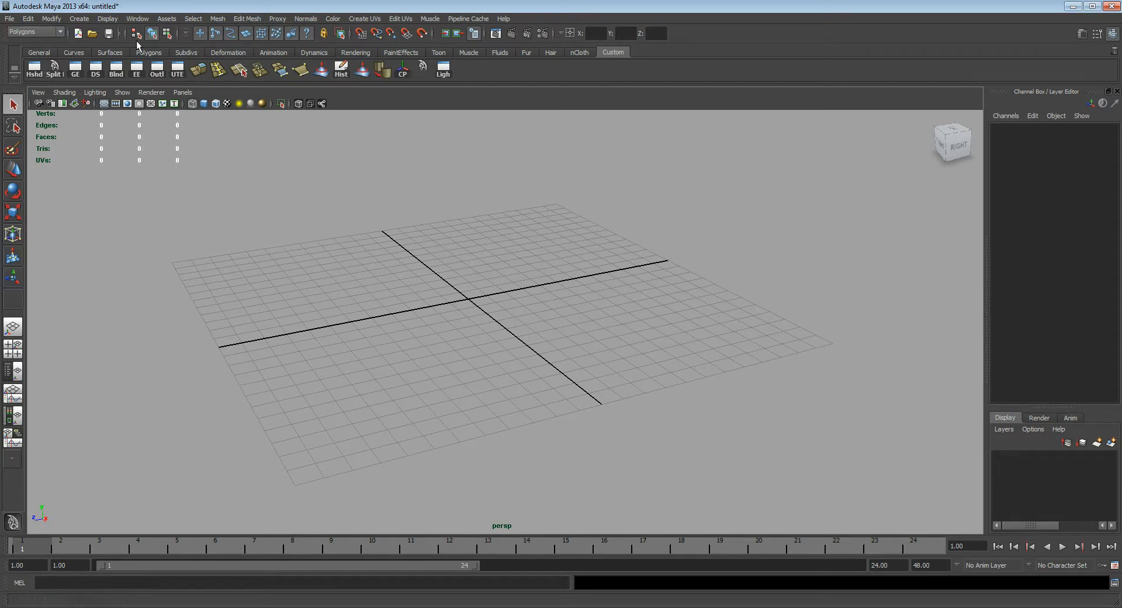
# Step: Cycle through the menu sets, including Animation and Dynamics, and return to Polygons
pyautogui.click(59, 33)
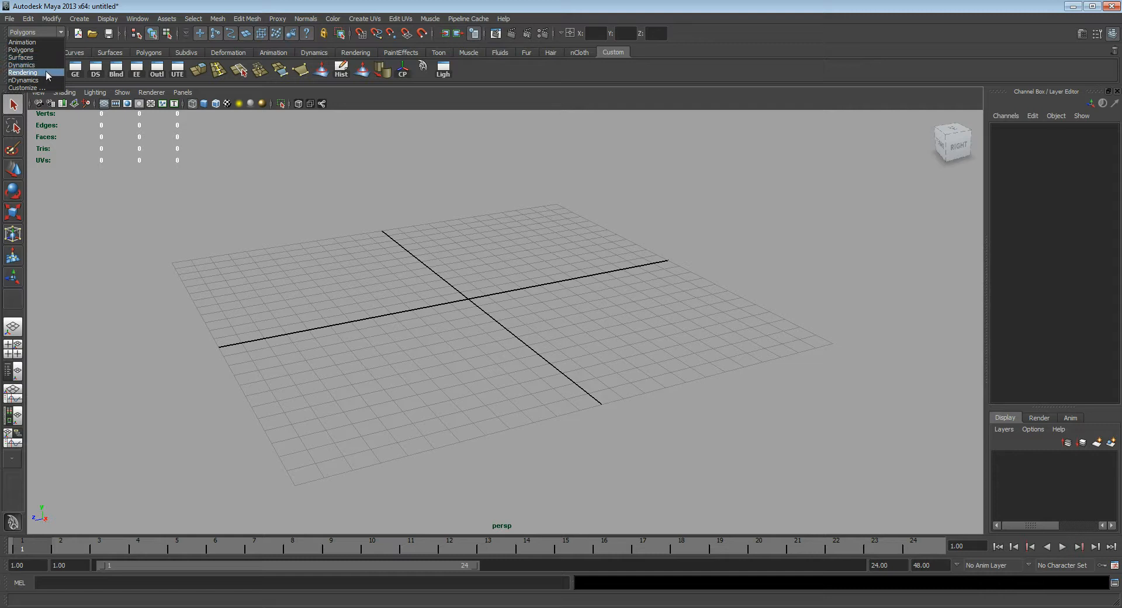
pyautogui.click(59, 33)
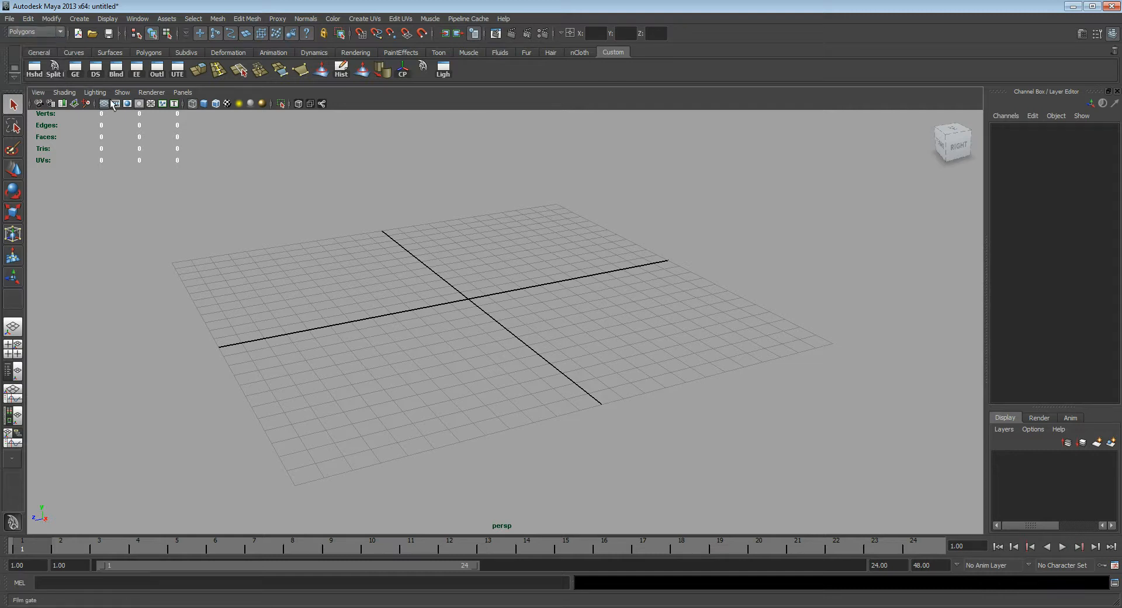
pyautogui.click(62, 33)
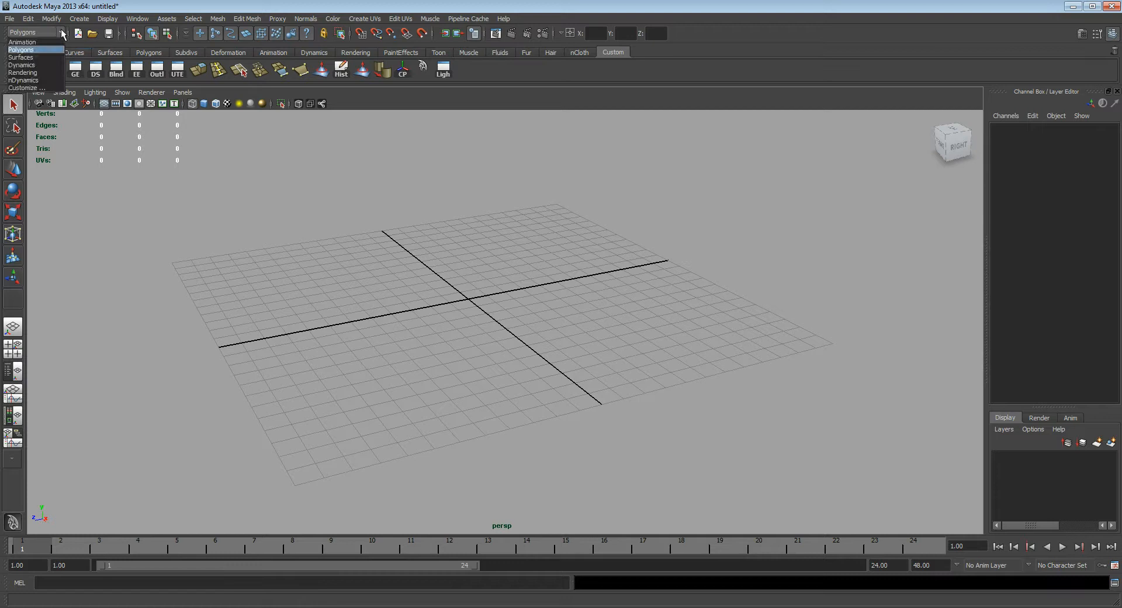
pyautogui.click(62, 32)
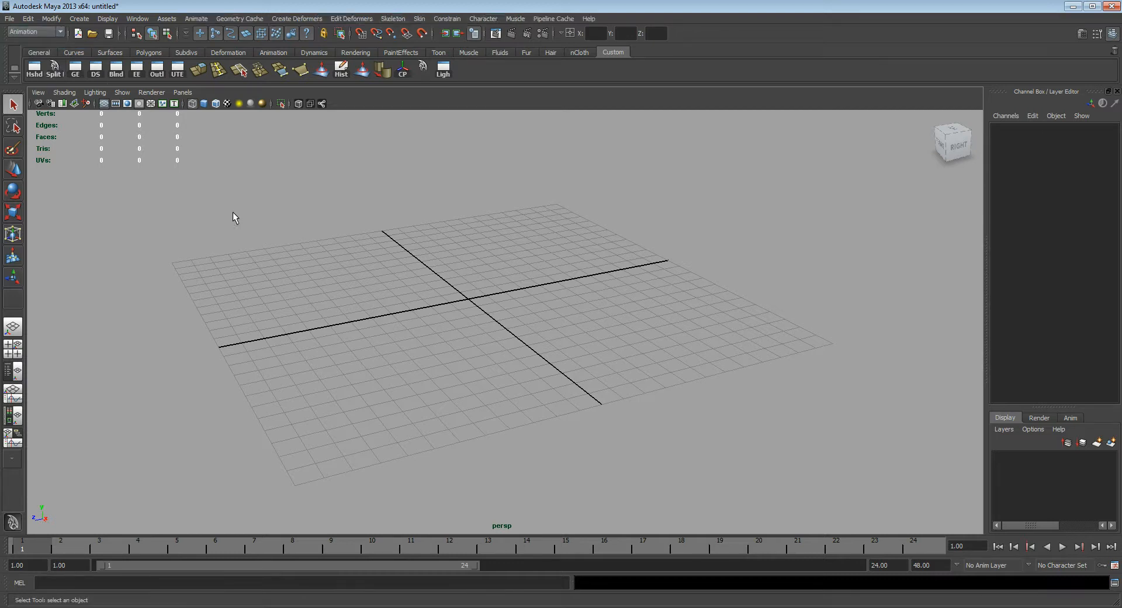
pyautogui.press('F4')
pyautogui.press('F5')
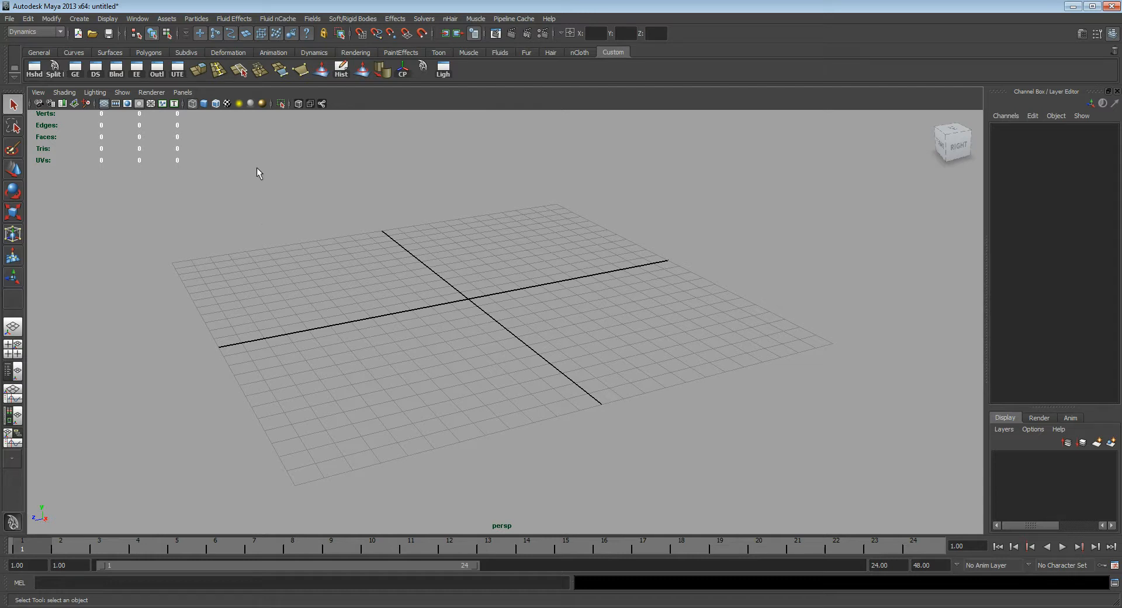
pyautogui.press('F3')
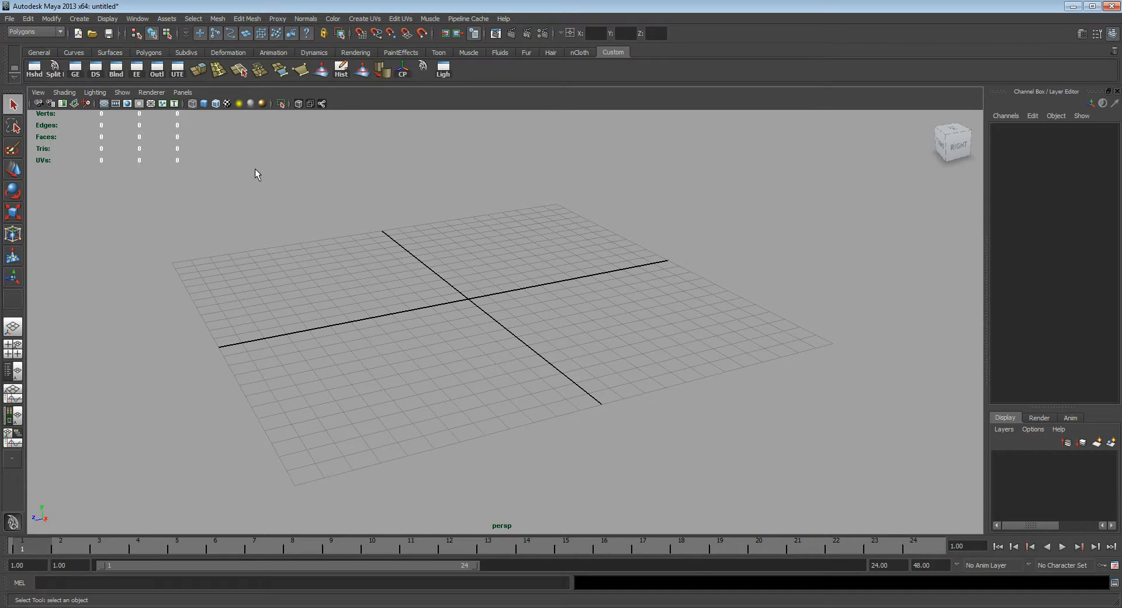
# Step: Switch the active menu set to Animation and back to Polygons
pyautogui.click(56, 32)
pyautogui.click(47, 42)
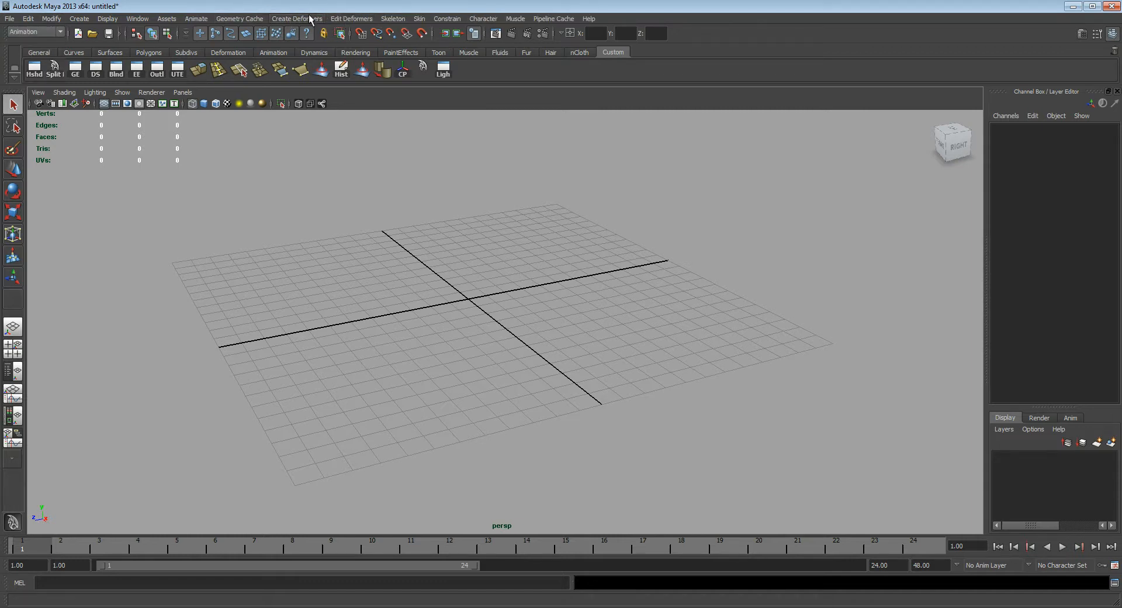
pyautogui.click(42, 32)
pyautogui.click(40, 50)
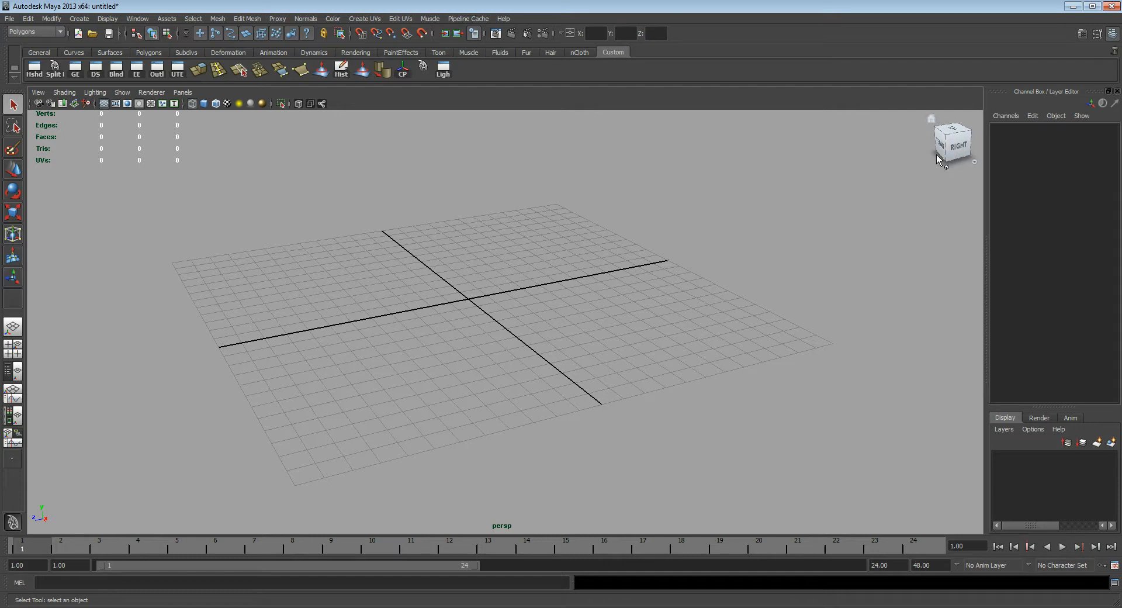
# Step: Hide the ViewCube from the heads-up display and show it again
pyautogui.click(108, 20)
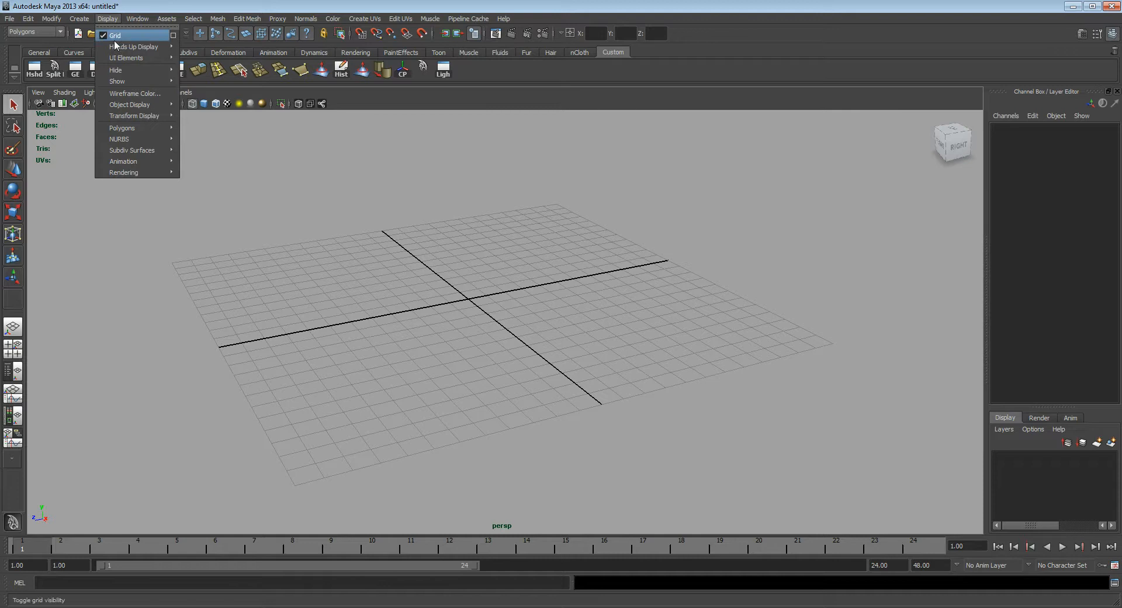
pyautogui.moveTo(122, 51)
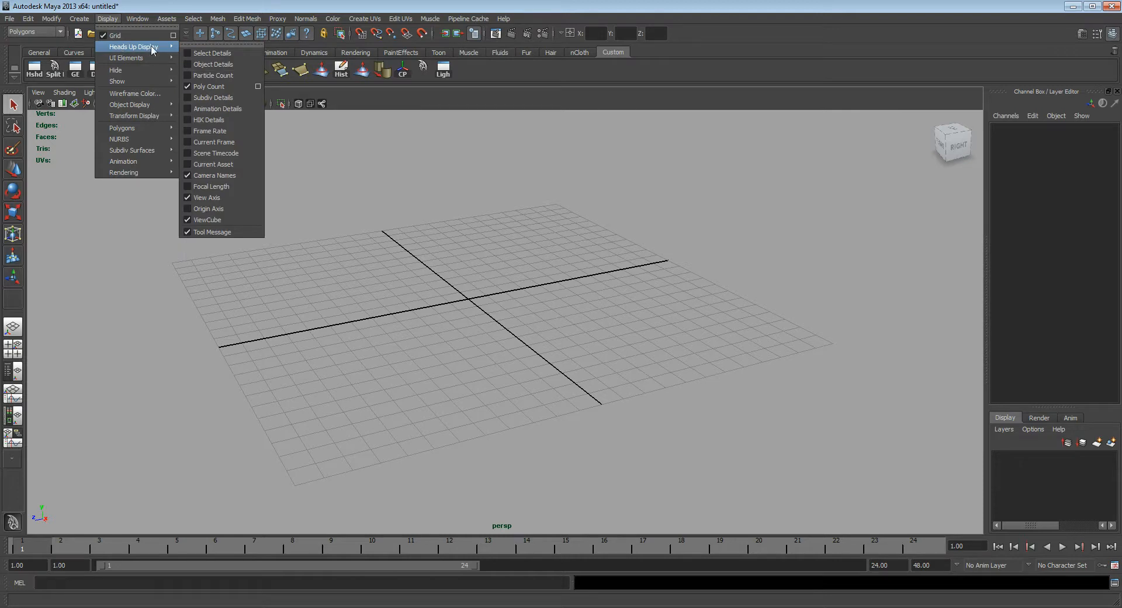
pyautogui.click(227, 220)
pyautogui.click(109, 20)
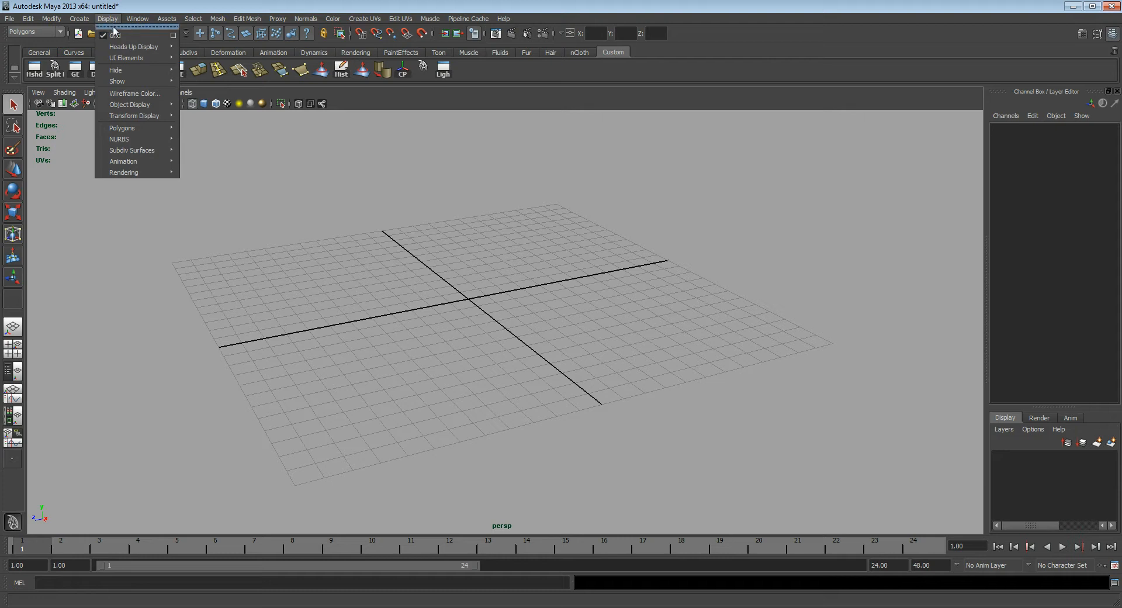
pyautogui.moveTo(146, 57)
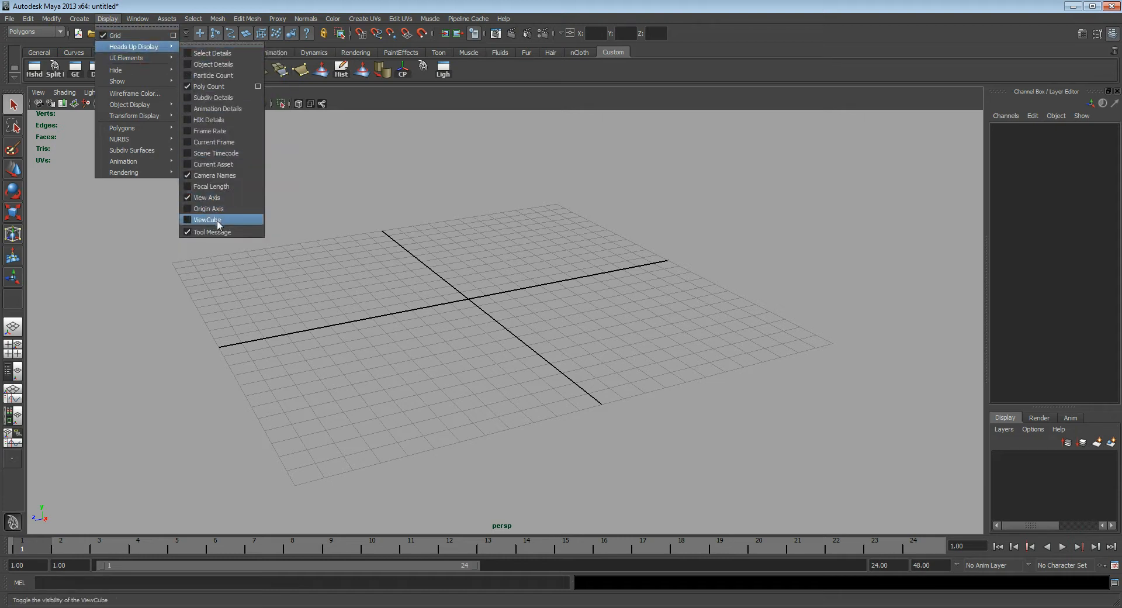
pyautogui.click(218, 222)
pyautogui.keyDown('alt'); pyautogui.moveTo(426, 249); pyautogui.dragTo(460, 266); pyautogui.keyUp('alt')
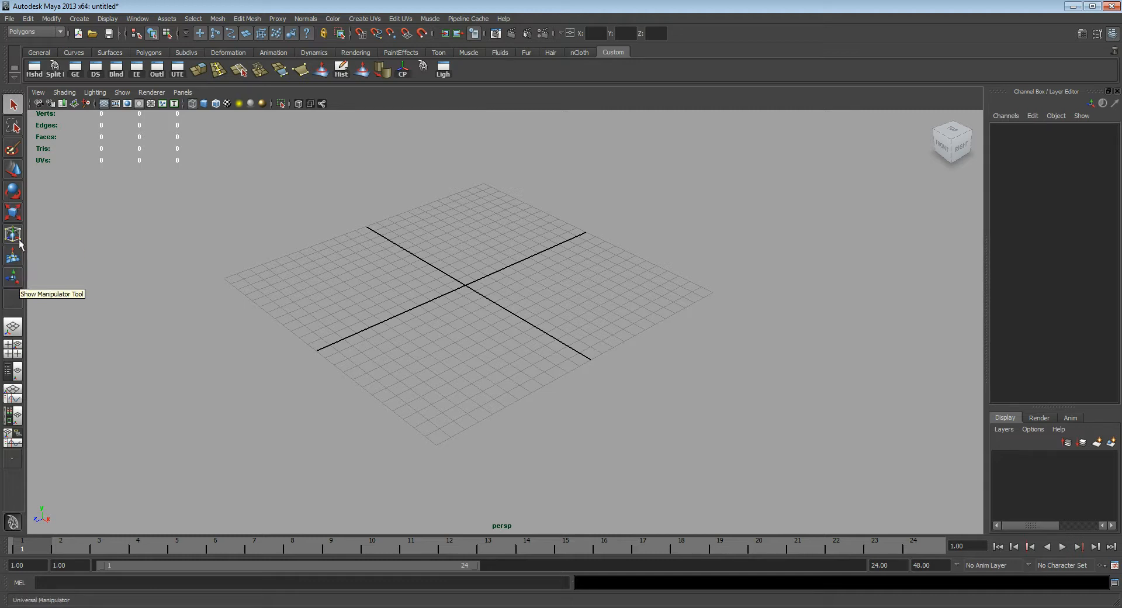
pyautogui.keyDown('alt'); pyautogui.moveTo(369, 234); pyautogui.dragTo(434, 270); pyautogui.keyUp('alt')
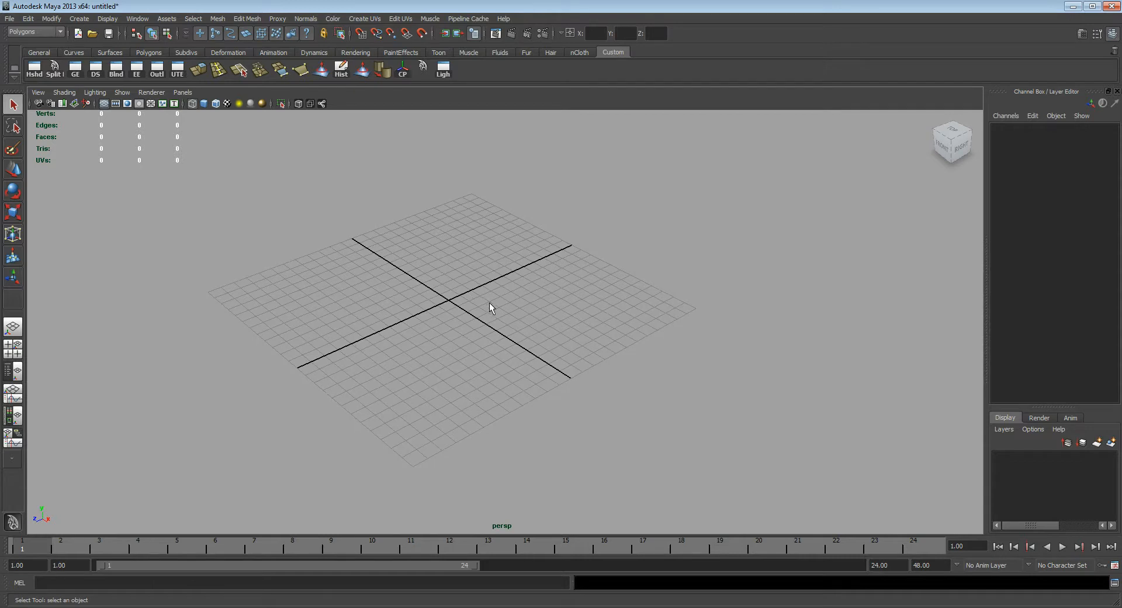
pyautogui.keyDown('alt'); pyautogui.moveTo(424, 263); pyautogui.dragTo(441, 272, button='middle'); pyautogui.keyUp('alt')
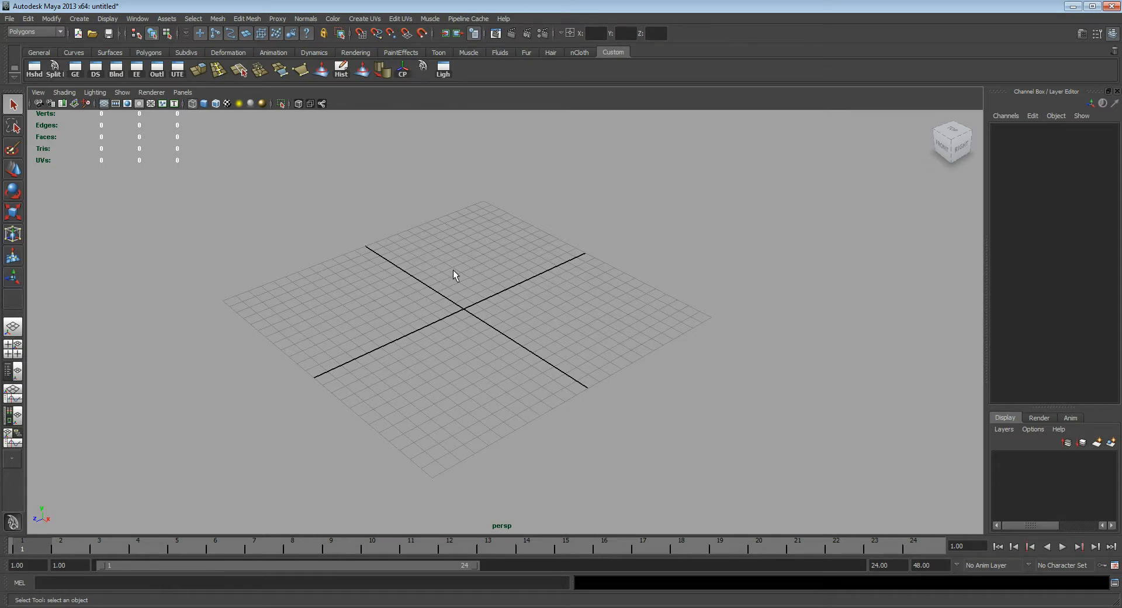
# Step: Examine the four-view layout and the maximized top, front and perspective views, ending in the perspective view
pyautogui.press('space')
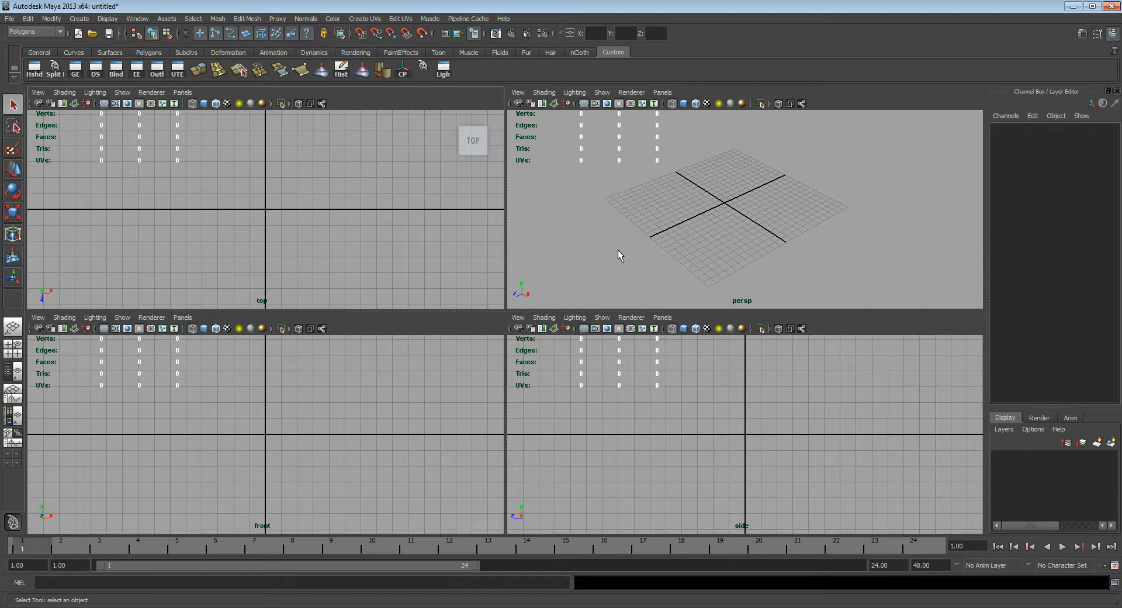
pyautogui.press('space')
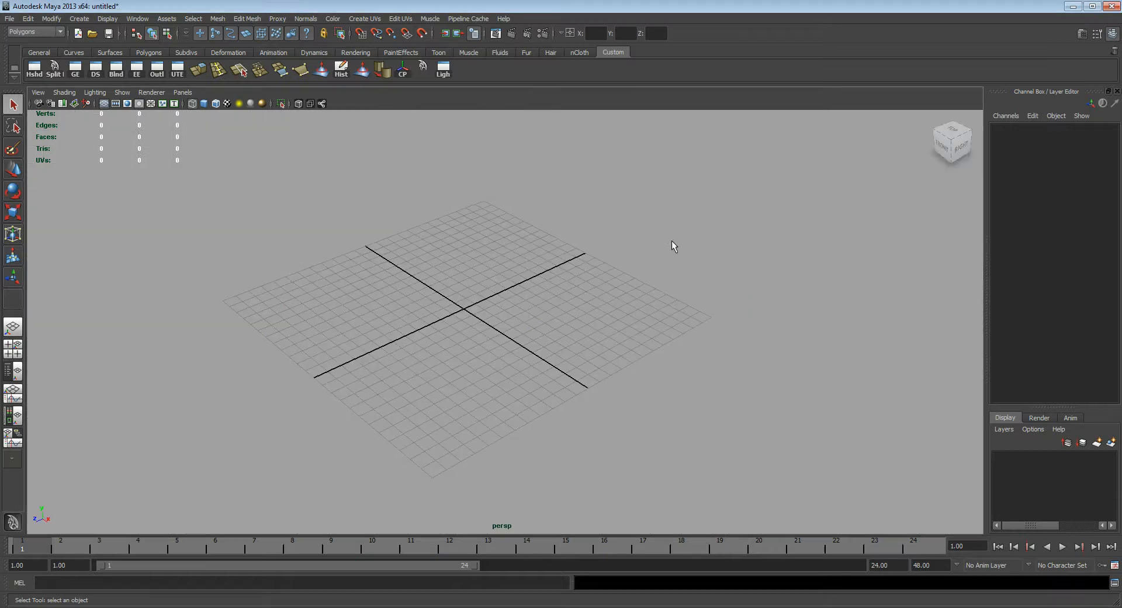
pyautogui.press('space')
pyautogui.press('space')
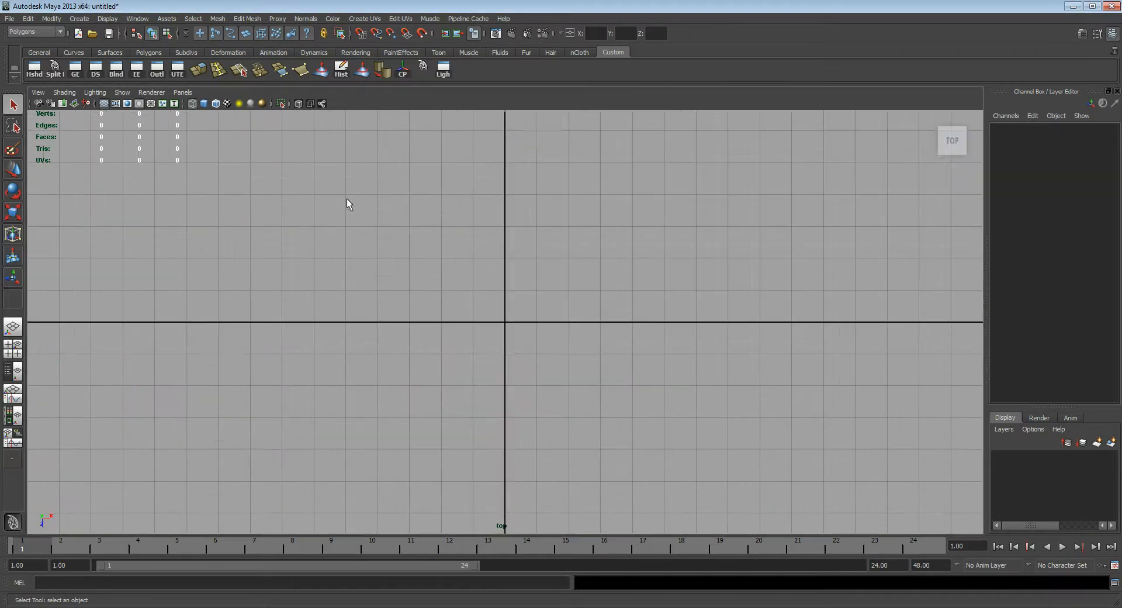
pyautogui.press('space')
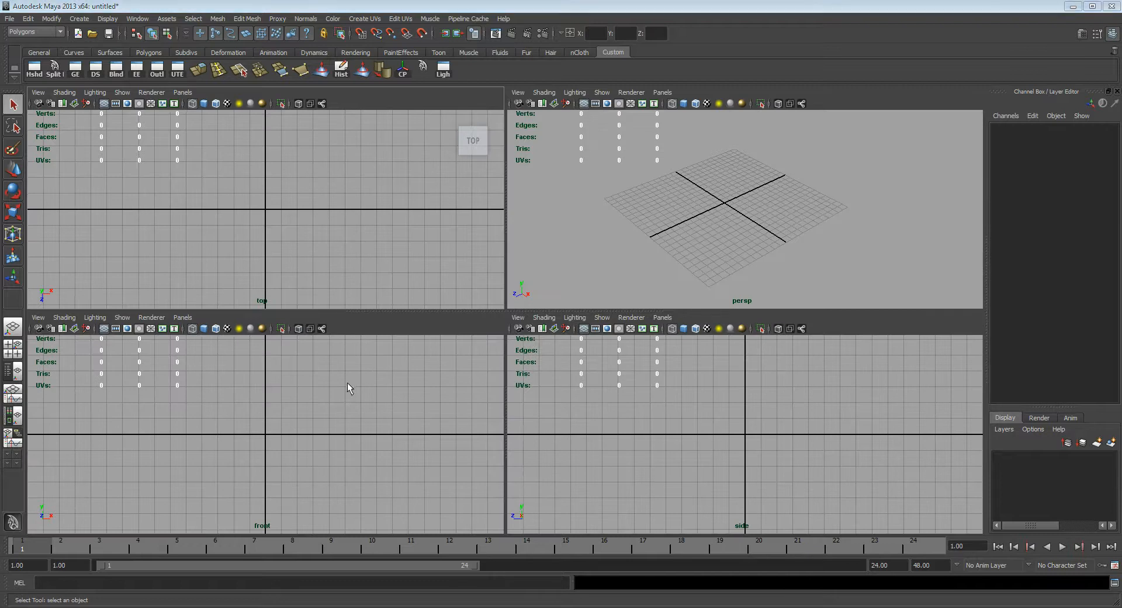
pyautogui.press('space')
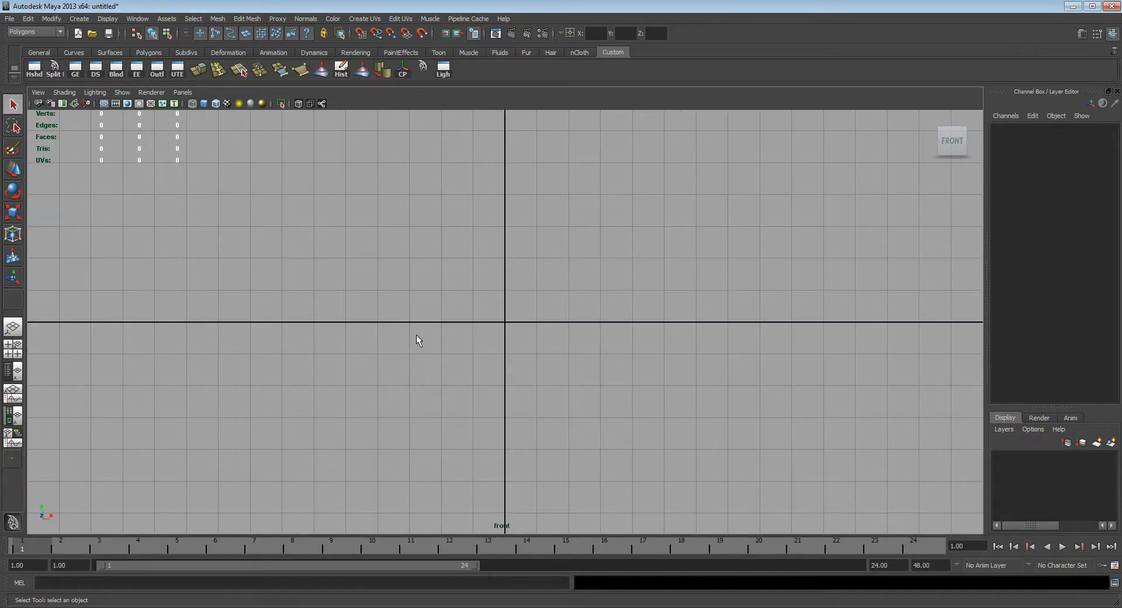
pyautogui.press('space')
pyautogui.press('space')
pyautogui.press('space')
pyautogui.press('space')
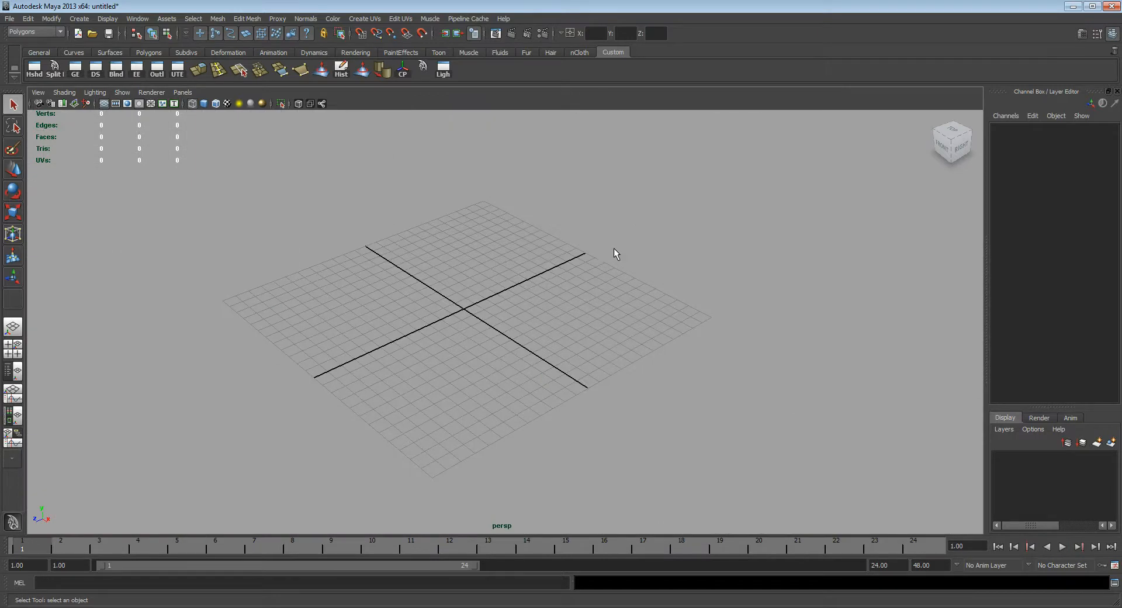
# Step: Start the interactive polygon Cube tool in the perspective view
pyautogui.keyDown('alt'); pyautogui.moveTo(489, 276); pyautogui.dragTo(507, 264, button='middle'); pyautogui.keyUp('alt')
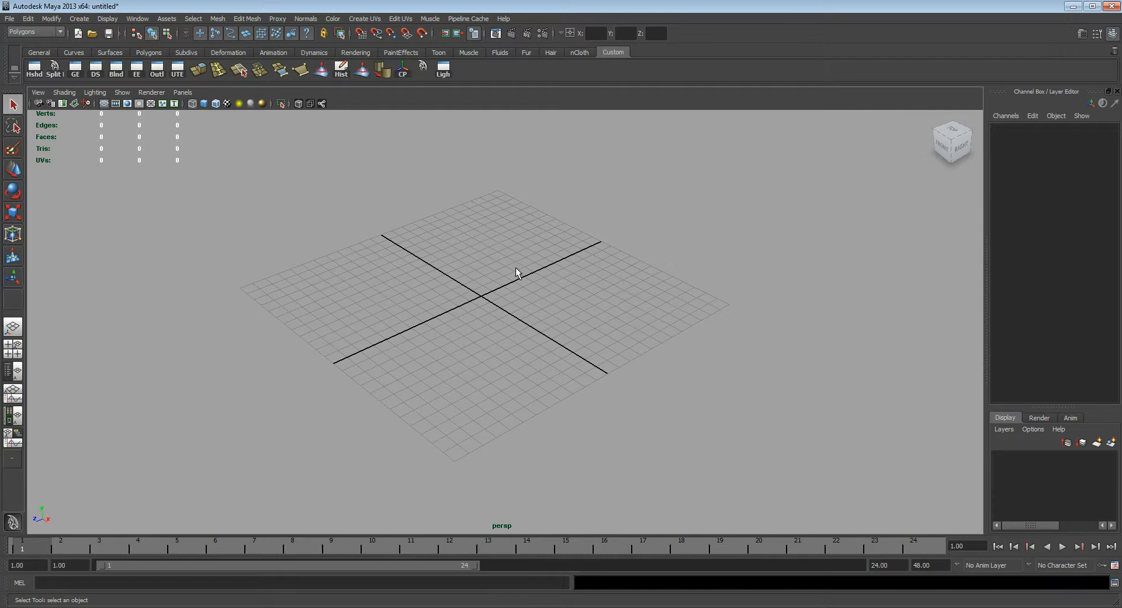
pyautogui.keyDown('alt'); pyautogui.moveTo(481, 262); pyautogui.dragTo(490, 279, button='middle'); pyautogui.keyUp('alt')
pyautogui.keyDown('alt'); pyautogui.moveTo(378, 284); pyautogui.dragTo(556, 309, button='right'); pyautogui.keyUp('alt')
pyautogui.keyDown('alt'); pyautogui.moveTo(556, 309); pyautogui.dragTo(538, 303); pyautogui.keyUp('alt')
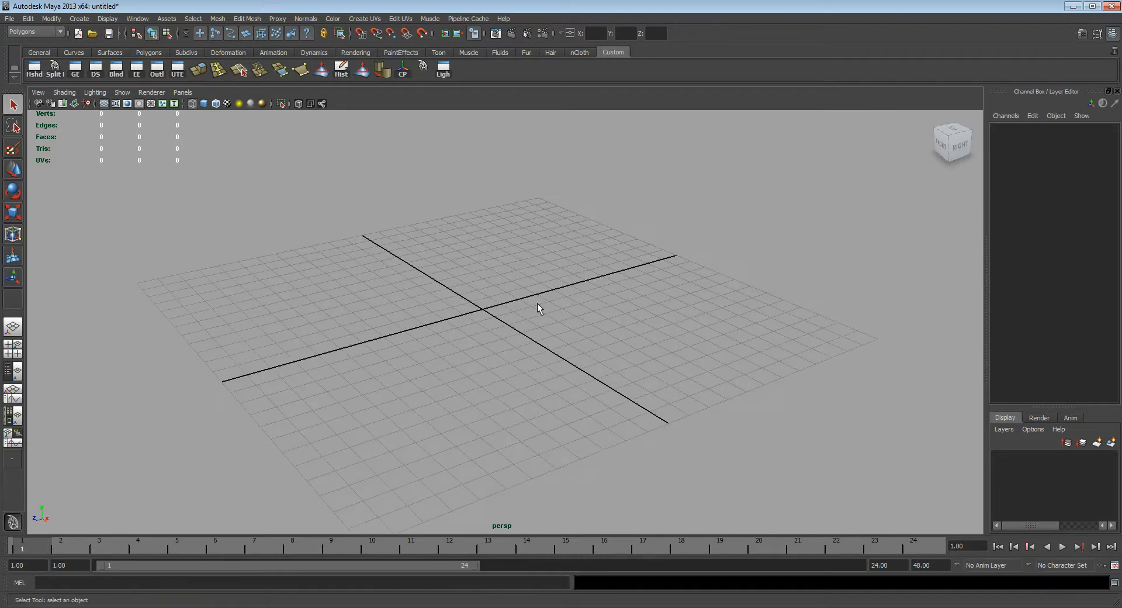
pyautogui.keyDown('alt'); pyautogui.moveTo(499, 272); pyautogui.dragTo(506, 290, button='middle'); pyautogui.keyUp('alt')
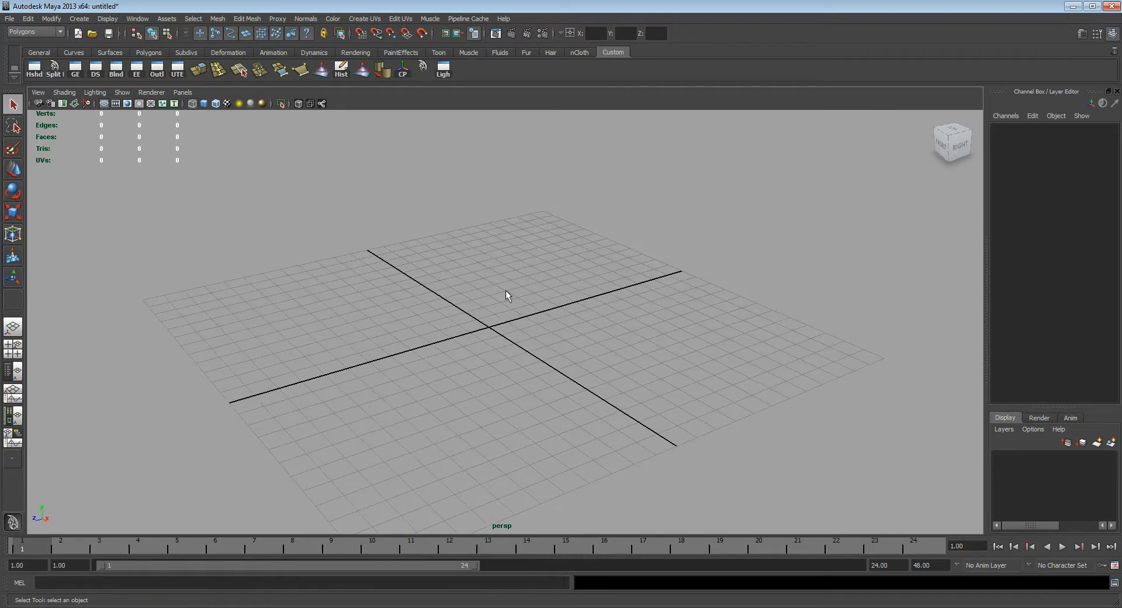
pyautogui.click(77, 20)
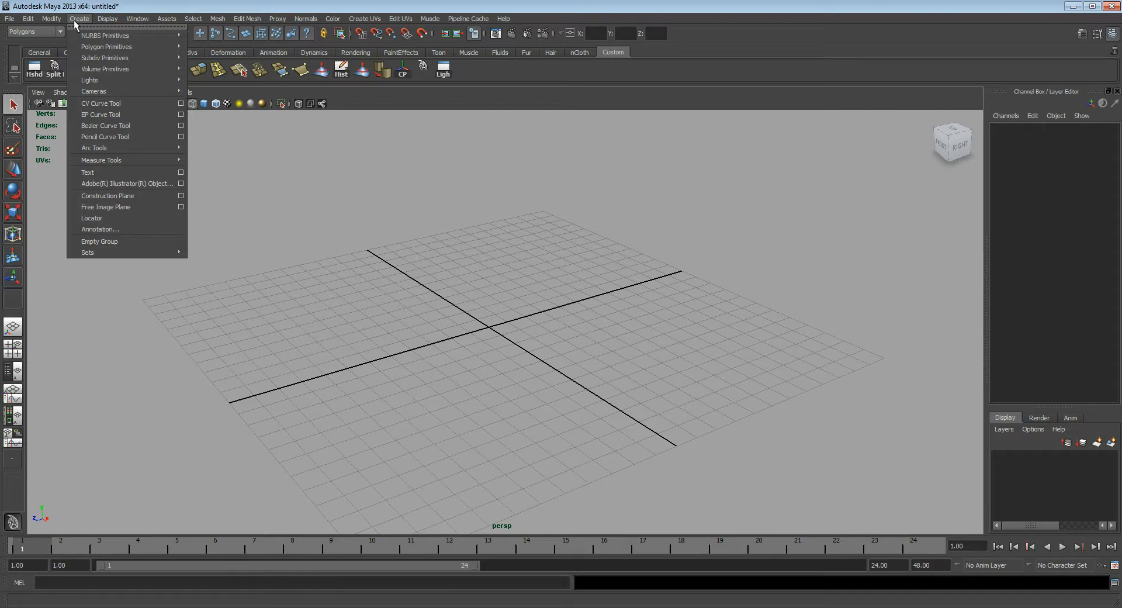
pyautogui.moveTo(105, 47)
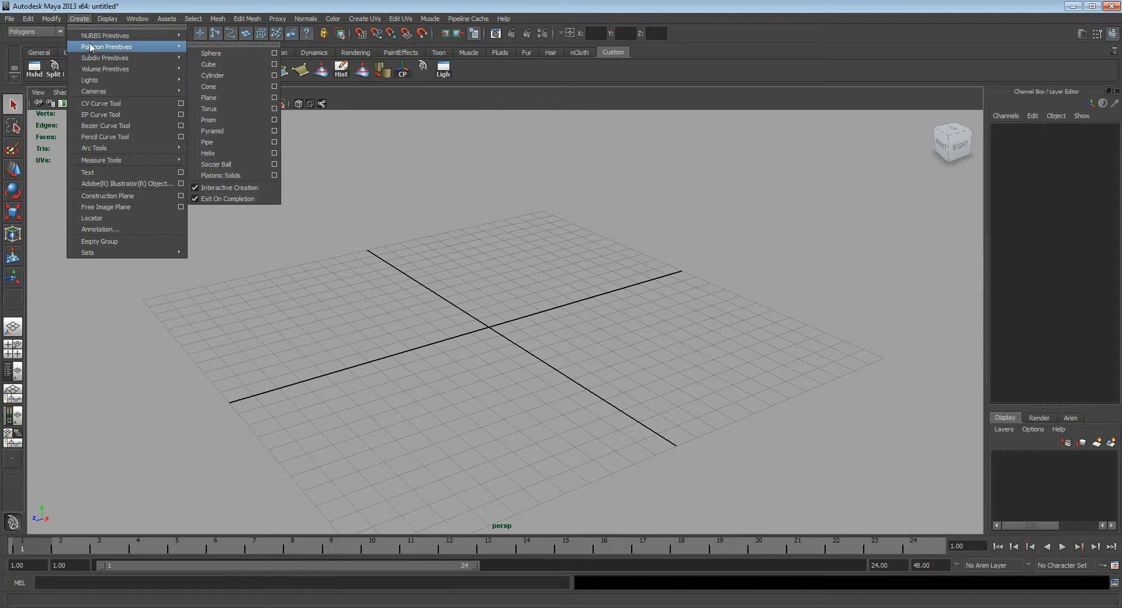
pyautogui.click(223, 64)
pyautogui.keyDown('alt'); pyautogui.moveTo(517, 323); pyautogui.dragTo(456, 321); pyautogui.keyUp('alt')
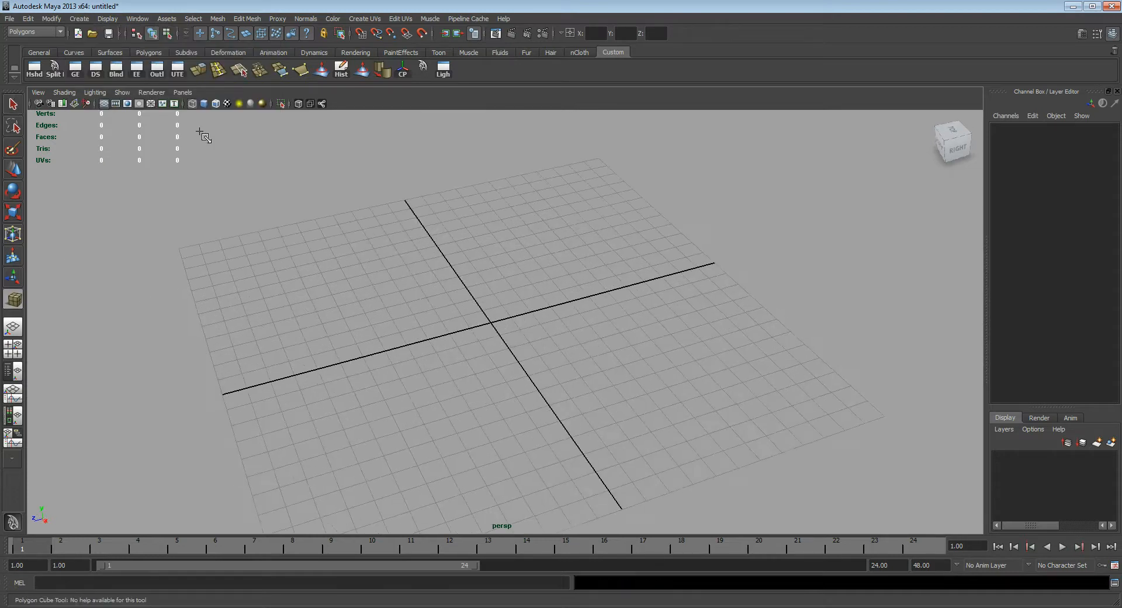
# Step: Turn off Interactive Creation for polygon primitives
pyautogui.click(86, 21)
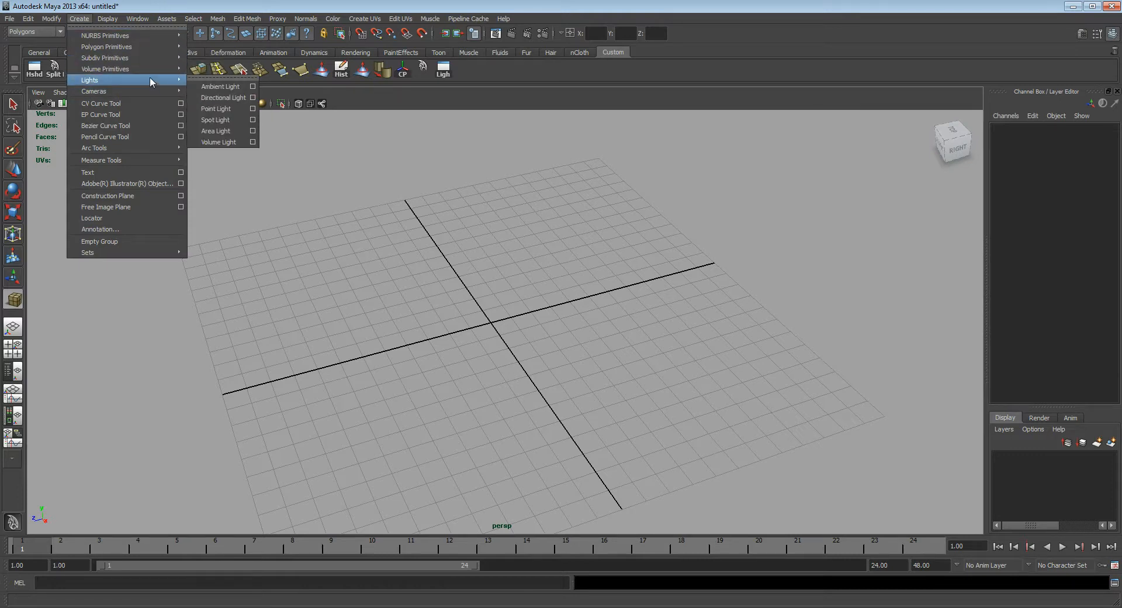
pyautogui.moveTo(154, 45)
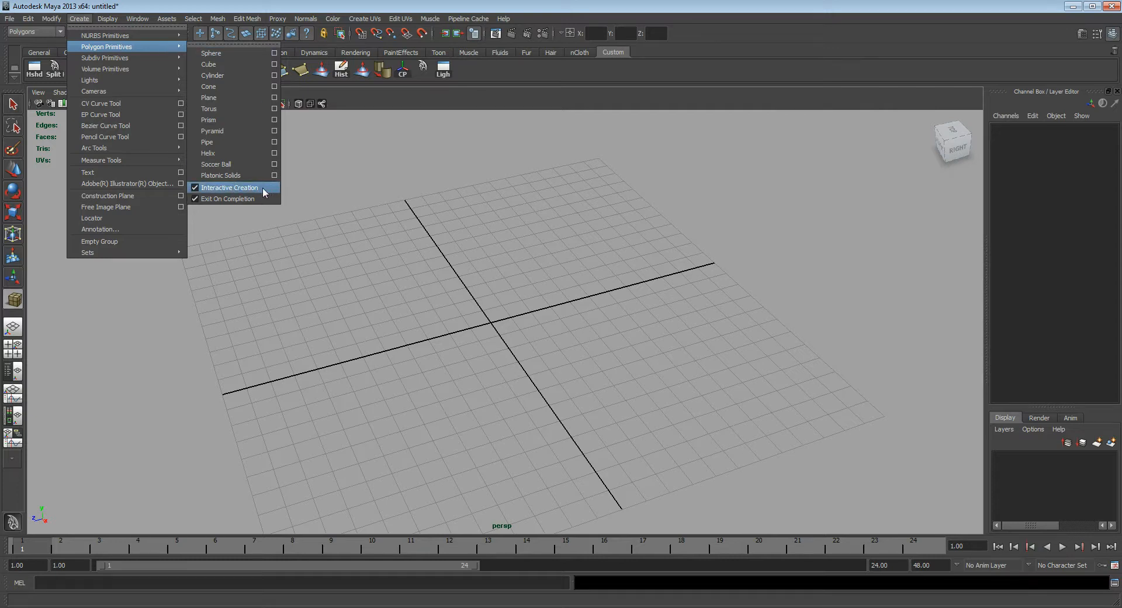
pyautogui.click(195, 188)
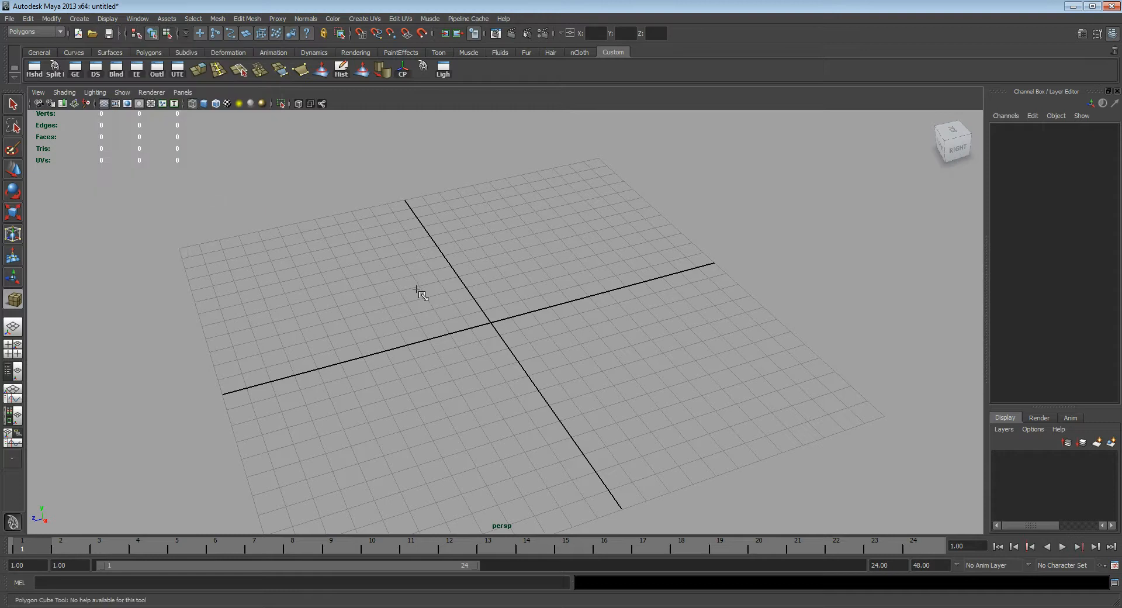
# Step: Create a default polygon cube at the grid origin, return to the Select tool and show the cube's polyCube1 creation settings
pyautogui.click(83, 20)
pyautogui.moveTo(117, 46)
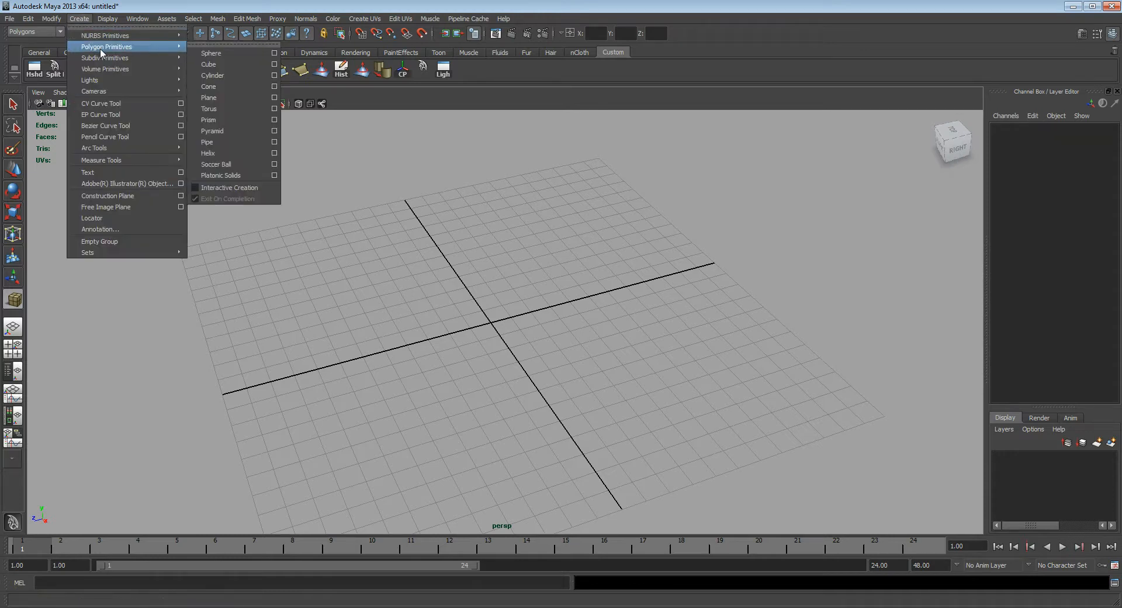
pyautogui.click(230, 63)
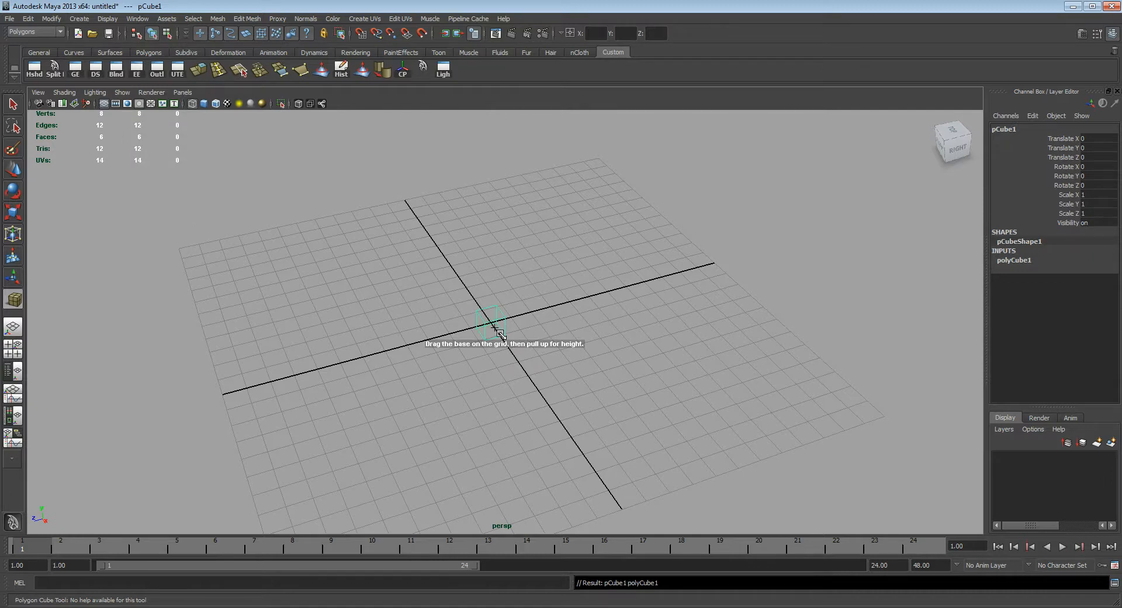
pyautogui.keyDown('alt'); pyautogui.moveTo(500, 332); pyautogui.dragTo(606, 320, button='right'); pyautogui.keyUp('alt')
pyautogui.press('q')
pyautogui.keyDown('alt'); pyautogui.moveTo(606, 321); pyautogui.dragTo(486, 280); pyautogui.keyUp('alt')
pyautogui.click(1021, 261)
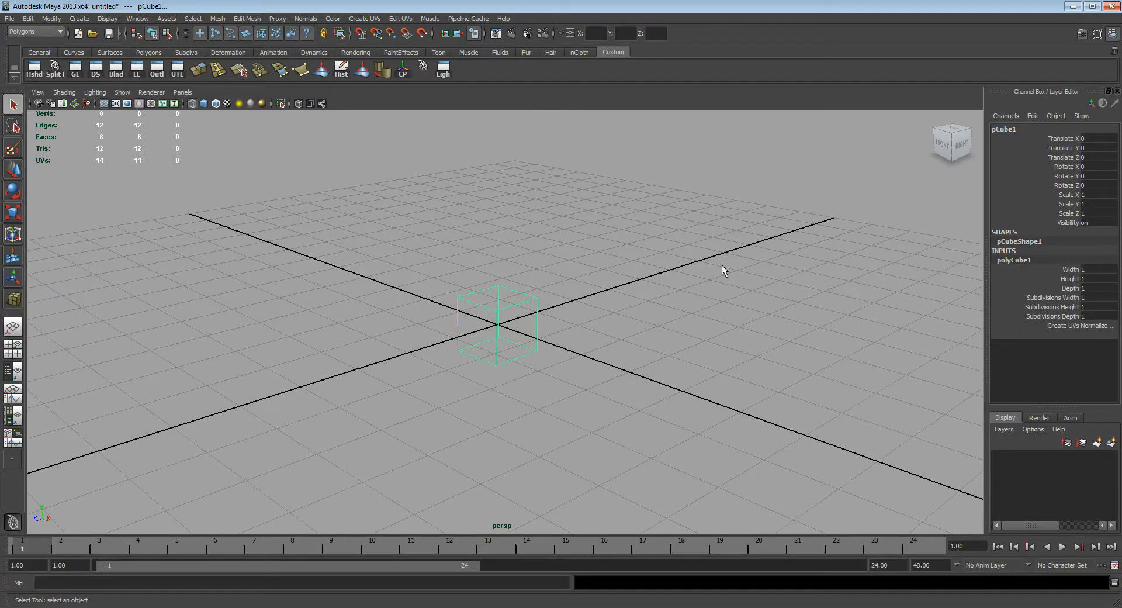
# Step: Delete the polygon cube from the scene
pyautogui.press('Delete')
pyautogui.keyDown('alt'); pyautogui.moveTo(699, 249); pyautogui.dragTo(512, 297); pyautogui.keyUp('alt')
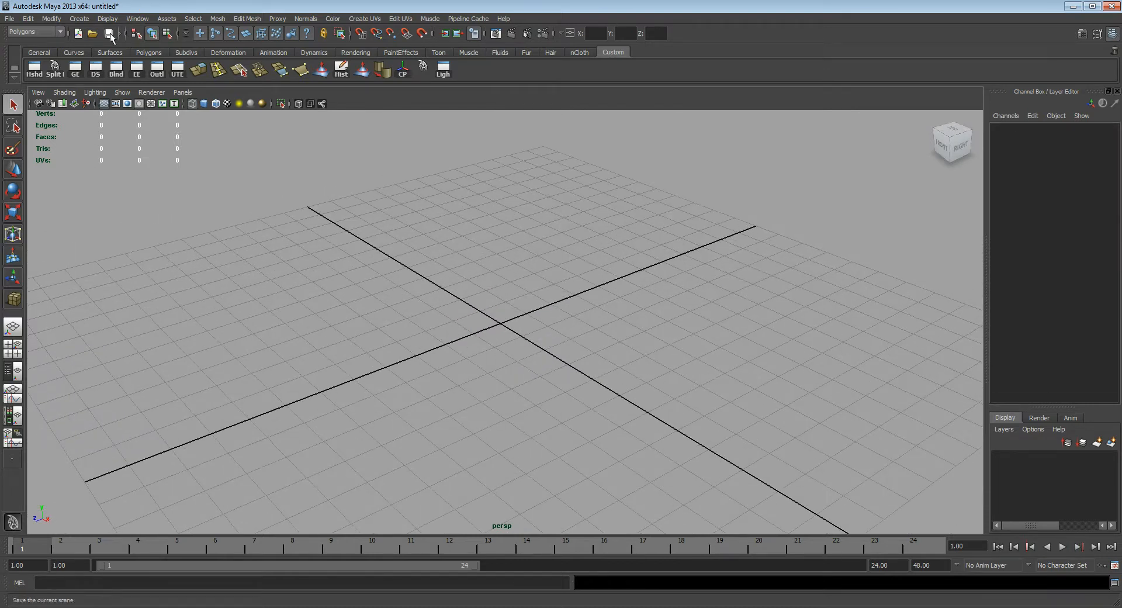
# Step: Turn on Interactive Creation for polygon primitives
pyautogui.click(79, 19)
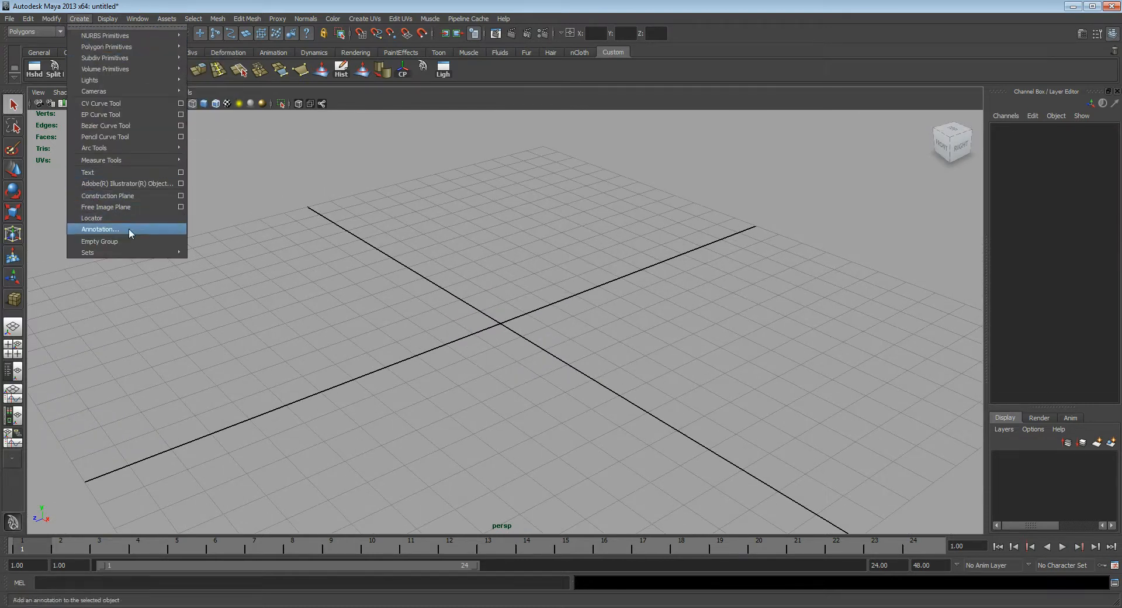
pyautogui.moveTo(122, 163)
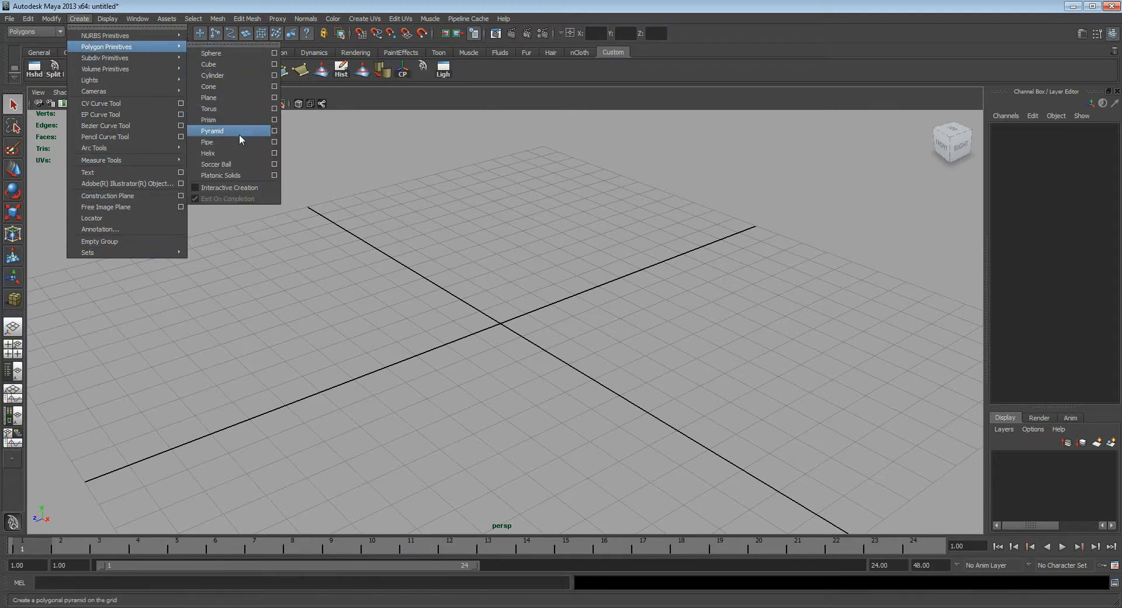
pyautogui.click(213, 187)
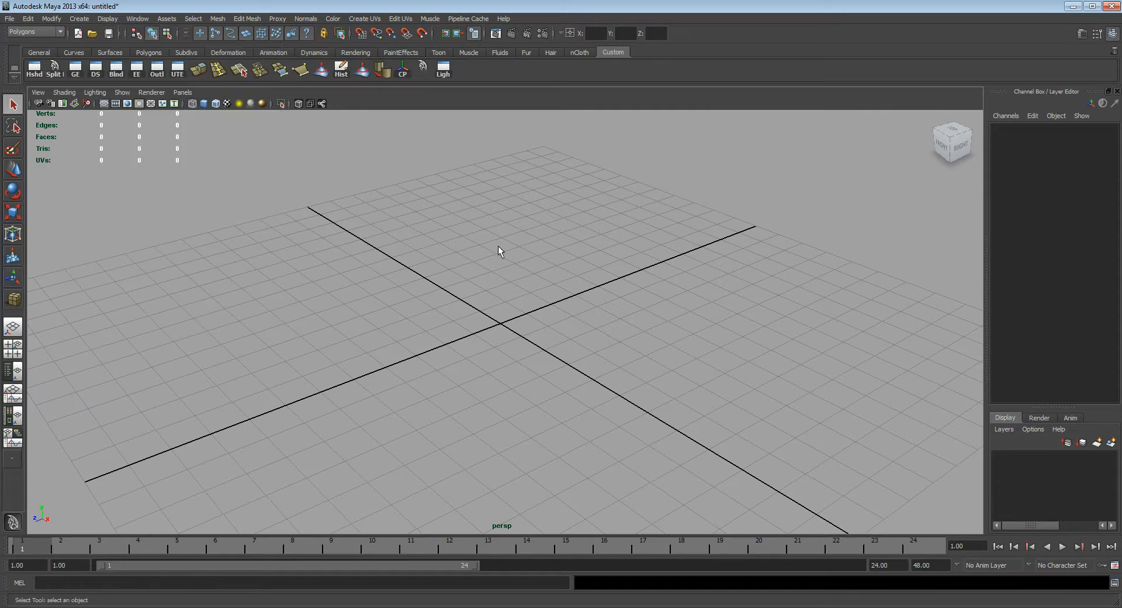
# Step: Start the polygon Cube tool and draw a grid-snapped base of 17 by 17 units around the grid origin
pyautogui.rightClick(383, 198)
pyautogui.moveTo(456, 225)
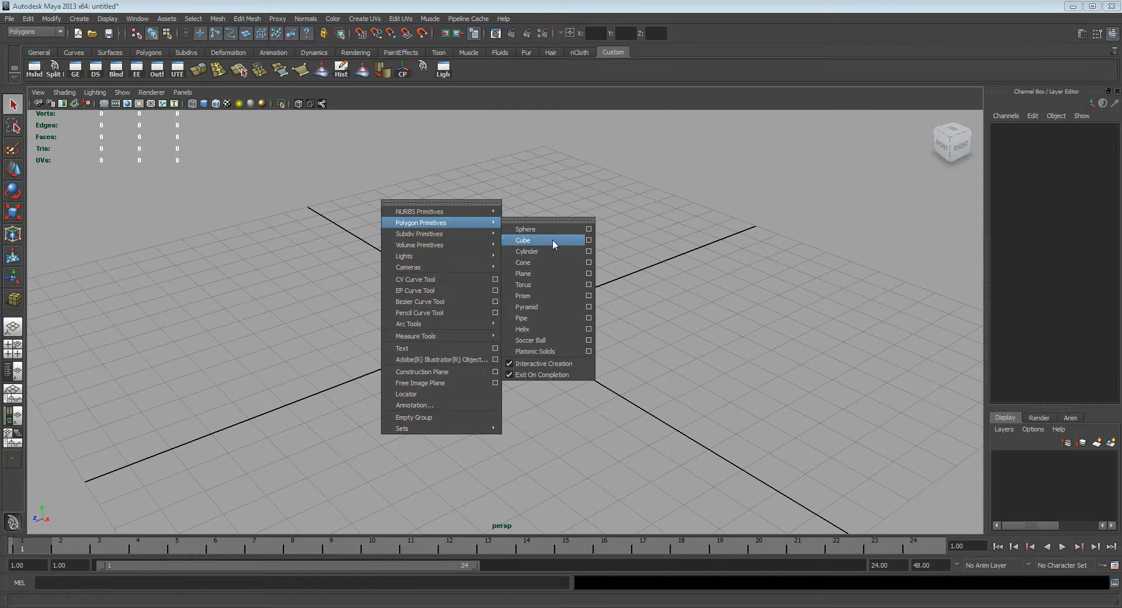
pyautogui.click(551, 242)
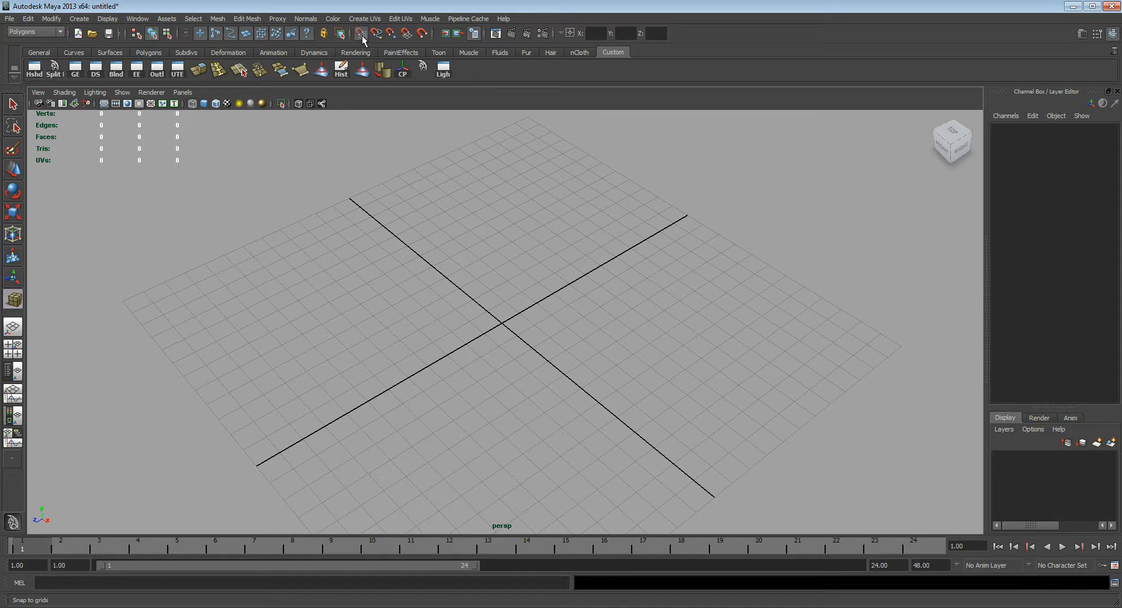
pyautogui.press('x')
pyautogui.moveTo(523, 175); pyautogui.dragTo(471, 577)
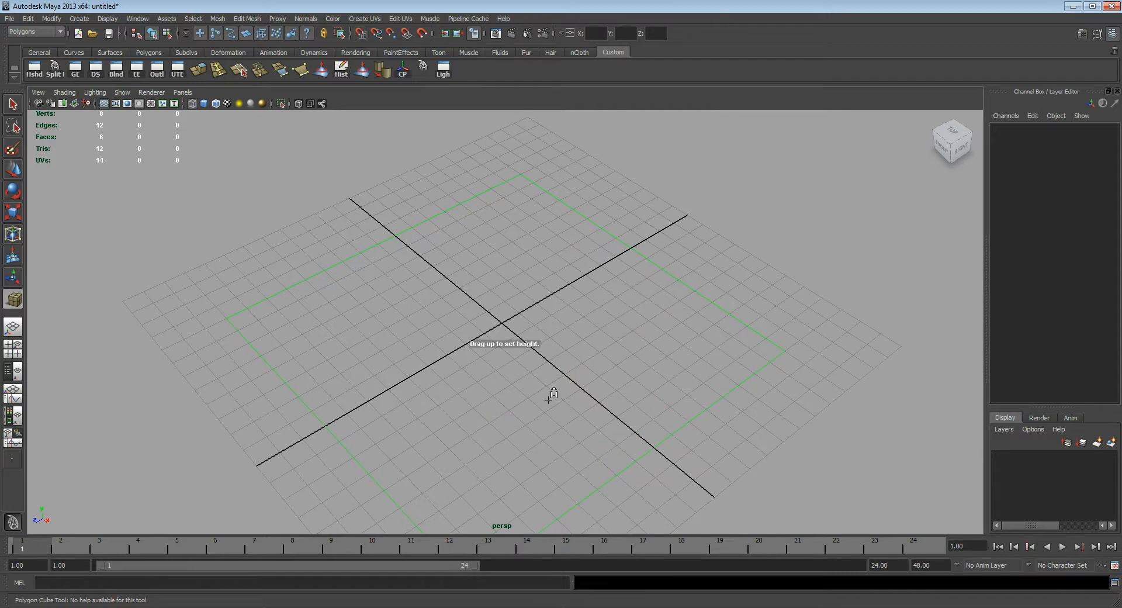
pyautogui.keyDown('alt'); pyautogui.moveTo(709, 371); pyautogui.dragTo(488, 333); pyautogui.keyUp('alt')
pyautogui.keyDown('alt'); pyautogui.moveTo(512, 288); pyautogui.dragTo(413, 283); pyautogui.keyUp('alt')
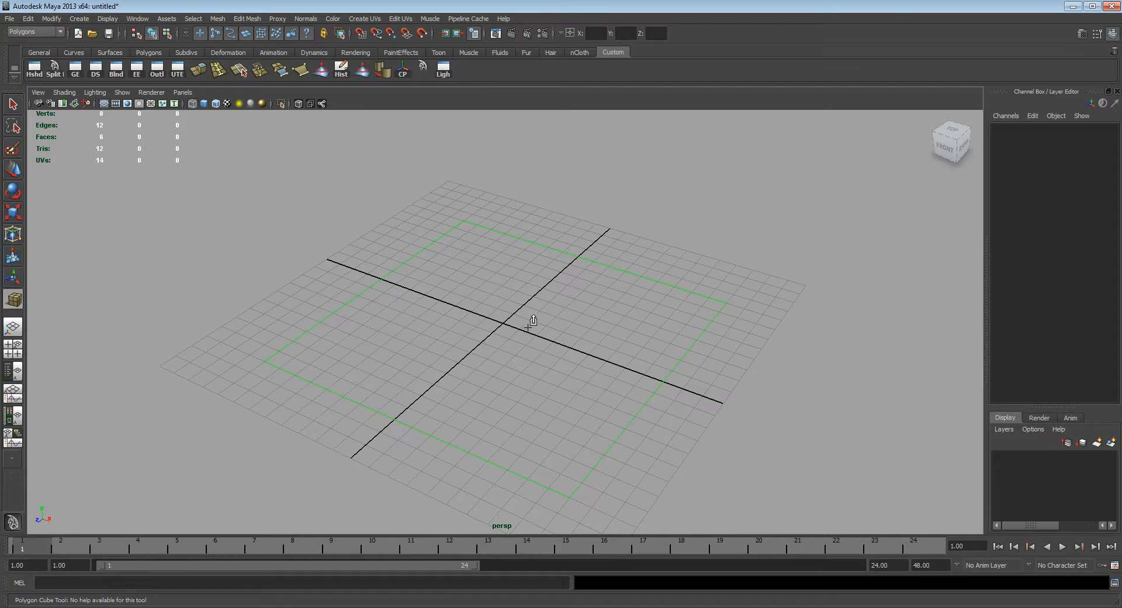
# Step: Pull the cube up to a height of about 10.6 units and show its polyCube1 creation settings
pyautogui.moveTo(532, 321); pyautogui.dragTo(543, 140)
pyautogui.scroll(-3, 517, 230)
pyautogui.keyDown('alt'); pyautogui.moveTo(518, 231); pyautogui.dragTo(521, 261, button='middle'); pyautogui.keyUp('alt')
pyautogui.keyDown('alt'); pyautogui.moveTo(555, 265); pyautogui.dragTo(516, 236); pyautogui.keyUp('alt')
pyautogui.keyDown('alt'); pyautogui.moveTo(517, 237); pyautogui.dragTo(547, 236, button='middle'); pyautogui.keyUp('alt')
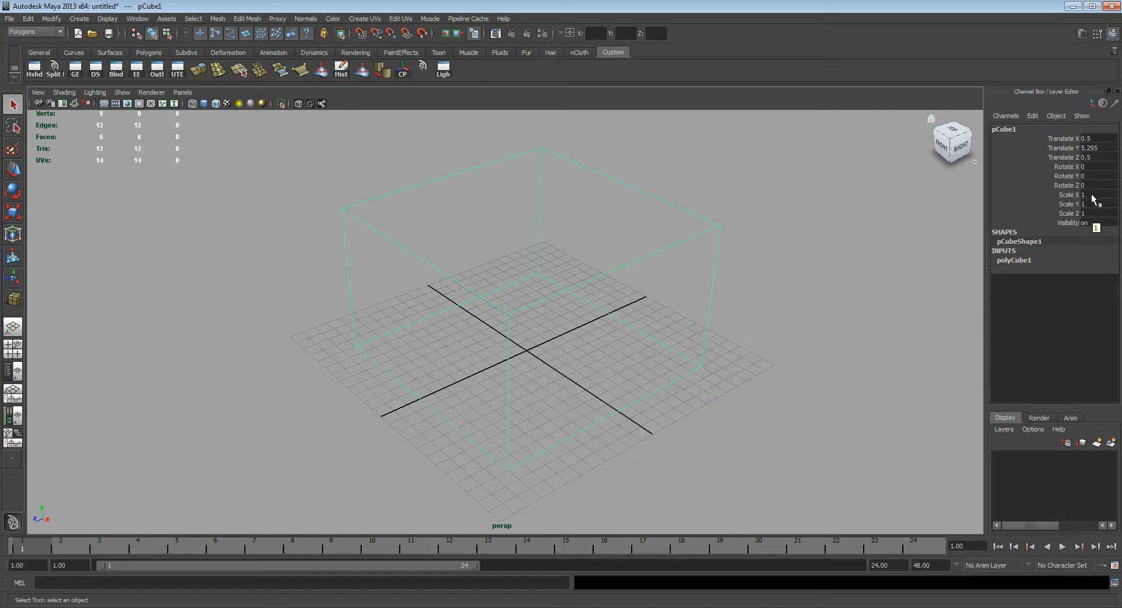
pyautogui.press('Return')
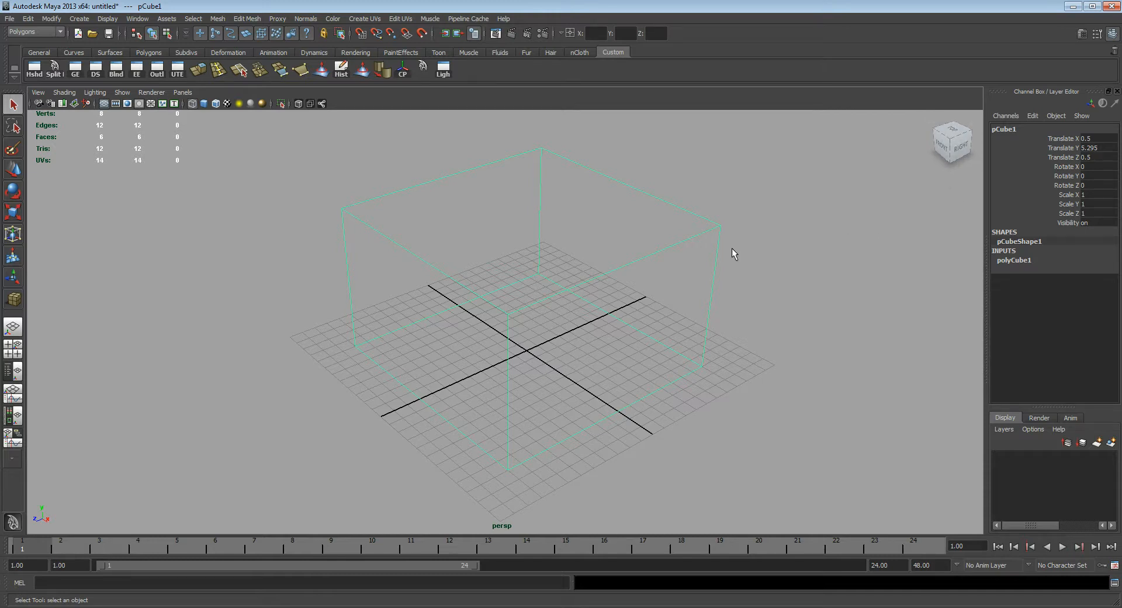
pyautogui.click(1022, 261)
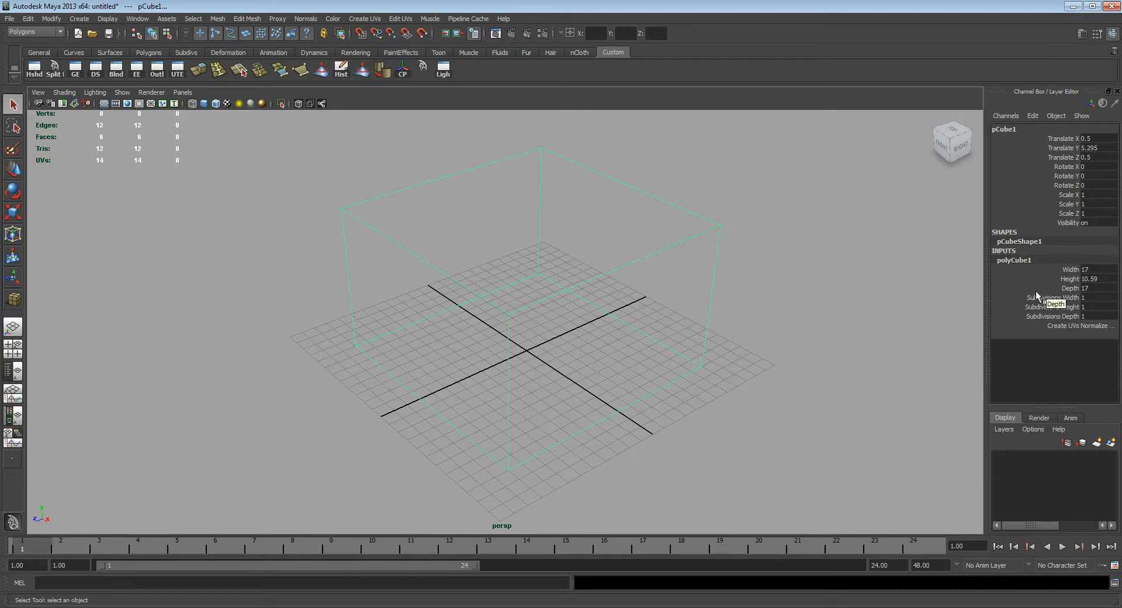
# Step: Set the cube's width, height and depth all to 12 in its creation settings
pyautogui.moveTo(1096, 269); pyautogui.dragTo(1096, 288)
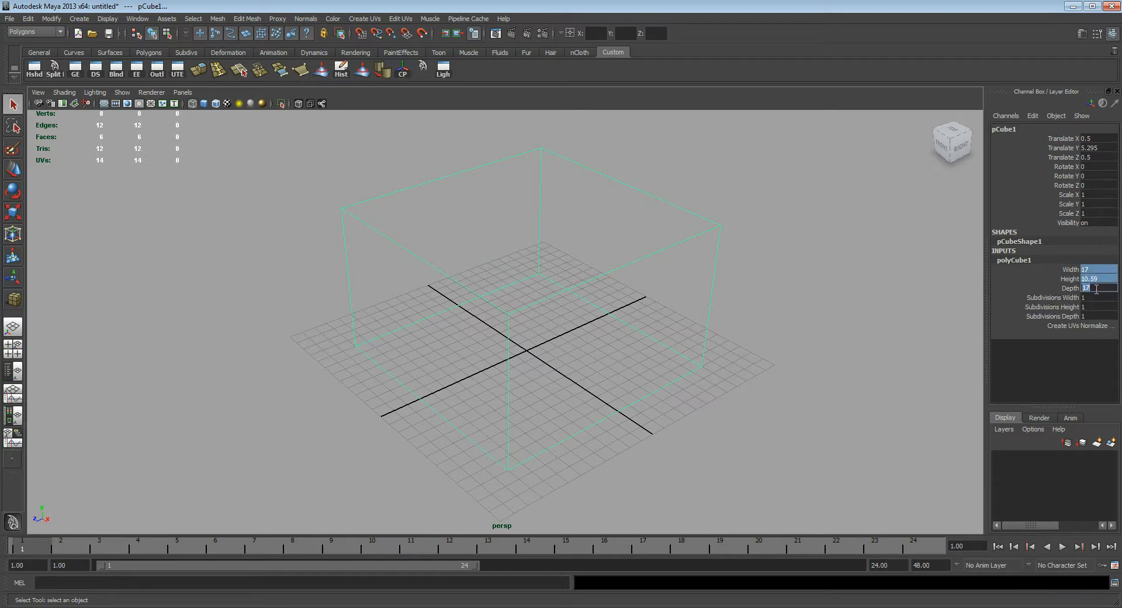
pyautogui.write('12')
pyautogui.press('Return')
pyautogui.click(1094, 269)
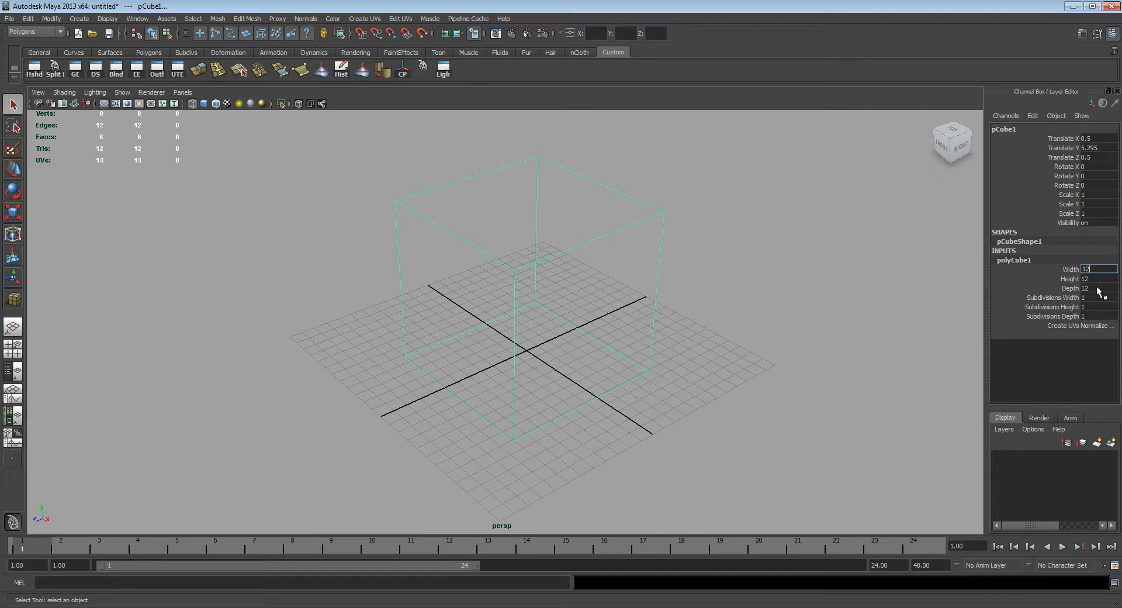
# Step: Set the cube's width, height and depth together to 10
pyautogui.moveTo(1097, 291); pyautogui.dragTo(1096, 270)
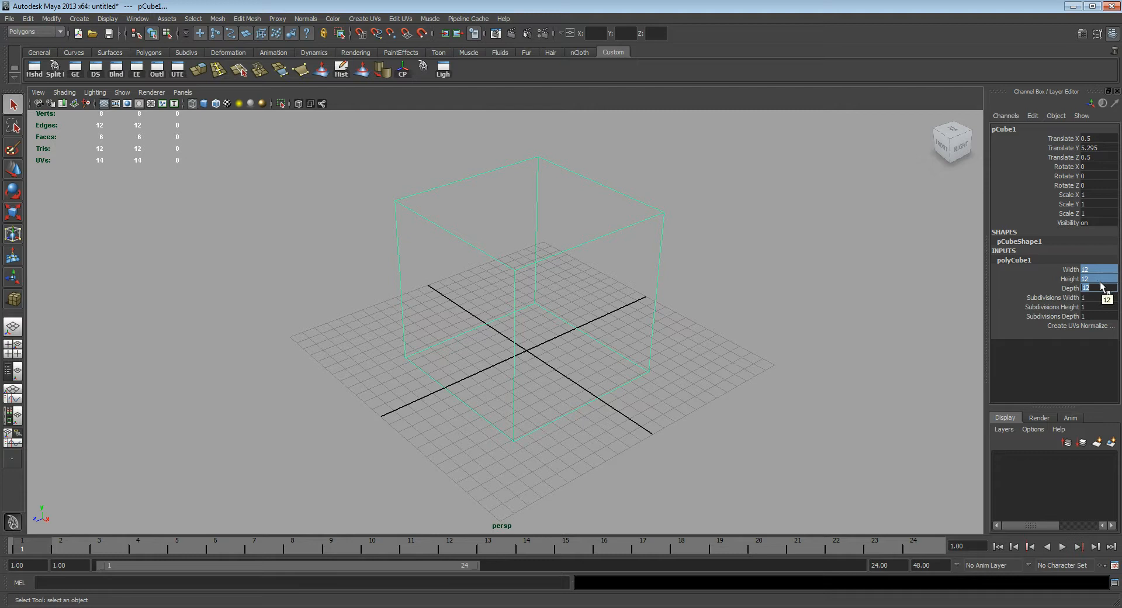
pyautogui.write('10')
pyautogui.press('Return')
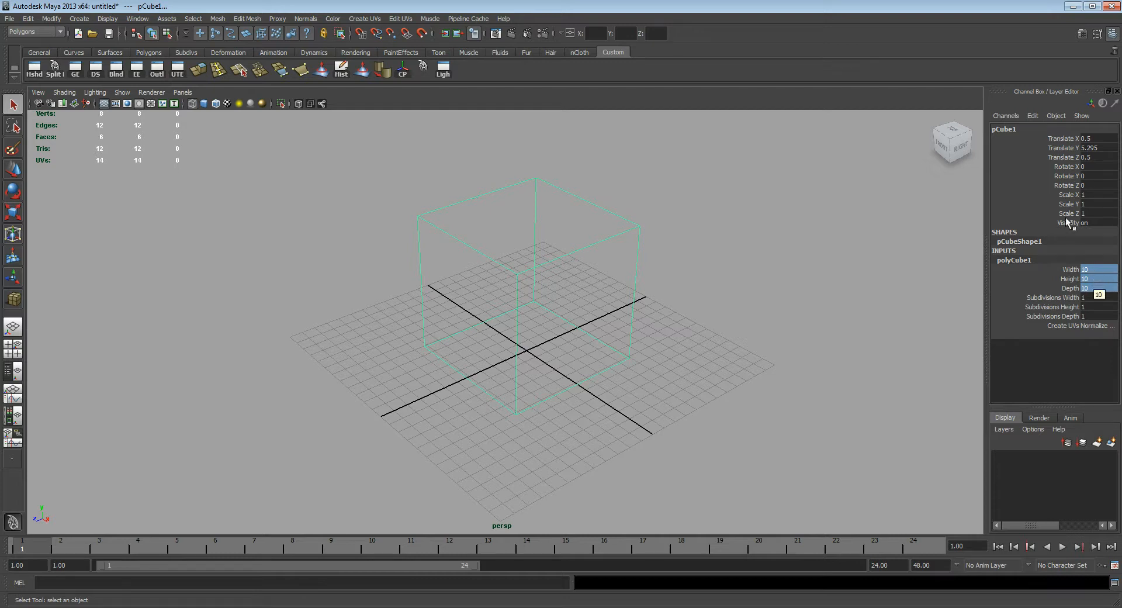
# Step: Display the cube smooth shaded in the perspective view and deselect it
pyautogui.keyDown('alt'); pyautogui.moveTo(624, 315); pyautogui.dragTo(594, 324); pyautogui.keyUp('alt')
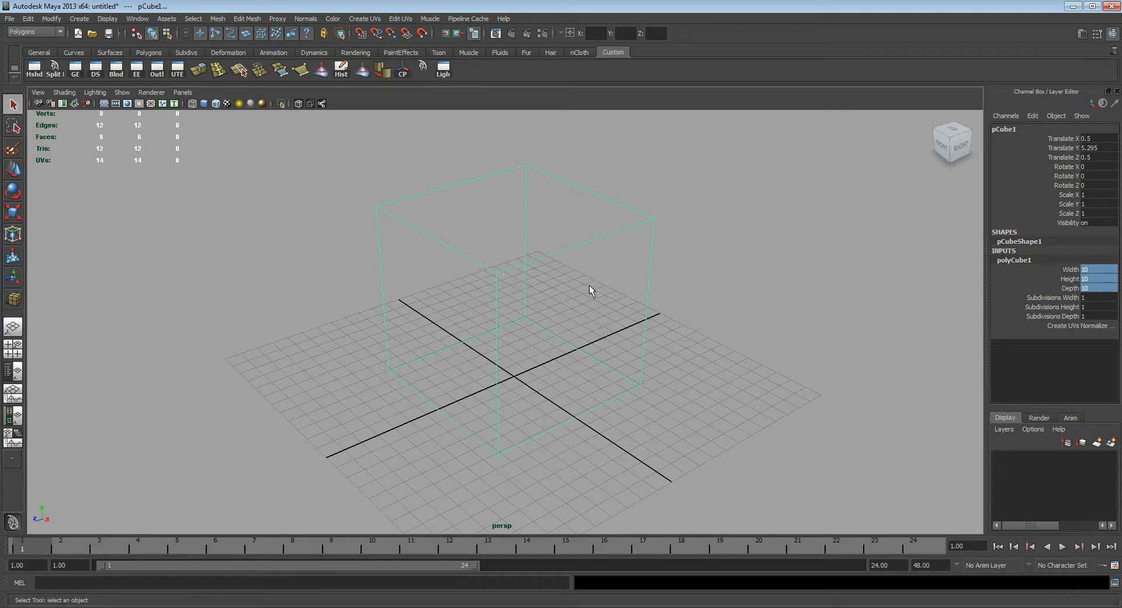
pyautogui.keyDown('alt'); pyautogui.moveTo(591, 289); pyautogui.dragTo(576, 288); pyautogui.keyUp('alt')
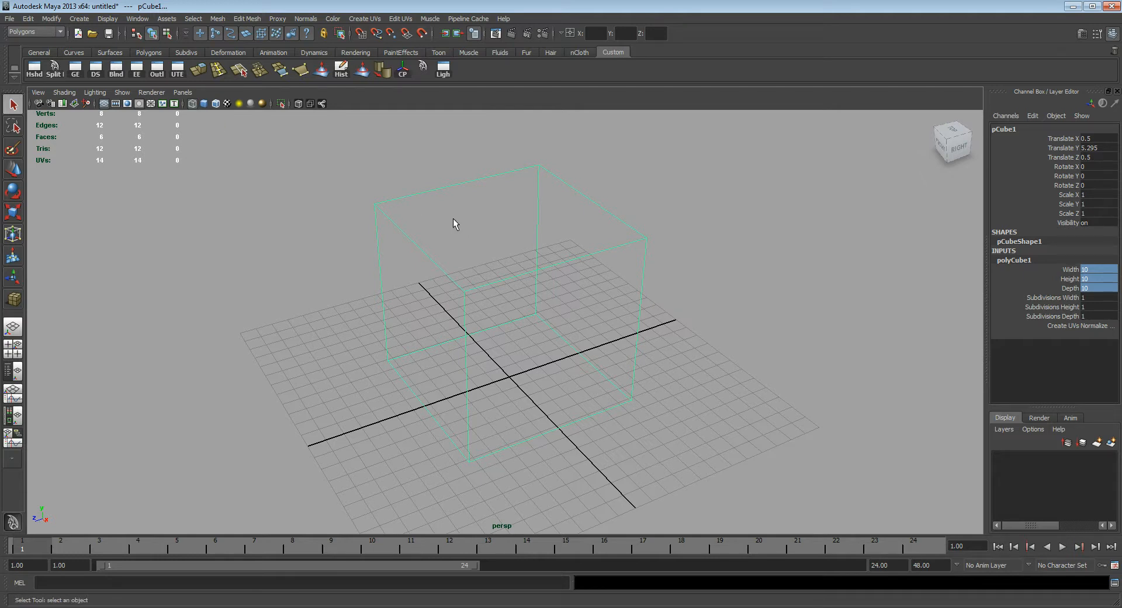
pyautogui.click(204, 104)
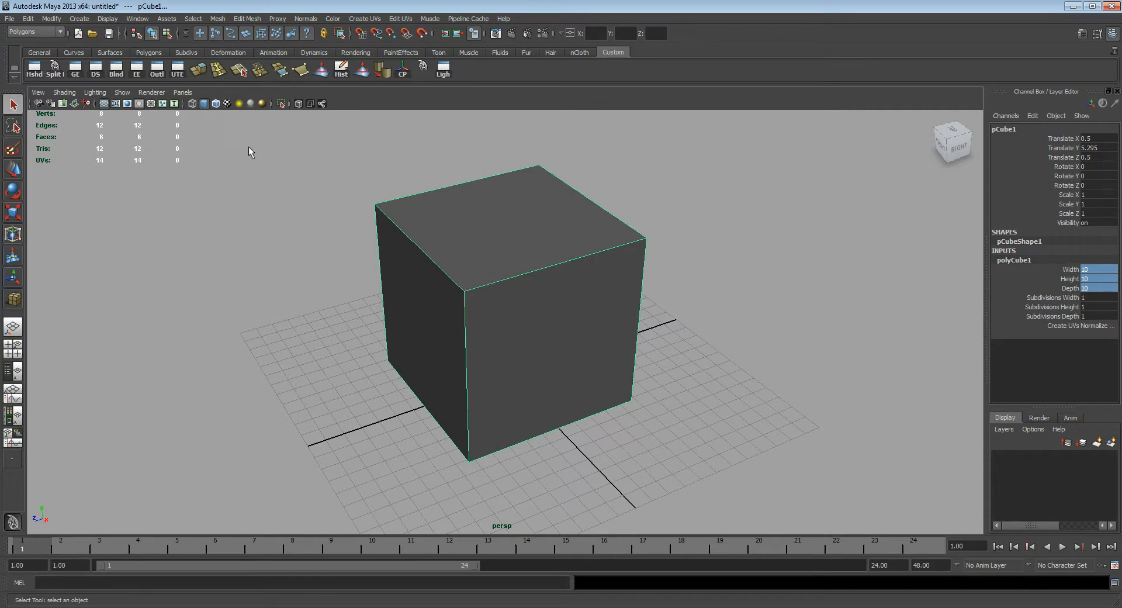
pyautogui.click(305, 191)
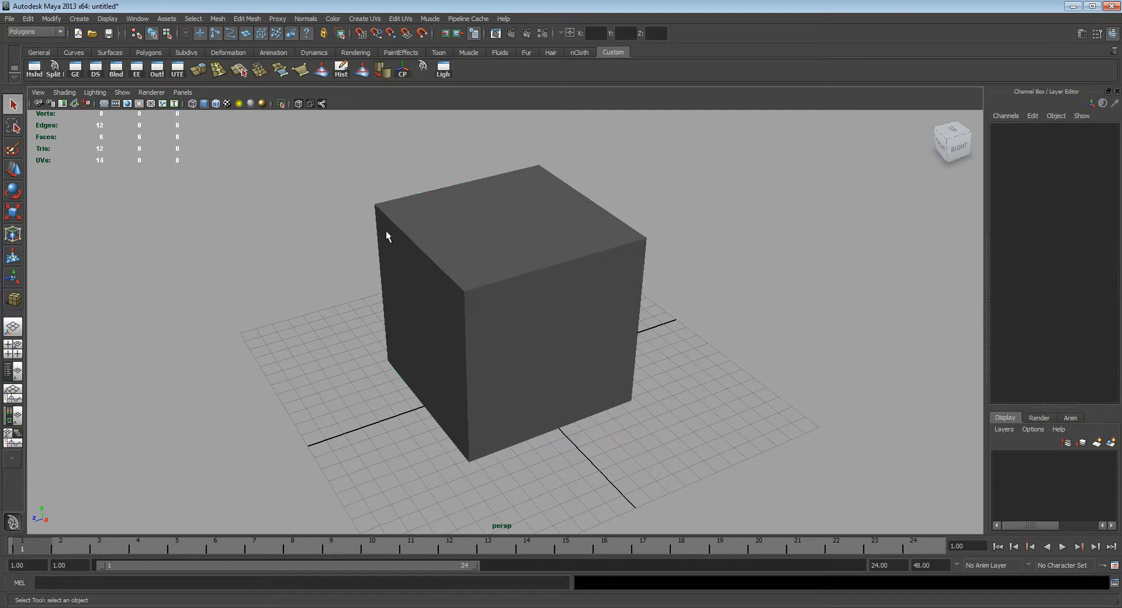
pyautogui.keyDown('alt'); pyautogui.moveTo(447, 248); pyautogui.dragTo(344, 214); pyautogui.keyUp('alt')
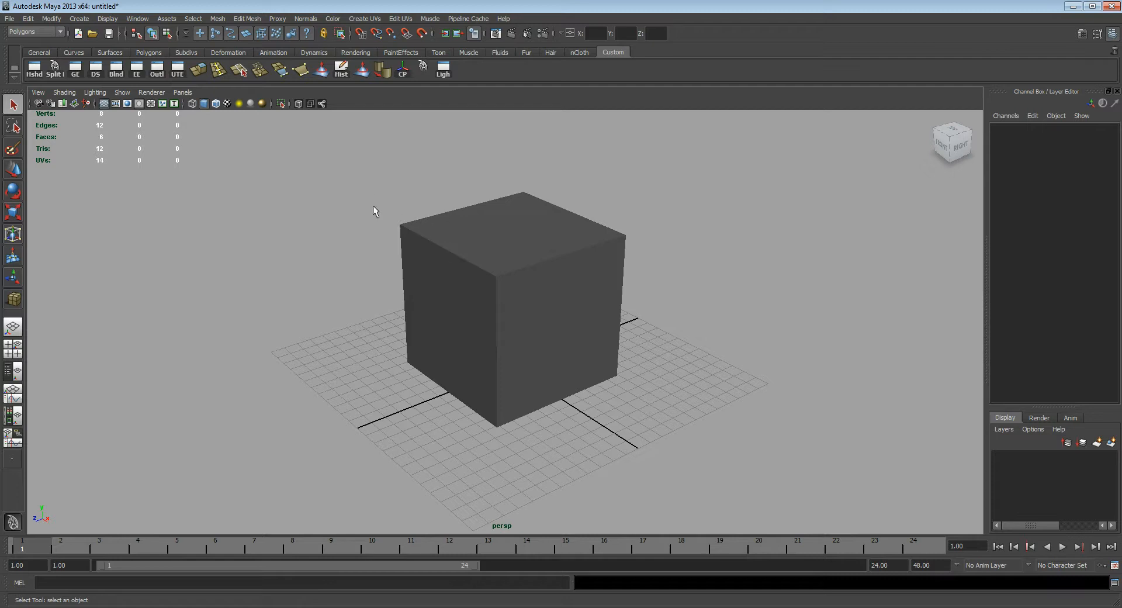
# Step: Turn on wireframe on shaded in the perspective view and select the cube
pyautogui.click(215, 105)
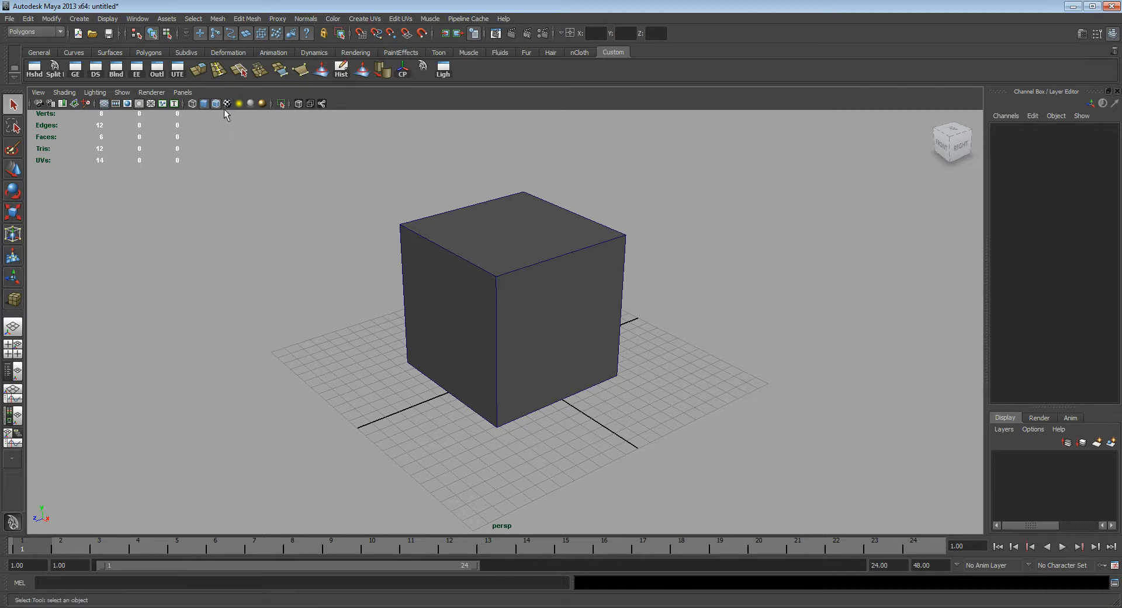
pyautogui.keyDown('alt'); pyautogui.moveTo(524, 241); pyautogui.dragTo(643, 308); pyautogui.keyUp('alt')
pyautogui.click(571, 308)
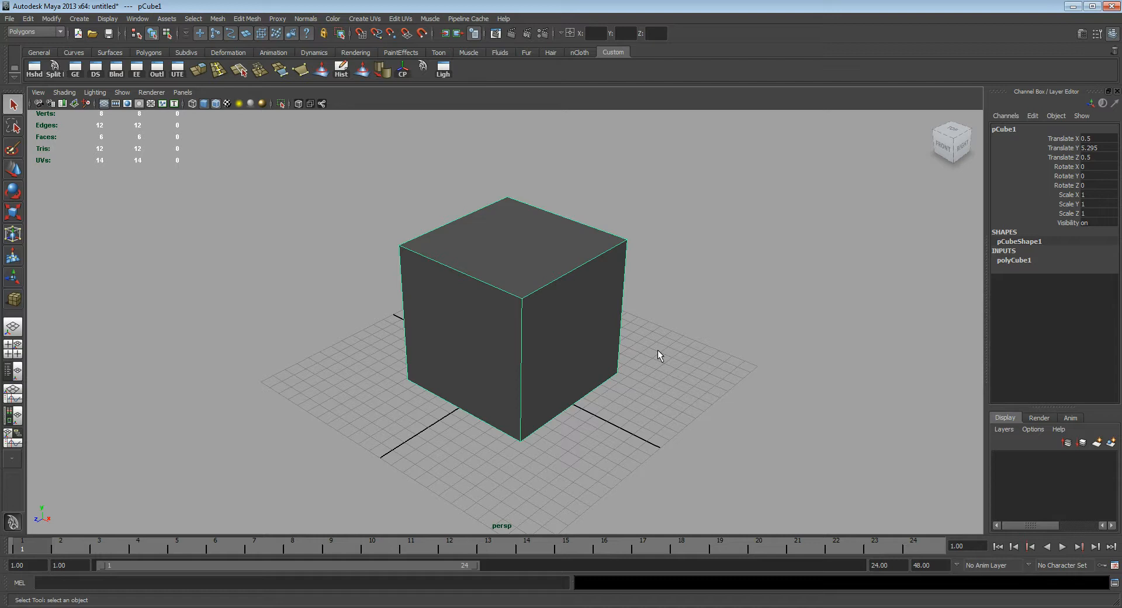
# Step: Examine the selected cube's faces, edges and corners from several angles
pyautogui.keyDown('alt'); pyautogui.moveTo(620, 349); pyautogui.dragTo(537, 286); pyautogui.keyUp('alt')
pyautogui.keyDown('alt'); pyautogui.moveTo(485, 358); pyautogui.dragTo(513, 264); pyautogui.keyUp('alt')
pyautogui.keyDown('alt'); pyautogui.moveTo(596, 308); pyautogui.dragTo(481, 236); pyautogui.keyUp('alt')
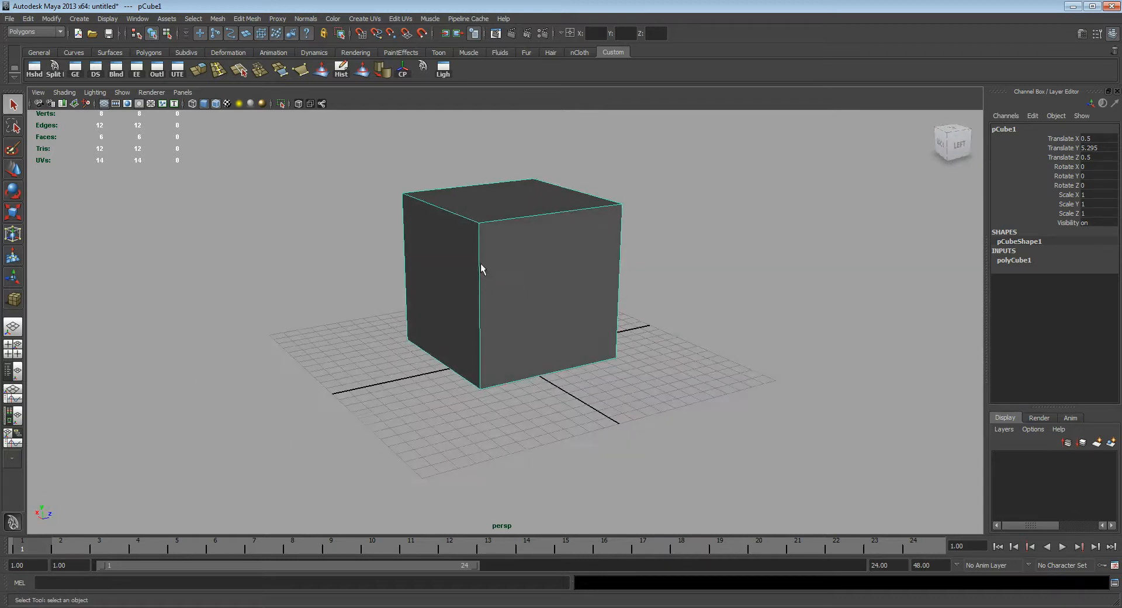
pyautogui.keyDown('alt'); pyautogui.moveTo(589, 267); pyautogui.dragTo(609, 215); pyautogui.keyUp('alt')
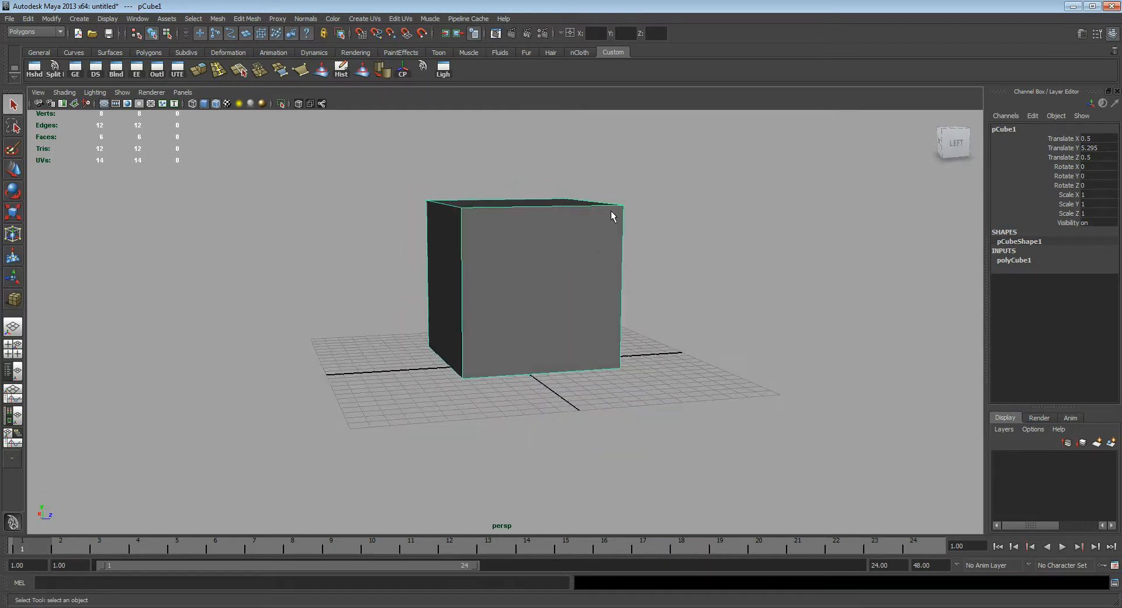
pyautogui.keyDown('alt'); pyautogui.moveTo(500, 236); pyautogui.dragTo(571, 221); pyautogui.keyUp('alt')
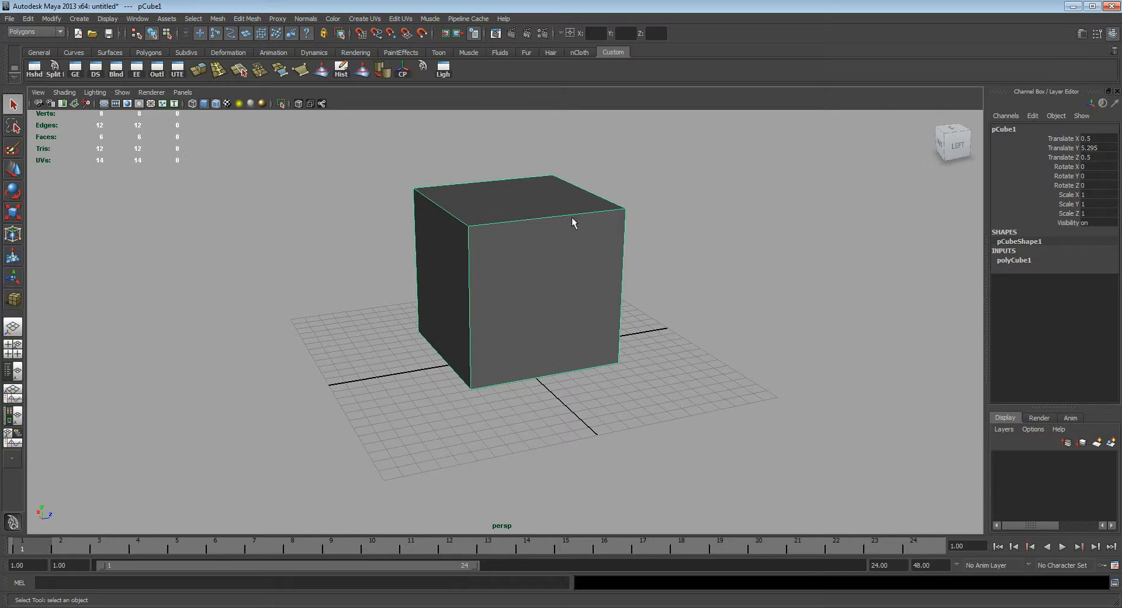
pyautogui.keyDown('alt'); pyautogui.moveTo(500, 323); pyautogui.dragTo(515, 328); pyautogui.keyUp('alt')
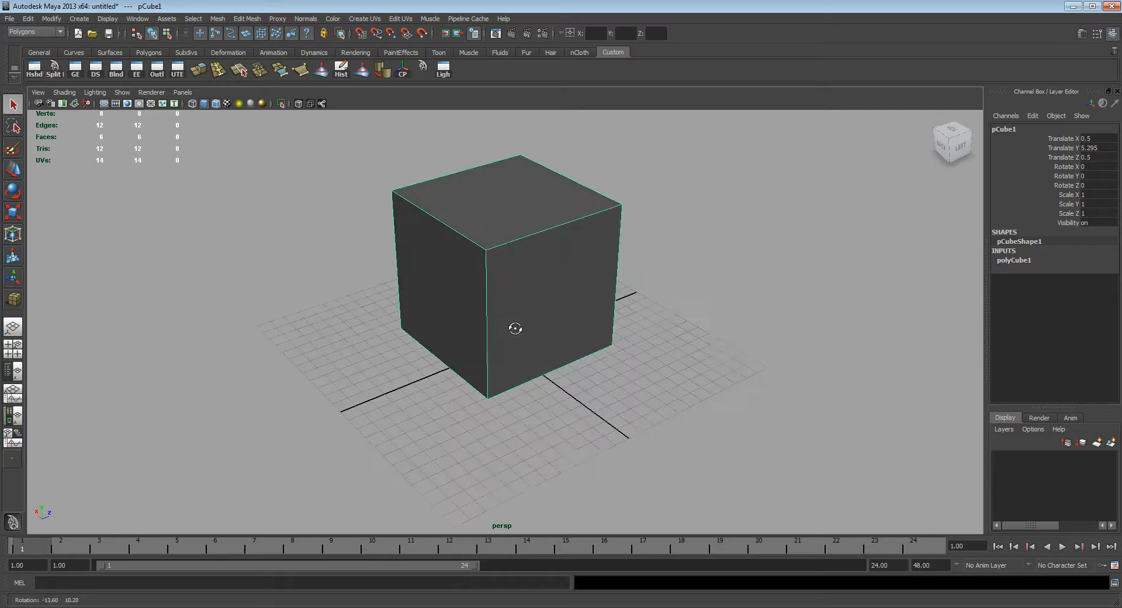
pyautogui.scroll(3, 606, 257)
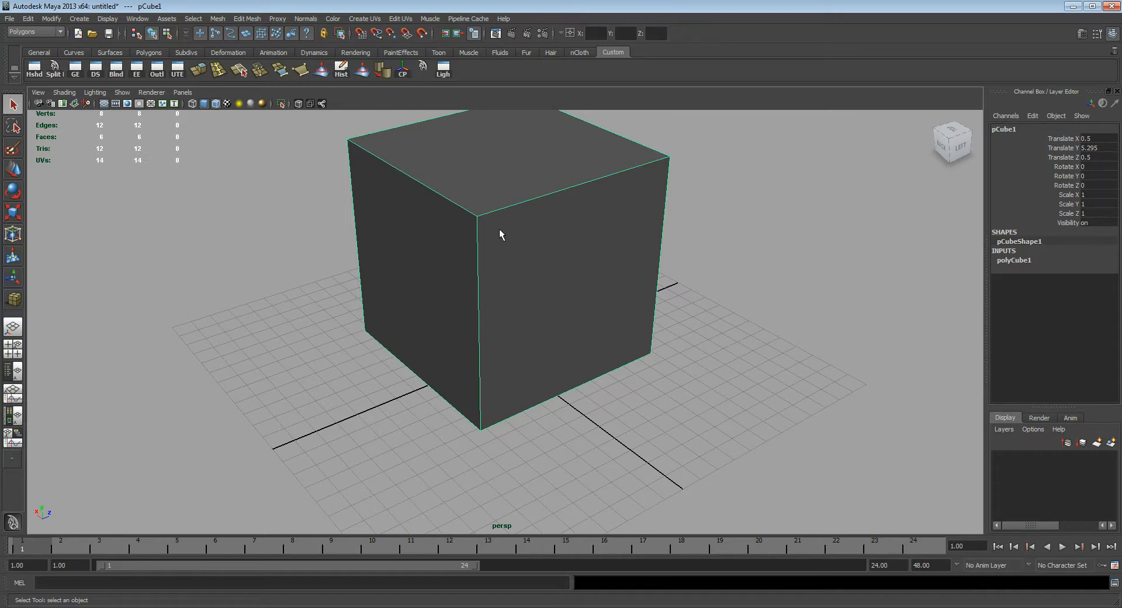
pyautogui.keyDown('alt'); pyautogui.moveTo(499, 243); pyautogui.dragTo(571, 295); pyautogui.keyUp('alt')
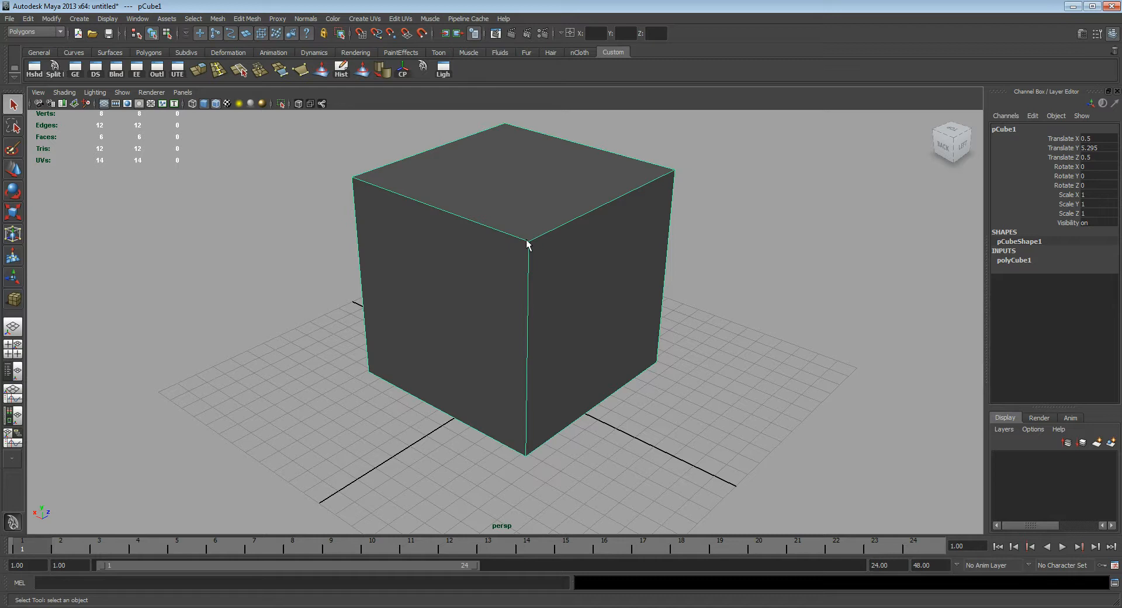
pyautogui.keyDown('alt'); pyautogui.moveTo(621, 298); pyautogui.dragTo(599, 305); pyautogui.keyUp('alt')
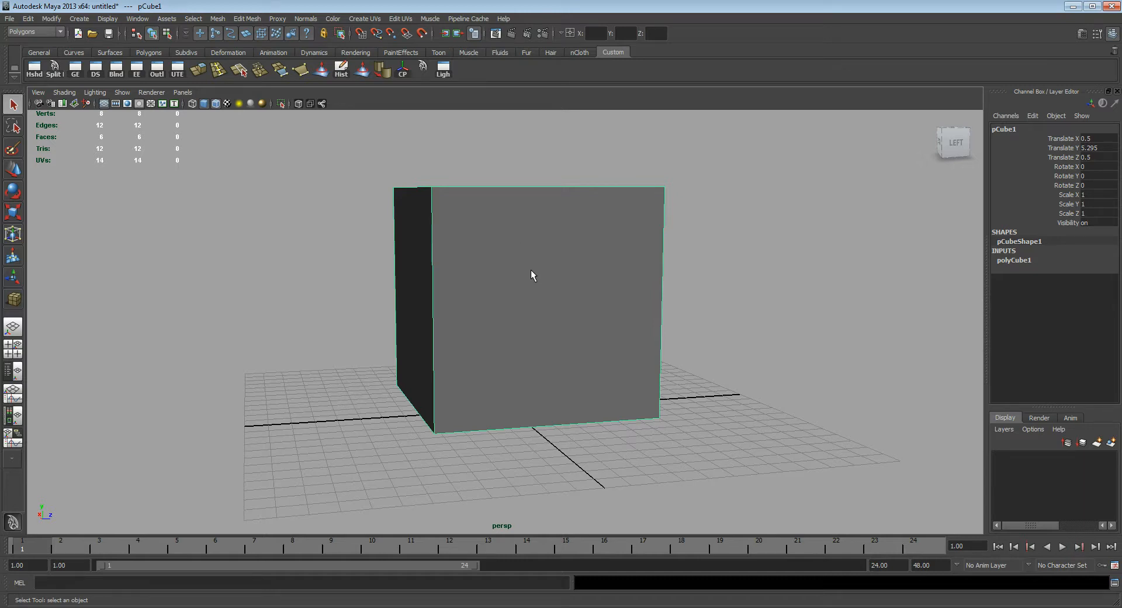
# Step: Switch the cube to face selection and select its top face, followed by the face on its left side (negative X)
pyautogui.press('F11')
pyautogui.keyDown('alt'); pyautogui.moveTo(524, 286); pyautogui.dragTo(489, 274); pyautogui.keyUp('alt')
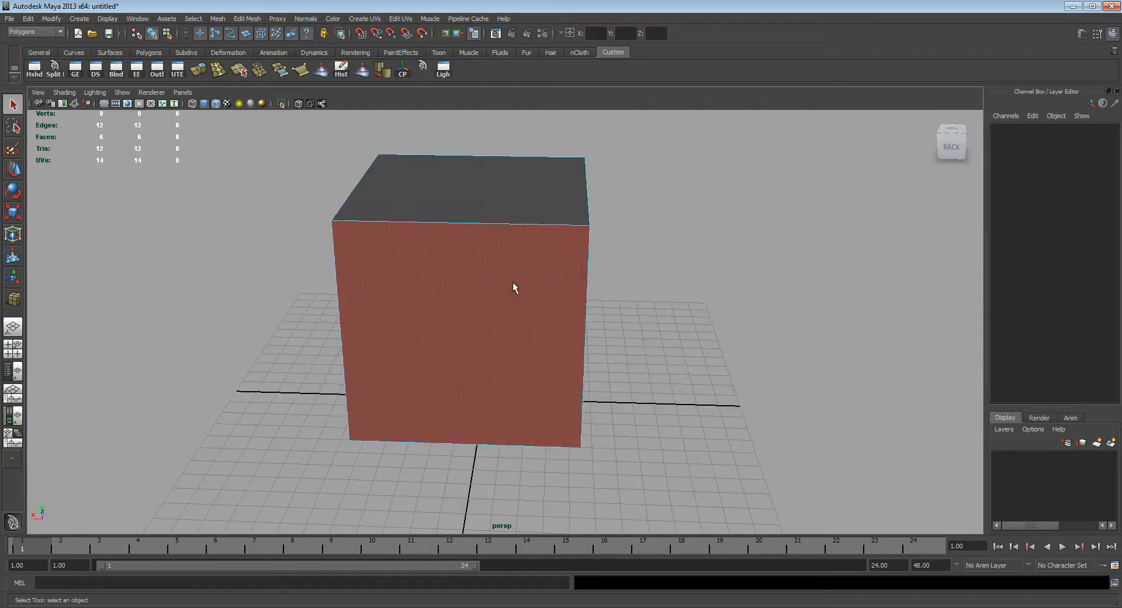
pyautogui.click(483, 201)
pyautogui.keyDown('alt'); pyautogui.moveTo(481, 226); pyautogui.dragTo(512, 299); pyautogui.keyUp('alt')
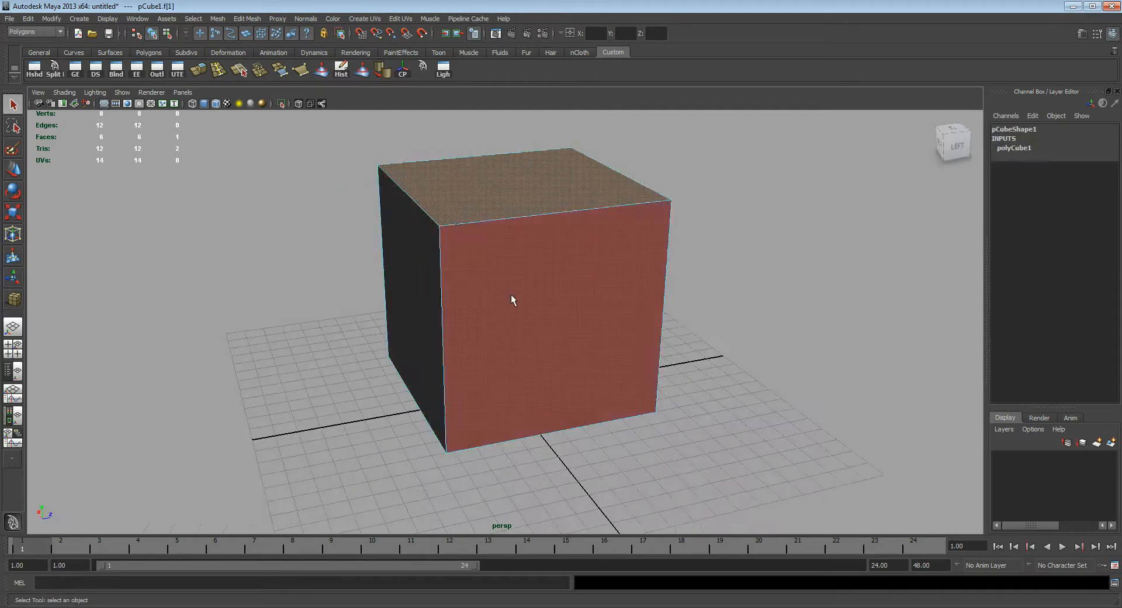
pyautogui.click(554, 301)
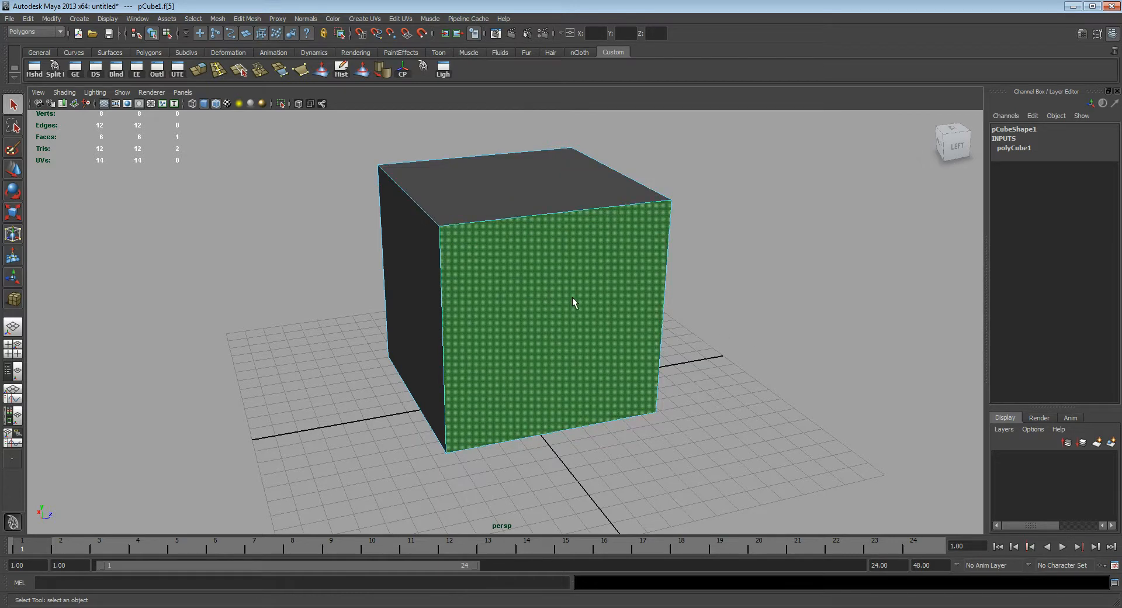
# Step: Select the cube's nearest vertical edge in edge mode, followed by its nearest top corner in vertex mode
pyautogui.keyDown('alt'); pyautogui.moveTo(583, 307); pyautogui.dragTo(538, 277); pyautogui.keyUp('alt')
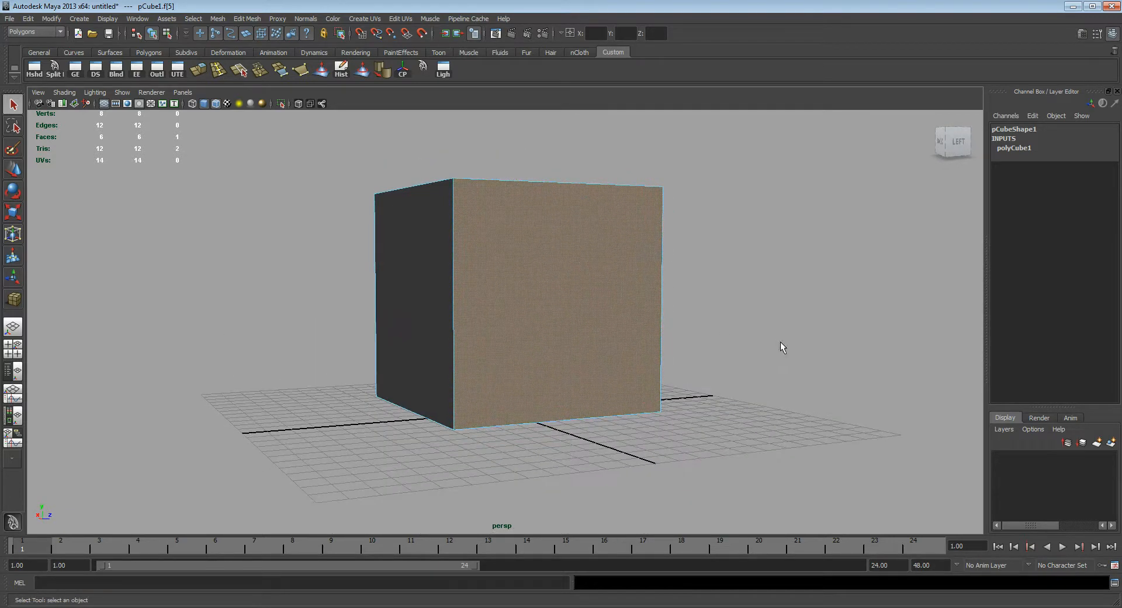
pyautogui.keyDown('alt'); pyautogui.moveTo(826, 349); pyautogui.dragTo(789, 348); pyautogui.keyUp('alt')
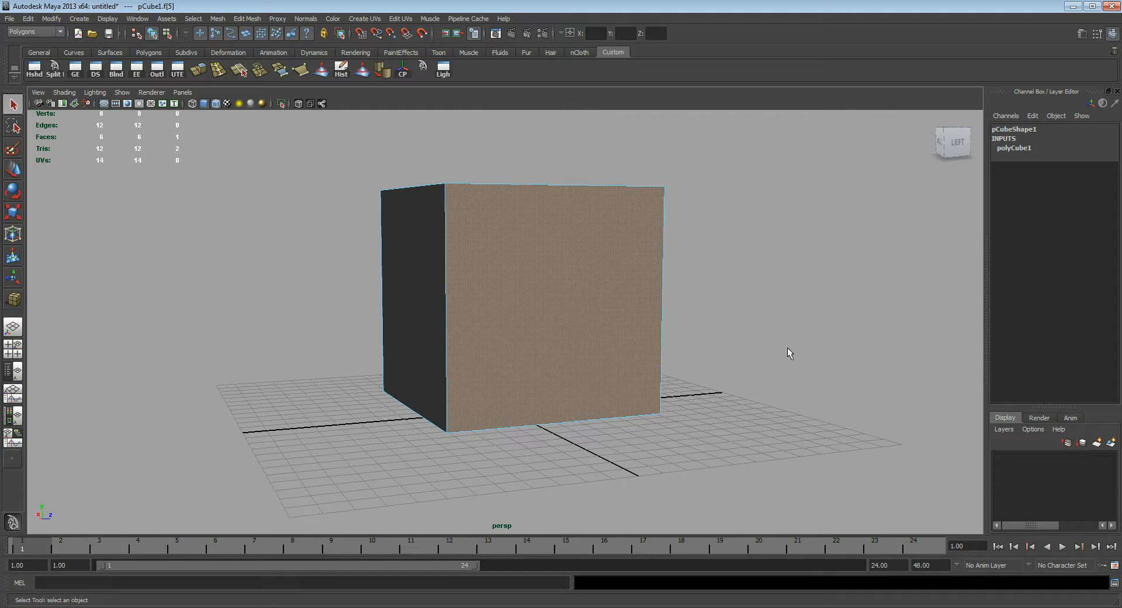
pyautogui.keyDown('alt'); pyautogui.moveTo(699, 321); pyautogui.dragTo(719, 333); pyautogui.keyUp('alt')
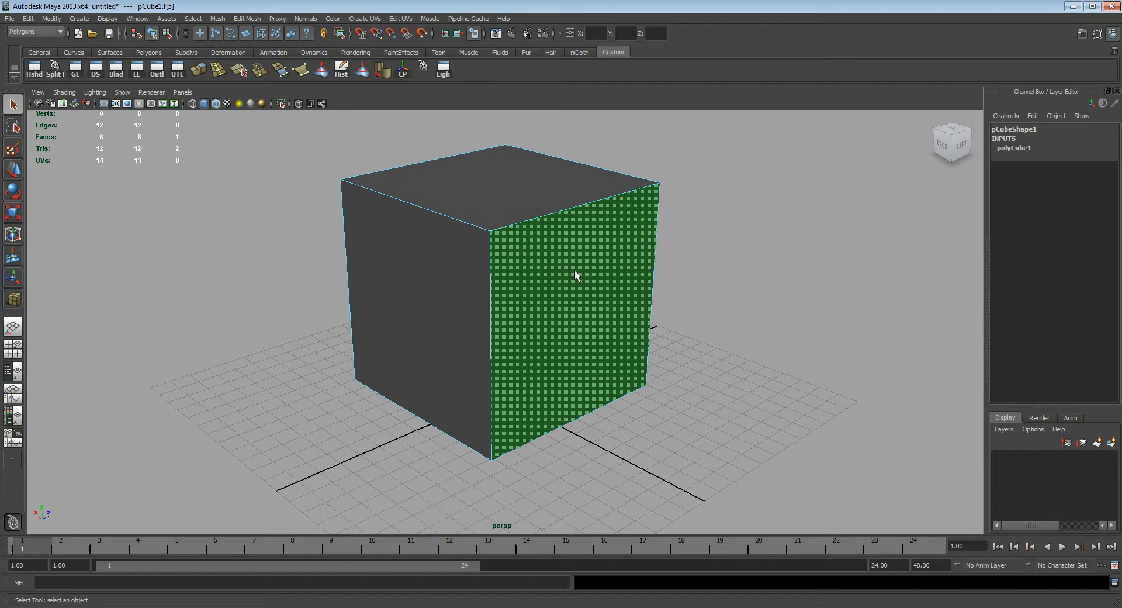
pyautogui.click(566, 209)
pyautogui.click(490, 298)
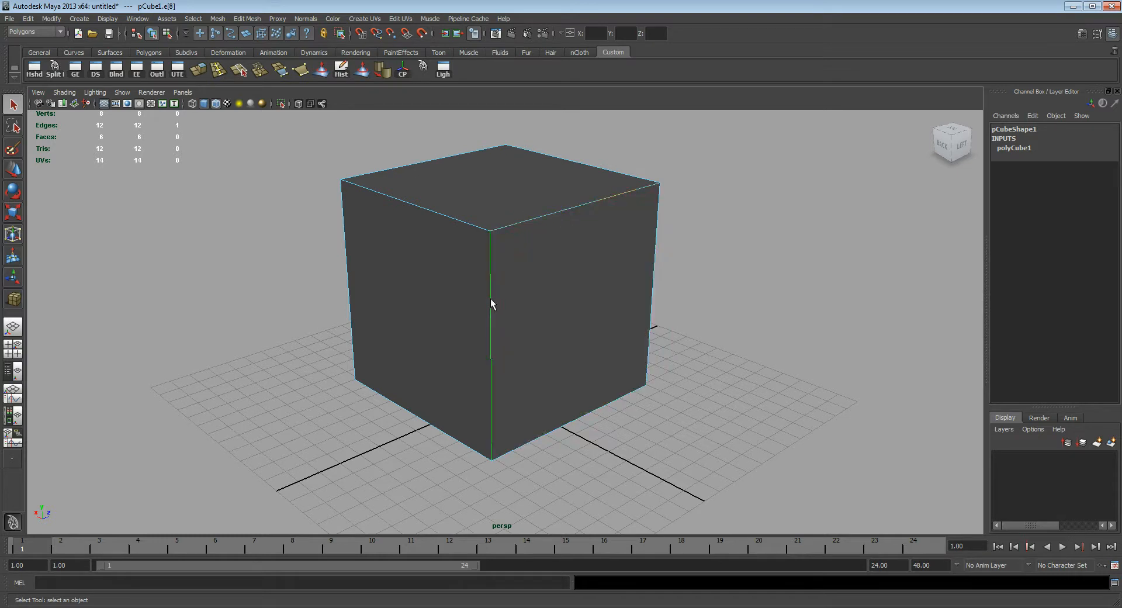
pyautogui.click(609, 401)
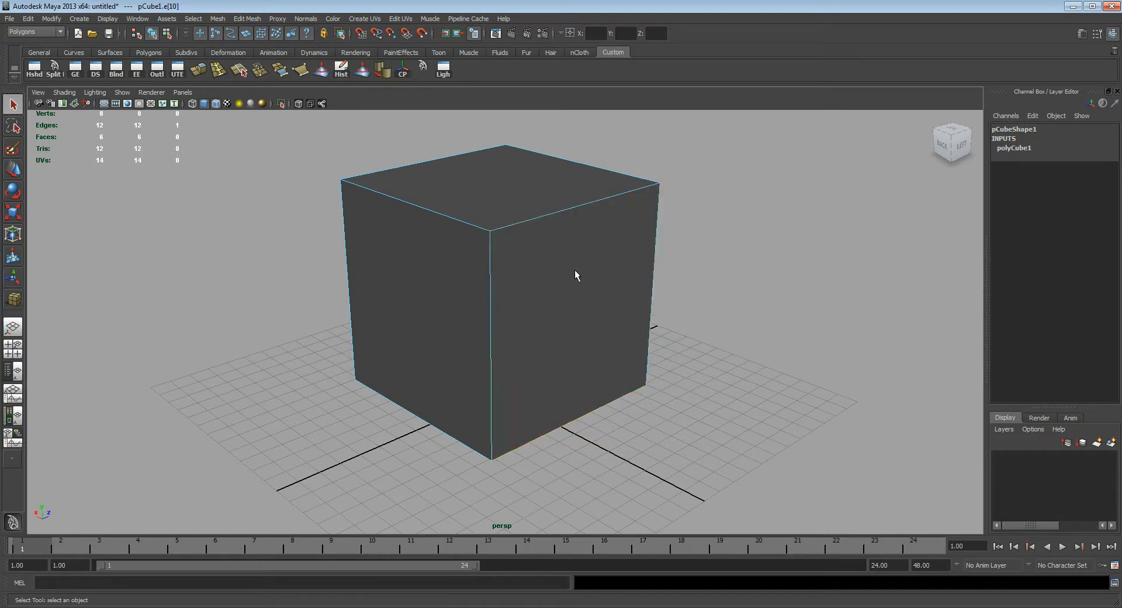
pyautogui.click(489, 232)
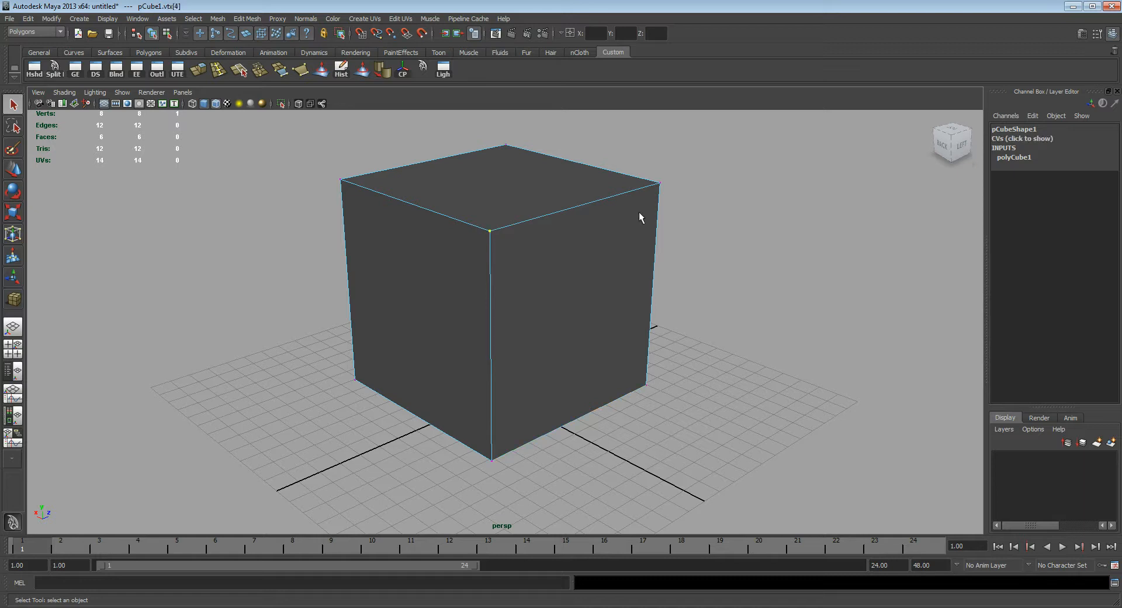
# Step: Select the cube's far top vertex, inspect its position from several angles and clear the selection
pyautogui.click(506, 148)
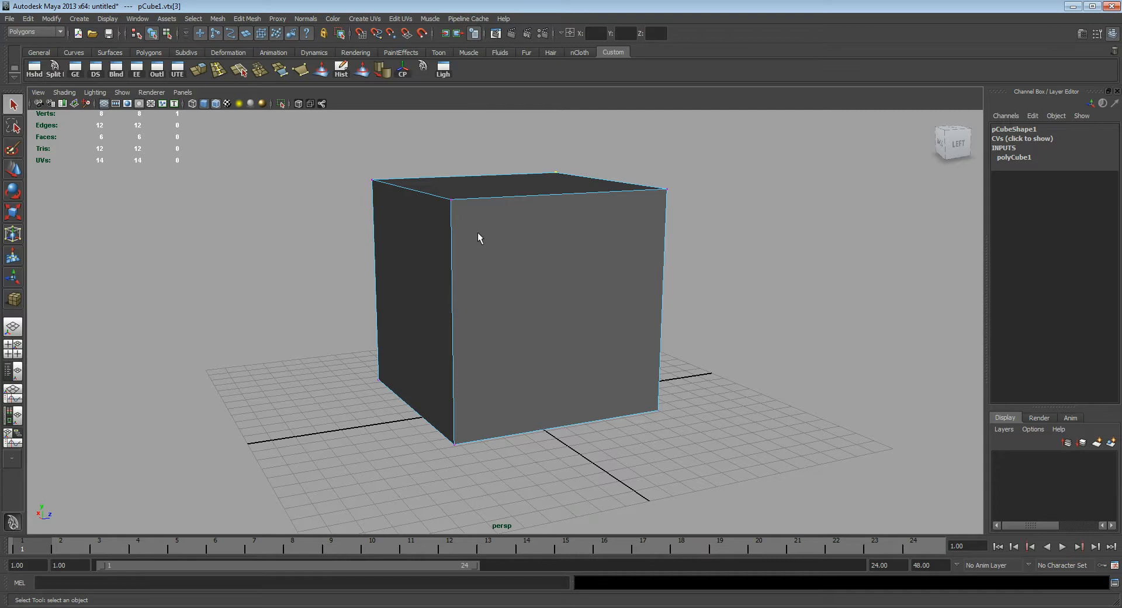
pyautogui.keyDown('alt'); pyautogui.moveTo(526, 278); pyautogui.dragTo(459, 244); pyautogui.keyUp('alt')
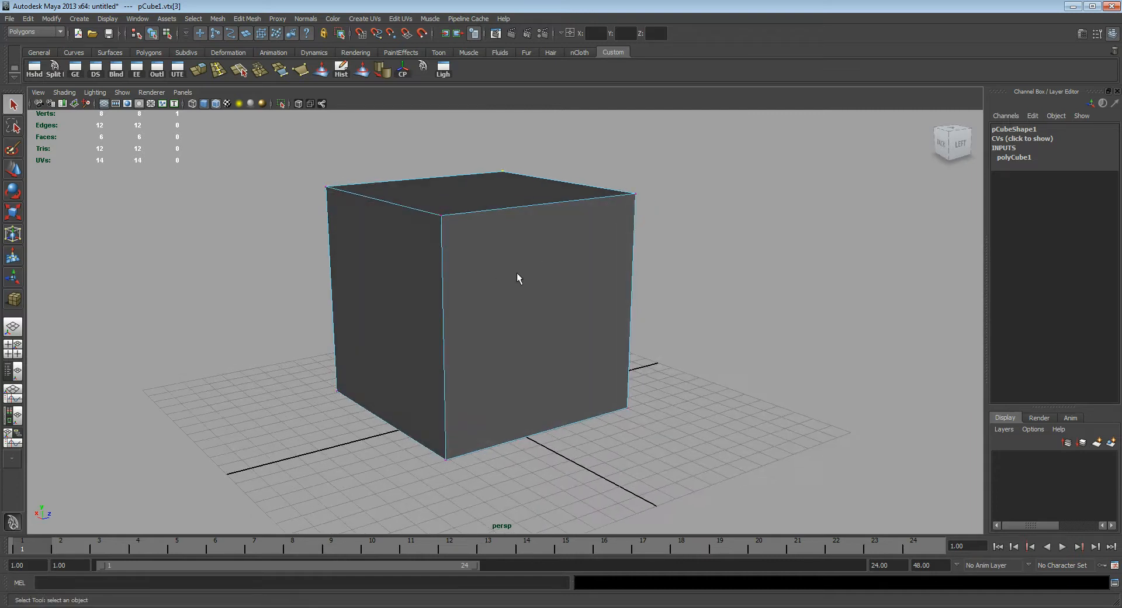
pyautogui.keyDown('alt'); pyautogui.moveTo(462, 275); pyautogui.dragTo(538, 265); pyautogui.keyUp('alt')
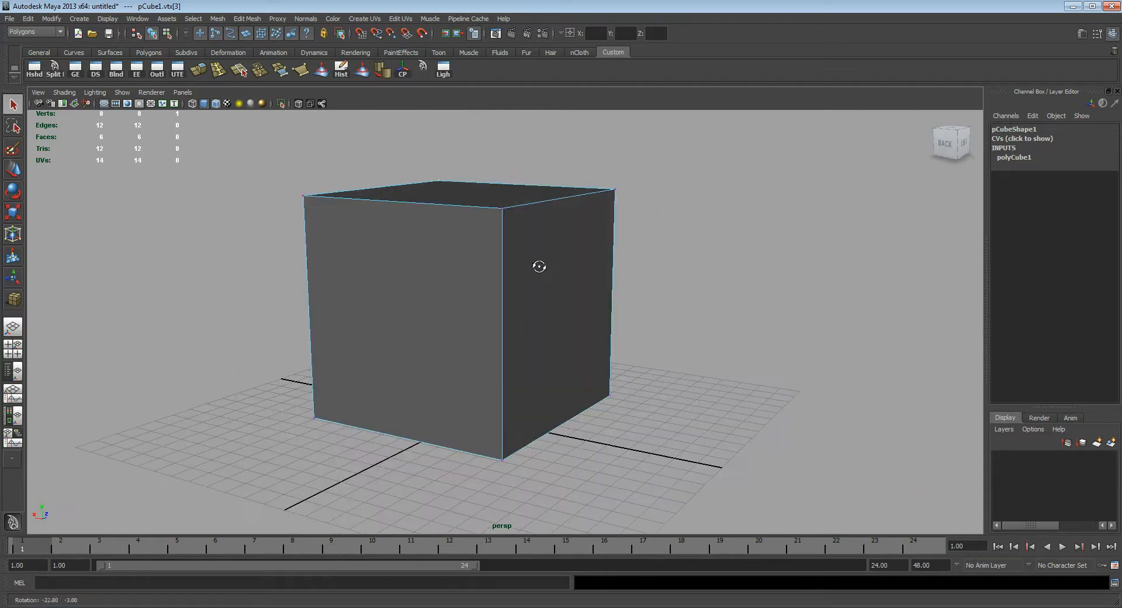
pyautogui.click(710, 252)
pyautogui.keyDown('alt'); pyautogui.moveTo(718, 278); pyautogui.dragTo(787, 238); pyautogui.keyUp('alt')
pyautogui.moveTo(794, 253); pyautogui.dragTo(857, 394)
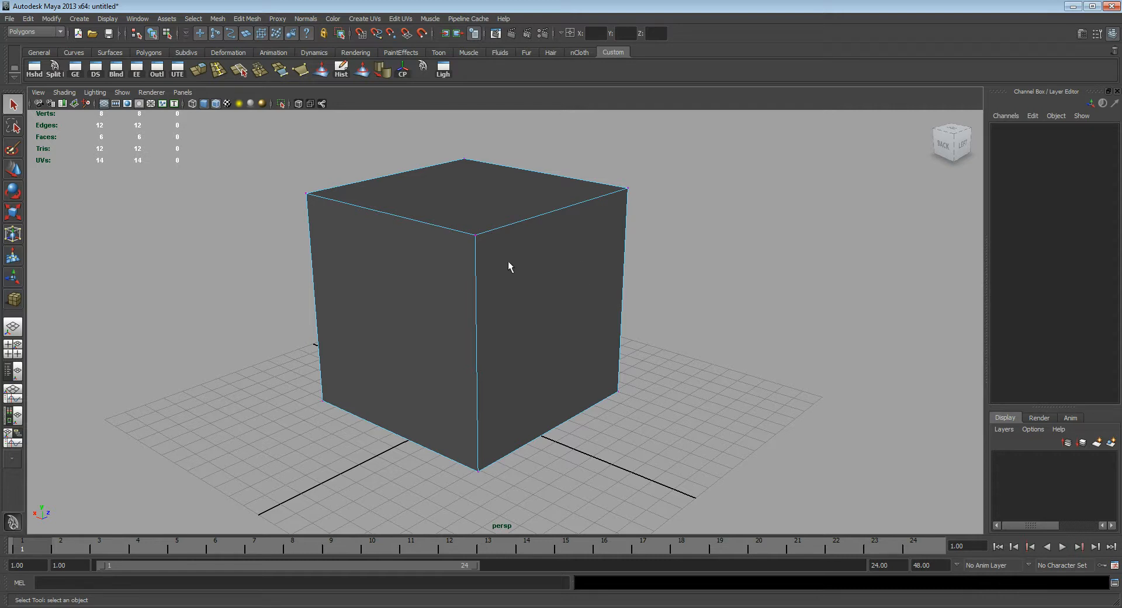
# Step: Return the cube to object mode, try moving the whole cube freely with the Move tool and undo the move
pyautogui.hotkey('ctrl', 'z')
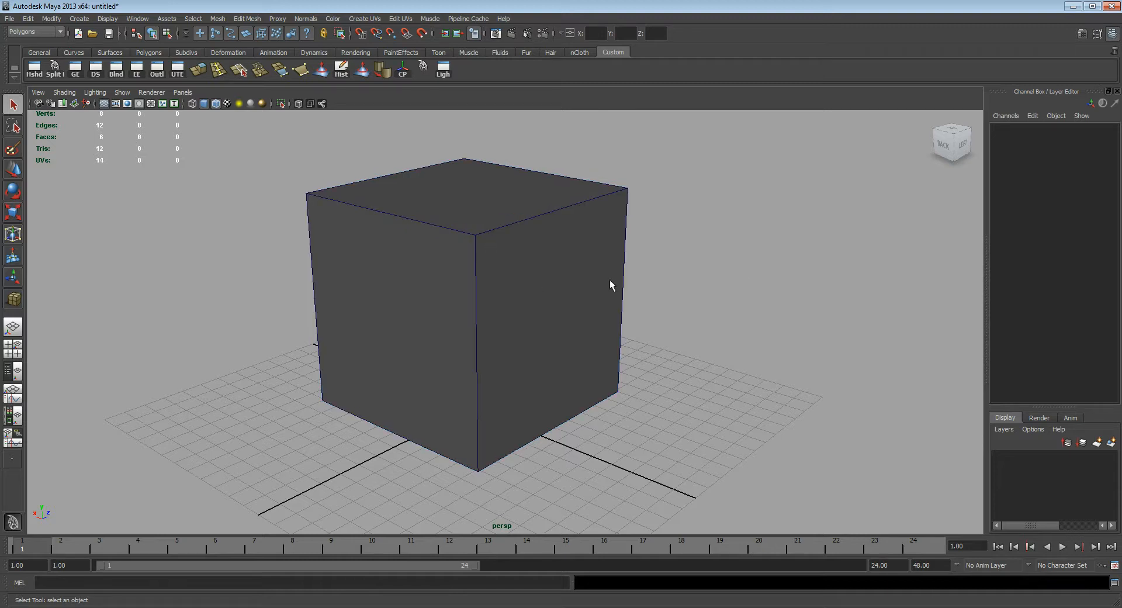
pyautogui.click(569, 249)
pyautogui.keyDown('alt'); pyautogui.moveTo(582, 281); pyautogui.dragTo(510, 290); pyautogui.keyUp('alt')
pyautogui.press('w')
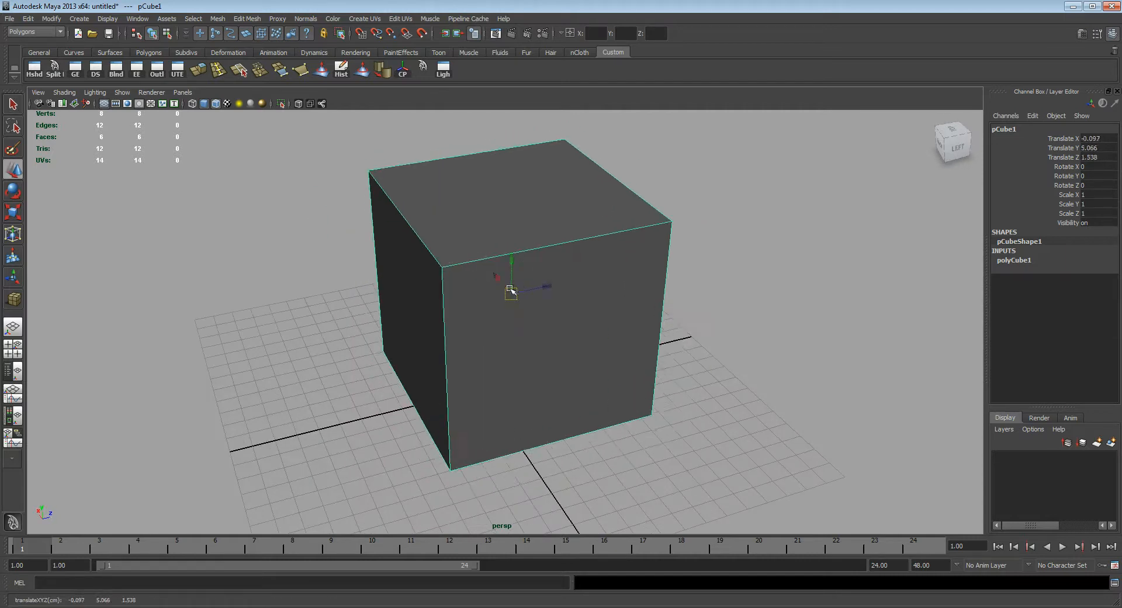
pyautogui.hotkey('ctrl', 'z')
# Step: In vertex mode, try moving the cube's hidden bottom vertex about 2.3 units and its far top vertex about 3.1 units along Z, undoing both
pyautogui.press('F8')
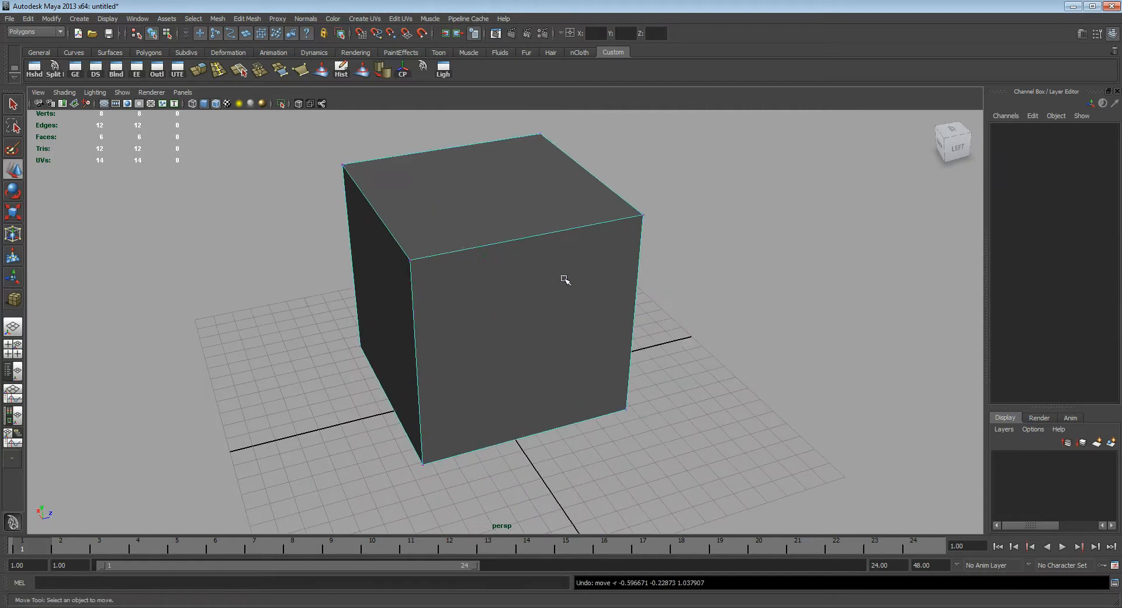
pyautogui.click(558, 332)
pyautogui.moveTo(571, 304); pyautogui.dragTo(612, 302)
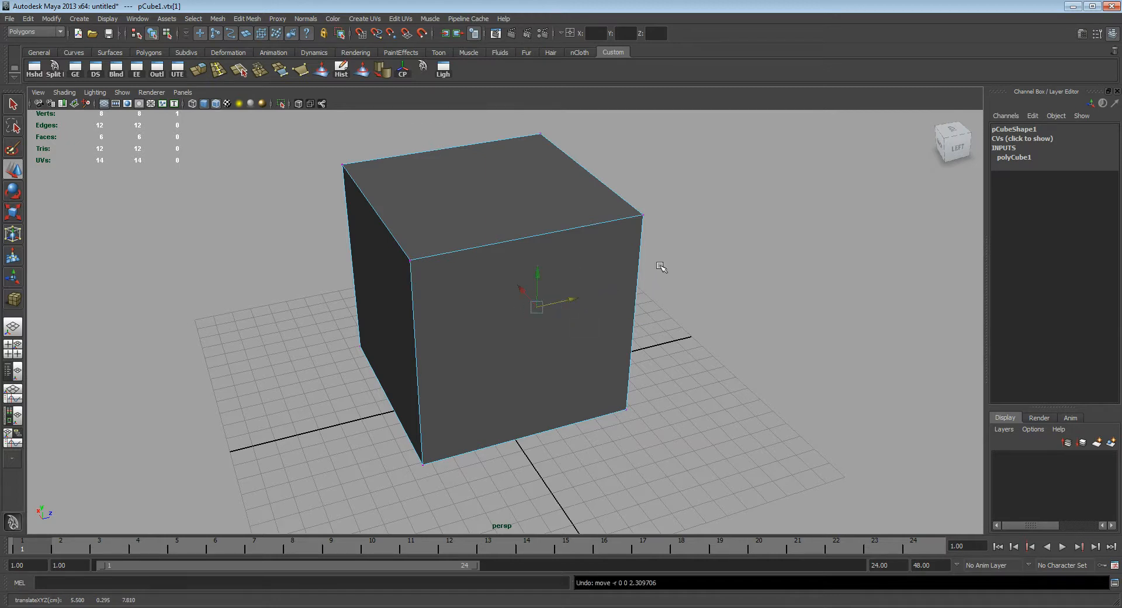
pyautogui.click(646, 217)
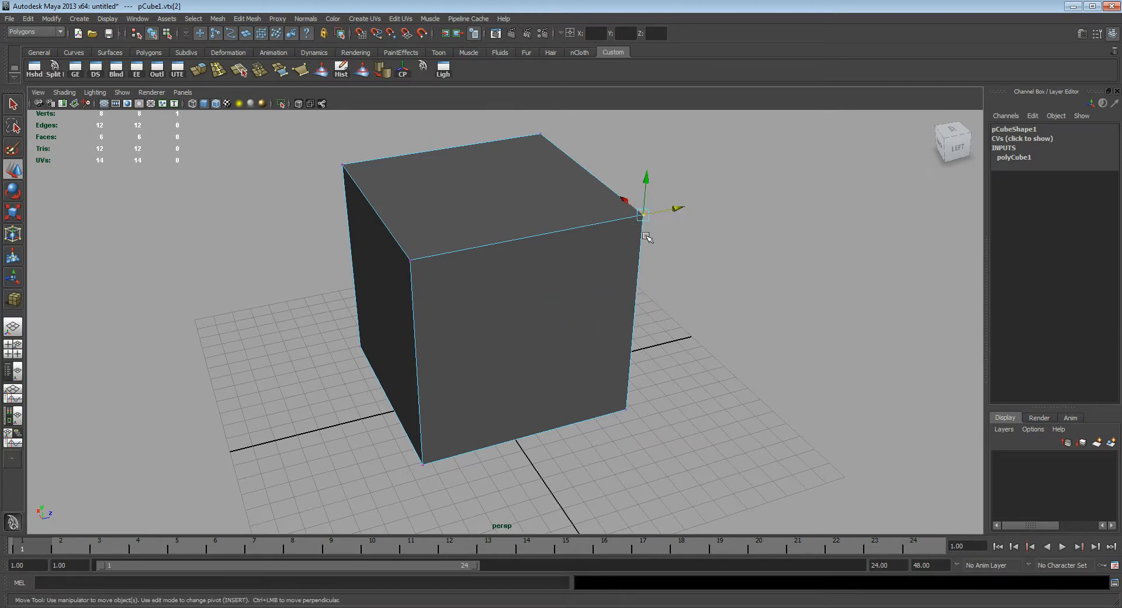
pyautogui.click(666, 212)
pyautogui.moveTo(662, 205); pyautogui.dragTo(731, 213)
pyautogui.hotkey('ctrl', 'z')
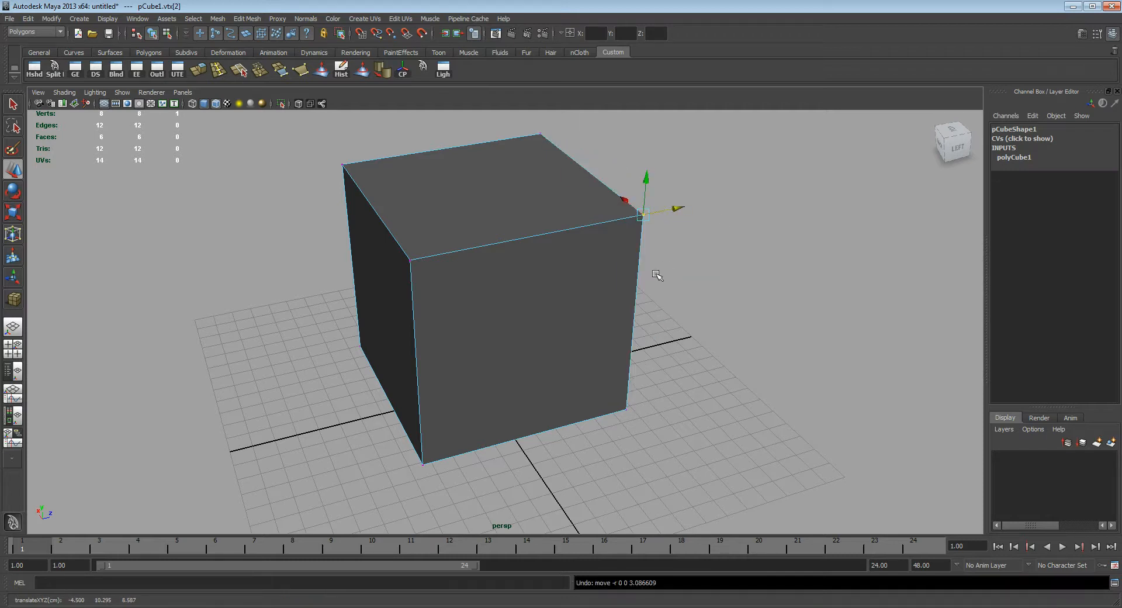
# Step: Leave vertex mode, select the whole cube as an object and view it from several angles
pyautogui.keyDown('alt'); pyautogui.moveTo(667, 268); pyautogui.dragTo(673, 263); pyautogui.keyUp('alt')
pyautogui.click(699, 292)
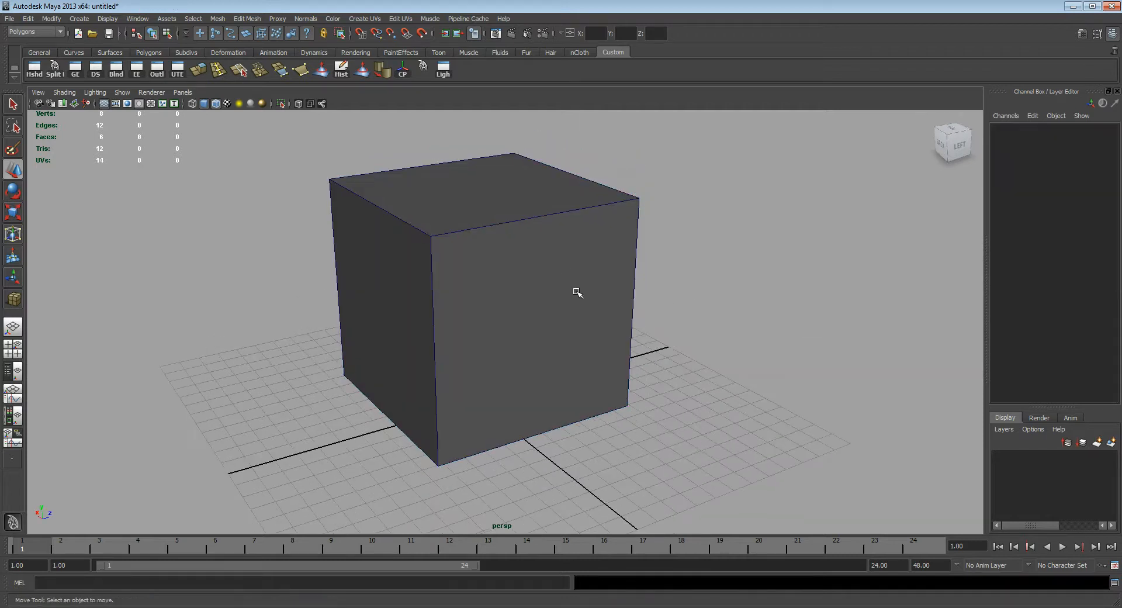
pyautogui.click(577, 292)
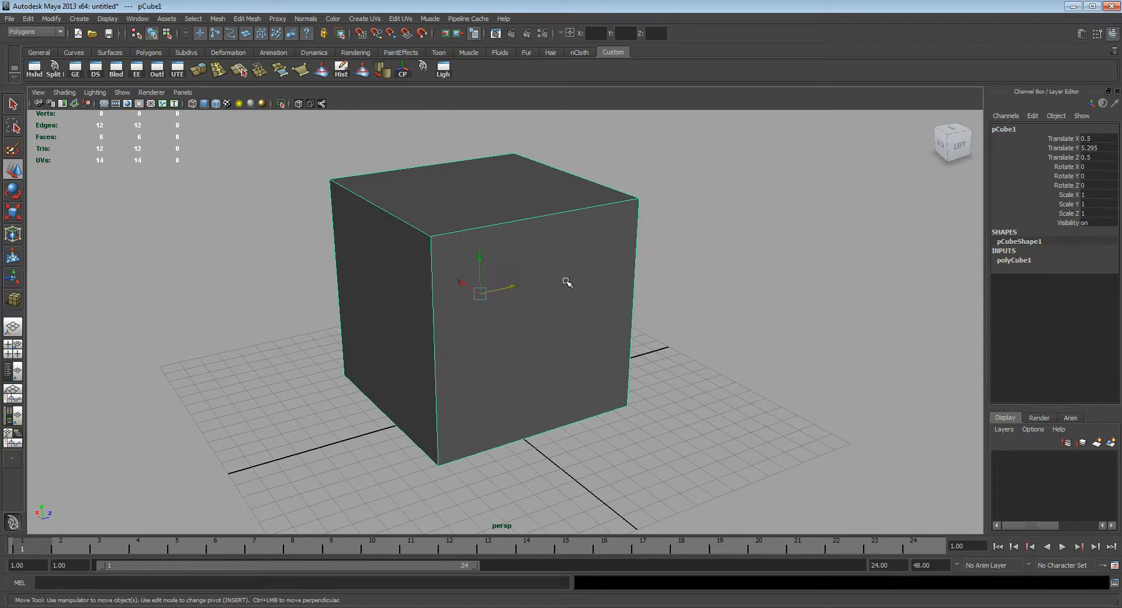
pyautogui.keyDown('alt'); pyautogui.moveTo(555, 281); pyautogui.dragTo(648, 305); pyautogui.keyUp('alt')
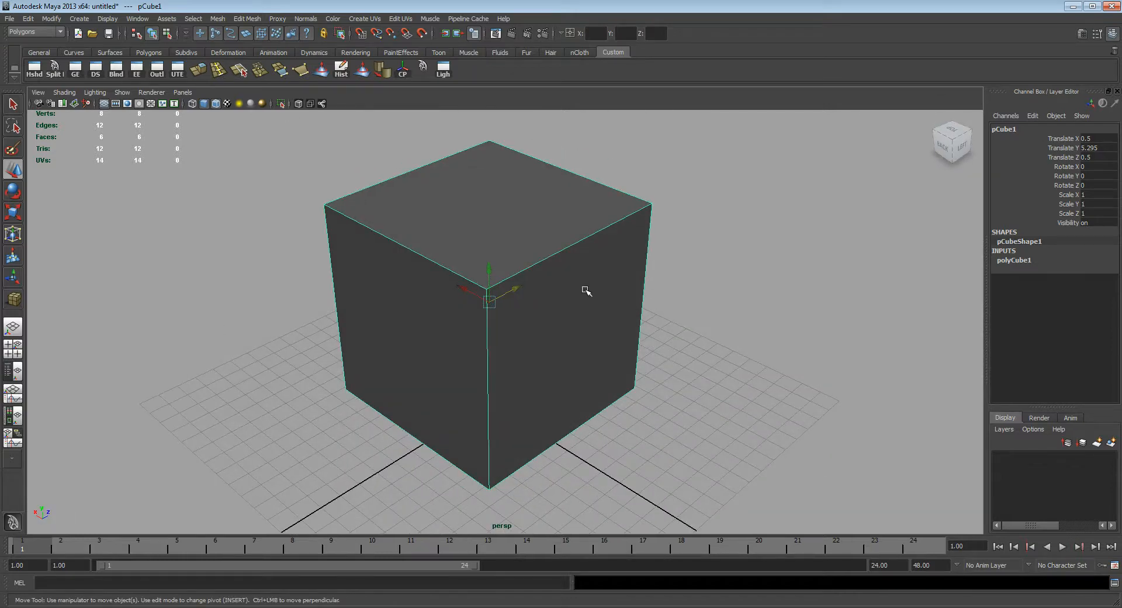
pyautogui.moveTo(596, 327)
pyautogui.keyDown('alt'); pyautogui.mouseDown()
pyautogui.moveTo(567, 321)
pyautogui.moveTo(589, 326)
pyautogui.mouseUp(); pyautogui.keyUp('alt')
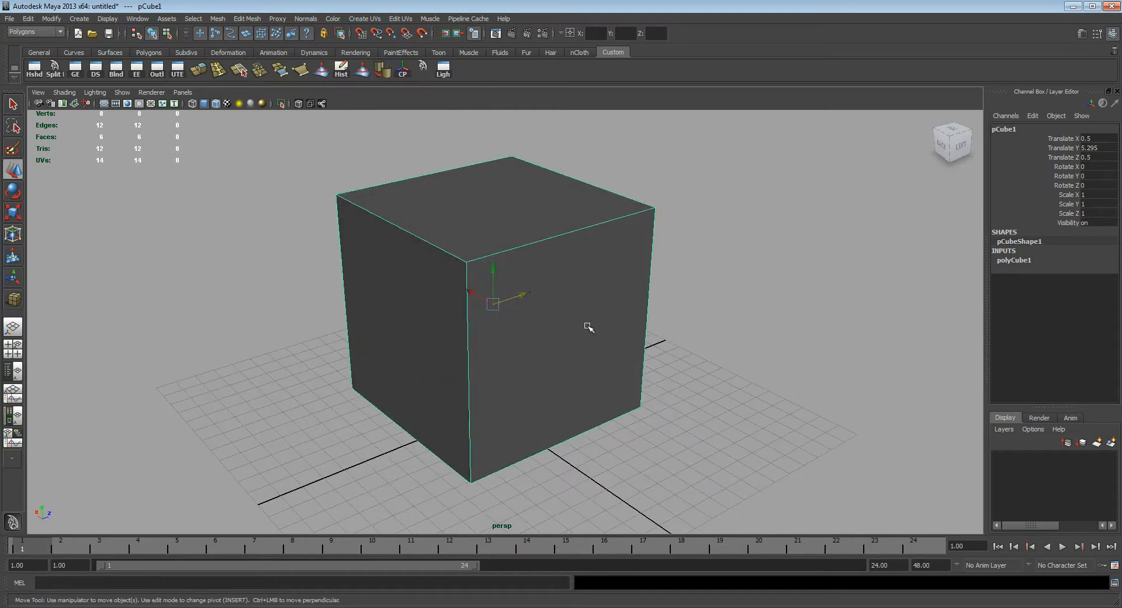
pyautogui.keyDown('alt'); pyautogui.moveTo(591, 325); pyautogui.dragTo(591, 313); pyautogui.keyUp('alt')
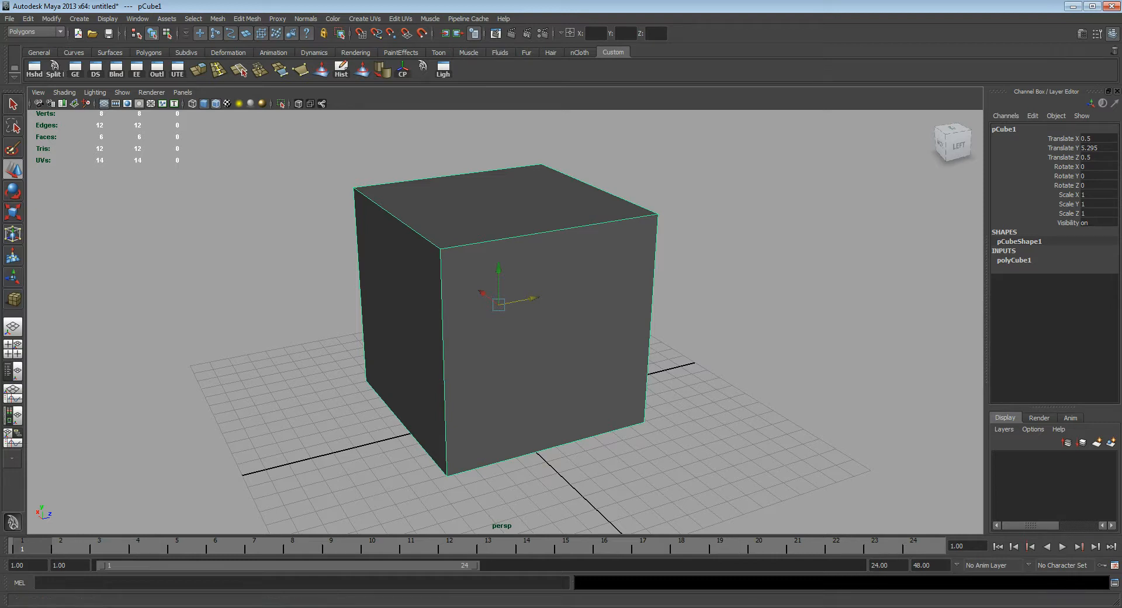
# Step: Switch to Photoshop and create a new document 2048 pixels wide and 2048 pixels high
pyautogui.click(755, 607)
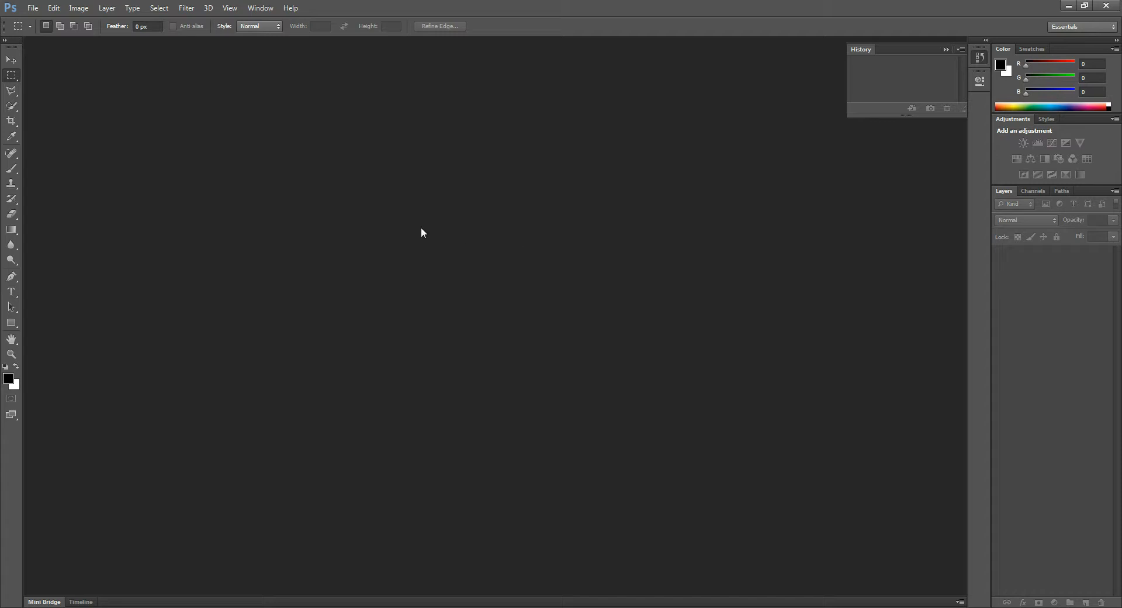
pyautogui.hotkey('ctrl', 'n')
pyautogui.click(537, 213)
pyautogui.moveTo(537, 214); pyautogui.dragTo(464, 215)
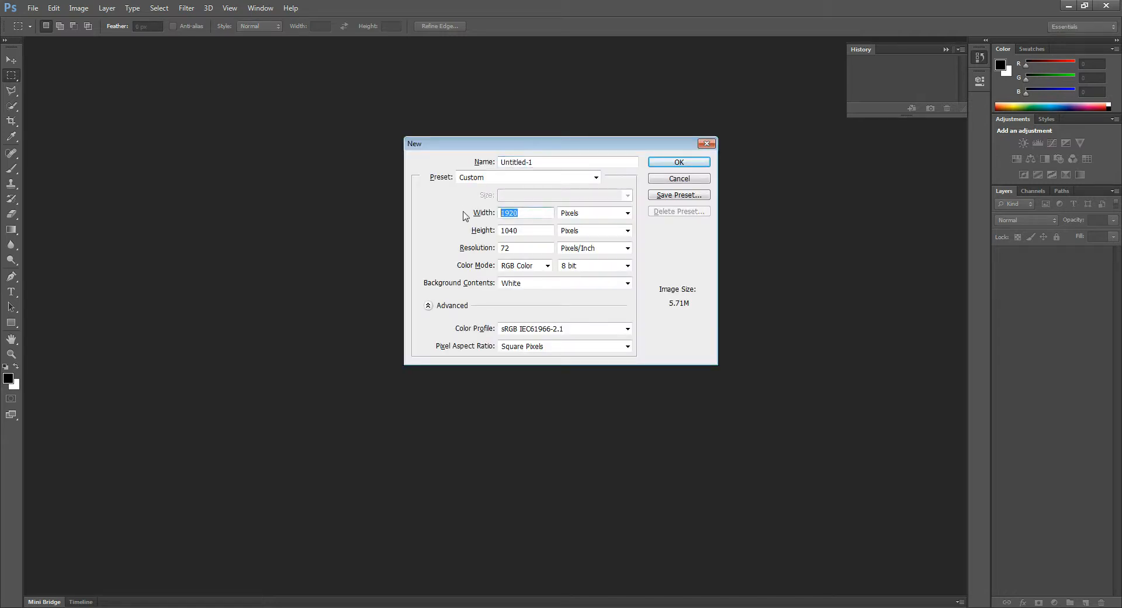
pyautogui.write('2048')
pyautogui.press('Tab')
pyautogui.press('Tab')
pyautogui.write('2048')
pyautogui.press('Return')
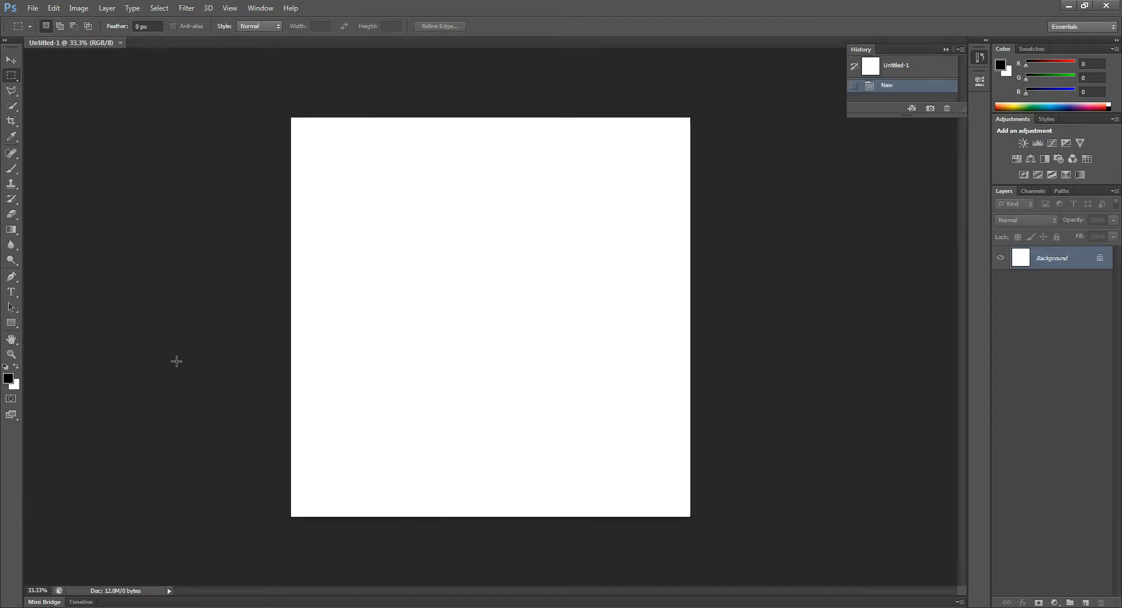
# Step: Paint the gable and sloping roof outline of a house in the canvas's upper-left area with the black 13 px Brush tool
pyautogui.click(11, 354)
pyautogui.click(591, 357)
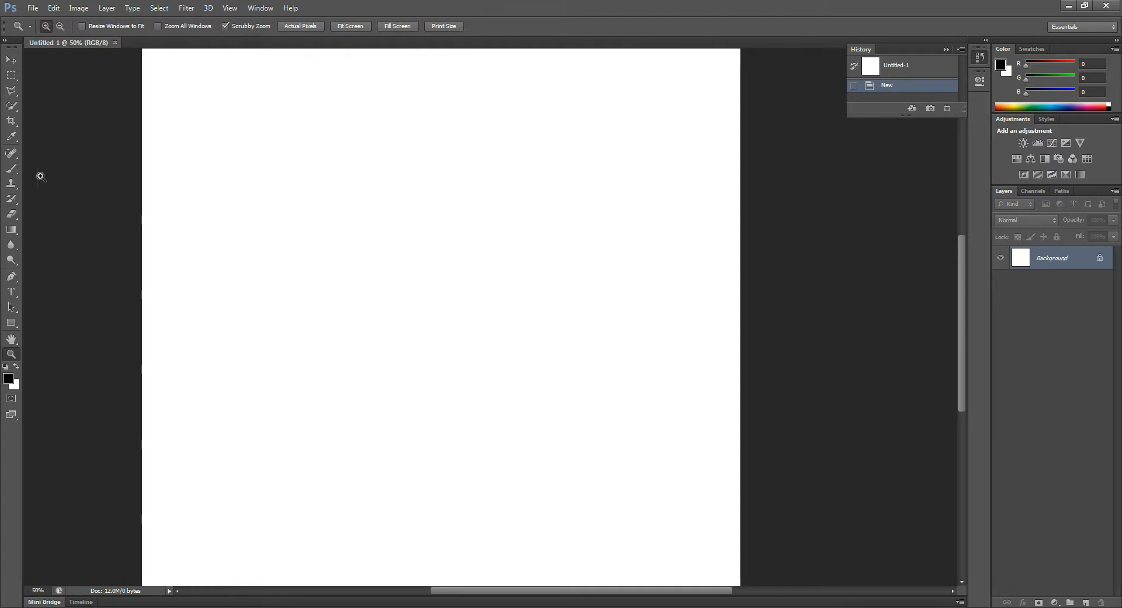
pyautogui.click(13, 174)
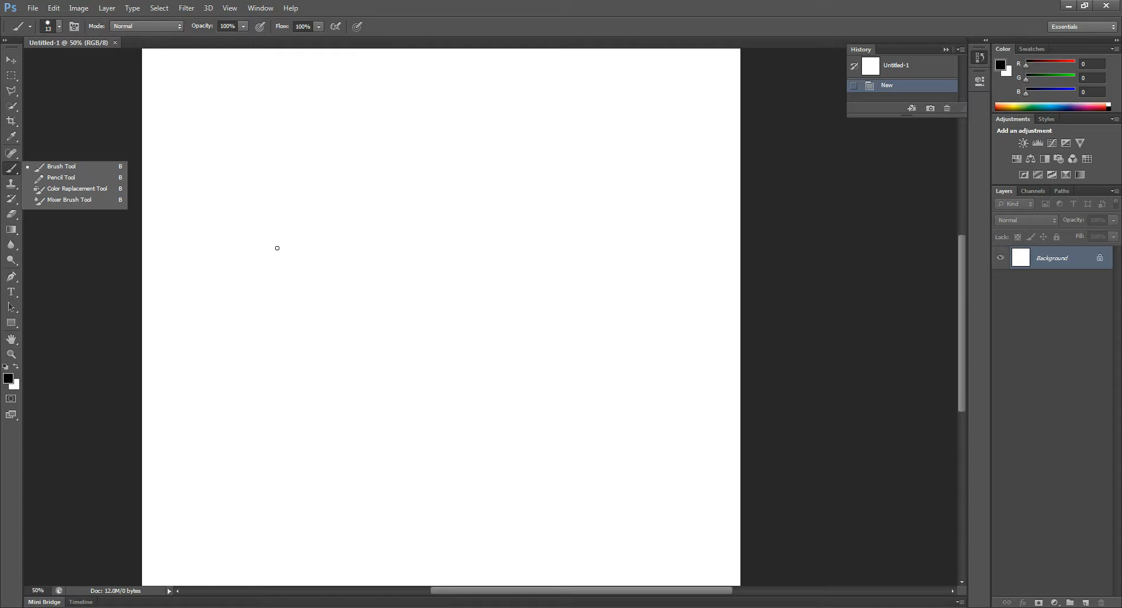
pyautogui.moveTo(275, 114); pyautogui.dragTo(241, 164)
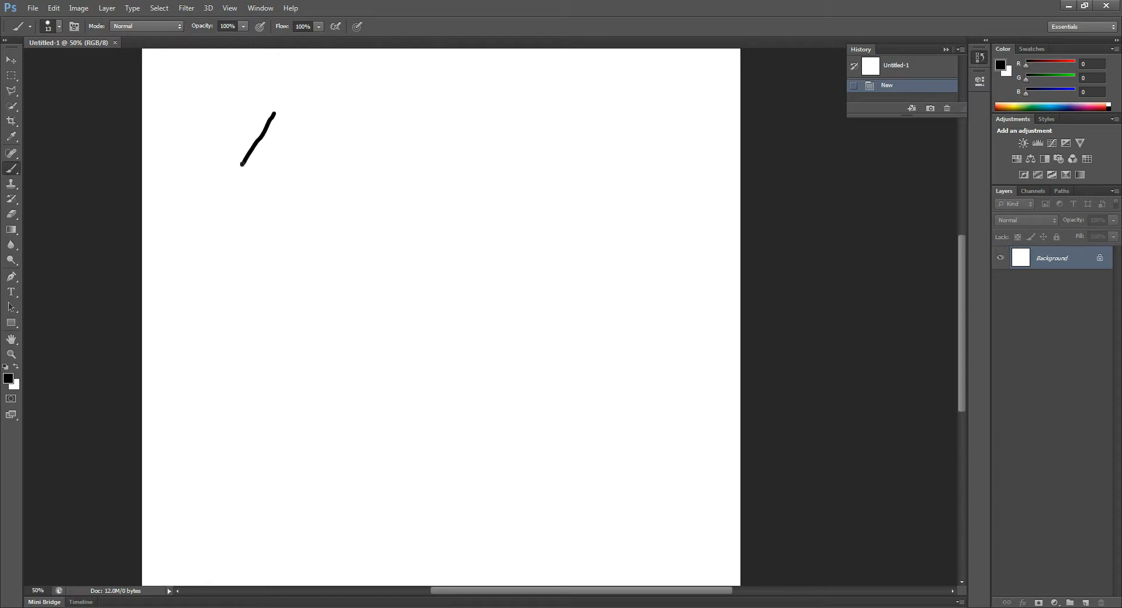
pyautogui.moveTo(276, 114); pyautogui.dragTo(301, 185)
pyautogui.moveTo(278, 111)
pyautogui.mouseDown()
pyautogui.moveTo(386, 109)
pyautogui.moveTo(409, 155)
pyautogui.mouseUp()
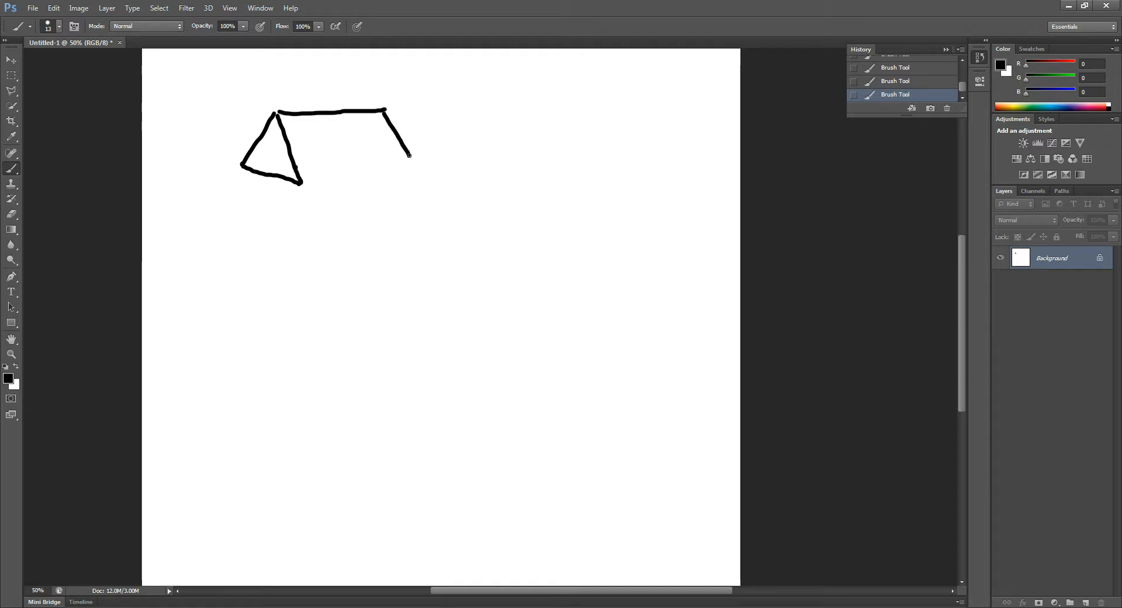
pyautogui.moveTo(300, 183); pyautogui.dragTo(411, 162)
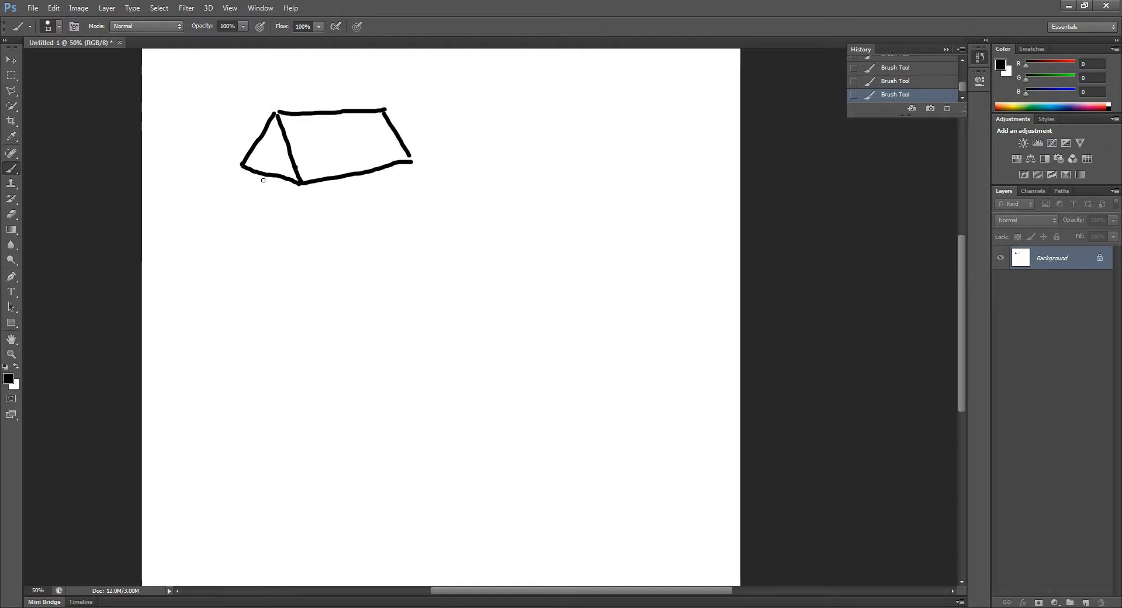
pyautogui.moveTo(242, 165); pyautogui.dragTo(253, 221)
pyautogui.moveTo(299, 183); pyautogui.dragTo(299, 245)
pyautogui.hotkey('ctrl', 'alt', 'z')
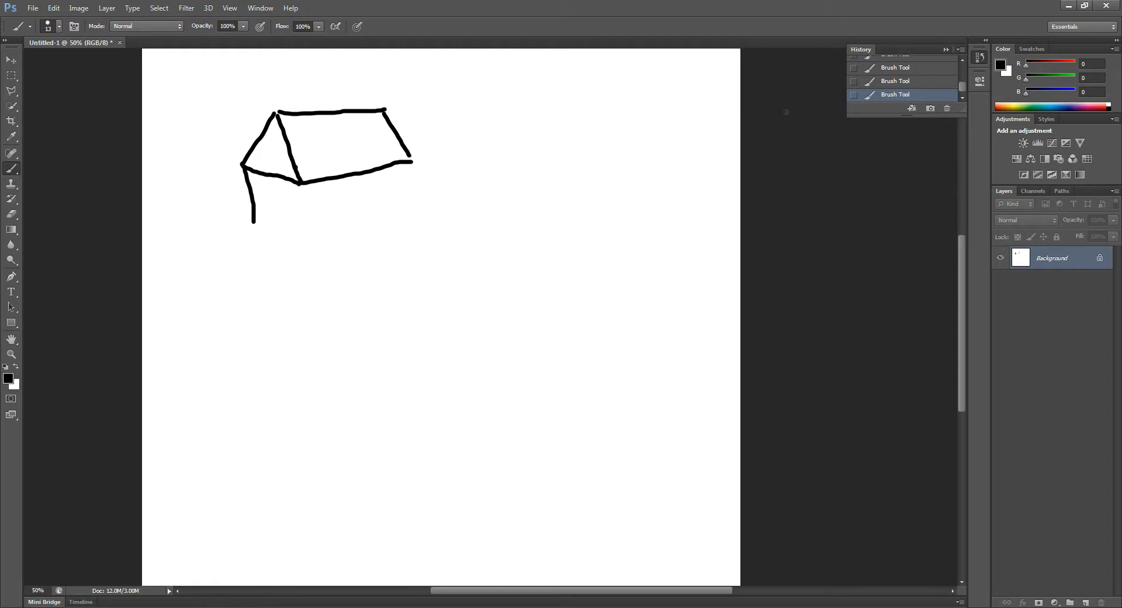
pyautogui.hotkey('ctrl', 'alt', 'z')
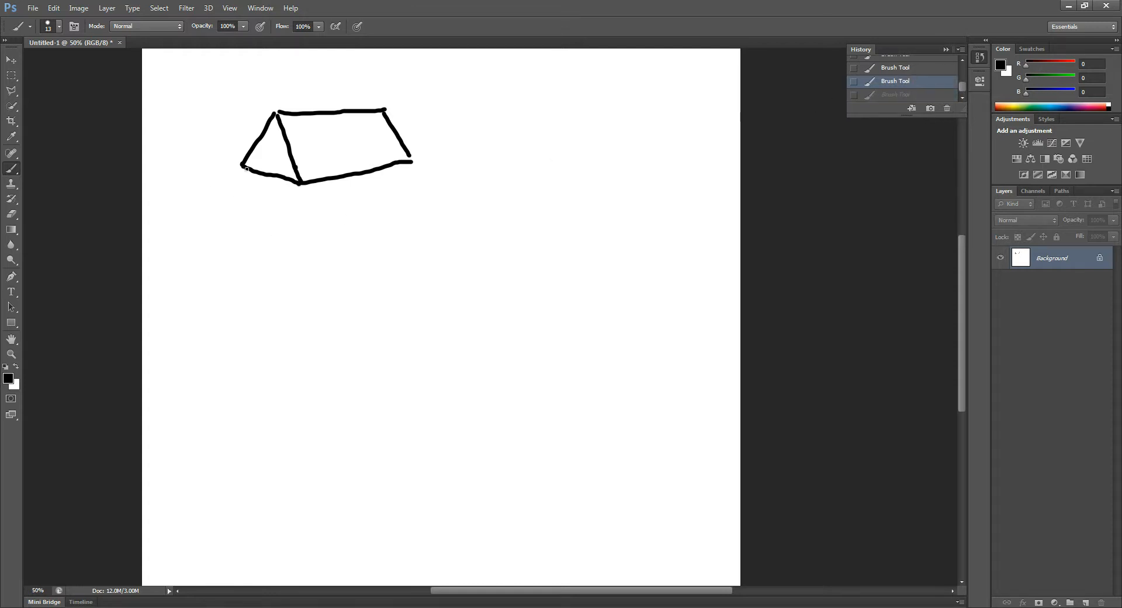
# Step: Paint the house's end wall and long front wall below the roof, with straight vertical edges and closing bottom lines
pyautogui.moveTo(242, 166)
pyautogui.mouseDown()
pyautogui.moveTo(242, 256)
pyautogui.moveTo(299, 244)
pyautogui.mouseUp()
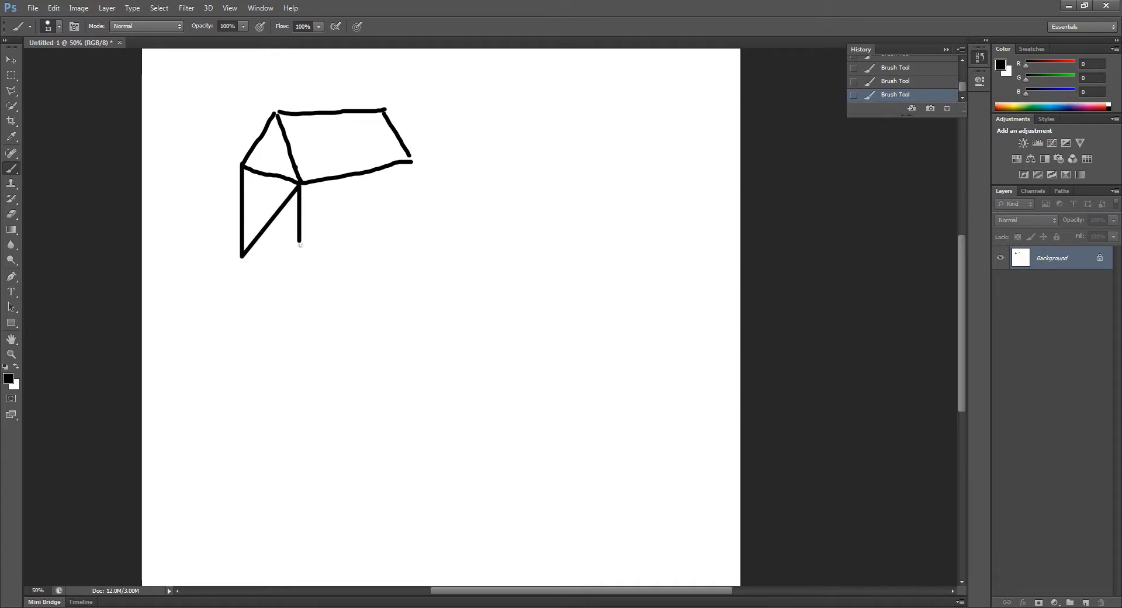
pyautogui.hotkey('ctrl', 'alt', 'z')
pyautogui.moveTo(300, 184); pyautogui.dragTo(300, 260)
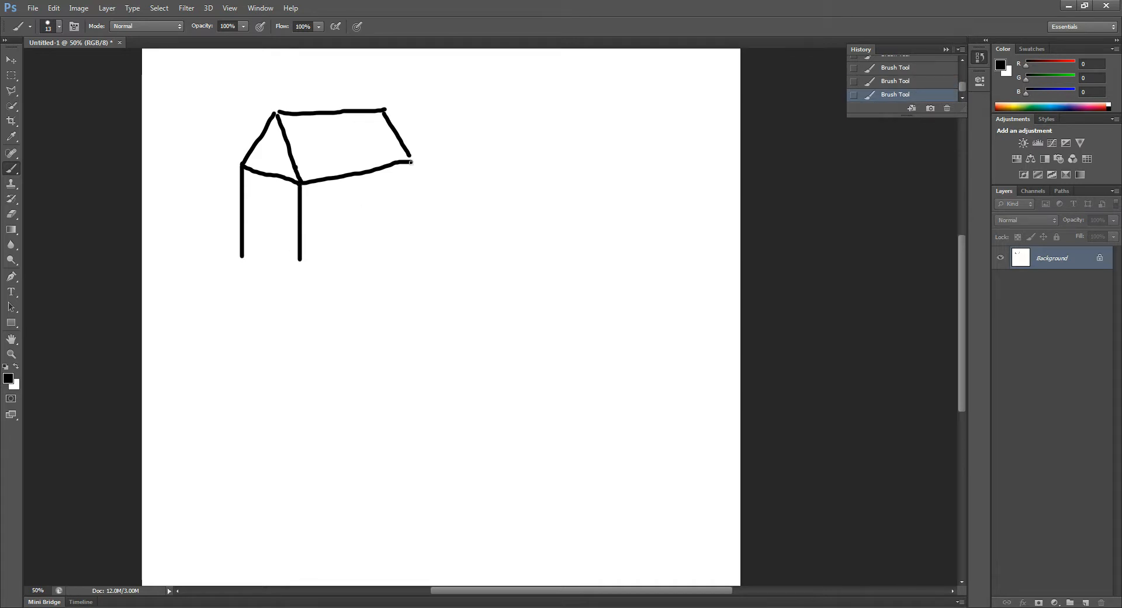
pyautogui.moveTo(411, 161); pyautogui.dragTo(411, 230)
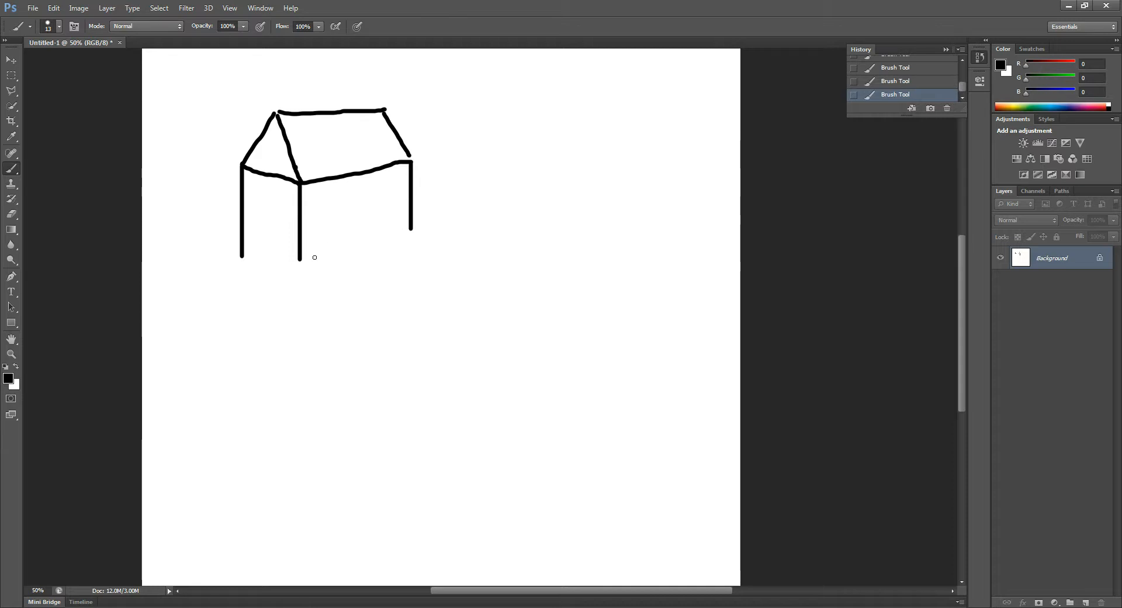
pyautogui.moveTo(300, 259); pyautogui.dragTo(412, 231)
pyautogui.moveTo(249, 251); pyautogui.dragTo(296, 255)
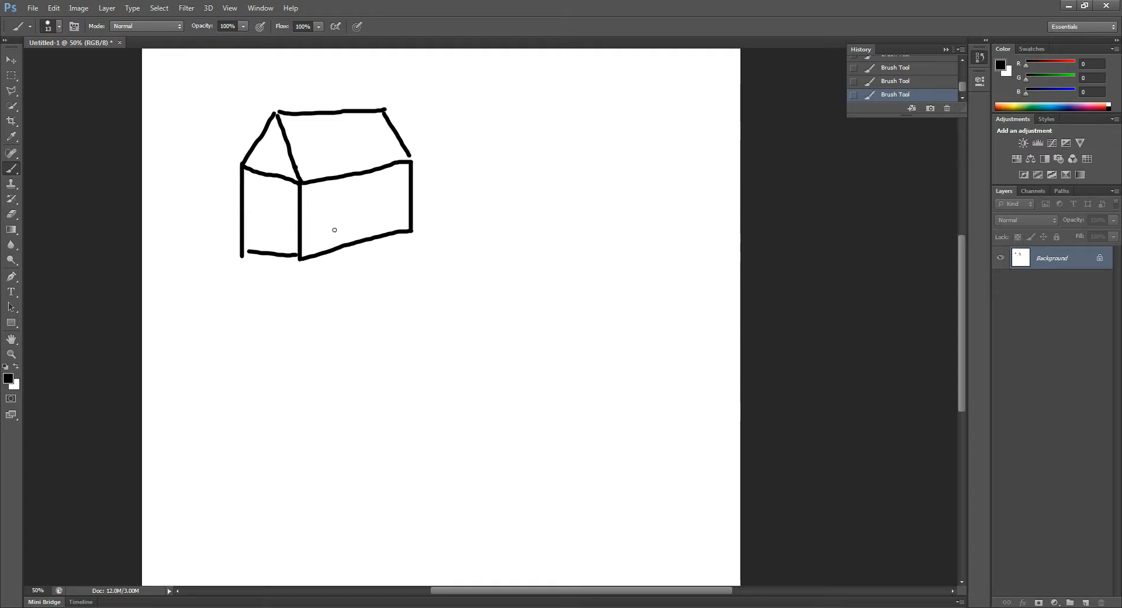
# Step: Paint a door in the middle of the house's long front wall and a window on each side of it
pyautogui.moveTo(341, 210)
pyautogui.mouseDown()
pyautogui.moveTo(341, 239)
pyautogui.moveTo(371, 201)
pyautogui.moveTo(376, 231)
pyautogui.mouseUp()
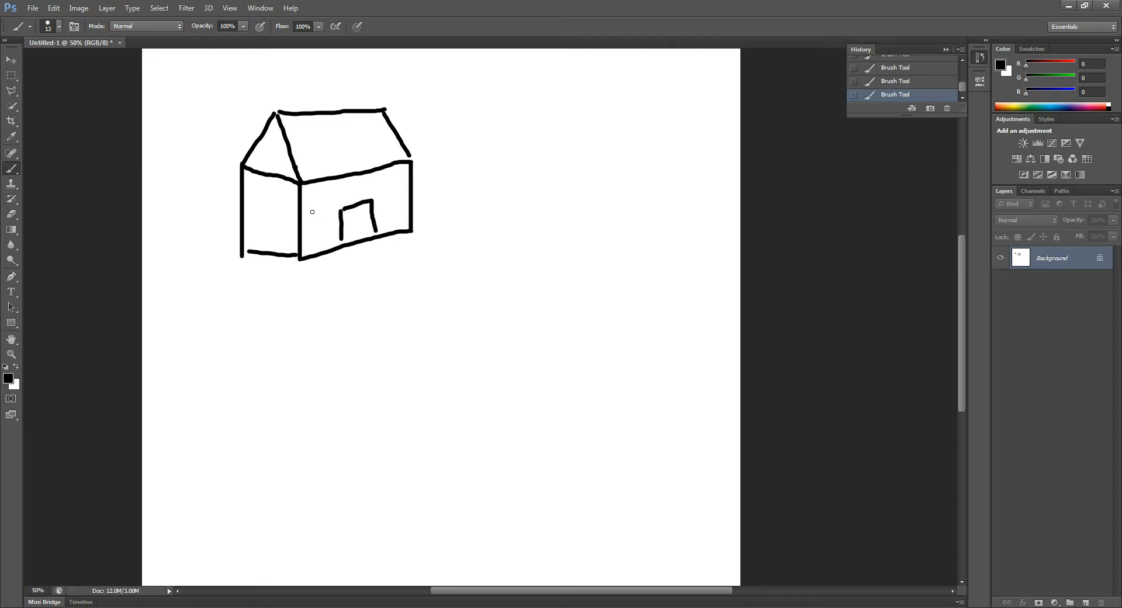
pyautogui.moveTo(313, 199)
pyautogui.mouseDown()
pyautogui.moveTo(313, 224)
pyautogui.moveTo(328, 197)
pyautogui.moveTo(331, 219)
pyautogui.mouseUp()
pyautogui.moveTo(385, 182)
pyautogui.mouseDown()
pyautogui.moveTo(385, 207)
pyautogui.moveTo(408, 180)
pyautogui.moveTo(406, 204)
pyautogui.mouseUp()
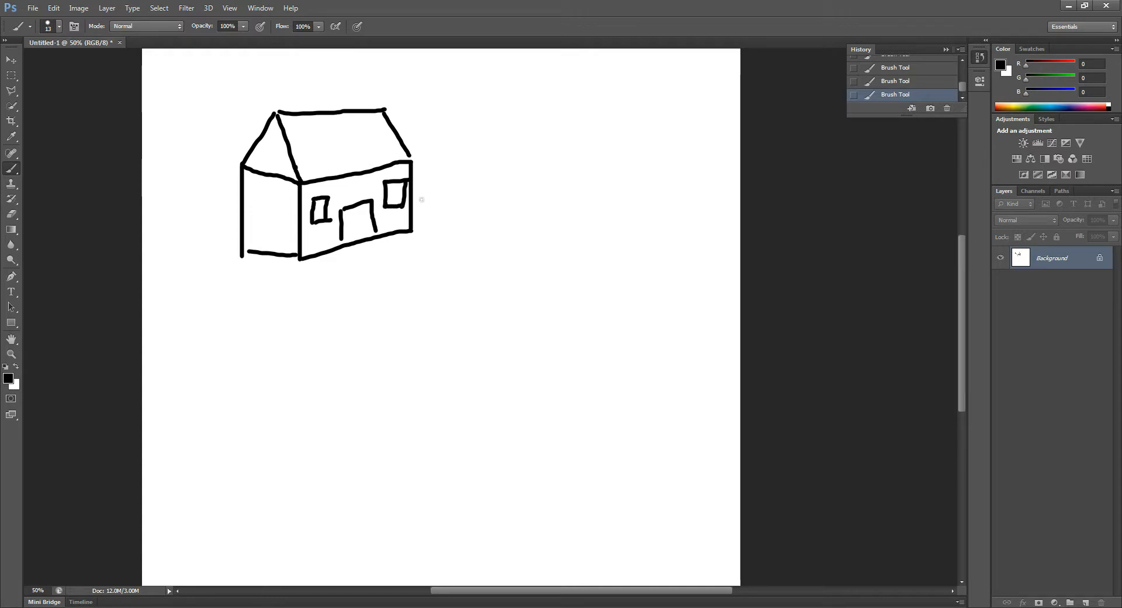
# Step: Paint a plain rectangle outline beside the house, about as tall as its front wall
pyautogui.moveTo(494, 143); pyautogui.dragTo(497, 215)
pyautogui.hotkey('ctrl', 'z')
pyautogui.moveTo(489, 143); pyautogui.dragTo(489, 207)
pyautogui.moveTo(491, 141)
pyautogui.mouseDown()
pyautogui.moveTo(614, 142)
pyautogui.moveTo(612, 211)
pyautogui.mouseUp()
pyautogui.moveTo(488, 216); pyautogui.dragTo(614, 210)
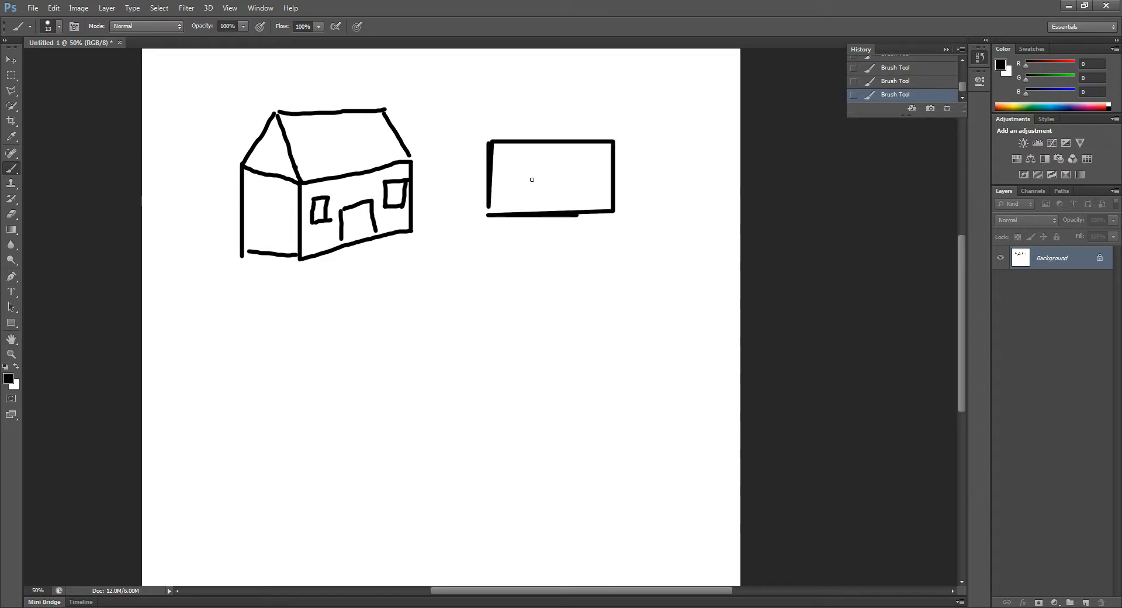
# Step: Try dividing the rectangle with a straight horizontal line across its middle and undo that line
pyautogui.moveTo(489, 178); pyautogui.dragTo(578, 181)
pyautogui.hotkey('ctrl', 'z')
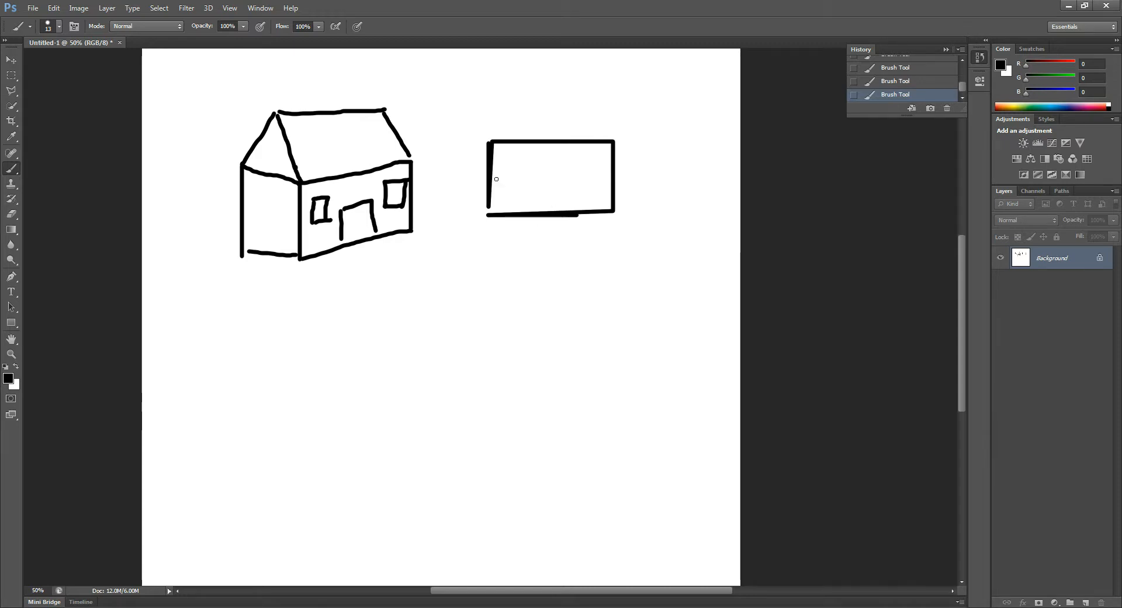
pyautogui.moveTo(494, 178); pyautogui.dragTo(613, 177)
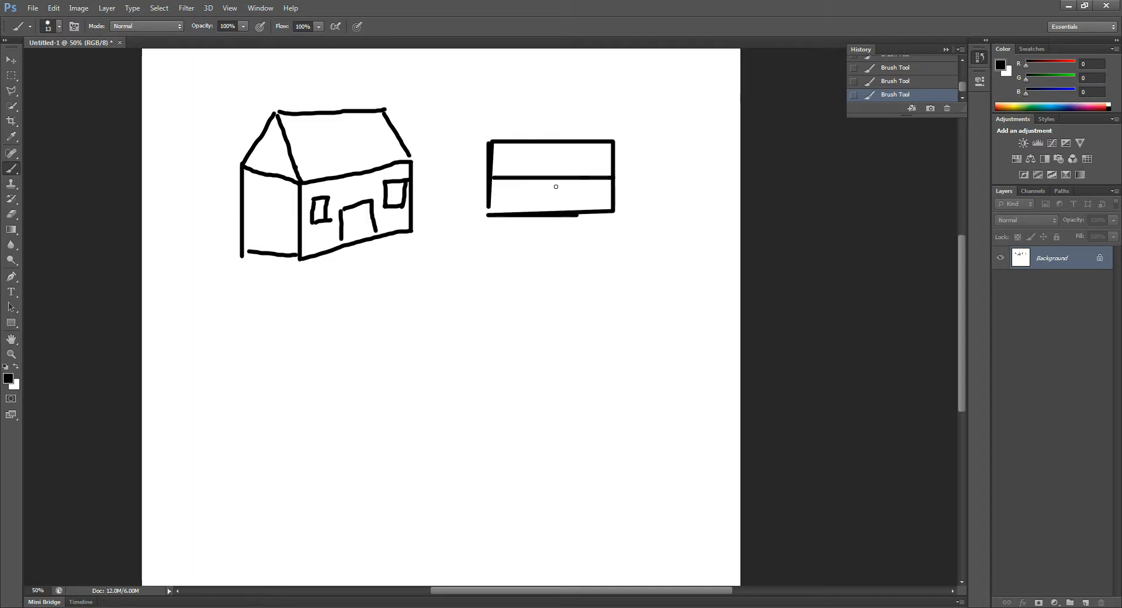
pyautogui.click(896, 83)
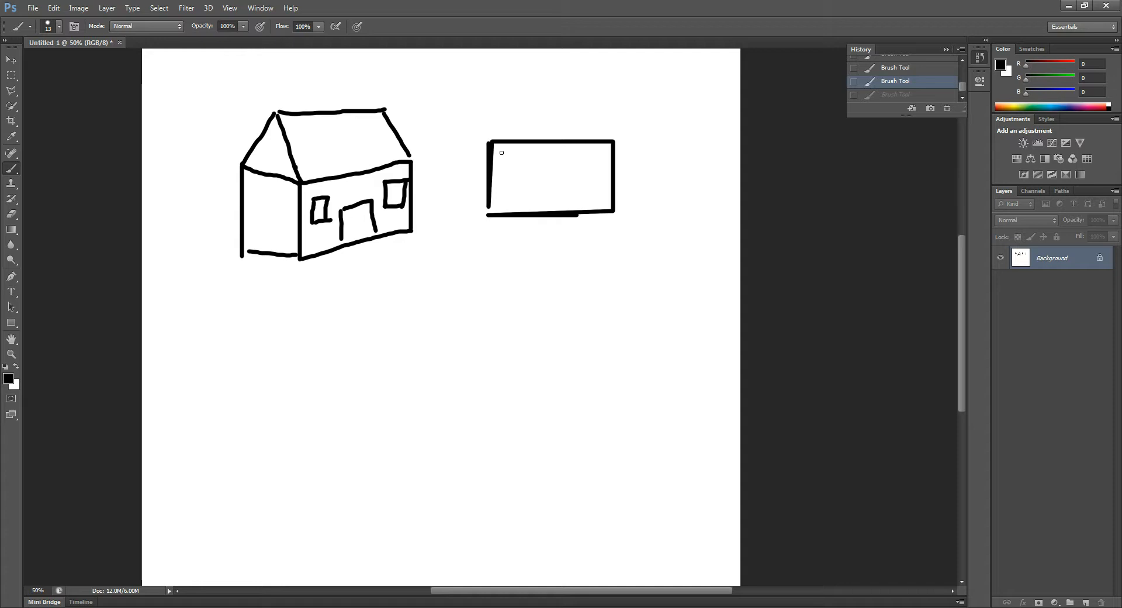
# Step: Paint an inner rectangle with filled door and window marks along its lower gap, and add a frame around the house door's top
pyautogui.moveTo(510, 153)
pyautogui.mouseDown()
pyautogui.moveTo(607, 154)
pyautogui.moveTo(602, 198)
pyautogui.moveTo(503, 199)
pyautogui.moveTo(501, 153)
pyautogui.mouseUp()
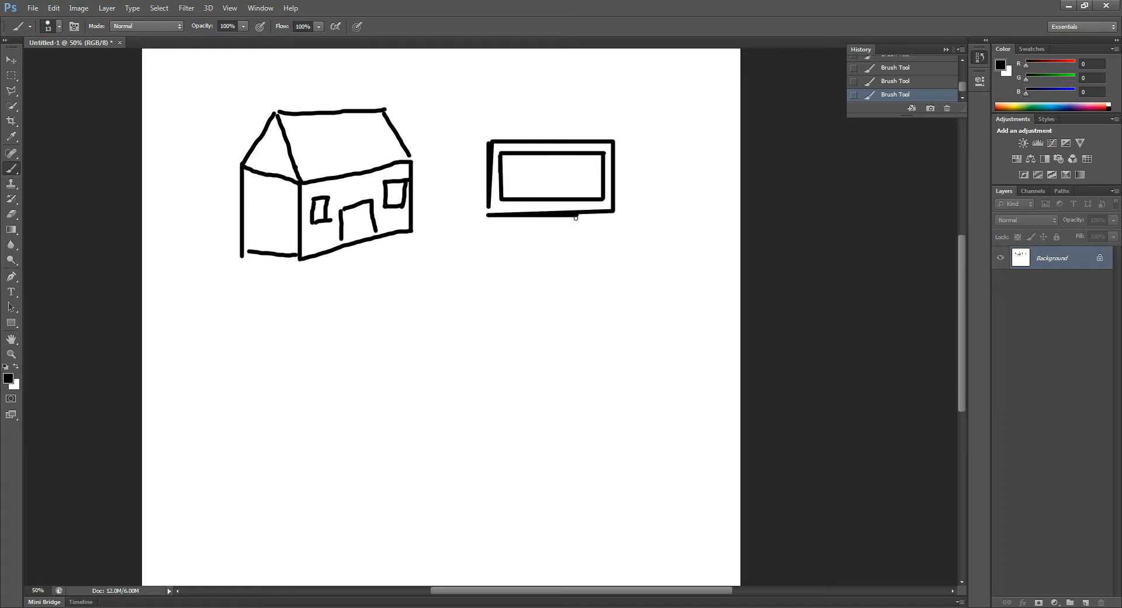
pyautogui.moveTo(535, 201)
pyautogui.mouseDown()
pyautogui.moveTo(570, 210)
pyautogui.moveTo(514, 209)
pyautogui.moveTo(521, 203)
pyautogui.mouseUp()
pyautogui.moveTo(595, 208); pyautogui.dragTo(583, 203)
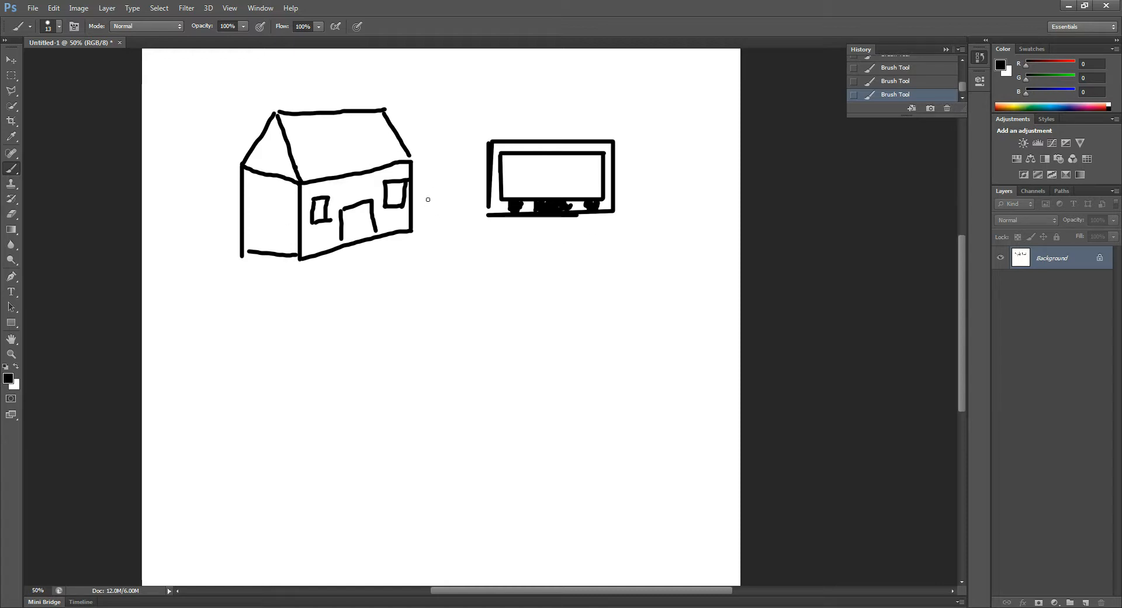
pyautogui.moveTo(338, 197)
pyautogui.mouseDown()
pyautogui.moveTo(338, 220)
pyautogui.moveTo(368, 189)
pyautogui.moveTo(374, 204)
pyautogui.mouseUp()
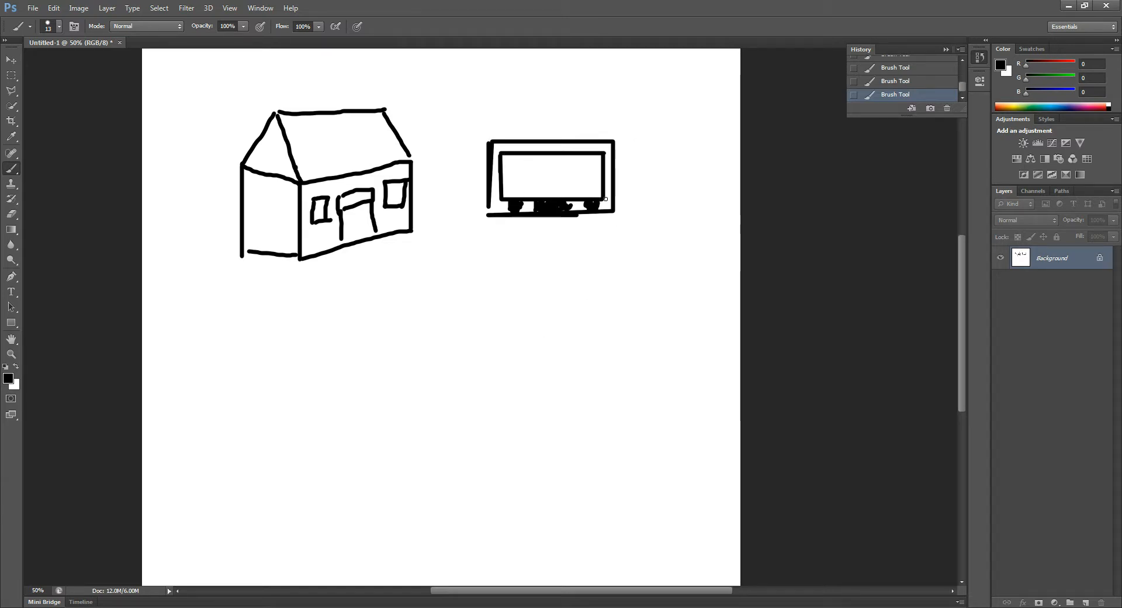
# Step: Paint pairs of short tick marks outside the four corners of the double rectangle, in line with its inner and outer edges
pyautogui.moveTo(488, 133)
pyautogui.mouseDown()
pyautogui.moveTo(488, 106)
pyautogui.moveTo(498, 124)
pyautogui.moveTo(498, 106)
pyautogui.moveTo(466, 151)
pyautogui.mouseUp()
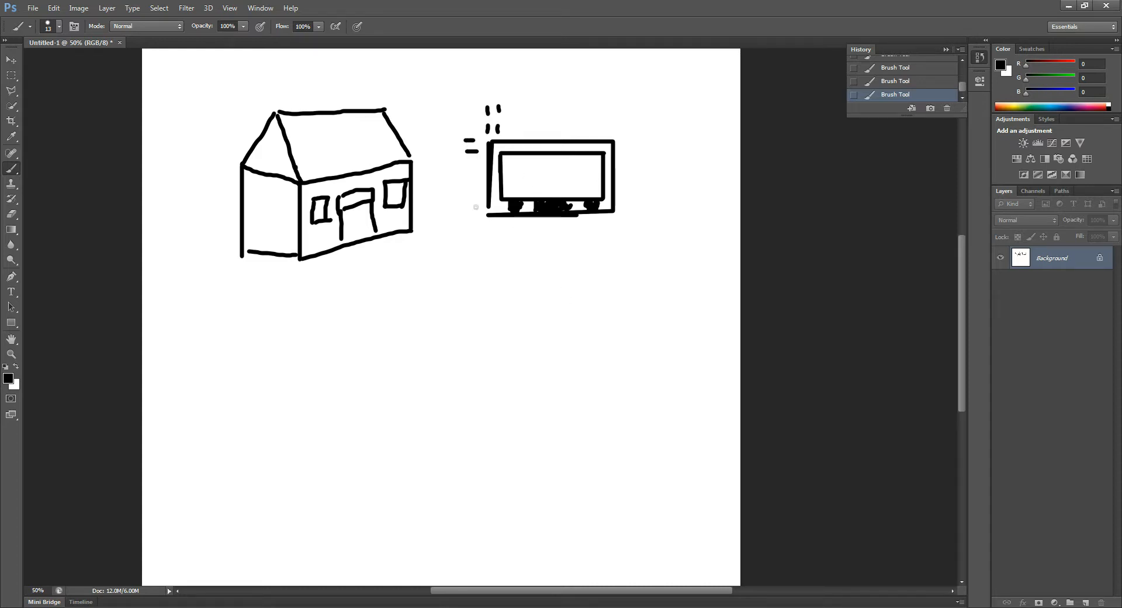
pyautogui.moveTo(477, 194)
pyautogui.mouseDown()
pyautogui.moveTo(470, 214)
pyautogui.moveTo(500, 237)
pyautogui.mouseUp()
pyautogui.moveTo(604, 226); pyautogui.dragTo(612, 234)
pyautogui.moveTo(623, 141)
pyautogui.mouseDown()
pyautogui.moveTo(631, 152)
pyautogui.moveTo(600, 133)
pyautogui.moveTo(611, 134)
pyautogui.mouseUp()
pyautogui.moveTo(491, 239); pyautogui.dragTo(491, 242)
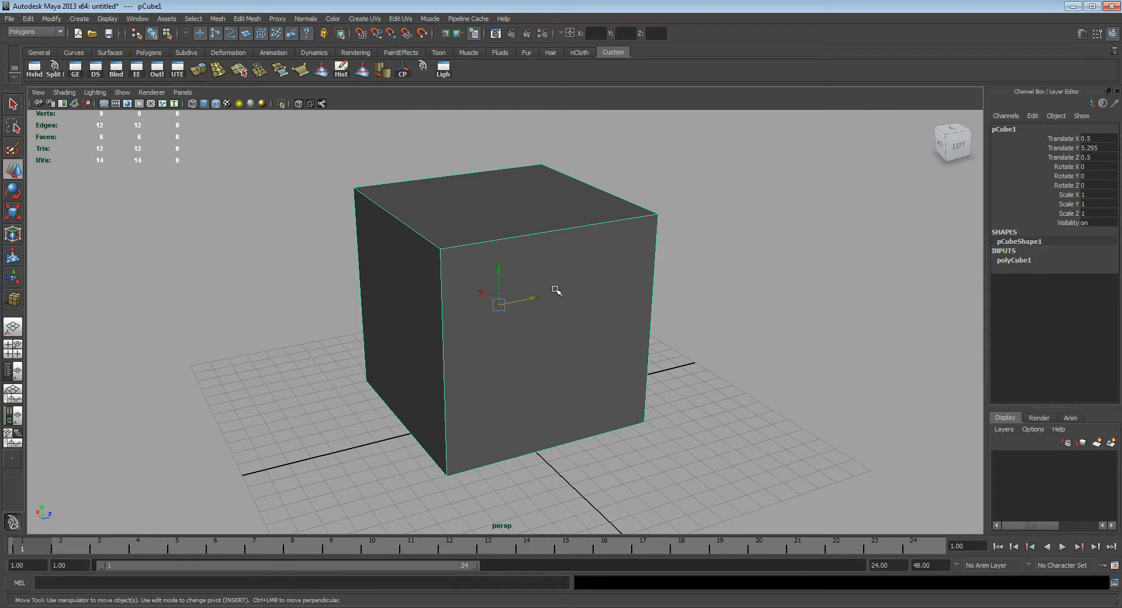
# Step: Switch to Maya and set the cube's height to 0.5 after trying heights of 1 and 0.2
pyautogui.click(1029, 261)
pyautogui.click(1094, 279)
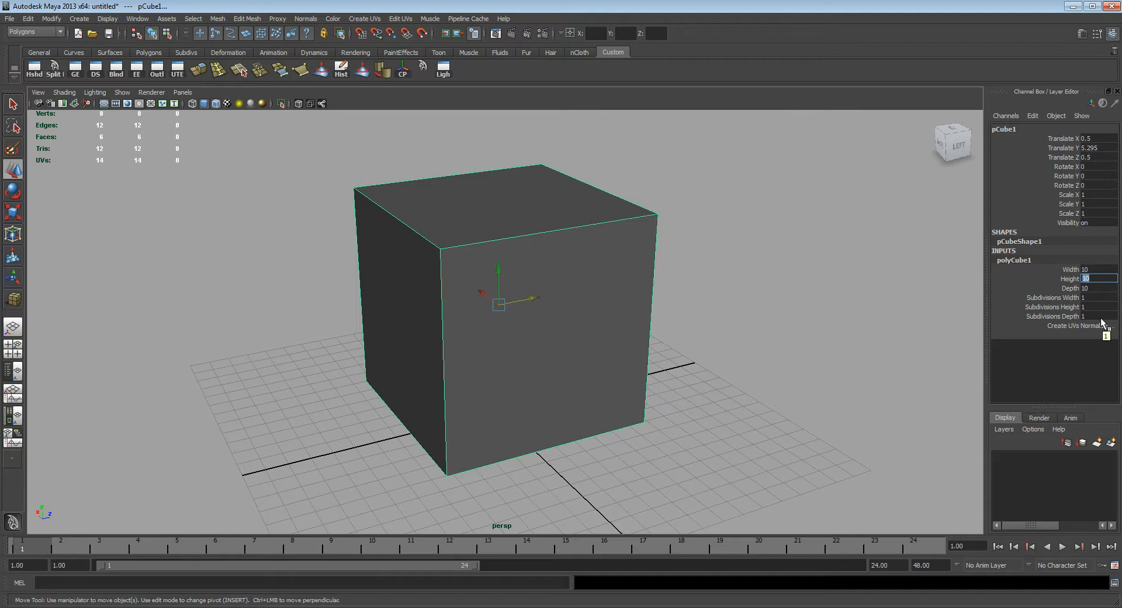
pyautogui.write('1')
pyautogui.press('Return')
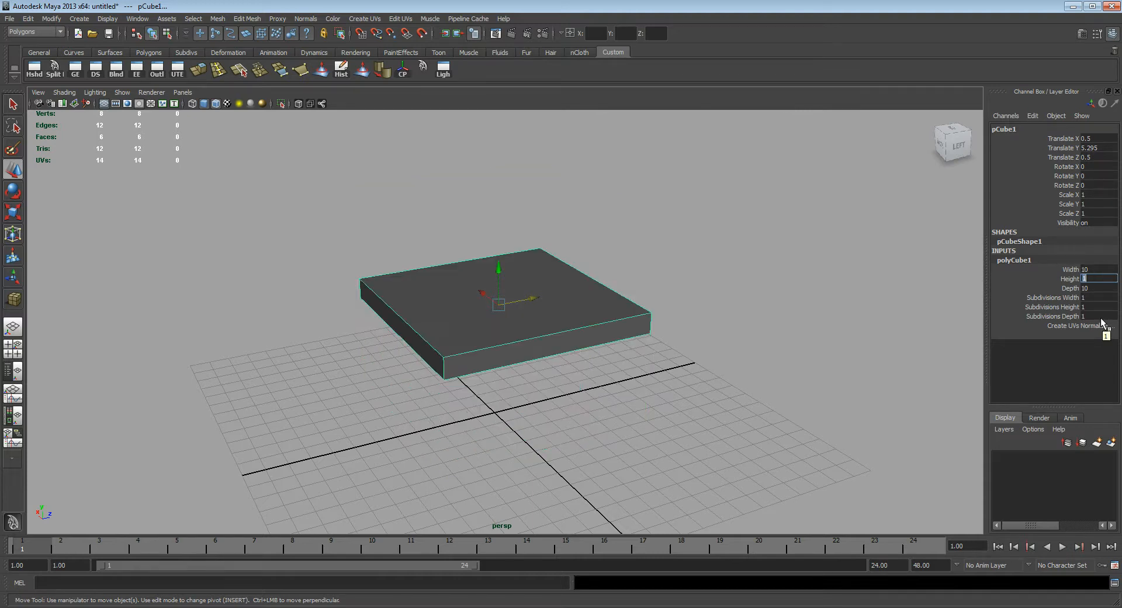
pyautogui.write('0.2')
pyautogui.press('Return')
pyautogui.write('0.')
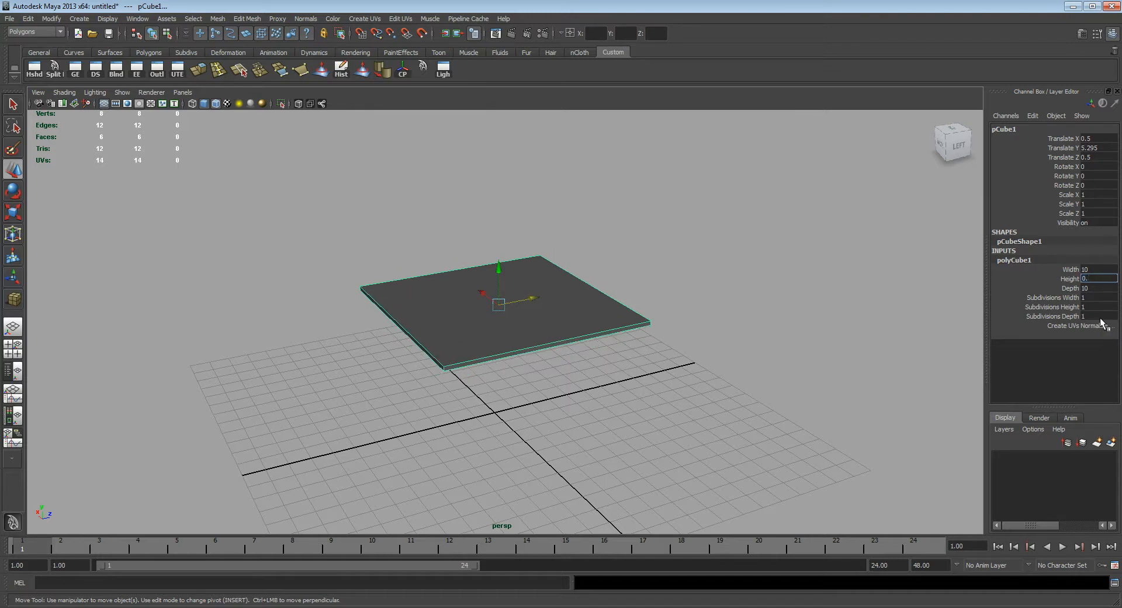
pyautogui.write('5')
pyautogui.press('Return')
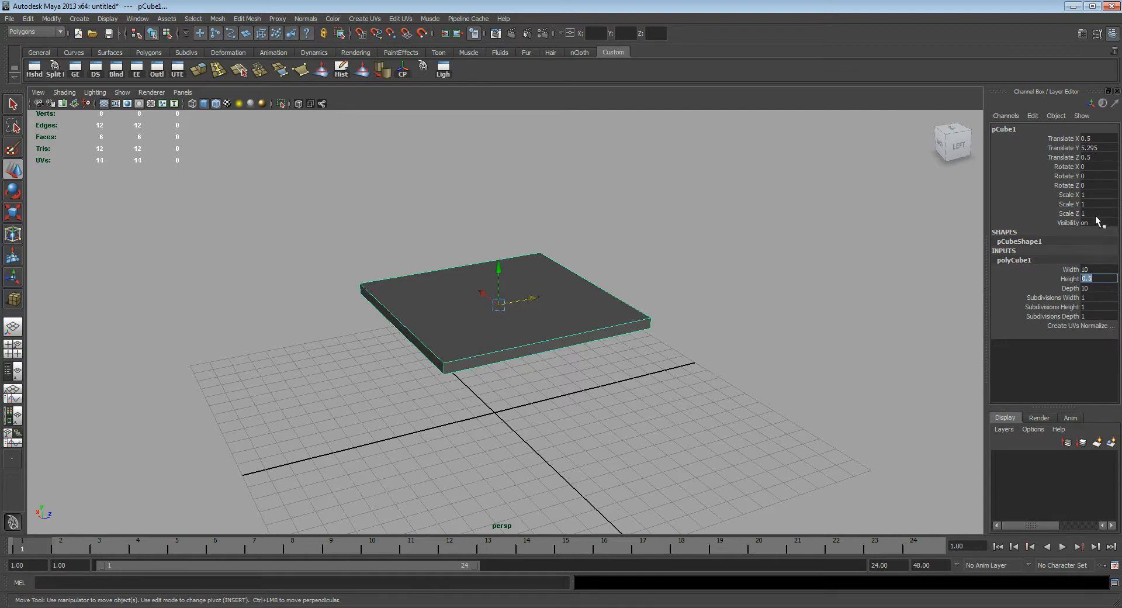
# Step: Set the slab's X, Y and Z translation to 0
pyautogui.moveTo(1102, 139); pyautogui.dragTo(1102, 157)
pyautogui.click(1102, 157)
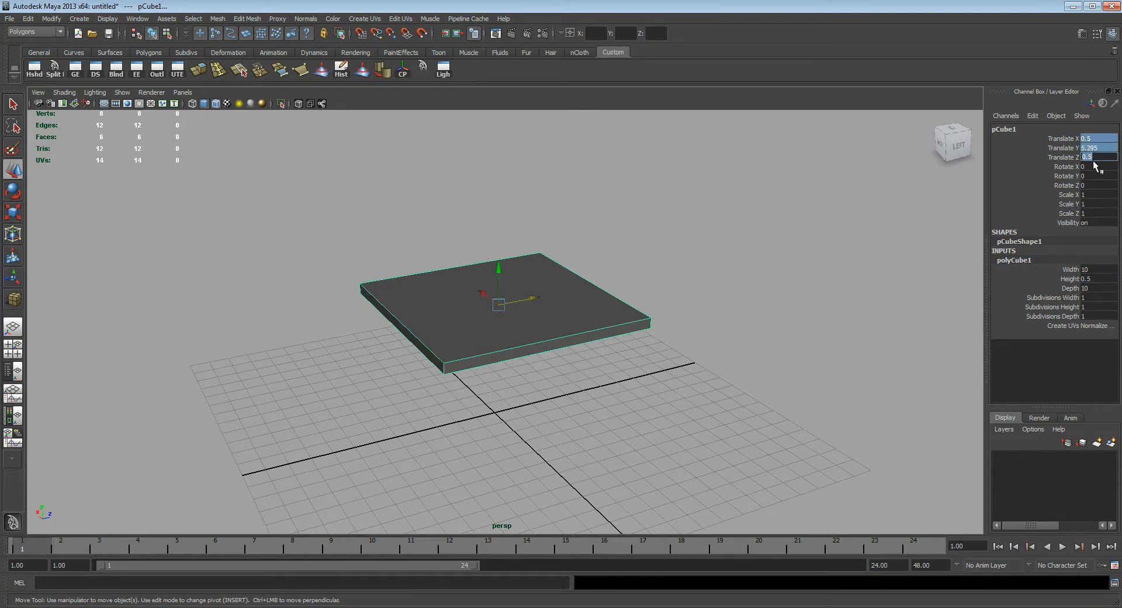
pyautogui.write('0')
pyautogui.press('Return')
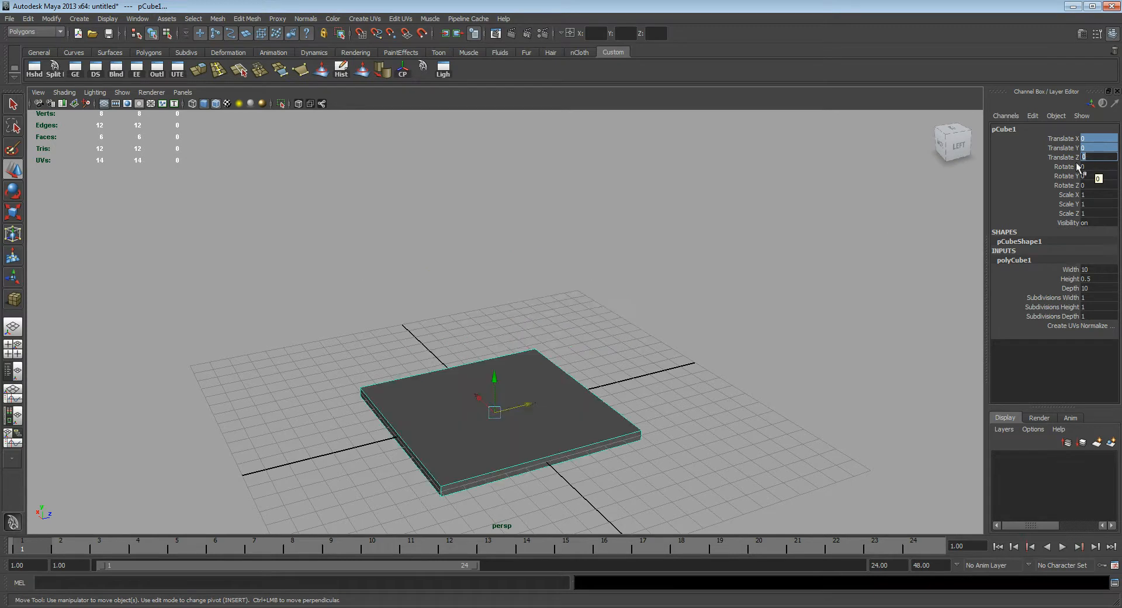
# Step: Set the slab's width to 15
pyautogui.moveTo(571, 318)
pyautogui.keyDown('alt'); pyautogui.mouseDown()
pyautogui.moveTo(576, 336)
pyautogui.moveTo(586, 333)
pyautogui.mouseUp(); pyautogui.keyUp('alt')
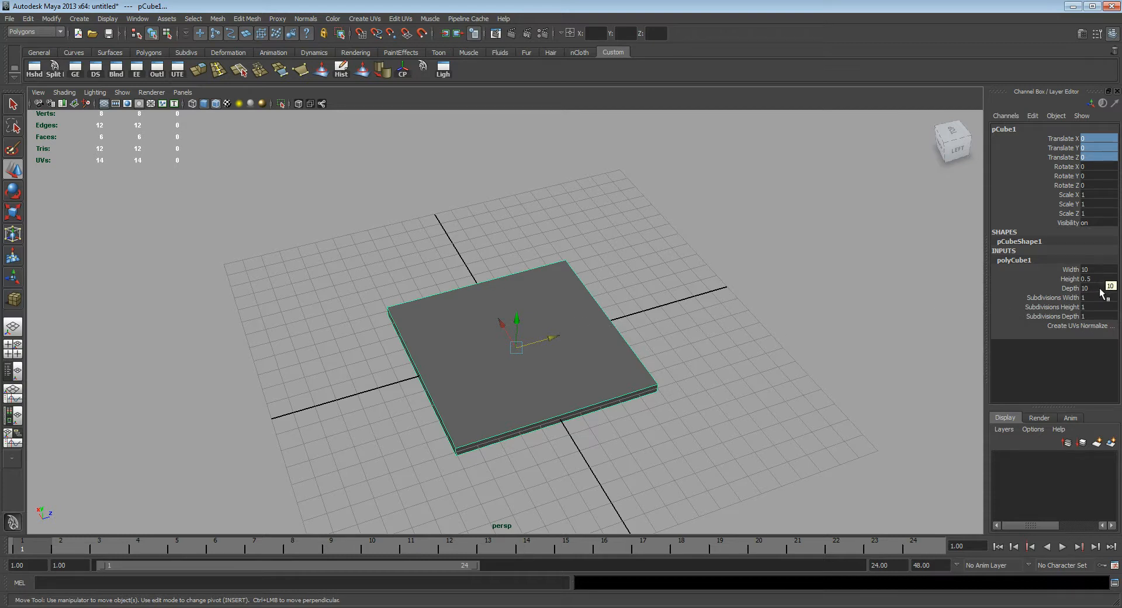
pyautogui.doubleClick(1097, 270)
pyautogui.write('15')
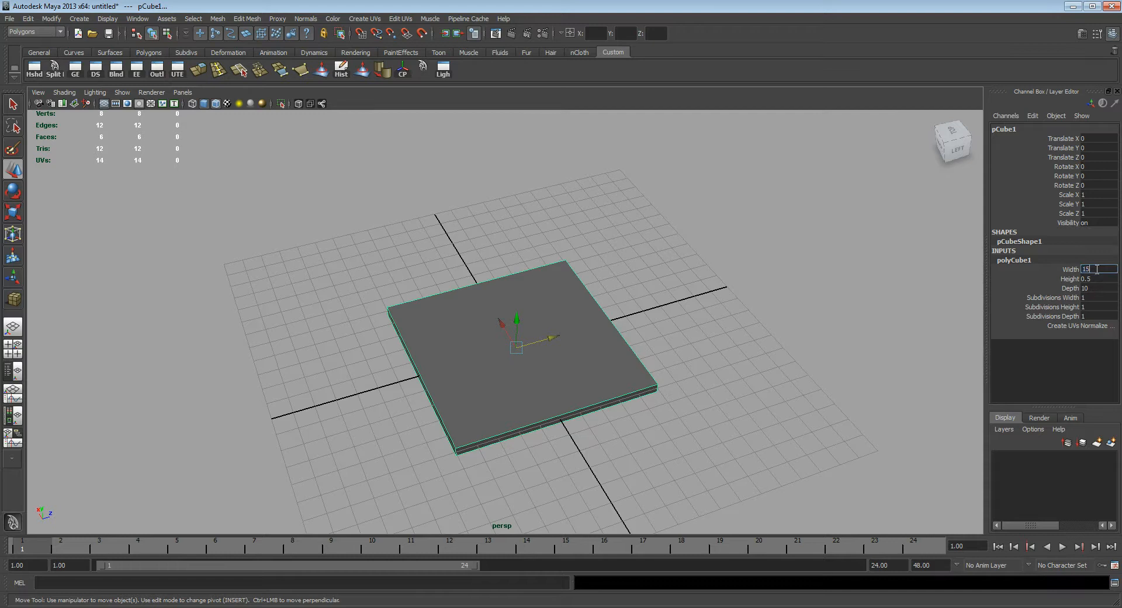
pyautogui.press('Return')
# Step: Show the slab in the top view and set its width subdivisions to 2
pyautogui.keyDown('alt'); pyautogui.moveTo(573, 288); pyautogui.dragTo(553, 375); pyautogui.keyUp('alt')
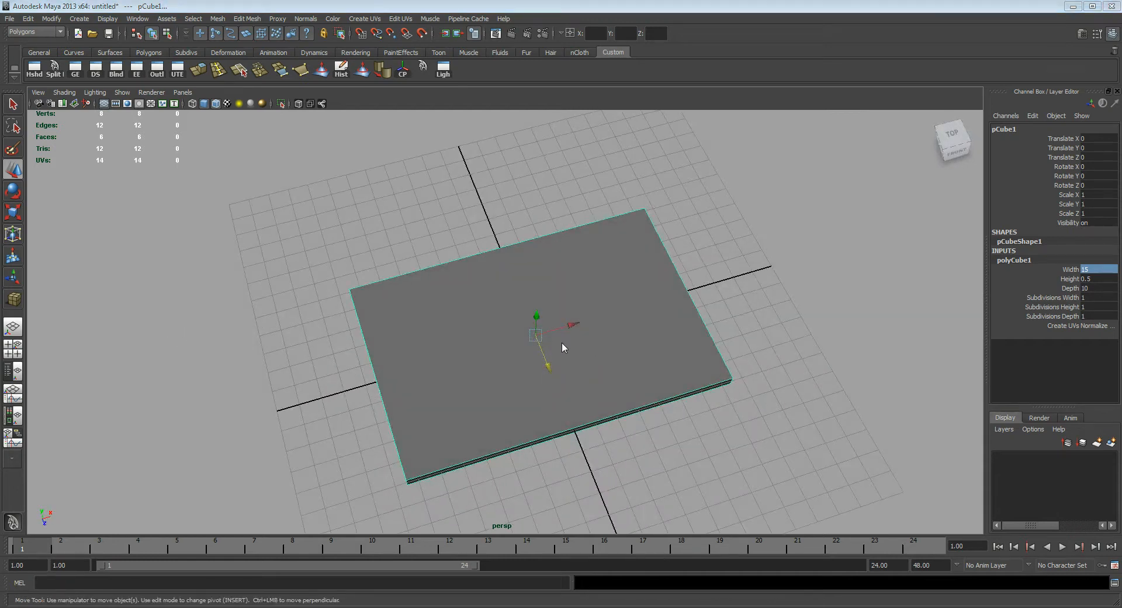
pyautogui.press('space')
pyautogui.keyDown('alt'); pyautogui.moveTo(580, 353); pyautogui.dragTo(594, 345, button='middle'); pyautogui.keyUp('alt')
pyautogui.keyDown('alt'); pyautogui.moveTo(594, 344); pyautogui.dragTo(598, 339, button='right'); pyautogui.keyUp('alt')
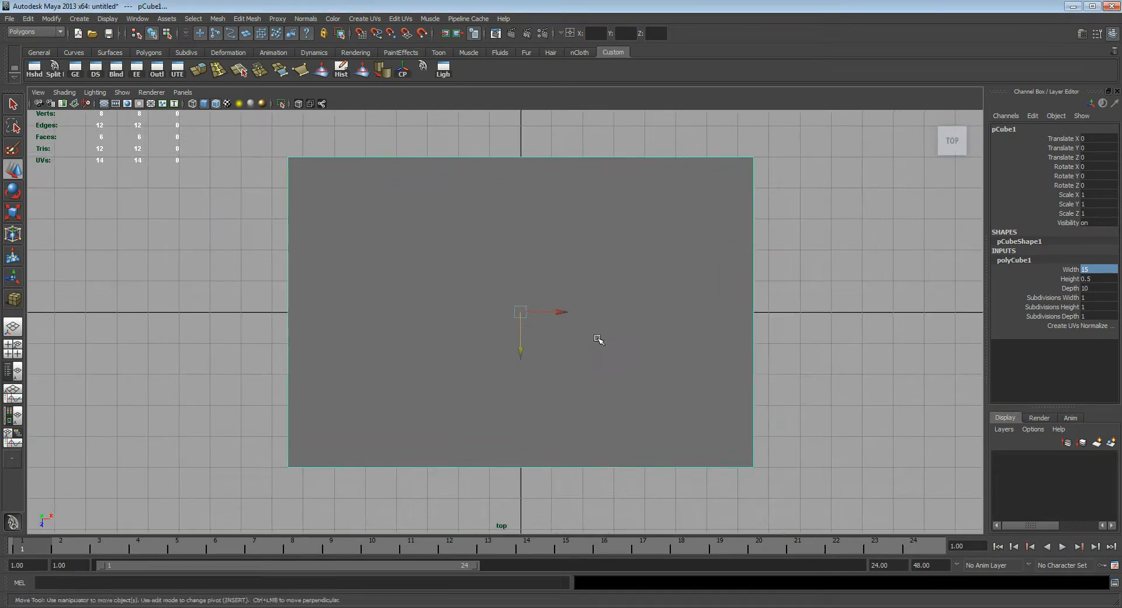
pyautogui.press('q')
pyautogui.keyDown('alt'); pyautogui.moveTo(584, 320); pyautogui.dragTo(592, 329, button='middle'); pyautogui.keyUp('alt')
pyautogui.keyDown('alt'); pyautogui.moveTo(592, 329); pyautogui.dragTo(603, 322, button='right'); pyautogui.keyUp('alt')
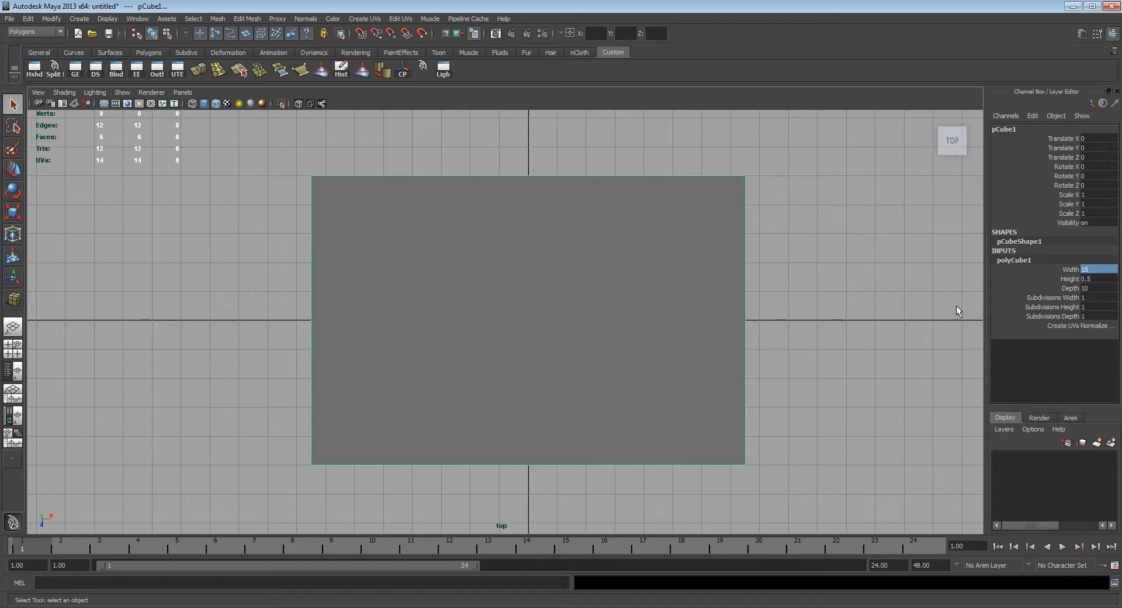
pyautogui.click(1061, 298)
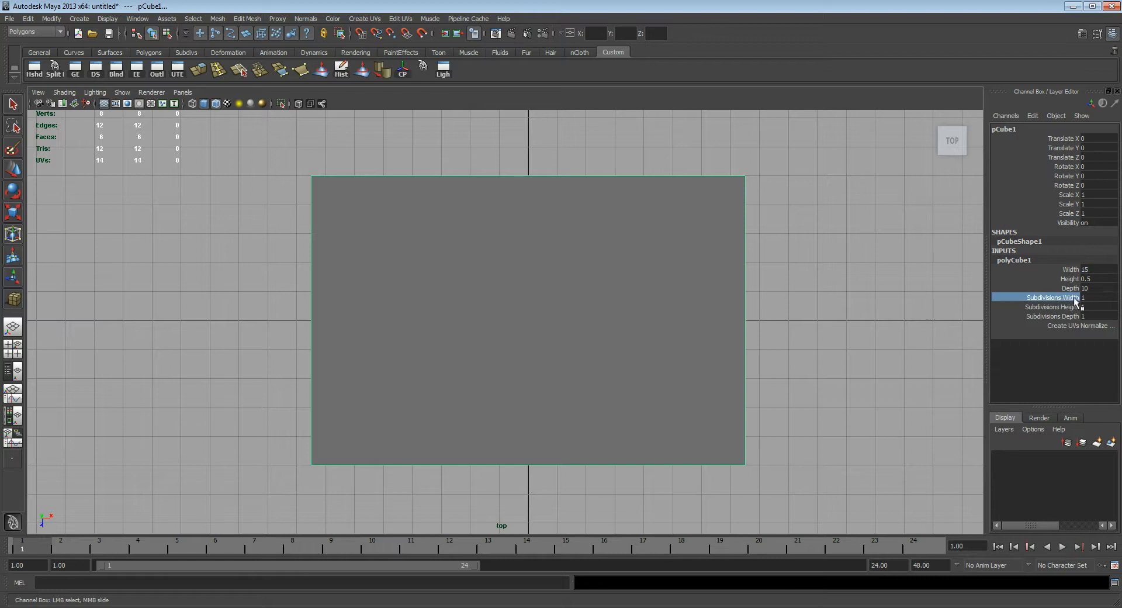
pyautogui.click(1096, 299)
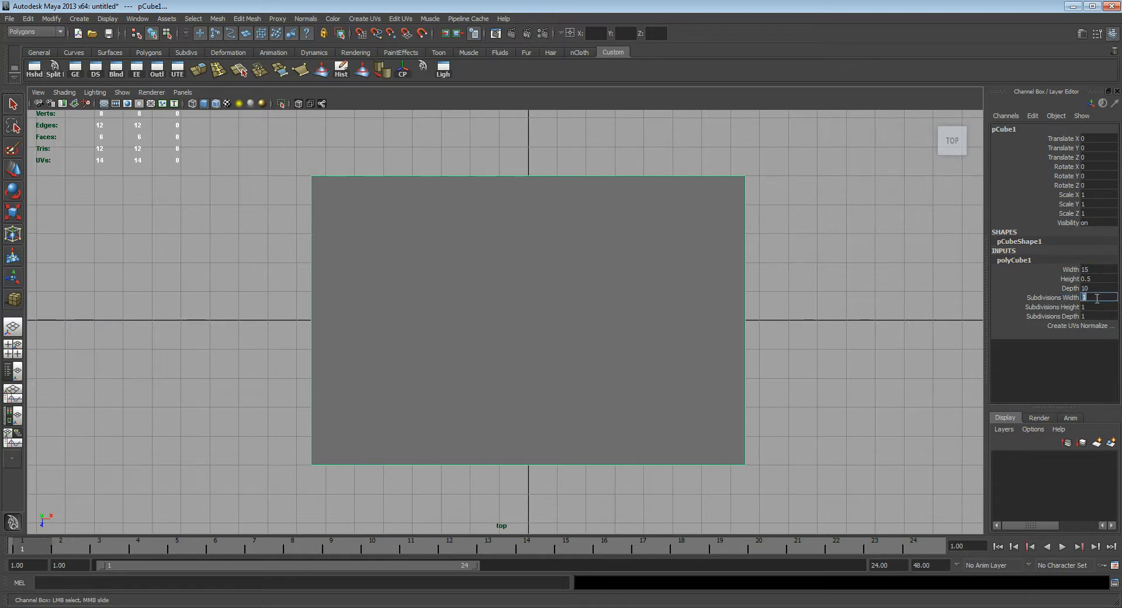
pyautogui.write('2')
pyautogui.press('Return')
pyautogui.press('BackSpace')
pyautogui.press('Return')
# Step: Set the slab's width subdivisions to 3
pyautogui.press('q')
pyautogui.press('space')
pyautogui.moveTo(562, 272); pyautogui.dragTo(544, 321)
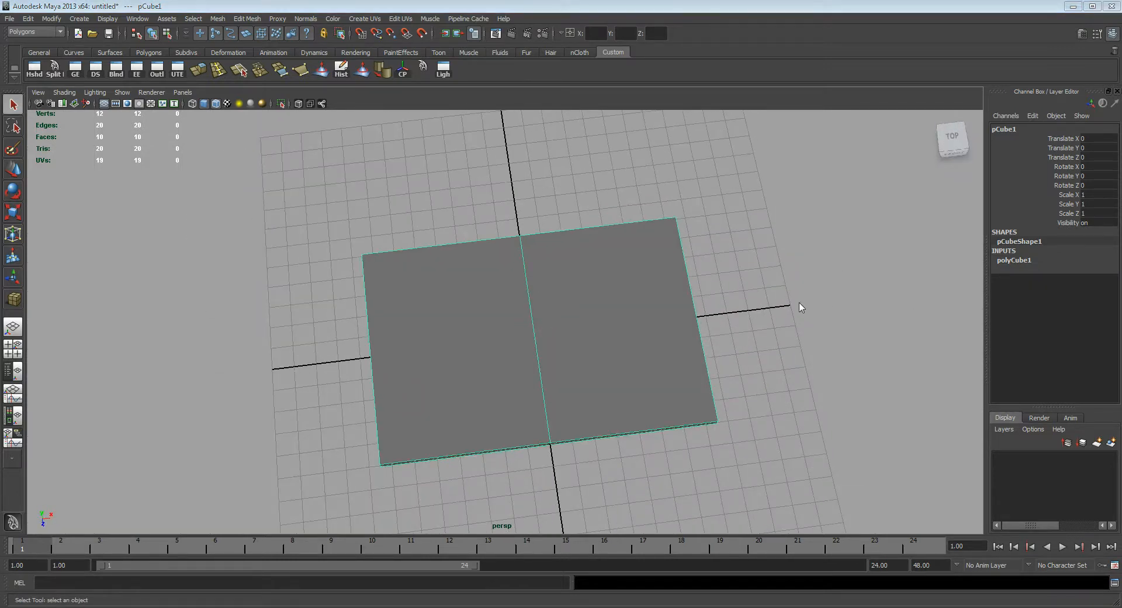
pyautogui.moveTo(799, 302); pyautogui.dragTo(800, 298)
pyautogui.click(1058, 258)
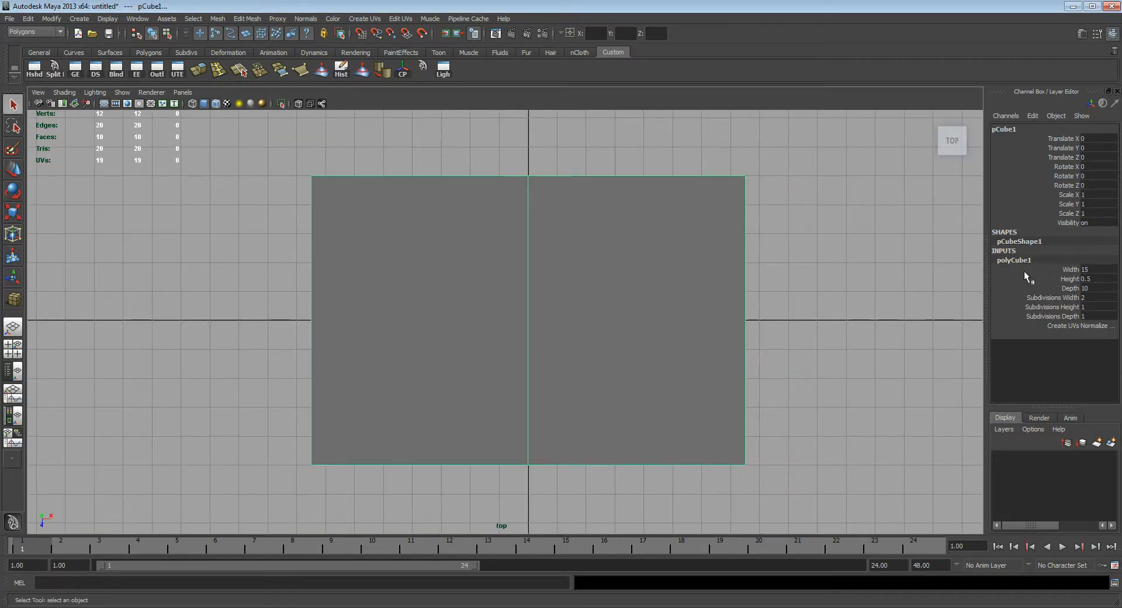
pyautogui.doubleClick(1092, 297)
pyautogui.write('3')
pyautogui.press('Return')
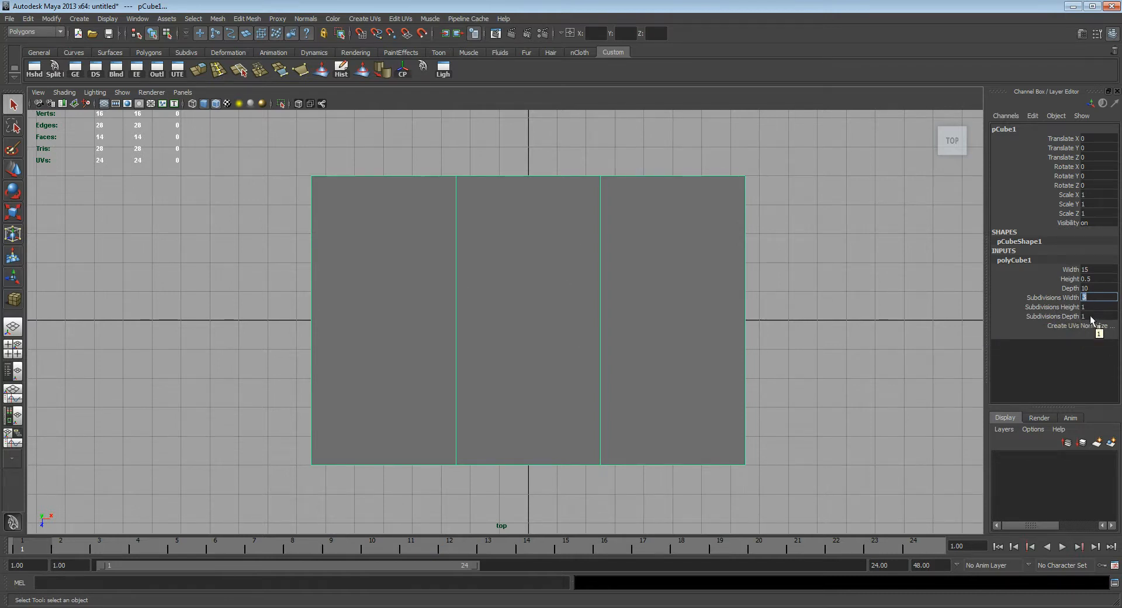
# Step: Try 2 height subdivisions on the slab in the perspective view and set them back to 1
pyautogui.keyDown('alt'); pyautogui.moveTo(674, 338); pyautogui.dragTo(687, 323, button='middle'); pyautogui.keyUp('alt')
pyautogui.press('space')
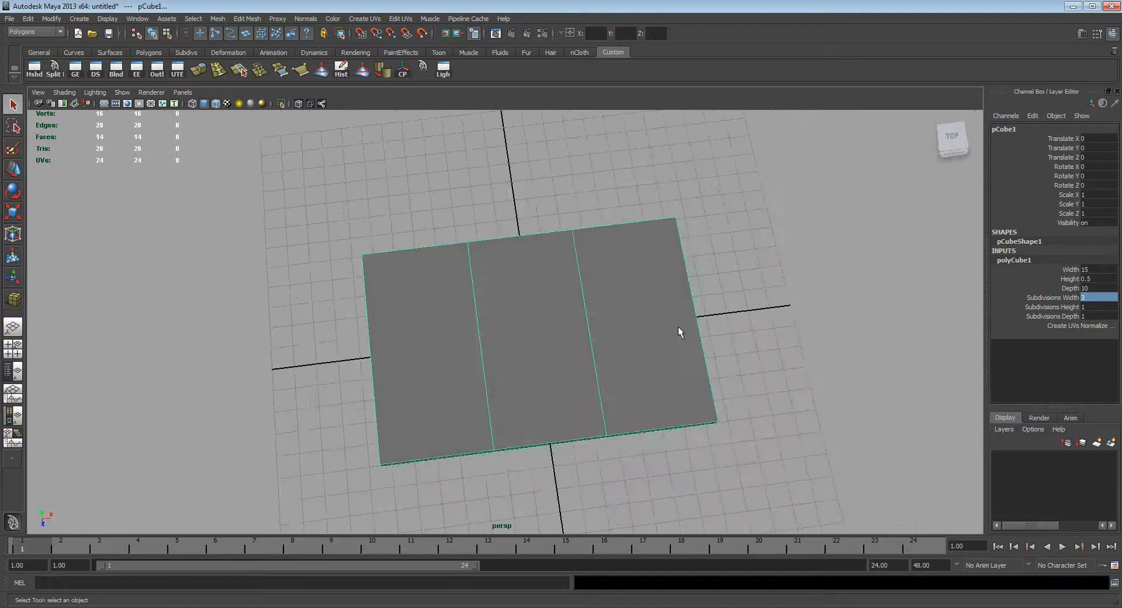
pyautogui.keyDown('alt'); pyautogui.moveTo(678, 326); pyautogui.dragTo(716, 277); pyautogui.keyUp('alt')
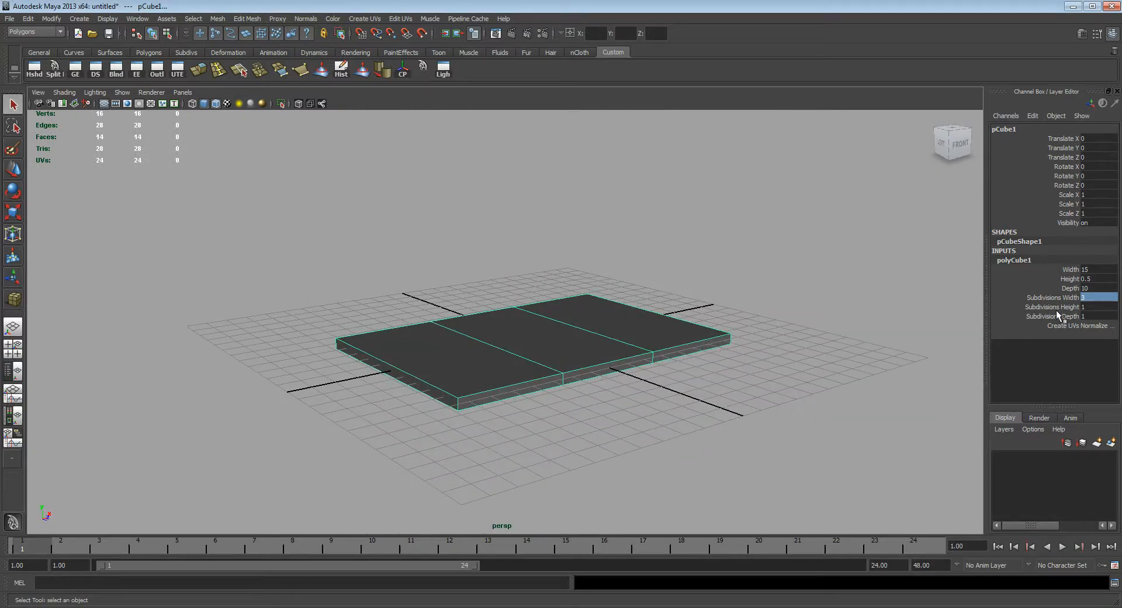
pyautogui.write('2')
pyautogui.press('Return')
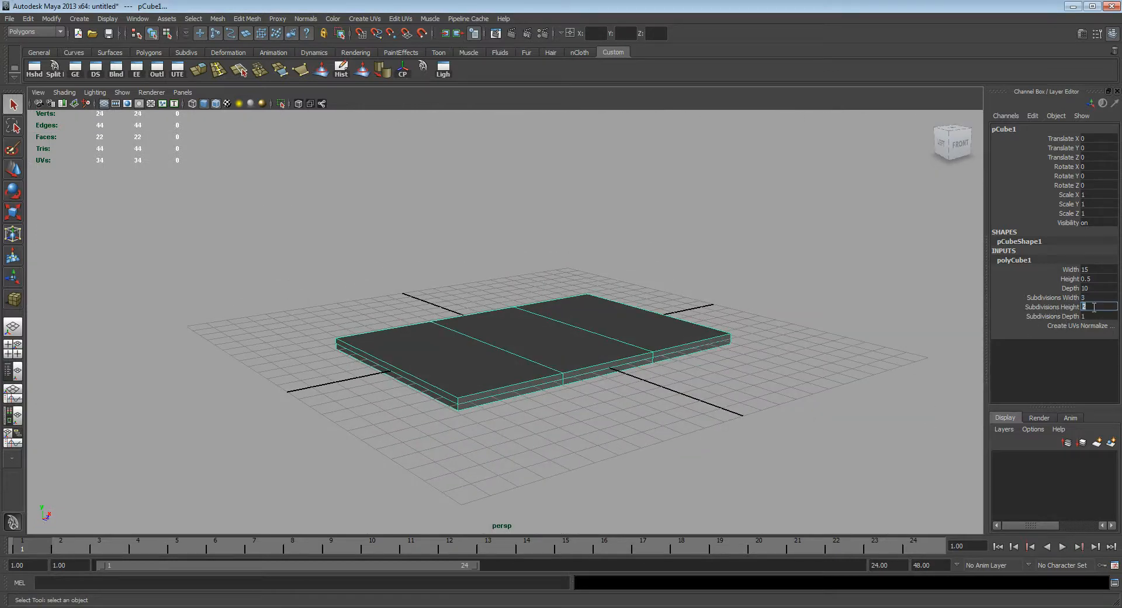
pyautogui.write('1')
pyautogui.press('Return')
# Step: Set the slab's depth subdivisions to 3 and show it in the top view
pyautogui.keyDown('alt'); pyautogui.moveTo(773, 286); pyautogui.dragTo(729, 295); pyautogui.keyUp('alt')
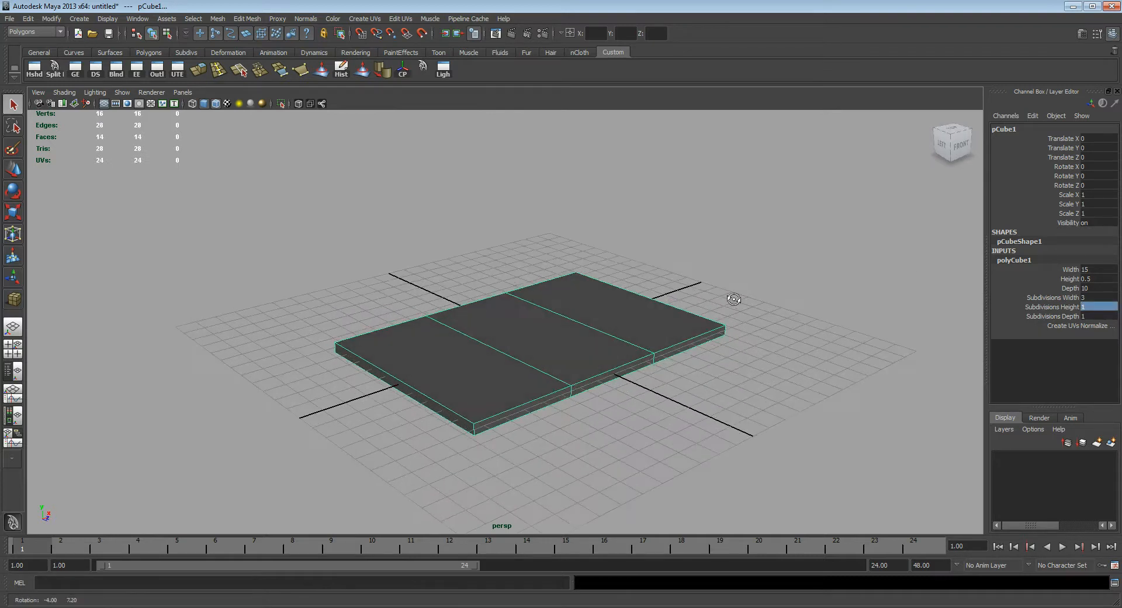
pyautogui.click(1107, 316)
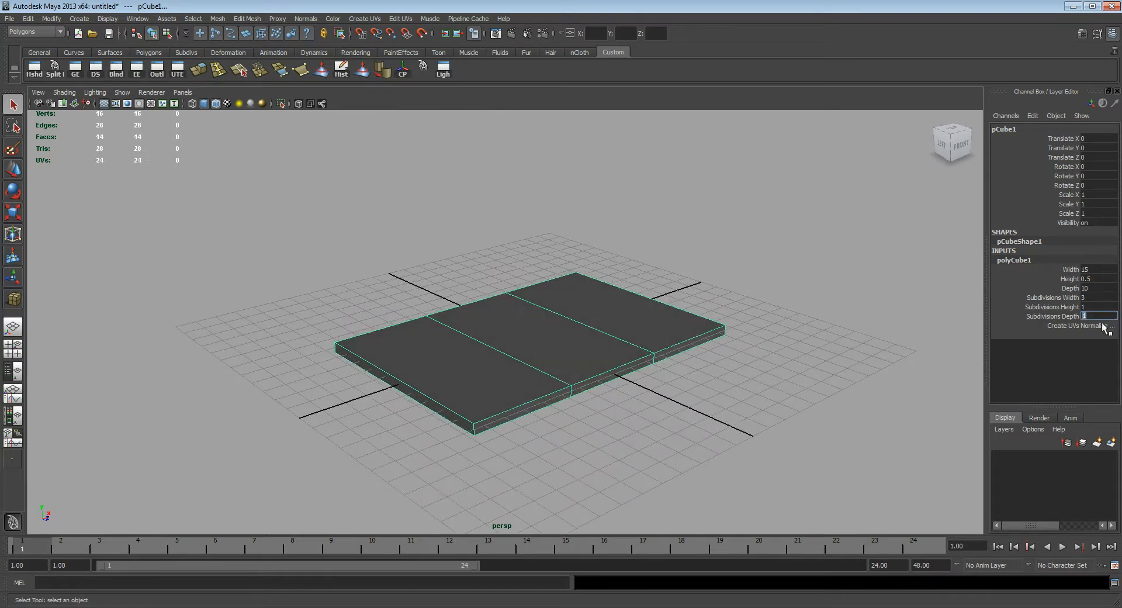
pyautogui.write('3')
pyautogui.press('Return')
pyautogui.keyDown('alt'); pyautogui.moveTo(678, 353); pyautogui.dragTo(607, 339); pyautogui.keyUp('alt')
pyautogui.press('space')
pyautogui.keyDown('alt'); pyautogui.moveTo(618, 332); pyautogui.dragTo(624, 348, button='middle'); pyautogui.keyUp('alt')
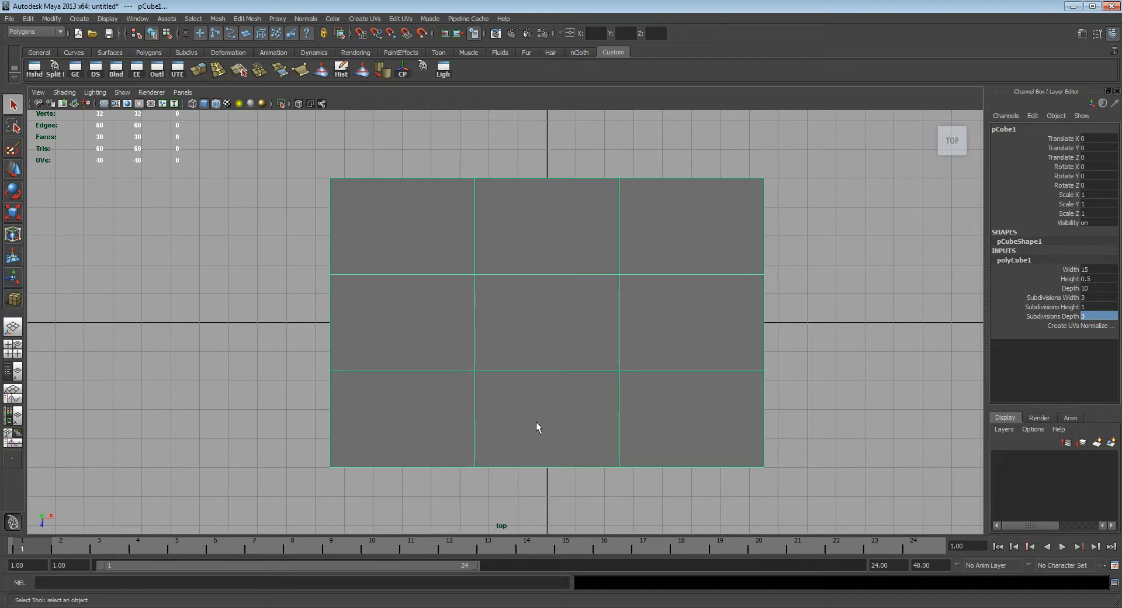
# Step: Switch to Photoshop and mark the four corner areas between the inner and outer rectangles of the floor plan
pyautogui.hotkey('alt', 'Tab')
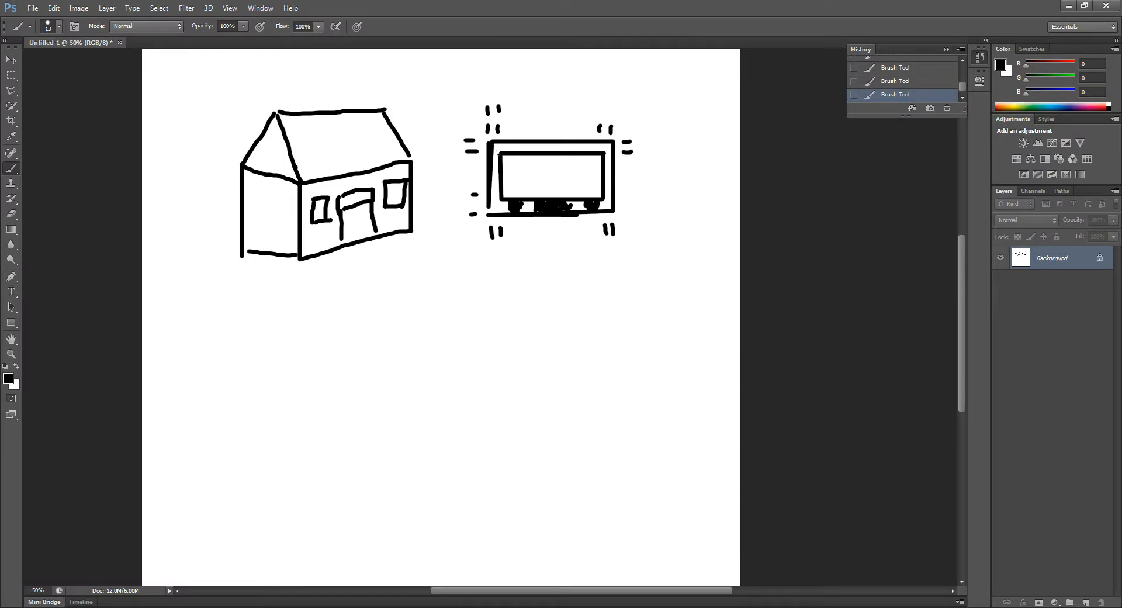
pyautogui.moveTo(501, 145); pyautogui.dragTo(500, 154)
pyautogui.moveTo(603, 144); pyautogui.dragTo(611, 154)
pyautogui.moveTo(605, 200); pyautogui.dragTo(604, 208)
pyautogui.moveTo(495, 199); pyautogui.dragTo(502, 213)
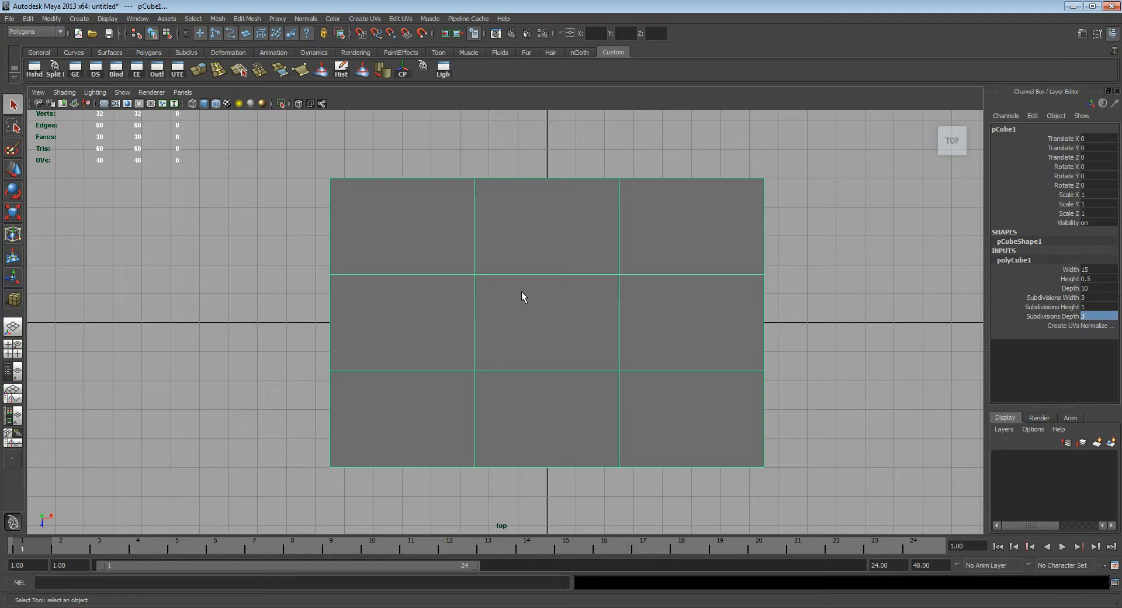
# Step: Return to Maya, select the slab's second column of vertices from the left, try moving it about 3.7 units left and undo the move
pyautogui.moveTo(521, 292); pyautogui.dragTo(469, 284, button='right')
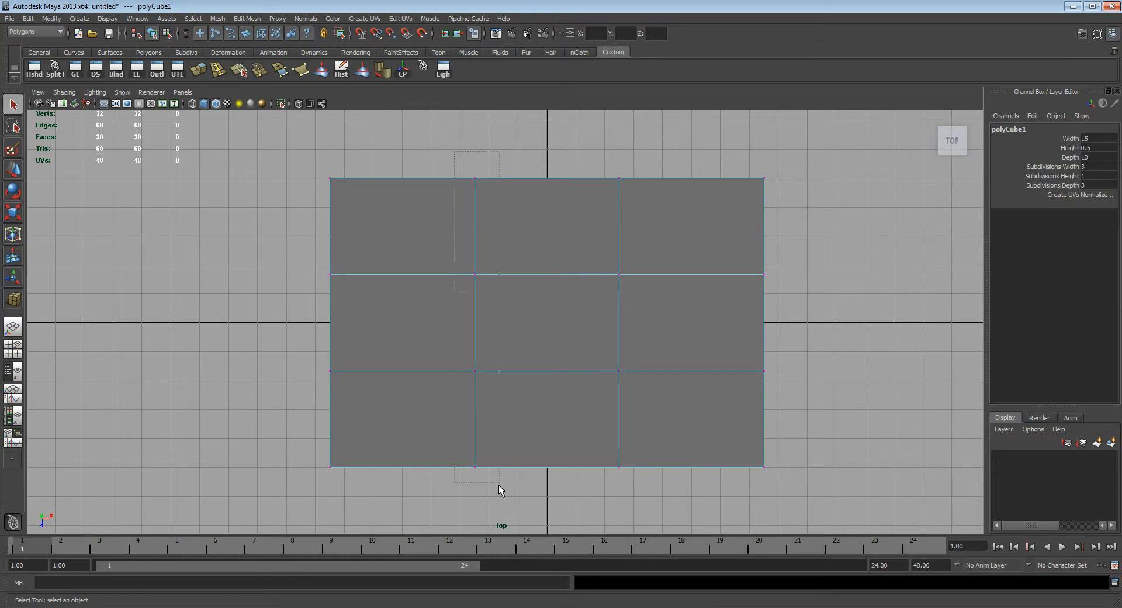
pyautogui.moveTo(499, 485); pyautogui.dragTo(499, 484)
pyautogui.press('w')
pyautogui.moveTo(514, 321); pyautogui.dragTo(403, 321)
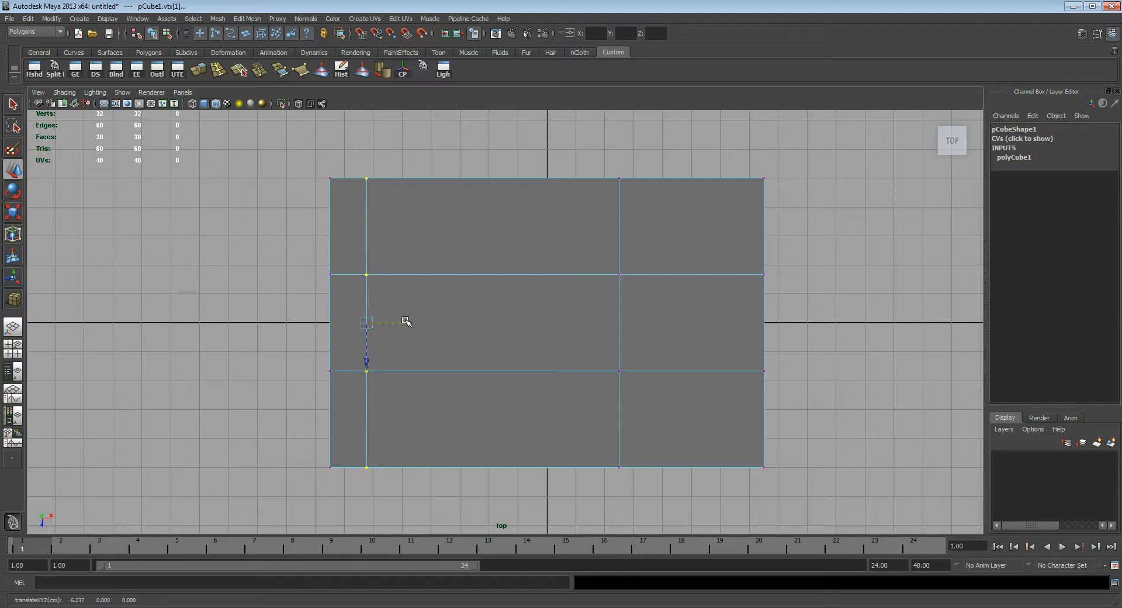
pyautogui.hotkey('ctrl', 'z')
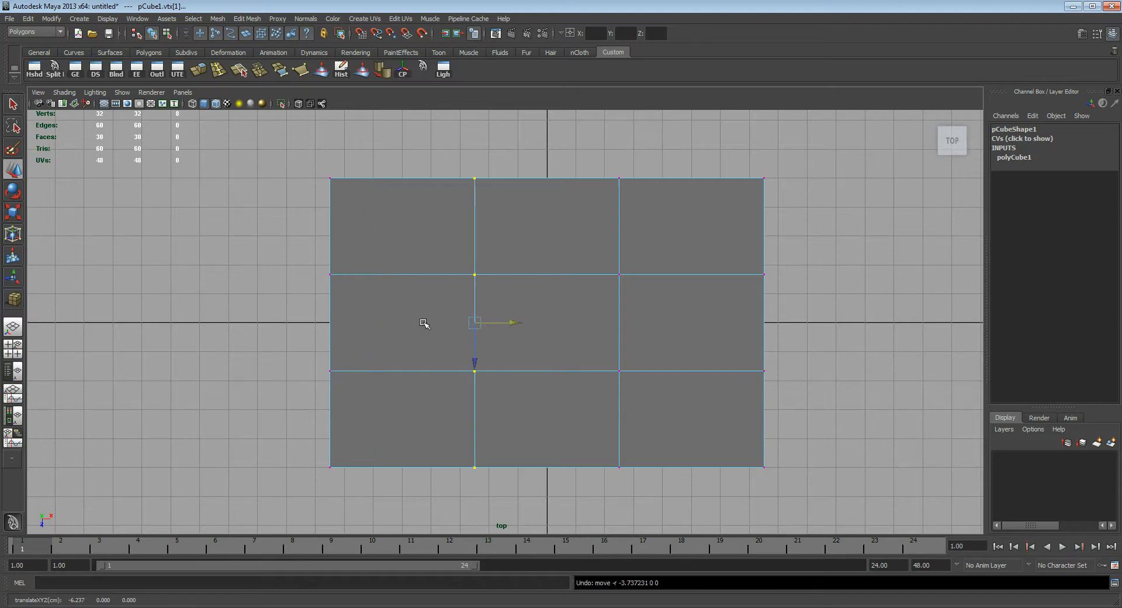
# Step: Examine the slab's subdivisions and the selected vertex column from several angles in the perspective view
pyautogui.press('space')
pyautogui.moveTo(562, 307); pyautogui.dragTo(490, 294)
pyautogui.press('q')
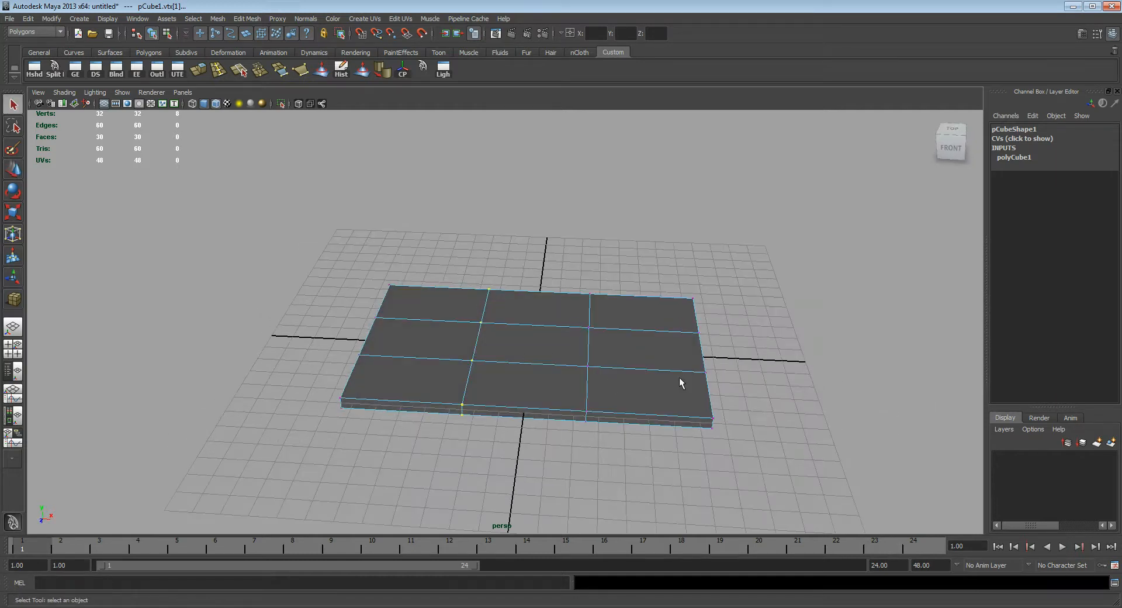
pyautogui.keyDown('alt'); pyautogui.moveTo(653, 351); pyautogui.dragTo(678, 349); pyautogui.keyUp('alt')
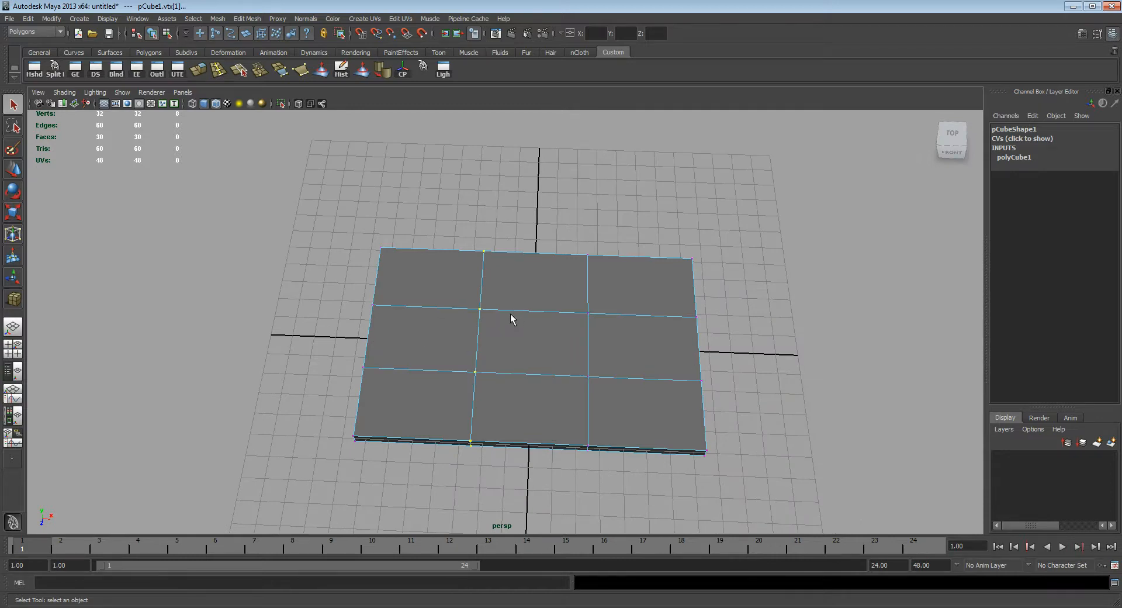
pyautogui.keyDown('alt'); pyautogui.moveTo(511, 315); pyautogui.dragTo(501, 293); pyautogui.keyUp('alt')
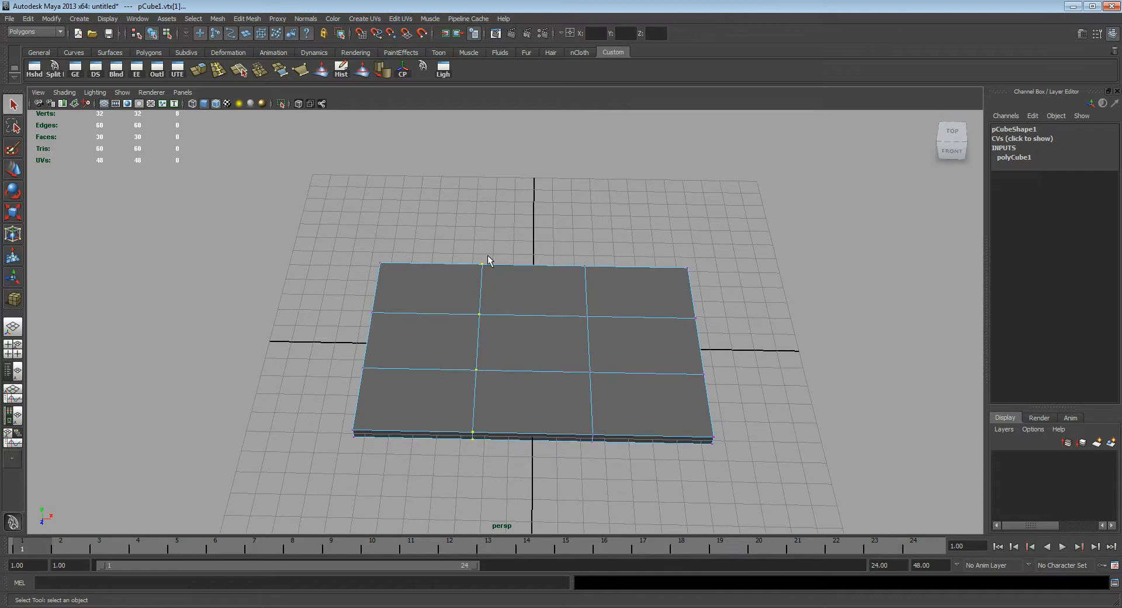
# Step: Select the slab's two edge loops running front to back and scale them apart to sit near its left and right ends
pyautogui.click(478, 289)
pyautogui.keyDown('alt'); pyautogui.moveTo(510, 327); pyautogui.dragTo(624, 388); pyautogui.keyUp('alt')
pyautogui.doubleClick(481, 279)
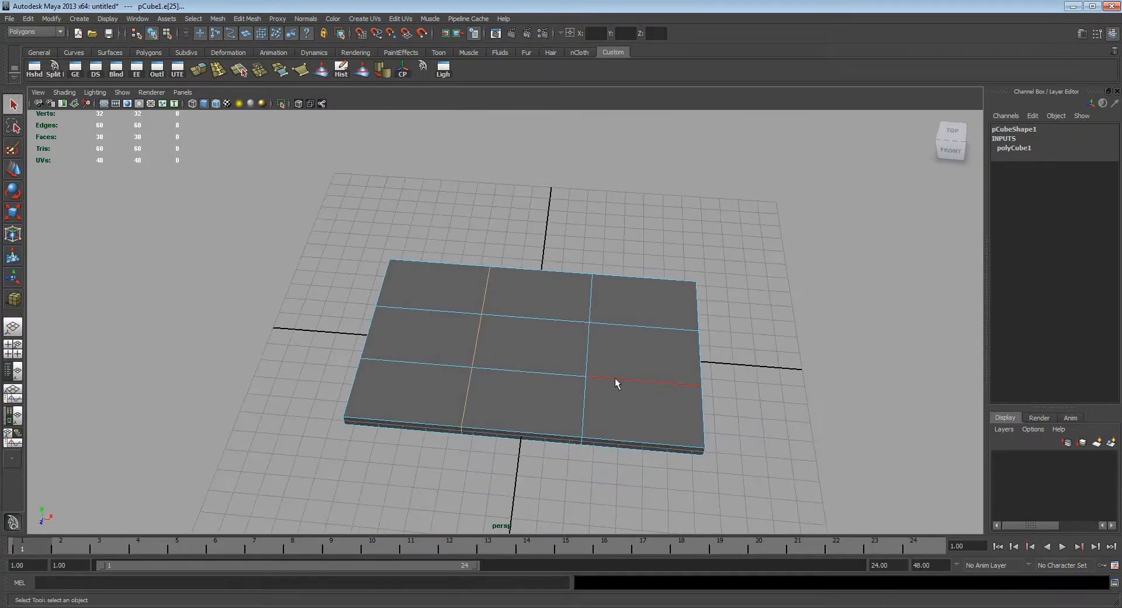
pyautogui.keyDown('shift'); pyautogui.doubleClick(588, 339); pyautogui.keyUp('shift')
pyautogui.moveTo(555, 375)
pyautogui.keyDown('alt'); pyautogui.mouseDown()
pyautogui.moveTo(548, 306)
pyautogui.moveTo(567, 339)
pyautogui.moveTo(546, 370)
pyautogui.mouseUp(); pyautogui.keyUp('alt')
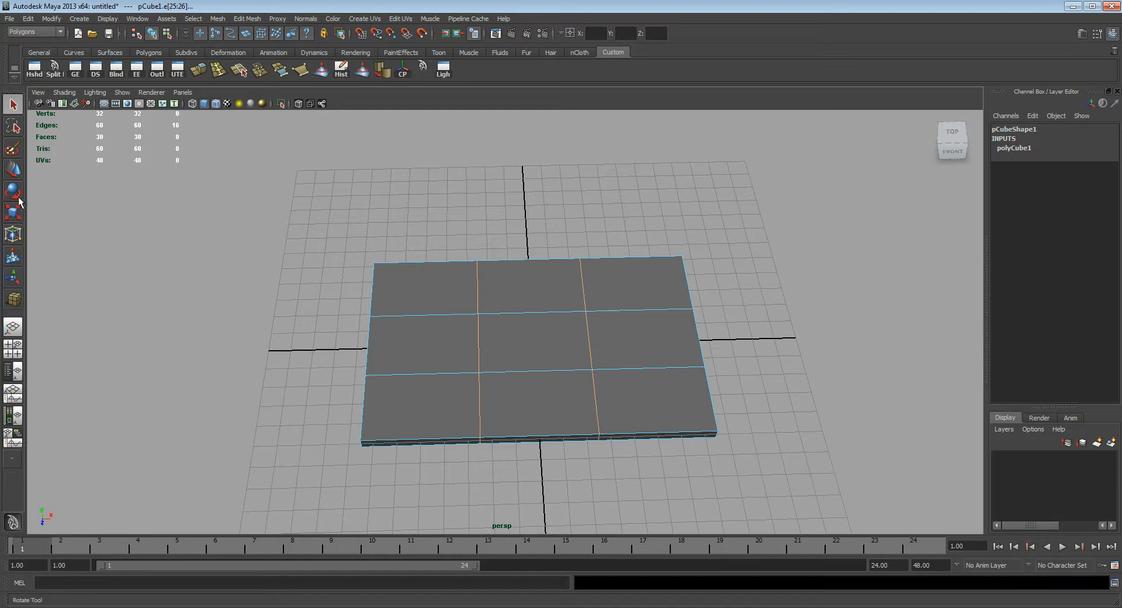
pyautogui.click(16, 217)
pyautogui.moveTo(483, 347)
pyautogui.mouseDown()
pyautogui.moveTo(389, 349)
pyautogui.moveTo(488, 338)
pyautogui.mouseUp()
pyautogui.press('q')
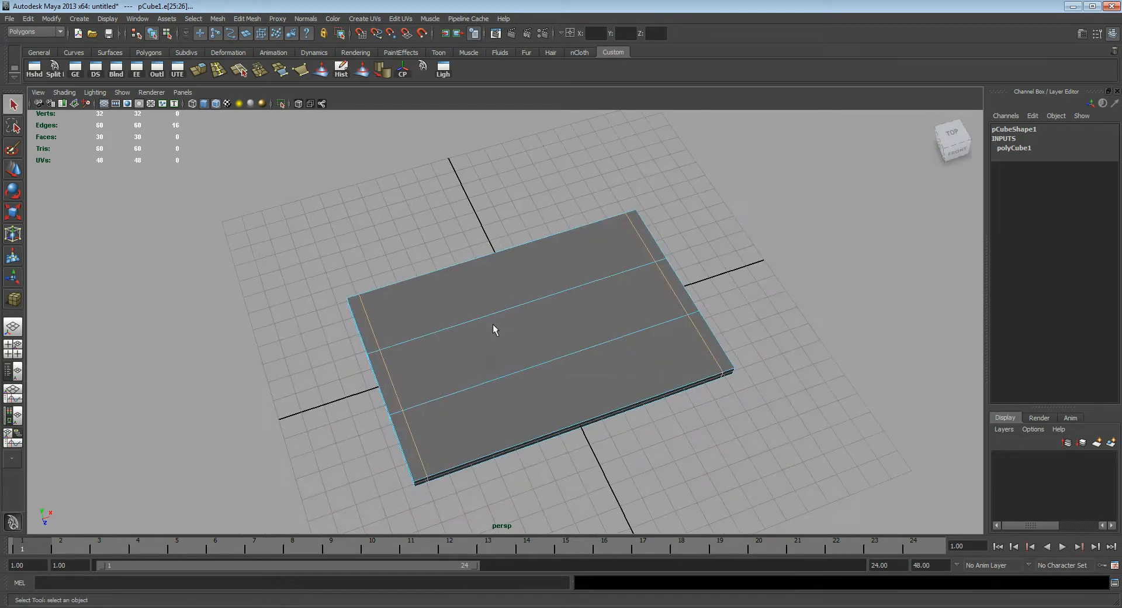
# Step: Select the slab's two lengthwise edge loops and scale them apart to sit near its front and back edges
pyautogui.doubleClick(492, 316)
pyautogui.keyDown('alt'); pyautogui.moveTo(484, 368); pyautogui.dragTo(548, 354); pyautogui.keyUp('alt')
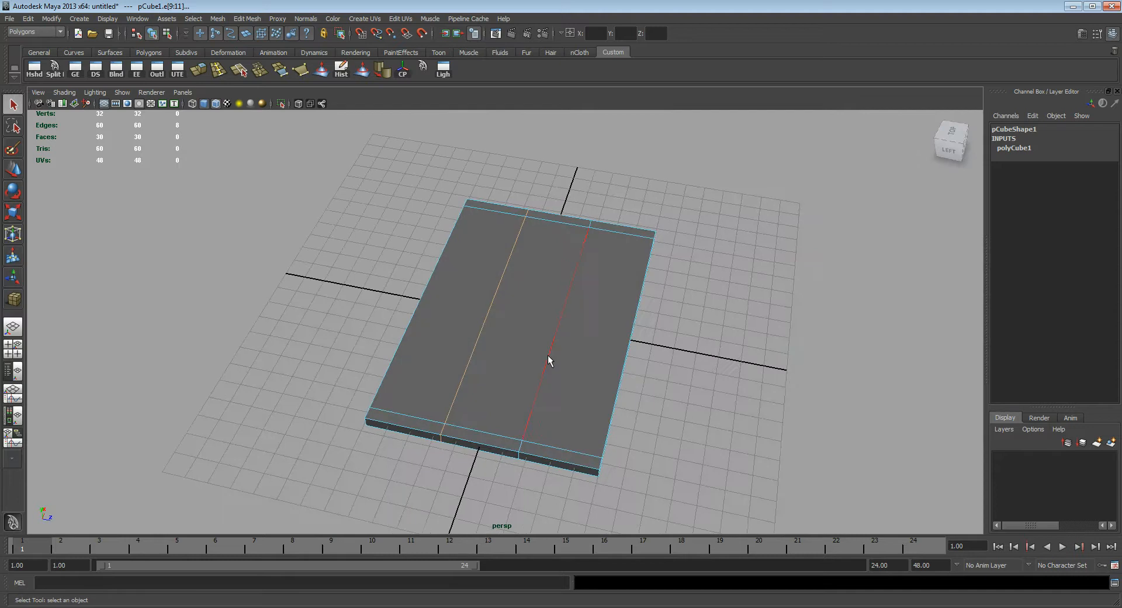
pyautogui.keyDown('shift'); pyautogui.doubleClick(548, 355); pyautogui.keyUp('shift')
pyautogui.moveTo(581, 385)
pyautogui.keyDown('alt'); pyautogui.mouseDown()
pyautogui.moveTo(571, 350)
pyautogui.moveTo(563, 374)
pyautogui.mouseUp(); pyautogui.keyUp('alt')
pyautogui.press('r')
pyautogui.moveTo(576, 329); pyautogui.dragTo(659, 358)
pyautogui.keyDown('alt'); pyautogui.moveTo(764, 370); pyautogui.dragTo(563, 342); pyautogui.keyUp('alt')
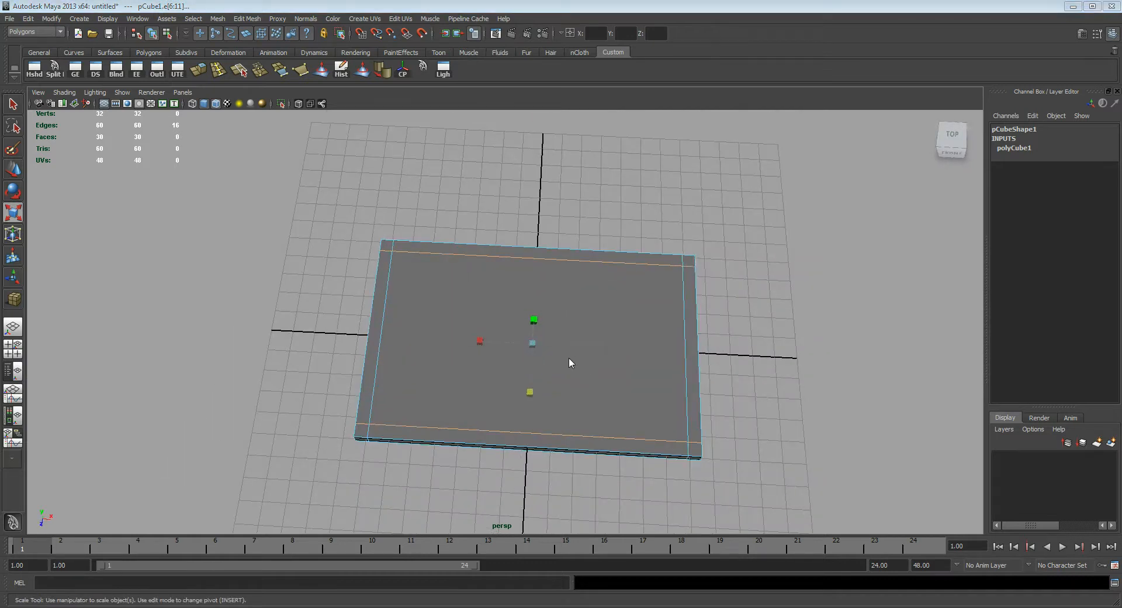
# Step: Fine-tune the spacing of the lengthwise edge loops in the top view to match the wall thickness, and return to the perspective view
pyautogui.press('space')
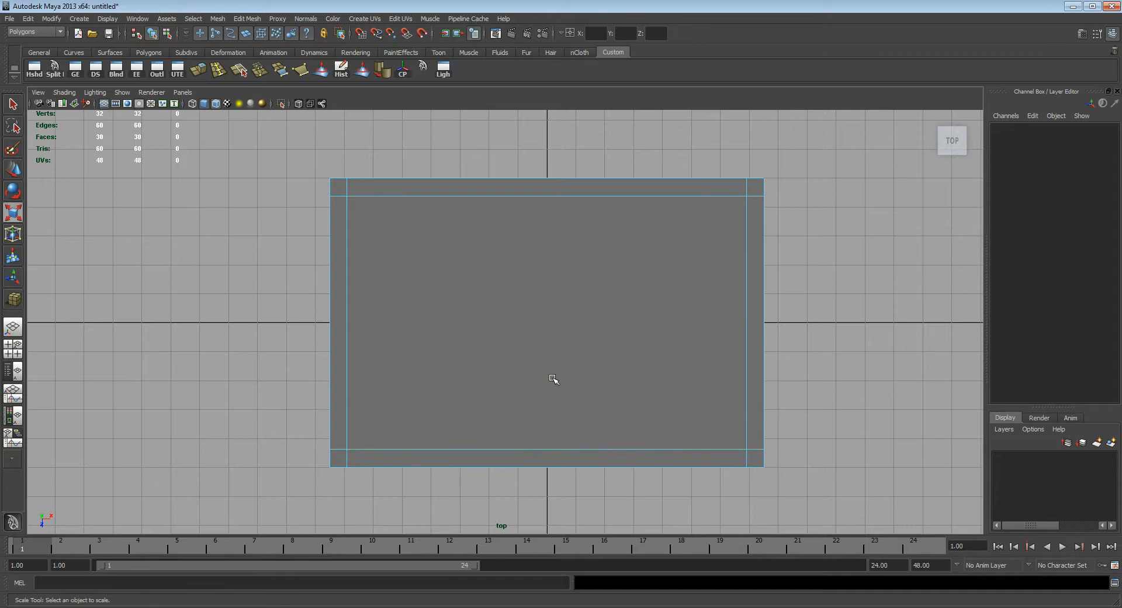
pyautogui.moveTo(546, 373); pyautogui.dragTo(547, 376)
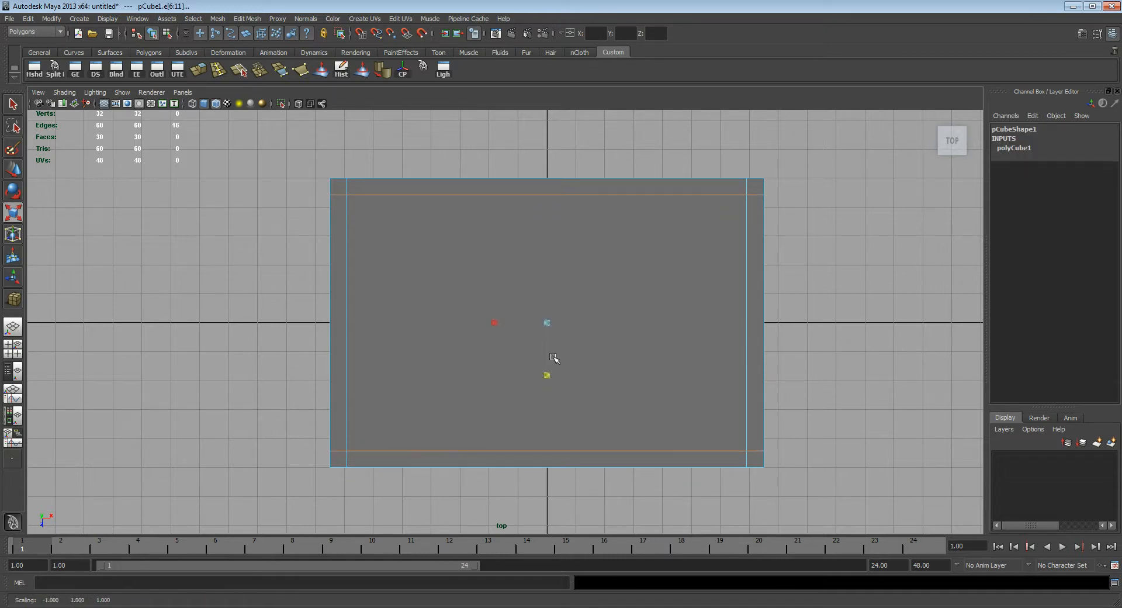
pyautogui.moveTo(546, 375); pyautogui.dragTo(548, 375)
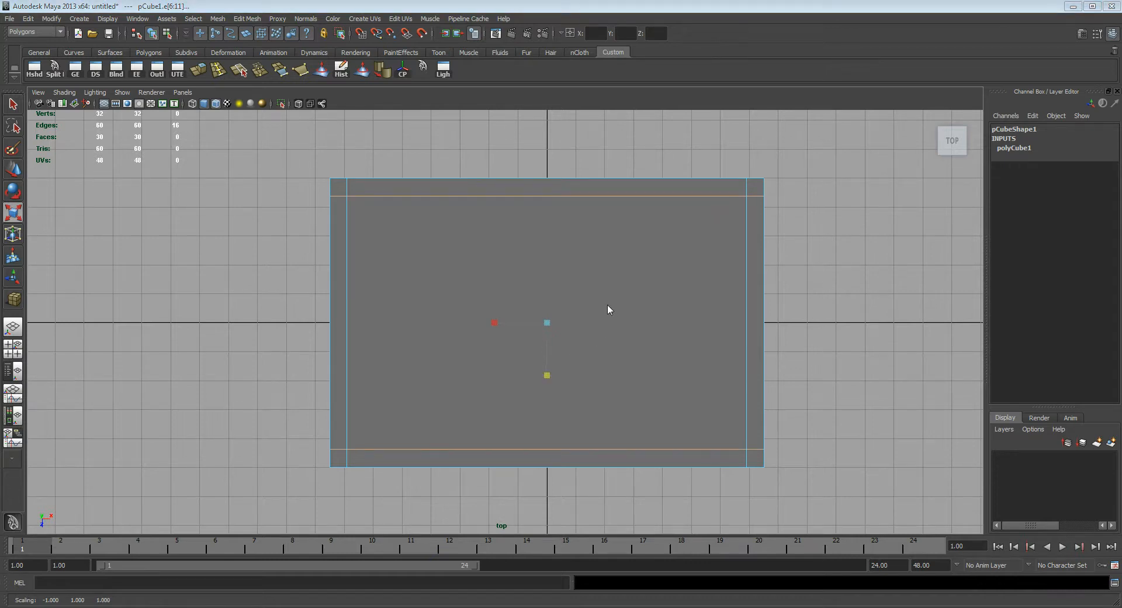
pyautogui.press('space')
pyautogui.press('space')
pyautogui.keyDown('alt'); pyautogui.moveTo(577, 334); pyautogui.dragTo(635, 304); pyautogui.keyUp('alt')
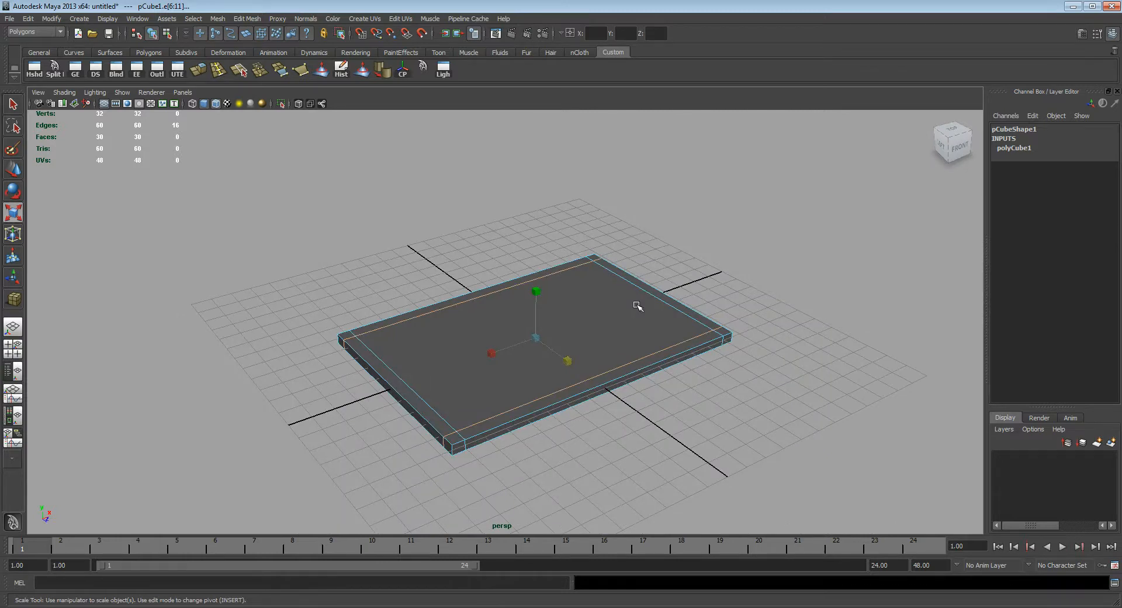
pyautogui.press('q')
pyautogui.keyDown('alt'); pyautogui.moveTo(633, 303); pyautogui.dragTo(533, 331); pyautogui.keyUp('alt')
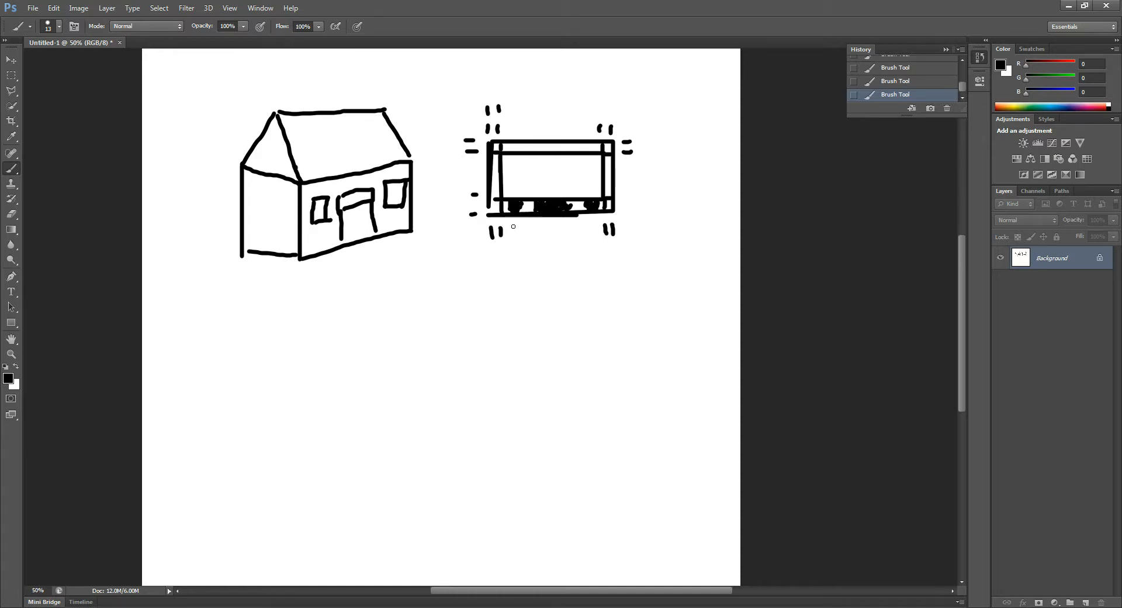
# Step: Switch to Photoshop, add two windows to the plan's back wall and mark the window and door edges with ticks outside both long walls
pyautogui.moveTo(514, 226); pyautogui.dragTo(521, 233)
pyautogui.moveTo(589, 223)
pyautogui.mouseDown()
pyautogui.moveTo(596, 234)
pyautogui.moveTo(540, 233)
pyautogui.moveTo(568, 239)
pyautogui.mouseUp()
pyautogui.moveTo(515, 143); pyautogui.dragTo(587, 148)
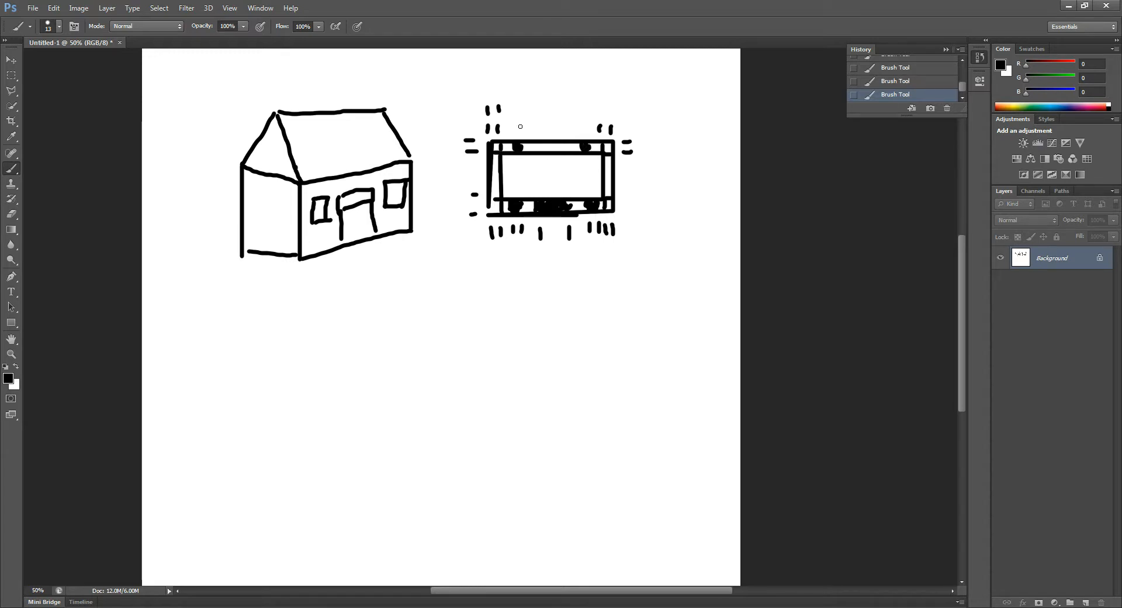
pyautogui.moveTo(513, 125); pyautogui.dragTo(586, 132)
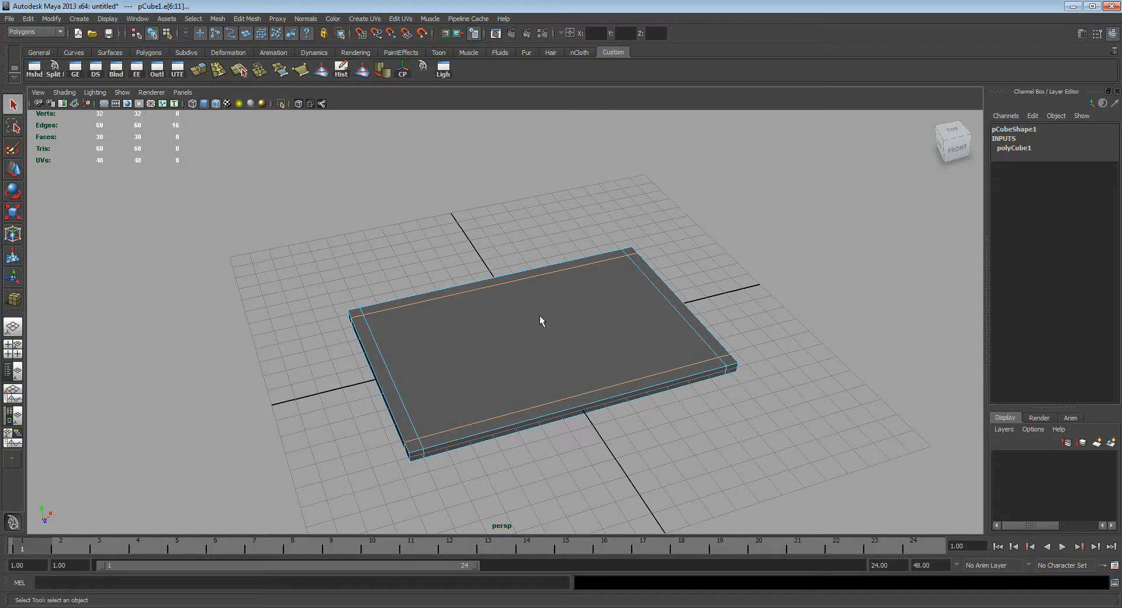
# Step: Switch back to Maya and select the slab as a whole object
pyautogui.moveTo(553, 335); pyautogui.dragTo(572, 329, button='right')
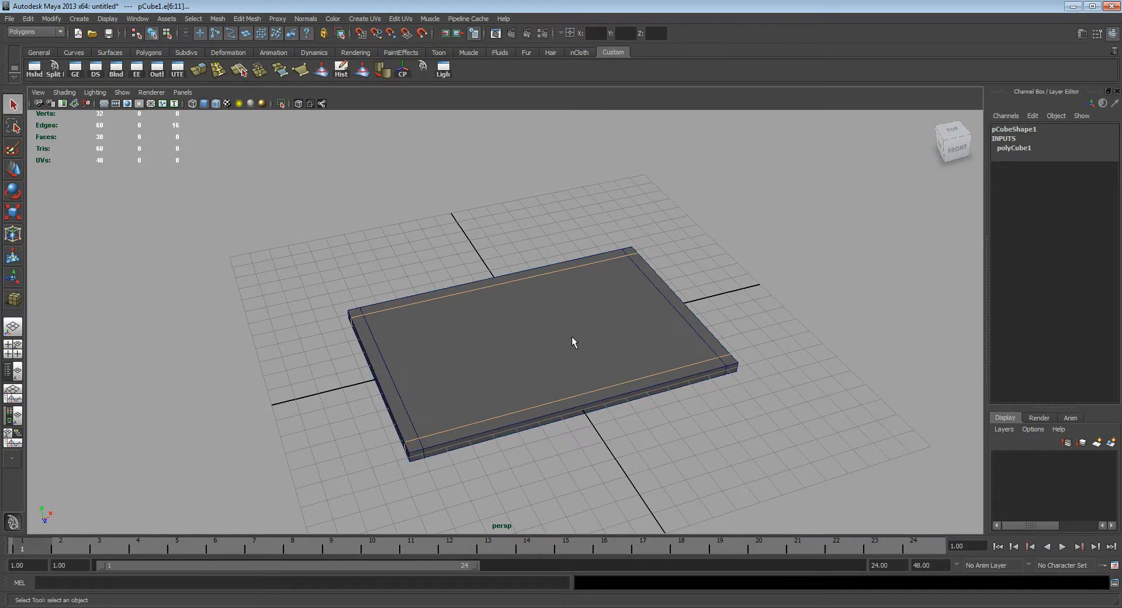
pyautogui.click(570, 336)
pyautogui.keyDown('alt'); pyautogui.moveTo(537, 332); pyautogui.dragTo(571, 320); pyautogui.keyUp('alt')
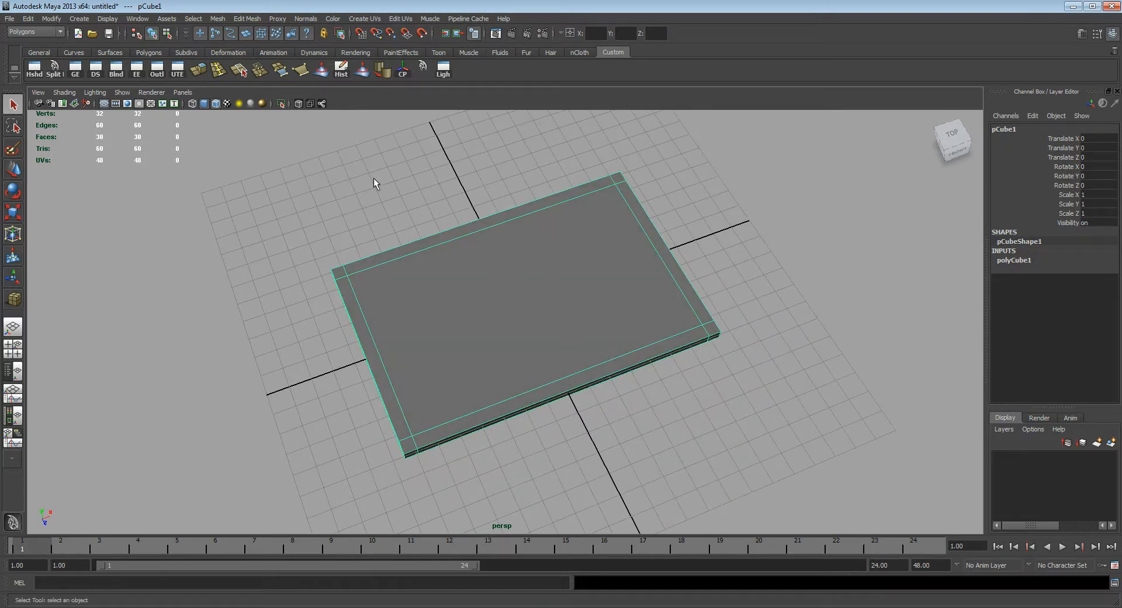
pyautogui.keyDown('alt'); pyautogui.moveTo(374, 178); pyautogui.dragTo(413, 188, button='middle'); pyautogui.keyUp('alt')
# Step: Try the Insert Edge Loop tool on the slab with its current settings and undo the attempt
pyautogui.click(243, 19)
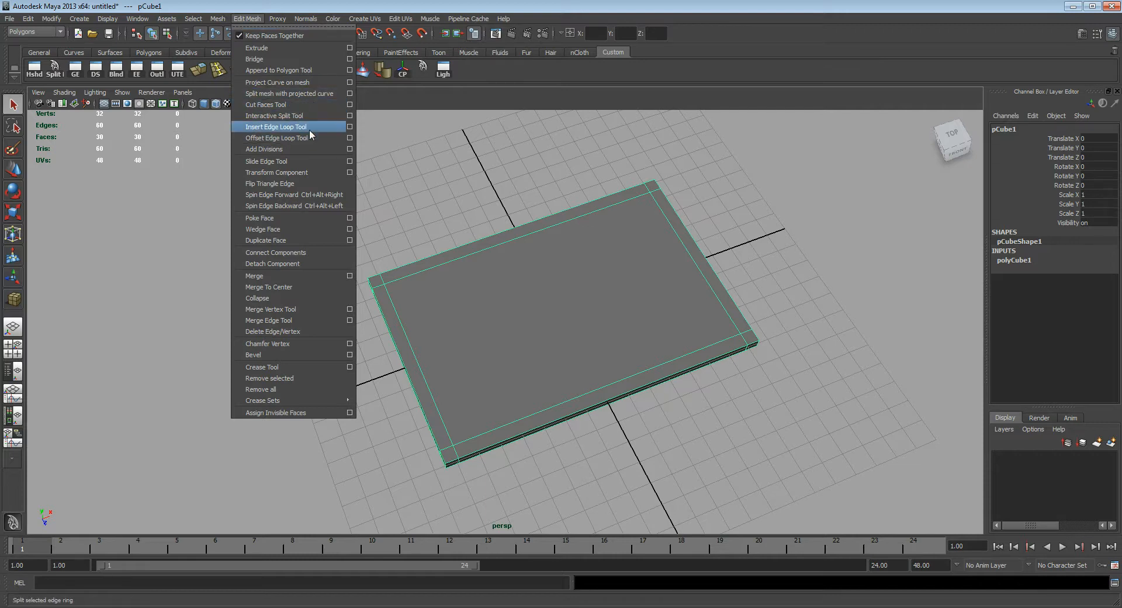
pyautogui.click(289, 132)
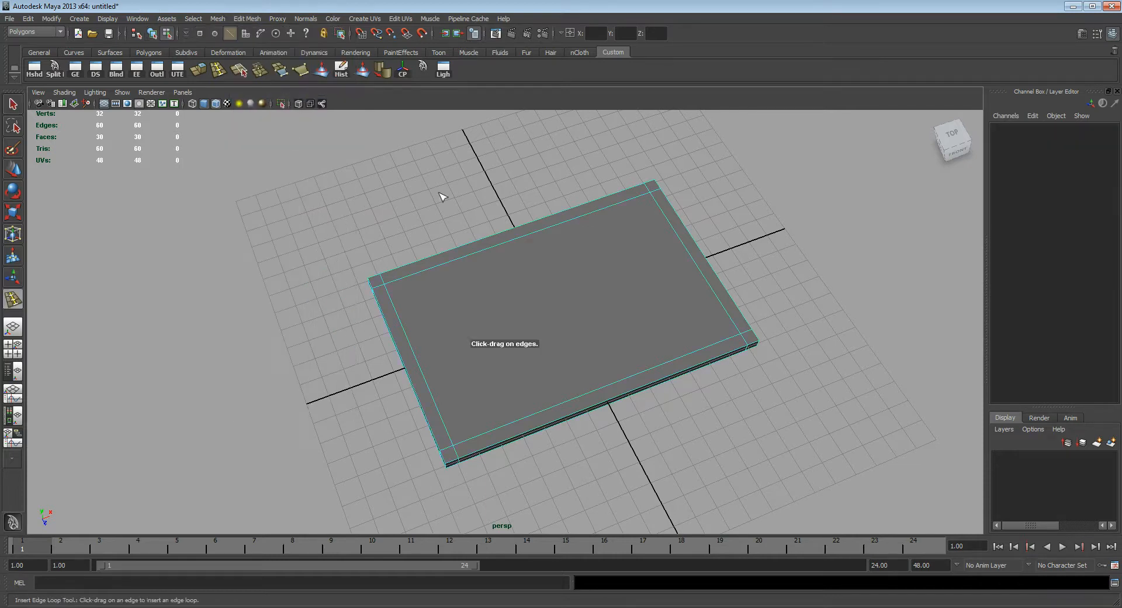
pyautogui.moveTo(509, 246)
pyautogui.mouseDown()
pyautogui.moveTo(540, 237)
pyautogui.moveTo(495, 274)
pyautogui.moveTo(521, 304)
pyautogui.moveTo(575, 325)
pyautogui.moveTo(574, 293)
pyautogui.moveTo(571, 318)
pyautogui.moveTo(498, 253)
pyautogui.mouseUp()
pyautogui.hotkey('ctrl', 'z')
pyautogui.press('q')
pyautogui.press('F8')
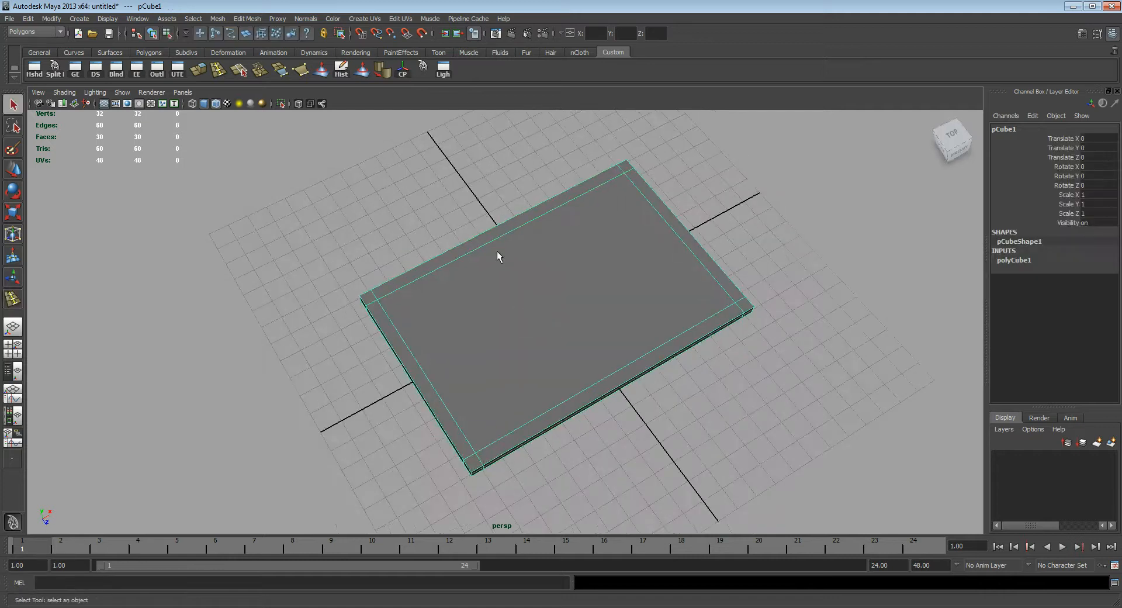
# Step: Set the Insert Edge Loop tool to multiple edge loops with 6 loops and insert them across the slab's length
pyautogui.click(258, 21)
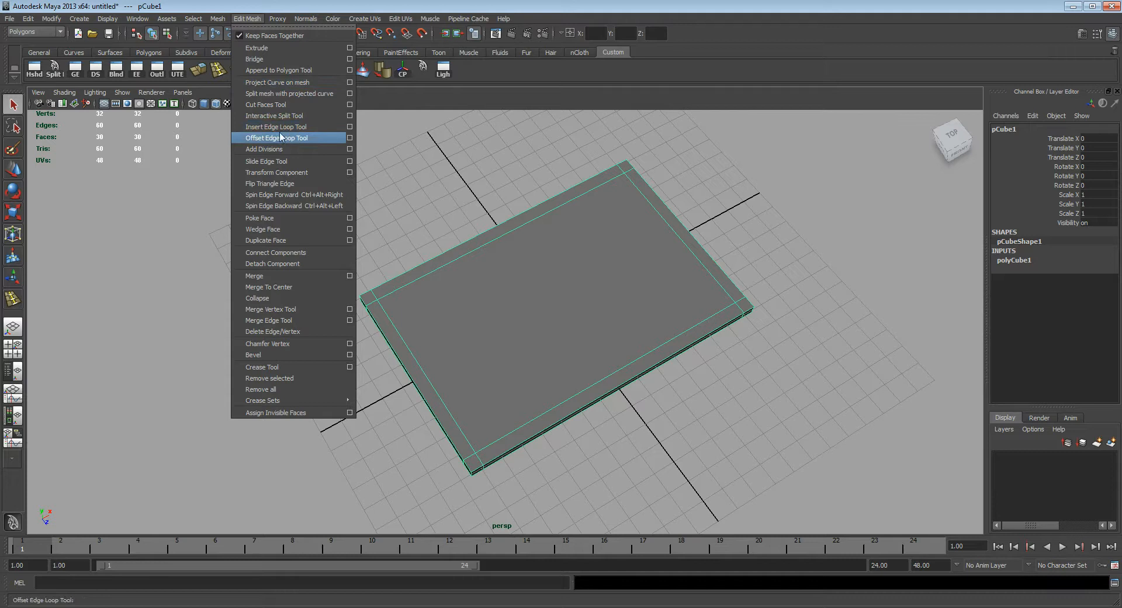
pyautogui.click(350, 129)
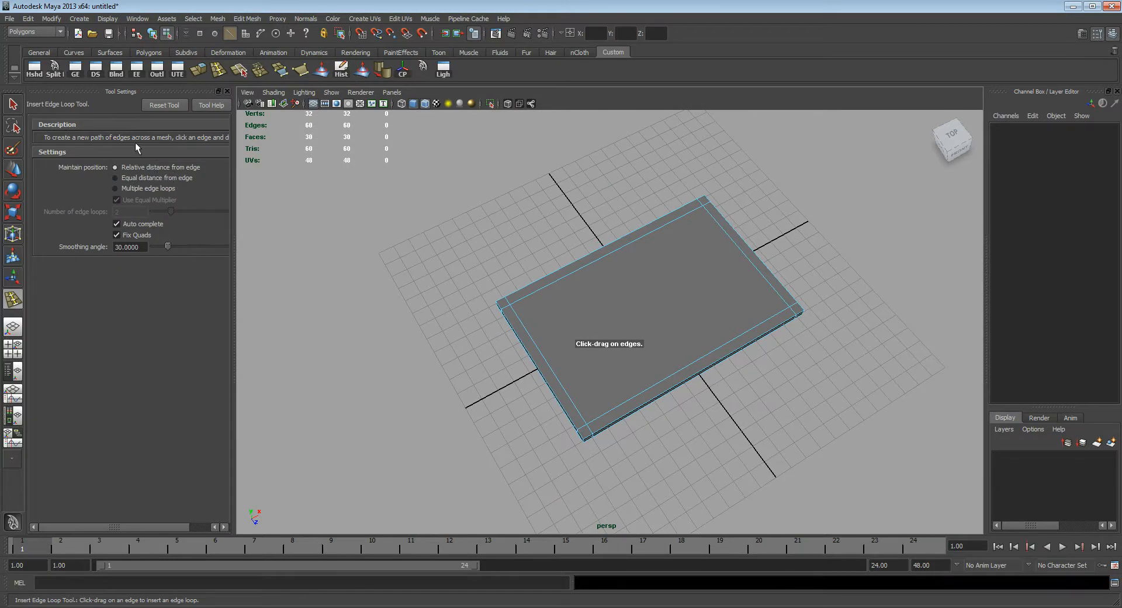
pyautogui.click(147, 188)
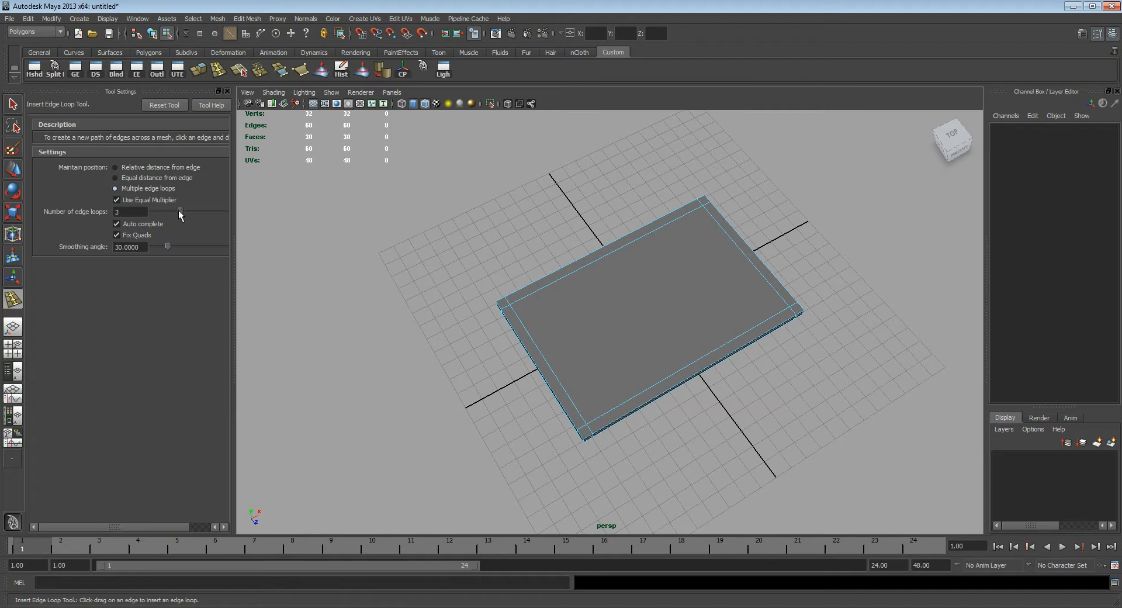
pyautogui.moveTo(190, 211); pyautogui.dragTo(207, 213)
pyautogui.click(598, 264)
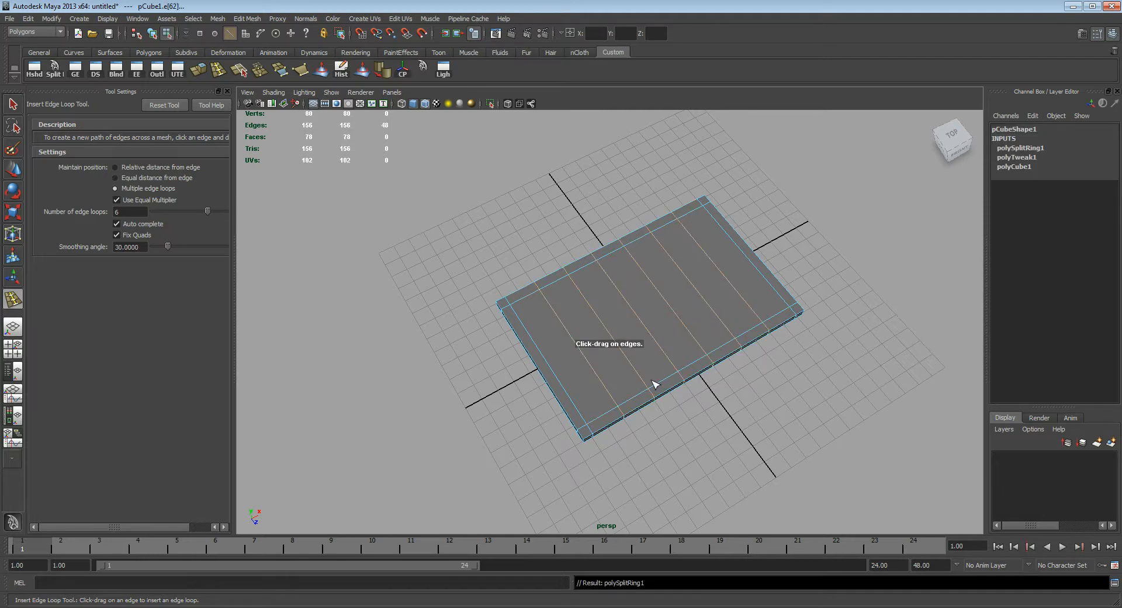
pyautogui.keyDown('alt'); pyautogui.moveTo(675, 329); pyautogui.dragTo(655, 315, button='middle'); pyautogui.keyUp('alt')
pyautogui.keyDown('alt'); pyautogui.moveTo(641, 307); pyautogui.dragTo(608, 321); pyautogui.keyUp('alt')
pyautogui.press('q')
# Step: Deselect the two middle new edge loops and scale the remaining four outward along the slab's length to mark the window edges
pyautogui.scroll(3, 568, 342)
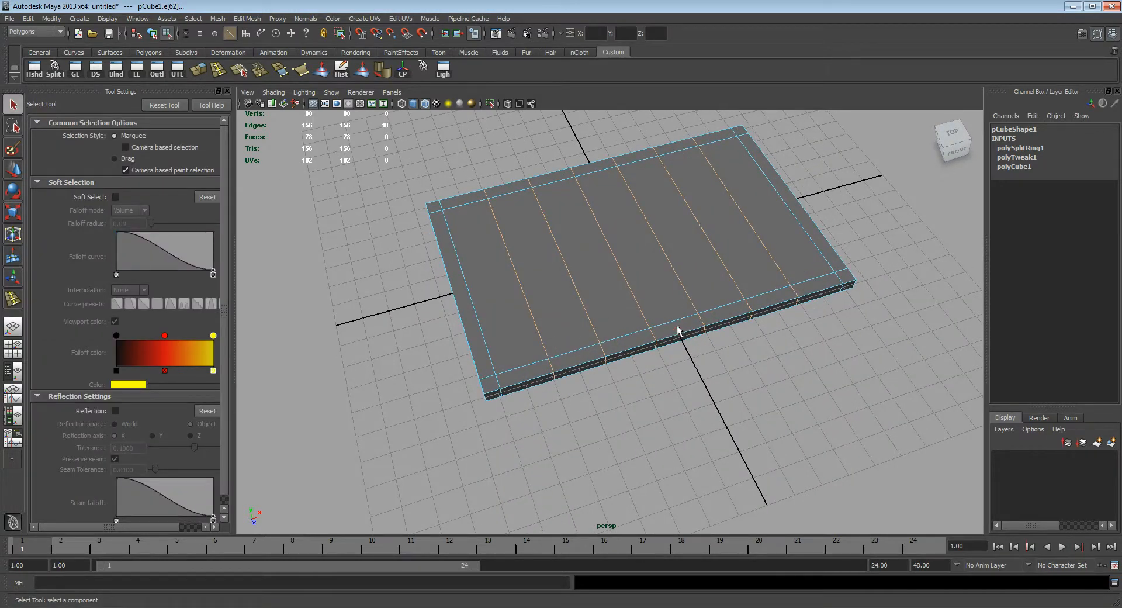
pyautogui.keyDown('alt'); pyautogui.moveTo(744, 308); pyautogui.dragTo(640, 266); pyautogui.keyUp('alt')
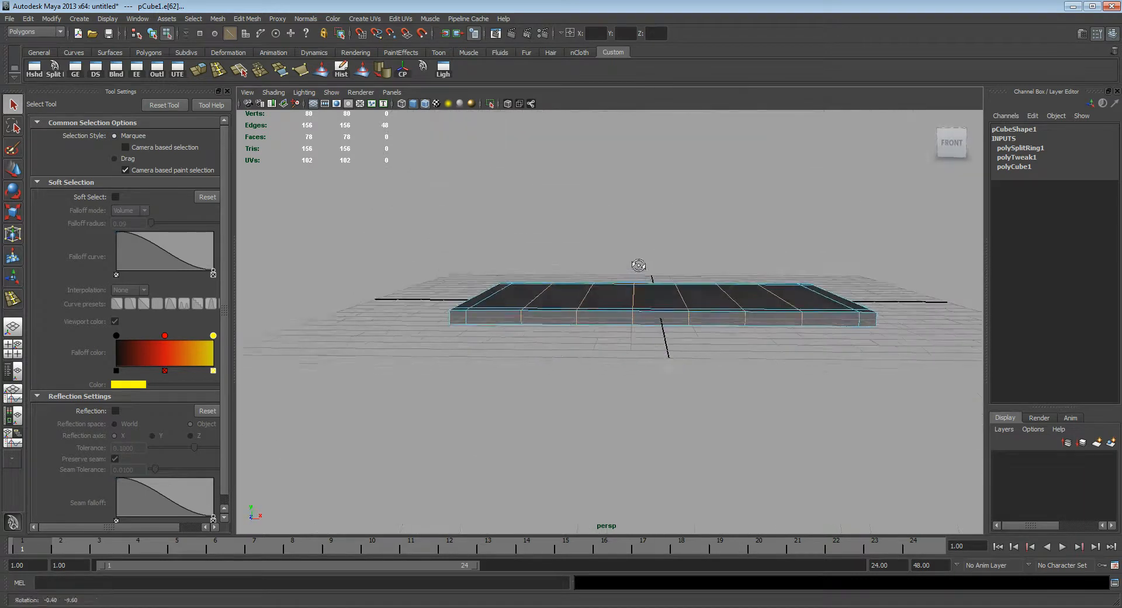
pyautogui.keyDown('alt'); pyautogui.moveTo(691, 343); pyautogui.dragTo(624, 359); pyautogui.keyUp('alt')
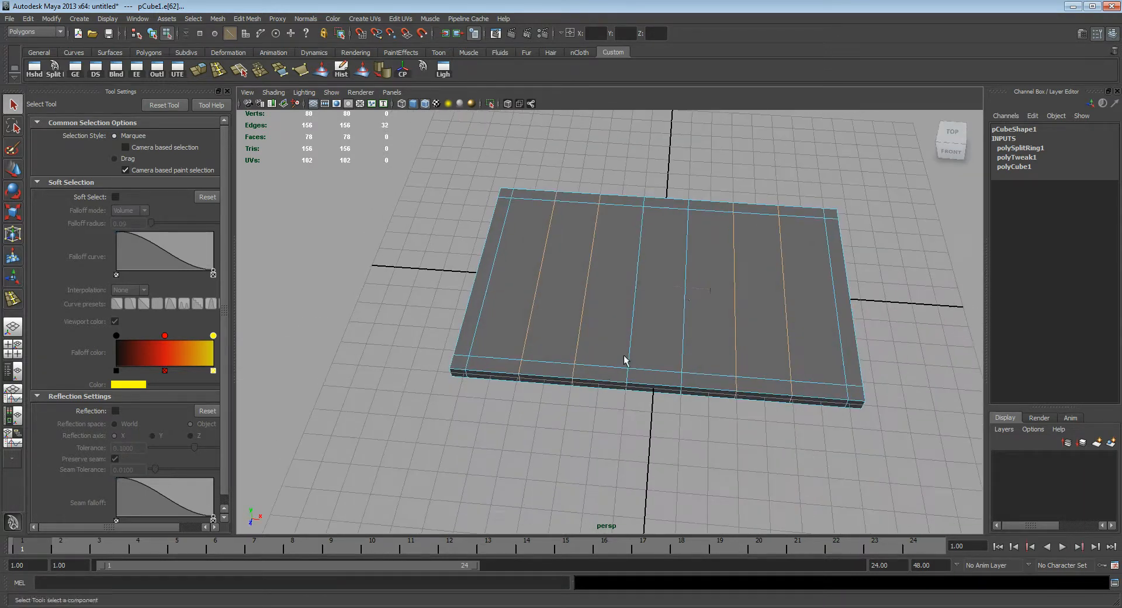
pyautogui.press('r')
pyautogui.moveTo(715, 288); pyautogui.dragTo(729, 298)
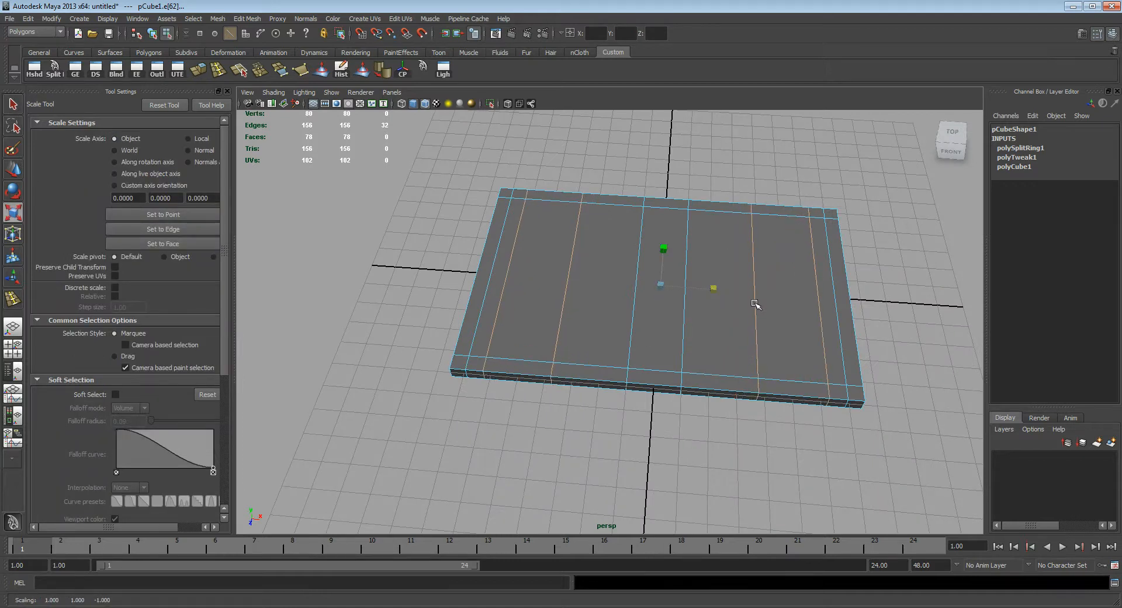
pyautogui.press('q')
# Step: Select the two middle edge loops and scale them apart along the slab's length to form the door width
pyautogui.doubleClick(685, 342)
pyautogui.keyDown('shift'); pyautogui.doubleClick(631, 339); pyautogui.keyUp('shift')
pyautogui.press('r')
pyautogui.moveTo(713, 289); pyautogui.dragTo(750, 299)
pyautogui.keyDown('alt'); pyautogui.moveTo(674, 324); pyautogui.dragTo(696, 312); pyautogui.keyUp('alt')
pyautogui.moveTo(705, 271); pyautogui.dragTo(708, 276)
pyautogui.keyDown('alt'); pyautogui.moveTo(693, 332); pyautogui.dragTo(721, 322); pyautogui.keyUp('alt')
pyautogui.press('q')
pyautogui.keyDown('alt'); pyautogui.moveTo(603, 329); pyautogui.dragTo(651, 333); pyautogui.keyUp('alt')
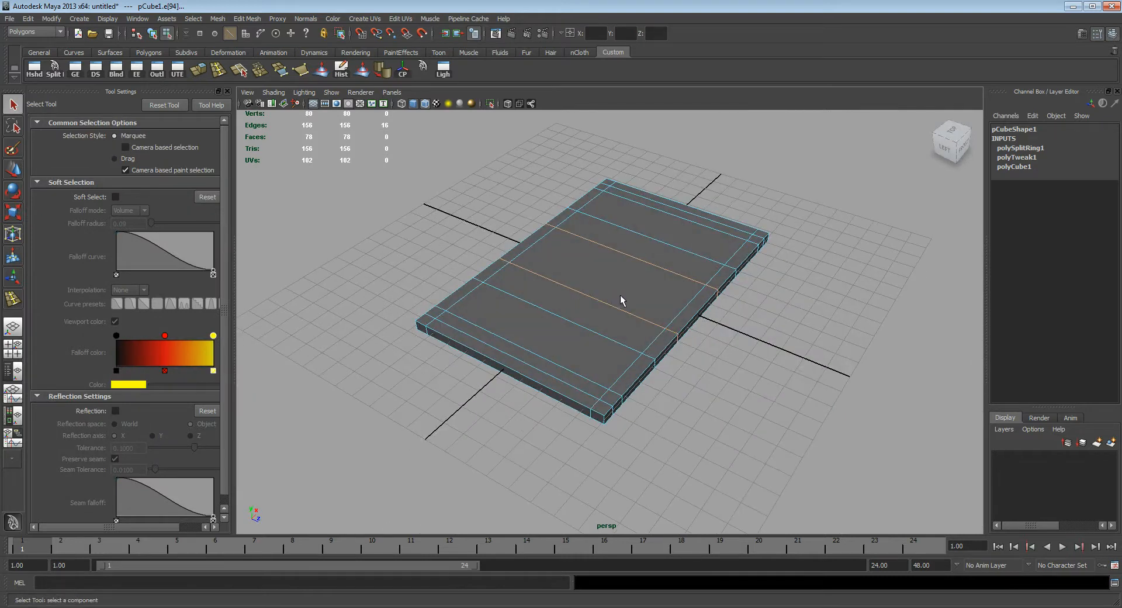
# Step: Switch to Photoshop and handwrite the label TOP above the floor plan
pyautogui.click(734, 607)
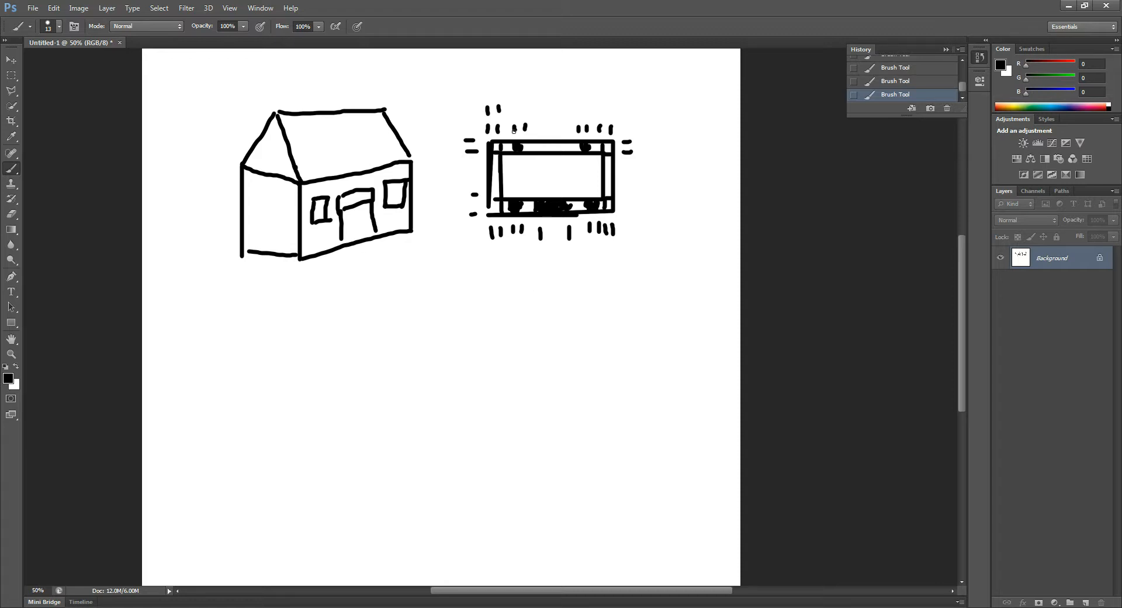
pyautogui.moveTo(503, 72)
pyautogui.mouseDown()
pyautogui.moveTo(538, 71)
pyautogui.moveTo(520, 92)
pyautogui.moveTo(550, 80)
pyautogui.moveTo(560, 96)
pyautogui.mouseUp()
pyautogui.moveTo(556, 74)
pyautogui.mouseDown()
pyautogui.moveTo(571, 68)
pyautogui.moveTo(552, 81)
pyautogui.mouseUp()
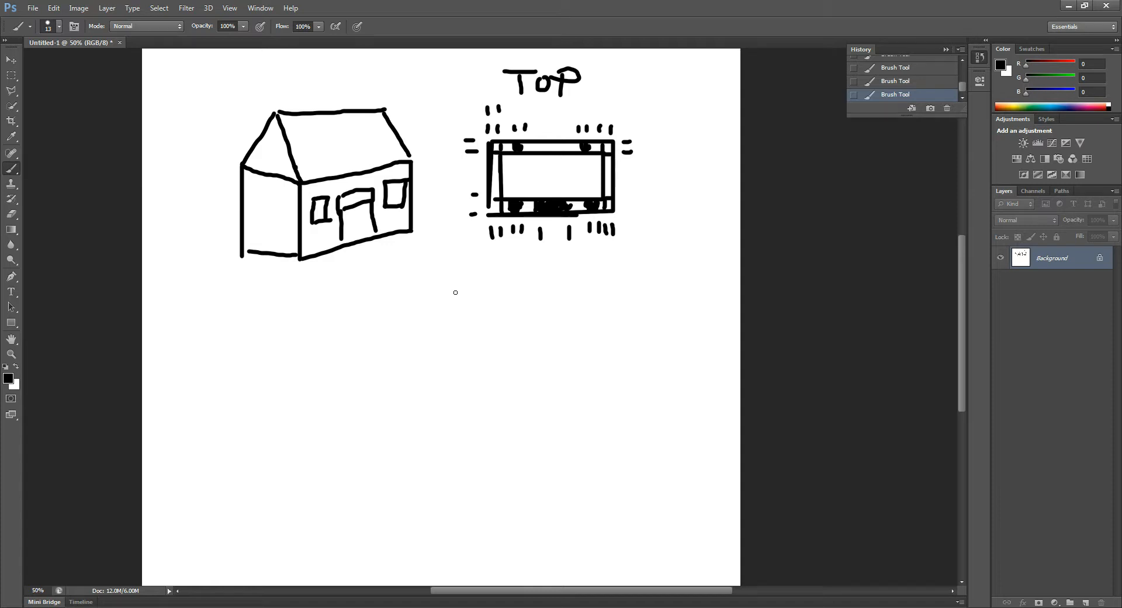
# Step: Sketch the rectangular outline of the house's front view below the floor plan and add a horizontal roof line across its upper part
pyautogui.moveTo(453, 287); pyautogui.dragTo(638, 288)
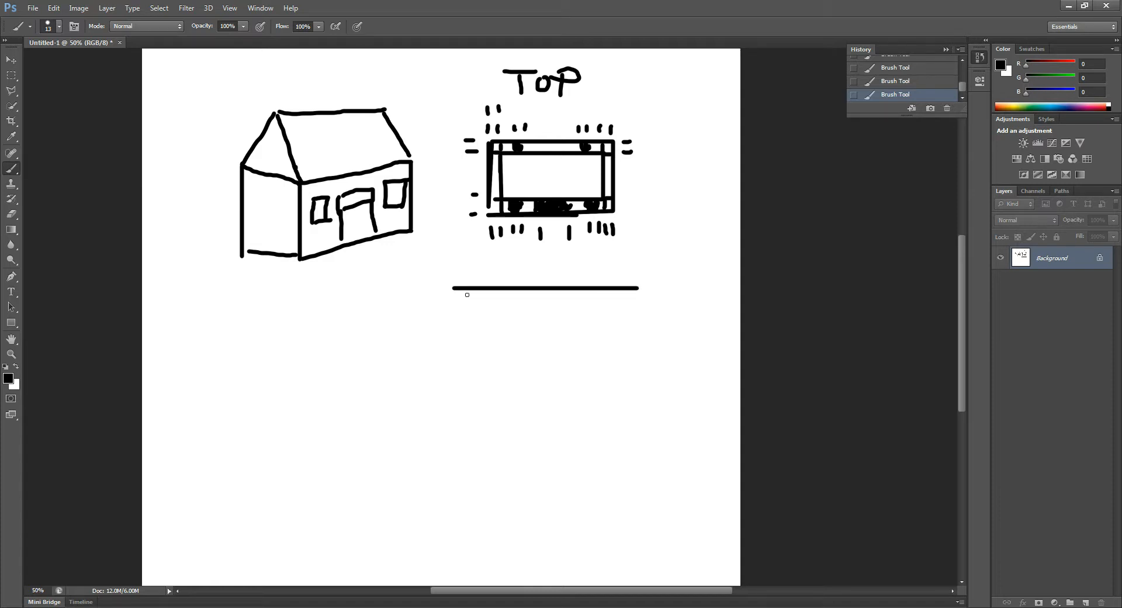
pyautogui.moveTo(453, 287); pyautogui.dragTo(453, 421)
pyautogui.moveTo(638, 289); pyautogui.dragTo(637, 430)
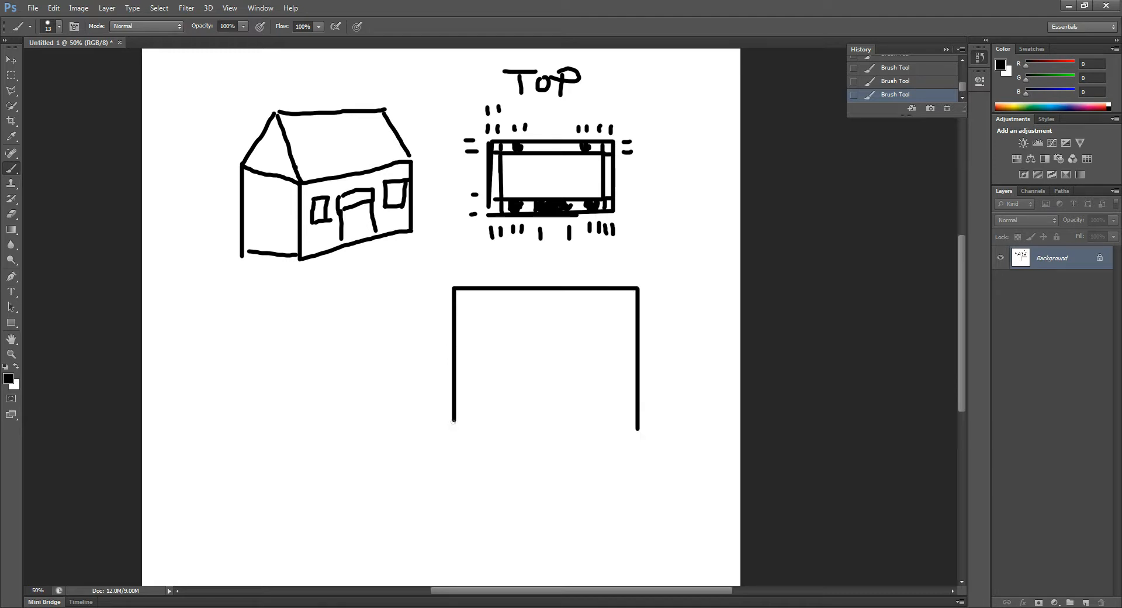
pyautogui.keyDown('shift'); pyautogui.click(453, 420); pyautogui.keyUp('shift')
pyautogui.hotkey('ctrl', 'z')
pyautogui.moveTo(454, 419); pyautogui.dragTo(657, 417)
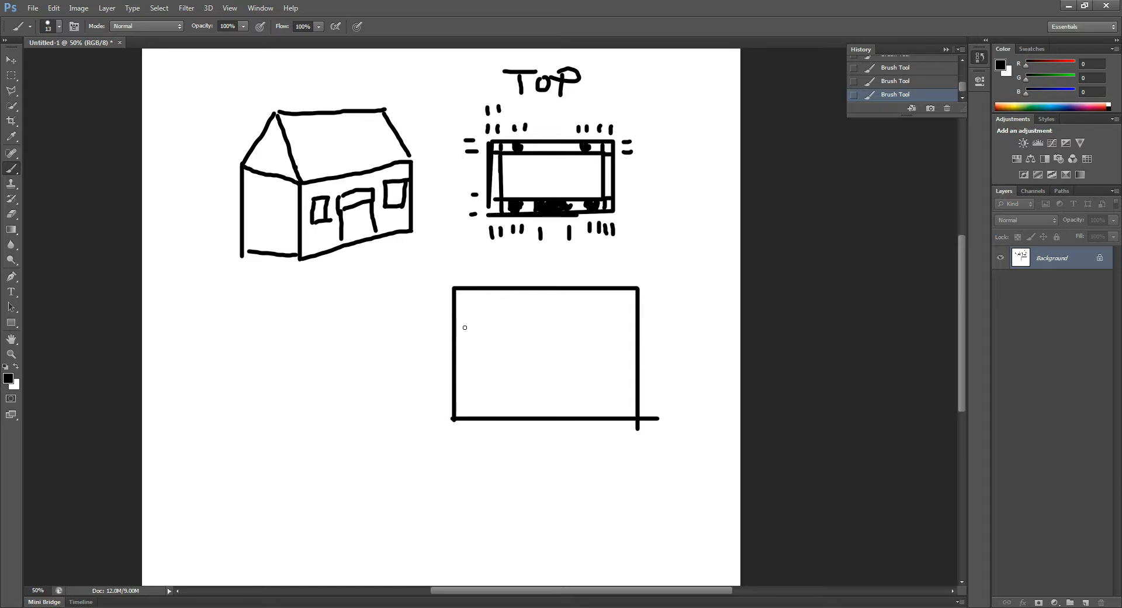
pyautogui.keyDown('shift'); pyautogui.moveTo(457, 334); pyautogui.dragTo(533, 332); pyautogui.keyUp('shift')
pyautogui.hotkey('ctrl', 'z')
pyautogui.moveTo(455, 324); pyautogui.dragTo(645, 325)
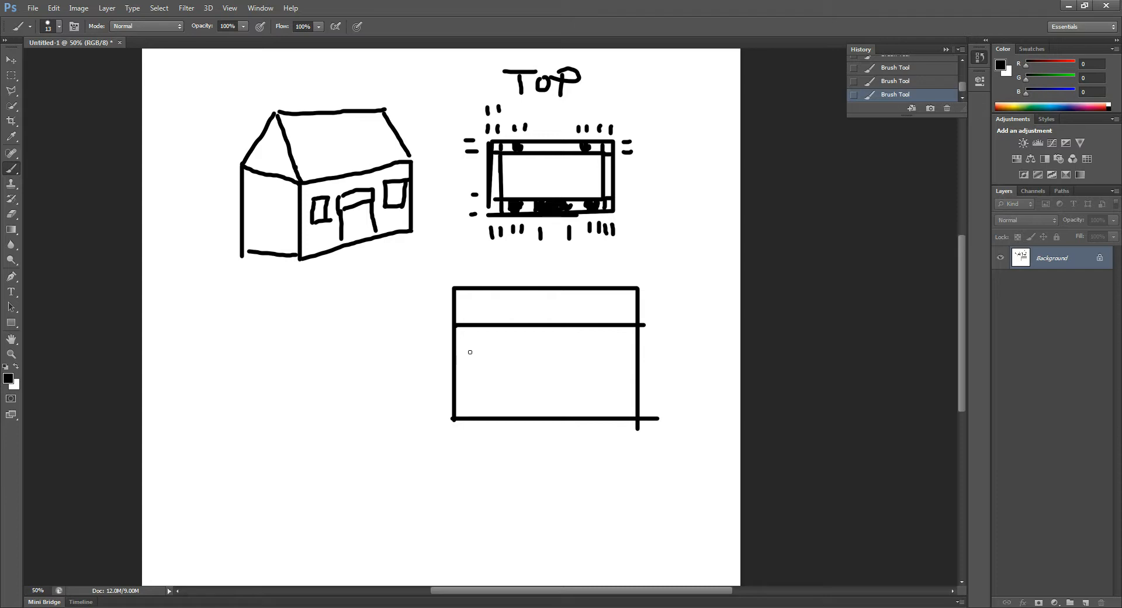
# Step: Draw a door between two windows below the roof line of the front view and handwrite the label FRONT above it
pyautogui.moveTo(470, 352); pyautogui.dragTo(624, 353)
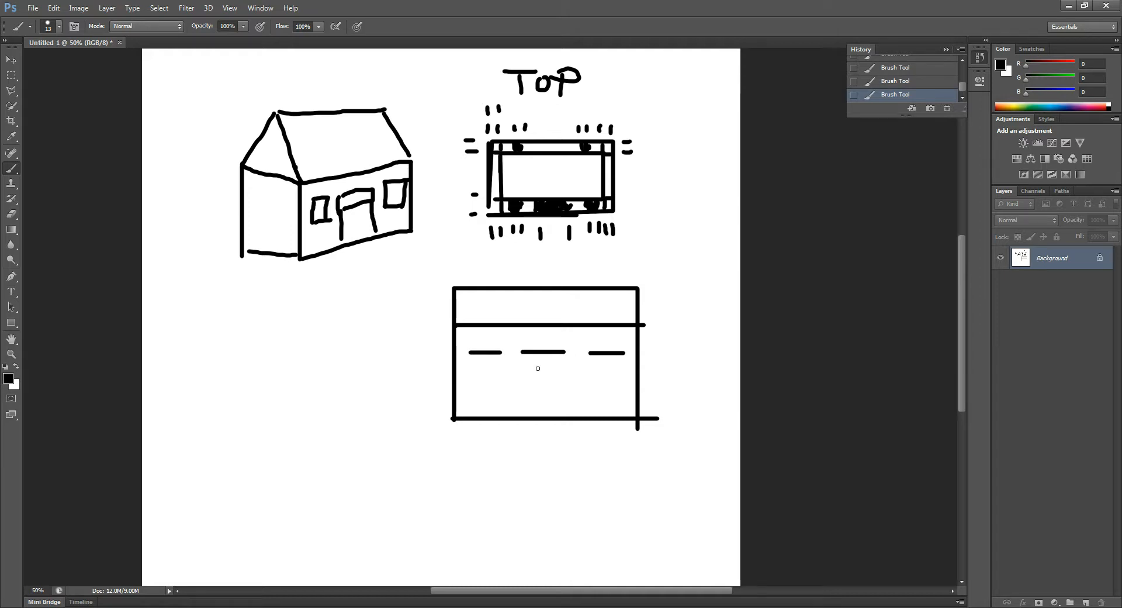
pyautogui.keyDown('shift'); pyautogui.click(473, 380); pyautogui.keyUp('shift')
pyautogui.hotkey('ctrl', 'z')
pyautogui.moveTo(471, 380); pyautogui.dragTo(504, 380)
pyautogui.moveTo(589, 379)
pyautogui.mouseDown()
pyautogui.moveTo(623, 374)
pyautogui.moveTo(623, 384)
pyautogui.mouseUp()
pyautogui.moveTo(593, 351)
pyautogui.mouseDown()
pyautogui.moveTo(594, 380)
pyautogui.moveTo(562, 400)
pyautogui.moveTo(563, 419)
pyautogui.mouseUp()
pyautogui.moveTo(522, 351)
pyautogui.mouseDown()
pyautogui.moveTo(521, 418)
pyautogui.moveTo(504, 357)
pyautogui.moveTo(504, 383)
pyautogui.moveTo(471, 382)
pyautogui.mouseUp()
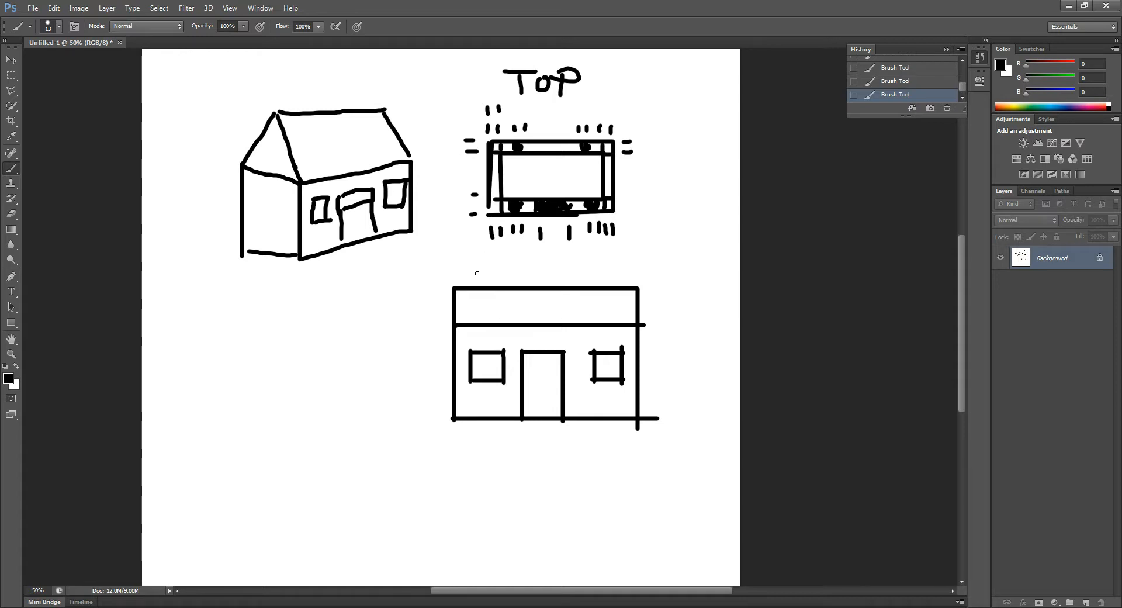
pyautogui.moveTo(474, 277); pyautogui.dragTo(492, 267)
pyautogui.moveTo(479, 274)
pyautogui.mouseDown()
pyautogui.moveTo(518, 284)
pyautogui.moveTo(534, 263)
pyautogui.moveTo(554, 281)
pyautogui.moveTo(571, 263)
pyautogui.moveTo(598, 264)
pyautogui.moveTo(592, 284)
pyautogui.mouseUp()
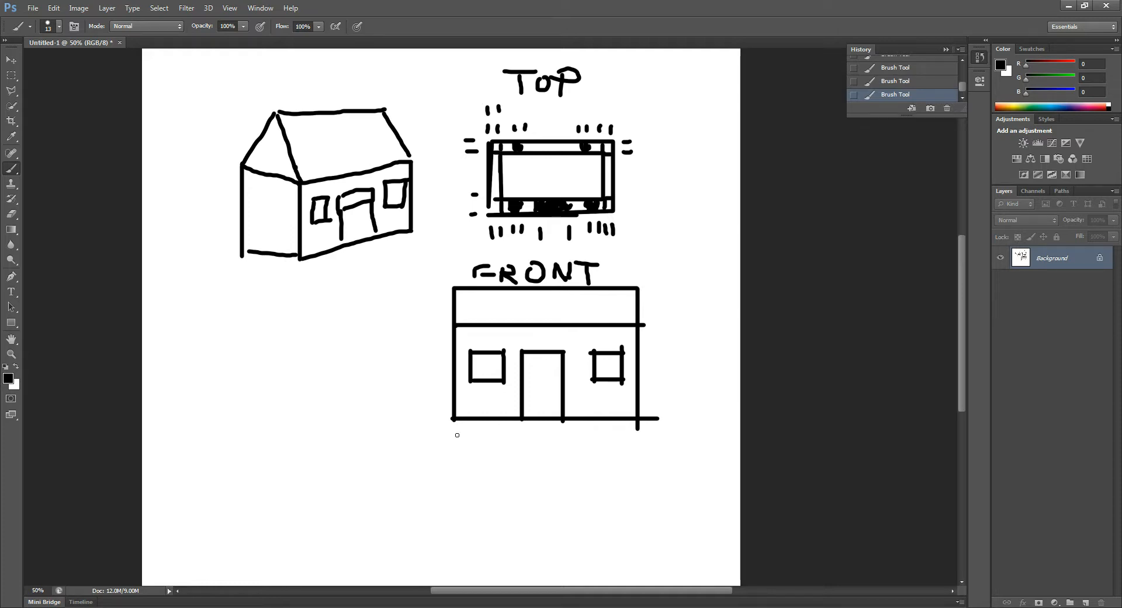
# Step: Draw division tick marks below and beside the front view, lined up with the wall, window, door and roof edges
pyautogui.moveTo(457, 435); pyautogui.dragTo(455, 444)
pyautogui.moveTo(641, 441); pyautogui.dragTo(643, 457)
pyautogui.moveTo(457, 434)
pyautogui.mouseDown()
pyautogui.moveTo(457, 451)
pyautogui.moveTo(623, 448)
pyautogui.mouseUp()
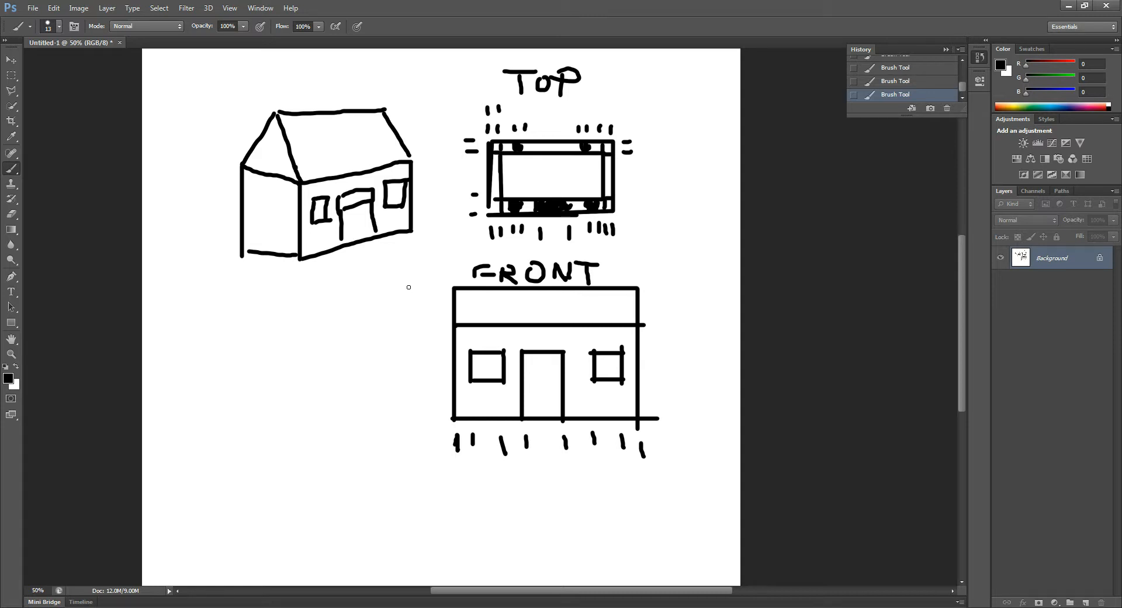
pyautogui.moveTo(422, 321); pyautogui.dragTo(426, 322)
pyautogui.moveTo(428, 423); pyautogui.dragTo(429, 422)
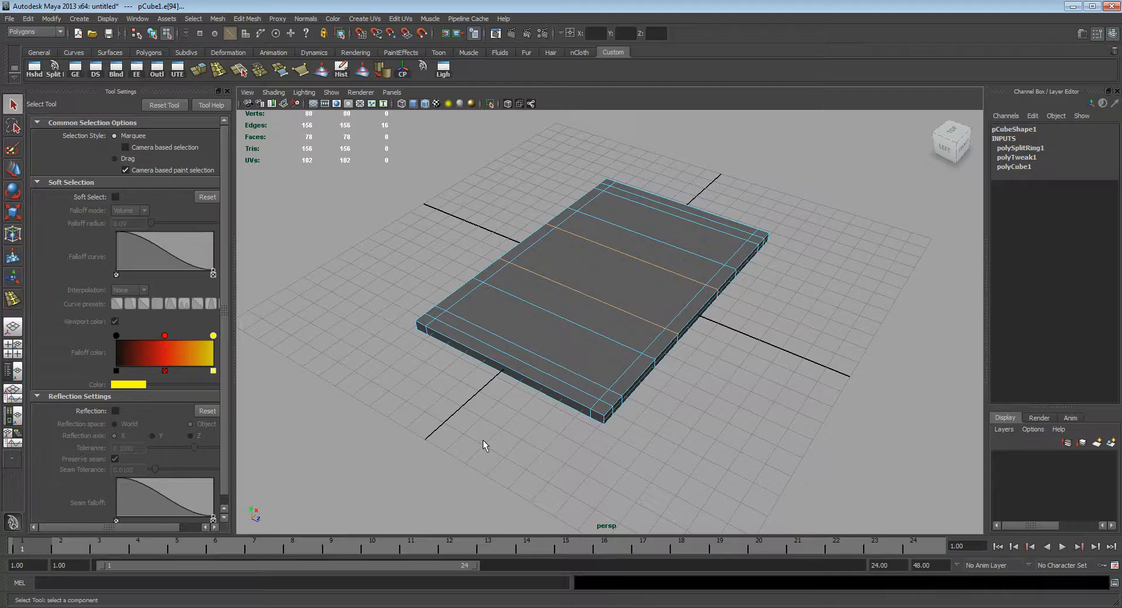
# Step: Switch to Maya and select the slab's top border faces along the back wall, from corner to corner
pyautogui.moveTo(458, 298); pyautogui.dragTo(467, 320, button='right')
pyautogui.keyDown('alt'); pyautogui.moveTo(518, 297); pyautogui.dragTo(533, 316, button='middle'); pyautogui.keyUp('alt')
pyautogui.keyDown('alt'); pyautogui.moveTo(533, 316); pyautogui.dragTo(534, 338); pyautogui.keyUp('alt')
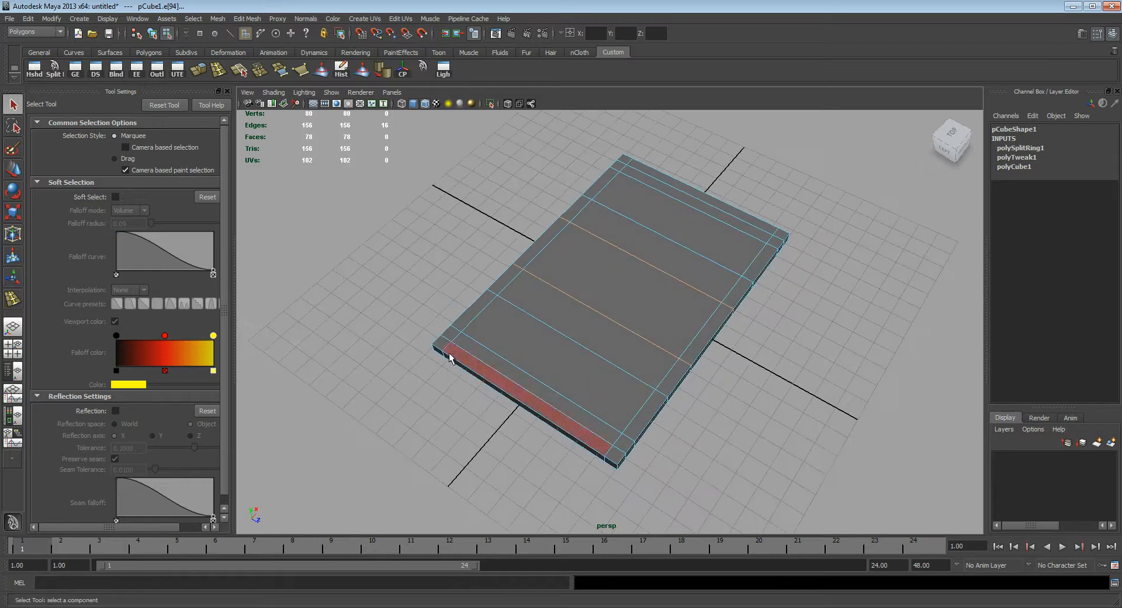
pyautogui.click(441, 346)
pyautogui.keyDown('shift'); pyautogui.click(451, 334); pyautogui.keyUp('shift')
pyautogui.keyDown('shift'); pyautogui.click(469, 316); pyautogui.keyUp('shift')
pyautogui.keyDown('shift'); pyautogui.click(502, 283); pyautogui.keyUp('shift')
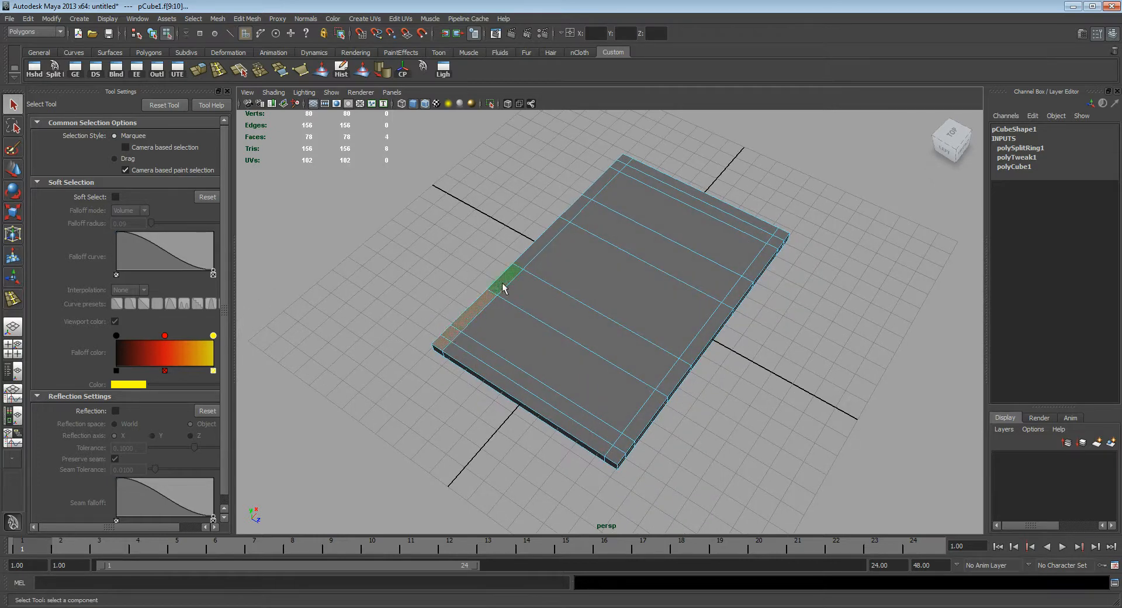
pyautogui.keyDown('shift'); pyautogui.click(538, 246); pyautogui.keyUp('shift')
pyautogui.keyDown('shift'); pyautogui.click(573, 211); pyautogui.keyUp('shift')
pyautogui.keyDown('shift'); pyautogui.click(596, 182); pyautogui.keyUp('shift')
pyautogui.keyDown('shift'); pyautogui.click(618, 169); pyautogui.keyUp('shift')
pyautogui.keyDown('shift'); pyautogui.click(624, 165); pyautogui.keyUp('shift')
# Step: Add the top border faces of both end walls and the front wall to the selection, leaving out the doorway face
pyautogui.keyDown('shift'); pyautogui.click(698, 193); pyautogui.keyUp('shift')
pyautogui.keyDown('shift'); pyautogui.click(782, 236); pyautogui.keyUp('shift')
pyautogui.keyDown('shift'); pyautogui.click(766, 257); pyautogui.keyUp('shift')
pyautogui.keyDown('shift'); pyautogui.click(751, 280); pyautogui.keyUp('shift')
pyautogui.keyDown('shift'); pyautogui.click(734, 300); pyautogui.keyUp('shift')
pyautogui.keyDown('shift'); pyautogui.click(717, 321); pyautogui.keyUp('shift')
pyautogui.keyDown('shift'); pyautogui.click(672, 380); pyautogui.keyUp('shift')
pyautogui.keyDown('shift'); pyautogui.click(648, 404); pyautogui.keyUp('shift')
pyautogui.keyDown('shift'); pyautogui.click(620, 443); pyautogui.keyUp('shift')
pyautogui.keyDown('shift'); pyautogui.click(621, 442); pyautogui.keyUp('shift')
pyautogui.keyDown('shift'); pyautogui.click(602, 451); pyautogui.keyUp('shift')
pyautogui.keyDown('alt'); pyautogui.moveTo(854, 423); pyautogui.dragTo(702, 353); pyautogui.keyUp('alt')
pyautogui.keyDown('shift'); pyautogui.click(681, 367); pyautogui.keyUp('shift')
# Step: Extrude the selected border faces upward by 2.642 to raise the walls to windowsill height around the open doorway
pyautogui.keyDown('alt'); pyautogui.moveTo(691, 404); pyautogui.dragTo(740, 384); pyautogui.keyUp('alt')
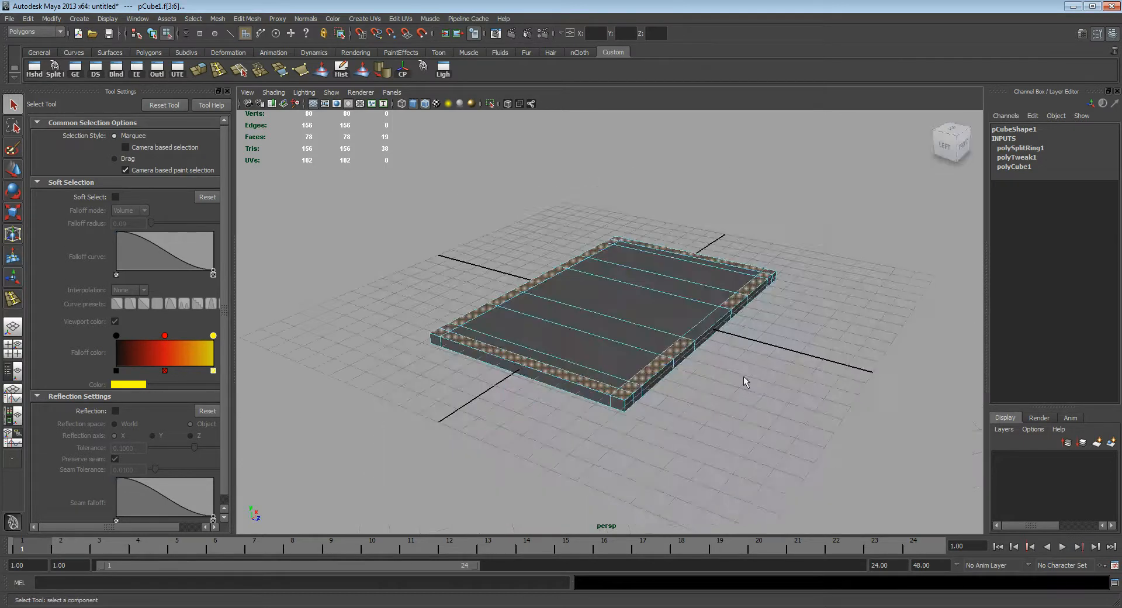
pyautogui.keyDown('alt'); pyautogui.moveTo(740, 384); pyautogui.dragTo(737, 393, button='middle'); pyautogui.keyUp('alt')
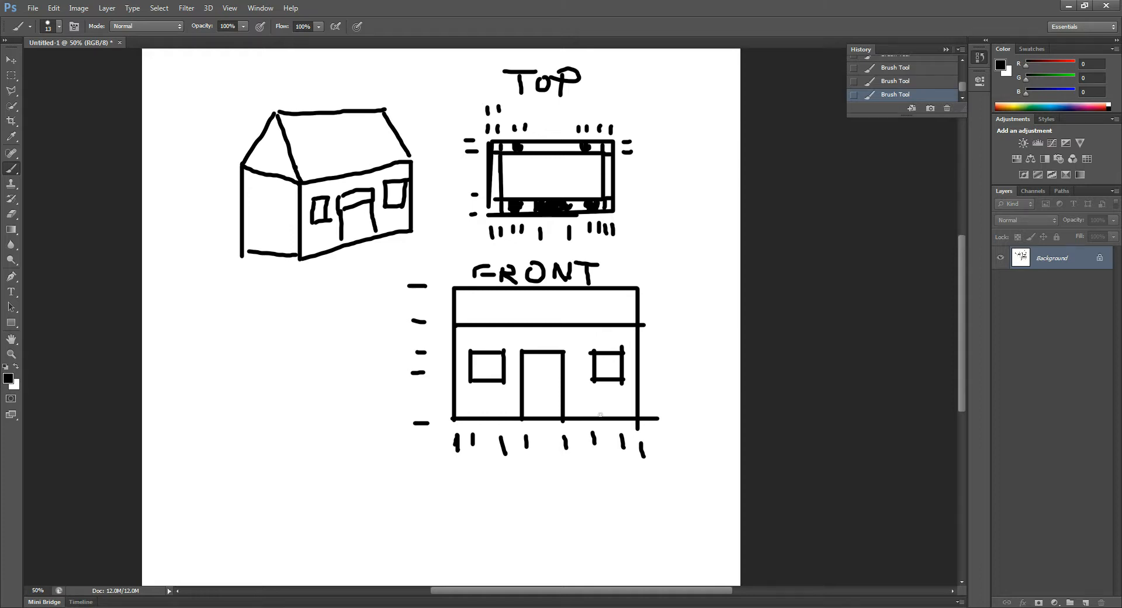
pyautogui.click(640, 607)
pyautogui.click(642, 598)
pyautogui.keyDown('alt'); pyautogui.moveTo(651, 341); pyautogui.dragTo(612, 377); pyautogui.keyUp('alt')
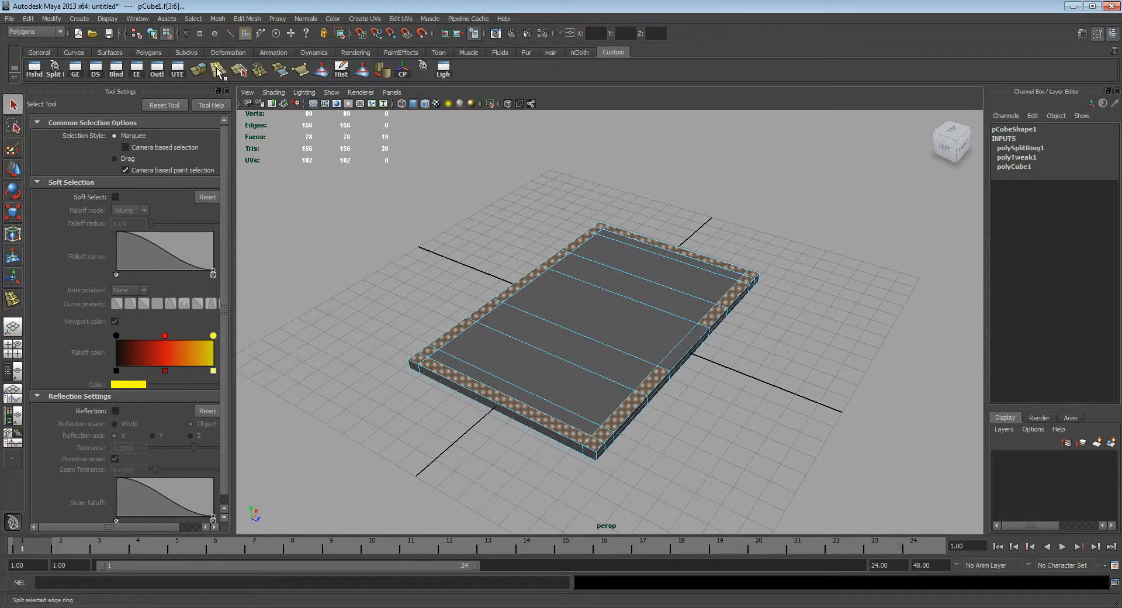
pyautogui.click(247, 19)
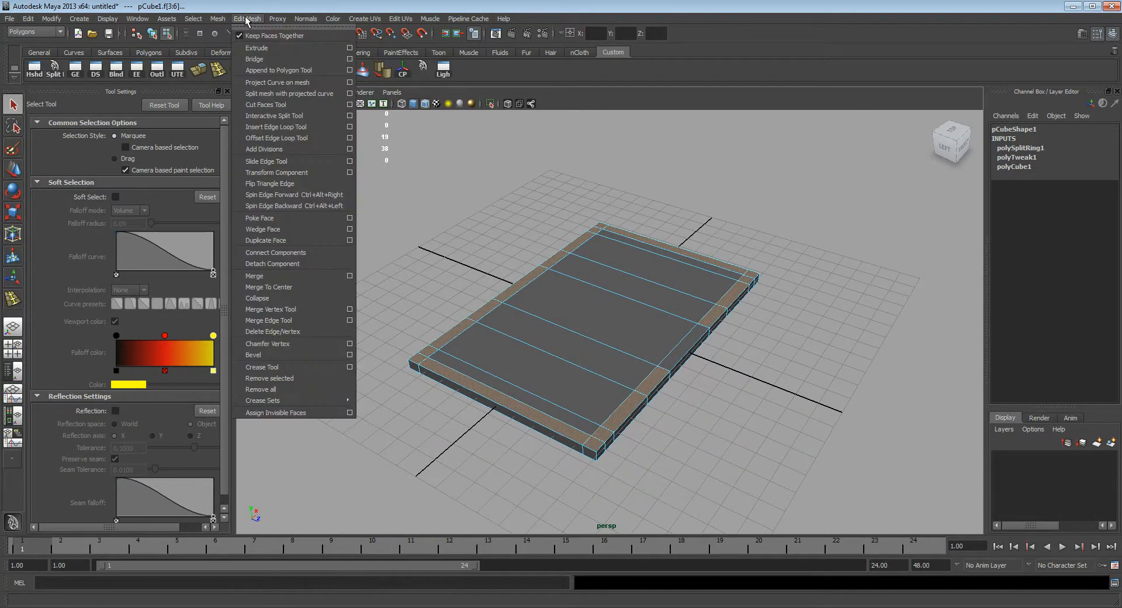
pyautogui.click(257, 48)
pyautogui.keyDown('alt'); pyautogui.moveTo(564, 321); pyautogui.dragTo(569, 258); pyautogui.keyUp('alt')
pyautogui.hotkey('ctrl', 'z')
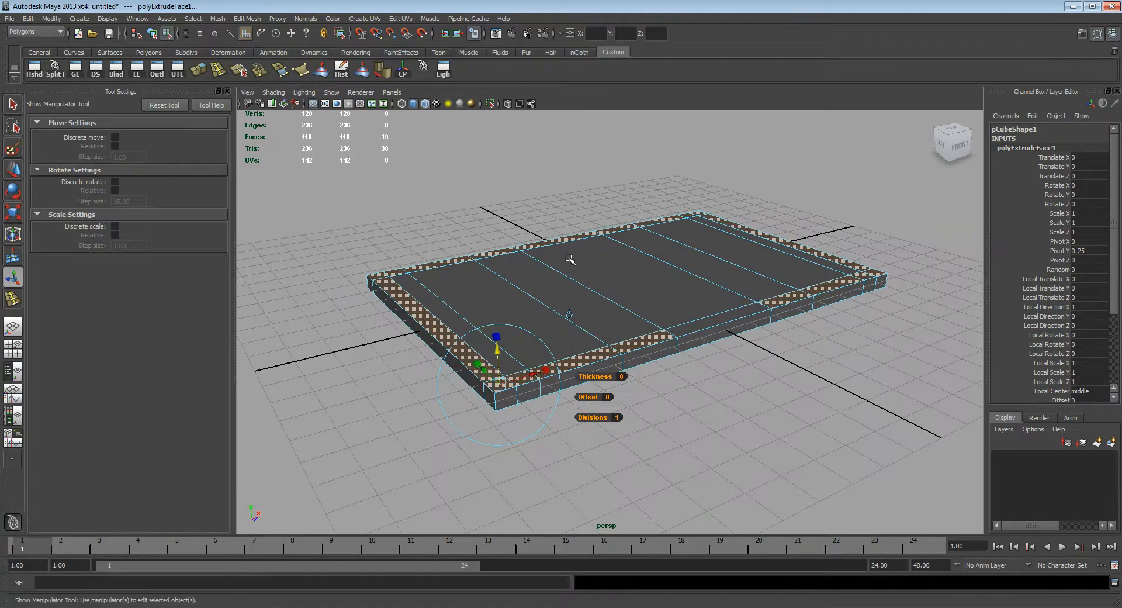
pyautogui.moveTo(497, 354); pyautogui.dragTo(497, 305)
pyautogui.hotkey('ctrl', 'z')
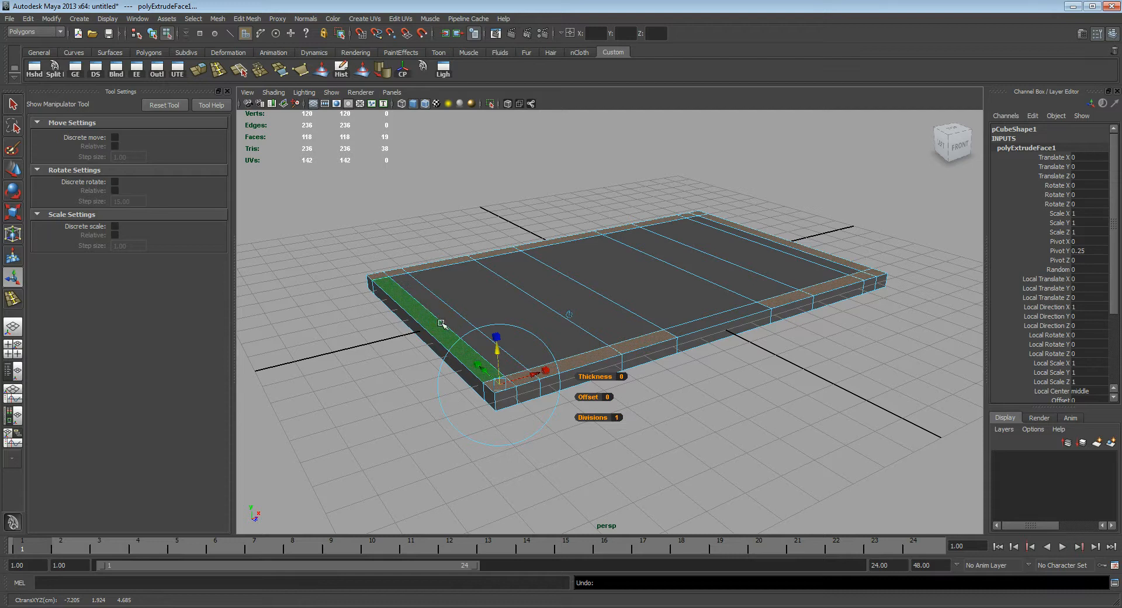
pyautogui.keyDown('alt'); pyautogui.moveTo(454, 312); pyautogui.dragTo(593, 277); pyautogui.keyUp('alt')
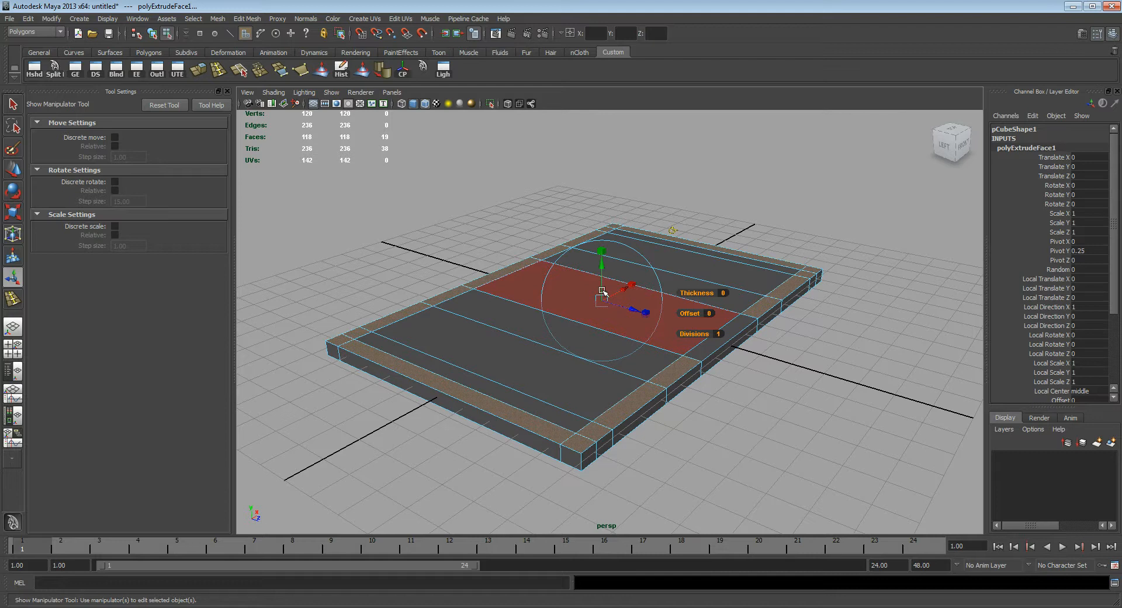
pyautogui.keyDown('alt'); pyautogui.moveTo(606, 302); pyautogui.dragTo(616, 212); pyautogui.keyUp('alt')
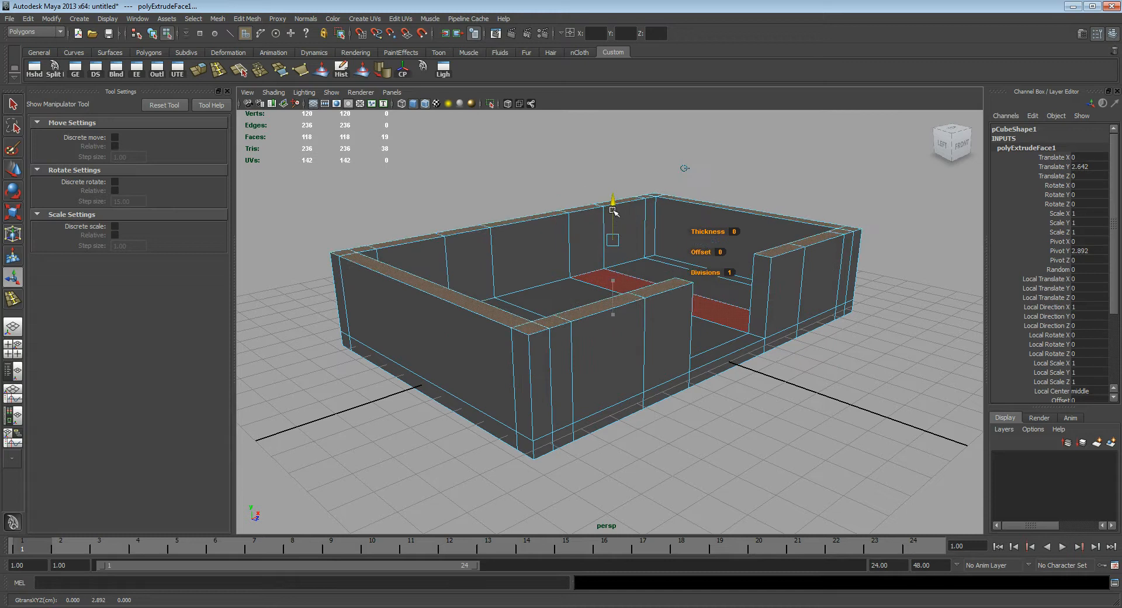
# Step: Check the front-view sketch and deselect the four wall-top faces at the front and back window positions
pyautogui.keyDown('alt'); pyautogui.moveTo(608, 304); pyautogui.dragTo(525, 438); pyautogui.keyUp('alt')
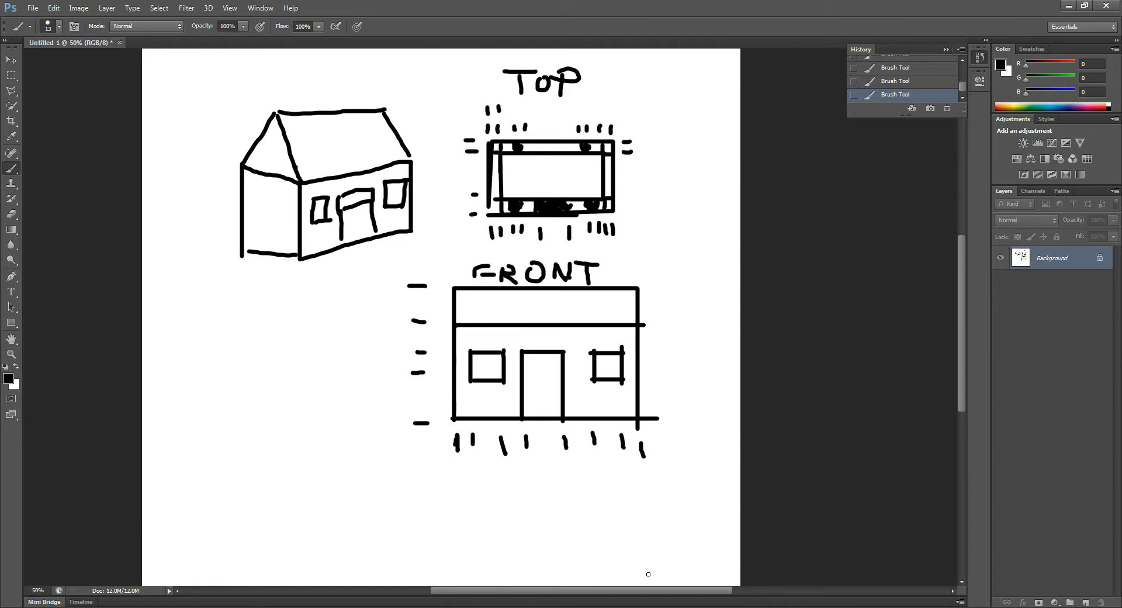
pyautogui.click(639, 607)
pyautogui.click(637, 595)
pyautogui.keyDown('alt'); pyautogui.moveTo(641, 399); pyautogui.dragTo(692, 431); pyautogui.keyUp('alt')
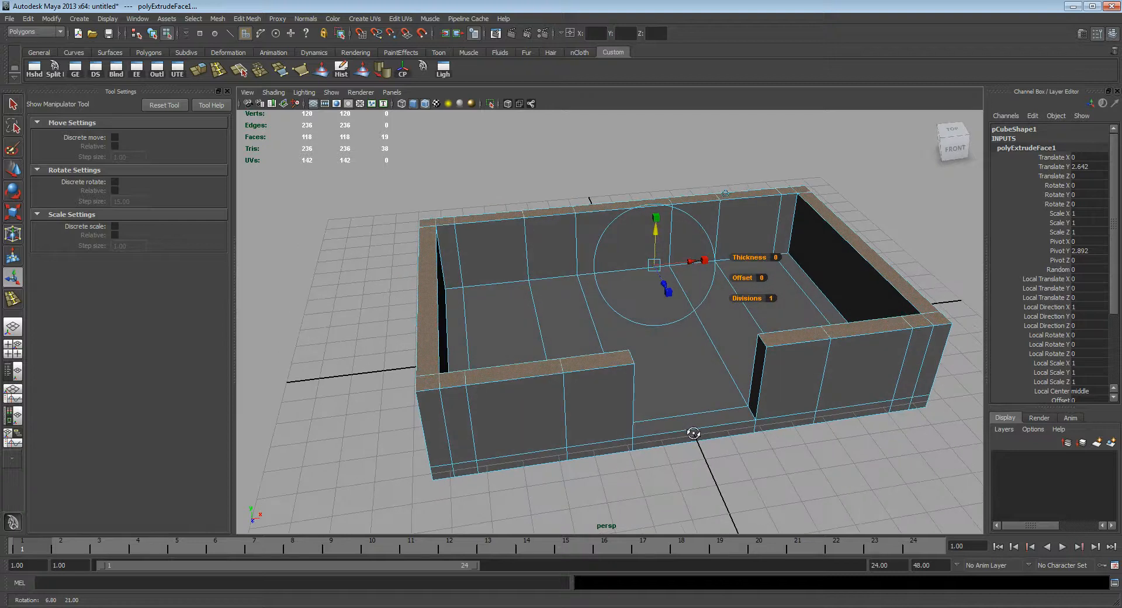
pyautogui.keyDown('ctrl'); pyautogui.click(529, 372); pyautogui.keyUp('ctrl')
pyautogui.keyDown('ctrl'); pyautogui.click(490, 216); pyautogui.keyUp('ctrl')
pyautogui.keyDown('ctrl'); pyautogui.click(743, 197); pyautogui.keyUp('ctrl')
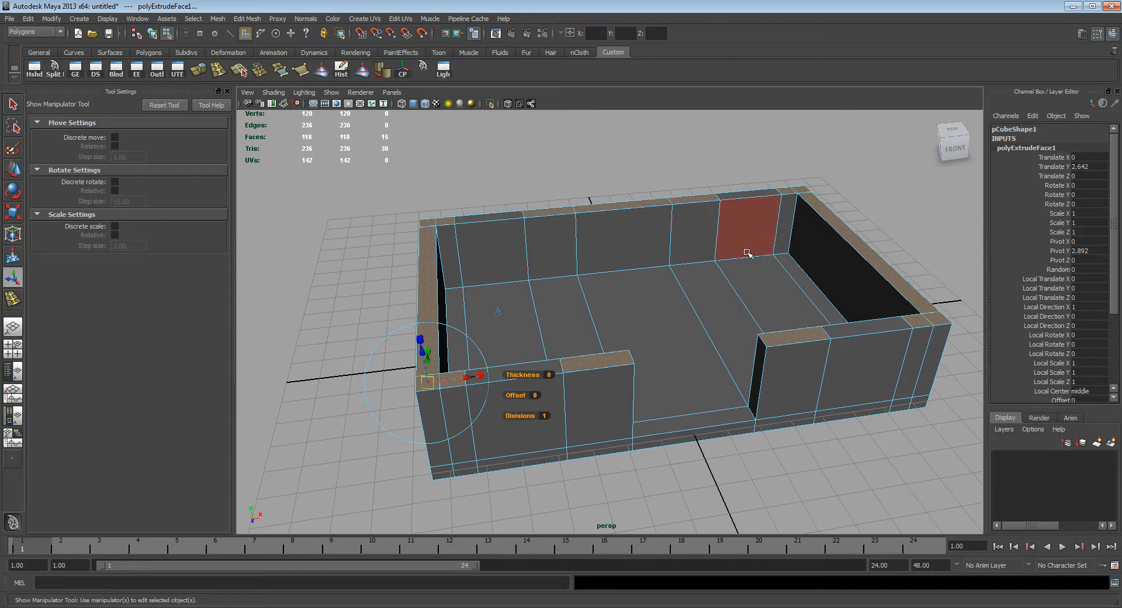
pyautogui.keyDown('alt'); pyautogui.moveTo(556, 282); pyautogui.dragTo(558, 257); pyautogui.keyUp('alt')
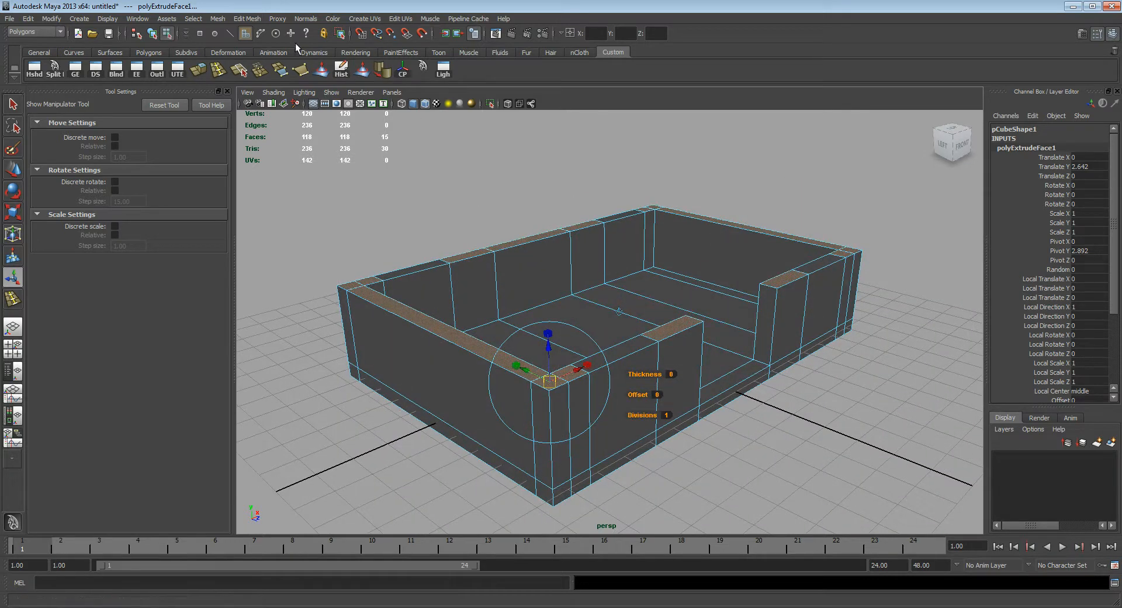
# Step: Extrude the remaining wall-top faces upward by 2.133 to form the window openings, comparing the height with the sketch
pyautogui.click(256, 21)
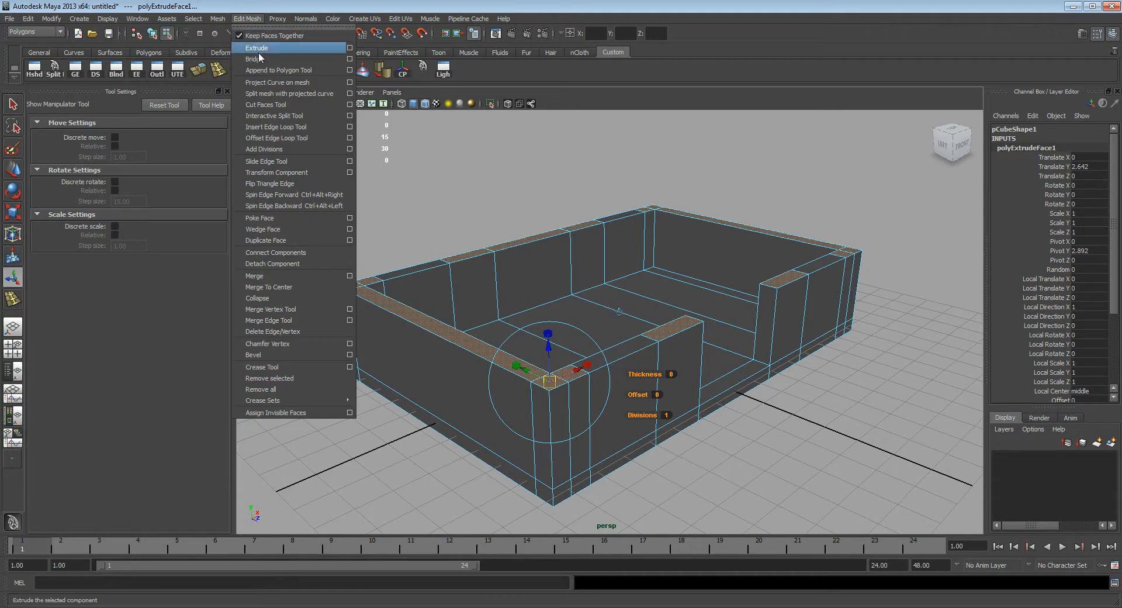
pyautogui.click(290, 49)
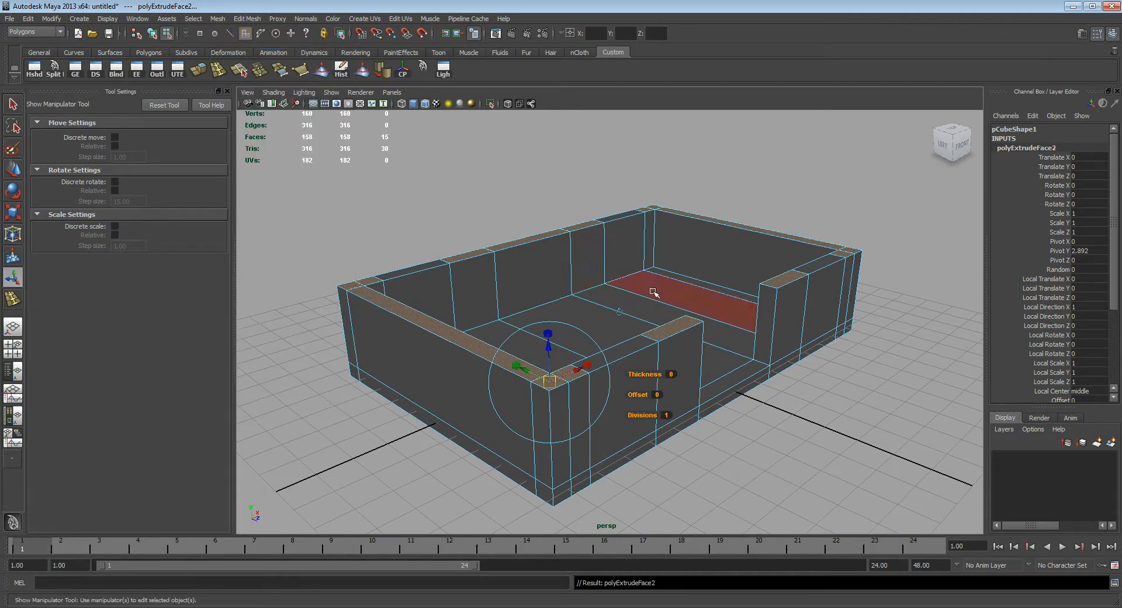
pyautogui.moveTo(621, 237); pyautogui.dragTo(611, 169)
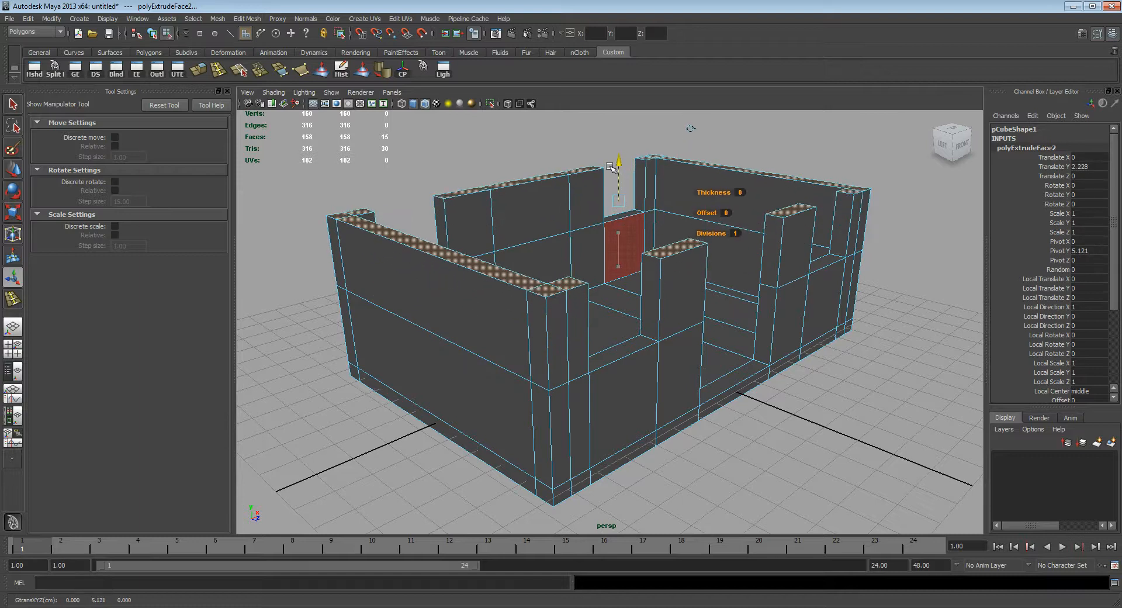
pyautogui.keyDown('alt'); pyautogui.moveTo(669, 257); pyautogui.dragTo(626, 223); pyautogui.keyUp('alt')
pyautogui.moveTo(650, 174); pyautogui.dragTo(650, 178)
pyautogui.hotkey('alt', 'Tab')
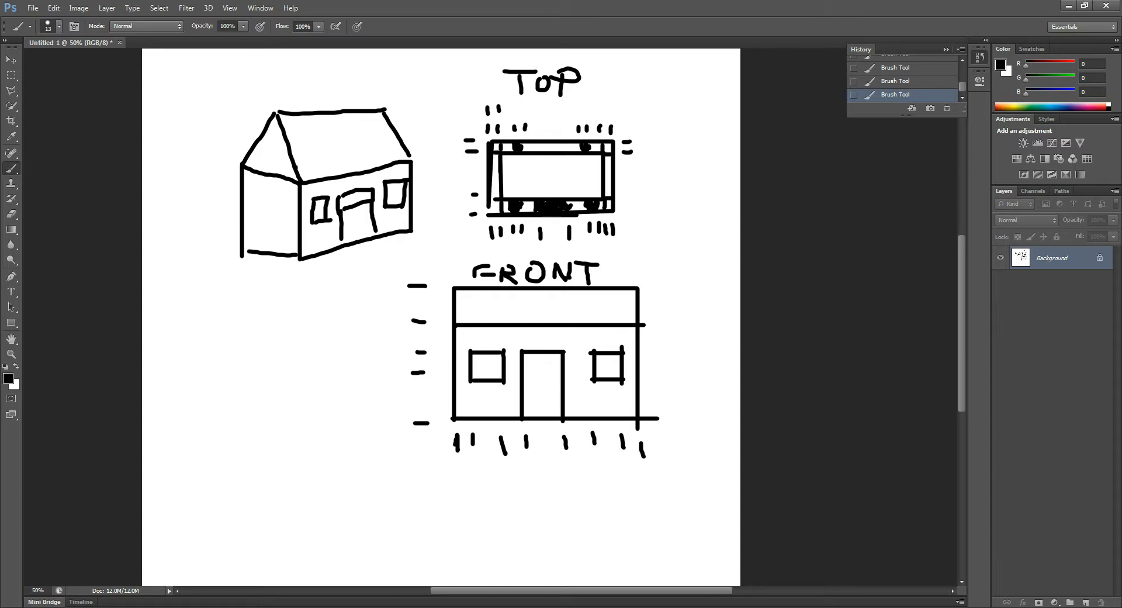
pyautogui.hotkey('alt', 'Tab')
pyautogui.keyDown('alt'); pyautogui.moveTo(566, 341); pyautogui.dragTo(514, 375); pyautogui.keyUp('alt')
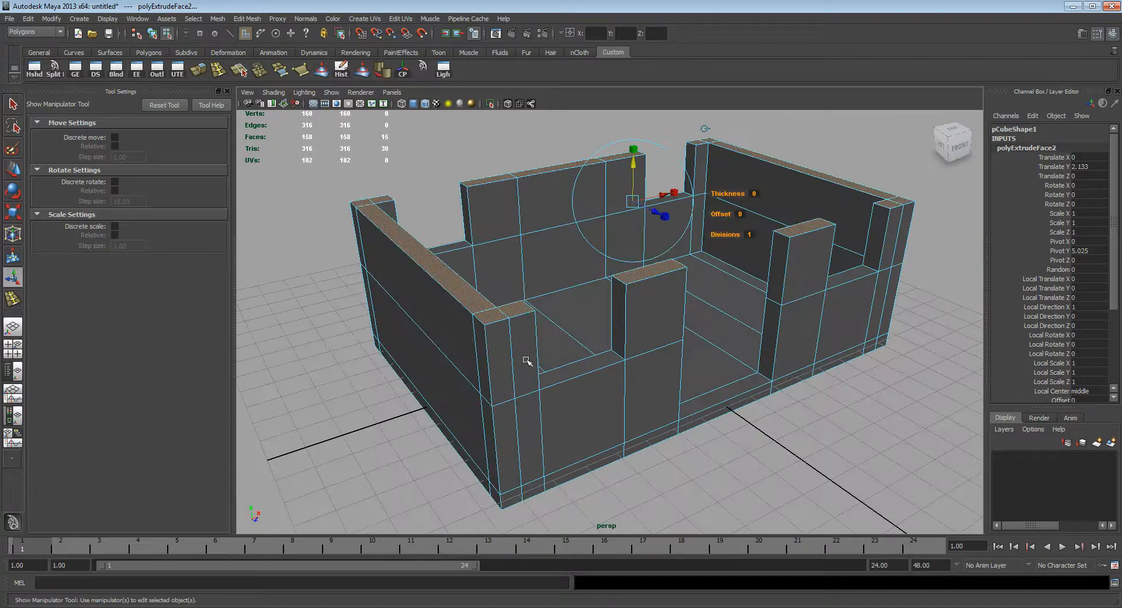
# Step: Extrude the same wall-top faces upward by 1.502 to add the wall section above the windows and door
pyautogui.keyDown('alt'); pyautogui.moveTo(471, 214); pyautogui.dragTo(482, 245, button='middle'); pyautogui.keyUp('alt')
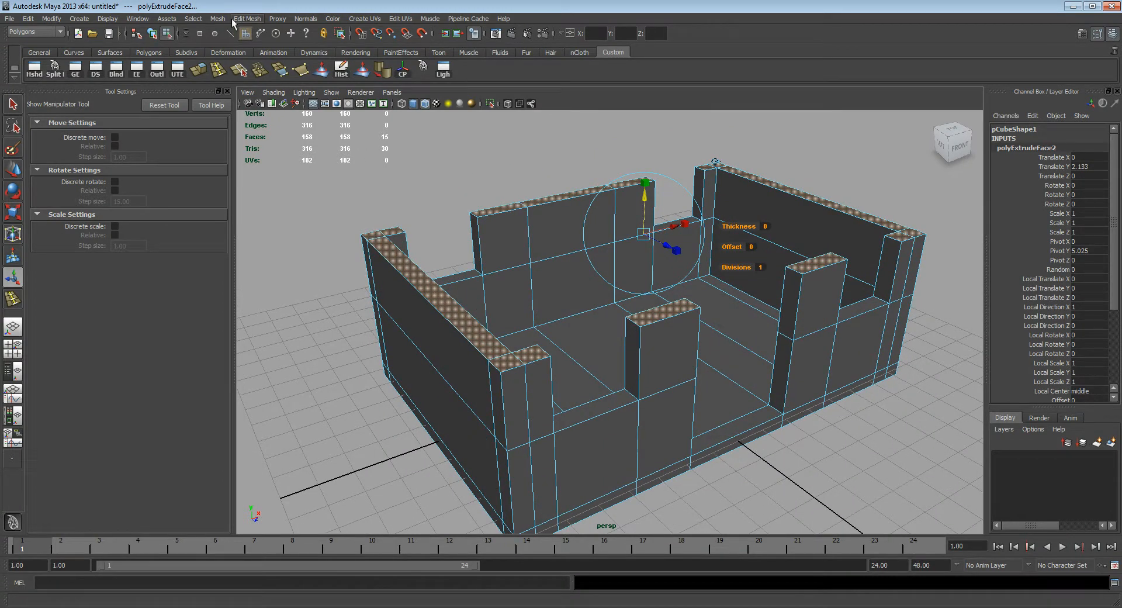
pyautogui.click(252, 19)
pyautogui.click(260, 49)
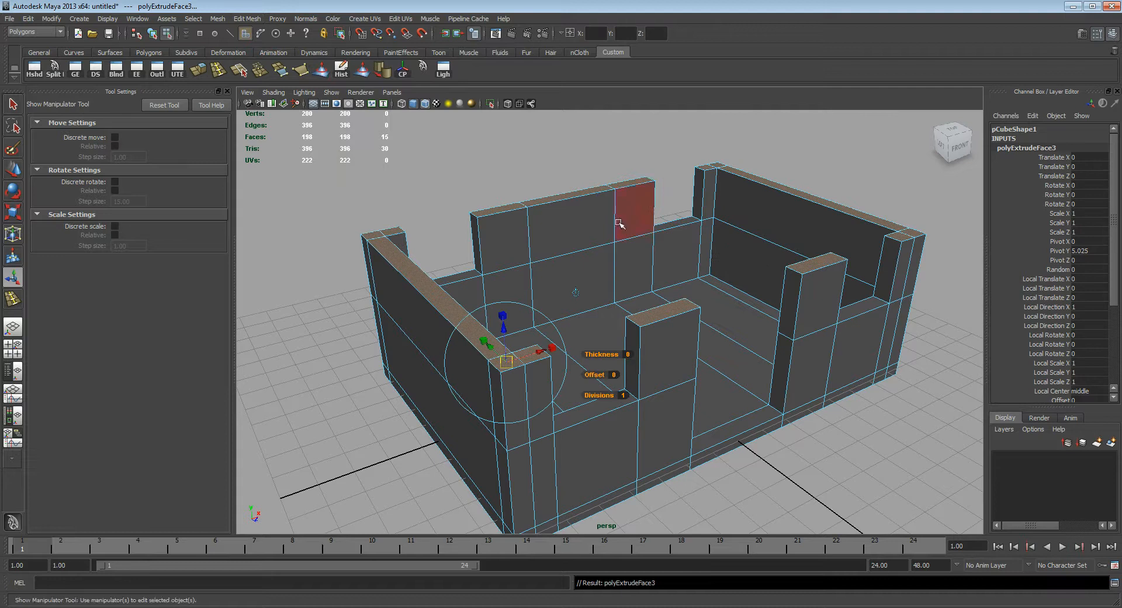
pyautogui.moveTo(644, 196); pyautogui.dragTo(640, 153)
pyautogui.keyDown('alt'); pyautogui.moveTo(742, 362); pyautogui.dragTo(670, 293); pyautogui.keyUp('alt')
pyautogui.keyDown('alt'); pyautogui.moveTo(800, 338); pyautogui.dragTo(626, 293); pyautogui.keyUp('alt')
pyautogui.press('q')
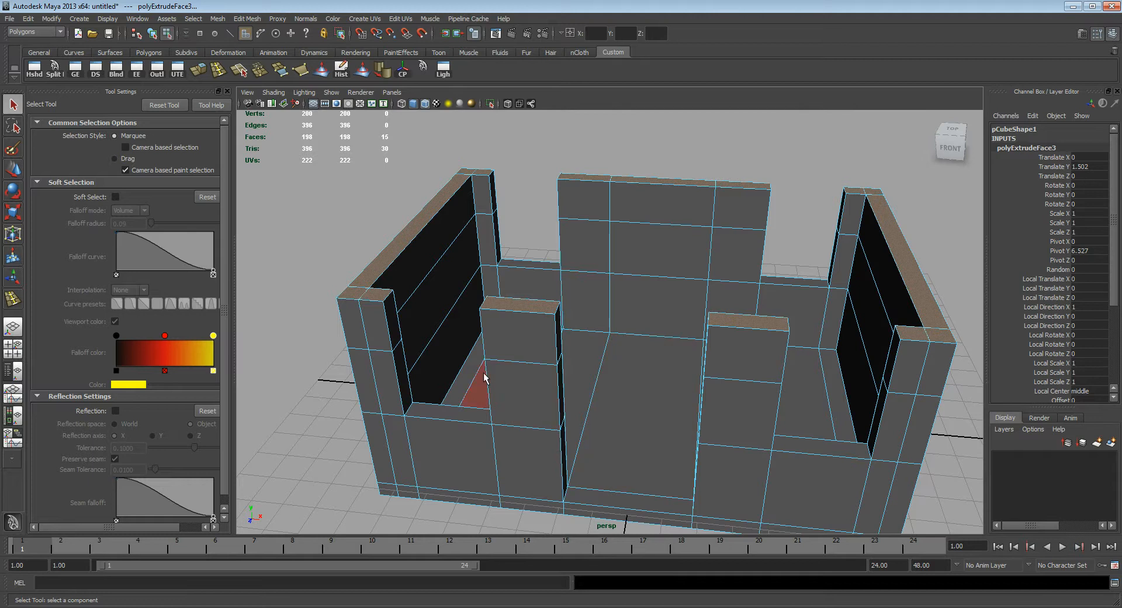
# Step: Inspect the gaps above the windows and doorway from several angles and compare them with the front-view sketch
pyautogui.keyDown('alt'); pyautogui.moveTo(431, 358); pyautogui.dragTo(476, 376); pyautogui.keyUp('alt')
pyautogui.keyDown('alt'); pyautogui.moveTo(429, 348); pyautogui.dragTo(455, 354, button='right'); pyautogui.keyUp('alt')
pyautogui.keyDown('alt'); pyautogui.moveTo(455, 354); pyautogui.dragTo(584, 356, button='middle'); pyautogui.keyUp('alt')
pyautogui.keyDown('alt'); pyautogui.moveTo(585, 356); pyautogui.dragTo(666, 334); pyautogui.keyUp('alt')
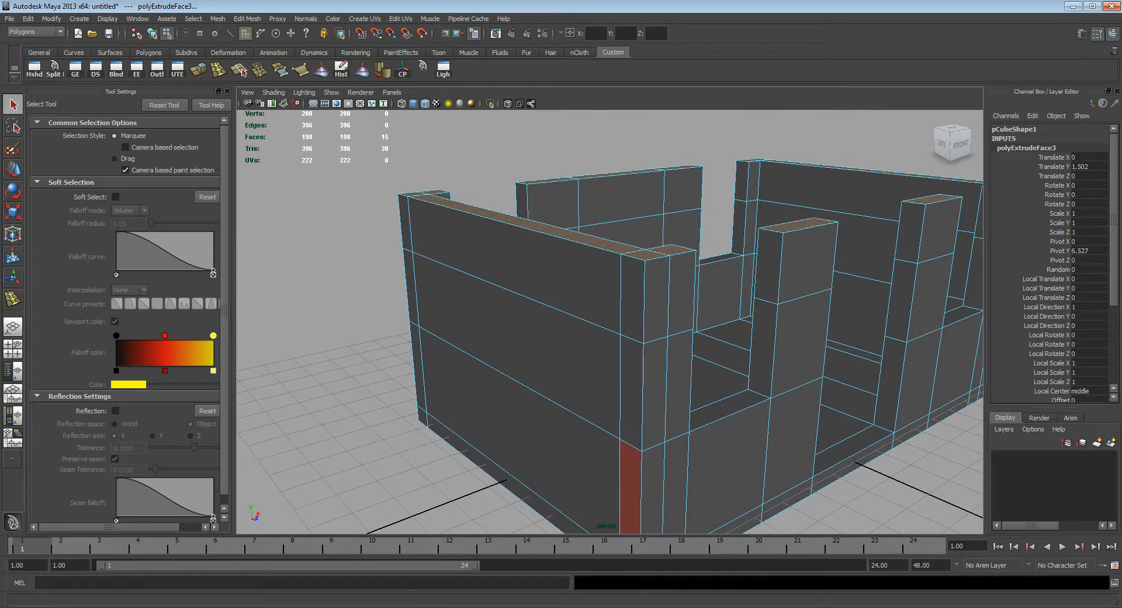
pyautogui.hotkey('alt', 'Tab')
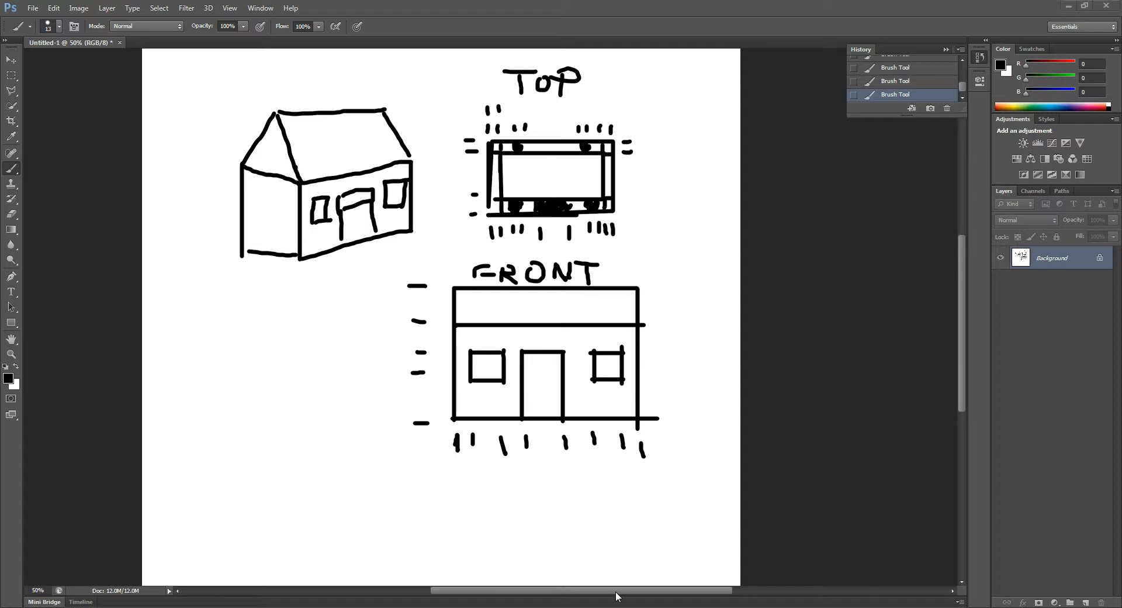
pyautogui.hotkey('alt', 'Tab')
pyautogui.moveTo(668, 322)
pyautogui.keyDown('alt'); pyautogui.mouseDown()
pyautogui.moveTo(601, 320)
pyautogui.moveTo(556, 311)
pyautogui.moveTo(556, 301)
pyautogui.moveTo(546, 310)
pyautogui.moveTo(671, 318)
pyautogui.mouseUp(); pyautogui.keyUp('alt')
# Step: Select the facing side faces of the uppermost wall segments on both sides of every window and the doorway, and delete them
pyautogui.click(495, 275)
pyautogui.keyDown('shift'); pyautogui.click(801, 242); pyautogui.keyUp('shift')
pyautogui.keyDown('alt'); pyautogui.moveTo(816, 255); pyautogui.dragTo(734, 283); pyautogui.keyUp('alt')
pyautogui.keyDown('shift'); pyautogui.click(623, 293); pyautogui.keyUp('shift')
pyautogui.keyDown('shift'); pyautogui.click(792, 247); pyautogui.keyUp('shift')
pyautogui.keyDown('shift'); pyautogui.click(581, 257); pyautogui.keyUp('shift')
pyautogui.keyDown('alt'); pyautogui.moveTo(581, 257); pyautogui.dragTo(402, 258); pyautogui.keyUp('alt')
pyautogui.keyDown('shift'); pyautogui.click(803, 256); pyautogui.keyUp('shift')
pyautogui.keyDown('shift'); pyautogui.click(395, 260); pyautogui.keyUp('shift')
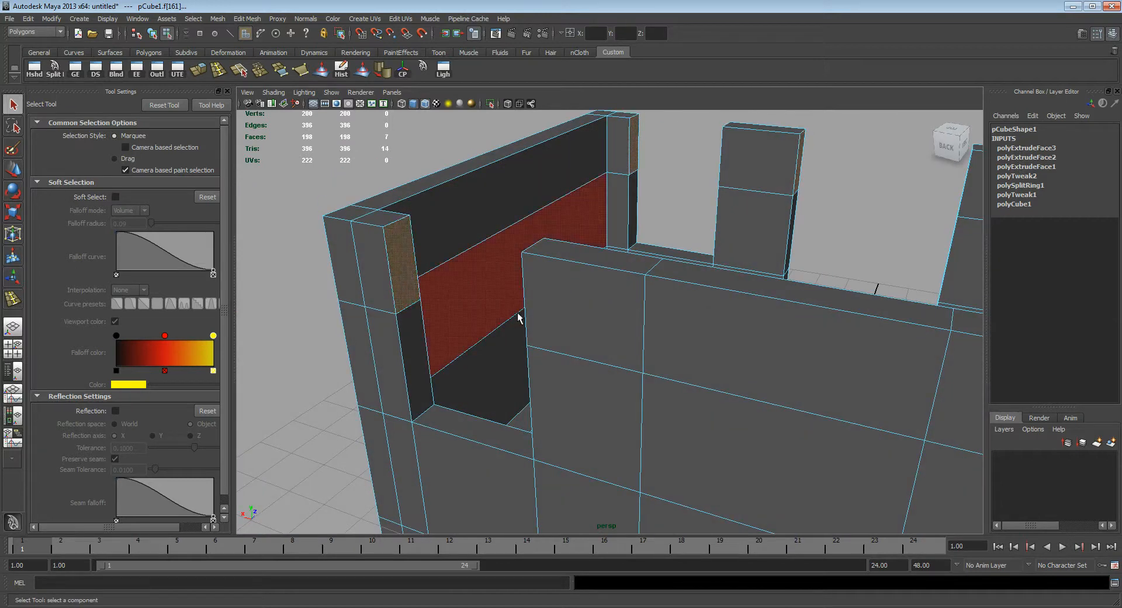
pyautogui.keyDown('alt'); pyautogui.moveTo(518, 316); pyautogui.dragTo(772, 255); pyautogui.keyUp('alt')
pyautogui.keyDown('shift'); pyautogui.click(772, 252); pyautogui.keyUp('shift')
pyautogui.keyDown('alt'); pyautogui.moveTo(865, 284); pyautogui.dragTo(796, 296); pyautogui.keyUp('alt')
pyautogui.keyDown('alt'); pyautogui.moveTo(797, 296); pyautogui.dragTo(523, 249, button='middle'); pyautogui.keyUp('alt')
pyautogui.keyDown('alt'); pyautogui.moveTo(523, 248); pyautogui.dragTo(463, 251, button='right'); pyautogui.keyUp('alt')
pyautogui.keyDown('shift'); pyautogui.click(471, 247); pyautogui.keyUp('shift')
pyautogui.keyDown('alt'); pyautogui.moveTo(471, 246); pyautogui.dragTo(589, 285); pyautogui.keyUp('alt')
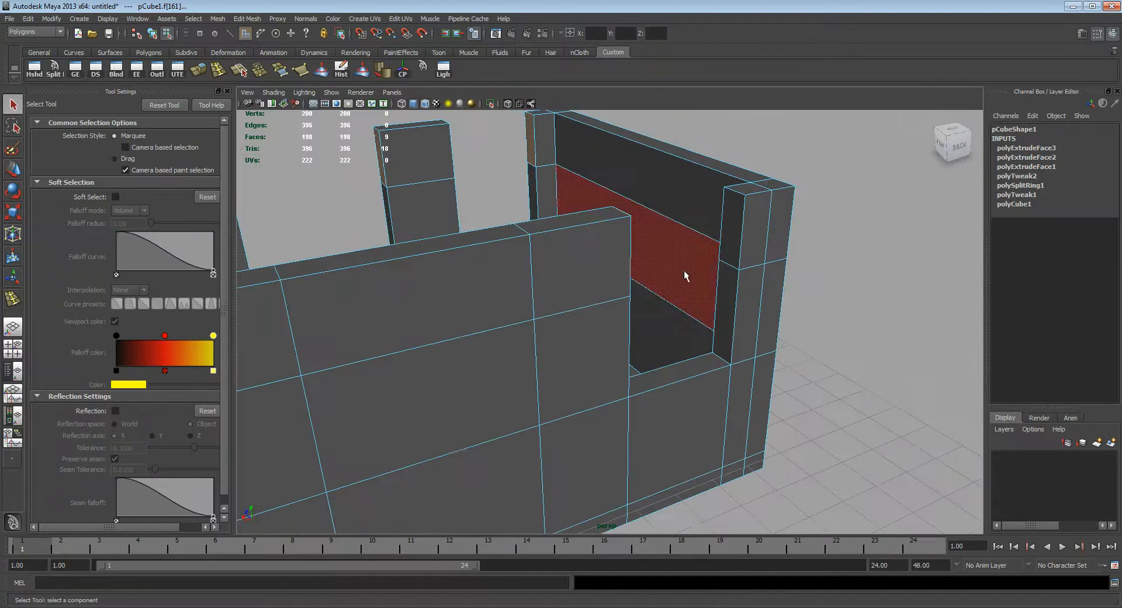
pyautogui.keyDown('shift'); pyautogui.click(727, 257); pyautogui.keyUp('shift')
pyautogui.keyDown('alt'); pyautogui.moveTo(727, 257); pyautogui.dragTo(879, 343); pyautogui.keyUp('alt')
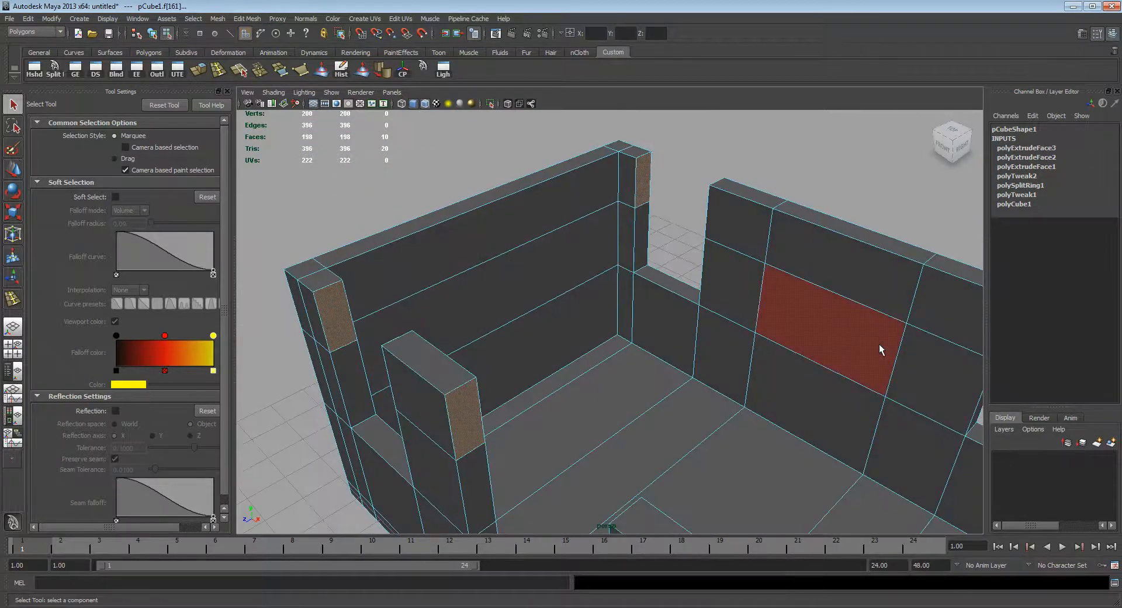
pyautogui.press('Delete')
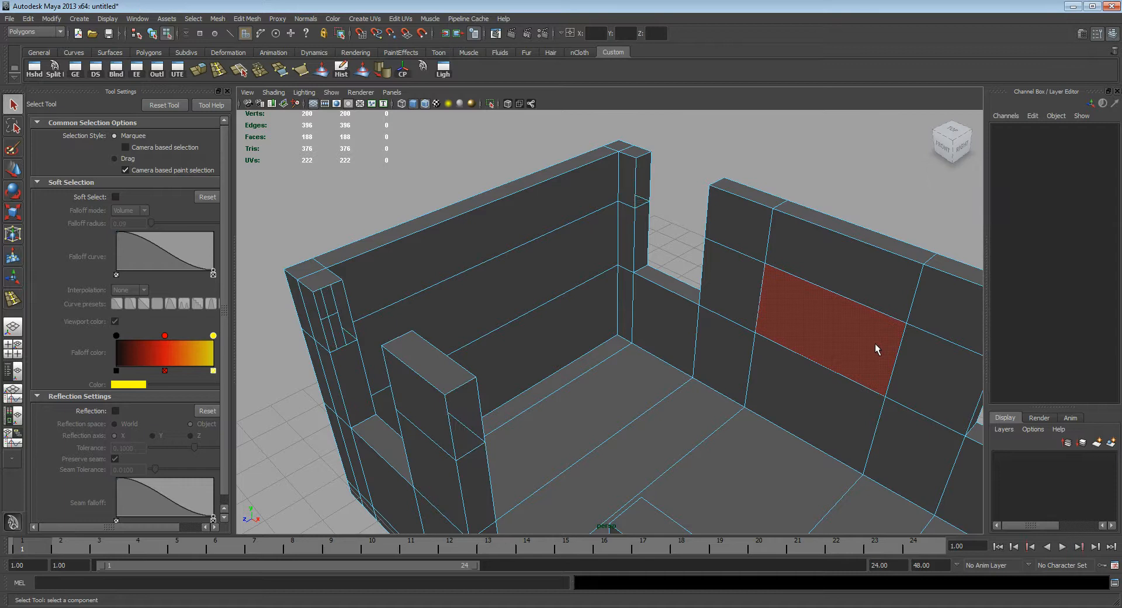
# Step: Examine the holes left by the deleted side faces and their border edges at the corner beside the front window
pyautogui.keyDown('alt'); pyautogui.moveTo(643, 249); pyautogui.dragTo(590, 368, button='right'); pyautogui.keyUp('alt')
pyautogui.keyDown('alt'); pyautogui.moveTo(590, 368); pyautogui.dragTo(659, 339); pyautogui.keyUp('alt')
pyautogui.keyDown('alt'); pyautogui.moveTo(565, 317); pyautogui.dragTo(612, 329, button='middle'); pyautogui.keyUp('alt')
pyautogui.keyDown('alt'); pyautogui.moveTo(613, 329); pyautogui.dragTo(602, 342); pyautogui.keyUp('alt')
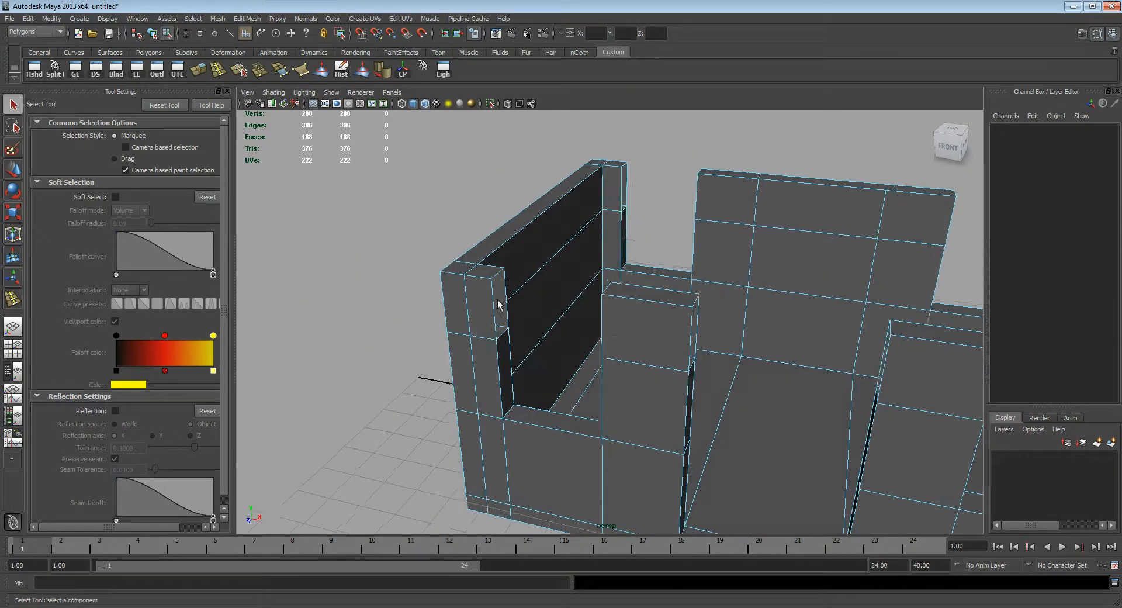
pyautogui.keyDown('alt'); pyautogui.moveTo(514, 342); pyautogui.dragTo(570, 321, button='right'); pyautogui.keyUp('alt')
pyautogui.keyDown('alt'); pyautogui.moveTo(569, 320); pyautogui.dragTo(612, 320); pyautogui.keyUp('alt')
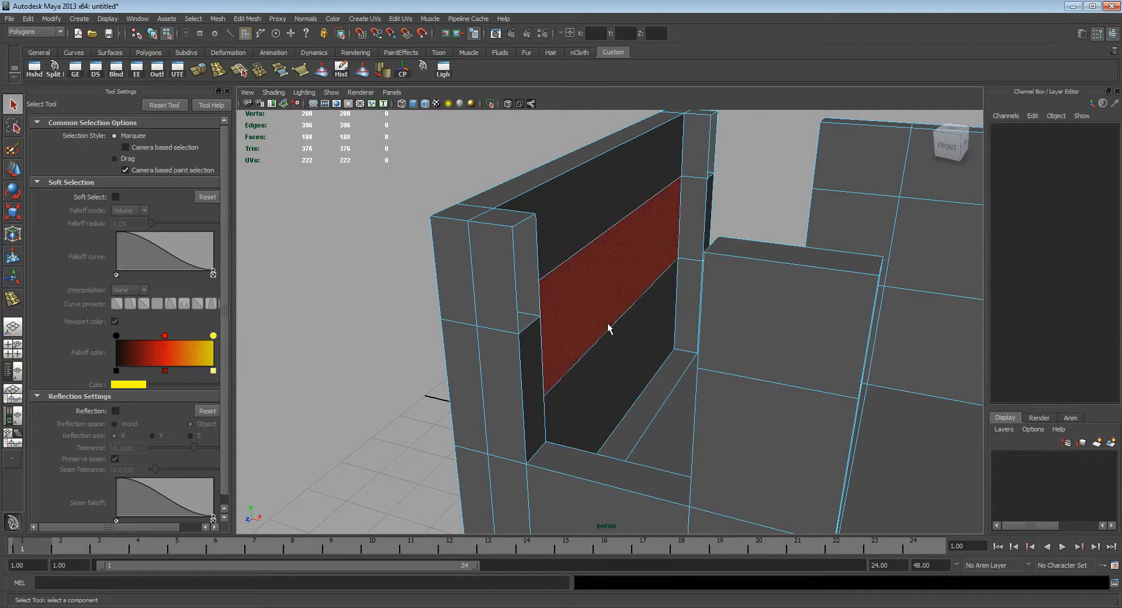
pyautogui.keyDown('alt'); pyautogui.moveTo(608, 323); pyautogui.dragTo(596, 320); pyautogui.keyUp('alt')
pyautogui.keyDown('alt'); pyautogui.moveTo(540, 309); pyautogui.dragTo(595, 313, button='right'); pyautogui.keyUp('alt')
pyautogui.keyDown('alt'); pyautogui.moveTo(595, 313); pyautogui.dragTo(546, 245); pyautogui.keyUp('alt')
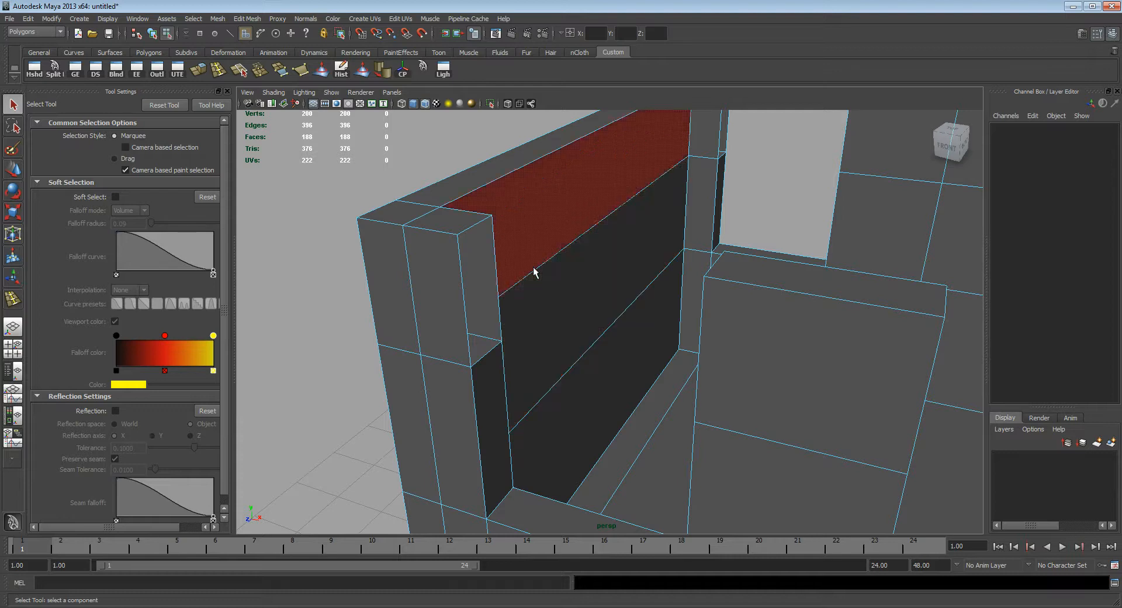
pyautogui.keyDown('alt'); pyautogui.moveTo(484, 284); pyautogui.dragTo(464, 307); pyautogui.keyUp('alt')
pyautogui.keyDown('alt'); pyautogui.moveTo(464, 307); pyautogui.dragTo(561, 294, button='middle'); pyautogui.keyUp('alt')
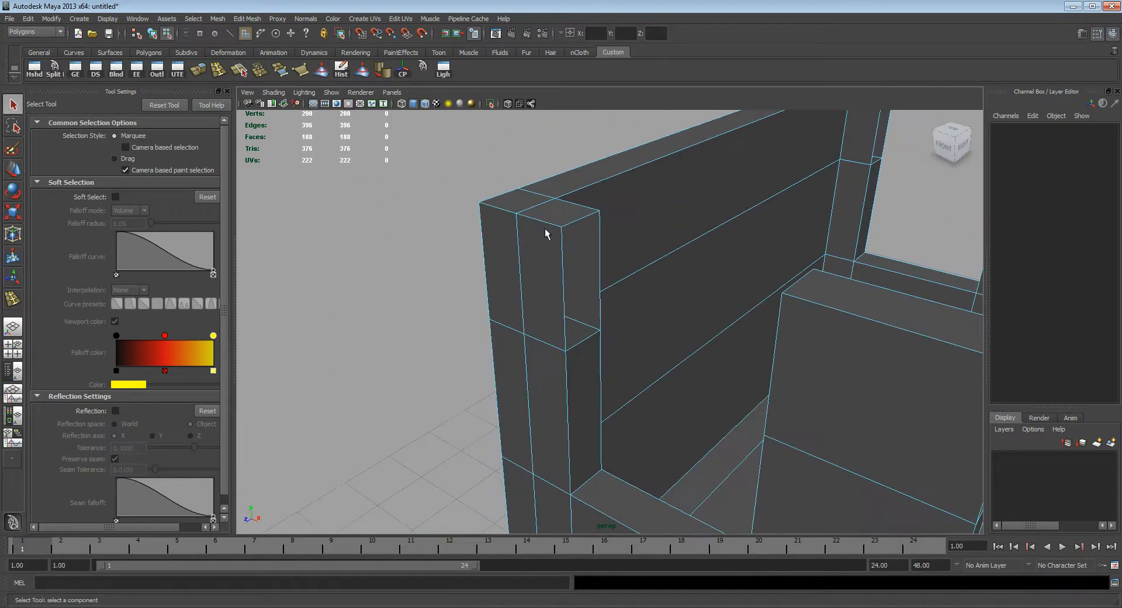
pyautogui.keyDown('alt'); pyautogui.moveTo(558, 269); pyautogui.dragTo(549, 270); pyautogui.keyUp('alt')
pyautogui.keyDown('alt'); pyautogui.moveTo(549, 270); pyautogui.dragTo(561, 300, button='right'); pyautogui.keyUp('alt')
pyautogui.keyDown('alt'); pyautogui.moveTo(561, 299); pyautogui.dragTo(616, 341, button='middle'); pyautogui.keyUp('alt')
pyautogui.keyDown('alt'); pyautogui.moveTo(595, 324); pyautogui.dragTo(527, 267); pyautogui.keyUp('alt')
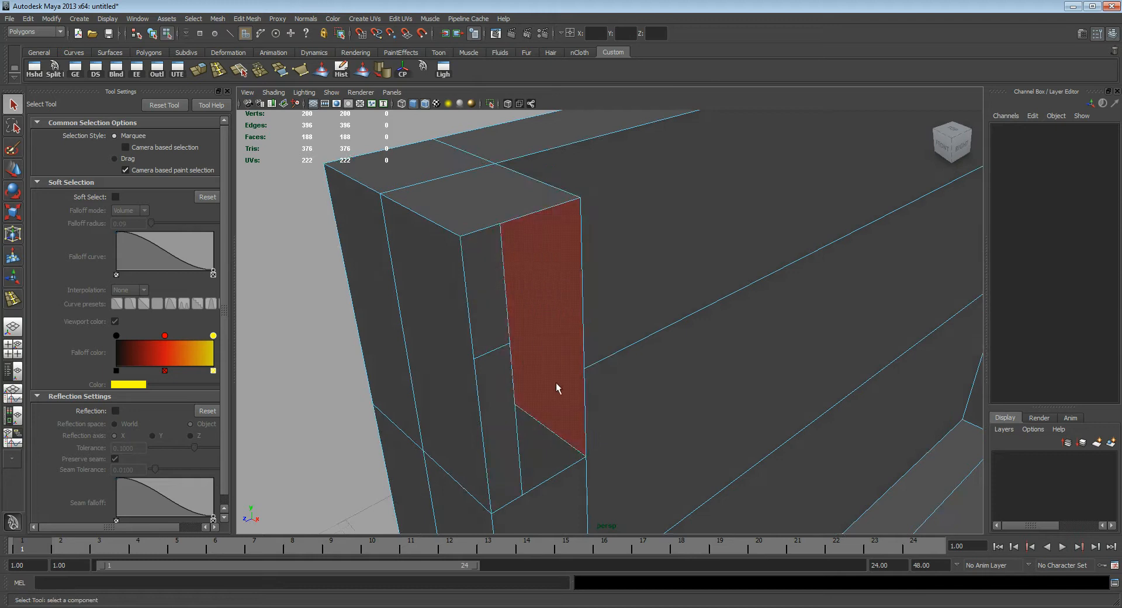
pyautogui.keyDown('alt'); pyautogui.moveTo(509, 178); pyautogui.dragTo(614, 301, button='right'); pyautogui.keyUp('alt')
pyautogui.keyDown('alt'); pyautogui.moveTo(614, 301); pyautogui.dragTo(551, 282); pyautogui.keyUp('alt')
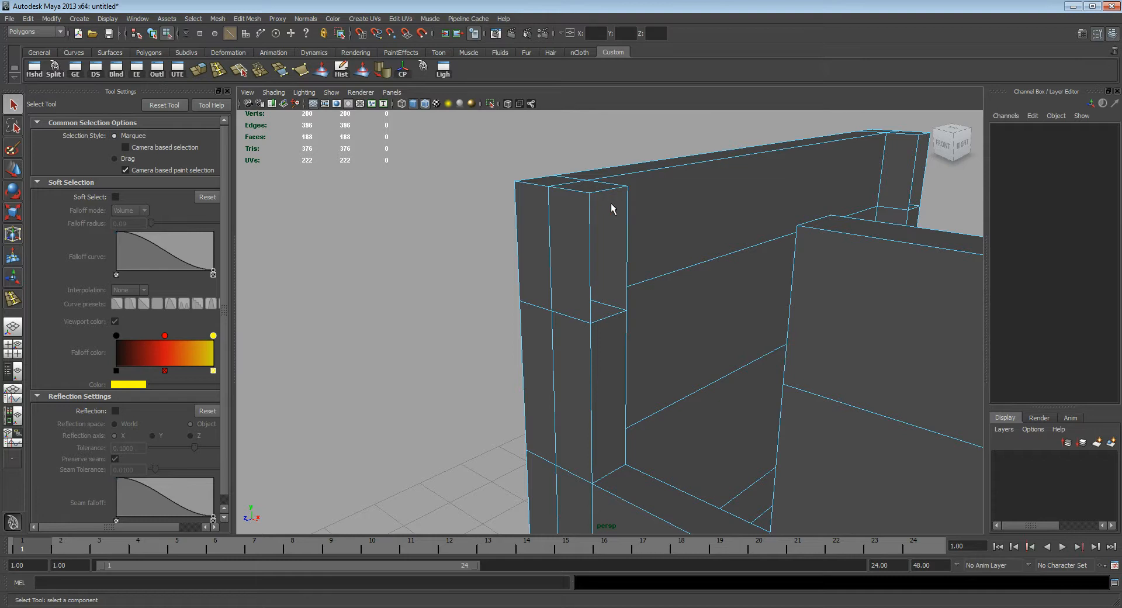
# Step: Append an outer face across the gap above the left front window between the outer vertical border edges, using Append to Polygon
pyautogui.keyDown('alt'); pyautogui.moveTo(603, 268); pyautogui.dragTo(584, 278); pyautogui.keyUp('alt')
pyautogui.keyDown('alt'); pyautogui.moveTo(584, 279); pyautogui.dragTo(622, 299, button='right'); pyautogui.keyUp('alt')
pyautogui.keyDown('alt'); pyautogui.moveTo(666, 302); pyautogui.dragTo(590, 288, button='middle'); pyautogui.keyUp('alt')
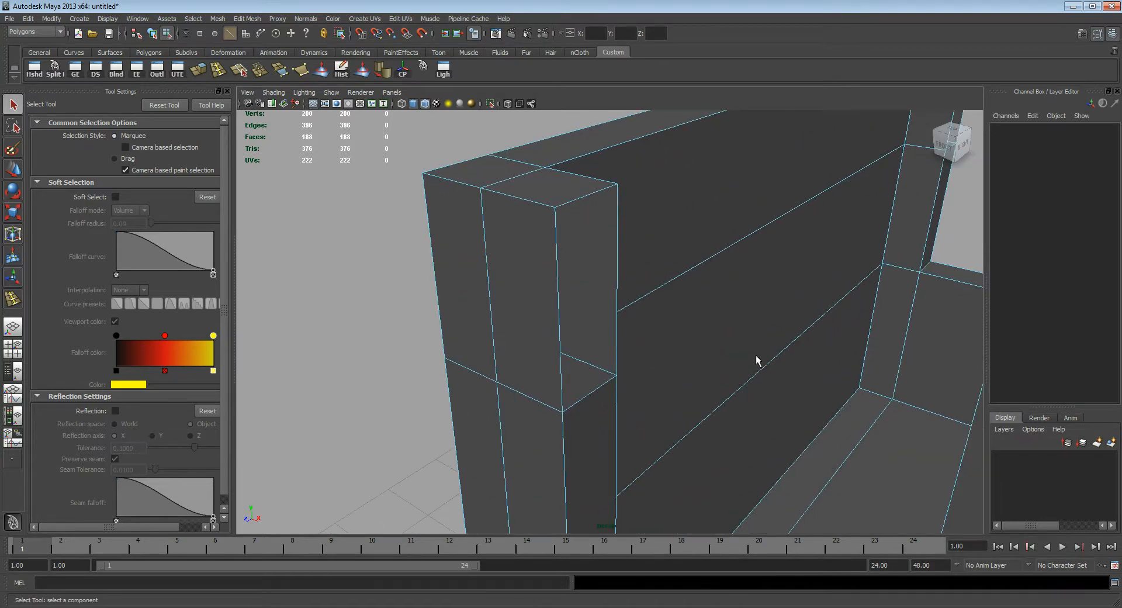
pyautogui.keyDown('alt'); pyautogui.moveTo(741, 354); pyautogui.dragTo(734, 332); pyautogui.keyUp('alt')
pyautogui.keyDown('alt'); pyautogui.moveTo(735, 331); pyautogui.dragTo(639, 314, button='middle'); pyautogui.keyUp('alt')
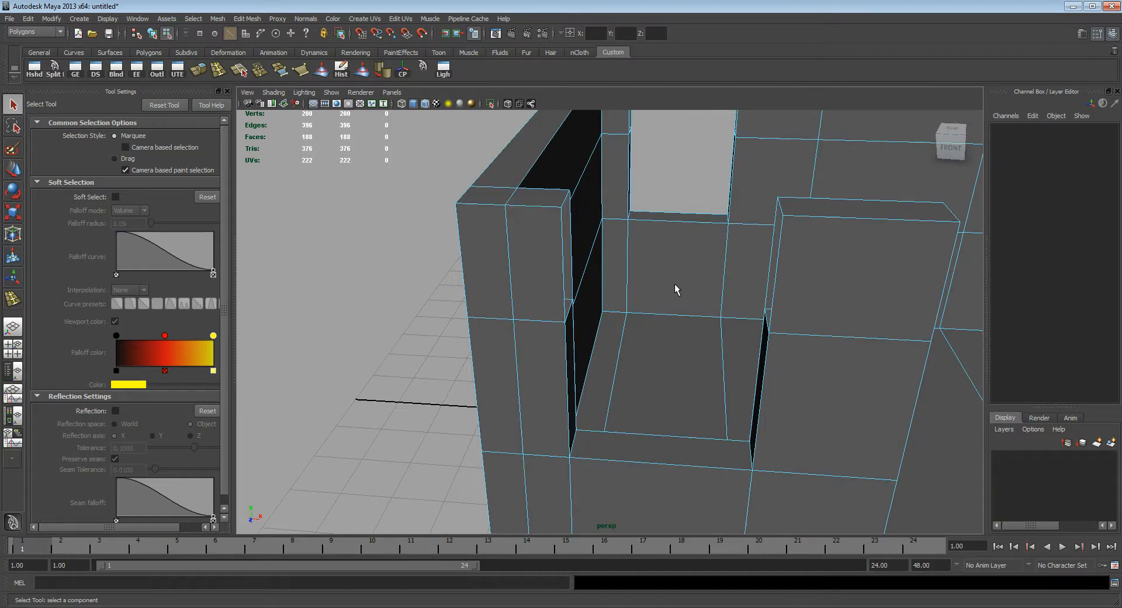
pyautogui.keyDown('alt'); pyautogui.moveTo(605, 273); pyautogui.dragTo(583, 279); pyautogui.keyUp('alt')
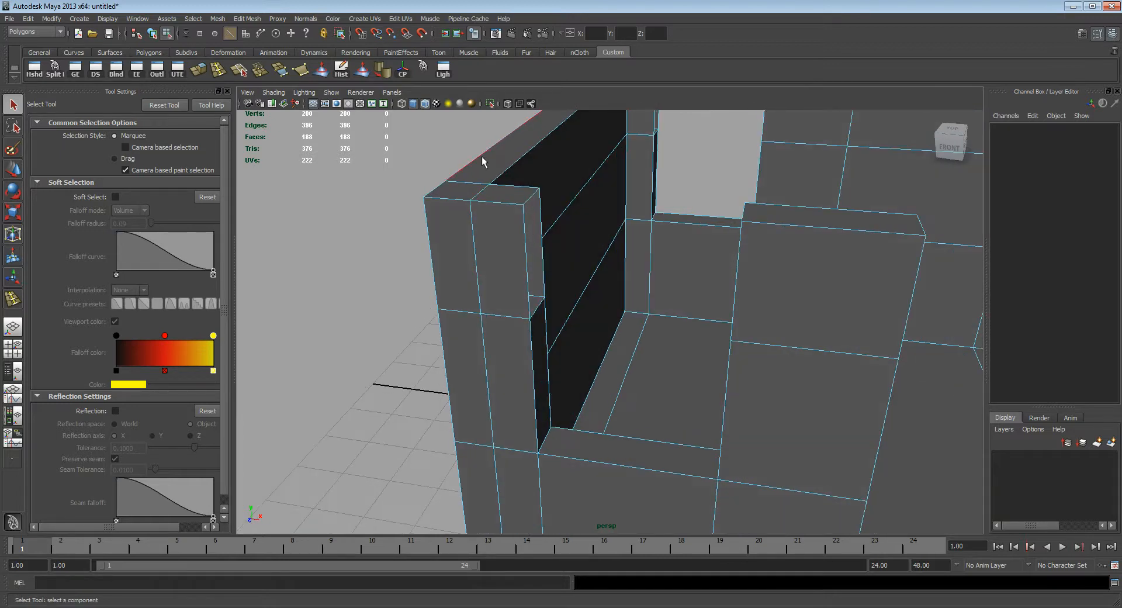
pyautogui.click(247, 19)
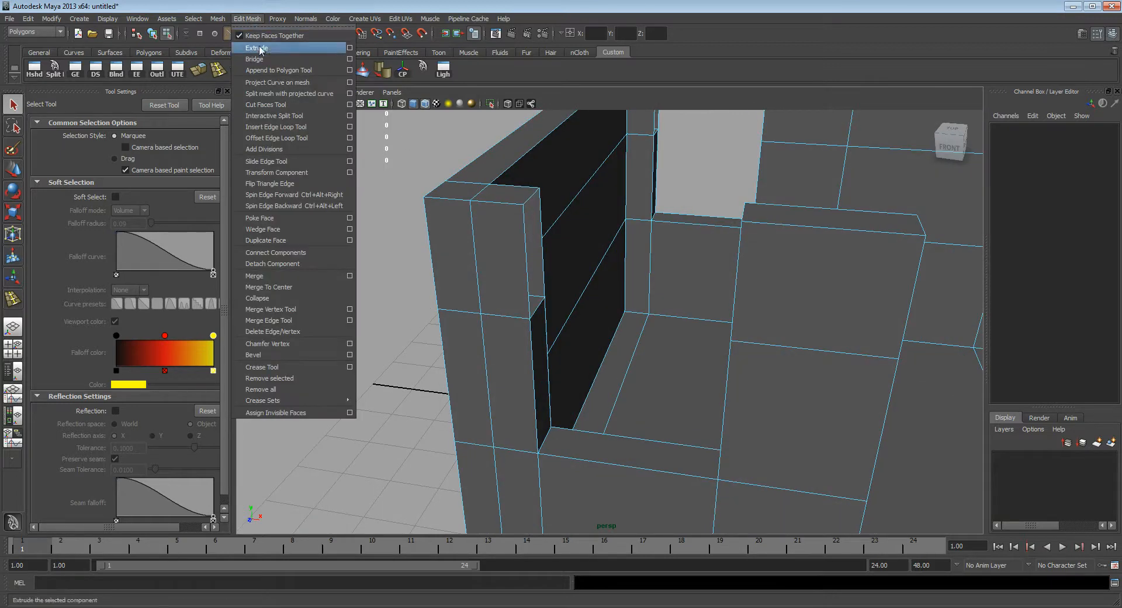
pyautogui.click(287, 72)
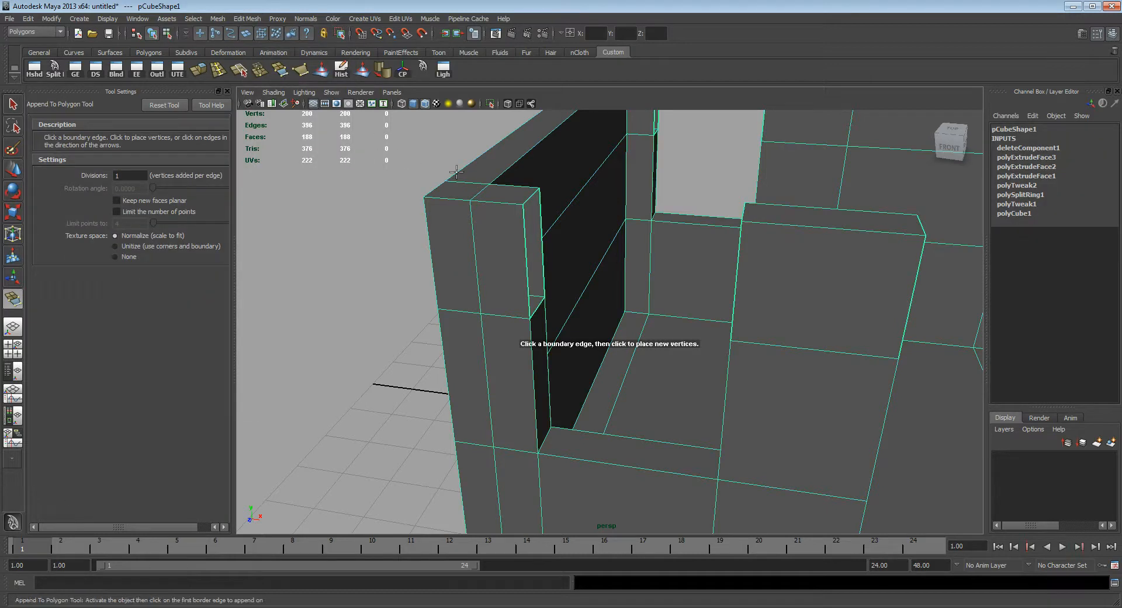
pyautogui.keyDown('alt'); pyautogui.moveTo(476, 226); pyautogui.dragTo(551, 252); pyautogui.keyUp('alt')
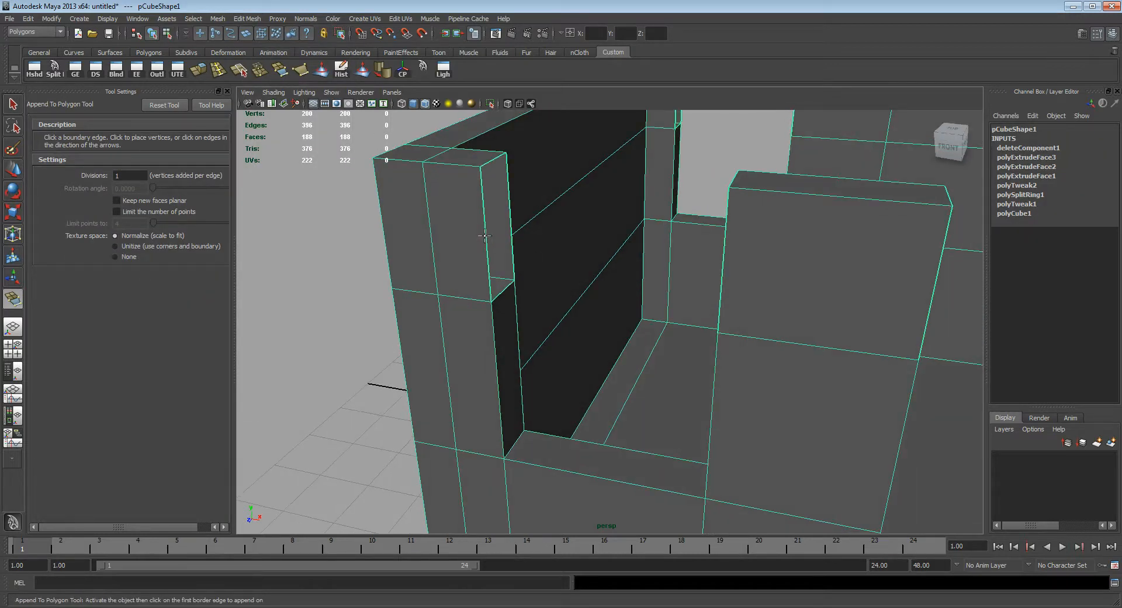
pyautogui.click(486, 233)
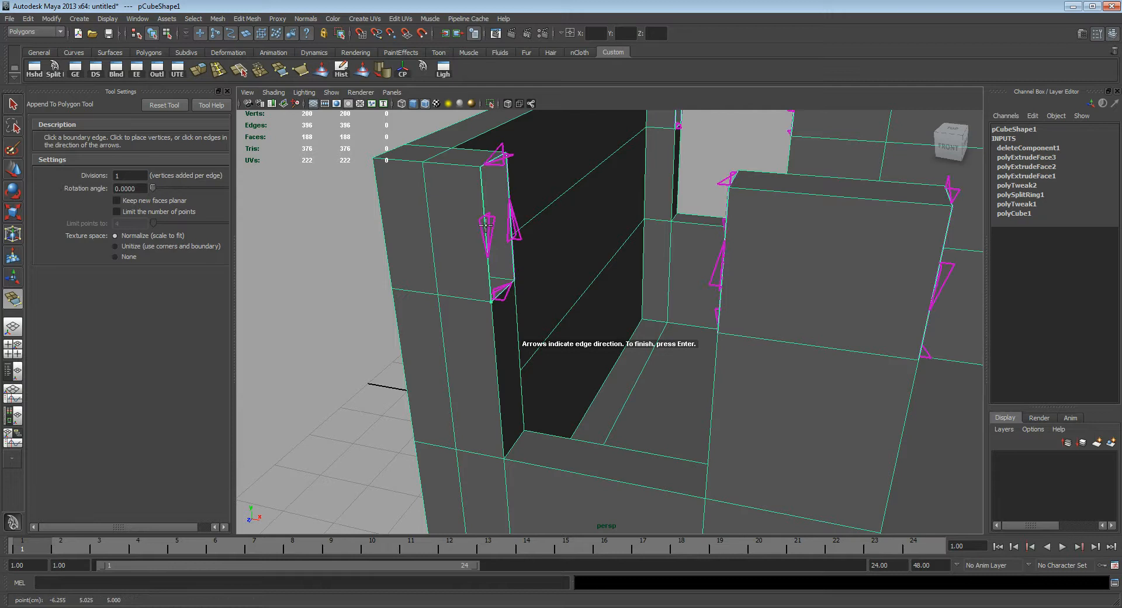
pyautogui.keyDown('alt'); pyautogui.moveTo(490, 232); pyautogui.dragTo(628, 319); pyautogui.keyUp('alt')
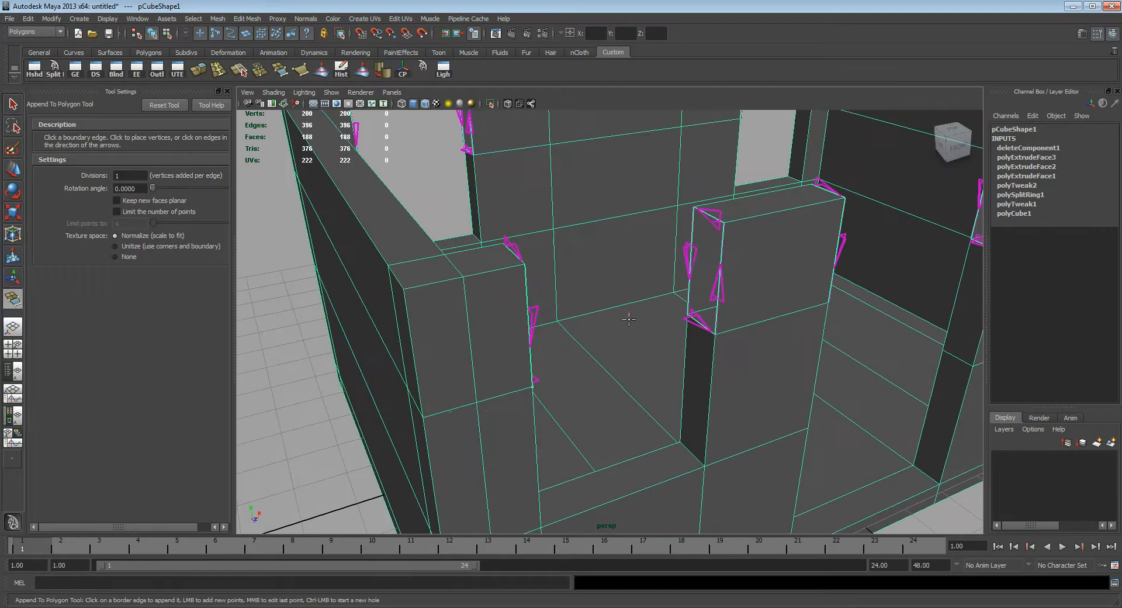
pyautogui.click(720, 277)
pyautogui.keyDown('alt'); pyautogui.moveTo(711, 341); pyautogui.dragTo(673, 335); pyautogui.keyUp('alt')
pyautogui.keyDown('alt'); pyautogui.moveTo(621, 253); pyautogui.dragTo(613, 276, button='middle'); pyautogui.keyUp('alt')
pyautogui.moveTo(623, 287)
pyautogui.keyDown('alt'); pyautogui.mouseDown()
pyautogui.moveTo(579, 281)
pyautogui.moveTo(656, 301)
pyautogui.moveTo(601, 292)
pyautogui.mouseUp(); pyautogui.keyUp('alt')
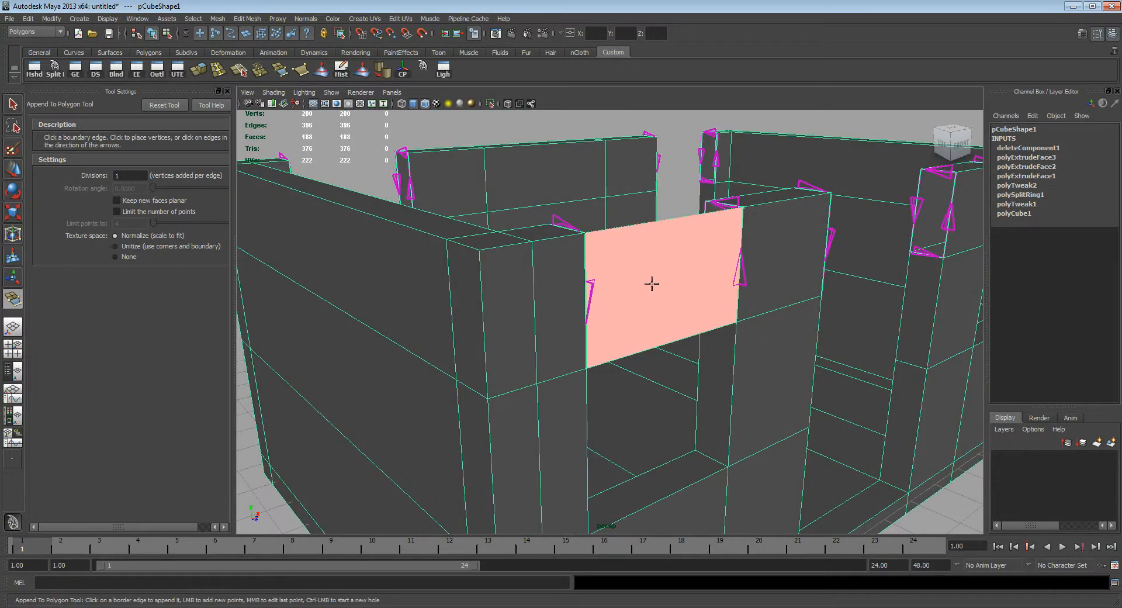
pyautogui.click(13, 105)
# Step: Append the top face that closes the wall section above the left front window, joining the short top border edges
pyautogui.keyDown('alt'); pyautogui.moveTo(478, 248); pyautogui.dragTo(551, 296); pyautogui.keyUp('alt')
pyautogui.keyDown('alt'); pyautogui.moveTo(569, 276); pyautogui.dragTo(575, 285, button='middle'); pyautogui.keyUp('alt')
pyautogui.moveTo(575, 286)
pyautogui.keyDown('alt'); pyautogui.mouseDown()
pyautogui.moveTo(573, 315)
pyautogui.moveTo(528, 321)
pyautogui.moveTo(534, 308)
pyautogui.moveTo(570, 333)
pyautogui.moveTo(526, 318)
pyautogui.moveTo(573, 303)
pyautogui.mouseUp(); pyautogui.keyUp('alt')
pyautogui.click(247, 20)
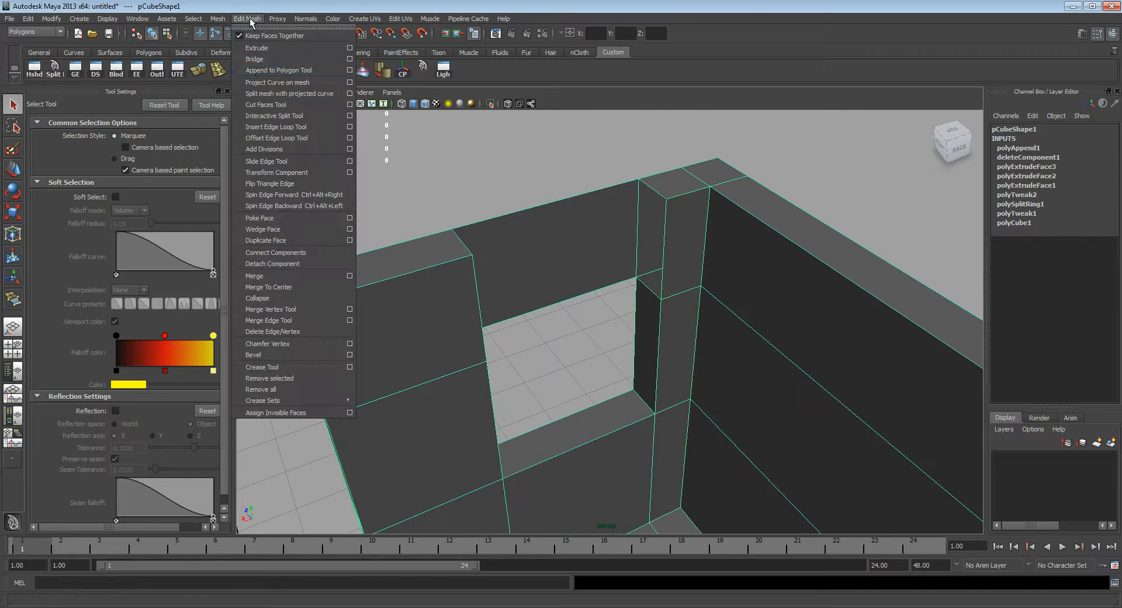
pyautogui.click(270, 70)
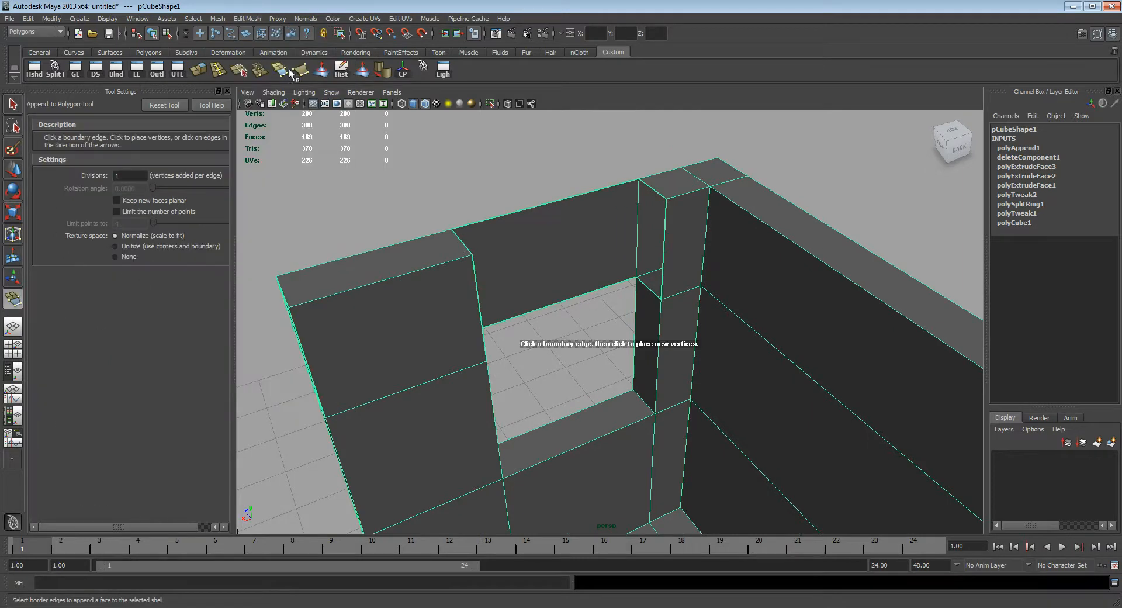
pyautogui.keyDown('alt'); pyautogui.moveTo(590, 243); pyautogui.dragTo(645, 201); pyautogui.keyUp('alt')
pyautogui.click(628, 207)
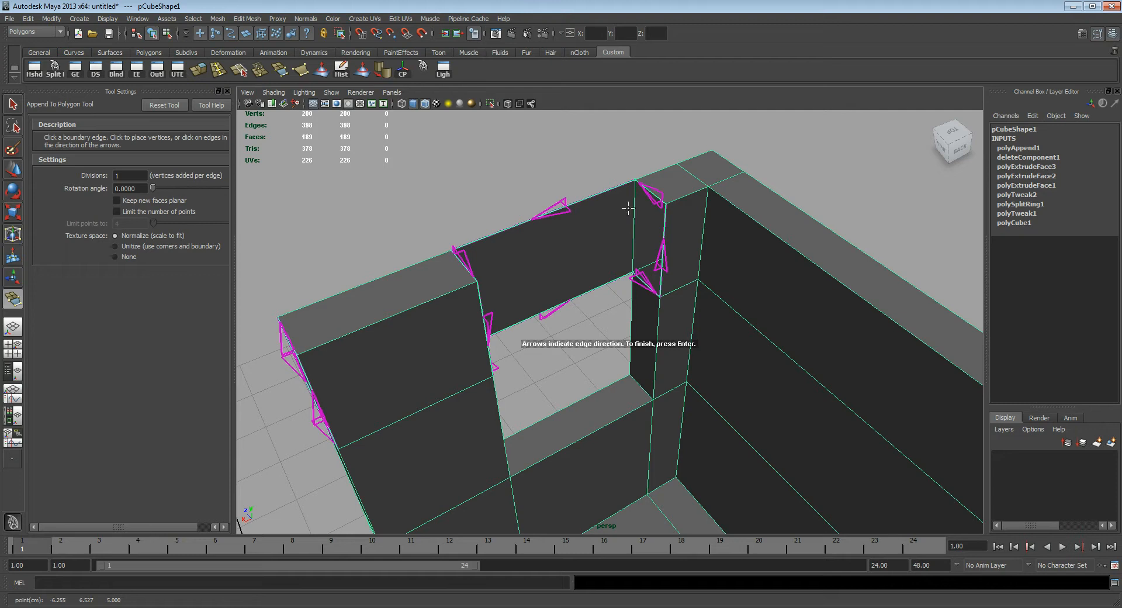
pyautogui.click(463, 262)
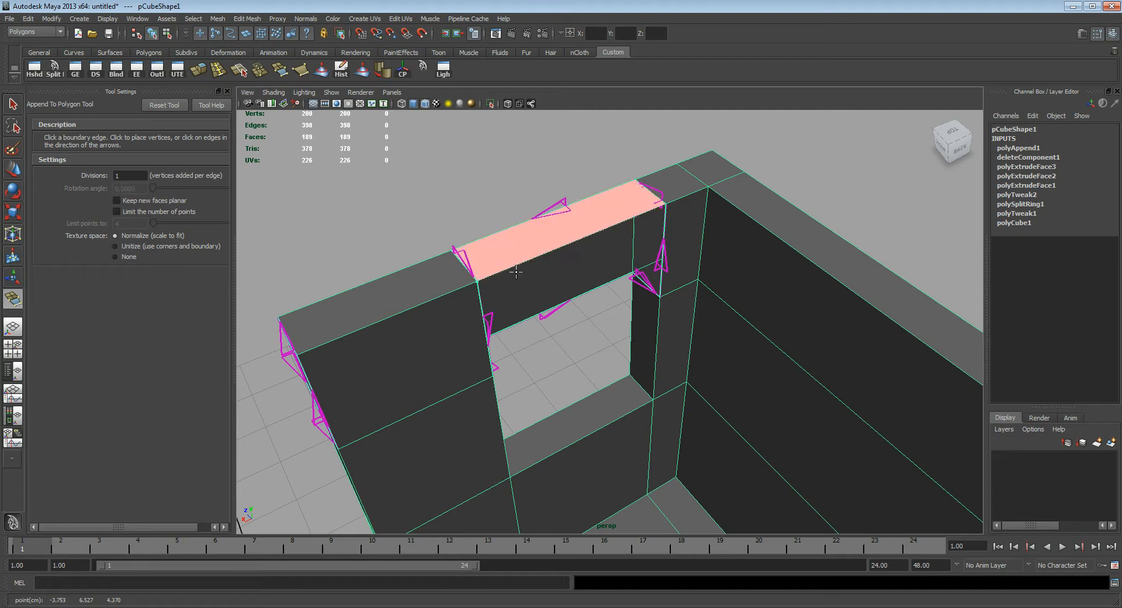
pyautogui.press('Return')
pyautogui.press('q')
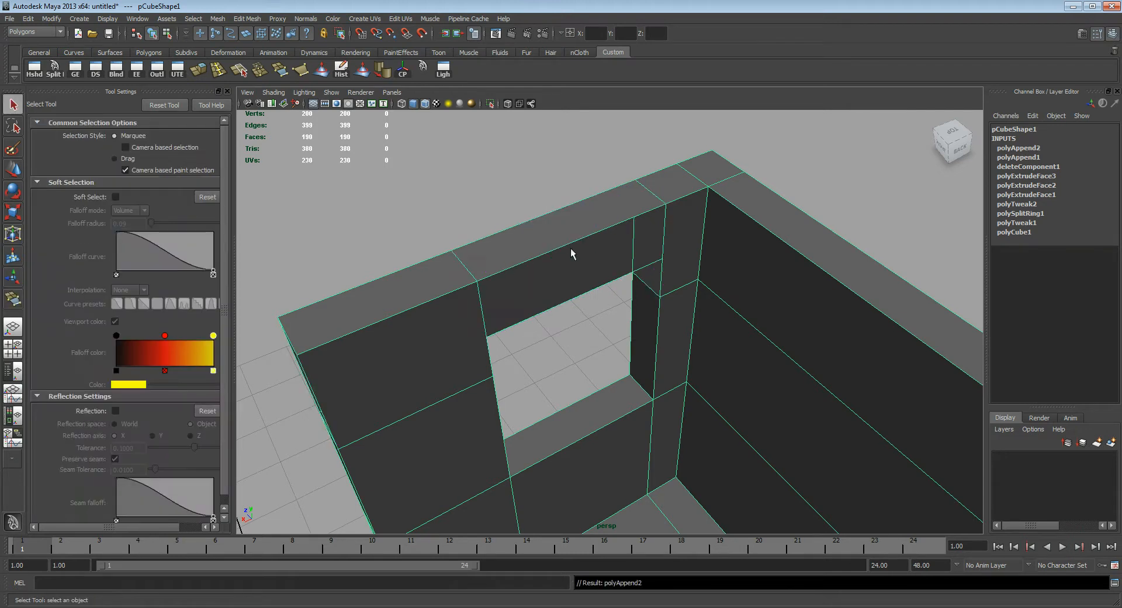
# Step: Append the inner face above the left front window between the two inner vertical border edges
pyautogui.keyDown('alt'); pyautogui.moveTo(617, 253); pyautogui.dragTo(647, 293); pyautogui.keyUp('alt')
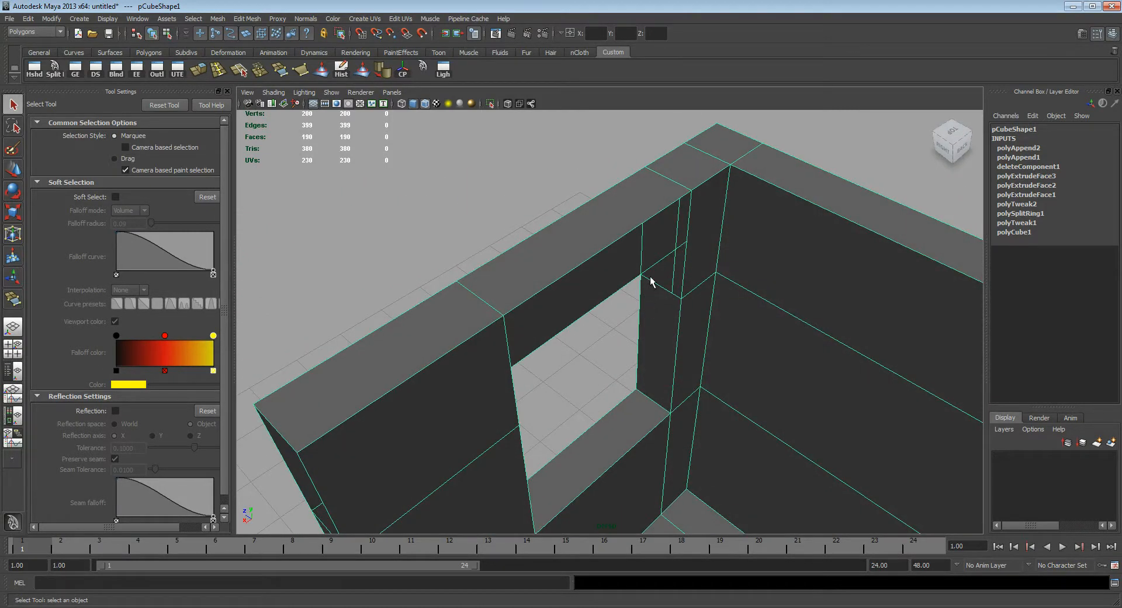
pyautogui.press('y')
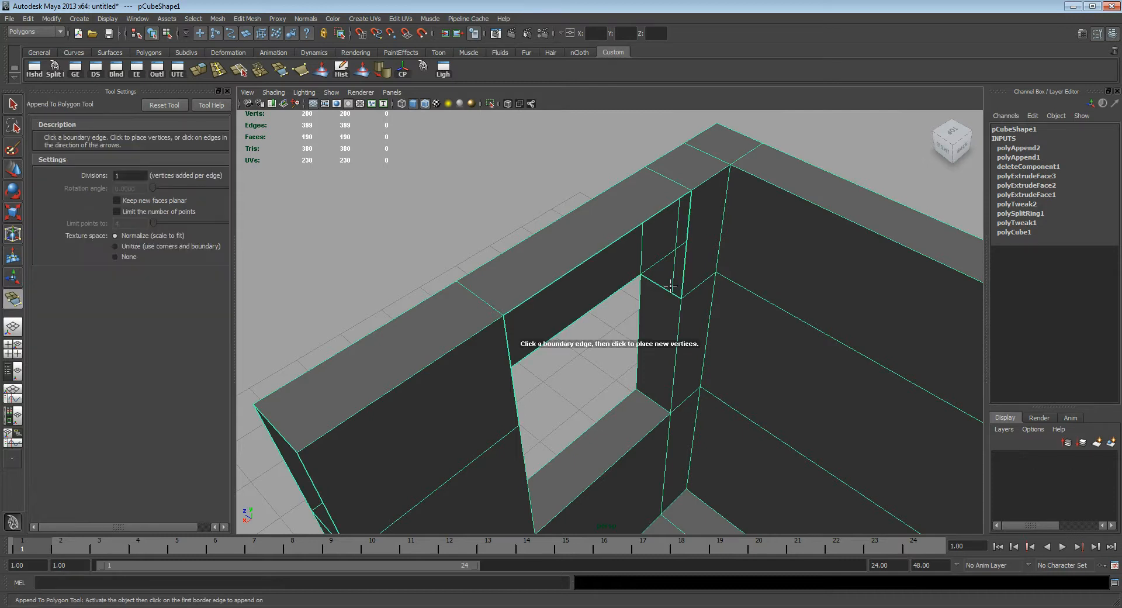
pyautogui.keyDown('alt'); pyautogui.moveTo(656, 289); pyautogui.dragTo(721, 253); pyautogui.keyUp('alt')
pyautogui.click(704, 244)
pyautogui.click(449, 306)
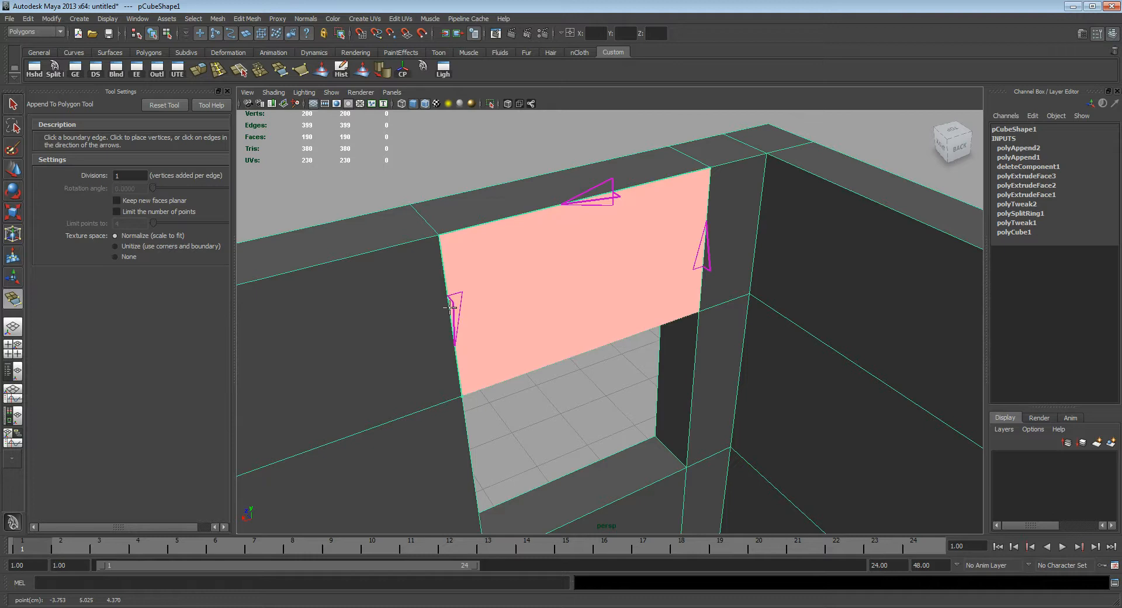
pyautogui.press('q')
# Step: Append the underside face of the wall section above the left front window
pyautogui.keyDown('alt'); pyautogui.moveTo(499, 294); pyautogui.dragTo(616, 292); pyautogui.keyUp('alt')
pyautogui.press('y')
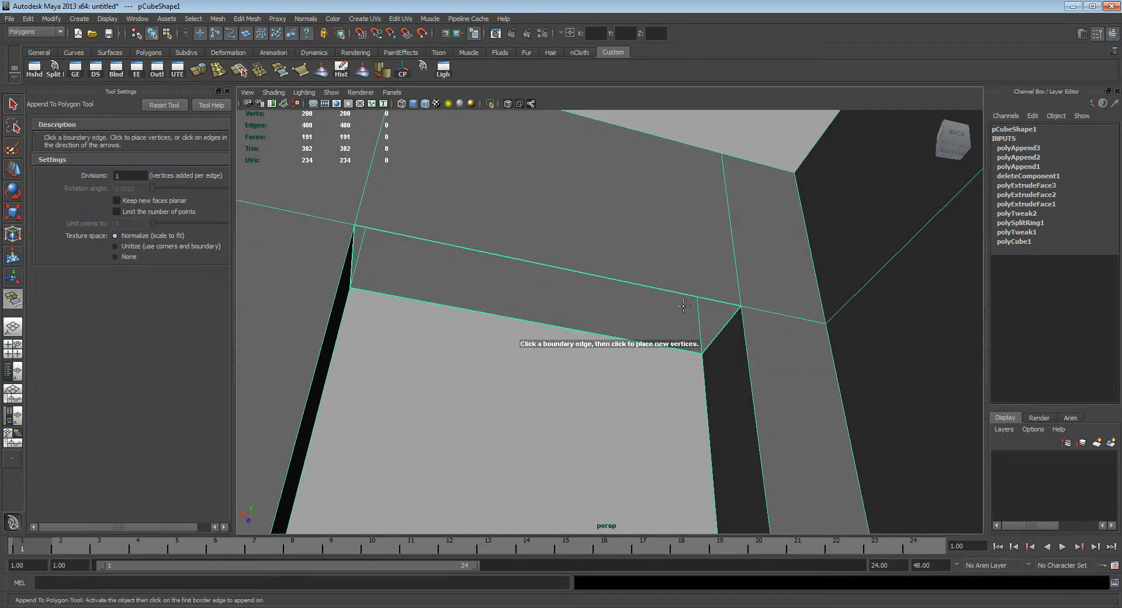
pyautogui.click(726, 324)
pyautogui.keyDown('alt'); pyautogui.moveTo(726, 325); pyautogui.dragTo(470, 298); pyautogui.keyUp('alt')
pyautogui.click(483, 294)
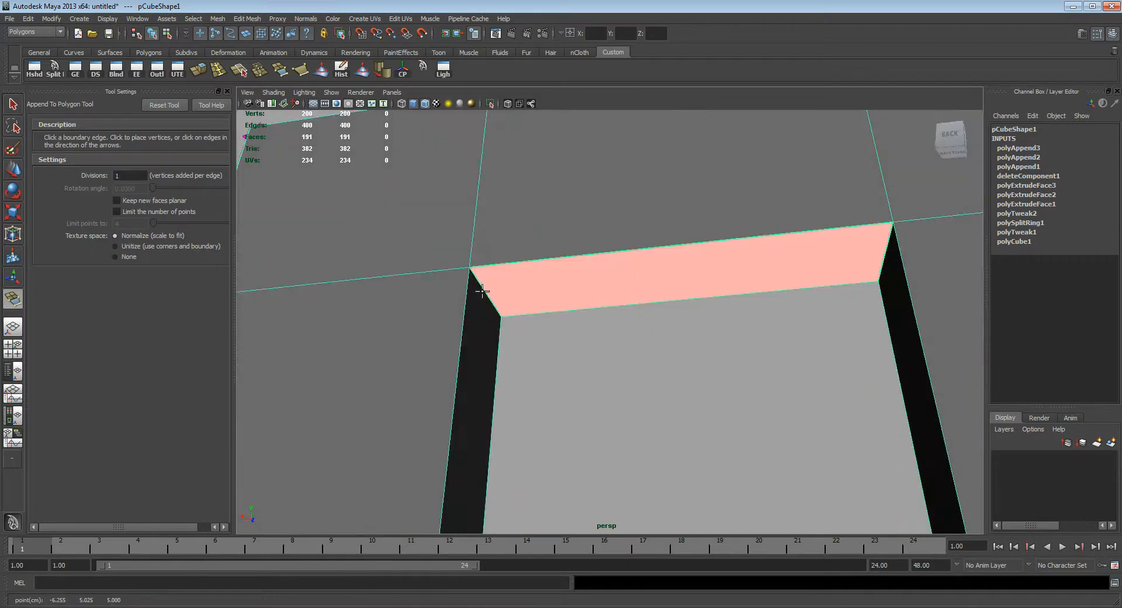
pyautogui.press('q')
# Step: Append the inner face above the doorway between the inner vertical border edges of the adjoining wall segments
pyautogui.keyDown('alt'); pyautogui.moveTo(708, 261); pyautogui.dragTo(696, 263); pyautogui.keyUp('alt')
pyautogui.keyDown('alt'); pyautogui.moveTo(696, 263); pyautogui.dragTo(607, 310, button='right'); pyautogui.keyUp('alt')
pyautogui.keyDown('alt'); pyautogui.moveTo(608, 310); pyautogui.dragTo(743, 357); pyautogui.keyUp('alt')
pyautogui.keyDown('alt'); pyautogui.moveTo(742, 356); pyautogui.dragTo(657, 335, button='middle'); pyautogui.keyUp('alt')
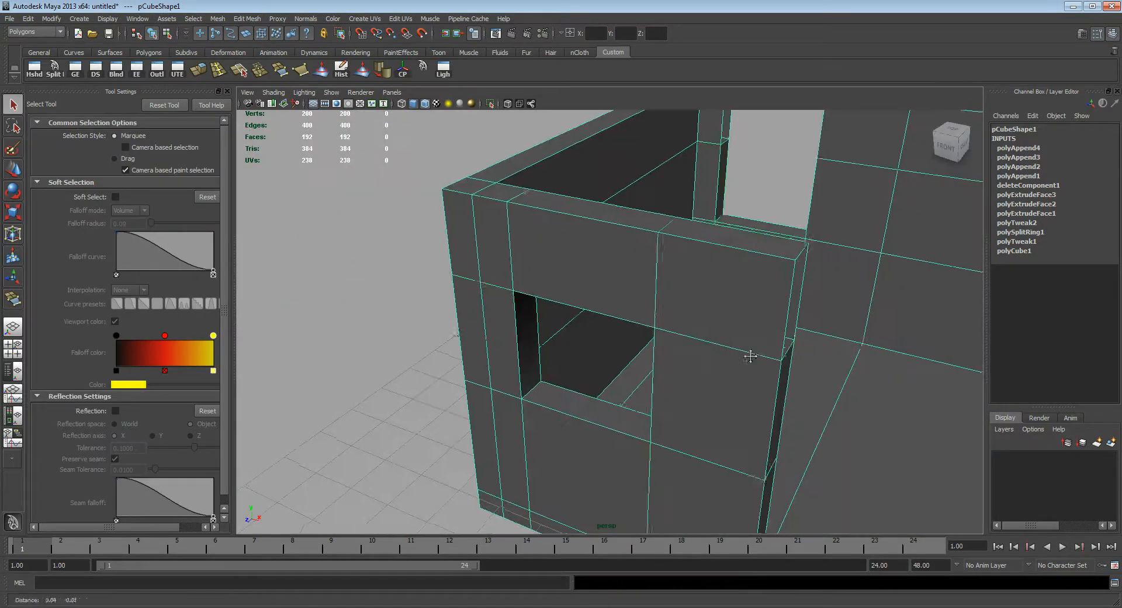
pyautogui.keyDown('alt'); pyautogui.moveTo(684, 345); pyautogui.dragTo(761, 313); pyautogui.keyUp('alt')
pyautogui.keyDown('alt'); pyautogui.moveTo(761, 314); pyautogui.dragTo(719, 370, button='middle'); pyautogui.keyUp('alt')
pyautogui.moveTo(719, 369)
pyautogui.keyDown('alt'); pyautogui.mouseDown()
pyautogui.moveTo(608, 353)
pyautogui.moveTo(750, 349)
pyautogui.moveTo(715, 367)
pyautogui.mouseUp(); pyautogui.keyUp('alt')
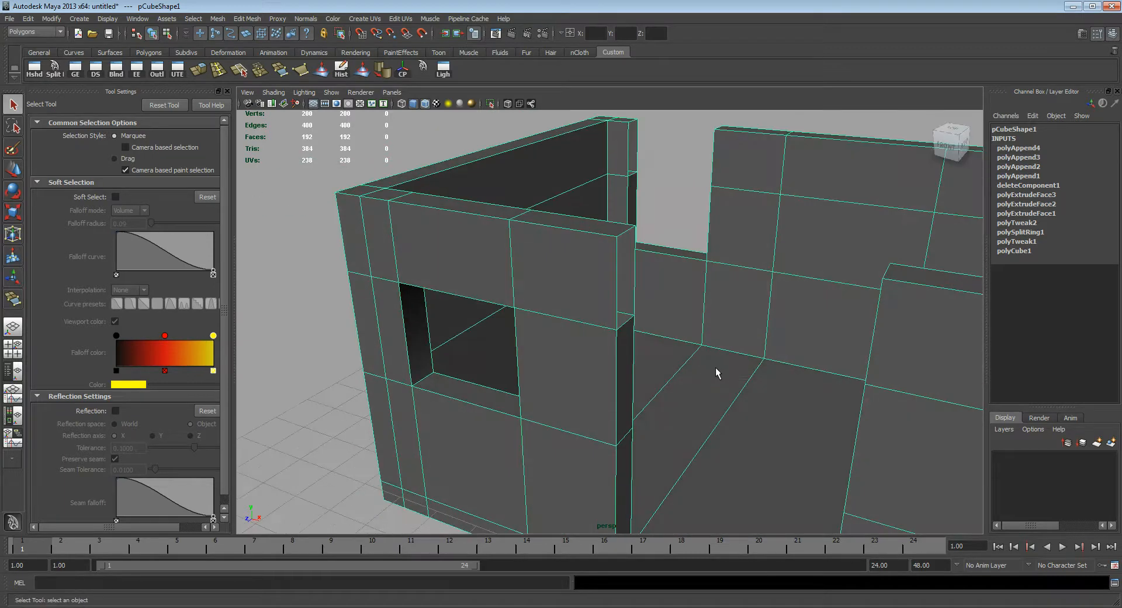
pyautogui.press('g')
pyautogui.click(635, 263)
pyautogui.keyDown('alt'); pyautogui.moveTo(618, 330); pyautogui.dragTo(767, 303); pyautogui.keyUp('alt')
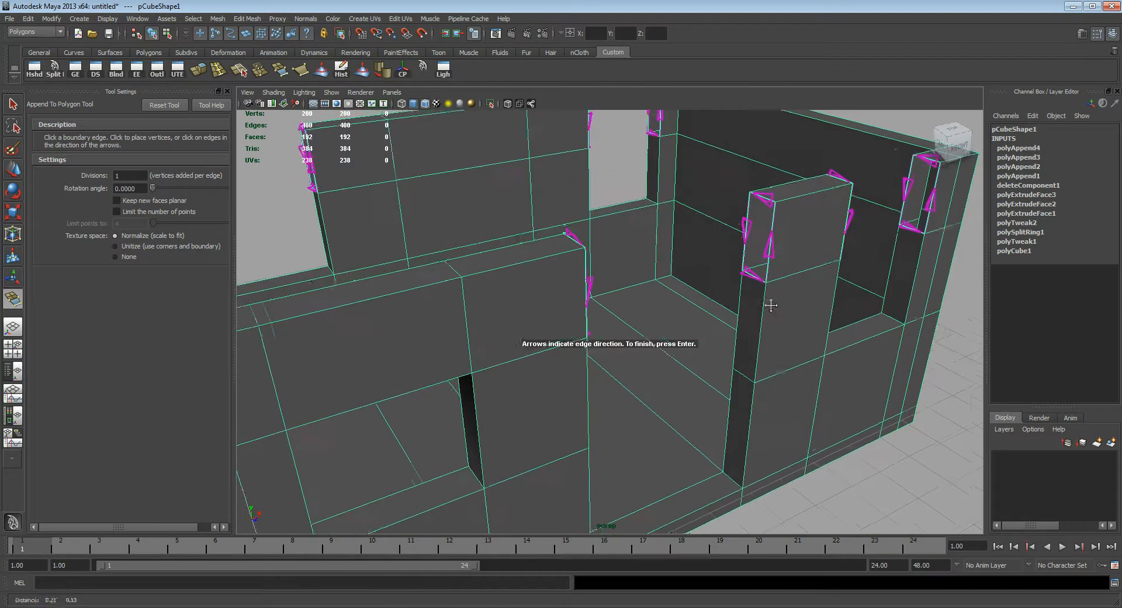
pyautogui.click(746, 228)
pyautogui.press('Return')
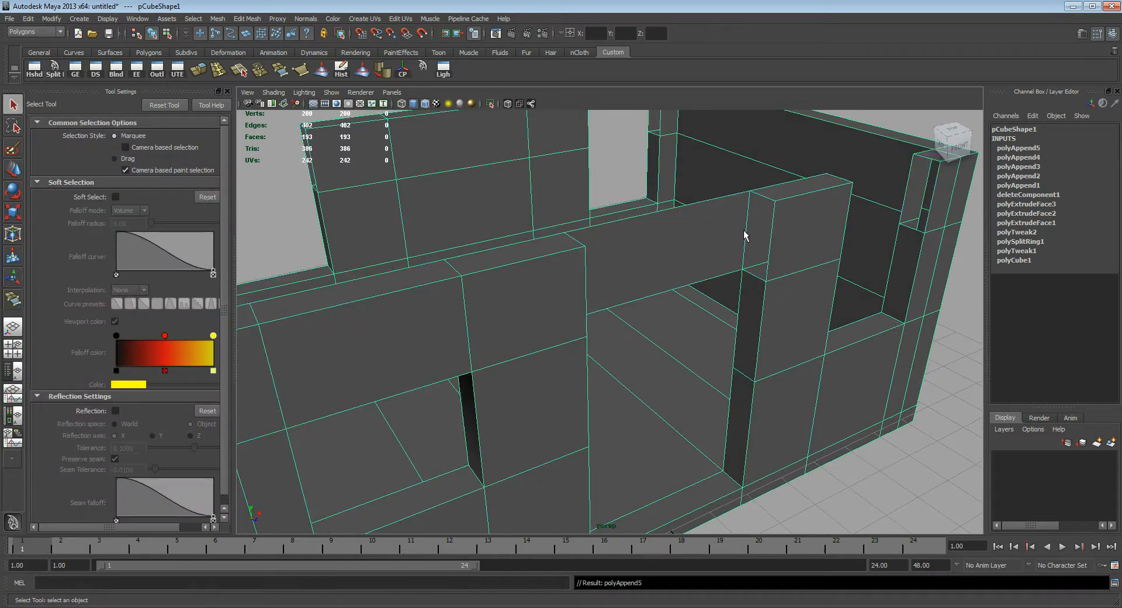
# Step: Append the underside face of the wall section above the doorway, joining the short lower border edges
pyautogui.keyDown('alt'); pyautogui.moveTo(723, 232); pyautogui.dragTo(682, 247); pyautogui.keyUp('alt')
pyautogui.press('g')
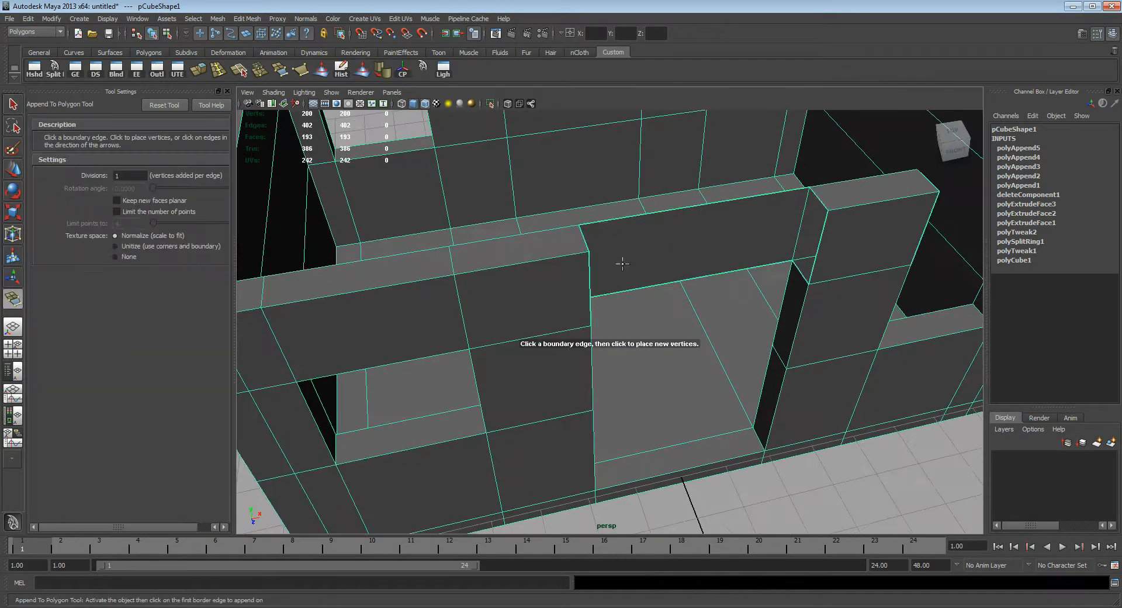
pyautogui.moveTo(715, 303)
pyautogui.keyDown('alt'); pyautogui.mouseDown()
pyautogui.moveTo(656, 299)
pyautogui.moveTo(730, 319)
pyautogui.mouseUp(); pyautogui.keyUp('alt')
pyautogui.click(604, 314)
pyautogui.click(782, 267)
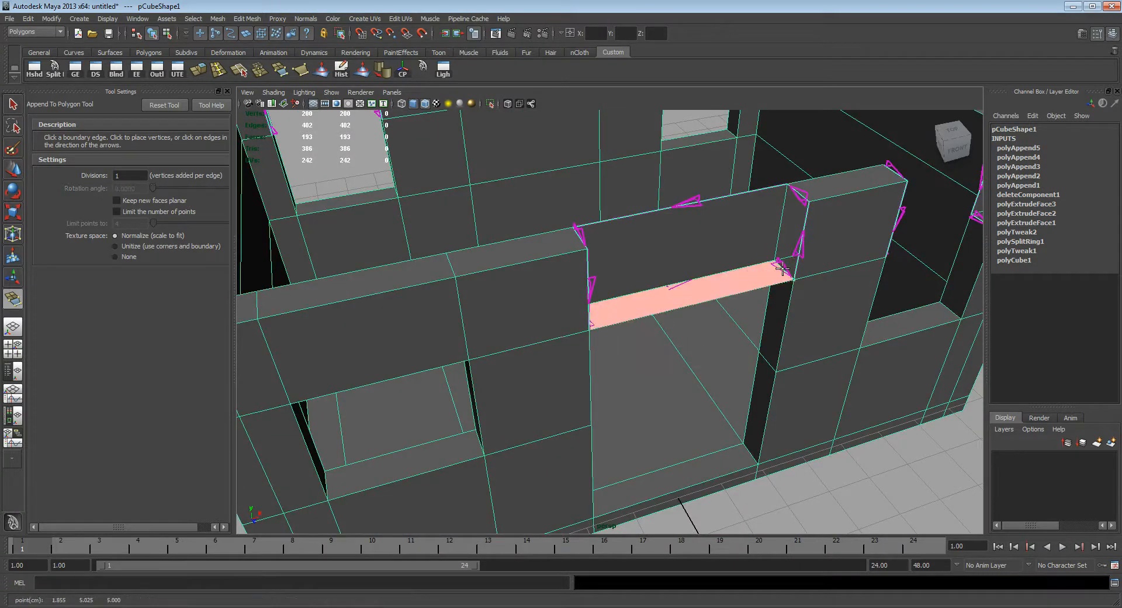
pyautogui.press('Return')
# Step: Append the outer face above the doorway between the outer vertical border edges on both sides
pyautogui.press('y')
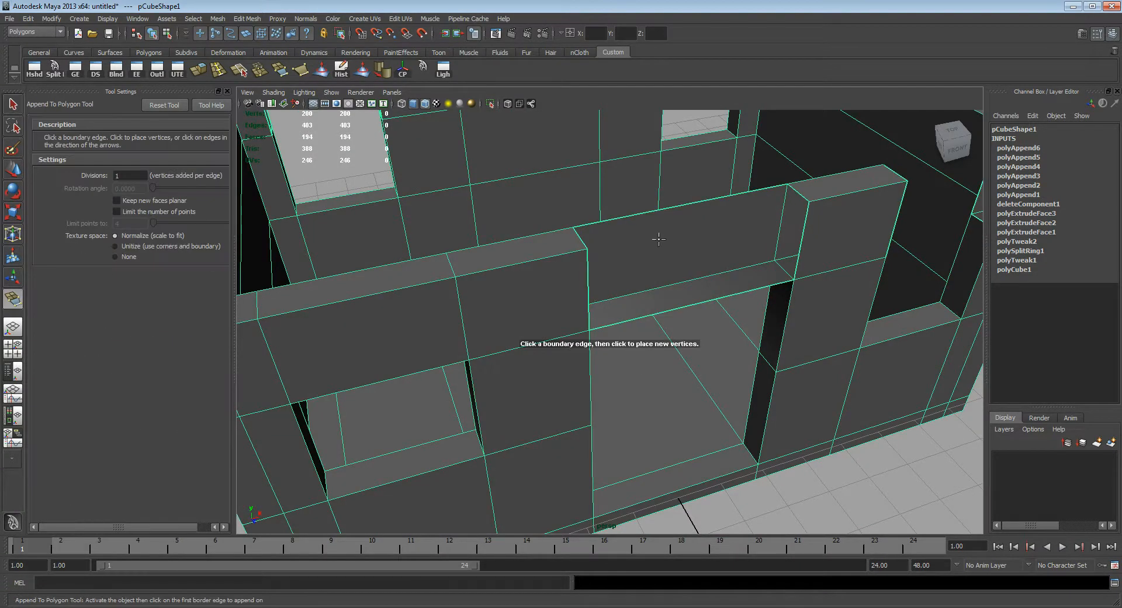
pyautogui.click(589, 290)
pyautogui.click(799, 251)
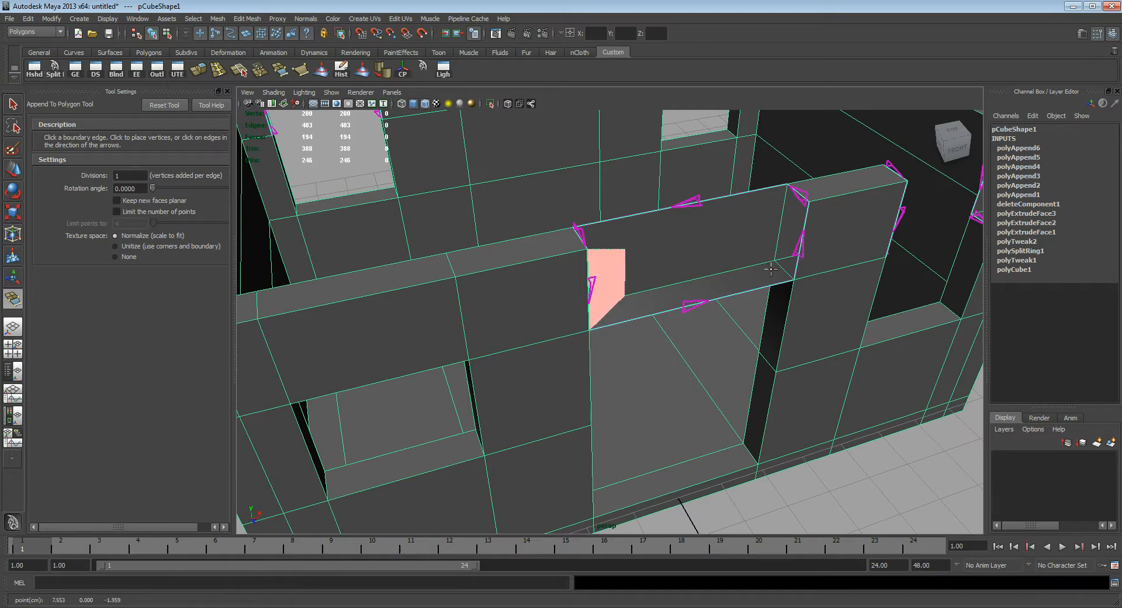
pyautogui.keyDown('alt'); pyautogui.moveTo(742, 260); pyautogui.dragTo(734, 285); pyautogui.keyUp('alt')
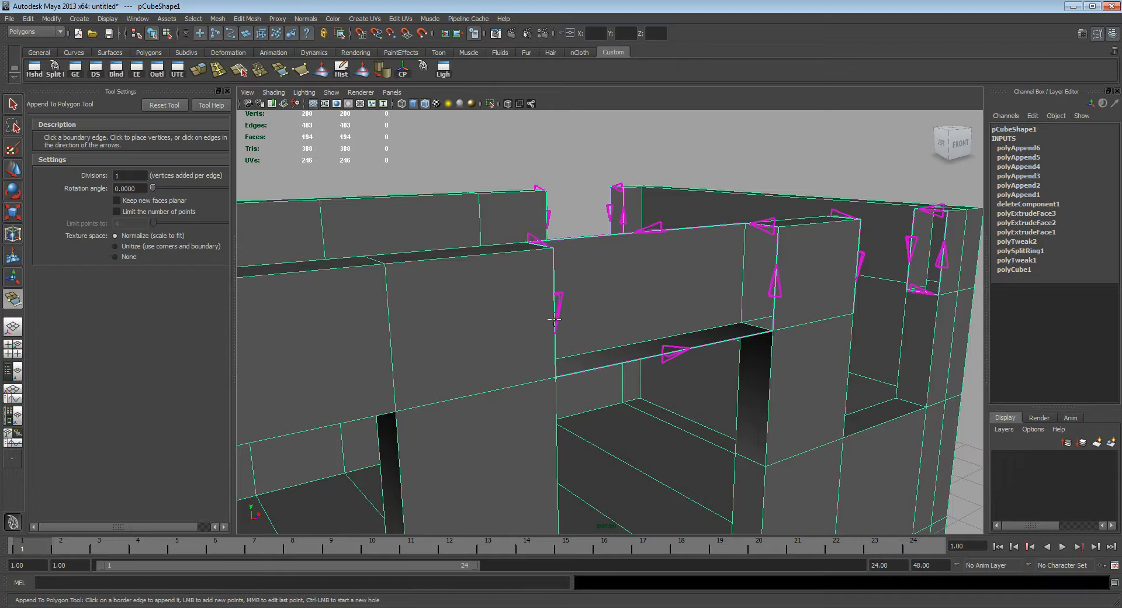
pyautogui.keyDown('alt'); pyautogui.moveTo(662, 331); pyautogui.dragTo(629, 325); pyautogui.keyUp('alt')
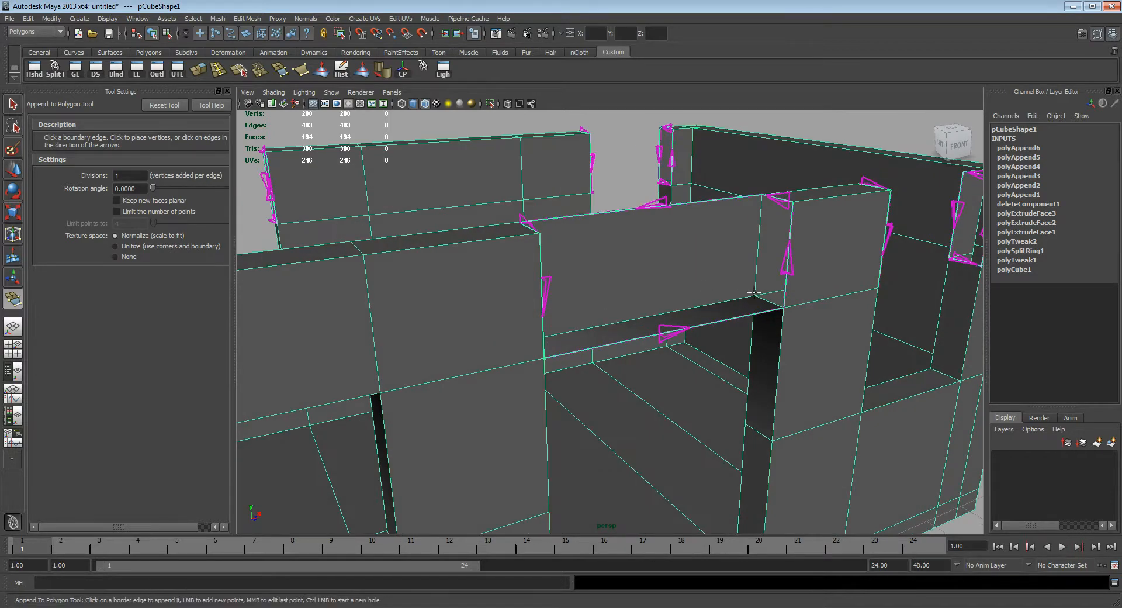
pyautogui.click(789, 261)
pyautogui.press('Return')
# Step: Append the top face that closes the wall section above the doorway
pyautogui.keyDown('alt'); pyautogui.moveTo(670, 247); pyautogui.dragTo(665, 261); pyautogui.keyUp('alt')
pyautogui.press('g')
pyautogui.click(629, 177)
pyautogui.click(661, 201)
pyautogui.press('q')
# Step: Hide the tool settings to enlarge the perspective view around the open gap above the right front window
pyautogui.keyDown('alt'); pyautogui.moveTo(672, 206); pyautogui.dragTo(719, 300); pyautogui.keyUp('alt')
pyautogui.keyDown('alt'); pyautogui.moveTo(719, 299); pyautogui.dragTo(710, 295, button='right'); pyautogui.keyUp('alt')
pyautogui.keyDown('alt'); pyautogui.moveTo(716, 296); pyautogui.dragTo(684, 250, button='middle'); pyautogui.keyUp('alt')
pyautogui.keyDown('alt'); pyautogui.moveTo(684, 250); pyautogui.dragTo(661, 258); pyautogui.keyUp('alt')
pyautogui.keyDown('alt'); pyautogui.moveTo(660, 259); pyautogui.dragTo(796, 276, button='right'); pyautogui.keyUp('alt')
pyautogui.keyDown('alt'); pyautogui.moveTo(796, 275); pyautogui.dragTo(659, 297, button='middle'); pyautogui.keyUp('alt')
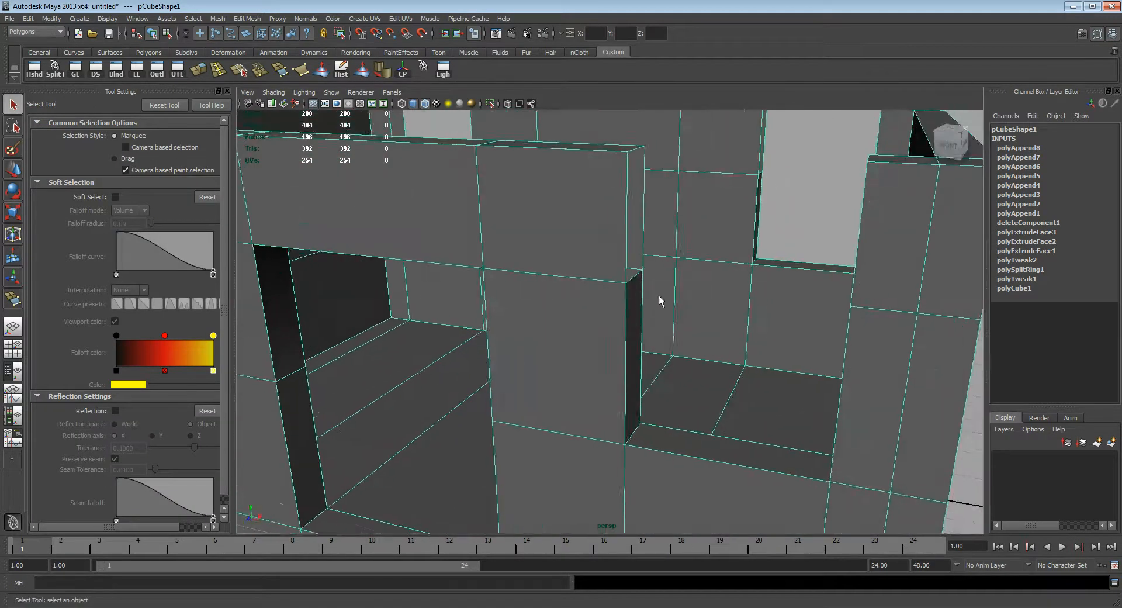
pyautogui.keyDown('alt'); pyautogui.moveTo(659, 296); pyautogui.dragTo(600, 244); pyautogui.keyUp('alt')
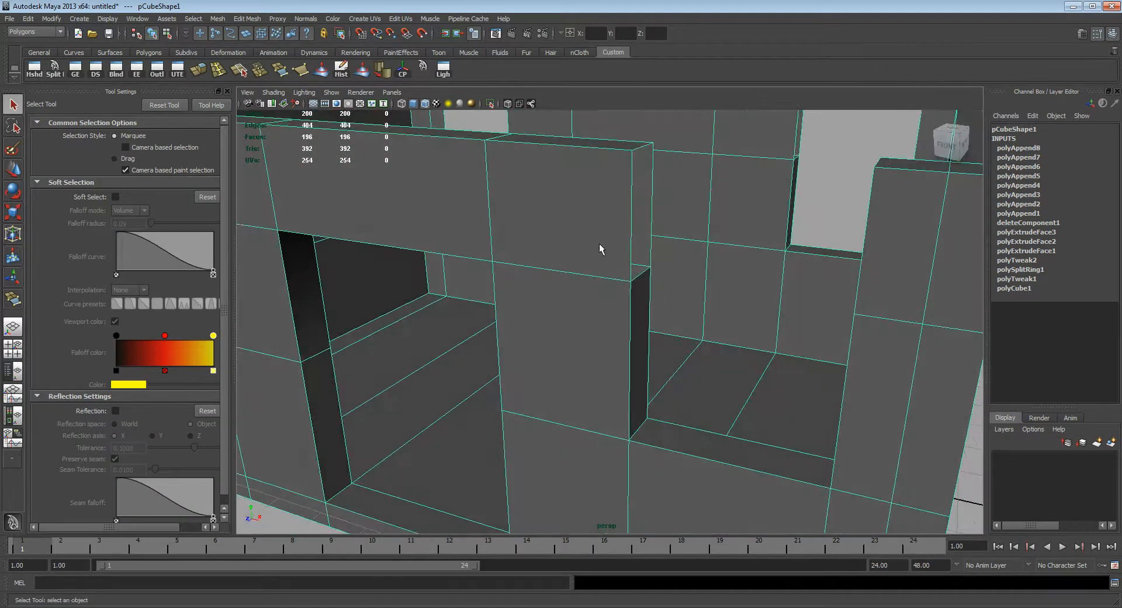
pyautogui.click(227, 92)
pyautogui.keyDown('alt'); pyautogui.moveTo(601, 298); pyautogui.dragTo(546, 361); pyautogui.keyUp('alt')
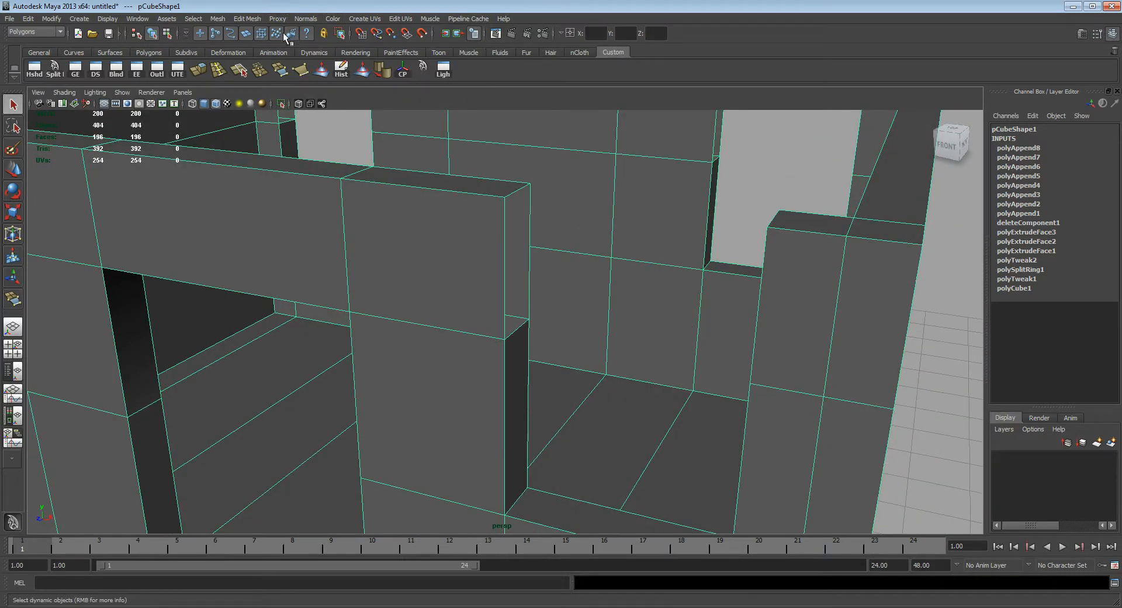
# Step: Try bridging the outer vertical border edges across the gap above the right front window with five divisions
pyautogui.click(250, 20)
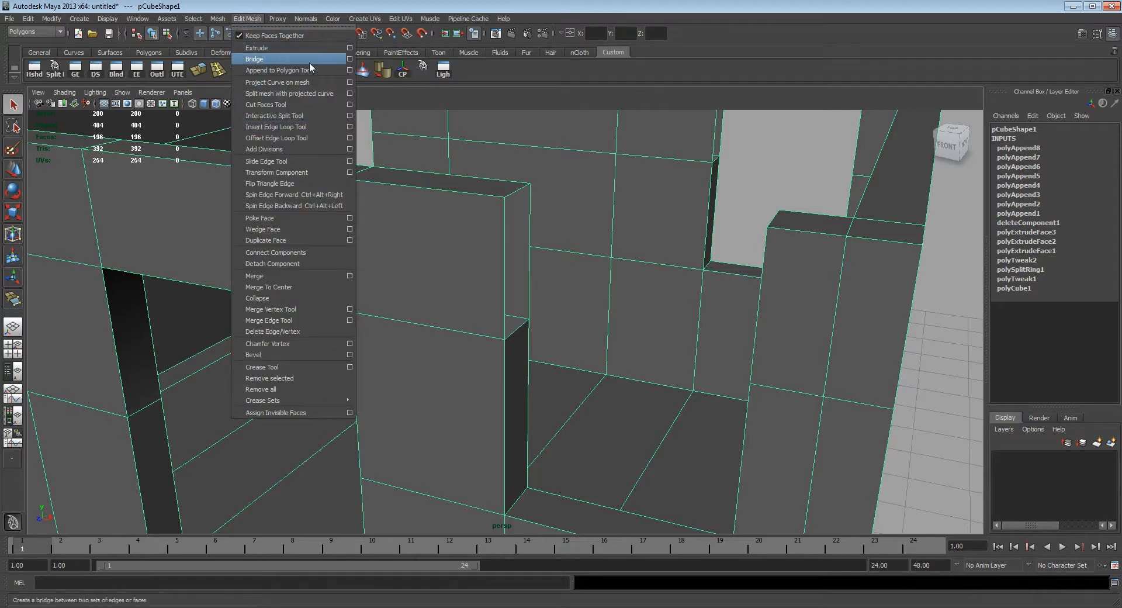
pyautogui.click(554, 7)
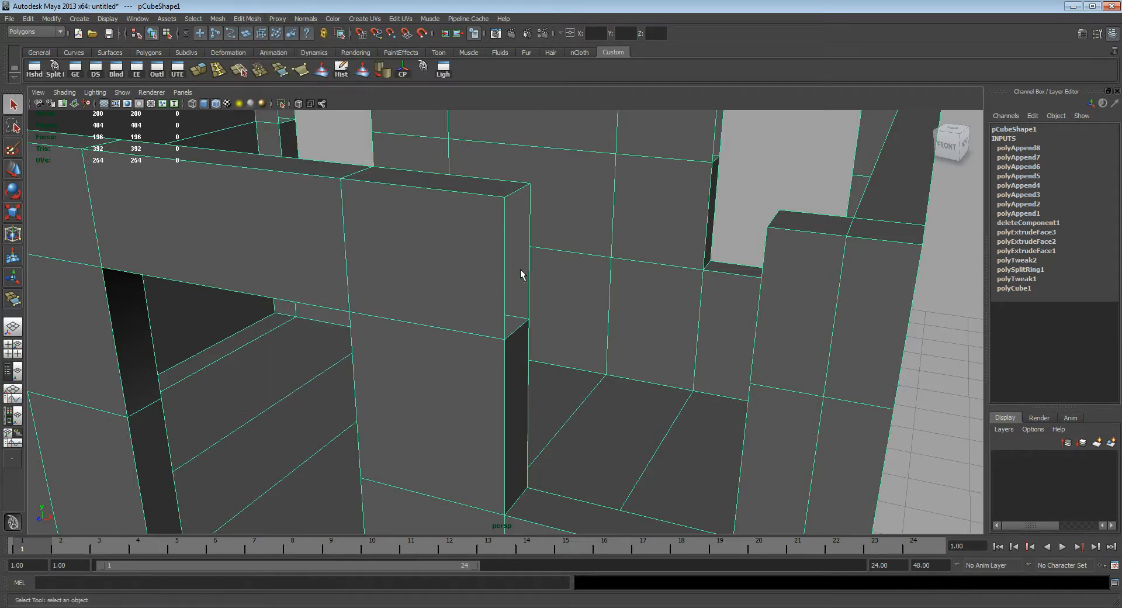
pyautogui.keyDown('alt'); pyautogui.moveTo(500, 259); pyautogui.dragTo(554, 301); pyautogui.keyUp('alt')
pyautogui.click(460, 246)
pyautogui.keyDown('shift'); pyautogui.click(661, 240); pyautogui.keyUp('shift')
pyautogui.click(475, 255)
pyautogui.keyDown('alt'); pyautogui.moveTo(475, 254); pyautogui.dragTo(602, 293); pyautogui.keyUp('alt')
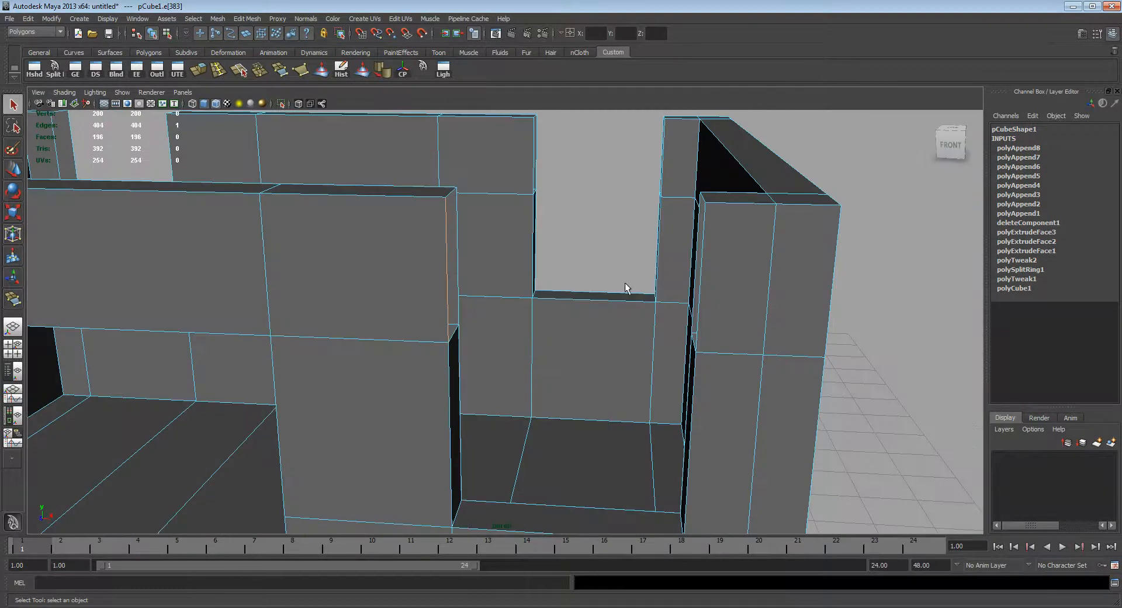
pyautogui.keyDown('shift'); pyautogui.click(701, 278); pyautogui.keyUp('shift')
pyautogui.keyDown('alt'); pyautogui.moveTo(701, 279); pyautogui.dragTo(671, 295); pyautogui.keyUp('alt')
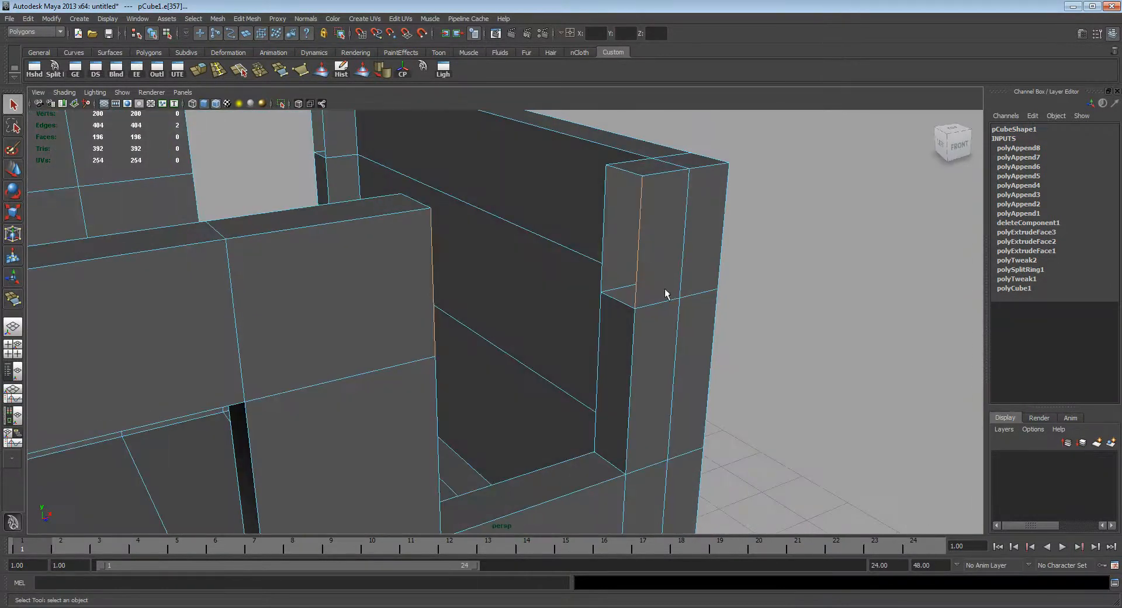
pyautogui.click(256, 19)
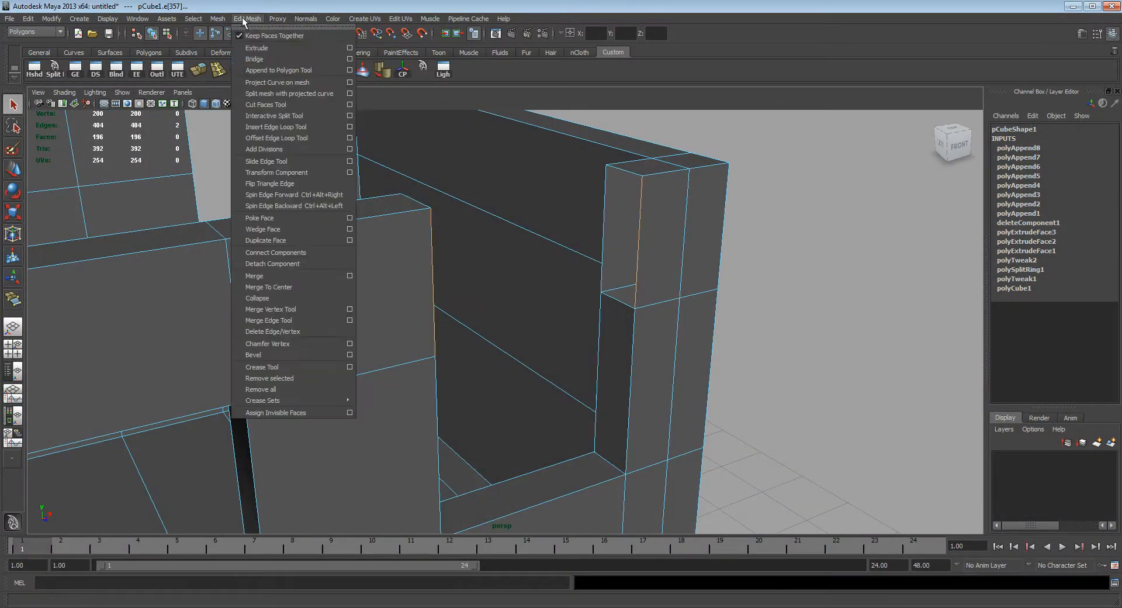
pyautogui.click(260, 59)
pyautogui.keyDown('alt'); pyautogui.moveTo(497, 261); pyautogui.dragTo(566, 268); pyautogui.keyUp('alt')
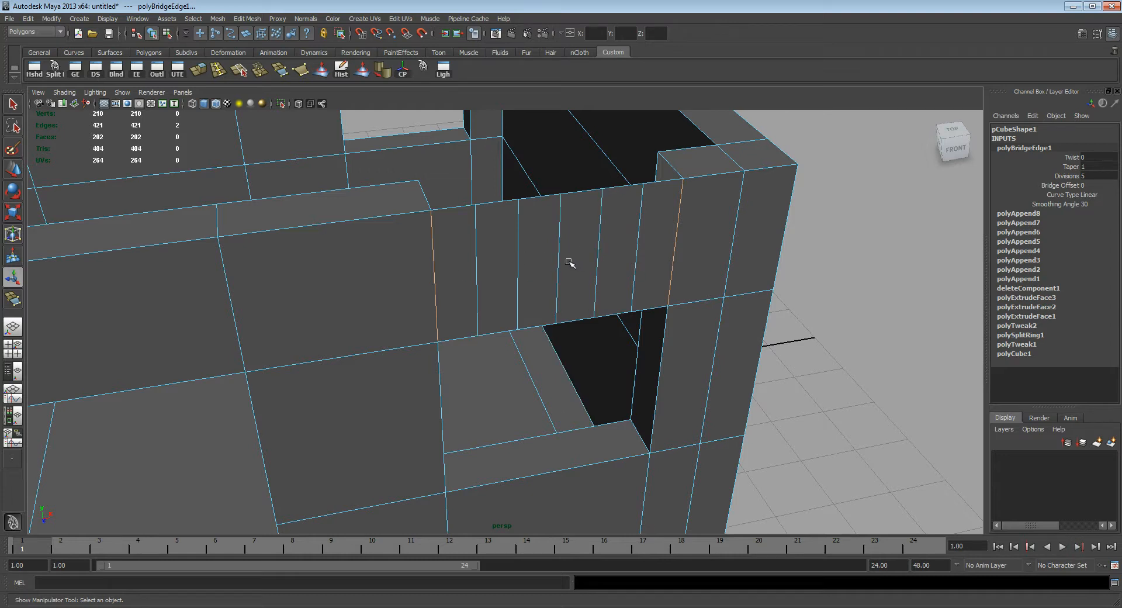
pyautogui.hotkey('ctrl', 'z')
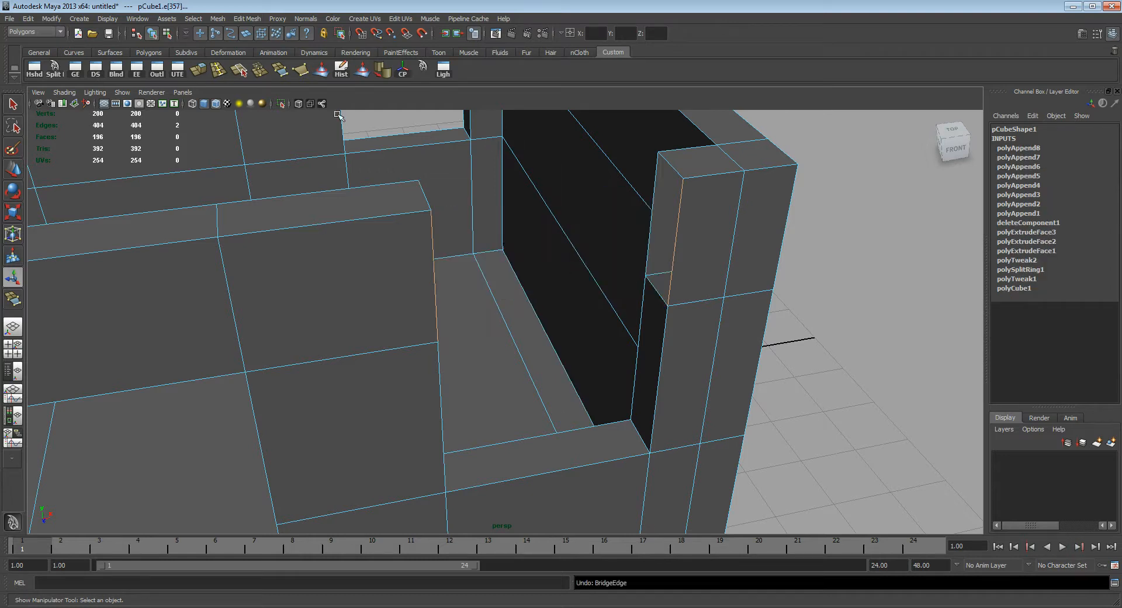
# Step: Try bridging the two outer vertical edges of the right front window gap along a linear path with 0 divisions
pyautogui.click(247, 19)
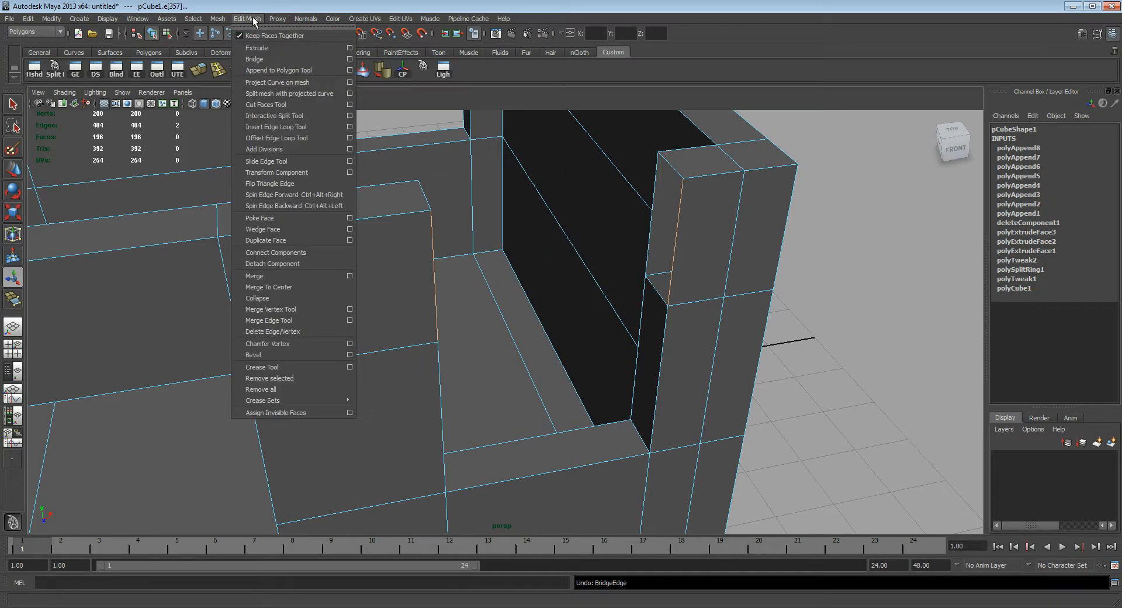
pyautogui.click(349, 60)
pyautogui.moveTo(904, 423); pyautogui.dragTo(784, 436)
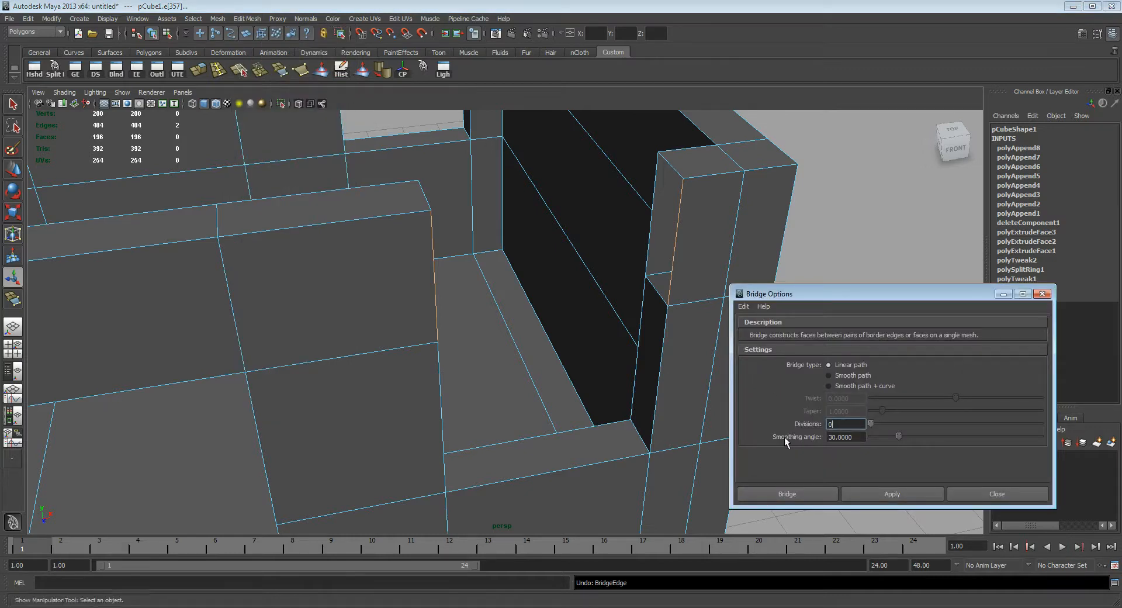
pyautogui.click(813, 496)
pyautogui.moveTo(613, 247)
pyautogui.keyDown('alt'); pyautogui.mouseDown()
pyautogui.moveTo(613, 263)
pyautogui.moveTo(621, 252)
pyautogui.mouseUp(); pyautogui.keyUp('alt')
pyautogui.hotkey('ctrl', 'z')
# Step: Try bridging both the inner and outer vertical edge pairs across the right front window gap at once
pyautogui.keyDown('alt'); pyautogui.moveTo(666, 183); pyautogui.dragTo(491, 228); pyautogui.keyUp('alt')
pyautogui.keyDown('shift'); pyautogui.click(477, 229); pyautogui.keyUp('shift')
pyautogui.keyDown('shift'); pyautogui.click(477, 229); pyautogui.keyUp('shift')
pyautogui.keyDown('alt'); pyautogui.moveTo(561, 250); pyautogui.dragTo(600, 218); pyautogui.keyUp('alt')
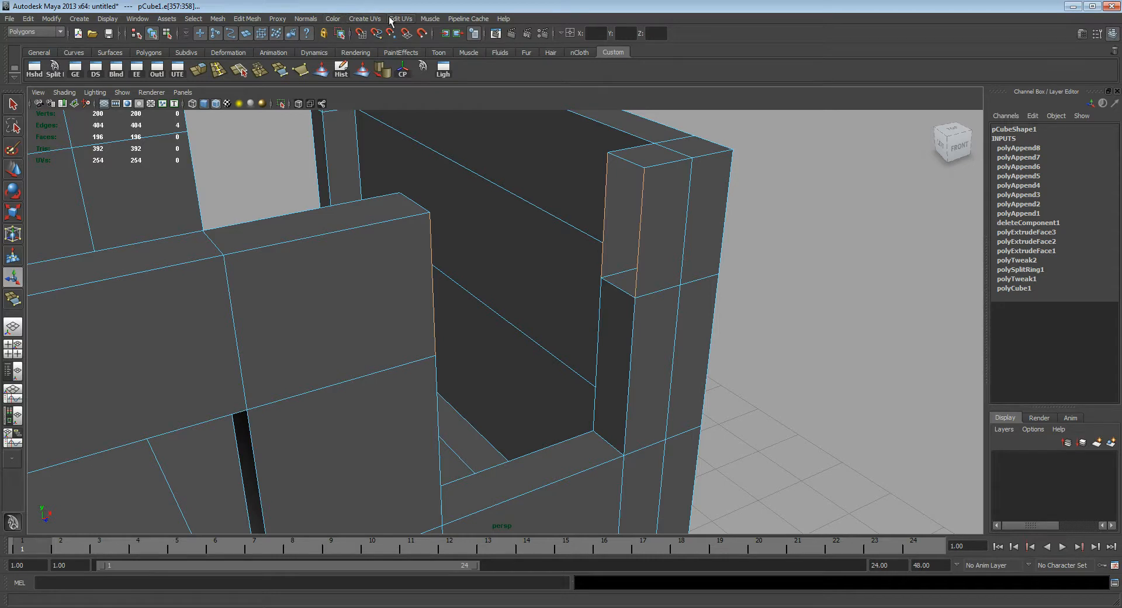
pyautogui.click(249, 19)
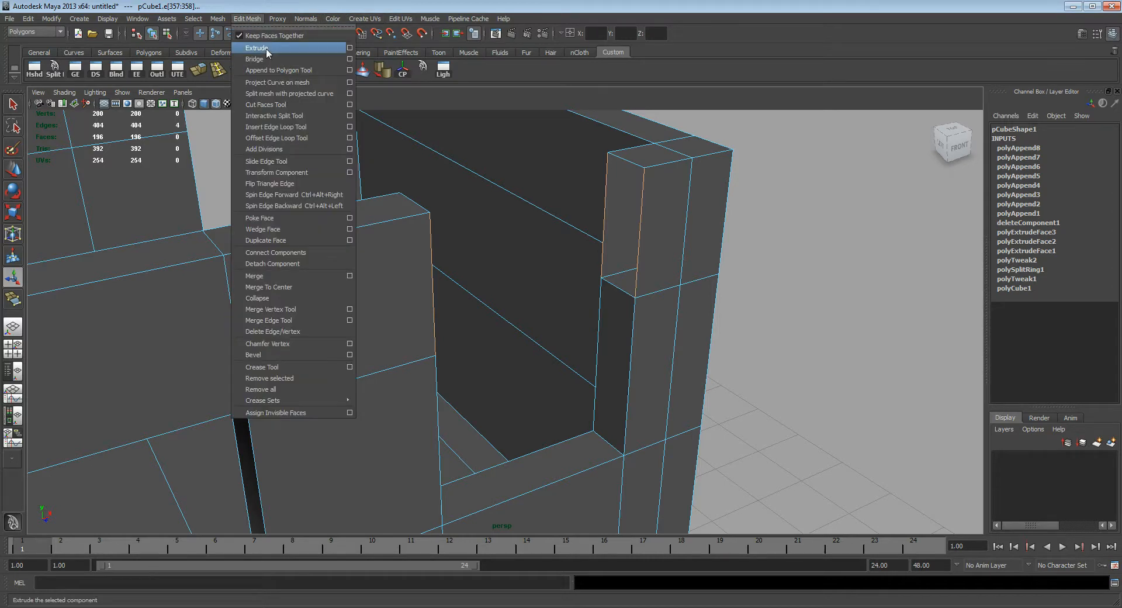
pyautogui.click(260, 60)
pyautogui.keyDown('alt'); pyautogui.moveTo(585, 275); pyautogui.dragTo(634, 251); pyautogui.keyUp('alt')
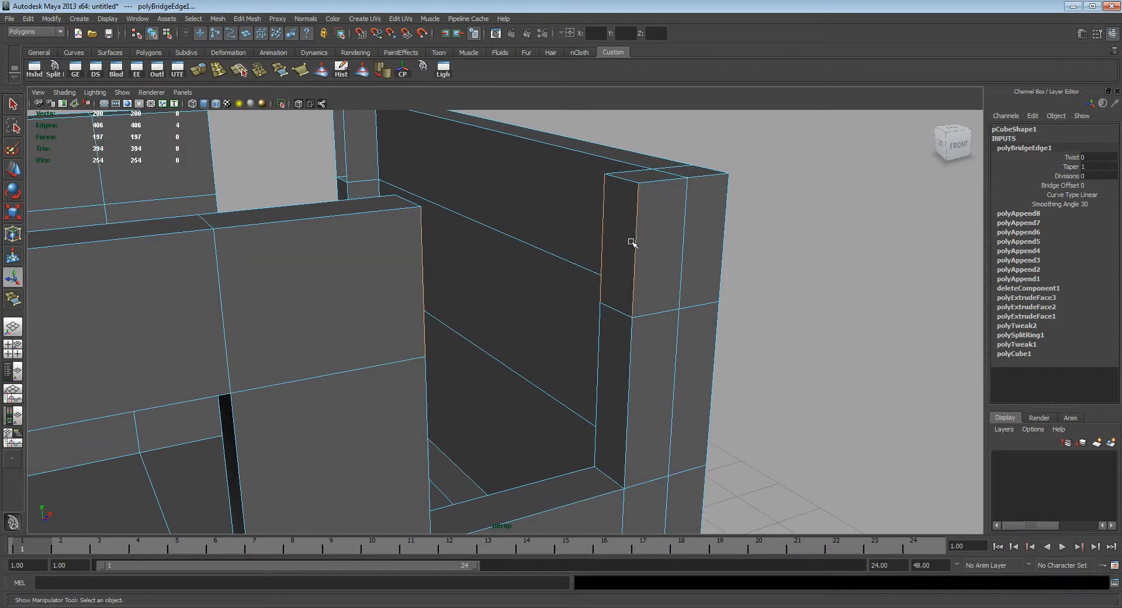
pyautogui.hotkey('ctrl', 'z')
# Step: Clear the edge selection and keep the Edit Mesh commands open in a floating window beside the gap
pyautogui.keyDown('alt'); pyautogui.moveTo(689, 263); pyautogui.dragTo(764, 288); pyautogui.keyUp('alt')
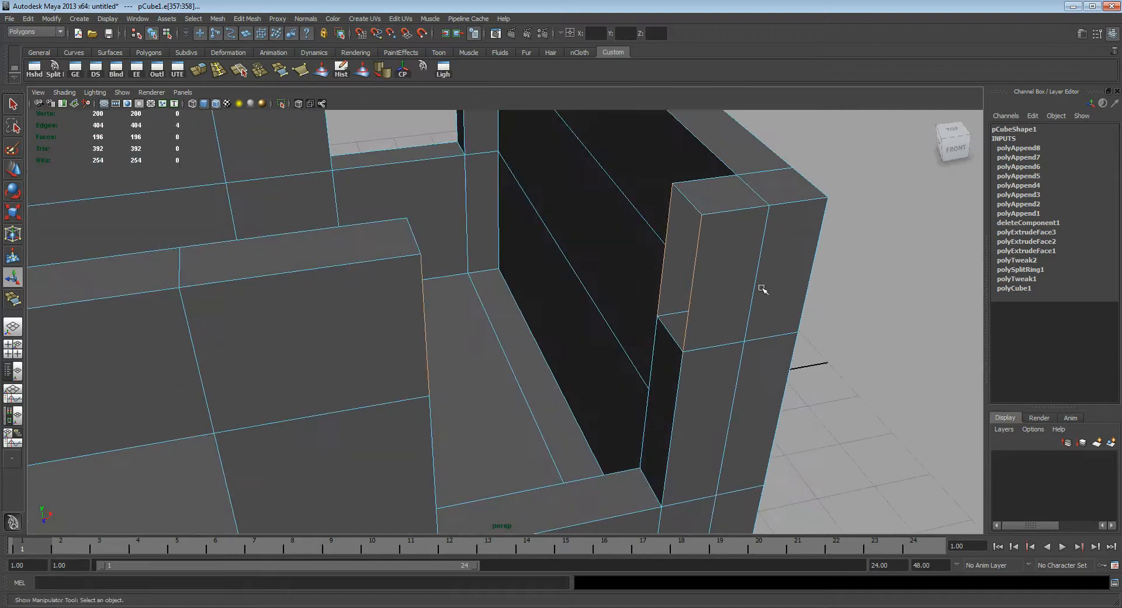
pyautogui.click(829, 310)
pyautogui.keyDown('alt'); pyautogui.moveTo(829, 311); pyautogui.dragTo(682, 278); pyautogui.keyUp('alt')
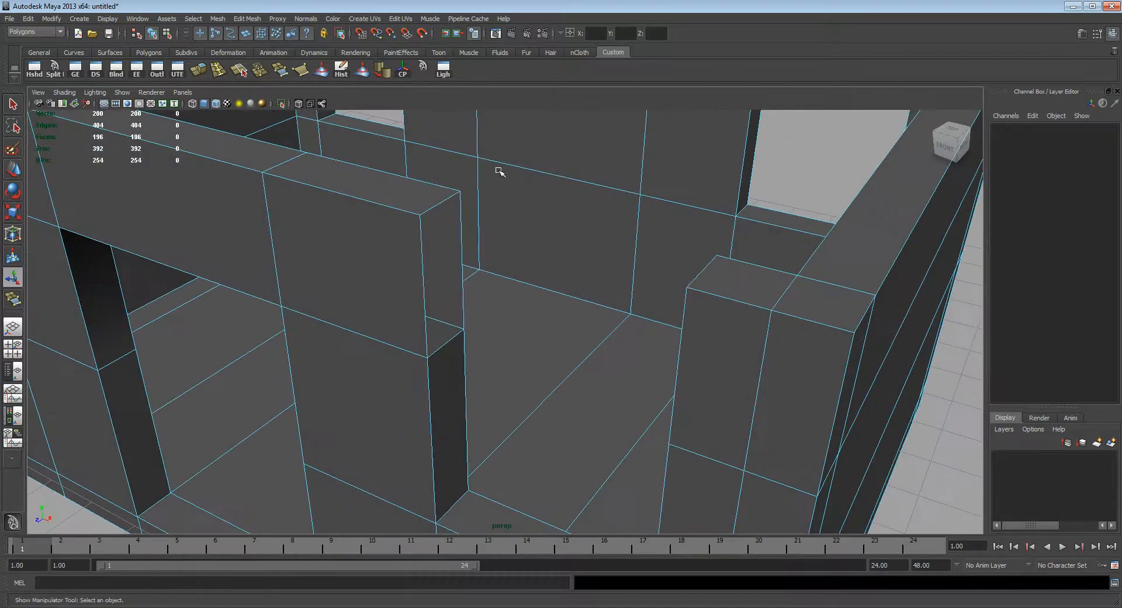
pyautogui.click(277, 19)
pyautogui.moveTo(260, 17)
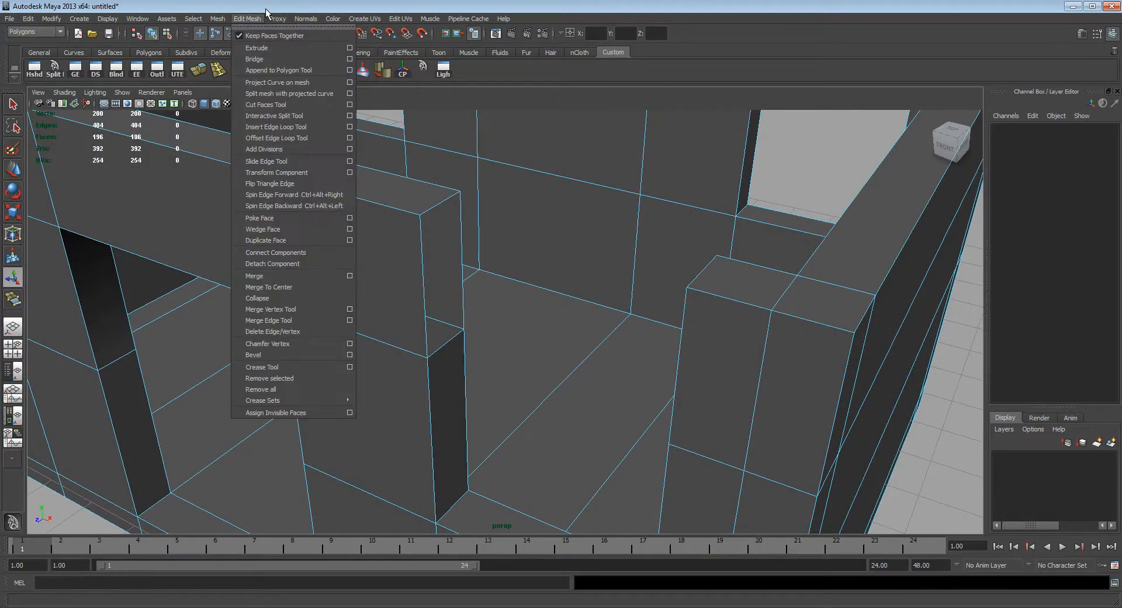
pyautogui.click(282, 27)
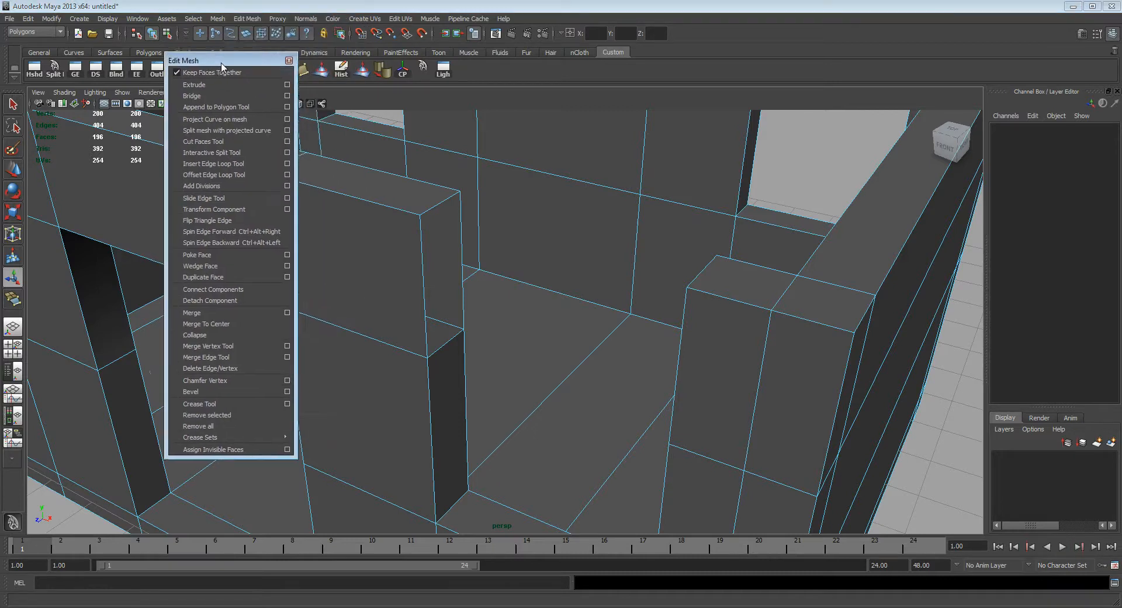
pyautogui.moveTo(292, 50); pyautogui.dragTo(221, 77)
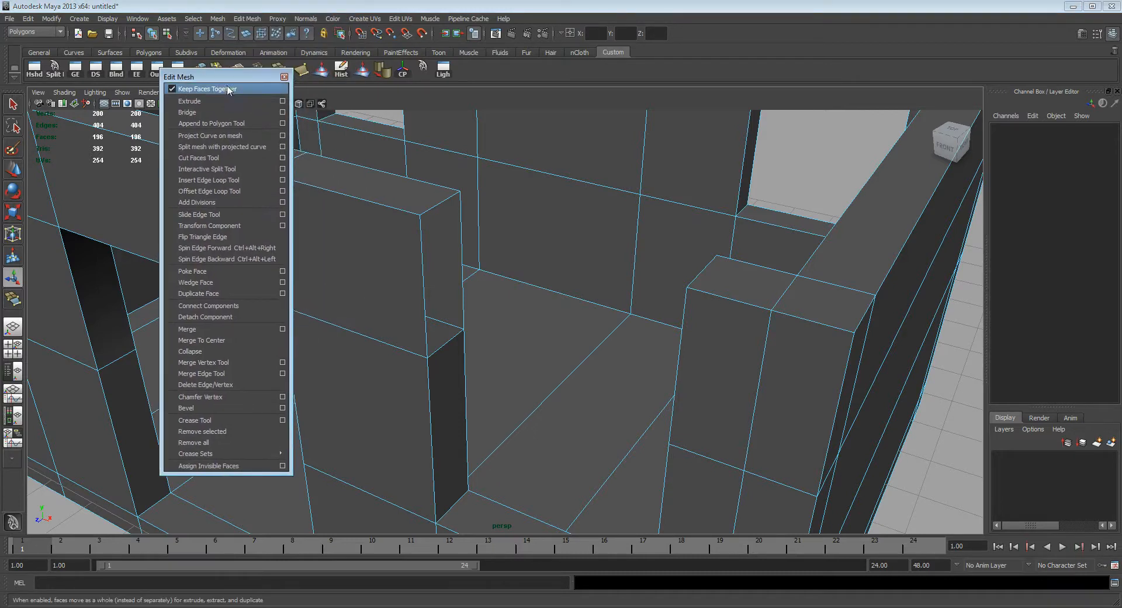
# Step: Append the inner face above the right front window between the inner vertical border edges on both sides
pyautogui.click(225, 124)
pyautogui.keyDown('alt'); pyautogui.moveTo(461, 277); pyautogui.dragTo(614, 272); pyautogui.keyUp('alt')
pyautogui.click(433, 271)
pyautogui.click(660, 251)
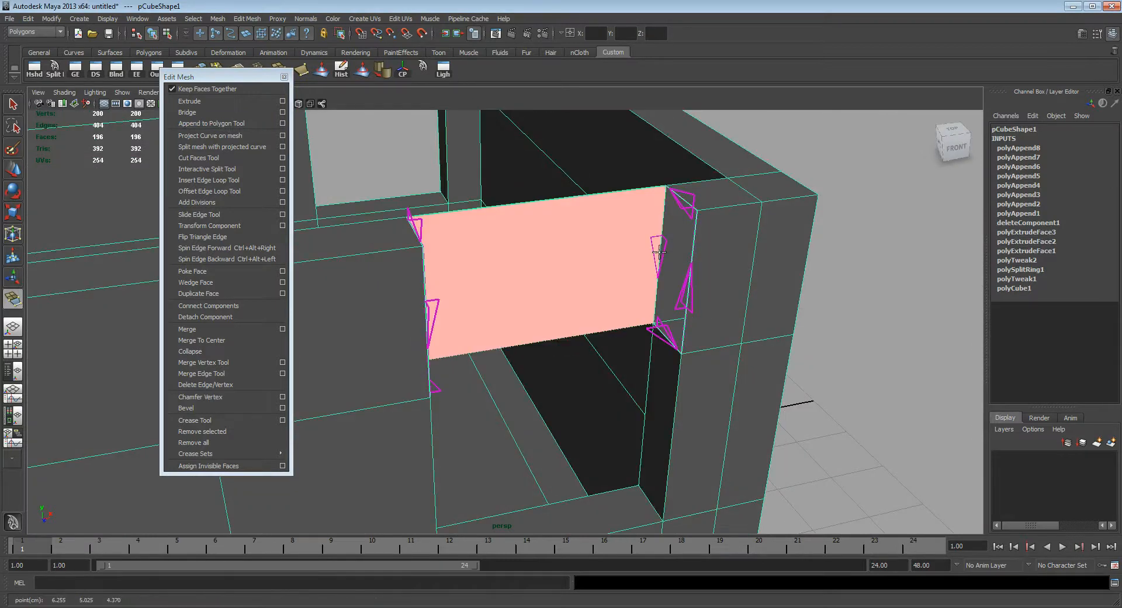
pyautogui.press('Return')
# Step: Append the top face that closes the wall section above the right front window
pyautogui.keyDown('alt'); pyautogui.moveTo(659, 251); pyautogui.dragTo(636, 283); pyautogui.keyUp('alt')
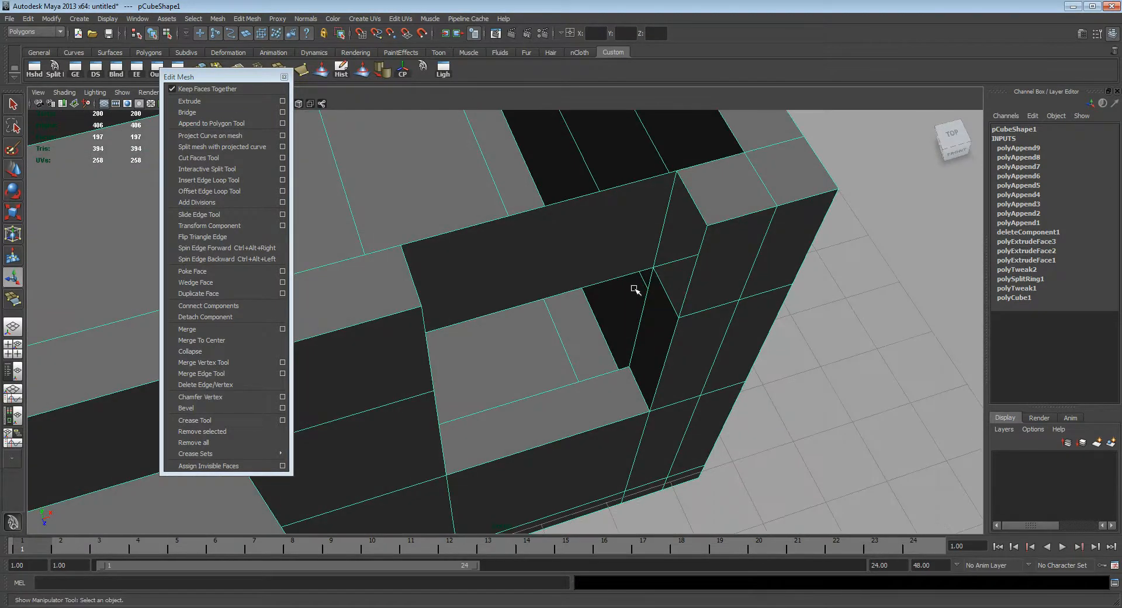
pyautogui.press('y')
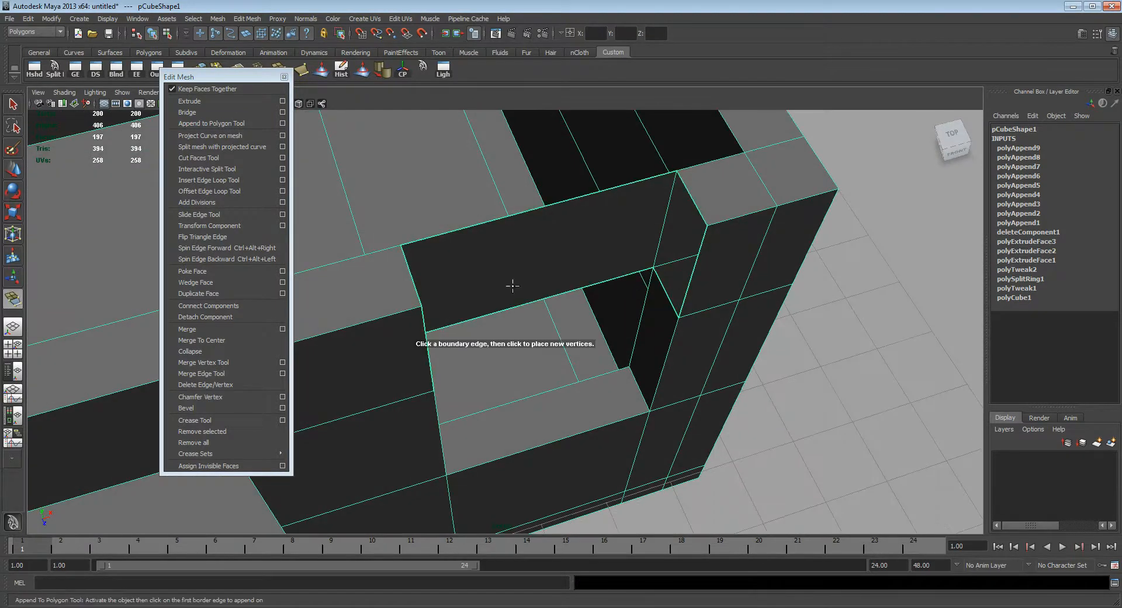
pyautogui.click(412, 276)
pyautogui.click(690, 204)
pyautogui.press('Return')
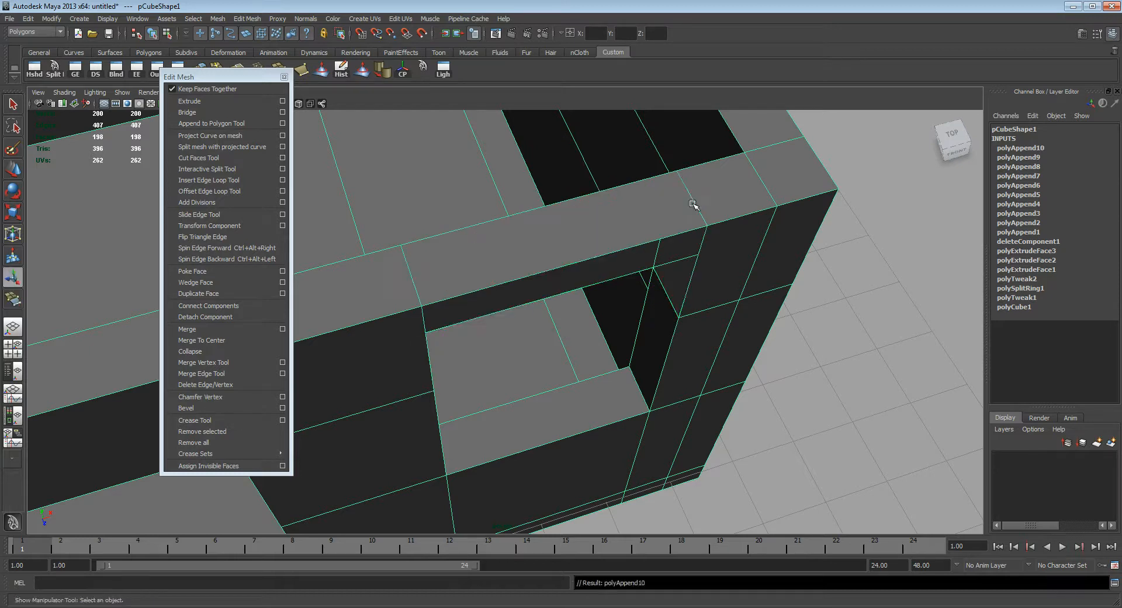
# Step: Append the underside face above the right front window, joining the short lower border edges
pyautogui.press('y')
pyautogui.click(666, 298)
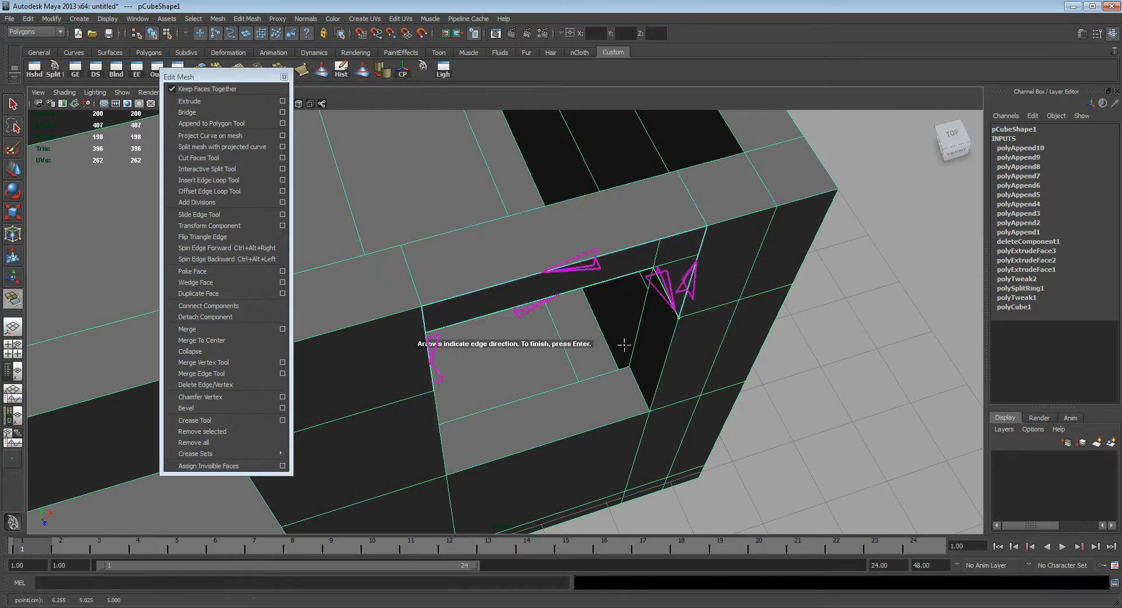
pyautogui.keyDown('alt'); pyautogui.moveTo(665, 298); pyautogui.dragTo(444, 341); pyautogui.keyUp('alt')
pyautogui.click(435, 325)
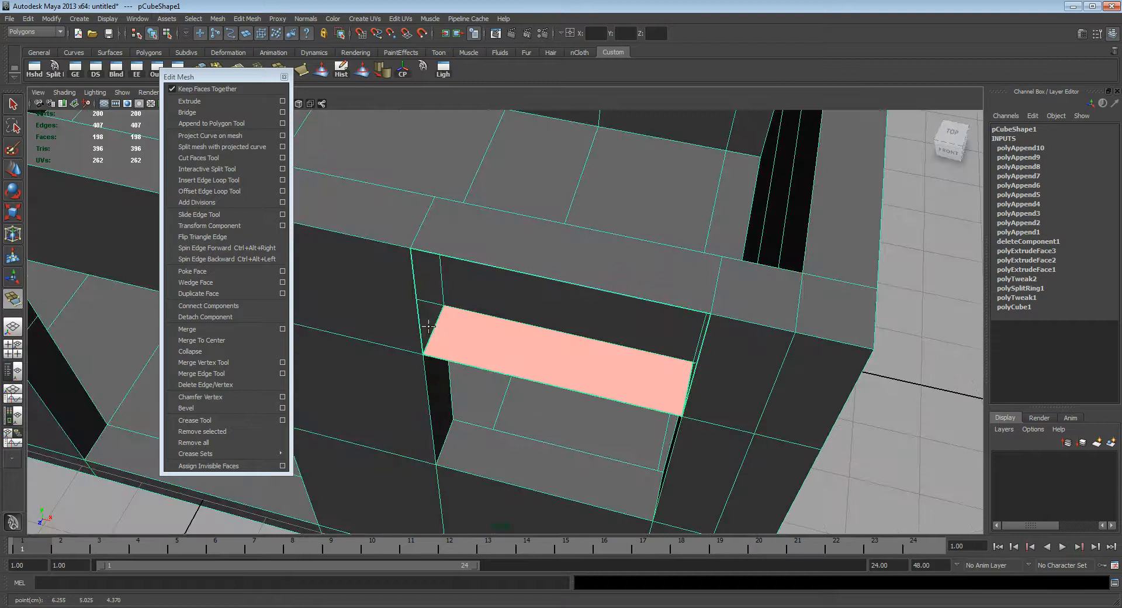
pyautogui.press('Return')
# Step: Append the outer face above the right front window between its long upper and lower border edges
pyautogui.press('y')
pyautogui.keyDown('alt'); pyautogui.moveTo(538, 308); pyautogui.dragTo(535, 254); pyautogui.keyUp('alt')
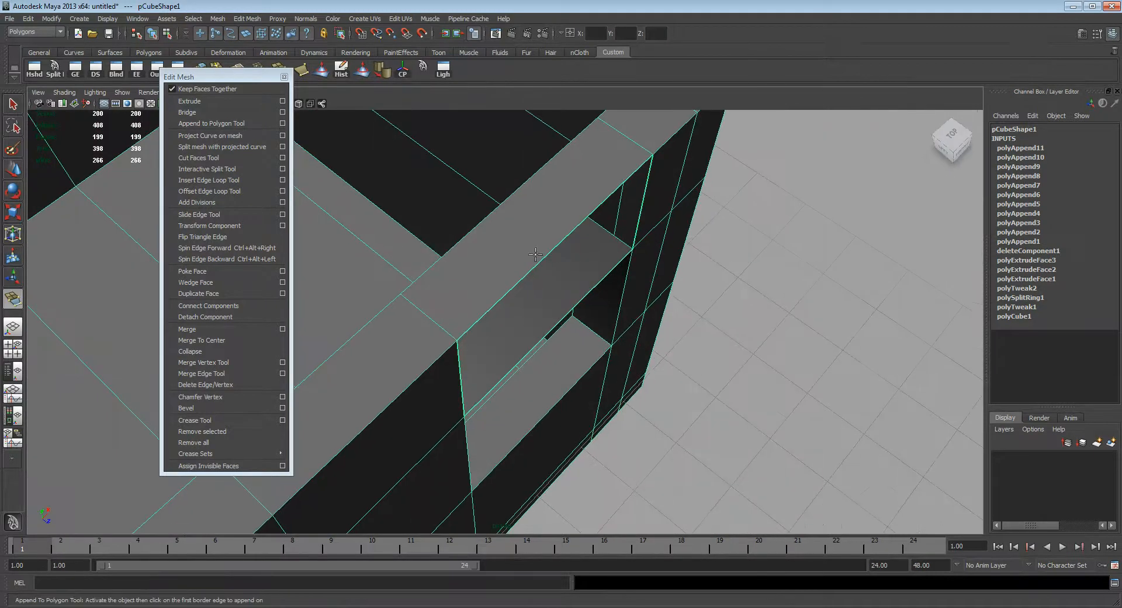
pyautogui.click(550, 317)
pyautogui.click(554, 327)
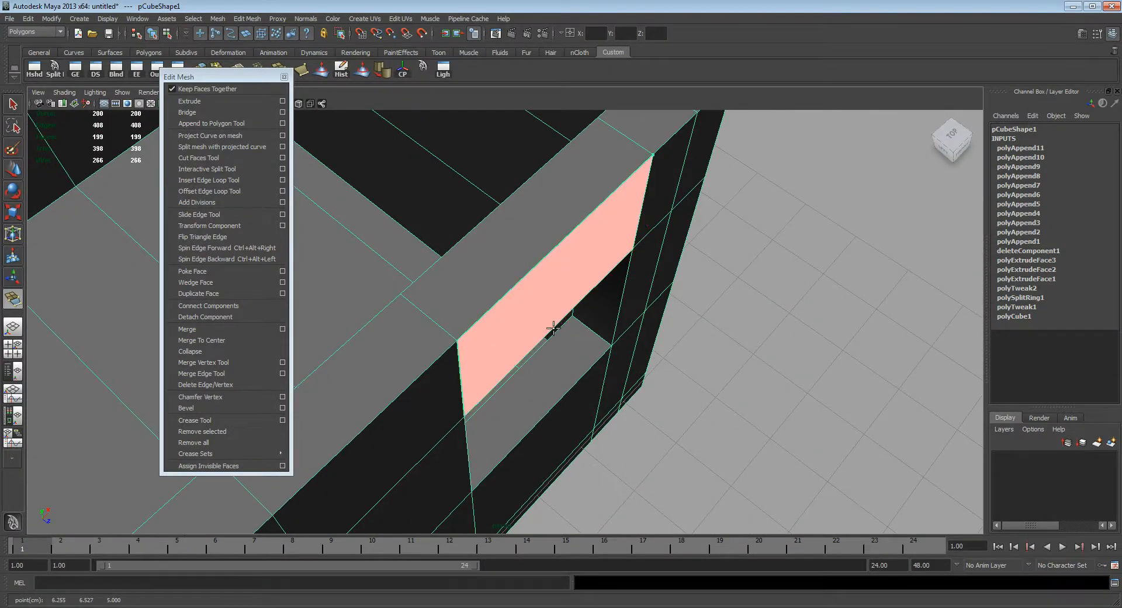
pyautogui.press('Return')
# Step: Append the inner face above the back wall's left window, as seen from behind, between the inner vertical border edges
pyautogui.keyDown('alt'); pyautogui.moveTo(591, 315); pyautogui.dragTo(549, 296); pyautogui.keyUp('alt')
pyautogui.keyDown('alt'); pyautogui.moveTo(811, 376); pyautogui.dragTo(569, 312, button='right'); pyautogui.keyUp('alt')
pyautogui.keyDown('alt'); pyautogui.moveTo(569, 313); pyautogui.dragTo(629, 339); pyautogui.keyUp('alt')
pyautogui.keyDown('alt'); pyautogui.moveTo(629, 339); pyautogui.dragTo(642, 263, button='middle'); pyautogui.keyUp('alt')
pyautogui.keyDown('alt'); pyautogui.moveTo(641, 263); pyautogui.dragTo(687, 308, button='right'); pyautogui.keyUp('alt')
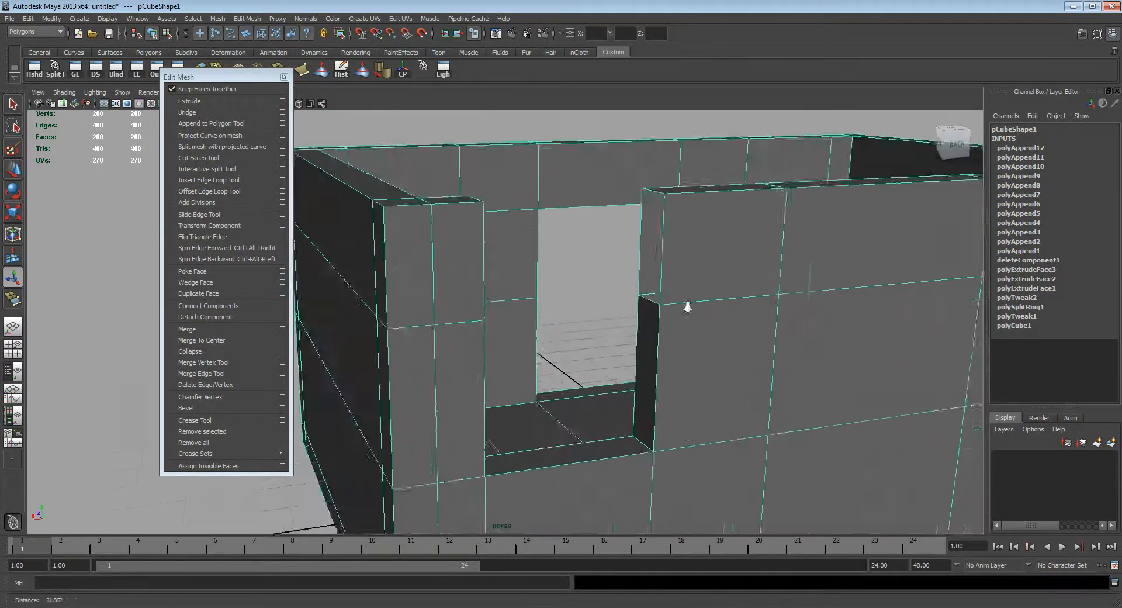
pyautogui.keyDown('alt'); pyautogui.moveTo(686, 308); pyautogui.dragTo(576, 369); pyautogui.keyUp('alt')
pyautogui.keyDown('alt'); pyautogui.moveTo(575, 368); pyautogui.dragTo(672, 356, button='middle'); pyautogui.keyUp('alt')
pyautogui.keyDown('alt'); pyautogui.moveTo(672, 357); pyautogui.dragTo(593, 306); pyautogui.keyUp('alt')
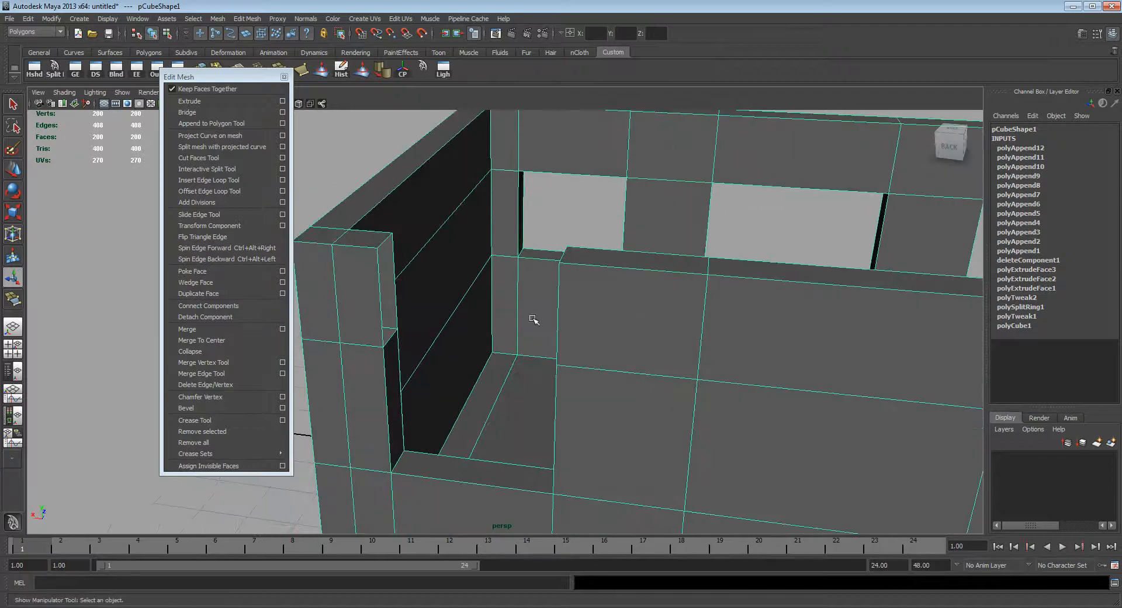
pyautogui.press('y')
pyautogui.click(395, 289)
pyautogui.keyDown('alt'); pyautogui.moveTo(395, 289); pyautogui.dragTo(853, 328); pyautogui.keyUp('alt')
pyautogui.click(928, 281)
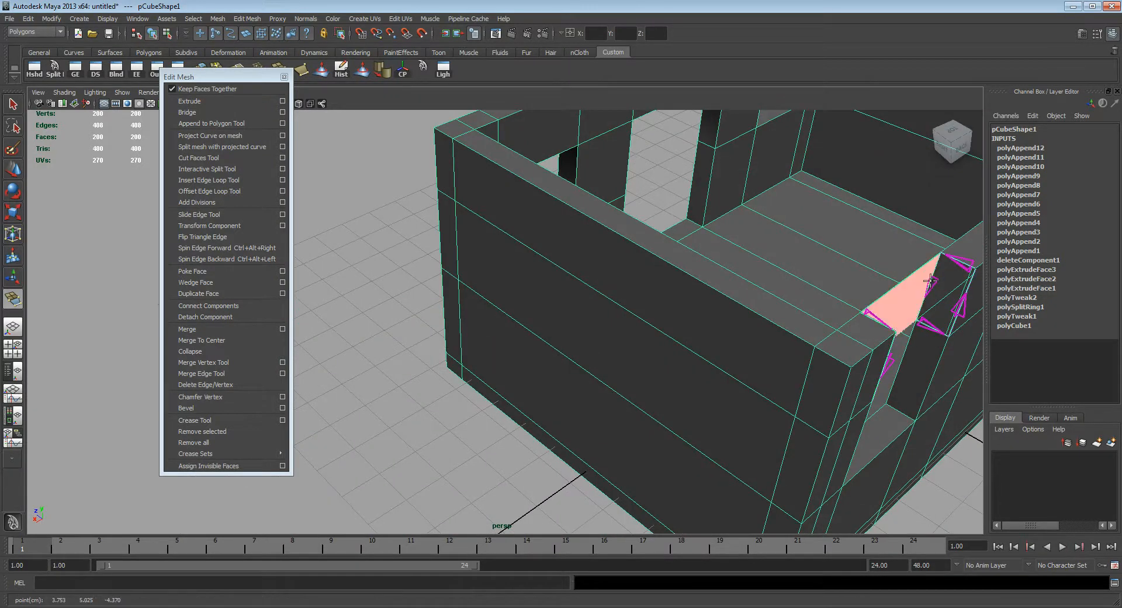
pyautogui.press('Return')
# Step: Append the outer face above the back wall's left window between the outer vertical border edges
pyautogui.keyDown('alt'); pyautogui.moveTo(932, 281); pyautogui.dragTo(533, 318); pyautogui.keyUp('alt')
pyautogui.press('y')
pyautogui.click(582, 197)
pyautogui.click(450, 228)
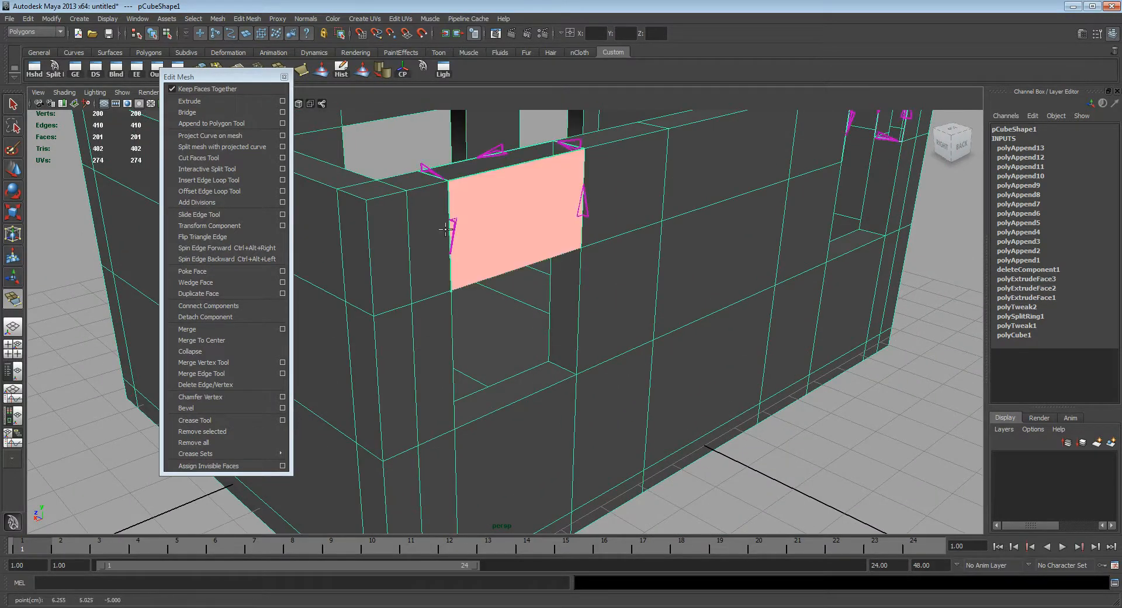
pyautogui.press('Return')
# Step: Append the top face above the back wall's left window between its two long upper border edges
pyautogui.click(485, 155)
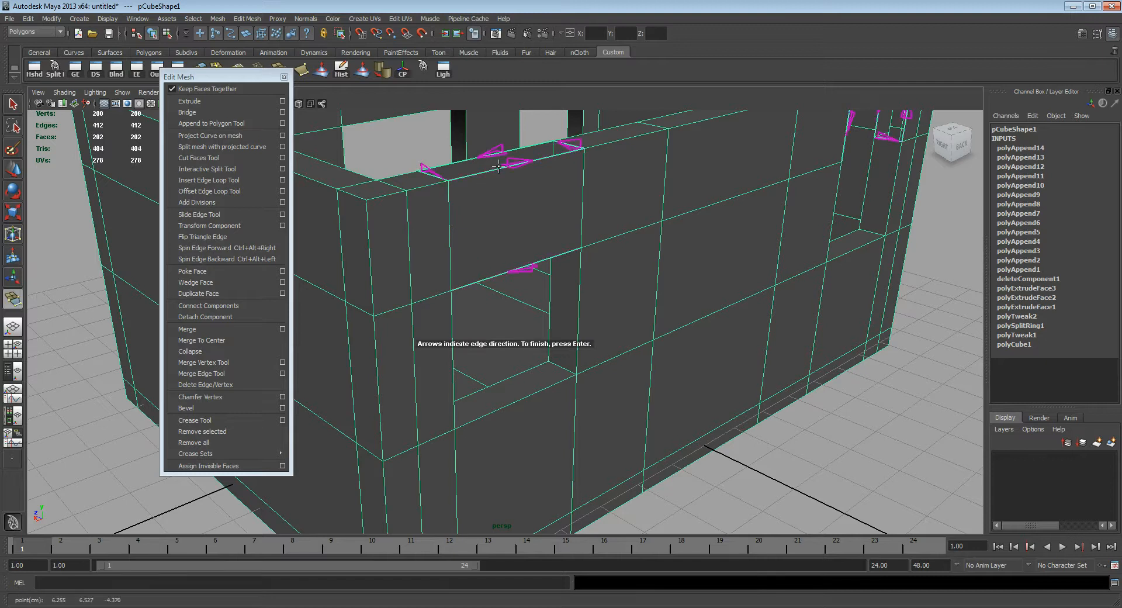
pyautogui.click(500, 169)
pyautogui.press('Return')
# Step: Append the underside face above the back wall's left window between its two long lower border edges
pyautogui.keyDown('alt'); pyautogui.moveTo(501, 170); pyautogui.dragTo(534, 275); pyautogui.keyUp('alt')
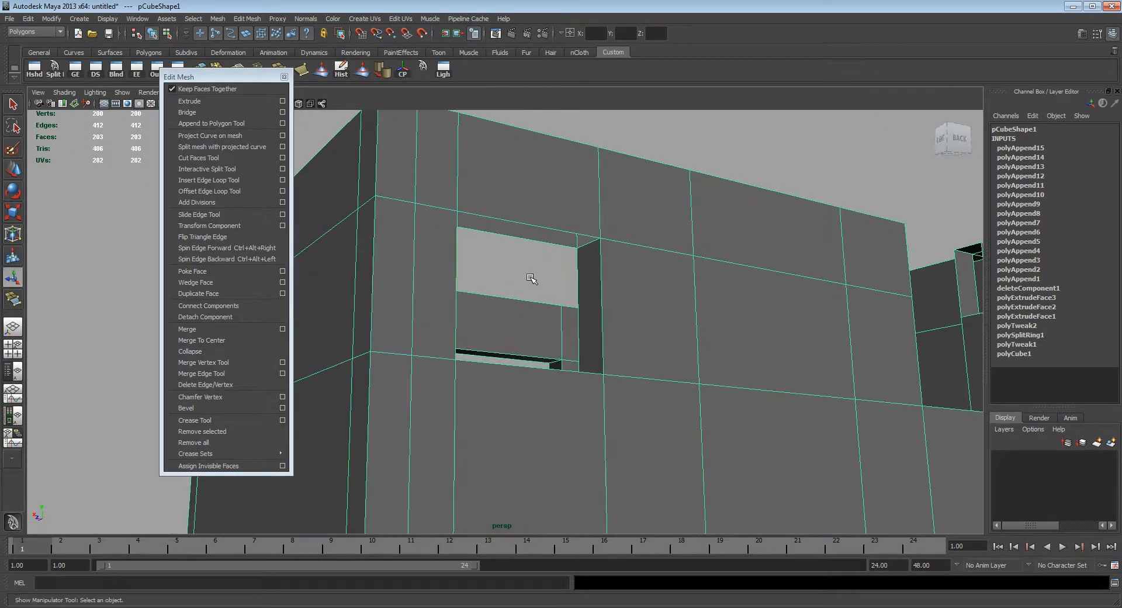
pyautogui.press('y')
pyautogui.click(512, 235)
pyautogui.click(524, 225)
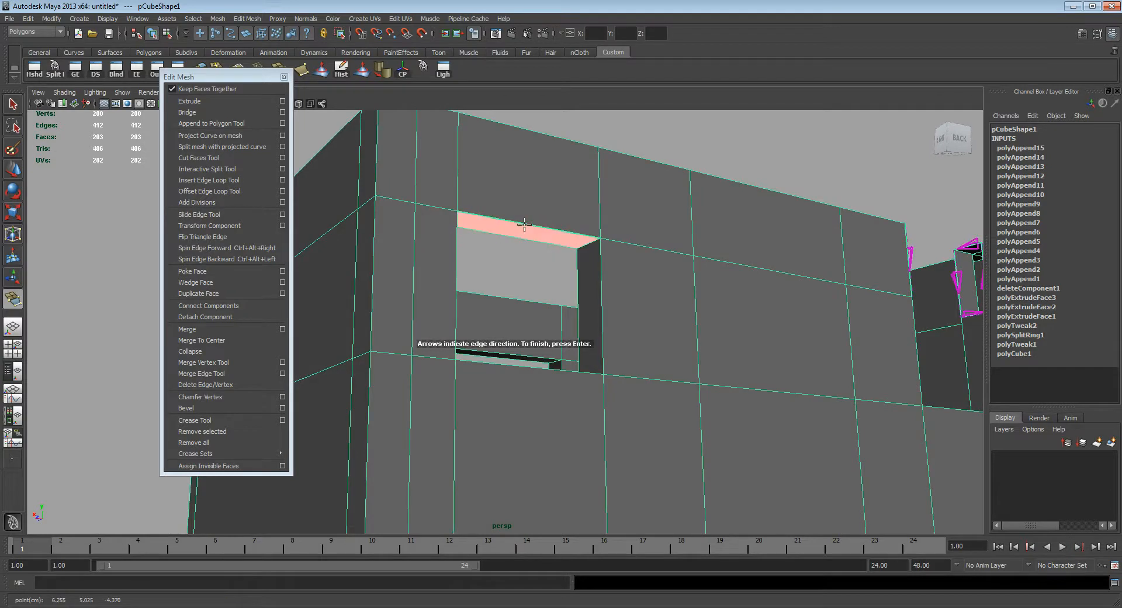
pyautogui.press('Return')
# Step: Append the top face across the back wall's right window gap, as seen from behind, joining the short upper border edges
pyautogui.keyDown('alt'); pyautogui.moveTo(526, 228); pyautogui.dragTo(649, 306); pyautogui.keyUp('alt')
pyautogui.keyDown('alt'); pyautogui.moveTo(648, 306); pyautogui.dragTo(795, 323, button='right'); pyautogui.keyUp('alt')
pyautogui.press('y')
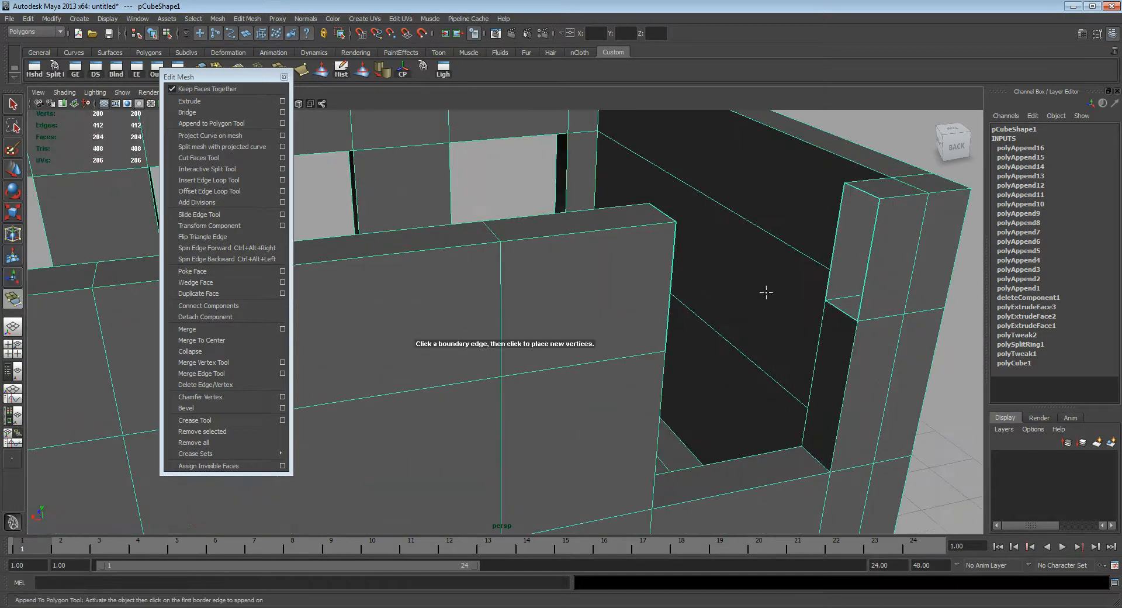
pyautogui.click(661, 212)
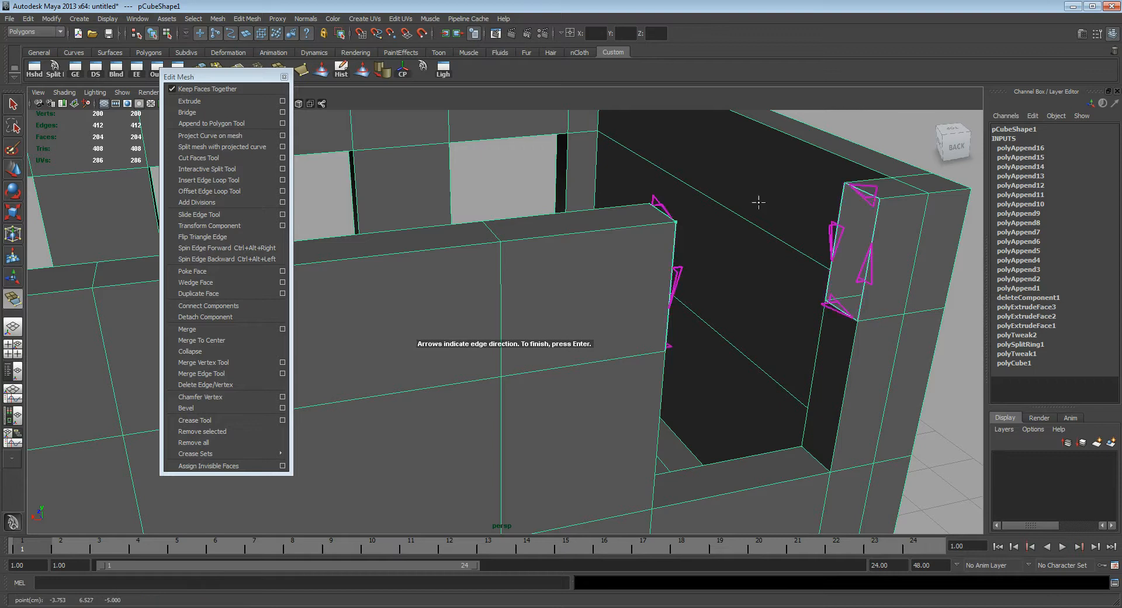
pyautogui.click(865, 192)
pyautogui.press('Return')
# Step: Append the underside face across the back wall's right window gap, as seen from behind, joining the short lower border edges
pyautogui.click(835, 318)
pyautogui.keyDown('alt'); pyautogui.moveTo(836, 318); pyautogui.dragTo(564, 387); pyautogui.keyUp('alt')
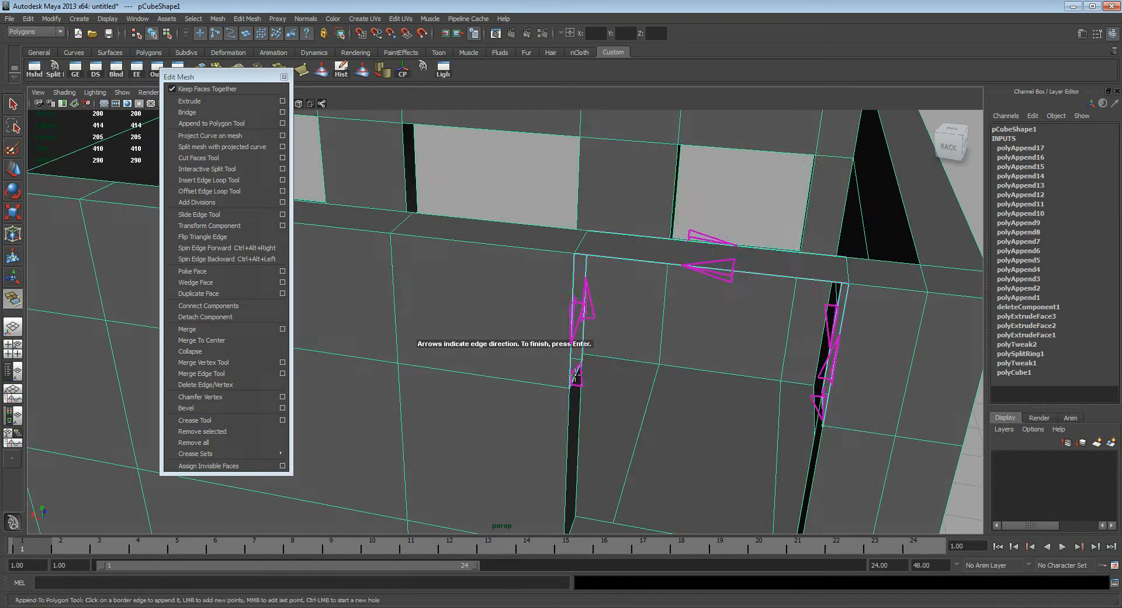
pyautogui.click(575, 378)
pyautogui.press('Return')
# Step: Append the inner face above the back wall's right window between the long inner border edges
pyautogui.keyDown('alt'); pyautogui.moveTo(701, 334); pyautogui.dragTo(706, 293); pyautogui.keyUp('alt')
pyautogui.click(761, 146)
pyautogui.keyDown('alt'); pyautogui.moveTo(749, 211); pyautogui.dragTo(702, 357); pyautogui.keyUp('alt')
pyautogui.click(711, 372)
pyautogui.press('Return')
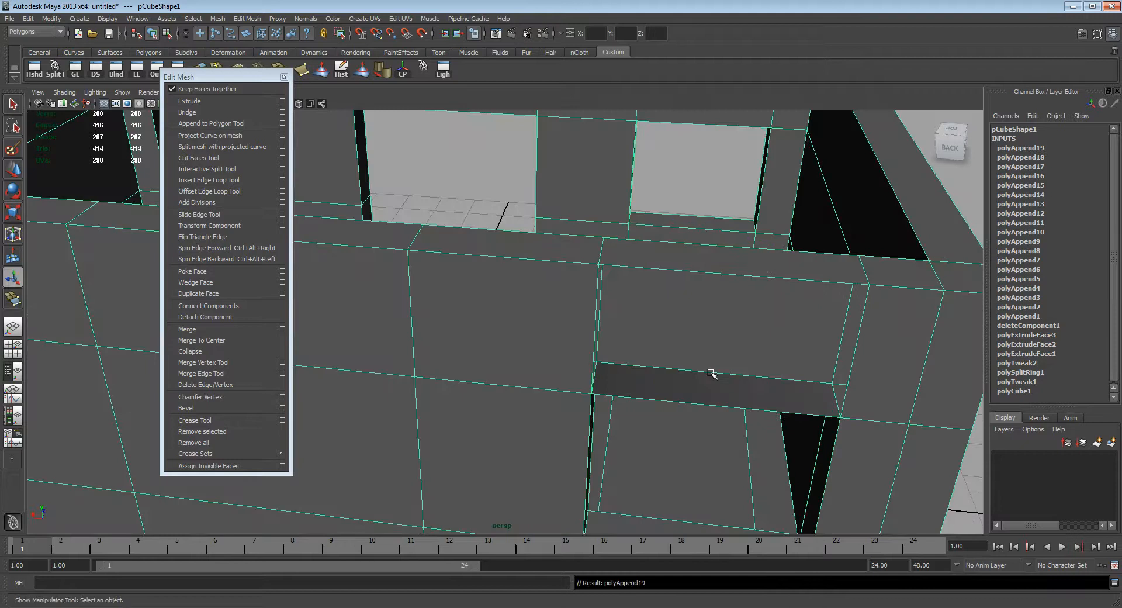
# Step: Append the outer face above the back wall's right window between the long outer border edges
pyautogui.click(713, 419)
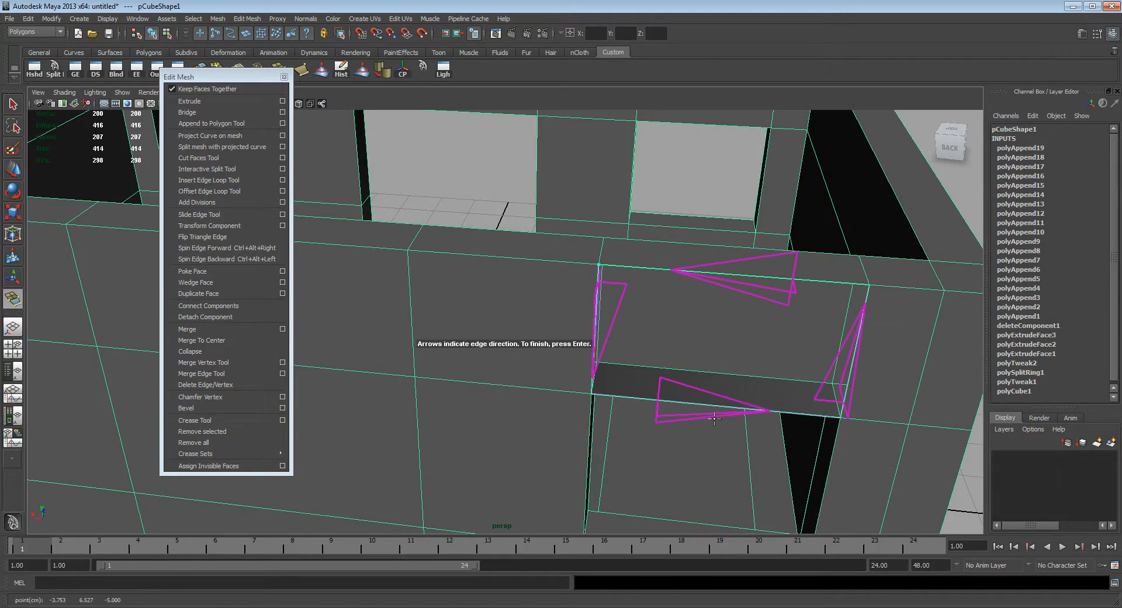
pyautogui.click(718, 405)
pyautogui.press('Return')
# Step: Move the floating Edit Mesh tool list aside so that it clears the house model
pyautogui.keyDown('alt'); pyautogui.moveTo(643, 325); pyautogui.dragTo(604, 321); pyautogui.keyUp('alt')
pyautogui.keyDown('alt'); pyautogui.moveTo(603, 321); pyautogui.dragTo(637, 324, button='middle'); pyautogui.keyUp('alt')
pyautogui.keyDown('alt'); pyautogui.moveTo(638, 324); pyautogui.dragTo(605, 337); pyautogui.keyUp('alt')
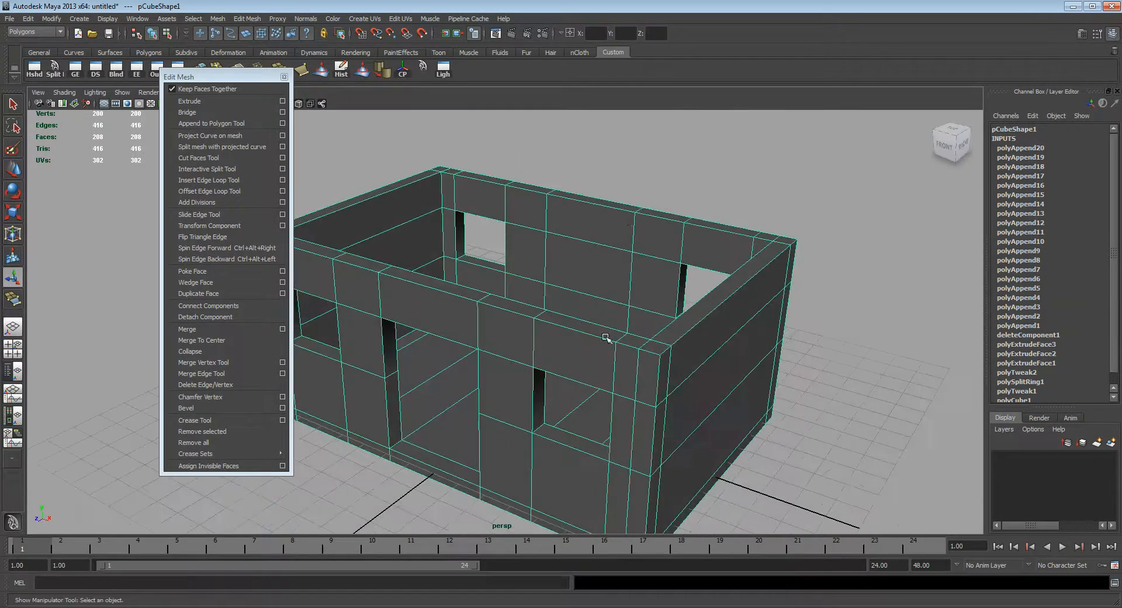
pyautogui.keyDown('alt'); pyautogui.moveTo(608, 233); pyautogui.dragTo(593, 291); pyautogui.keyUp('alt')
pyautogui.moveTo(238, 76); pyautogui.dragTo(118, 123)
pyautogui.keyDown('alt'); pyautogui.moveTo(503, 265); pyautogui.dragTo(511, 253); pyautogui.keyUp('alt')
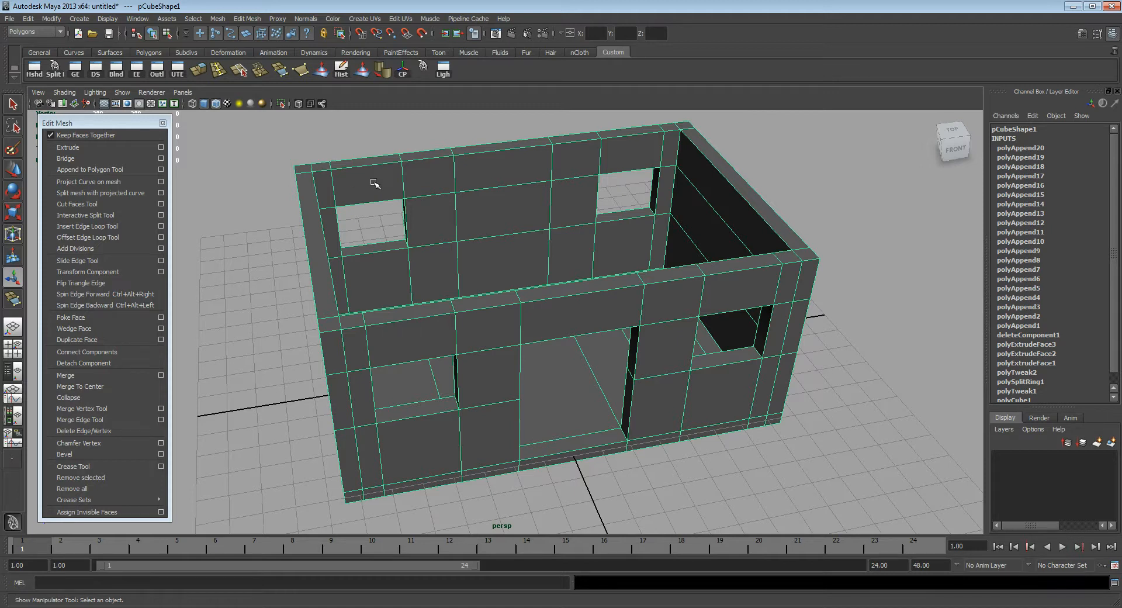
# Step: Inspect the wall sections above the door and windows from the front and side of the house
pyautogui.keyDown('alt'); pyautogui.moveTo(381, 210); pyautogui.dragTo(488, 215); pyautogui.keyUp('alt')
pyautogui.keyDown('alt'); pyautogui.moveTo(538, 236); pyautogui.dragTo(489, 222, button='middle'); pyautogui.keyUp('alt')
pyautogui.keyDown('alt'); pyautogui.moveTo(489, 222); pyautogui.dragTo(591, 255, button='right'); pyautogui.keyUp('alt')
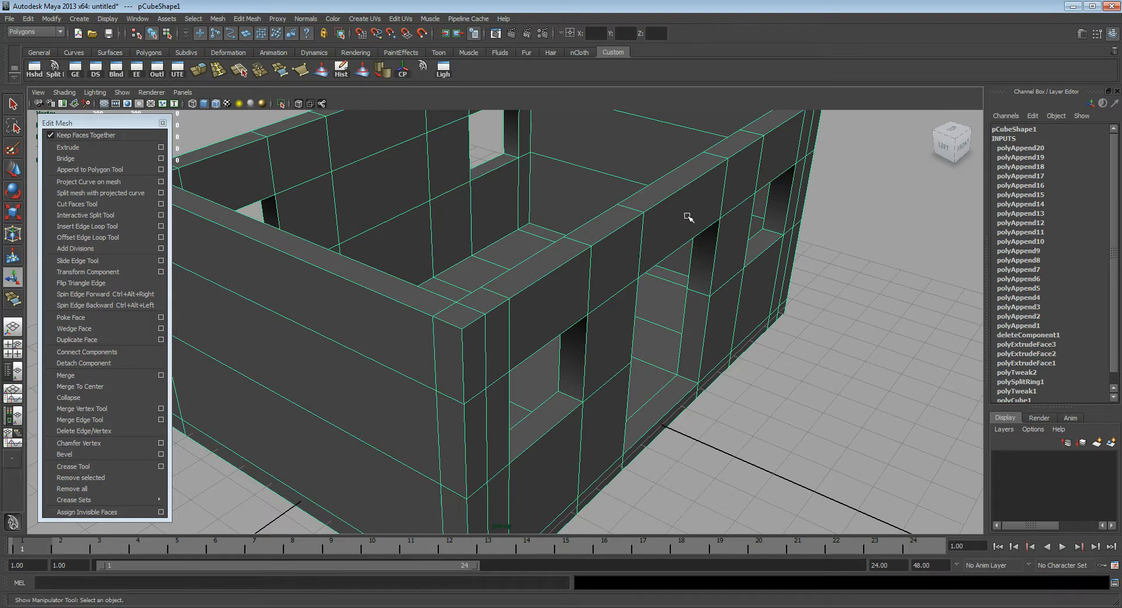
pyautogui.keyDown('alt'); pyautogui.moveTo(741, 231); pyautogui.dragTo(646, 217, button='right'); pyautogui.keyUp('alt')
pyautogui.keyDown('alt'); pyautogui.moveTo(646, 217); pyautogui.dragTo(645, 230); pyautogui.keyUp('alt')
pyautogui.keyDown('alt'); pyautogui.moveTo(668, 239); pyautogui.dragTo(624, 239, button='middle'); pyautogui.keyUp('alt')
pyautogui.keyDown('alt'); pyautogui.moveTo(624, 239); pyautogui.dragTo(623, 218); pyautogui.keyUp('alt')
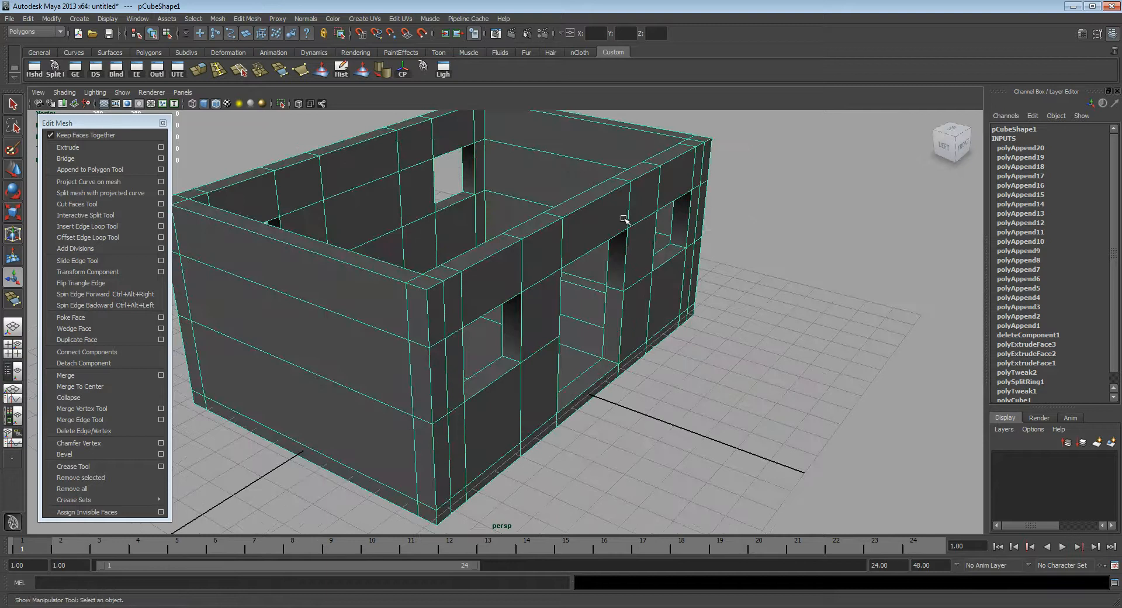
pyautogui.moveTo(579, 222)
pyautogui.keyDown('alt'); pyautogui.mouseDown()
pyautogui.moveTo(571, 232)
pyautogui.moveTo(633, 241)
pyautogui.moveTo(586, 240)
pyautogui.mouseUp(); pyautogui.keyUp('alt')
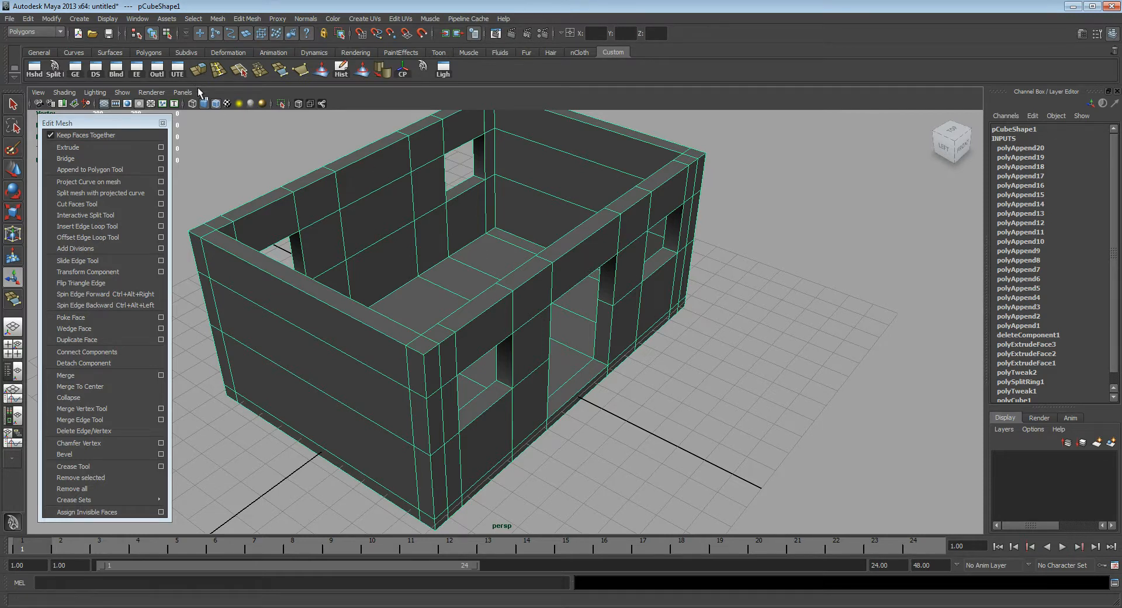
# Step: Display the face normals of the house mesh and check their directions on the walls and floor
pyautogui.click(109, 21)
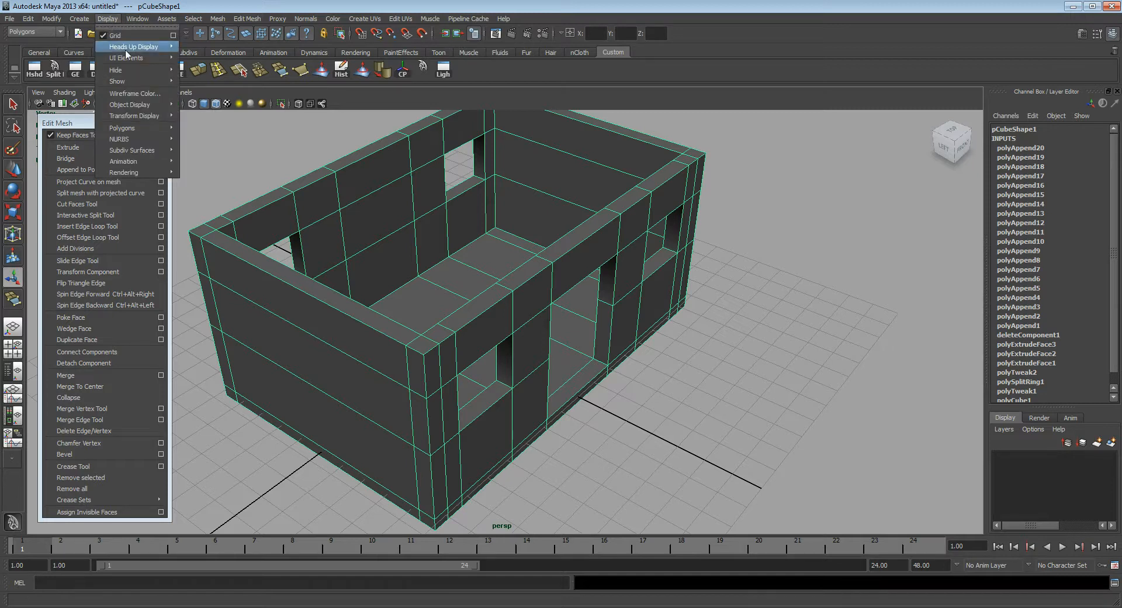
pyautogui.moveTo(147, 130)
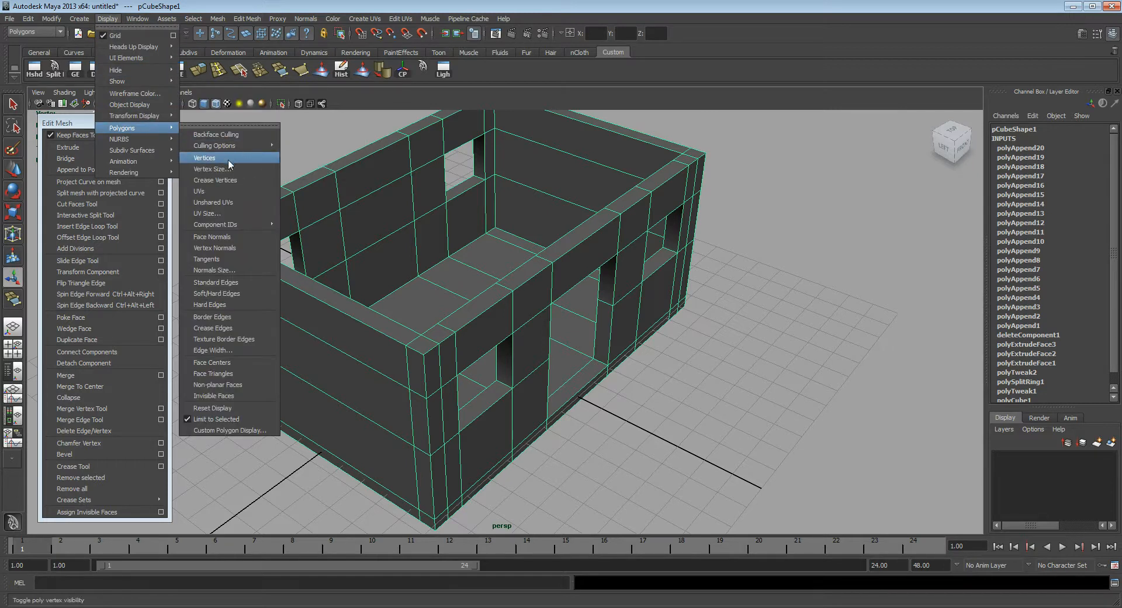
pyautogui.click(234, 246)
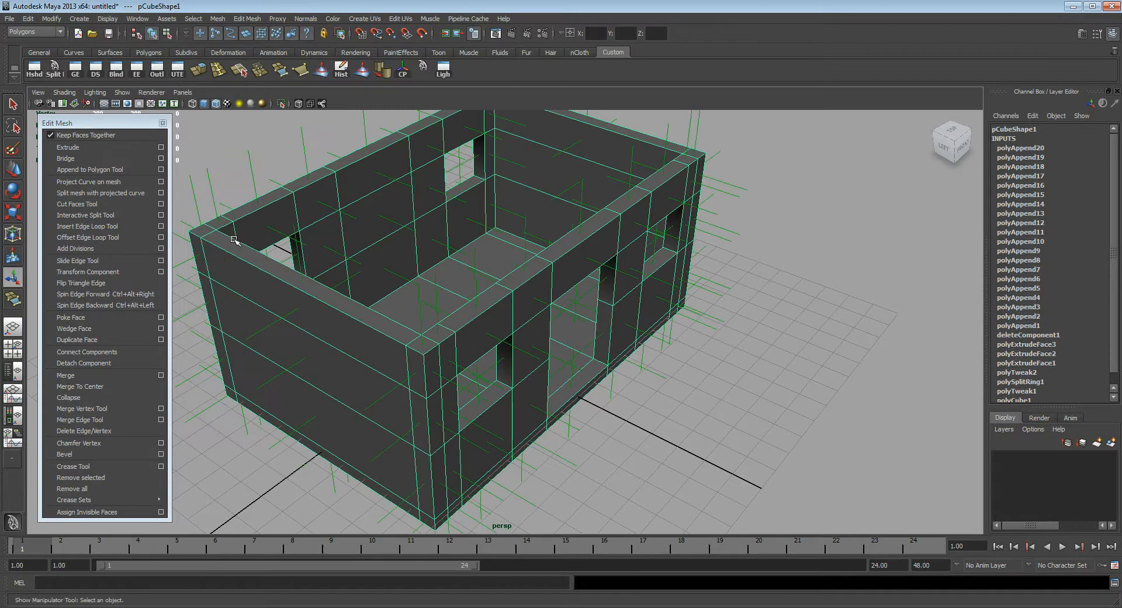
pyautogui.keyDown('alt'); pyautogui.moveTo(535, 363); pyautogui.dragTo(430, 354); pyautogui.keyUp('alt')
pyautogui.keyDown('alt'); pyautogui.moveTo(425, 350); pyautogui.dragTo(423, 341, button='middle'); pyautogui.keyUp('alt')
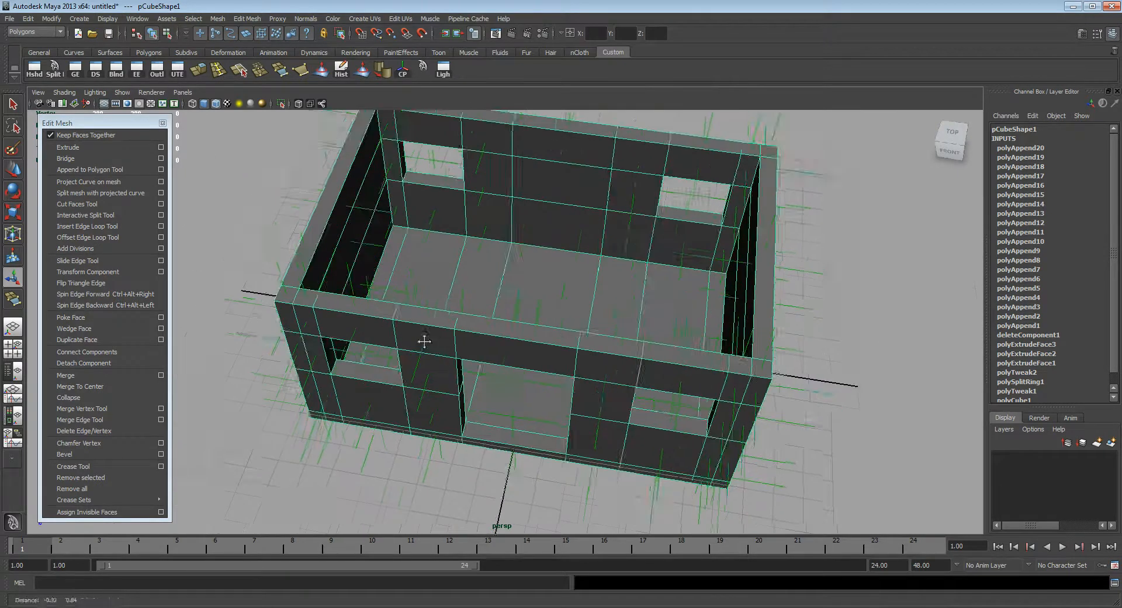
pyautogui.keyDown('alt'); pyautogui.moveTo(424, 341); pyautogui.dragTo(425, 258); pyautogui.keyUp('alt')
pyautogui.keyDown('alt'); pyautogui.moveTo(425, 257); pyautogui.dragTo(539, 268, button='right'); pyautogui.keyUp('alt')
pyautogui.keyDown('alt'); pyautogui.moveTo(539, 268); pyautogui.dragTo(552, 355, button='middle'); pyautogui.keyUp('alt')
pyautogui.keyDown('alt'); pyautogui.moveTo(529, 353); pyautogui.dragTo(479, 340); pyautogui.keyUp('alt')
pyautogui.keyDown('alt'); pyautogui.moveTo(478, 341); pyautogui.dragTo(427, 334, button='right'); pyautogui.keyUp('alt')
pyautogui.keyDown('alt'); pyautogui.moveTo(465, 304); pyautogui.dragTo(526, 288); pyautogui.keyUp('alt')
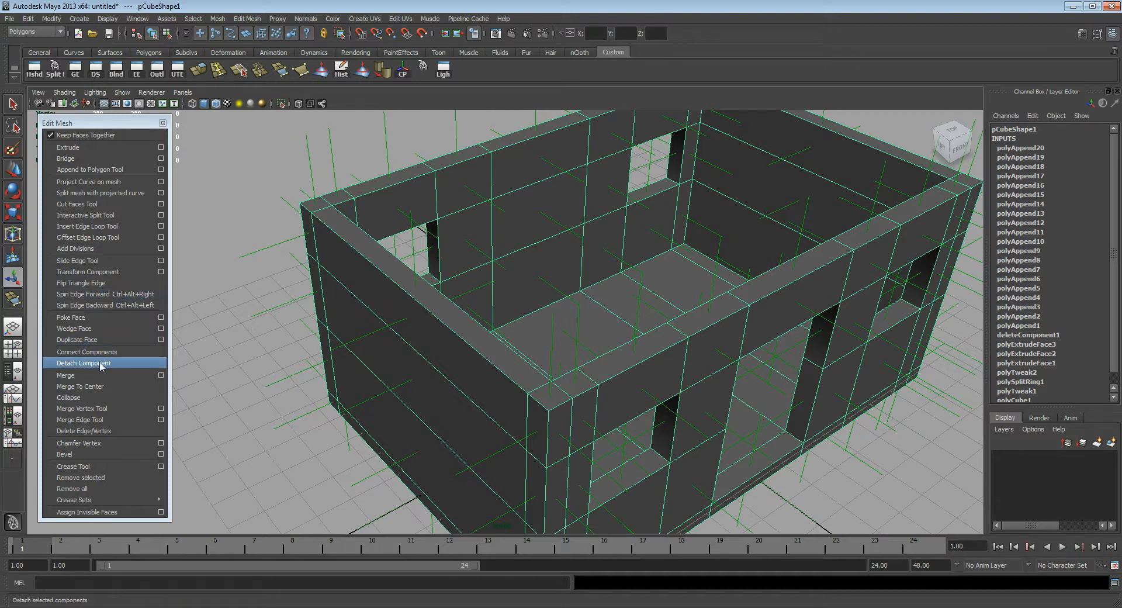
# Step: Toggle backface culling for the house mesh and view the walls from the side
pyautogui.click(107, 18)
pyautogui.moveTo(135, 127)
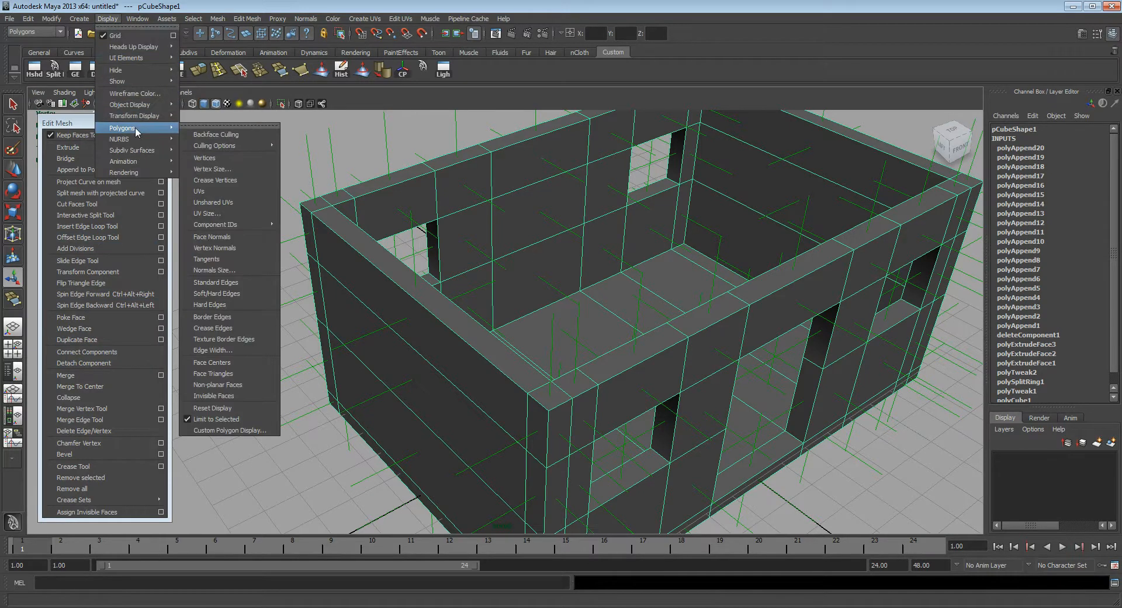
pyautogui.click(238, 138)
pyautogui.keyDown('alt'); pyautogui.moveTo(309, 196); pyautogui.dragTo(490, 307); pyautogui.keyUp('alt')
pyautogui.keyDown('alt'); pyautogui.moveTo(545, 304); pyautogui.dragTo(539, 373, button='middle'); pyautogui.keyUp('alt')
# Step: Hide the face normals of the house mesh
pyautogui.click(108, 19)
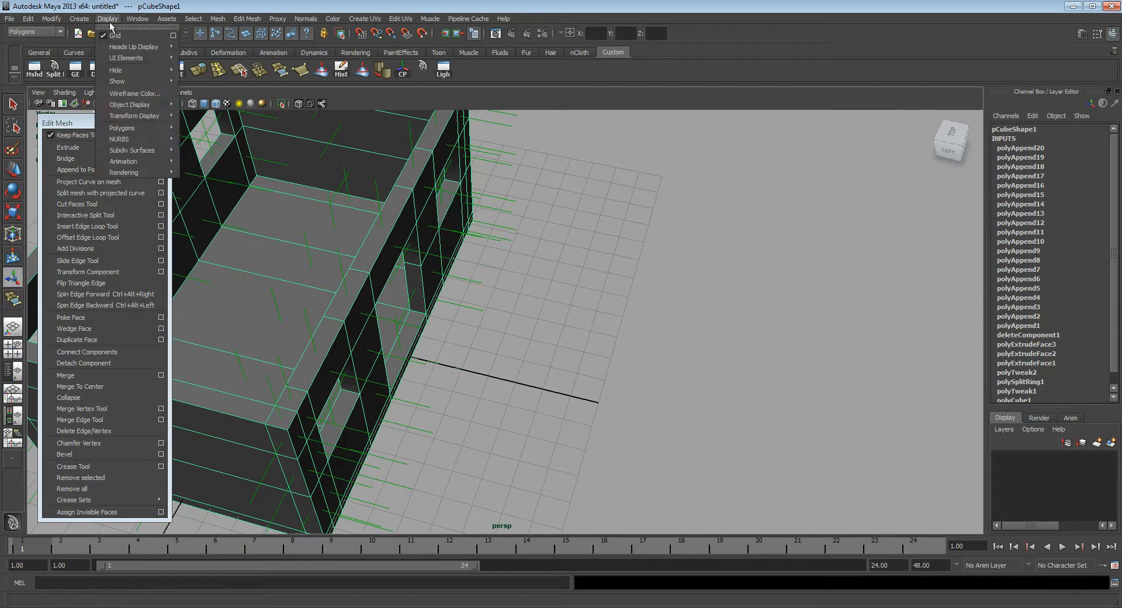
pyautogui.moveTo(139, 128)
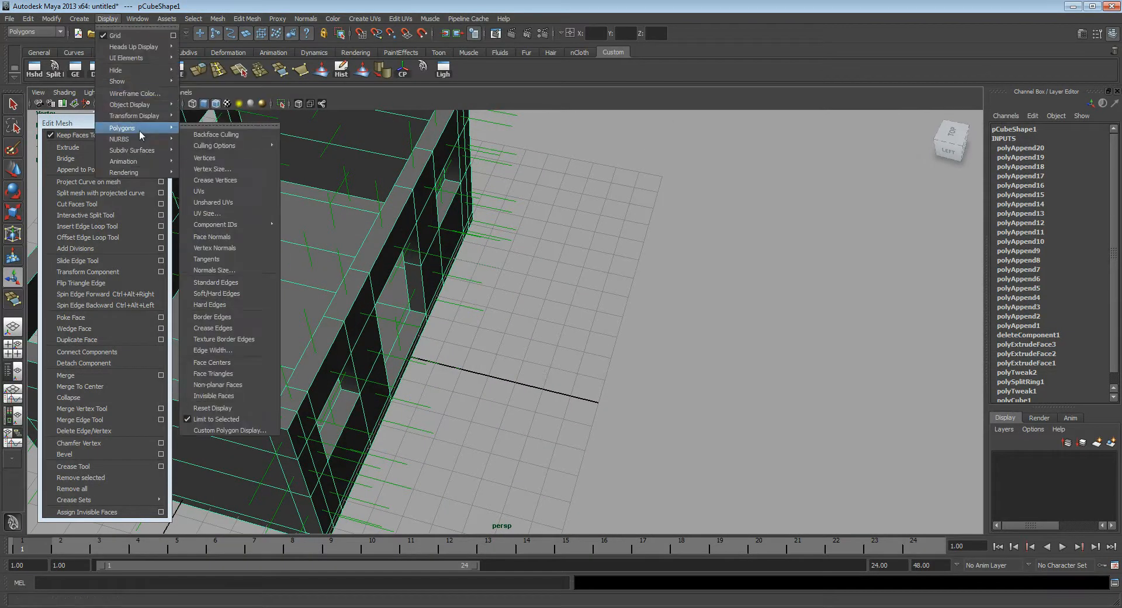
pyautogui.click(238, 240)
pyautogui.keyDown('alt'); pyautogui.moveTo(483, 301); pyautogui.dragTo(515, 306); pyautogui.keyUp('alt')
# Step: Create a polygon plane on the grid in front of the house, centred at about X 2.6, Z 9.9
pyautogui.press('space')
pyautogui.click(510, 279)
pyautogui.moveTo(536, 309)
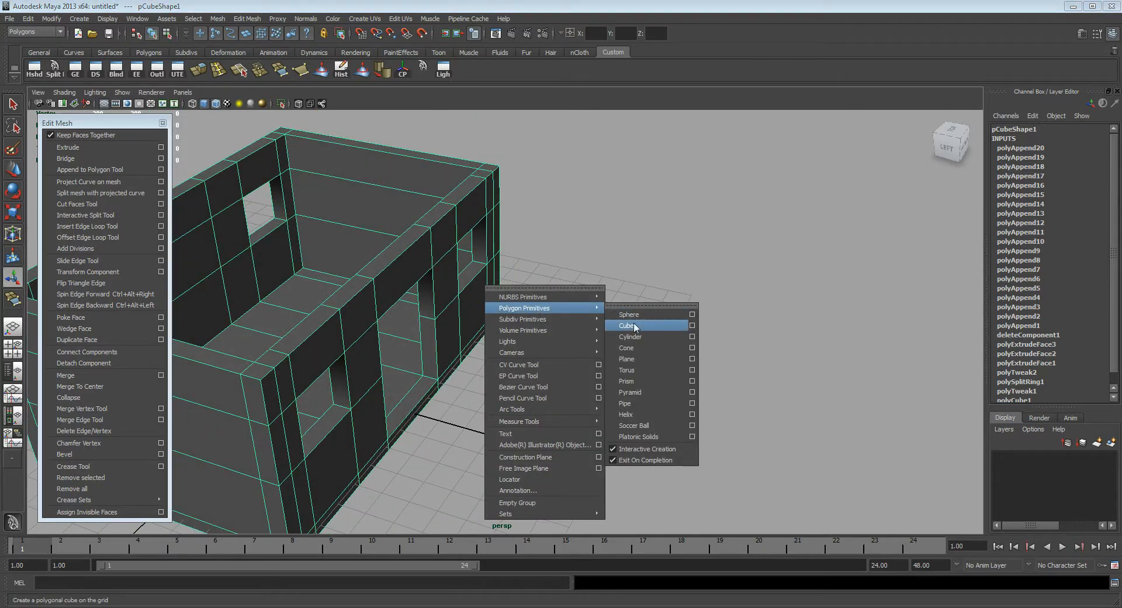
pyautogui.click(639, 359)
pyautogui.moveTo(555, 344); pyautogui.dragTo(592, 494)
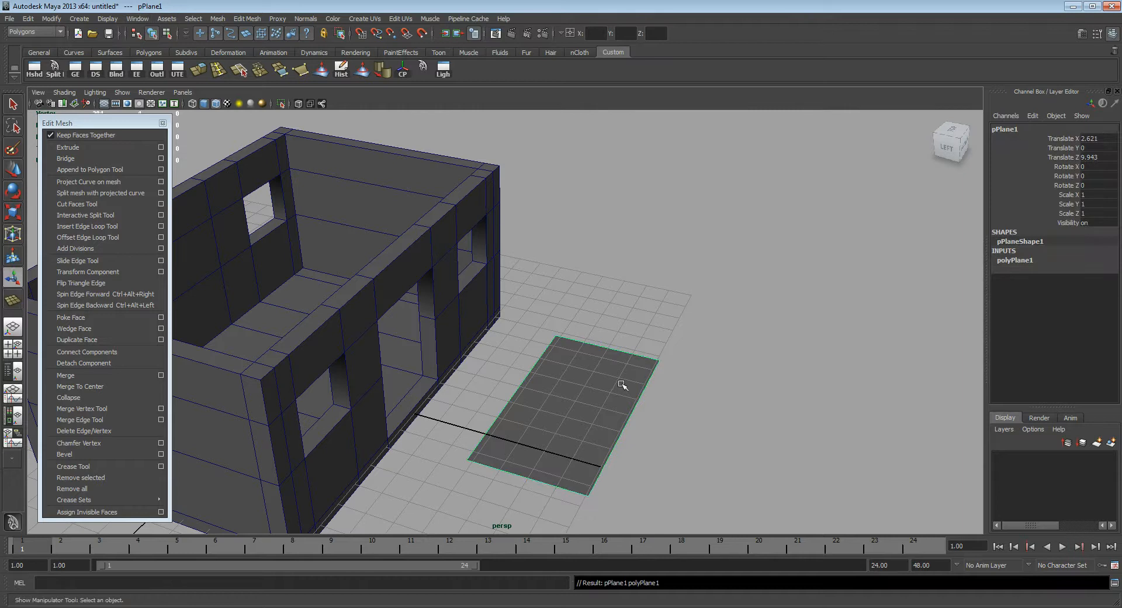
# Step: Display the face normal of the new plane and compare its upper side with its underside
pyautogui.click(109, 18)
pyautogui.moveTo(137, 128)
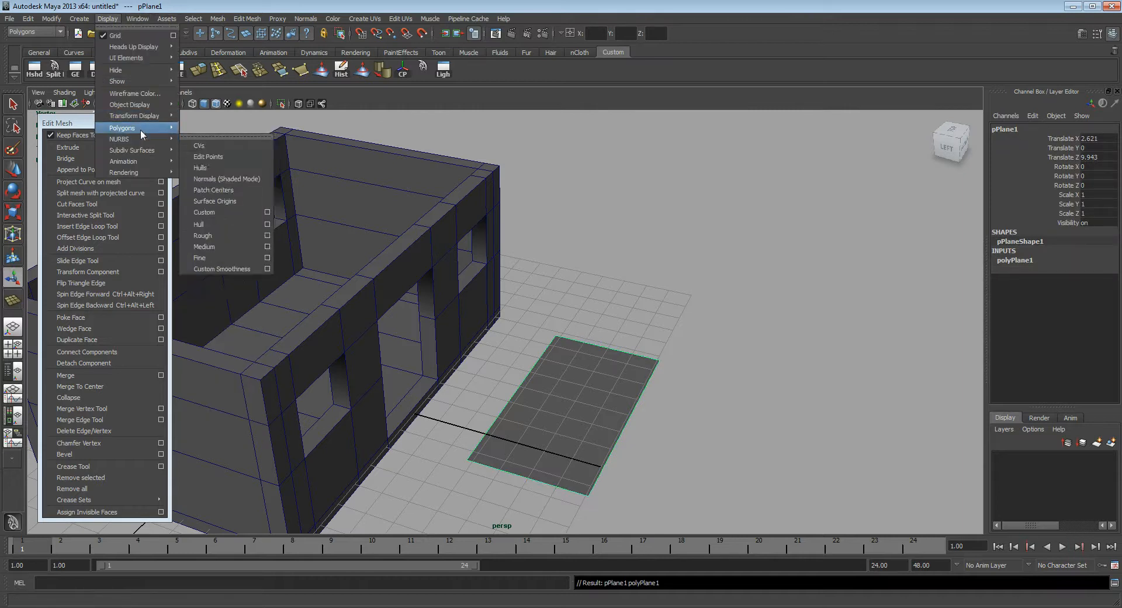
pyautogui.click(240, 236)
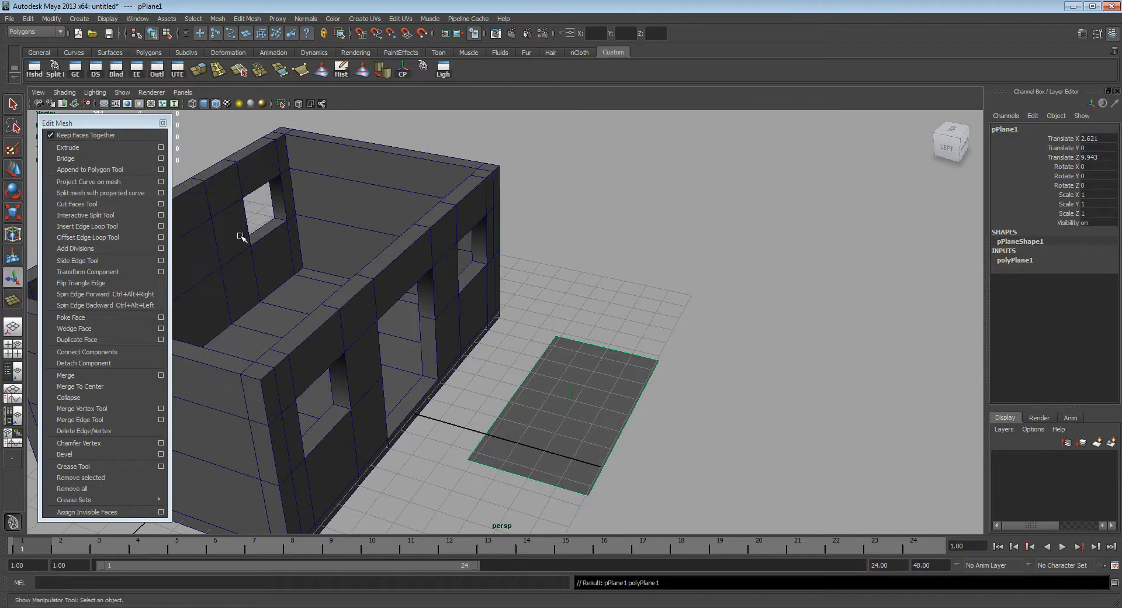
pyautogui.keyDown('alt'); pyautogui.moveTo(605, 381); pyautogui.dragTo(589, 369); pyautogui.keyUp('alt')
pyautogui.keyDown('alt'); pyautogui.moveTo(588, 368); pyautogui.dragTo(729, 388, button='right'); pyautogui.keyUp('alt')
pyautogui.keyDown('alt'); pyautogui.moveTo(729, 388); pyautogui.dragTo(663, 305); pyautogui.keyUp('alt')
pyautogui.keyDown('alt'); pyautogui.moveTo(612, 334); pyautogui.dragTo(522, 322); pyautogui.keyUp('alt')
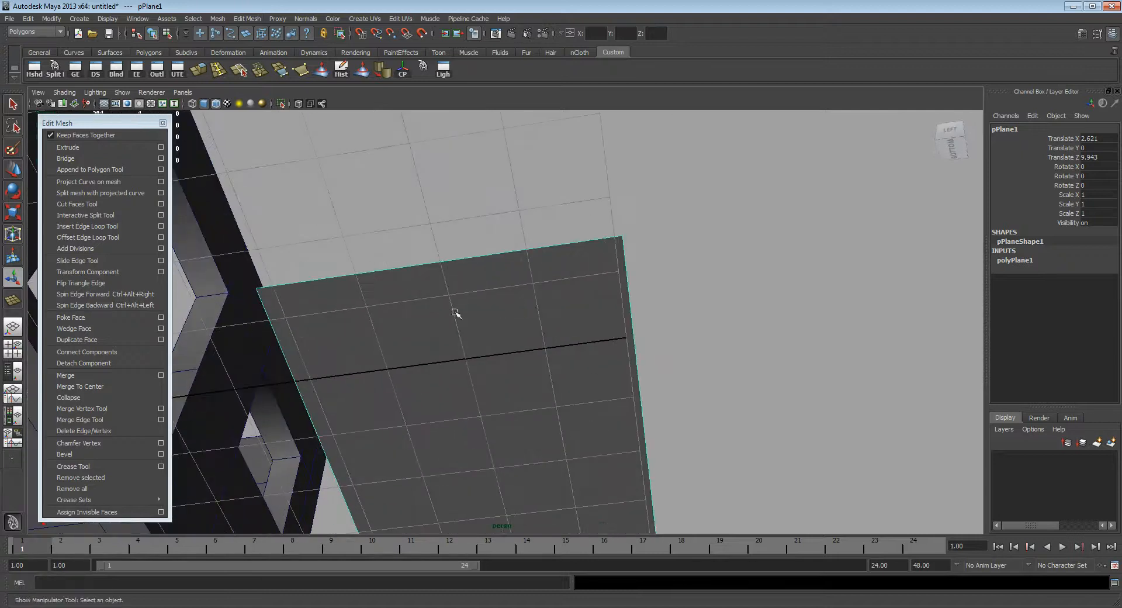
pyautogui.keyDown('alt'); pyautogui.moveTo(571, 265); pyautogui.dragTo(568, 331); pyautogui.keyUp('alt')
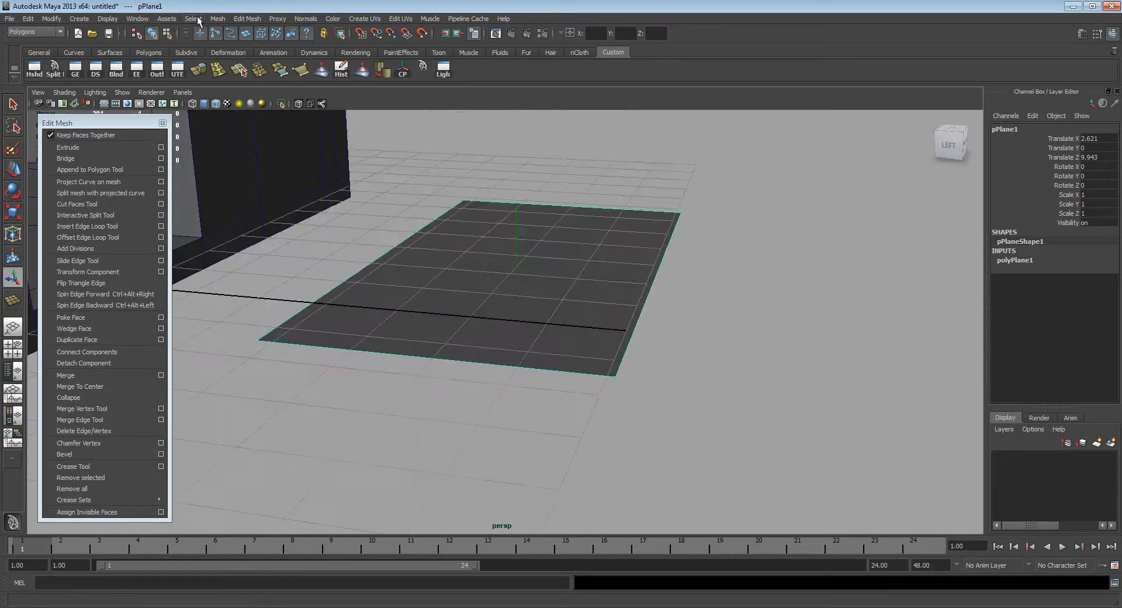
# Step: Turn on backface culling for the plane and check it from below and from above
pyautogui.click(108, 18)
pyautogui.moveTo(139, 108)
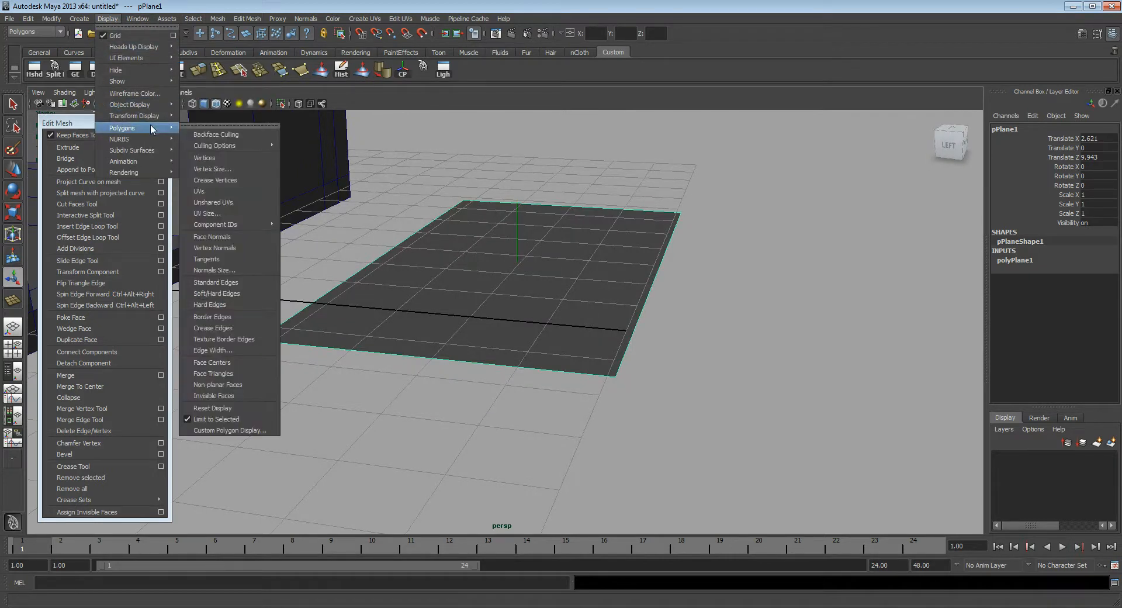
pyautogui.click(229, 136)
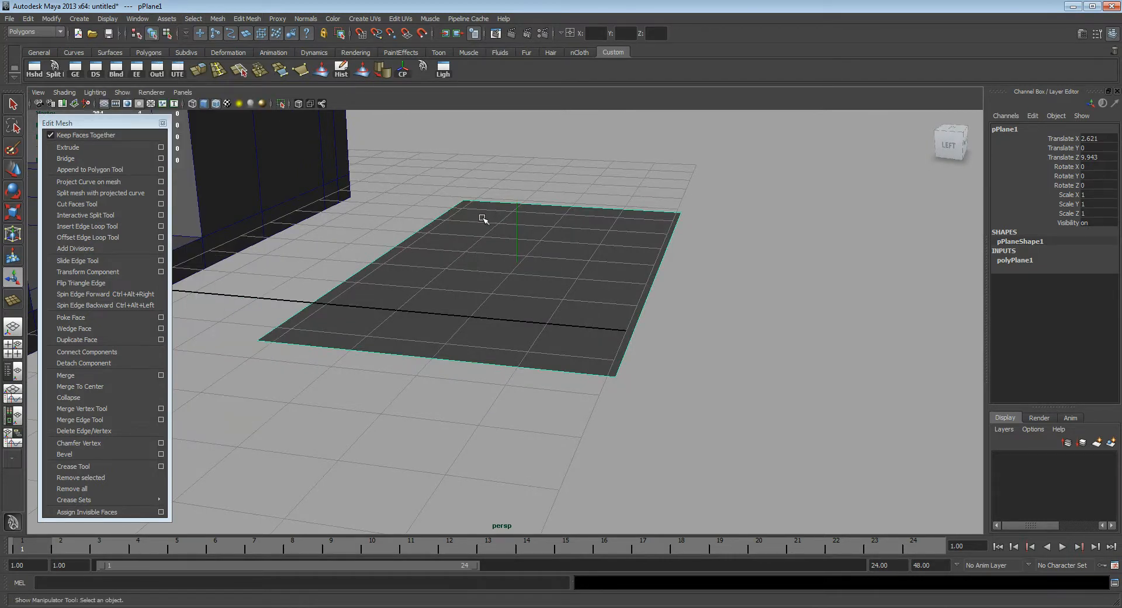
pyautogui.keyDown('alt'); pyautogui.moveTo(481, 229); pyautogui.dragTo(473, 177); pyautogui.keyUp('alt')
pyautogui.keyDown('alt'); pyautogui.moveTo(546, 260); pyautogui.dragTo(544, 235); pyautogui.keyUp('alt')
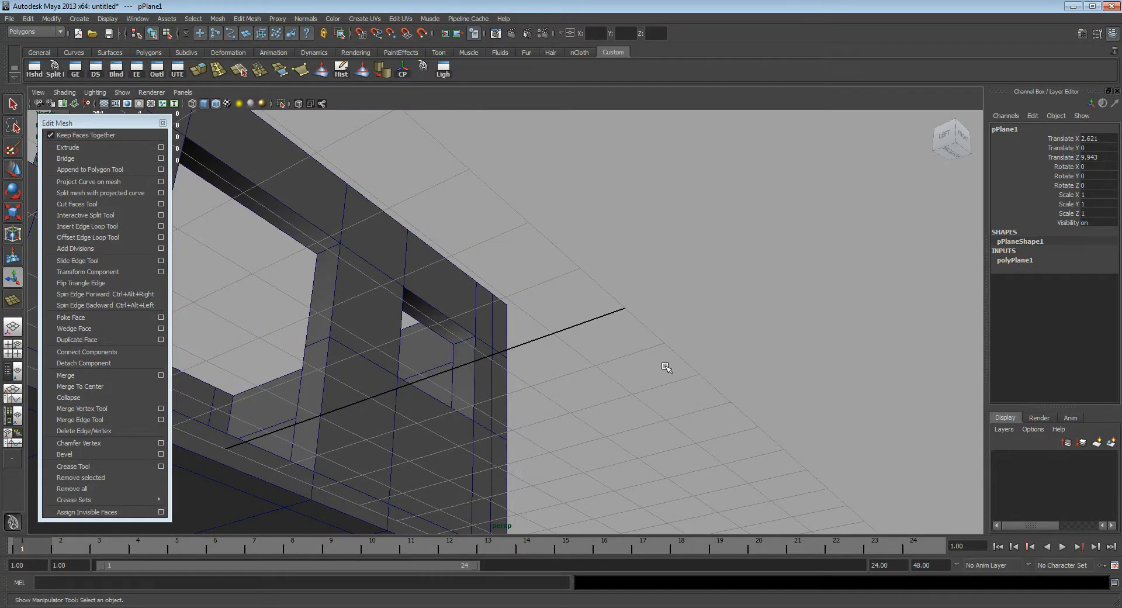
pyautogui.keyDown('alt'); pyautogui.moveTo(640, 298); pyautogui.dragTo(653, 348); pyautogui.keyUp('alt')
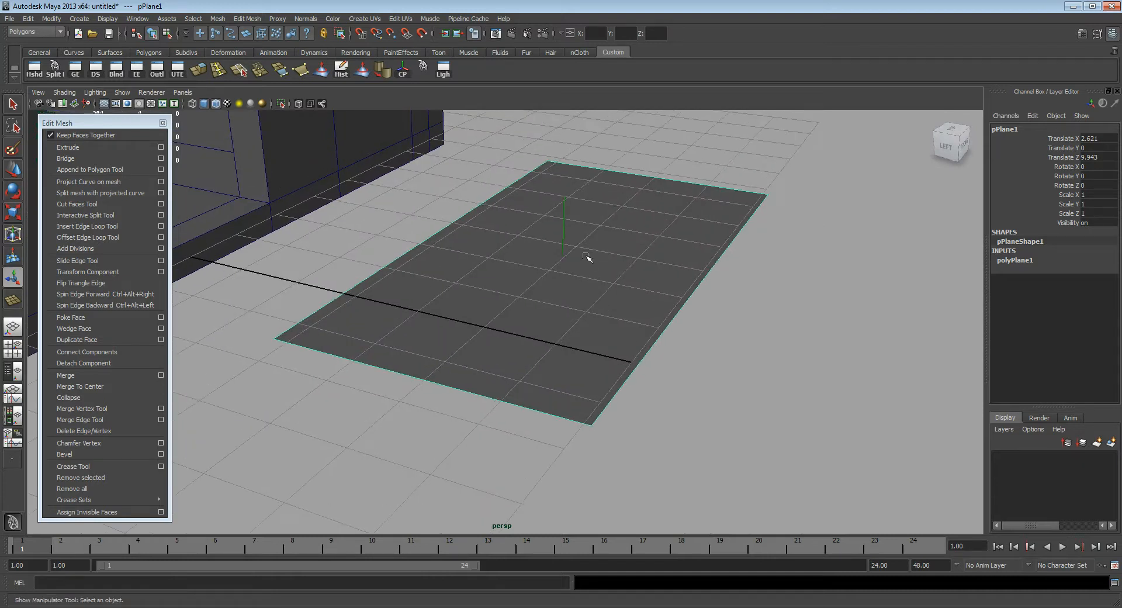
# Step: Examine the direction of the plane's face normal from several angles
pyautogui.scroll(4, 570, 262)
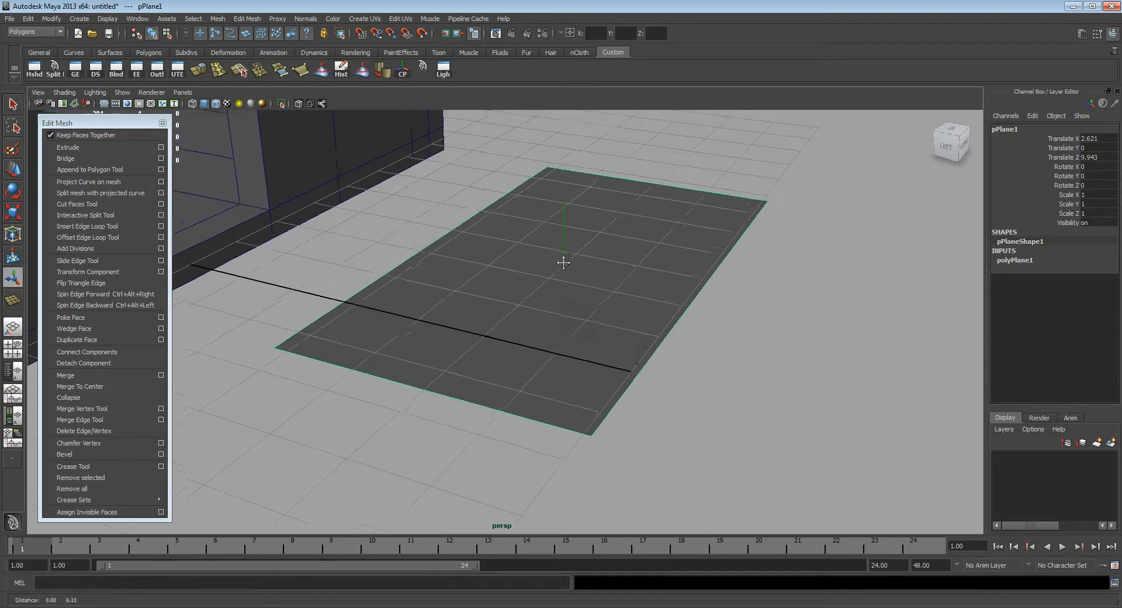
pyautogui.keyDown('alt'); pyautogui.moveTo(550, 194); pyautogui.dragTo(504, 228); pyautogui.keyUp('alt')
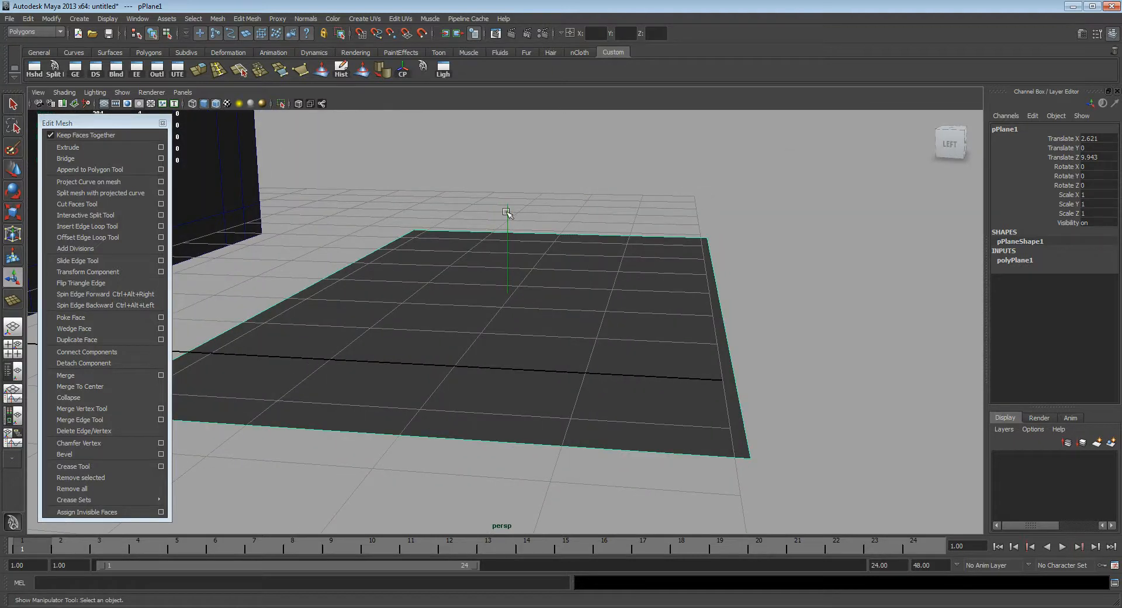
pyautogui.keyDown('alt'); pyautogui.moveTo(514, 213); pyautogui.dragTo(530, 252, button='middle'); pyautogui.keyUp('alt')
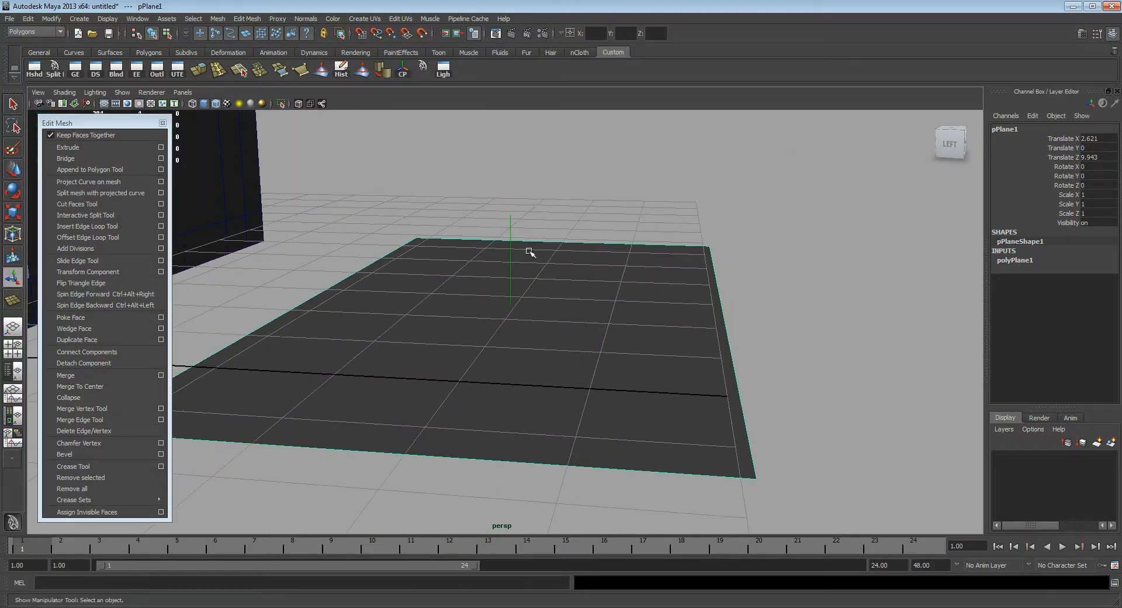
pyautogui.keyDown('alt'); pyautogui.moveTo(564, 302); pyautogui.dragTo(581, 302, button='middle'); pyautogui.keyUp('alt')
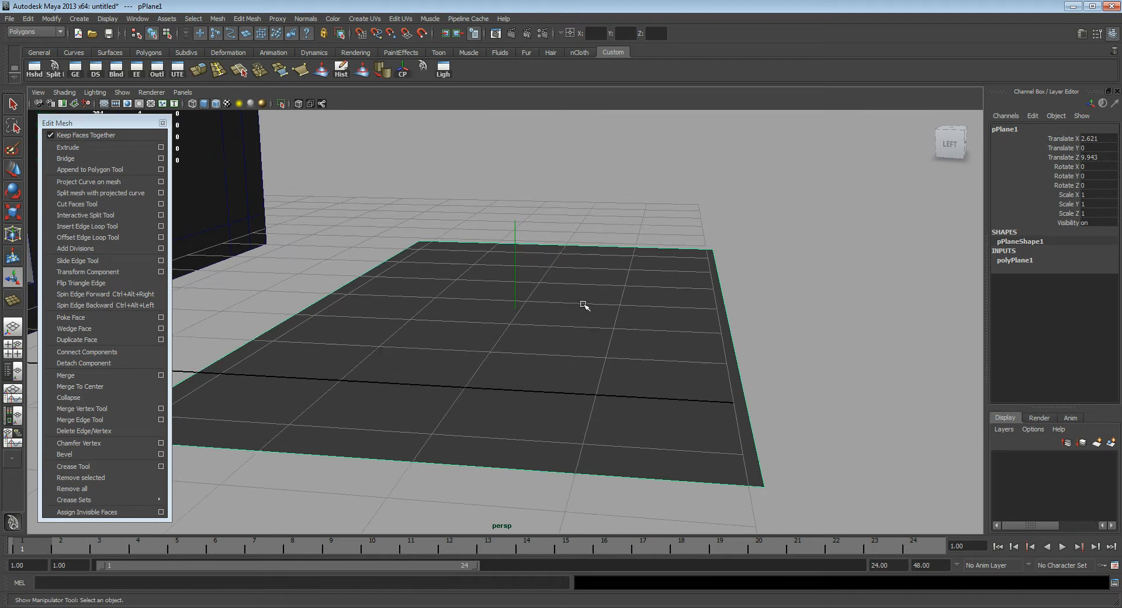
pyautogui.keyDown('alt'); pyautogui.moveTo(587, 350); pyautogui.dragTo(679, 346); pyautogui.keyUp('alt')
pyautogui.keyDown('alt'); pyautogui.moveTo(678, 346); pyautogui.dragTo(604, 272, button='right'); pyautogui.keyUp('alt')
pyautogui.keyDown('alt'); pyautogui.moveTo(604, 273); pyautogui.dragTo(597, 301, button='middle'); pyautogui.keyUp('alt')
pyautogui.keyDown('alt'); pyautogui.moveTo(597, 301); pyautogui.dragTo(388, 226, button='right'); pyautogui.keyUp('alt')
pyautogui.keyDown('alt'); pyautogui.moveTo(508, 249); pyautogui.dragTo(518, 261, button='middle'); pyautogui.keyUp('alt')
pyautogui.keyDown('alt'); pyautogui.moveTo(518, 260); pyautogui.dragTo(528, 238); pyautogui.keyUp('alt')
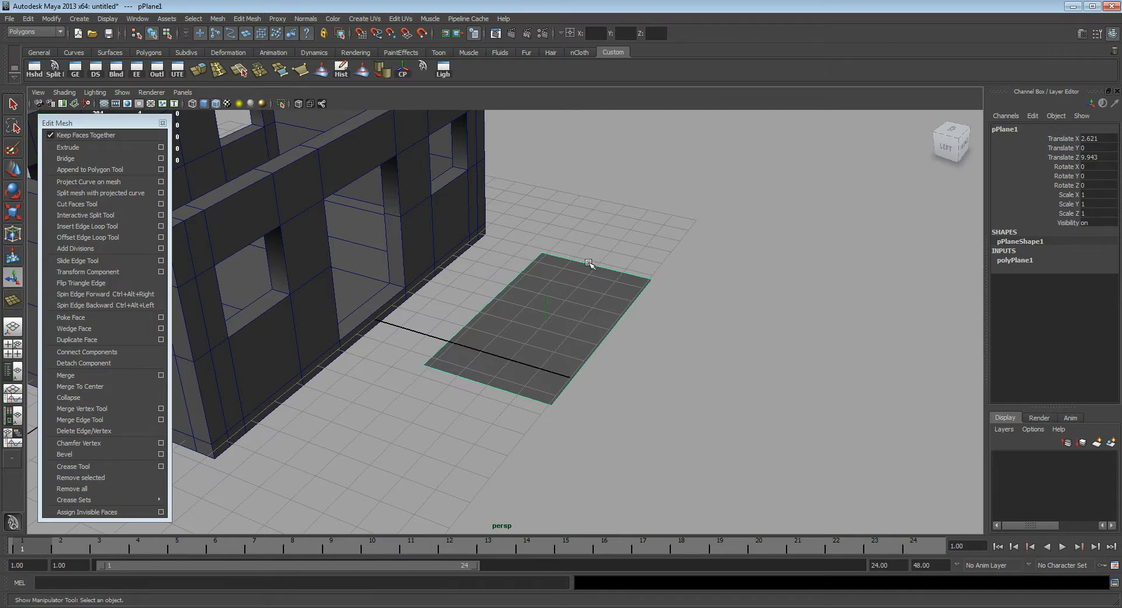
# Step: Delete the demonstration plane in front of the house
pyautogui.press('Delete')
pyautogui.keyDown('alt'); pyautogui.moveTo(385, 300); pyautogui.dragTo(528, 370, button='middle'); pyautogui.keyUp('alt')
# Step: Delete the outer middle-row face of the house's back wall, midway between the two windows
pyautogui.click(413, 243)
pyautogui.keyDown('alt'); pyautogui.moveTo(413, 243); pyautogui.dragTo(489, 314); pyautogui.keyUp('alt')
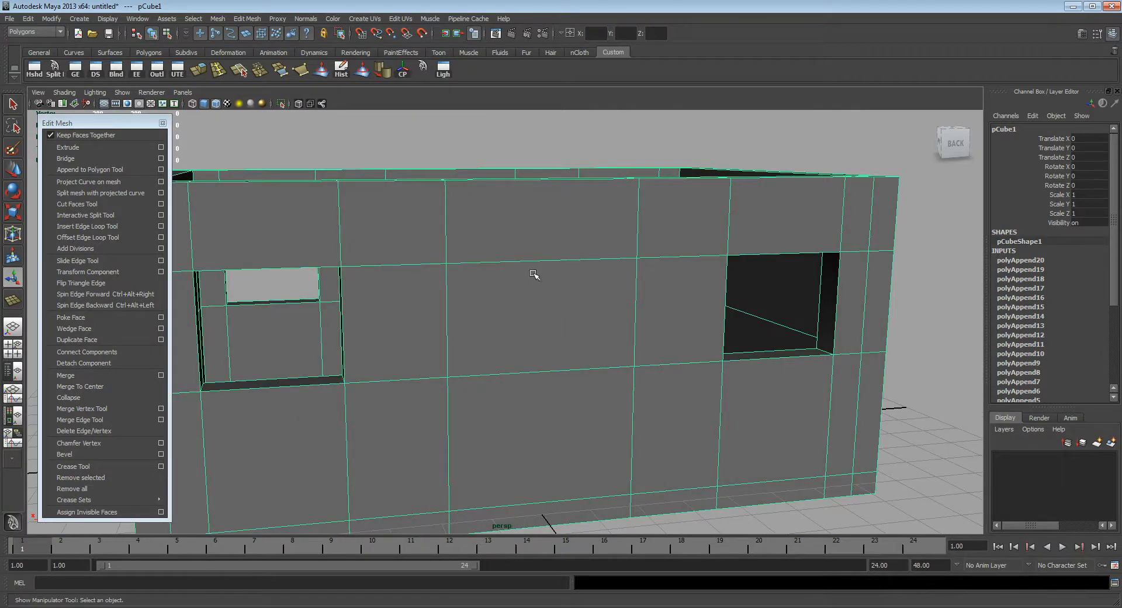
pyautogui.keyDown('alt'); pyautogui.moveTo(530, 274); pyautogui.dragTo(508, 282); pyautogui.keyUp('alt')
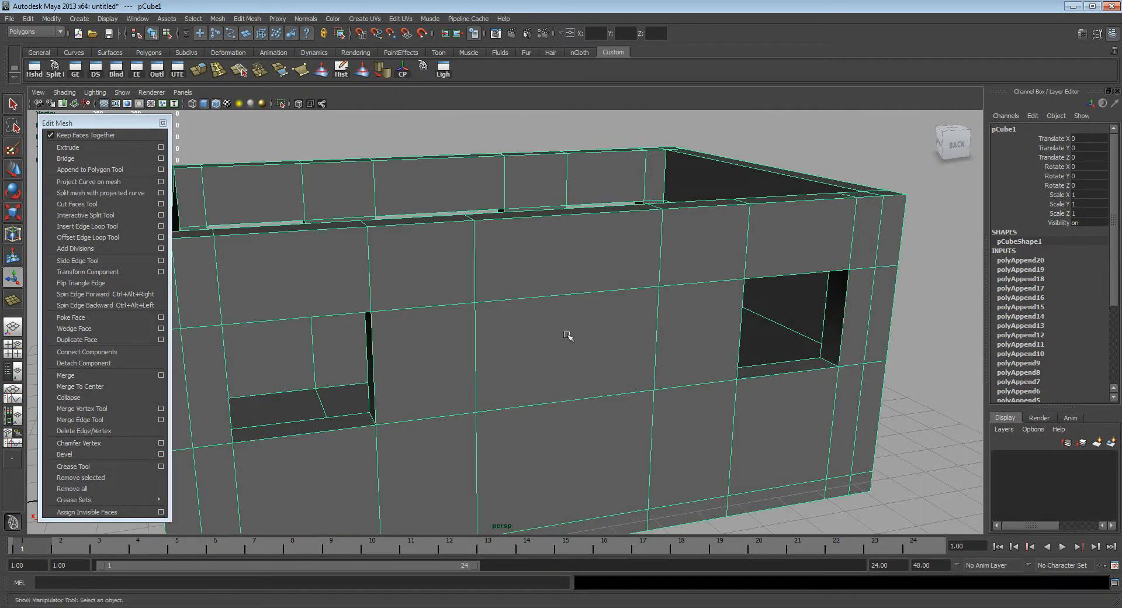
pyautogui.keyDown('alt'); pyautogui.moveTo(551, 340); pyautogui.dragTo(582, 311); pyautogui.keyUp('alt')
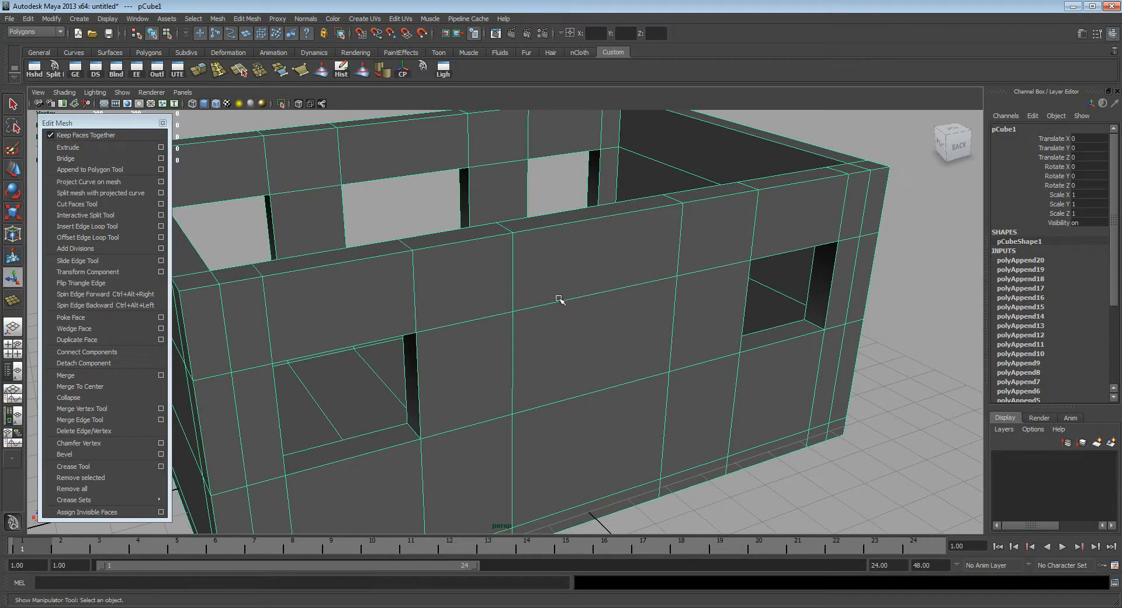
pyautogui.press('F11')
pyautogui.click(587, 343)
pyautogui.keyDown('alt'); pyautogui.moveTo(586, 343); pyautogui.dragTo(591, 305); pyautogui.keyUp('alt')
pyautogui.press('Delete')
# Step: Inspect the inside of the back wall through the opening left by the deleted face
pyautogui.keyDown('alt'); pyautogui.moveTo(641, 366); pyautogui.dragTo(467, 290); pyautogui.keyUp('alt')
pyautogui.moveTo(494, 257); pyautogui.dragTo(529, 241, button='right')
pyautogui.click(374, 273)
pyautogui.keyDown('alt'); pyautogui.moveTo(351, 266); pyautogui.dragTo(393, 250); pyautogui.keyUp('alt')
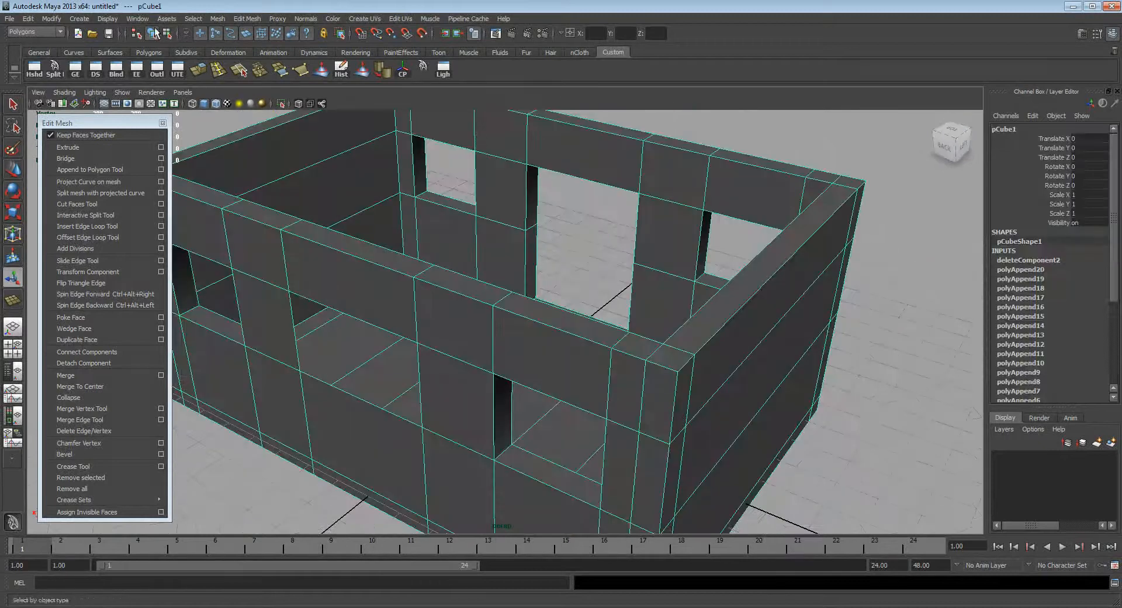
# Step: Turn off backface culling for the house mesh
pyautogui.click(107, 18)
pyautogui.moveTo(143, 128)
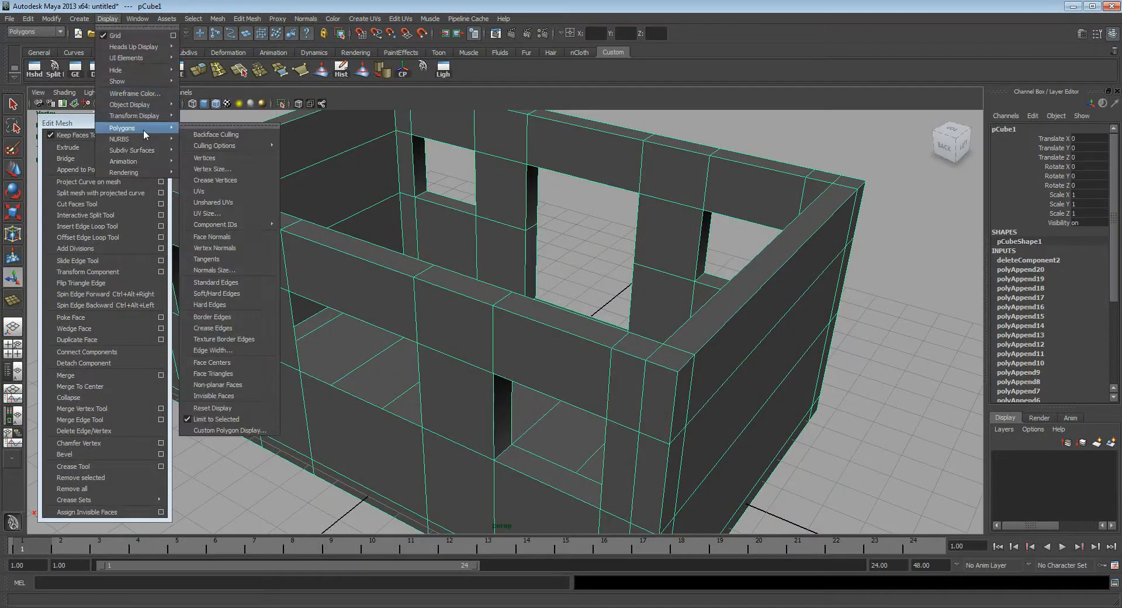
pyautogui.click(226, 136)
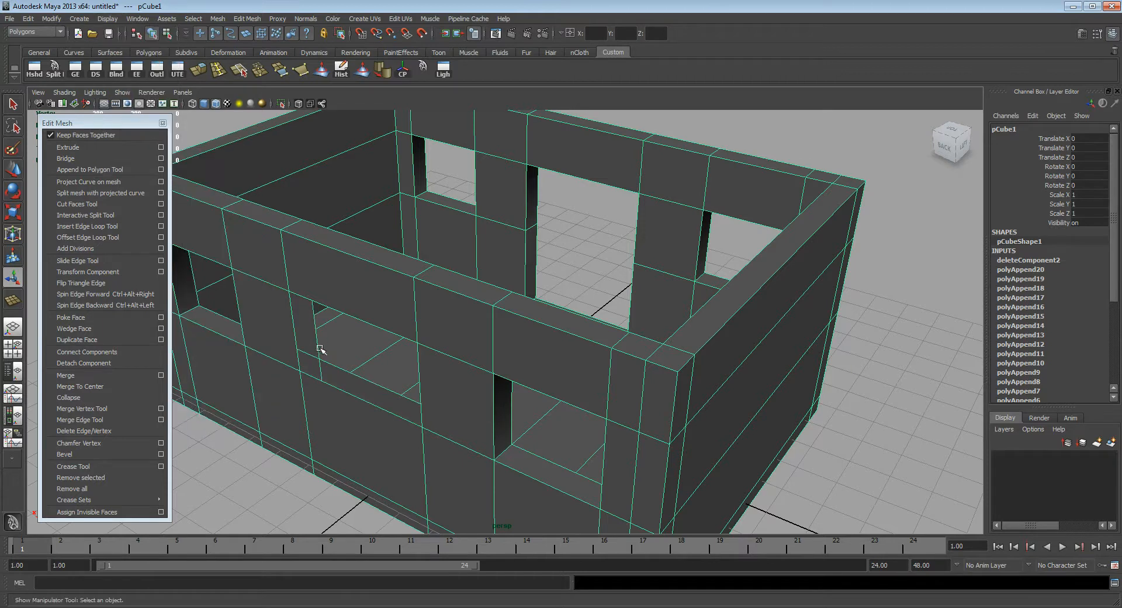
# Step: Append a face closing the left side of the new middle opening in the back wall, as seen from outside
pyautogui.keyDown('alt'); pyautogui.moveTo(377, 342); pyautogui.dragTo(496, 328, button='middle'); pyautogui.keyUp('alt')
pyautogui.keyDown('alt'); pyautogui.moveTo(496, 328); pyautogui.dragTo(395, 278); pyautogui.keyUp('alt')
pyautogui.keyDown('alt'); pyautogui.moveTo(396, 278); pyautogui.dragTo(453, 286, button='right'); pyautogui.keyUp('alt')
pyautogui.keyDown('alt'); pyautogui.moveTo(453, 305); pyautogui.dragTo(446, 291); pyautogui.keyUp('alt')
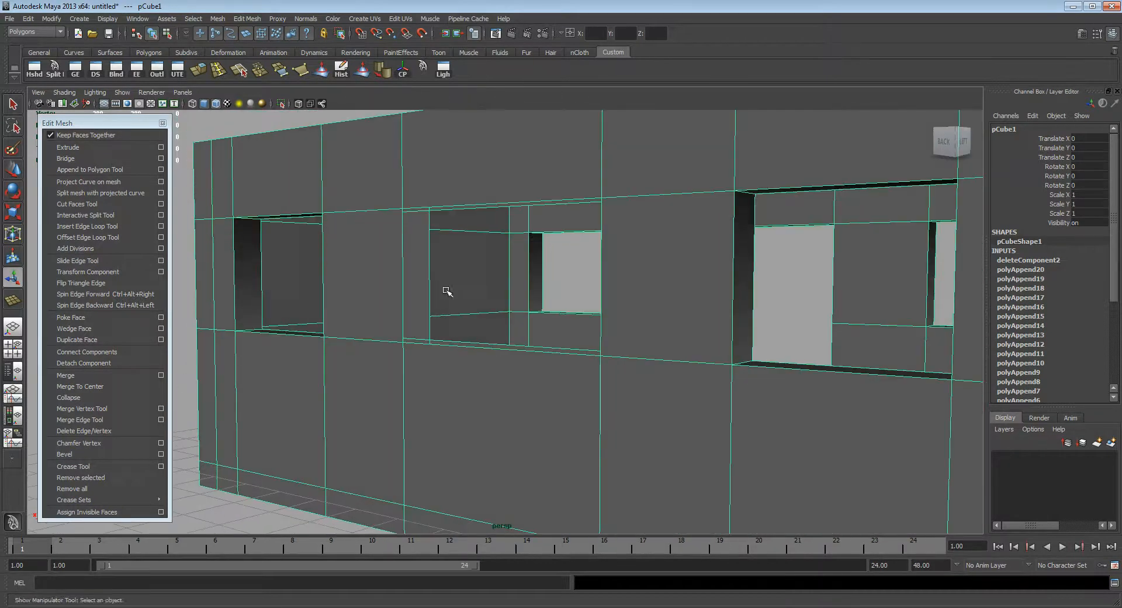
pyautogui.keyDown('alt'); pyautogui.moveTo(446, 291); pyautogui.dragTo(454, 291, button='right'); pyautogui.keyUp('alt')
pyautogui.keyDown('alt'); pyautogui.moveTo(418, 281); pyautogui.dragTo(441, 314, button='middle'); pyautogui.keyUp('alt')
pyautogui.keyDown('alt'); pyautogui.moveTo(440, 313); pyautogui.dragTo(383, 275); pyautogui.keyUp('alt')
pyautogui.keyDown('alt'); pyautogui.moveTo(384, 275); pyautogui.dragTo(431, 309, button='right'); pyautogui.keyUp('alt')
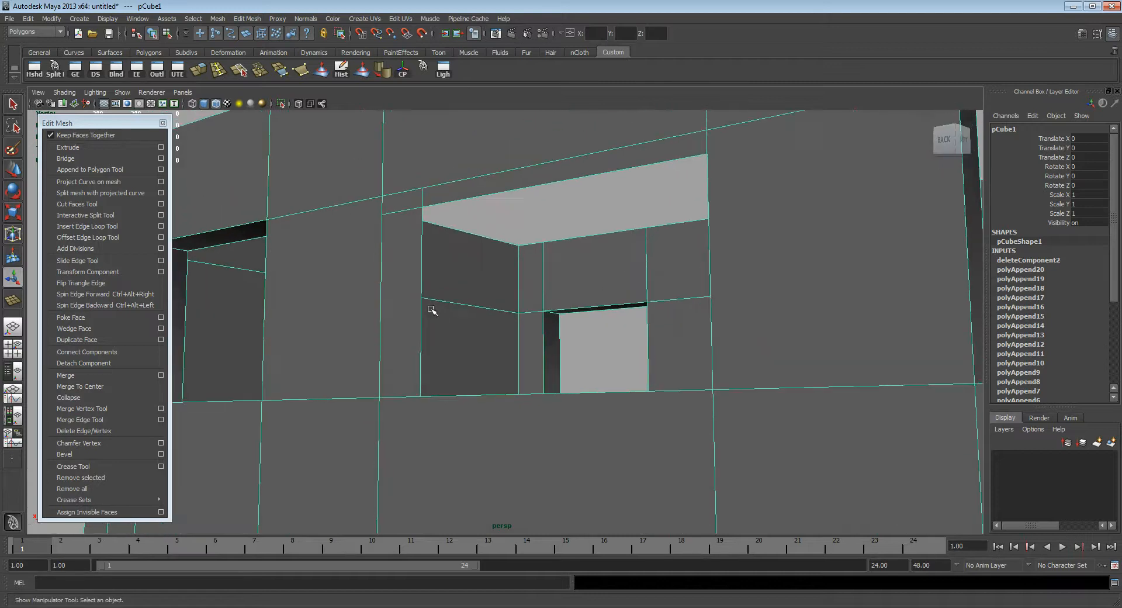
pyautogui.click(92, 170)
pyautogui.click(422, 301)
pyautogui.click(419, 303)
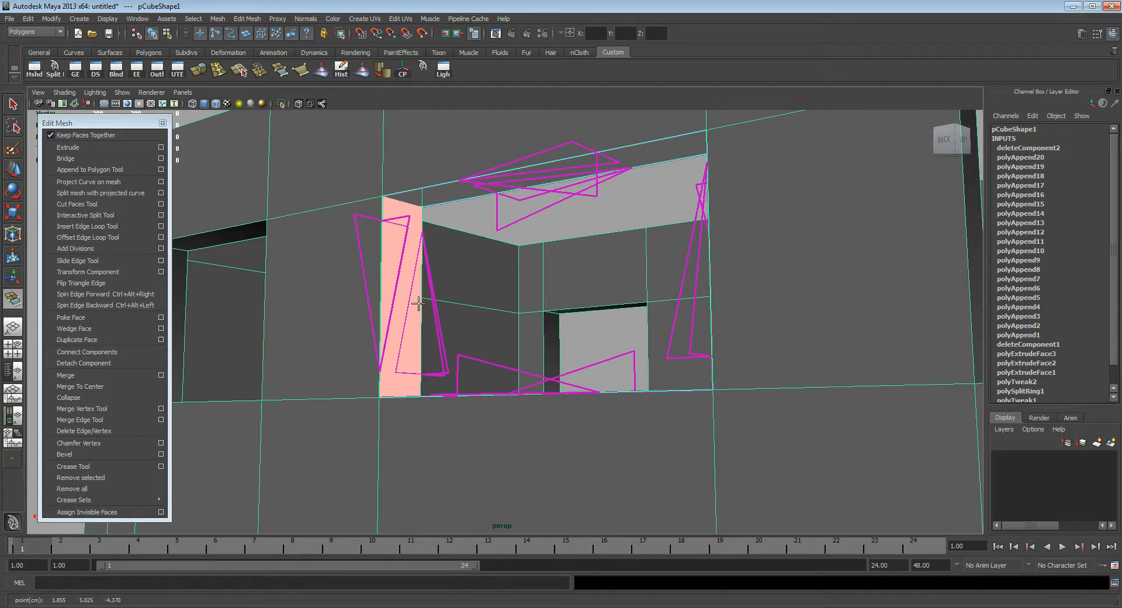
pyautogui.press('t')
# Step: Append a face across the wall gap along the top of the back wall's middle opening
pyautogui.press('y')
pyautogui.click(556, 161)
pyautogui.click(577, 178)
pyautogui.press('t')
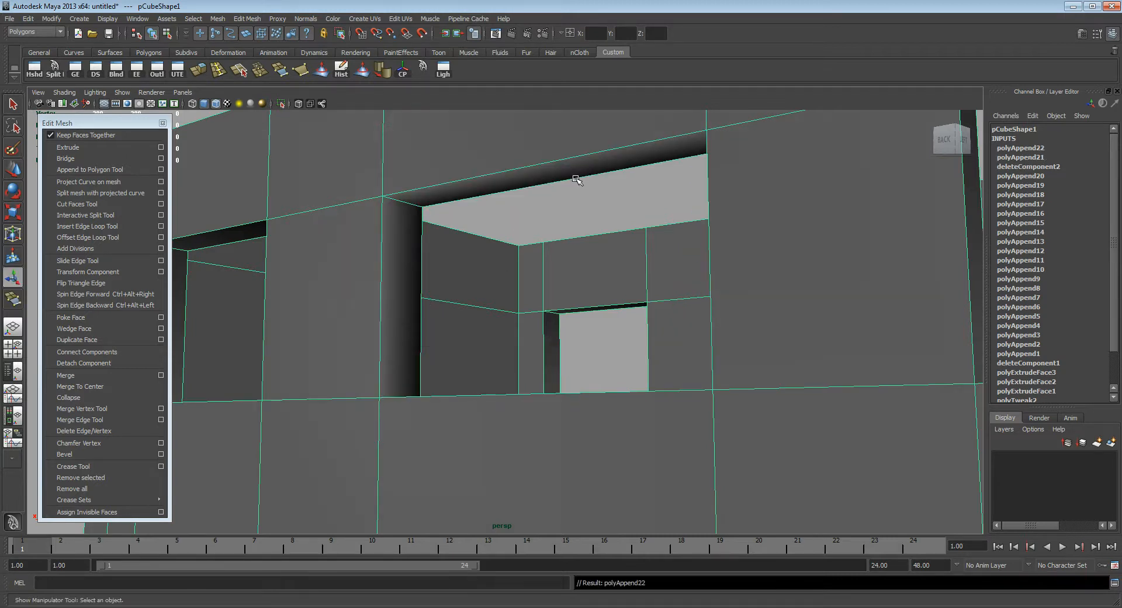
# Step: Append a face closing the right side of the back wall's middle opening, as seen from outside
pyautogui.keyDown('alt'); pyautogui.moveTo(553, 205); pyautogui.dragTo(649, 296); pyautogui.keyUp('alt')
pyautogui.press('y')
pyautogui.click(654, 280)
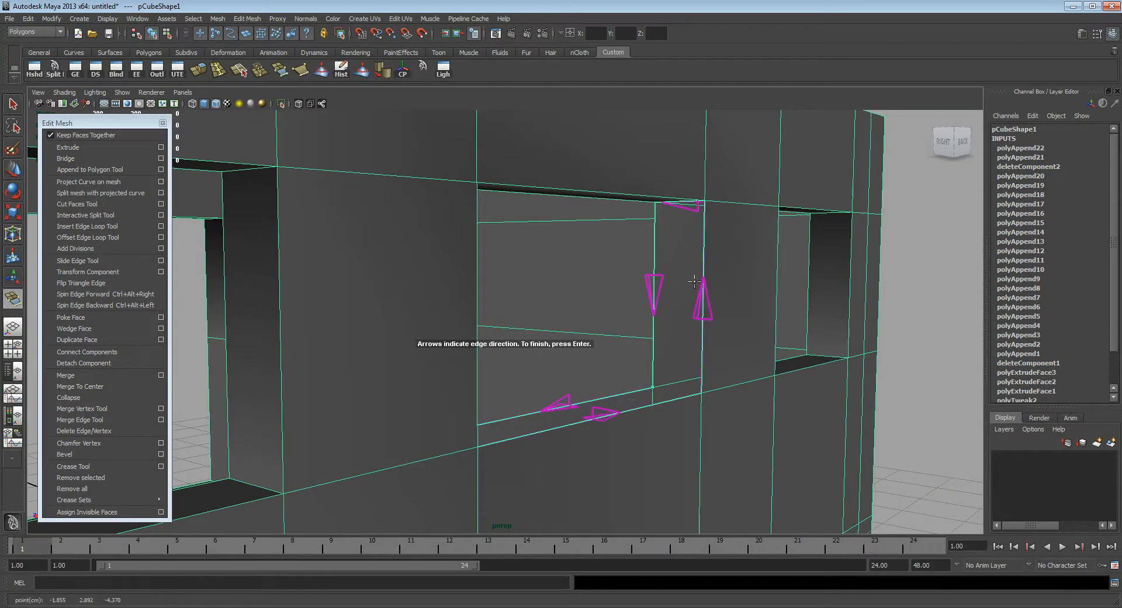
pyautogui.click(702, 288)
pyautogui.press('Return')
# Step: Append a sill face along the bottom of the back wall's middle opening
pyautogui.keyDown('alt'); pyautogui.moveTo(701, 293); pyautogui.dragTo(611, 356); pyautogui.keyUp('alt')
pyautogui.press('y')
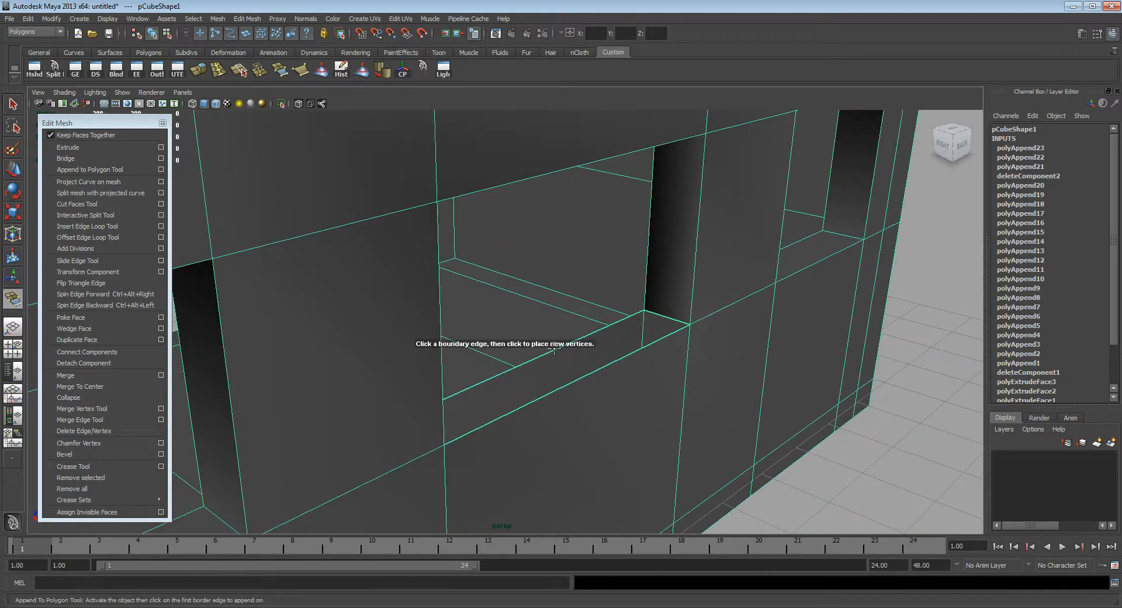
pyautogui.click(582, 371)
pyautogui.click(583, 377)
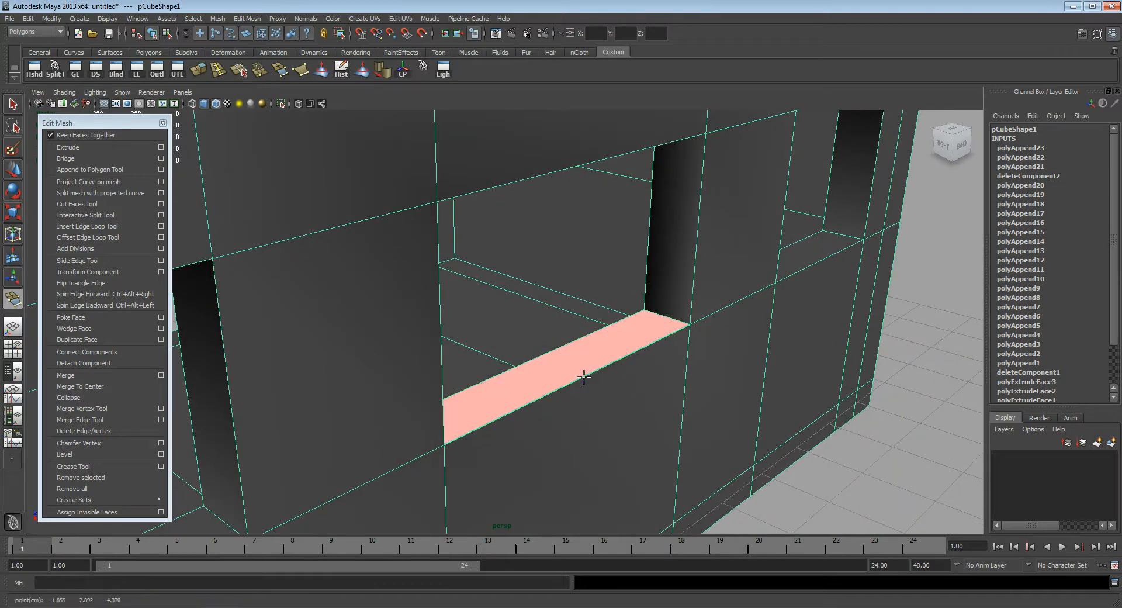
pyautogui.press('Return')
# Step: Examine the closed sides of the back wall's middle window opening from outside and inside the house
pyautogui.keyDown('alt'); pyautogui.moveTo(584, 378); pyautogui.dragTo(483, 344); pyautogui.keyUp('alt')
pyautogui.keyDown('alt'); pyautogui.moveTo(614, 357); pyautogui.dragTo(618, 336); pyautogui.keyUp('alt')
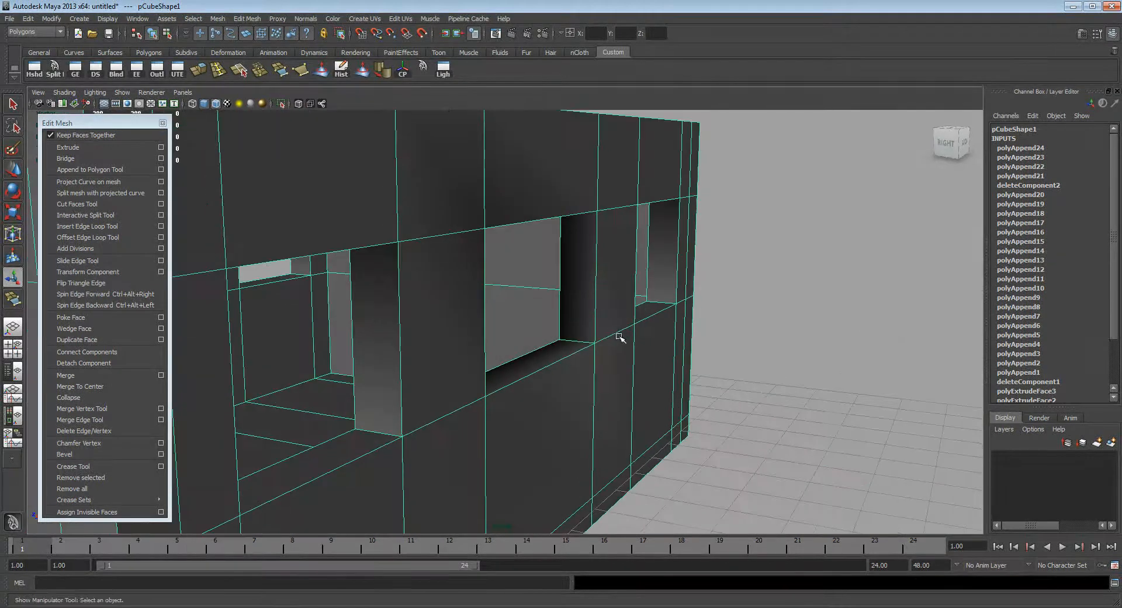
pyautogui.keyDown('alt'); pyautogui.moveTo(534, 326); pyautogui.dragTo(534, 336, button='middle'); pyautogui.keyUp('alt')
pyautogui.keyDown('alt'); pyautogui.moveTo(529, 360); pyautogui.dragTo(523, 336); pyautogui.keyUp('alt')
pyautogui.keyDown('alt'); pyautogui.moveTo(524, 335); pyautogui.dragTo(660, 339, button='right'); pyautogui.keyUp('alt')
pyautogui.keyDown('alt'); pyautogui.moveTo(650, 342); pyautogui.dragTo(647, 353, button='middle'); pyautogui.keyUp('alt')
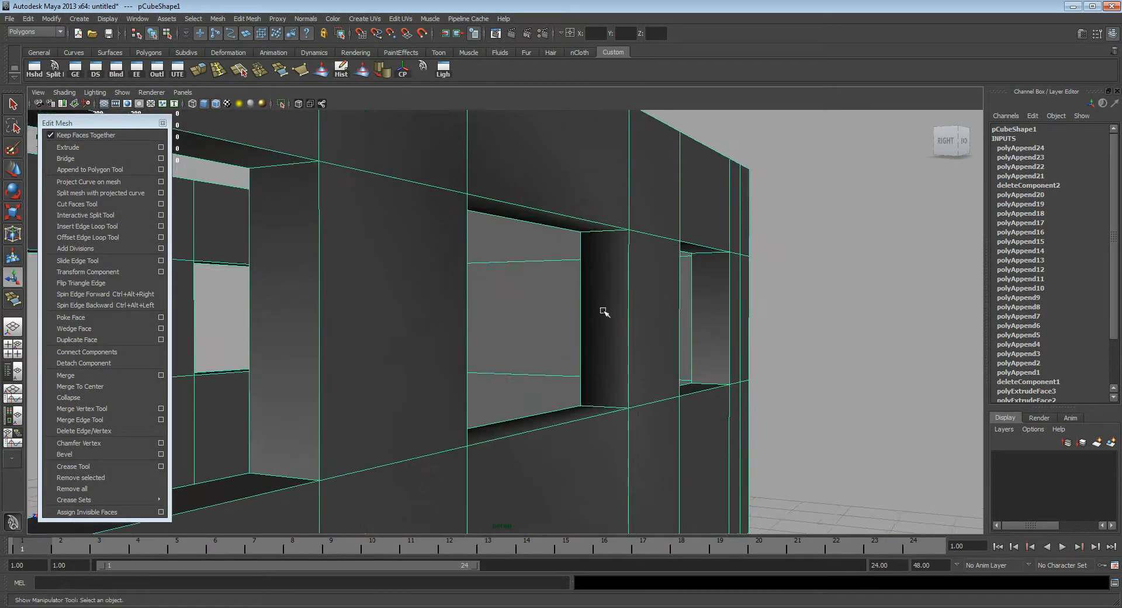
pyautogui.keyDown('alt'); pyautogui.moveTo(676, 390); pyautogui.dragTo(605, 383, button='right'); pyautogui.keyUp('alt')
pyautogui.keyDown('alt'); pyautogui.moveTo(503, 345); pyautogui.dragTo(607, 374); pyautogui.keyUp('alt')
pyautogui.keyDown('alt'); pyautogui.moveTo(568, 344); pyautogui.dragTo(537, 339, button='right'); pyautogui.keyUp('alt')
pyautogui.keyDown('alt'); pyautogui.moveTo(537, 338); pyautogui.dragTo(524, 409); pyautogui.keyUp('alt')
pyautogui.keyDown('alt'); pyautogui.moveTo(525, 409); pyautogui.dragTo(527, 358, button='right'); pyautogui.keyUp('alt')
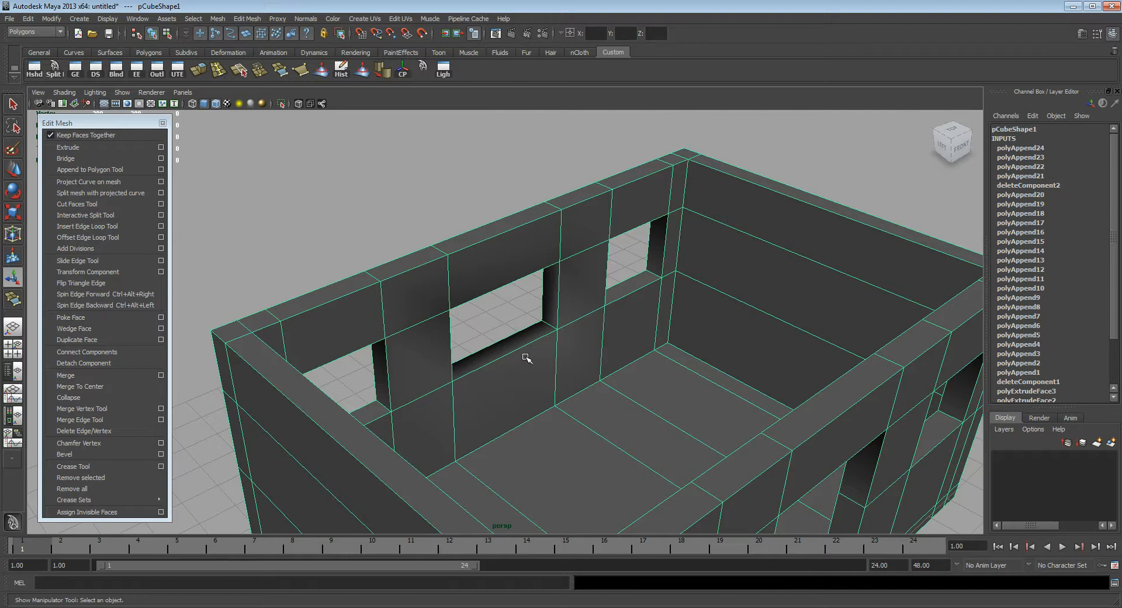
# Step: Look over the whole house from above and from the front, including its windows and doorway
pyautogui.keyDown('alt'); pyautogui.moveTo(597, 380); pyautogui.dragTo(591, 373, button='right'); pyautogui.keyUp('alt')
pyautogui.keyDown('alt'); pyautogui.moveTo(591, 373); pyautogui.dragTo(607, 324); pyautogui.keyUp('alt')
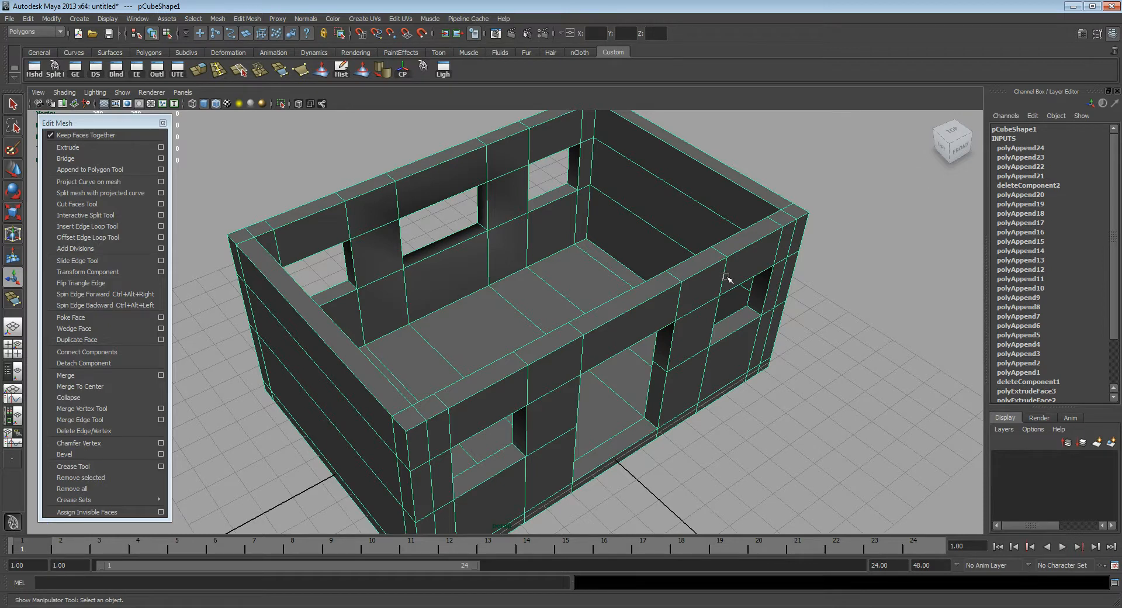
pyautogui.keyDown('alt'); pyautogui.moveTo(464, 206); pyautogui.dragTo(476, 224, button='middle'); pyautogui.keyUp('alt')
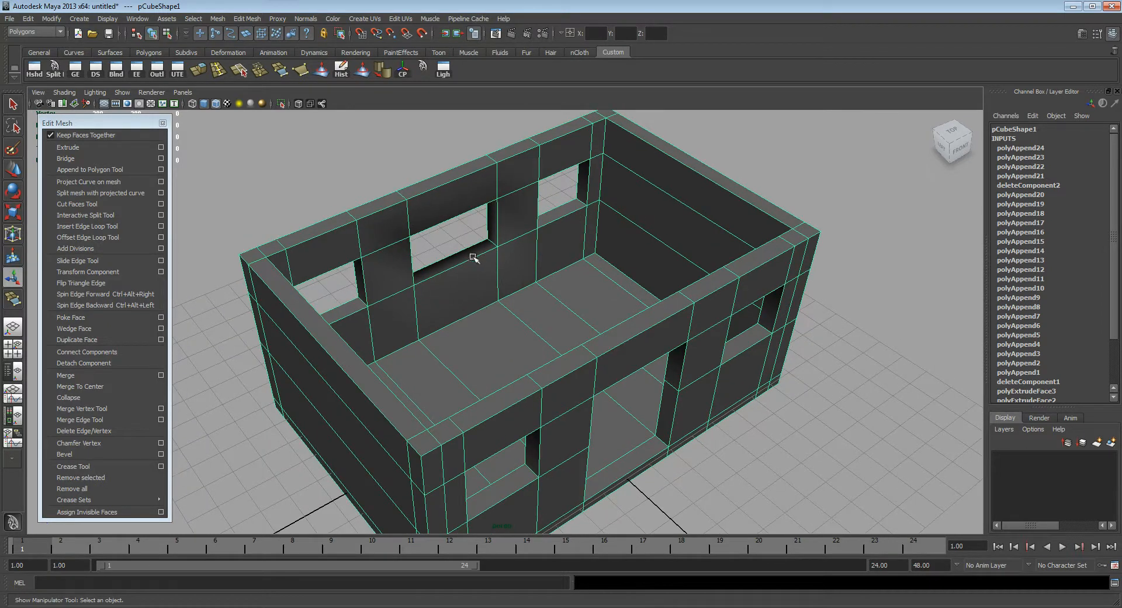
pyautogui.keyDown('alt'); pyautogui.moveTo(467, 263); pyautogui.dragTo(627, 240); pyautogui.keyUp('alt')
pyautogui.keyDown('alt'); pyautogui.moveTo(375, 241); pyautogui.dragTo(537, 256, button='right'); pyautogui.keyUp('alt')
pyautogui.keyDown('alt'); pyautogui.moveTo(499, 241); pyautogui.dragTo(511, 262, button='middle'); pyautogui.keyUp('alt')
pyautogui.keyDown('alt'); pyautogui.moveTo(511, 261); pyautogui.dragTo(453, 265); pyautogui.keyUp('alt')
pyautogui.keyDown('alt'); pyautogui.moveTo(453, 266); pyautogui.dragTo(483, 240, button='right'); pyautogui.keyUp('alt')
pyautogui.keyDown('alt'); pyautogui.moveTo(484, 241); pyautogui.dragTo(476, 279, button='middle'); pyautogui.keyUp('alt')
pyautogui.keyDown('alt'); pyautogui.moveTo(477, 279); pyautogui.dragTo(571, 289); pyautogui.keyUp('alt')
pyautogui.keyDown('alt'); pyautogui.moveTo(571, 288); pyautogui.dragTo(540, 282, button='right'); pyautogui.keyUp('alt')
pyautogui.keyDown('alt'); pyautogui.moveTo(673, 300); pyautogui.dragTo(596, 305); pyautogui.keyUp('alt')
pyautogui.keyDown('alt'); pyautogui.moveTo(692, 300); pyautogui.dragTo(624, 314); pyautogui.keyUp('alt')
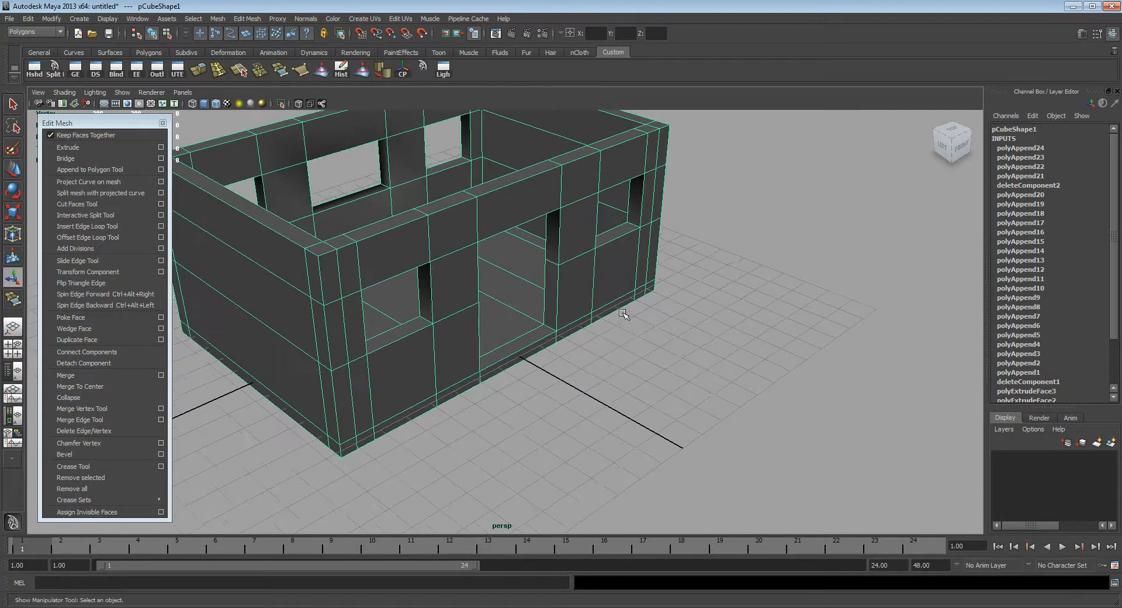
# Step: Create a polygon sphere on the grid in front of the house, at about X 6.1, Z 8.2
pyautogui.rightClick(648, 286)
pyautogui.moveTo(668, 316)
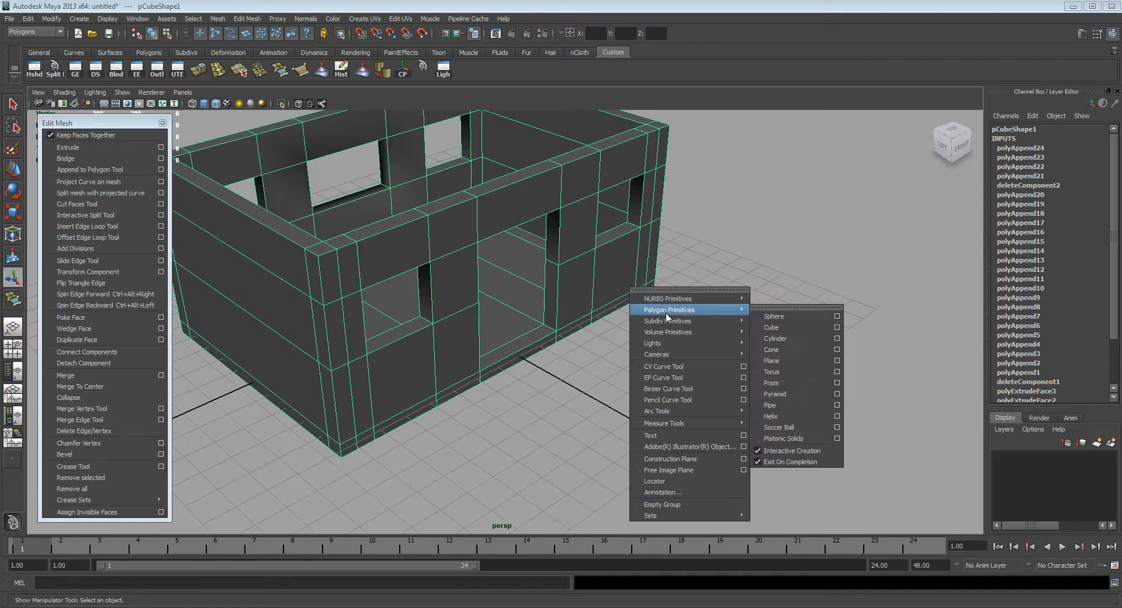
pyautogui.click(773, 316)
pyautogui.moveTo(680, 330)
pyautogui.mouseDown()
pyautogui.moveTo(727, 327)
pyautogui.moveTo(701, 315)
pyautogui.mouseUp()
pyautogui.click(701, 315)
pyautogui.keyDown('alt'); pyautogui.moveTo(701, 315); pyautogui.dragTo(726, 350, button='right'); pyautogui.keyUp('alt')
pyautogui.keyDown('alt'); pyautogui.moveTo(727, 350); pyautogui.dragTo(659, 344, button='middle'); pyautogui.keyUp('alt')
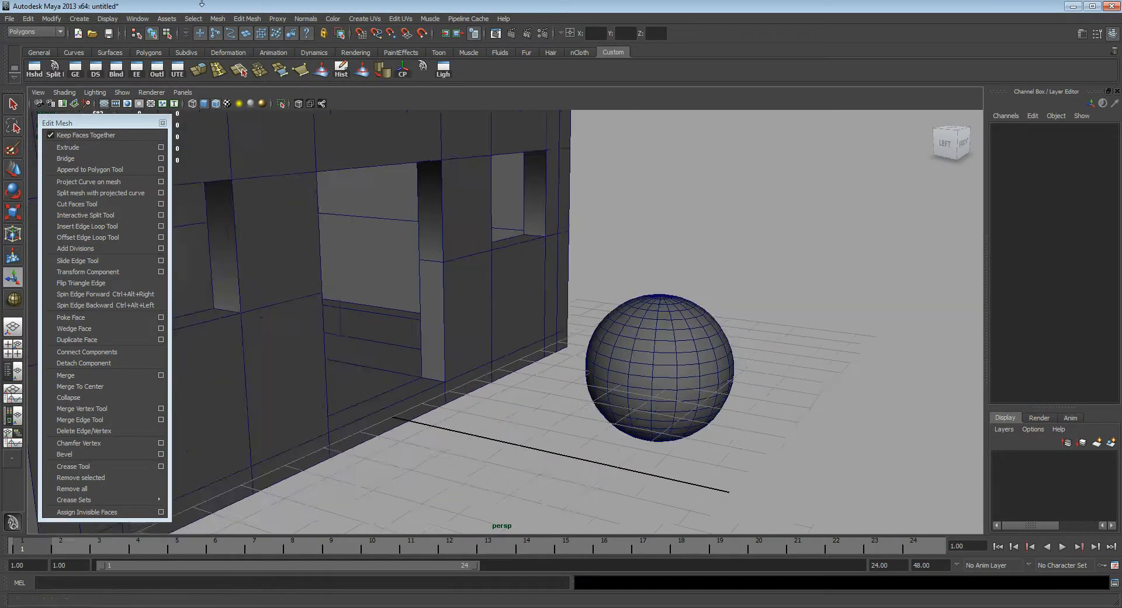
# Step: Turn off the wireframe-on-shaded display in the perspective view
pyautogui.click(217, 106)
pyautogui.keyDown('alt'); pyautogui.moveTo(648, 312); pyautogui.dragTo(702, 332, button='right'); pyautogui.keyUp('alt')
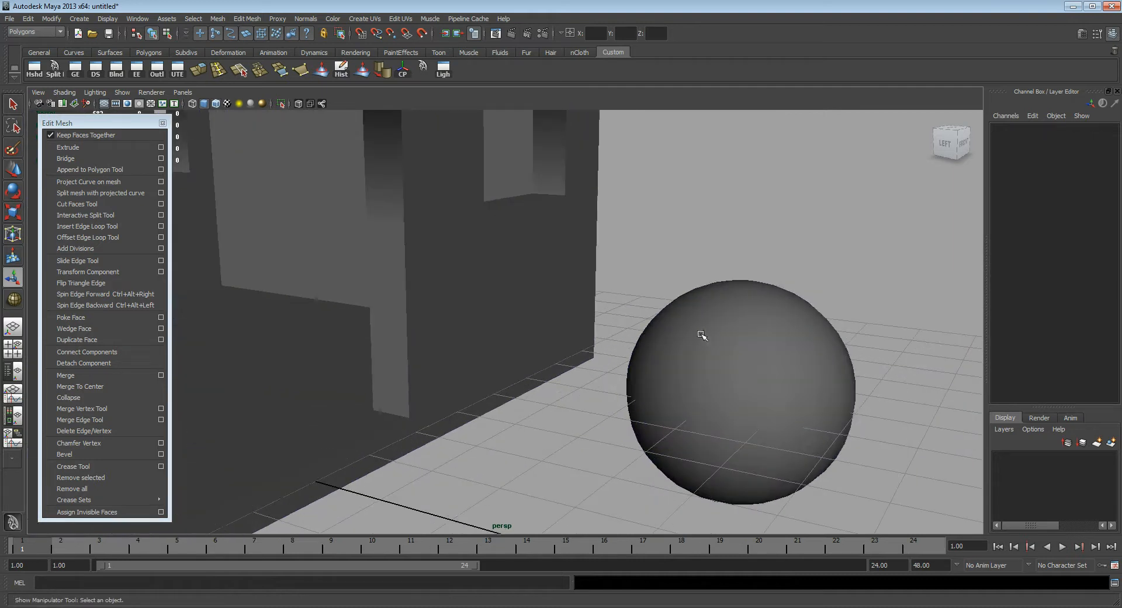
pyautogui.keyDown('alt'); pyautogui.moveTo(702, 332); pyautogui.dragTo(671, 324, button='middle'); pyautogui.keyUp('alt')
# Step: Move the sphere up to about Y 3.2 and away from the house to about Z 9.9, then deselect it
pyautogui.click(734, 342)
pyautogui.keyDown('alt'); pyautogui.moveTo(731, 341); pyautogui.dragTo(664, 316, button='right'); pyautogui.keyUp('alt')
pyautogui.keyDown('alt'); pyautogui.moveTo(664, 316); pyautogui.dragTo(667, 344, button='middle'); pyautogui.keyUp('alt')
pyautogui.press('w')
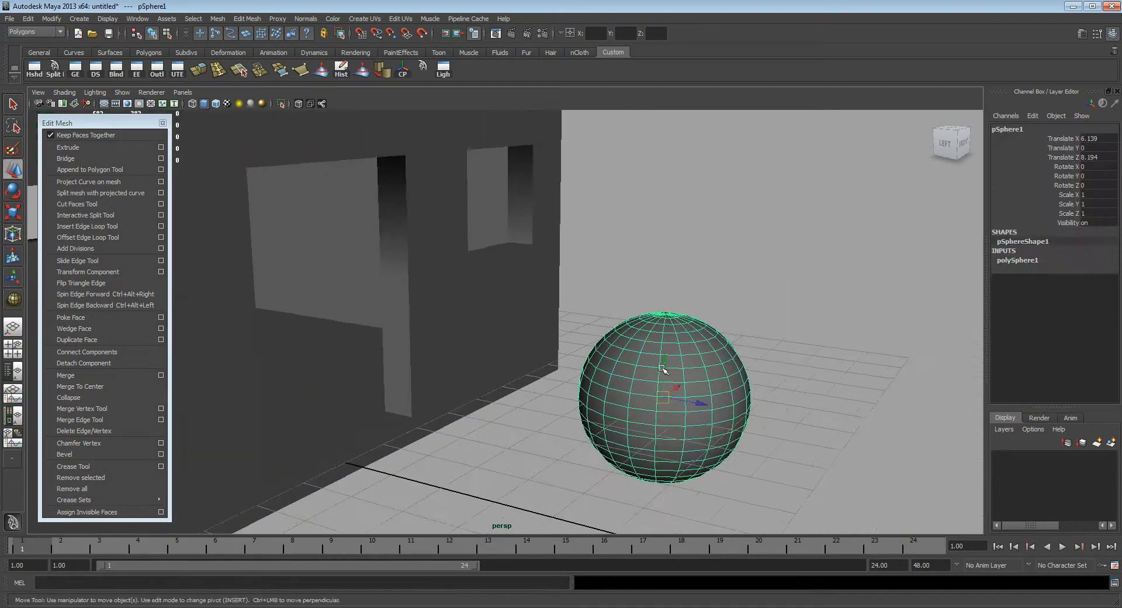
pyautogui.moveTo(665, 368); pyautogui.dragTo(683, 212)
pyautogui.keyDown('alt'); pyautogui.moveTo(695, 240); pyautogui.dragTo(698, 276, button='middle'); pyautogui.keyUp('alt')
pyautogui.moveTo(704, 282); pyautogui.dragTo(754, 268)
pyautogui.click(847, 225)
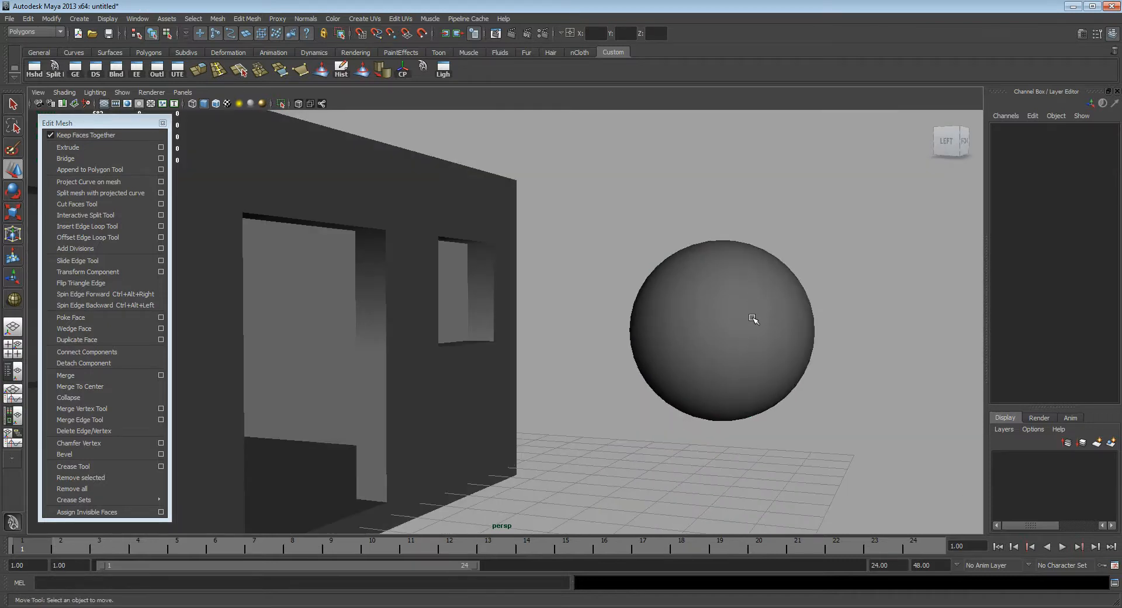
# Step: Select the sphere and detach the Normals commands as a floating window beside the Edit Mesh window
pyautogui.keyDown('alt'); pyautogui.moveTo(753, 319); pyautogui.dragTo(773, 339); pyautogui.keyUp('alt')
pyautogui.click(774, 303)
pyautogui.press('q')
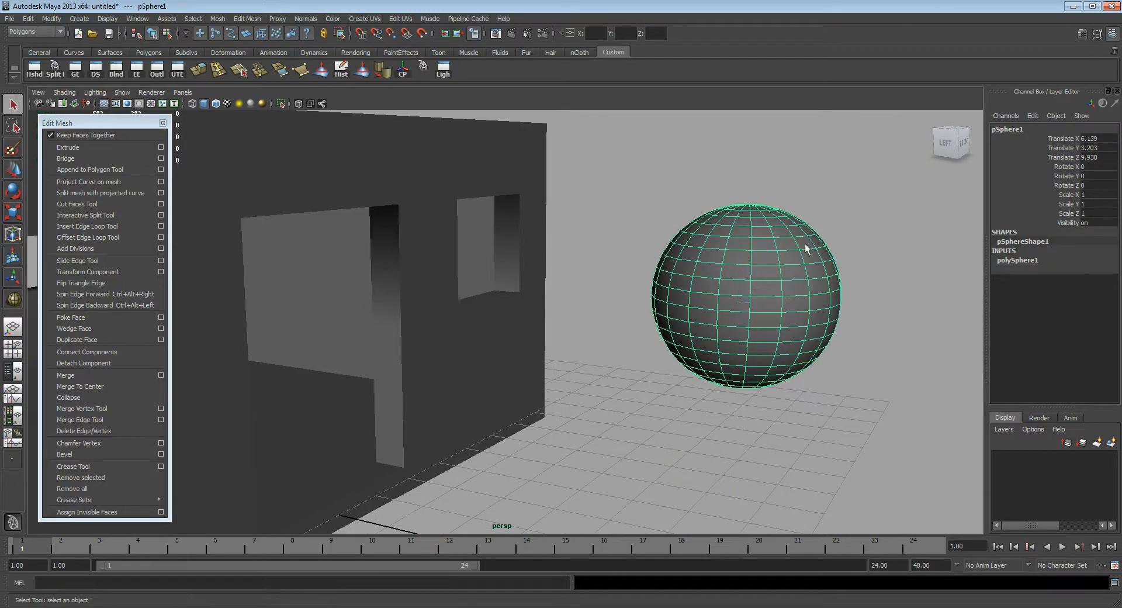
pyautogui.keyDown('alt'); pyautogui.moveTo(811, 243); pyautogui.dragTo(783, 255, button='middle'); pyautogui.keyUp('alt')
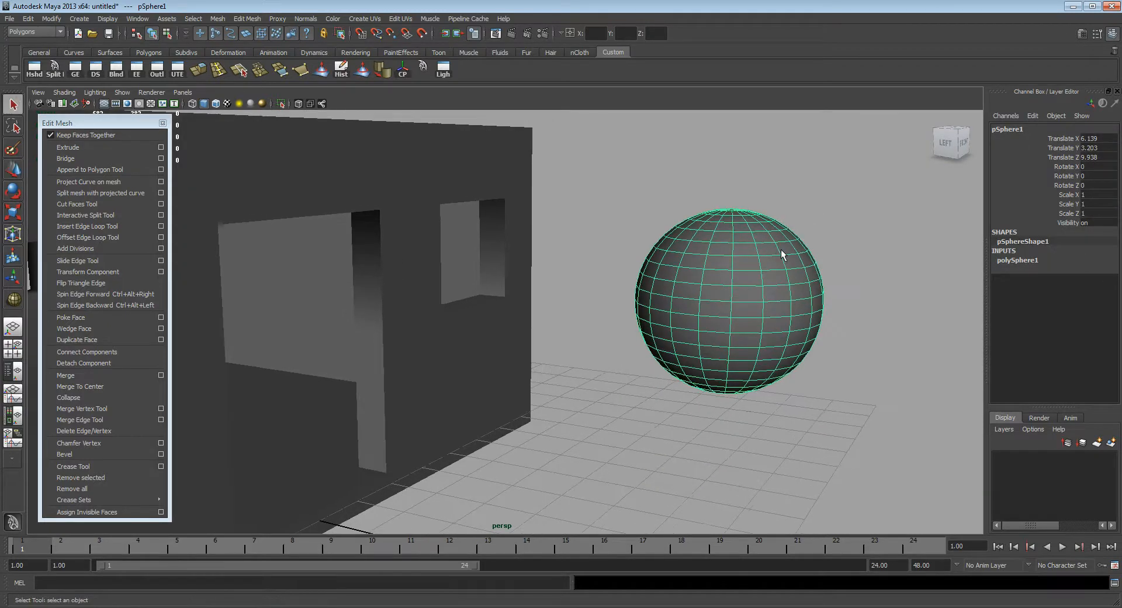
pyautogui.click(305, 19)
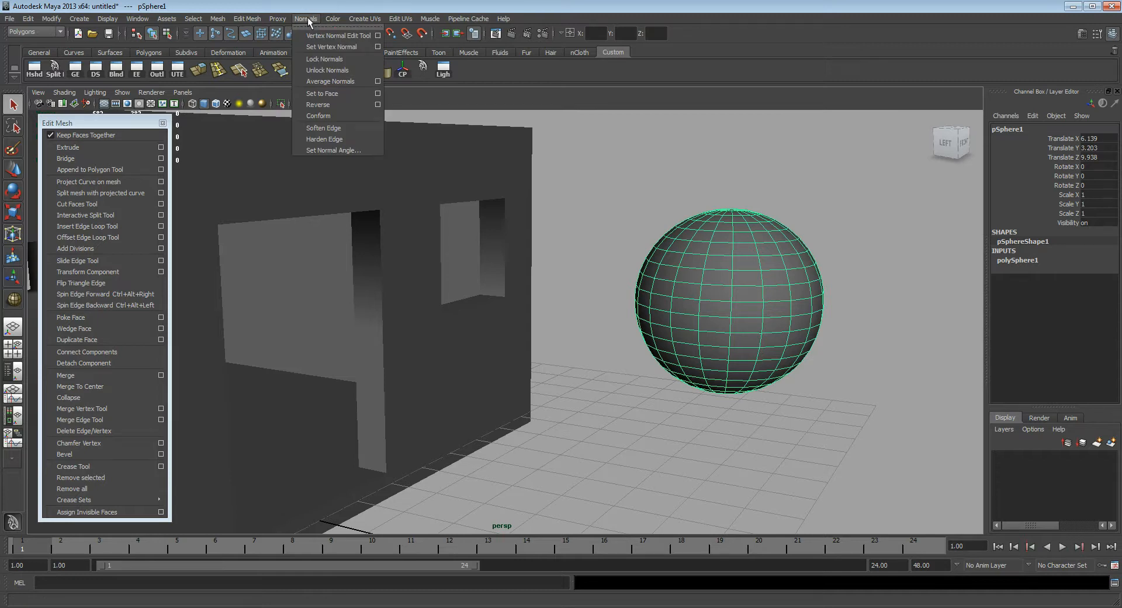
pyautogui.click(315, 27)
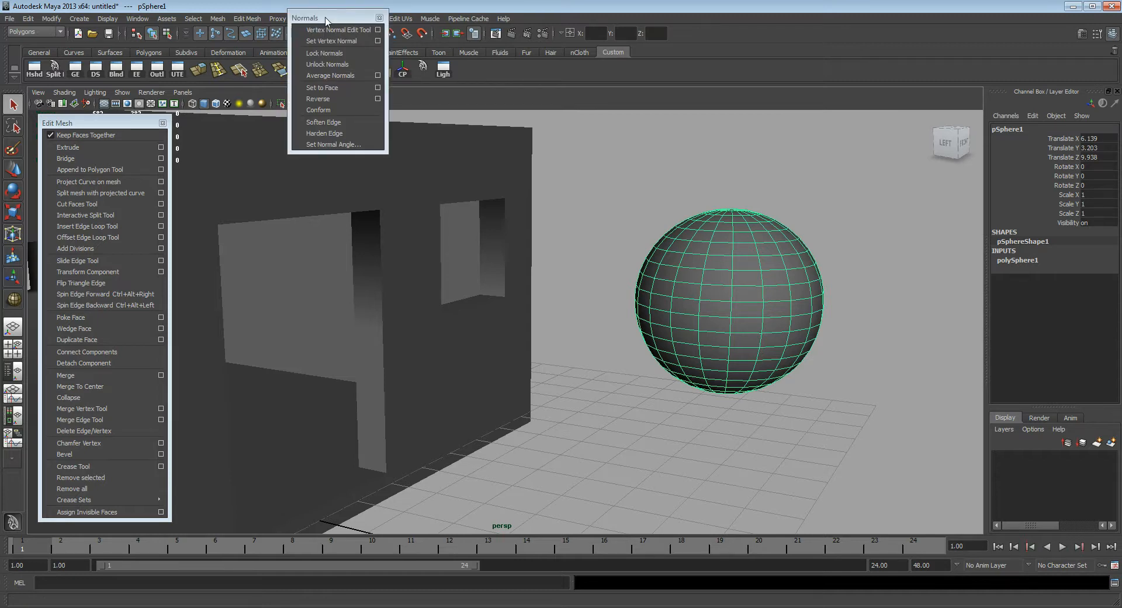
pyautogui.moveTo(326, 21); pyautogui.dragTo(319, 119)
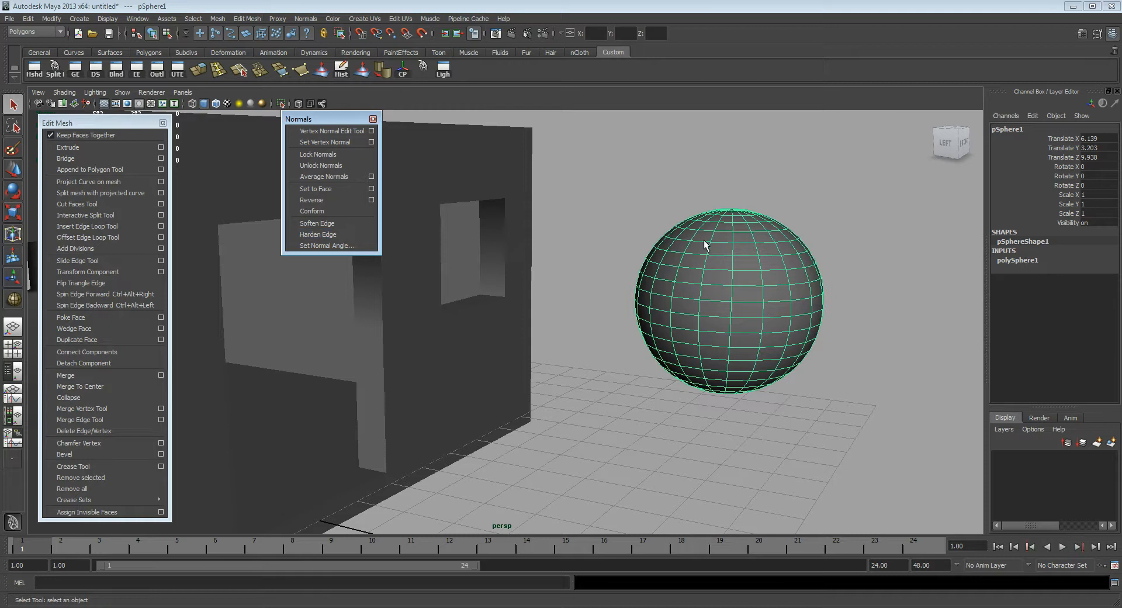
# Step: Harden all the sphere's edges, deselect it and examine its faceted shading
pyautogui.click(326, 234)
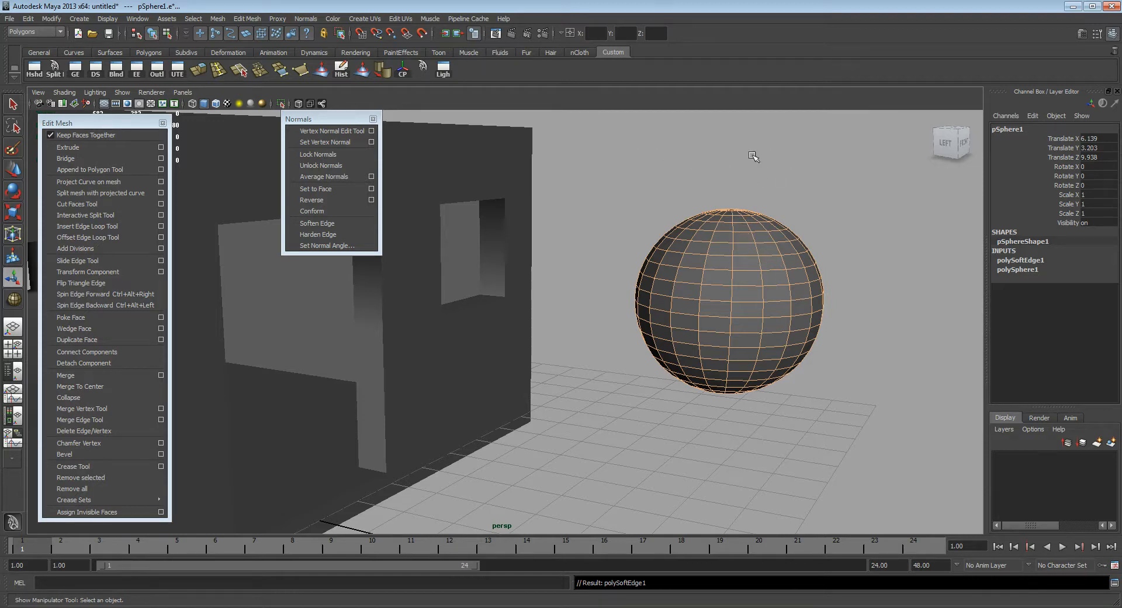
pyautogui.click(904, 253)
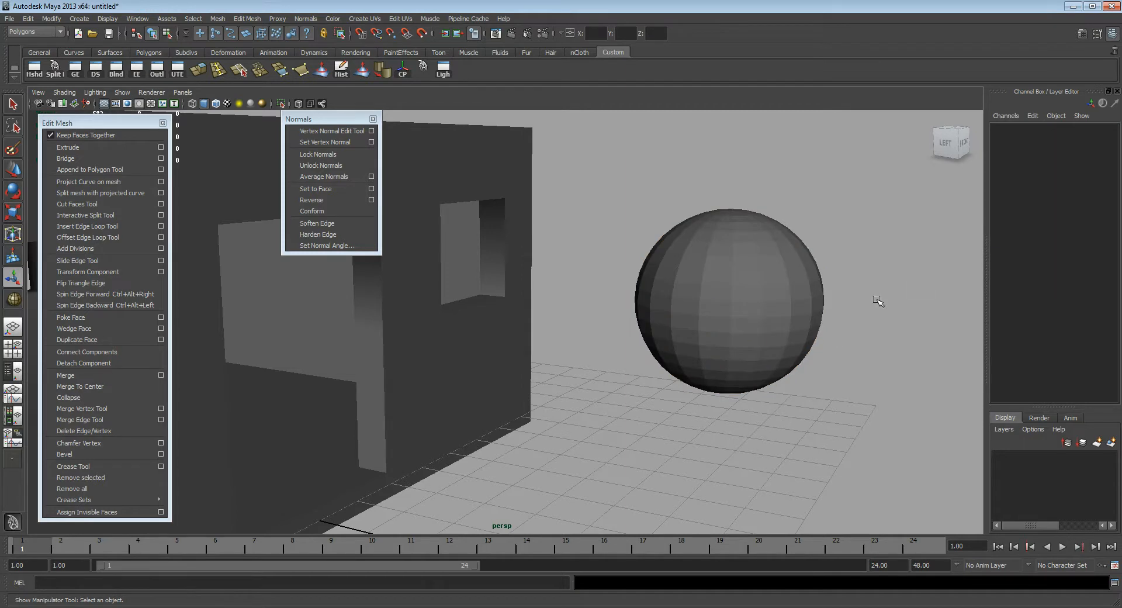
pyautogui.keyDown('alt'); pyautogui.moveTo(717, 319); pyautogui.dragTo(674, 316, button='middle'); pyautogui.keyUp('alt')
pyautogui.keyDown('alt'); pyautogui.moveTo(673, 315); pyautogui.dragTo(807, 282, button='right'); pyautogui.keyUp('alt')
pyautogui.keyDown('alt'); pyautogui.moveTo(807, 282); pyautogui.dragTo(700, 285, button='middle'); pyautogui.keyUp('alt')
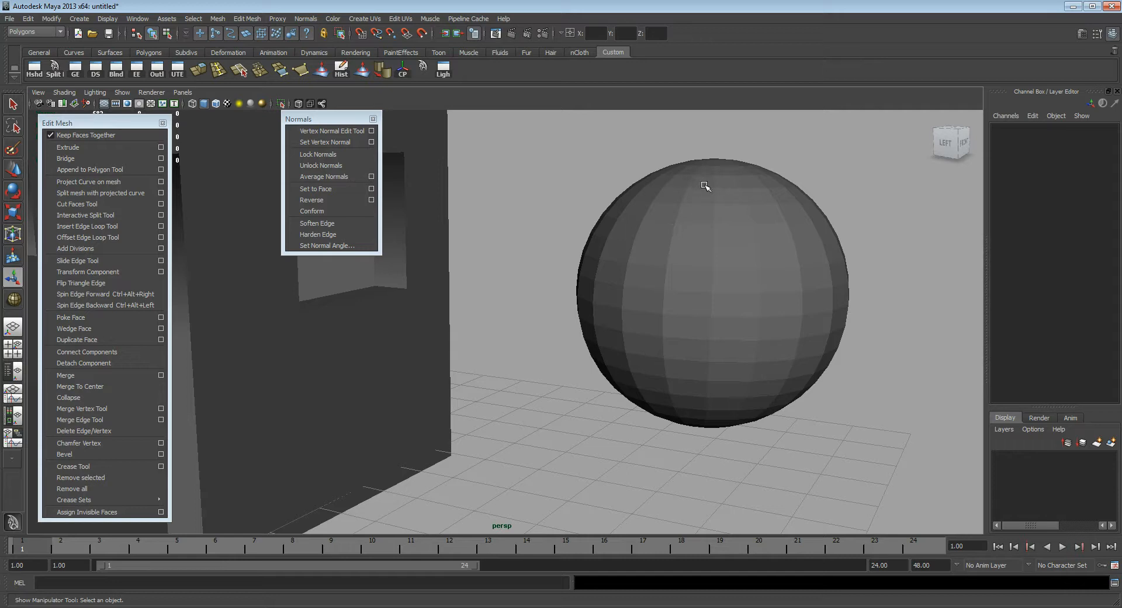
# Step: Soften all the sphere's edges and deselect it
pyautogui.click(717, 256)
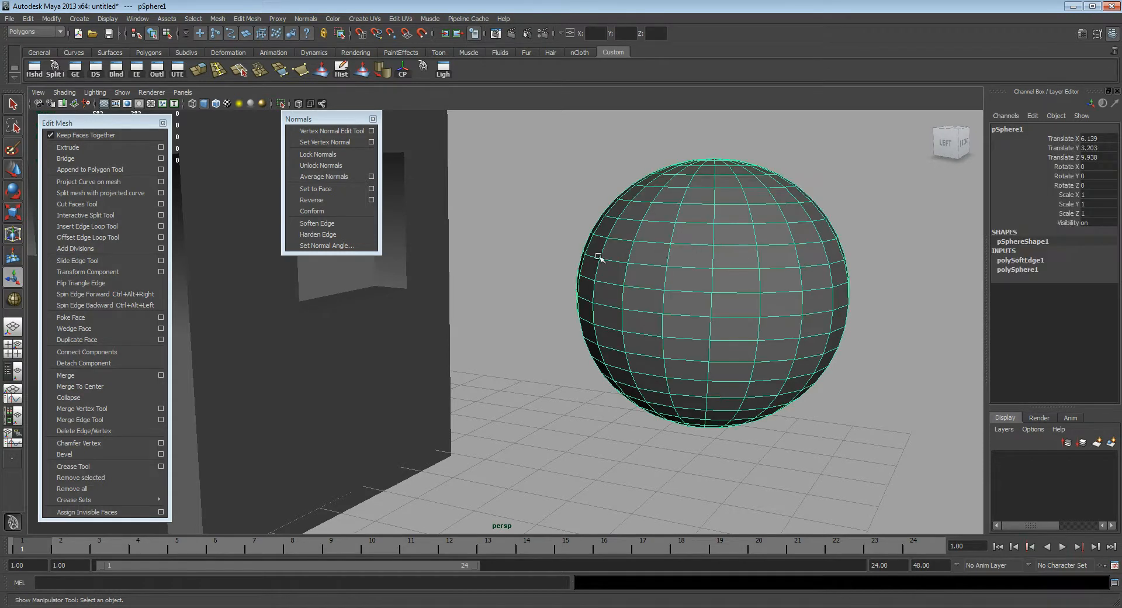
pyautogui.click(330, 234)
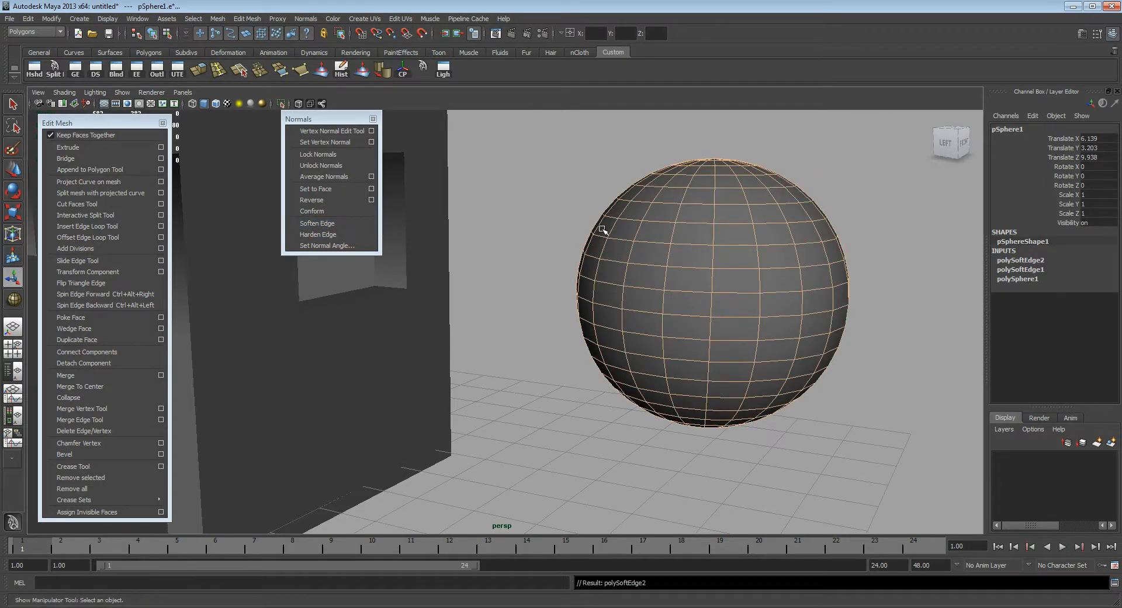
pyautogui.click(821, 154)
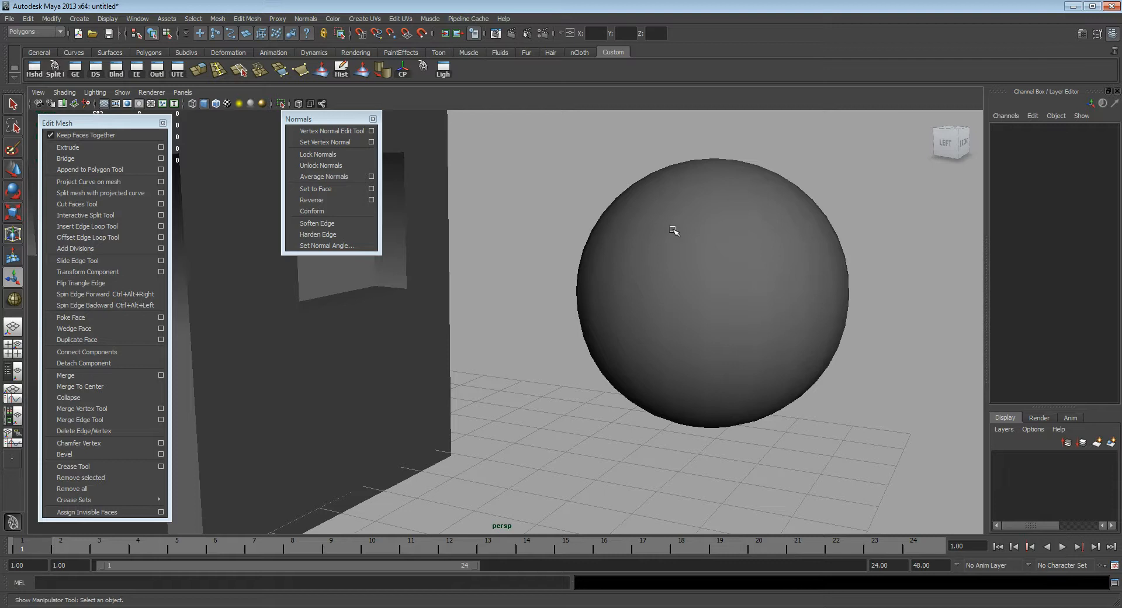
# Step: Delete the demonstration sphere beside the house
pyautogui.keyDown('alt'); pyautogui.moveTo(775, 284); pyautogui.dragTo(812, 279, button='right'); pyautogui.keyUp('alt')
pyautogui.keyDown('alt'); pyautogui.moveTo(813, 278); pyautogui.dragTo(741, 270); pyautogui.keyUp('alt')
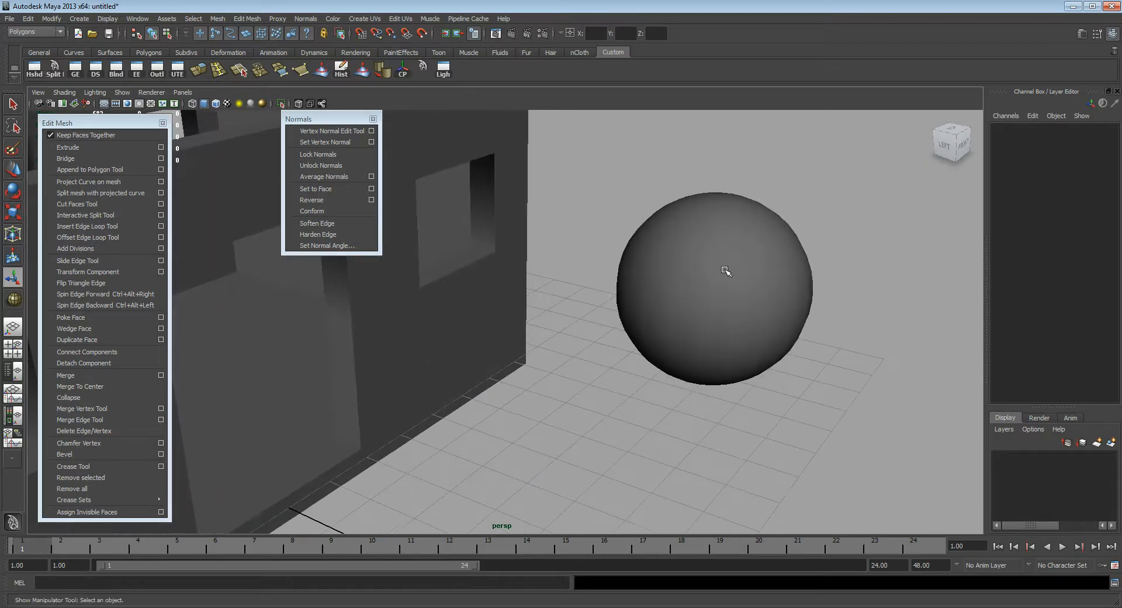
pyautogui.click(725, 270)
pyautogui.press('Delete')
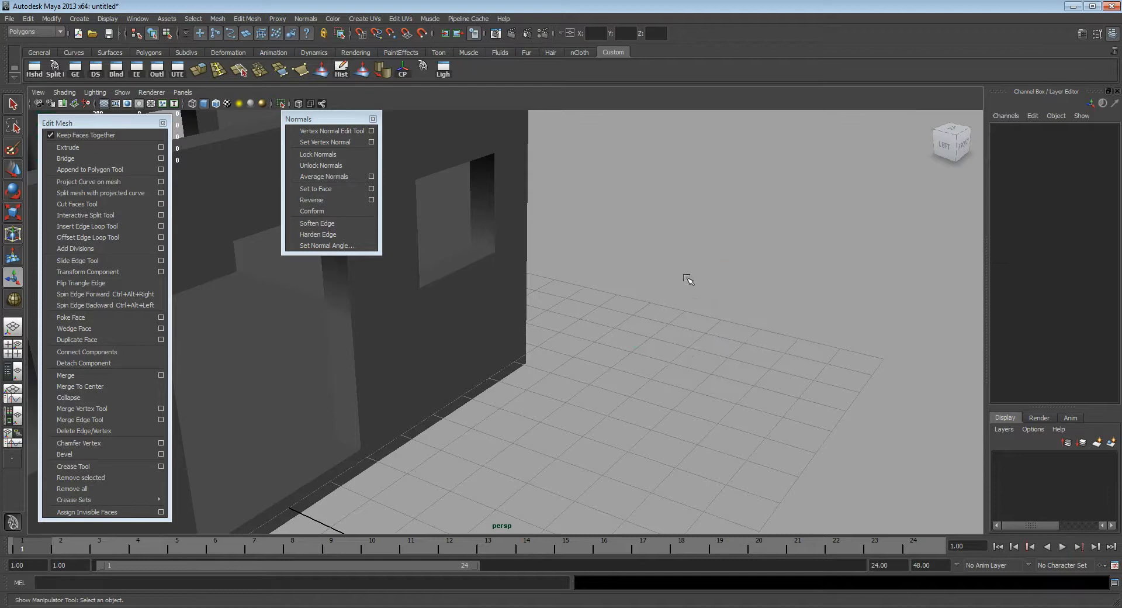
# Step: Select the house mesh at the front window nearest its right corner
pyautogui.keyDown('alt'); pyautogui.moveTo(724, 270); pyautogui.dragTo(564, 298, button='right'); pyautogui.keyUp('alt')
pyautogui.keyDown('alt'); pyautogui.moveTo(564, 299); pyautogui.dragTo(671, 398, button='middle'); pyautogui.keyUp('alt')
pyautogui.keyDown('alt'); pyautogui.moveTo(672, 398); pyautogui.dragTo(621, 360); pyautogui.keyUp('alt')
pyautogui.keyDown('alt'); pyautogui.moveTo(680, 416); pyautogui.dragTo(601, 315, button='middle'); pyautogui.keyUp('alt')
pyautogui.keyDown('alt'); pyautogui.moveTo(600, 371); pyautogui.dragTo(755, 388, button='right'); pyautogui.keyUp('alt')
pyautogui.keyDown('alt'); pyautogui.moveTo(755, 388); pyautogui.dragTo(556, 351, button='middle'); pyautogui.keyUp('alt')
pyautogui.click(620, 324)
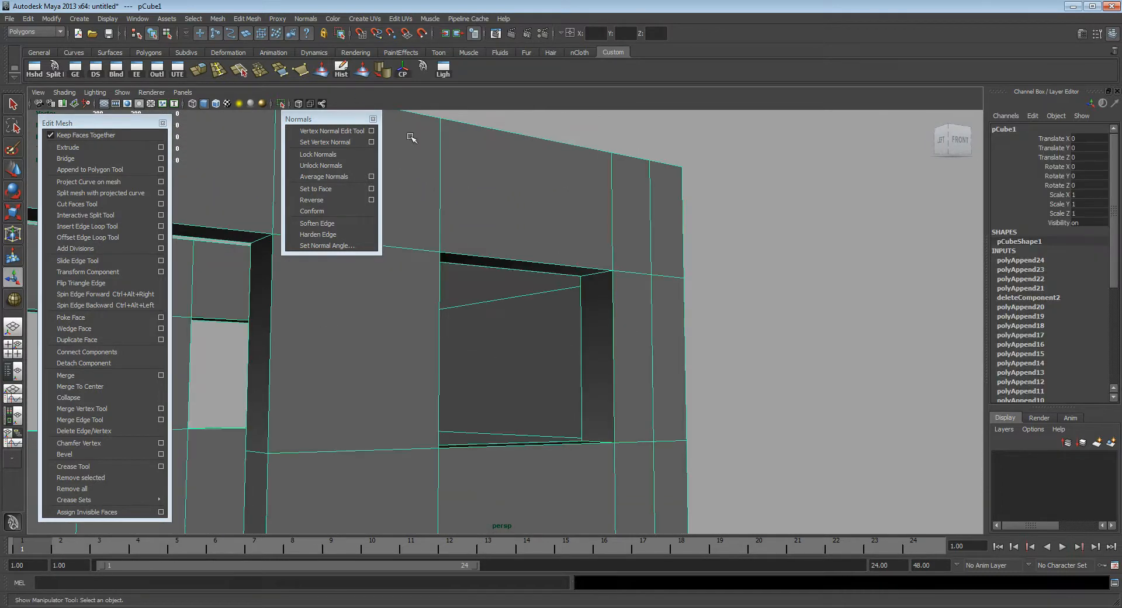
# Step: Switch the house to edge selection, frame an edge at the front window's upper corner and clear the selection
pyautogui.moveTo(637, 293); pyautogui.dragTo(637, 267, button='right')
pyautogui.click(600, 272)
pyautogui.keyDown('alt'); pyautogui.moveTo(576, 286); pyautogui.dragTo(542, 316); pyautogui.keyUp('alt')
pyautogui.keyDown('alt'); pyautogui.moveTo(605, 325); pyautogui.dragTo(563, 298, button='middle'); pyautogui.keyUp('alt')
pyautogui.press('f')
pyautogui.keyDown('alt'); pyautogui.moveTo(567, 301); pyautogui.dragTo(598, 298); pyautogui.keyUp('alt')
pyautogui.keyDown('alt'); pyautogui.moveTo(599, 298); pyautogui.dragTo(478, 286, button='right'); pyautogui.keyUp('alt')
pyautogui.keyDown('alt'); pyautogui.moveTo(478, 286); pyautogui.dragTo(546, 310); pyautogui.keyUp('alt')
pyautogui.click(736, 328)
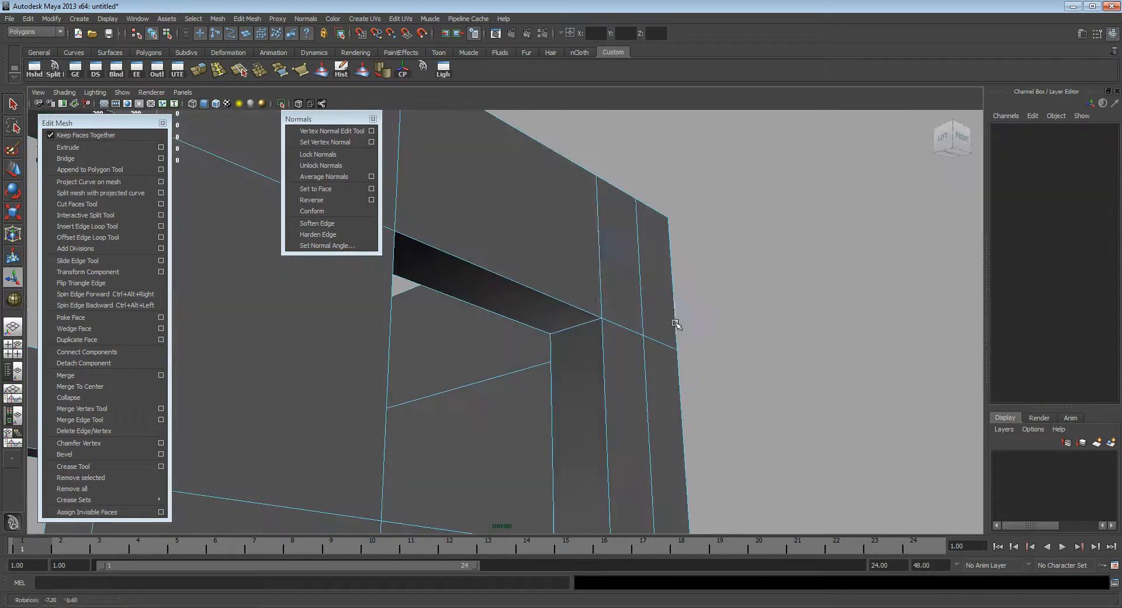
# Step: Harden the edges bordering the upper inside face of the front window opening and clear the selection
pyautogui.keyDown('alt'); pyautogui.moveTo(628, 284); pyautogui.dragTo(507, 250); pyautogui.keyUp('alt')
pyautogui.click(489, 256)
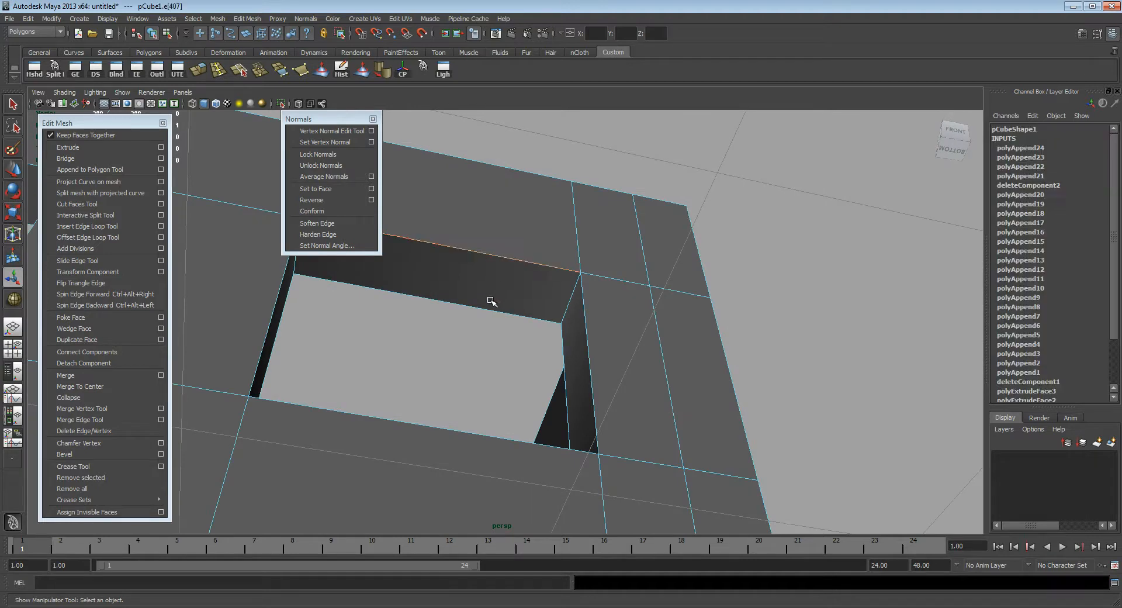
pyautogui.keyDown('shift'); pyautogui.click(571, 301); pyautogui.keyUp('shift')
pyautogui.keyDown('alt'); pyautogui.moveTo(531, 311); pyautogui.dragTo(491, 320); pyautogui.keyUp('alt')
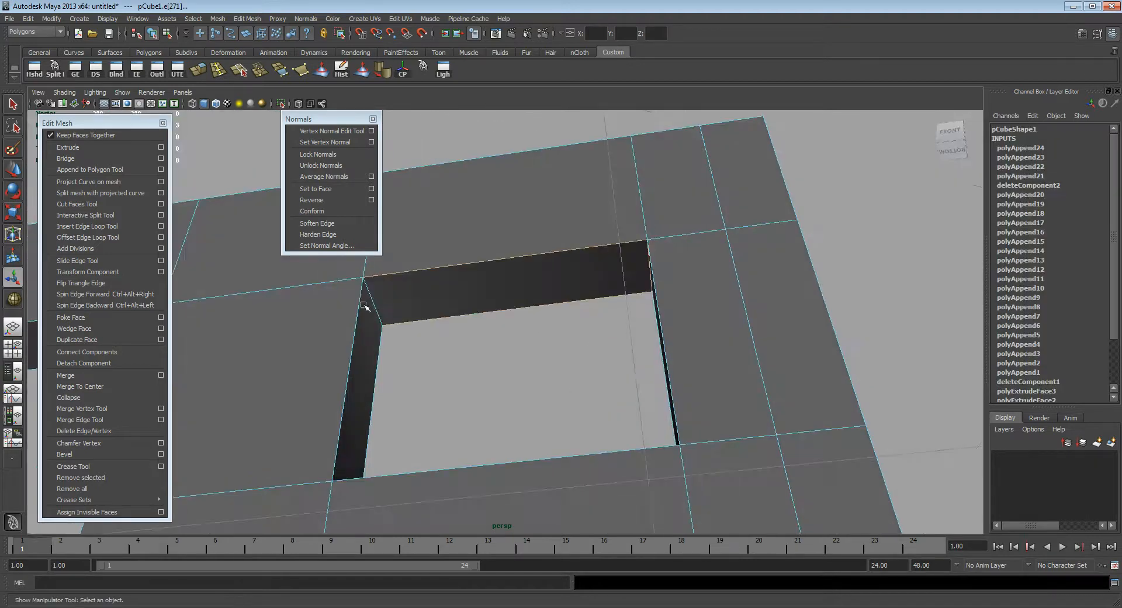
pyautogui.click(331, 235)
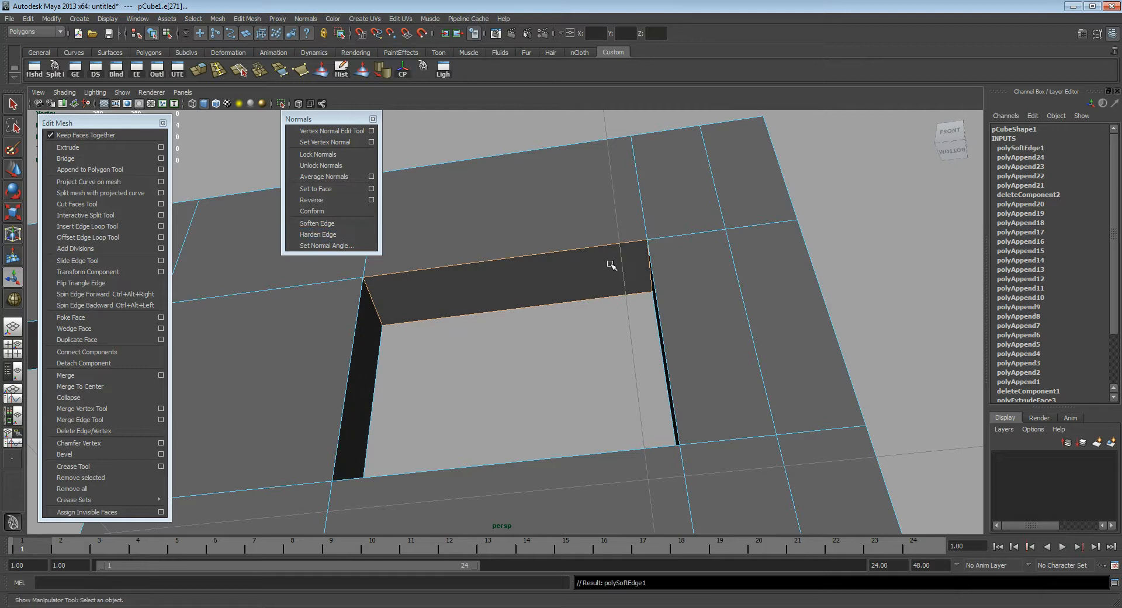
pyautogui.moveTo(611, 266); pyautogui.dragTo(647, 249, button='right')
pyautogui.click(907, 246)
pyautogui.keyDown('alt'); pyautogui.moveTo(621, 263); pyautogui.dragTo(673, 272); pyautogui.keyUp('alt')
pyautogui.keyDown('alt'); pyautogui.moveTo(614, 316); pyautogui.dragTo(529, 338); pyautogui.keyUp('alt')
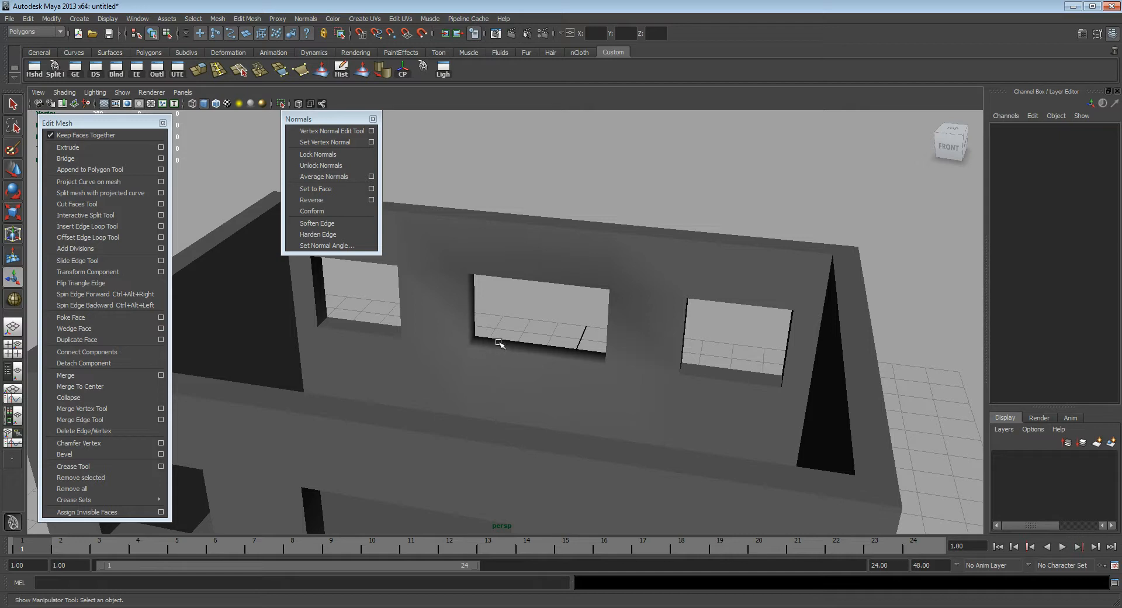
# Step: Harden all edges of the house mesh and deselect it
pyautogui.click(609, 389)
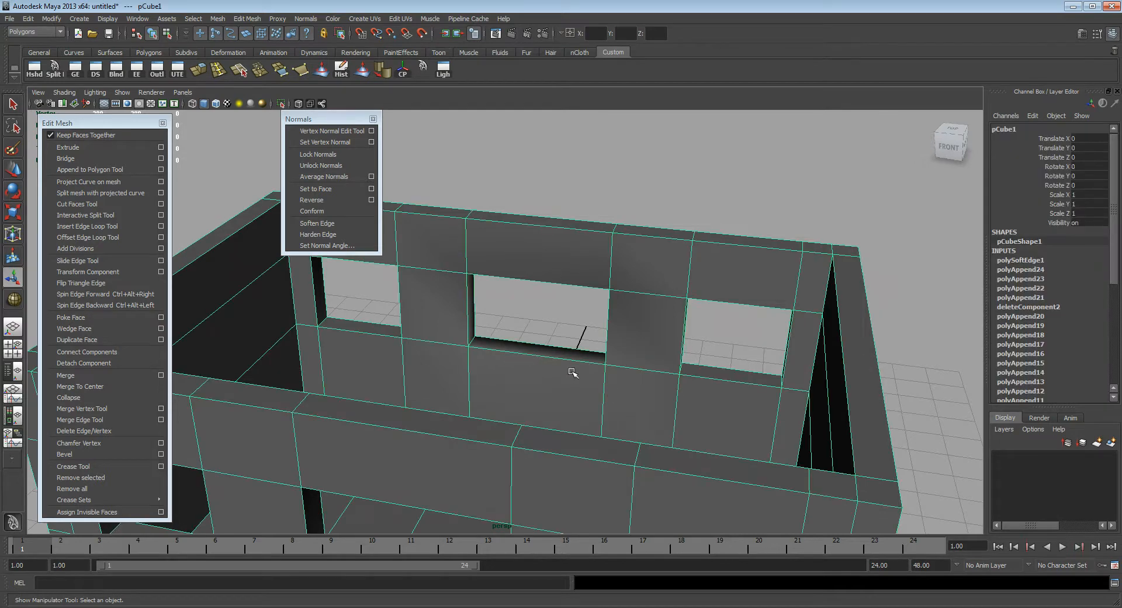
pyautogui.click(323, 235)
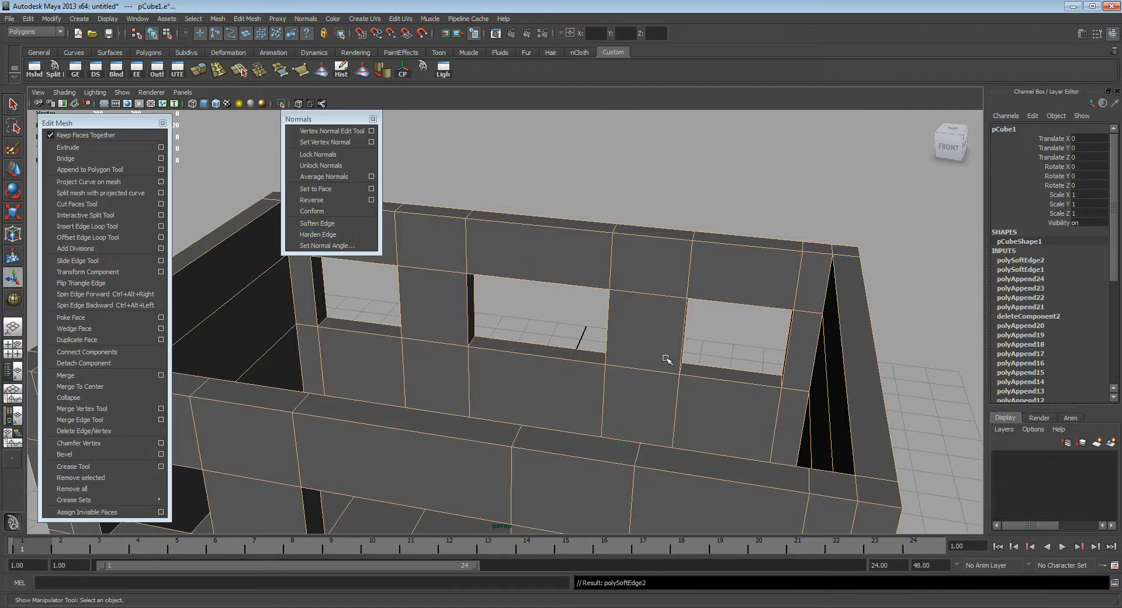
pyautogui.scroll(-4, 700, 377)
pyautogui.keyDown('alt'); pyautogui.moveTo(435, 355); pyautogui.dragTo(544, 325); pyautogui.keyUp('alt')
pyautogui.click(667, 316)
pyautogui.keyDown('alt'); pyautogui.moveTo(548, 342); pyautogui.dragTo(647, 289, button='middle'); pyautogui.keyUp('alt')
pyautogui.keyDown('alt'); pyautogui.moveTo(647, 290); pyautogui.dragTo(589, 392); pyautogui.keyUp('alt')
pyautogui.keyDown('alt'); pyautogui.moveTo(672, 379); pyautogui.dragTo(574, 357); pyautogui.keyUp('alt')
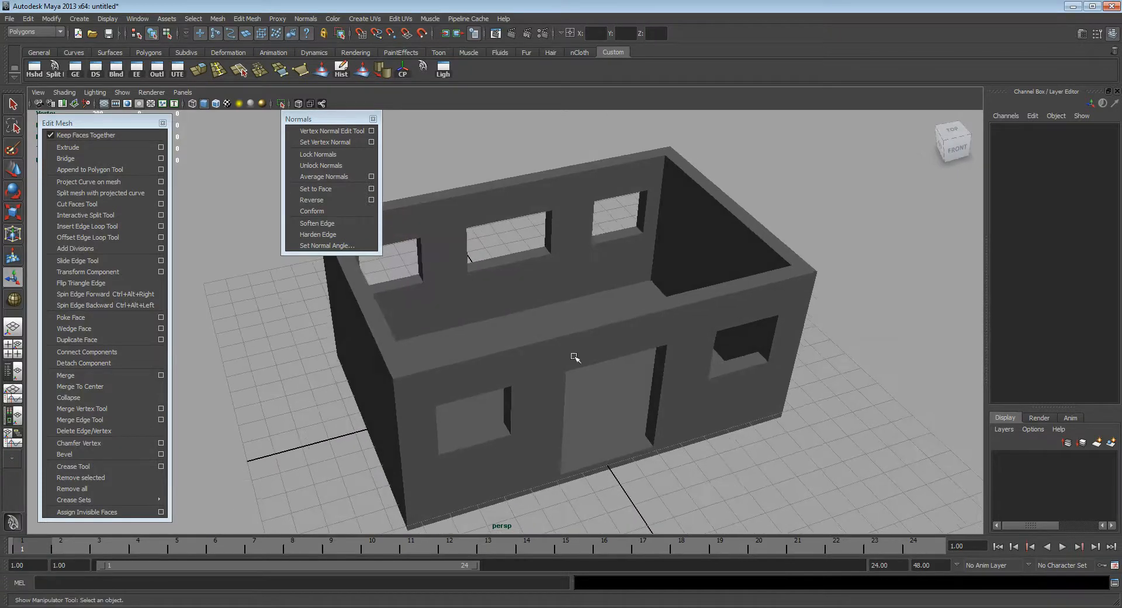
# Step: Select the house mesh and examine the shading of its walls and window openings from inside and all around
pyautogui.click(546, 346)
pyautogui.keyDown('alt'); pyautogui.moveTo(546, 346); pyautogui.dragTo(629, 321); pyautogui.keyUp('alt')
pyautogui.scroll(3, 573, 330)
pyautogui.keyDown('alt'); pyautogui.moveTo(519, 338); pyautogui.dragTo(637, 347); pyautogui.keyUp('alt')
pyautogui.scroll(-2, 637, 347)
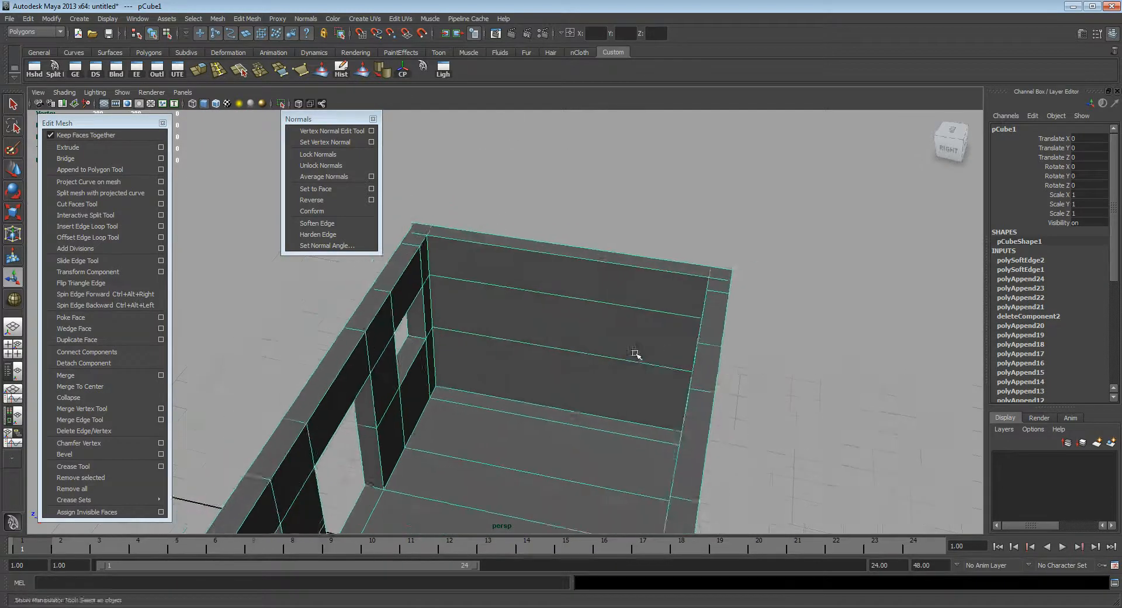
pyautogui.keyDown('alt'); pyautogui.moveTo(637, 347); pyautogui.dragTo(666, 253, button='middle'); pyautogui.keyUp('alt')
pyautogui.keyDown('alt'); pyautogui.moveTo(666, 253); pyautogui.dragTo(587, 288, button='right'); pyautogui.keyUp('alt')
pyautogui.keyDown('alt'); pyautogui.moveTo(586, 288); pyautogui.dragTo(471, 279); pyautogui.keyUp('alt')
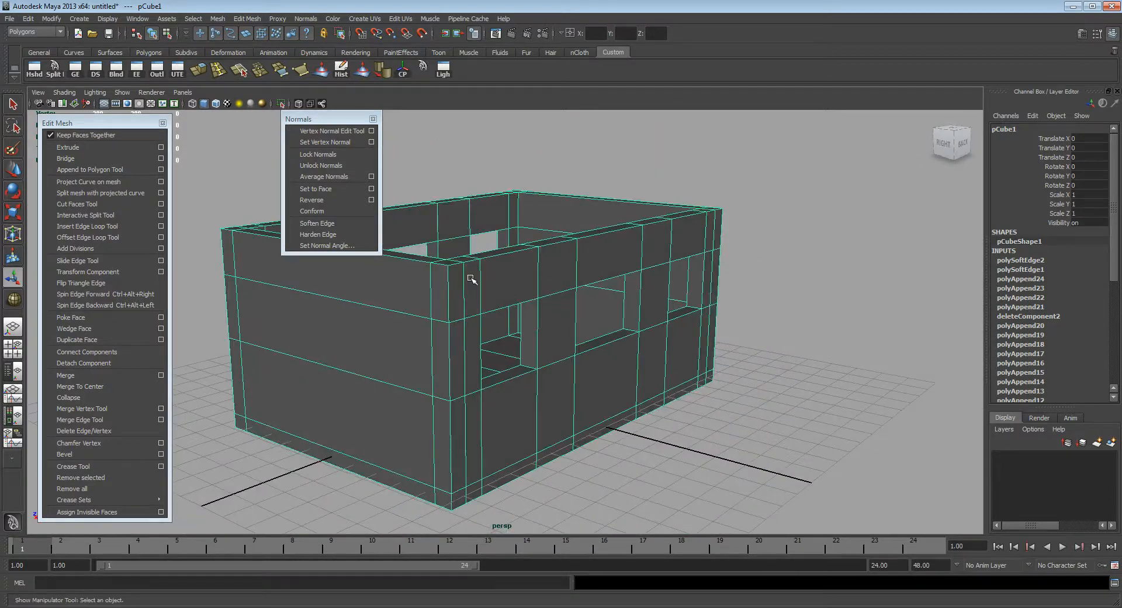
pyautogui.keyDown('alt'); pyautogui.moveTo(416, 340); pyautogui.dragTo(403, 313); pyautogui.keyUp('alt')
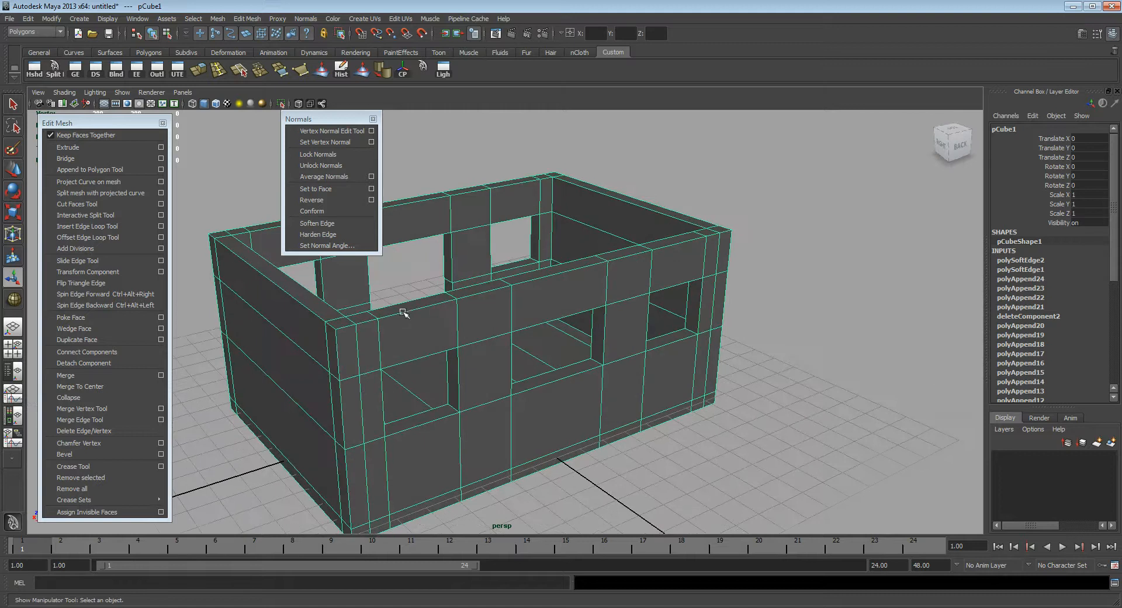
pyautogui.keyDown('alt'); pyautogui.moveTo(501, 319); pyautogui.dragTo(631, 387); pyautogui.keyUp('alt')
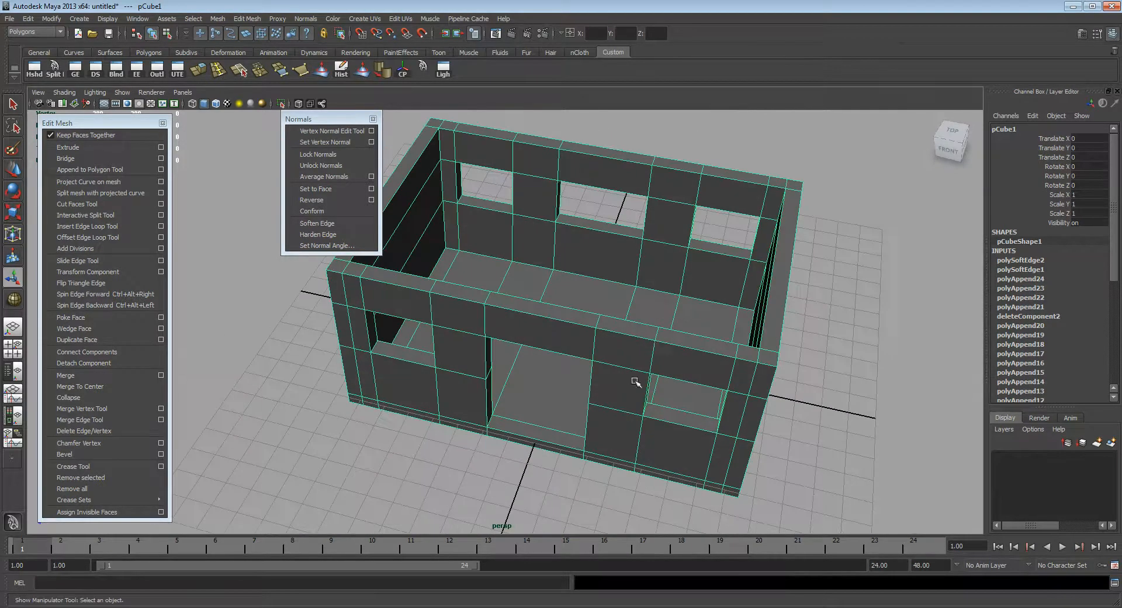
pyautogui.keyDown('alt'); pyautogui.moveTo(631, 387); pyautogui.dragTo(615, 387, button='middle'); pyautogui.keyUp('alt')
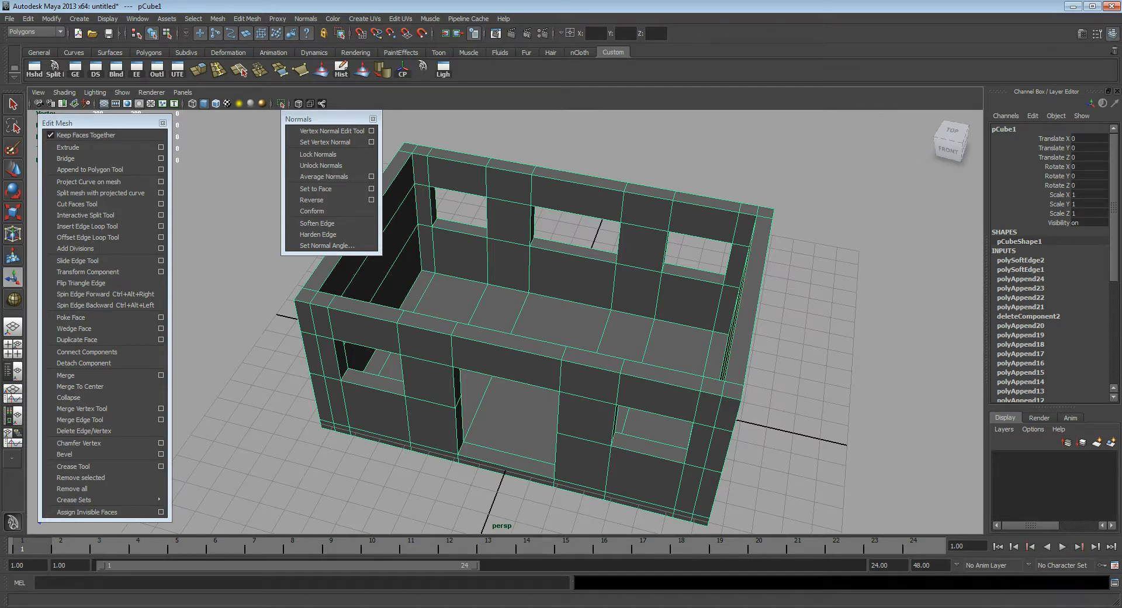
# Step: Switch to the Photoshop sketch and draw a rectangle for the house's side wall below the perspective drawing
pyautogui.hotkey('alt', 'Tab')
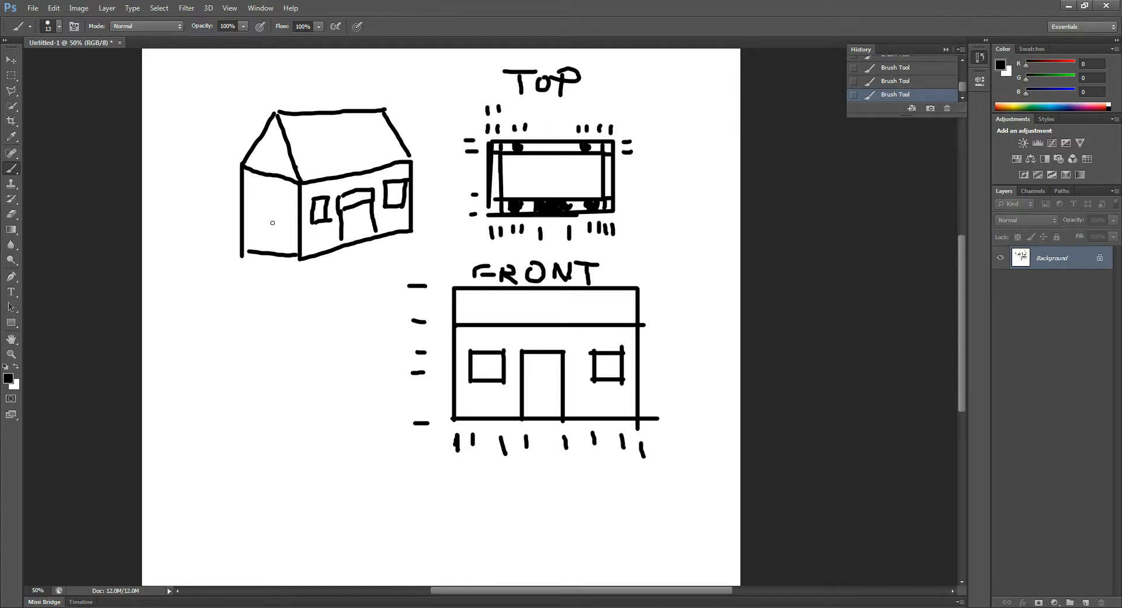
pyautogui.click(238, 330)
pyautogui.moveTo(235, 330)
pyautogui.mouseDown()
pyautogui.moveTo(307, 329)
pyautogui.moveTo(310, 424)
pyautogui.mouseUp()
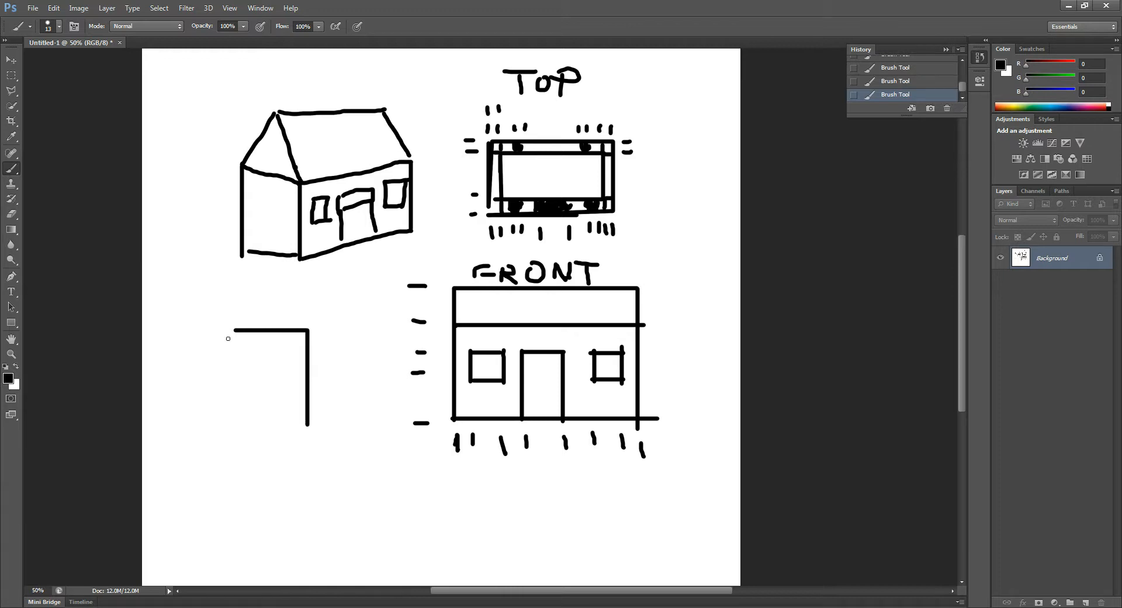
pyautogui.keyDown('shift'); pyautogui.moveTo(236, 330); pyautogui.dragTo(235, 433); pyautogui.keyUp('shift')
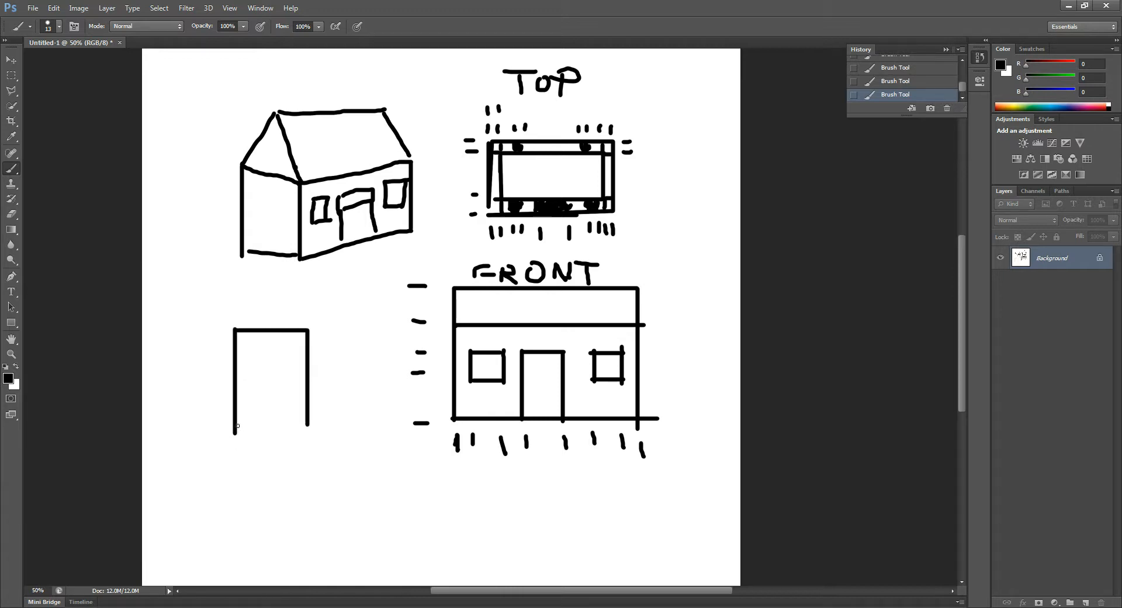
pyautogui.keyDown('shift'); pyautogui.moveTo(309, 426); pyautogui.dragTo(234, 426); pyautogui.keyUp('shift')
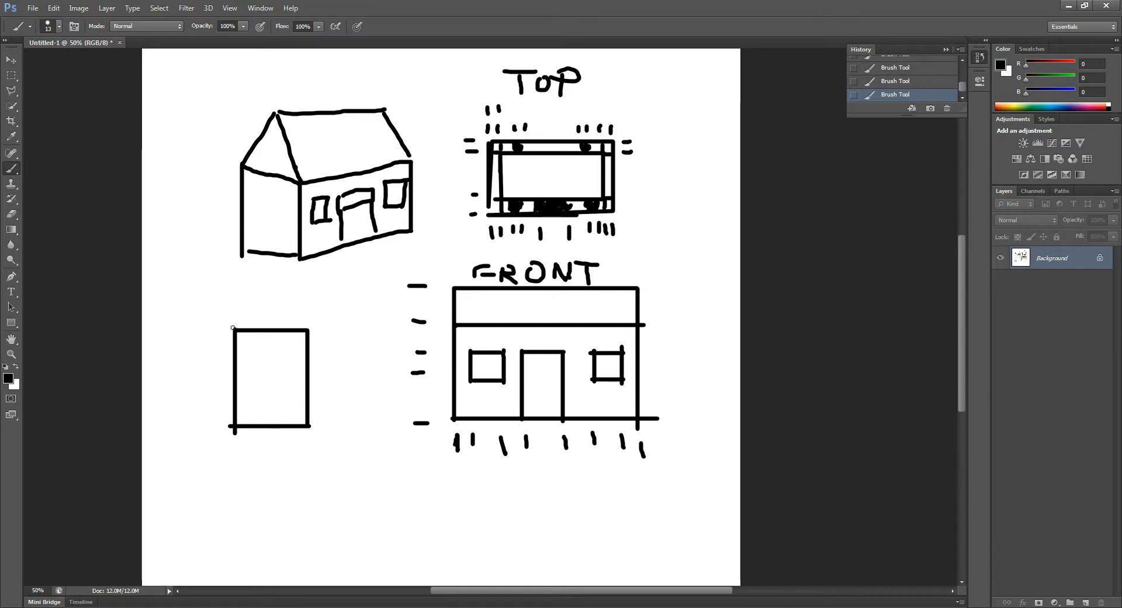
# Step: Draw two sloping gable lines meeting above the side-wall rectangle and letter SIDE beneath it
pyautogui.moveTo(234, 325); pyautogui.dragTo(281, 282)
pyautogui.hotkey('ctrl', 'z')
pyautogui.moveTo(235, 326); pyautogui.dragTo(287, 279)
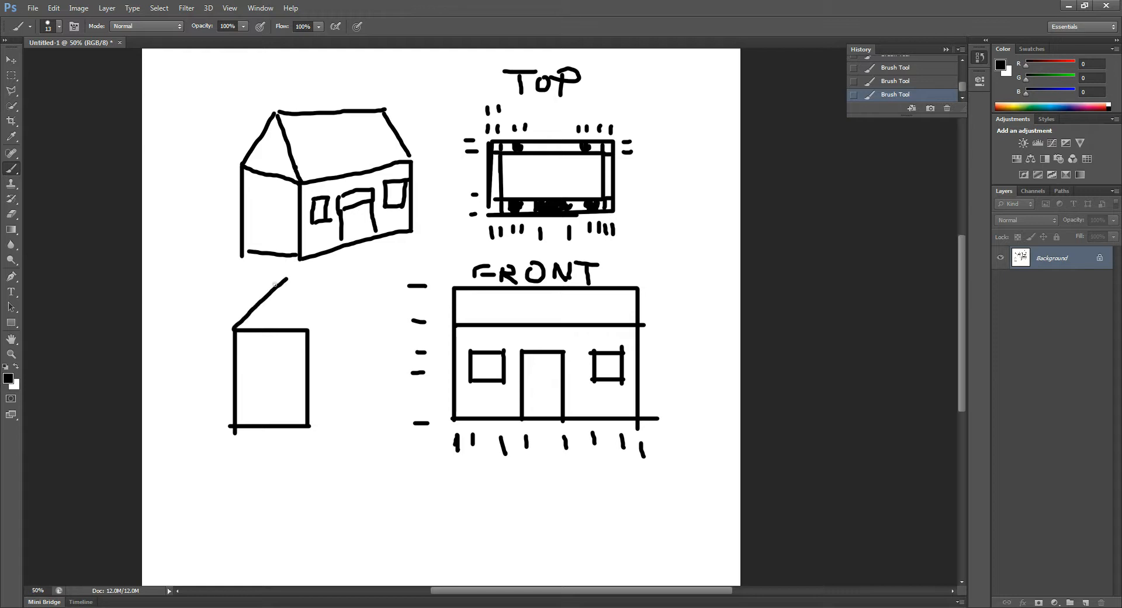
pyautogui.moveTo(311, 334); pyautogui.dragTo(271, 267)
pyautogui.moveTo(223, 448)
pyautogui.mouseDown()
pyautogui.moveTo(225, 472)
pyautogui.moveTo(315, 468)
pyautogui.moveTo(328, 483)
pyautogui.mouseUp()
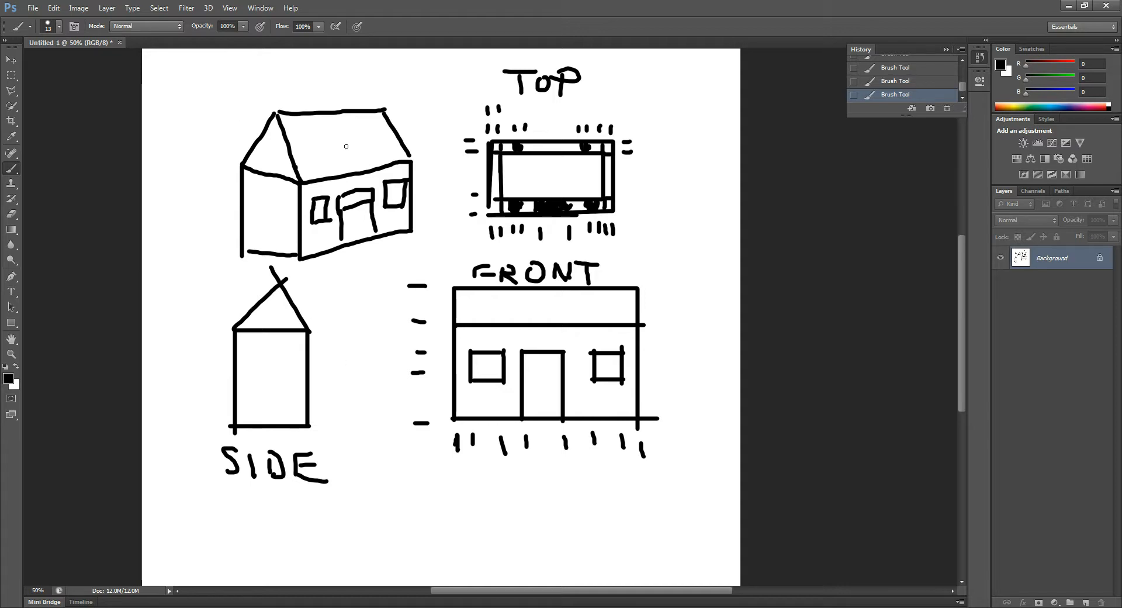
# Step: Switch back to Maya, close the floating Normals menu and bring the house's end wall into view
pyautogui.hotkey('alt', 'Tab')
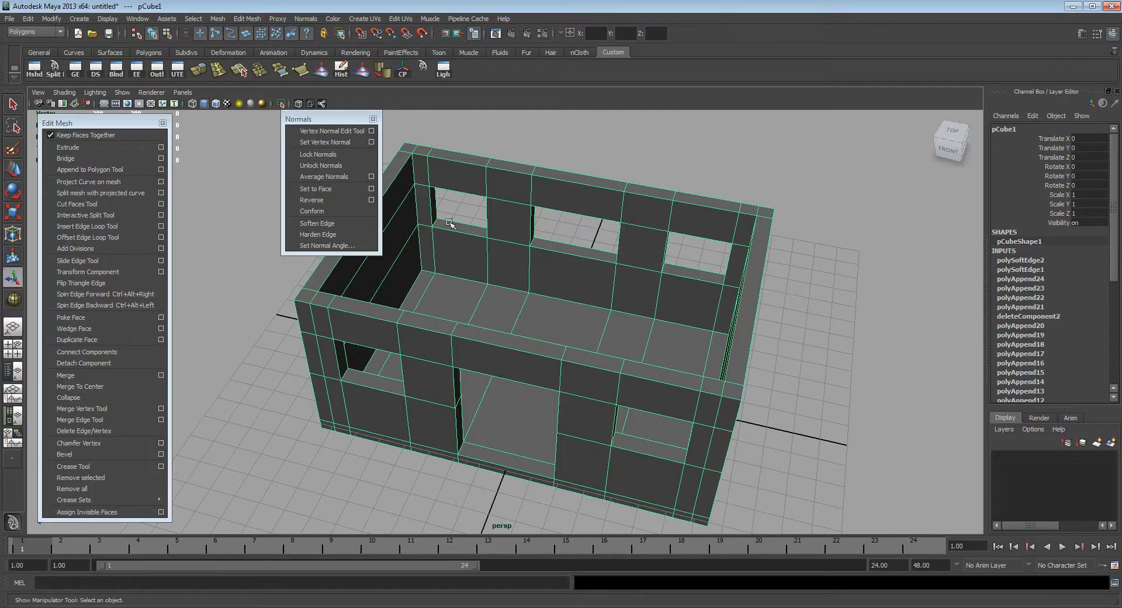
pyautogui.click(372, 119)
pyautogui.keyDown('alt'); pyautogui.moveTo(421, 274); pyautogui.dragTo(541, 346); pyautogui.keyUp('alt')
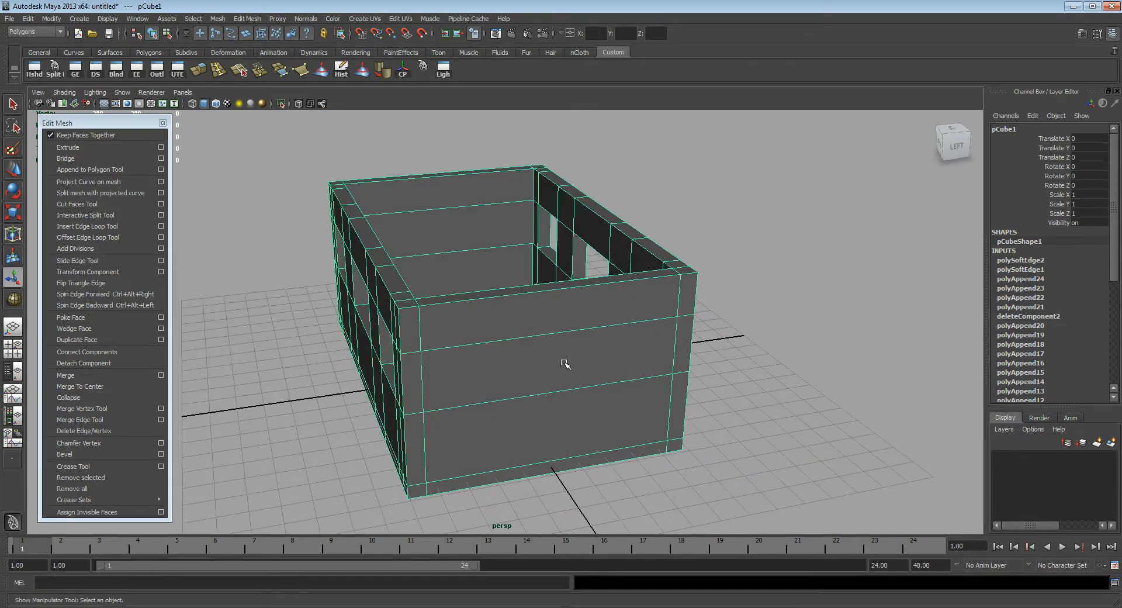
pyautogui.keyDown('alt'); pyautogui.moveTo(571, 345); pyautogui.dragTo(356, 285); pyautogui.keyUp('alt')
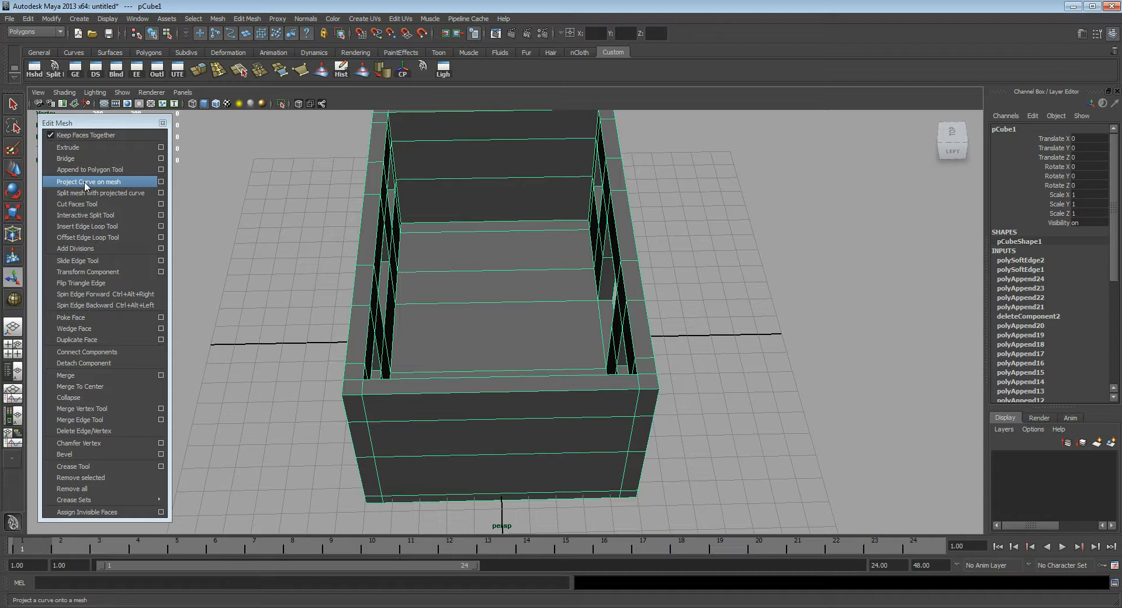
# Step: Insert a single edge loop lengthwise through the middle of the house, with the number of edge loops set to 1
pyautogui.click(157, 227)
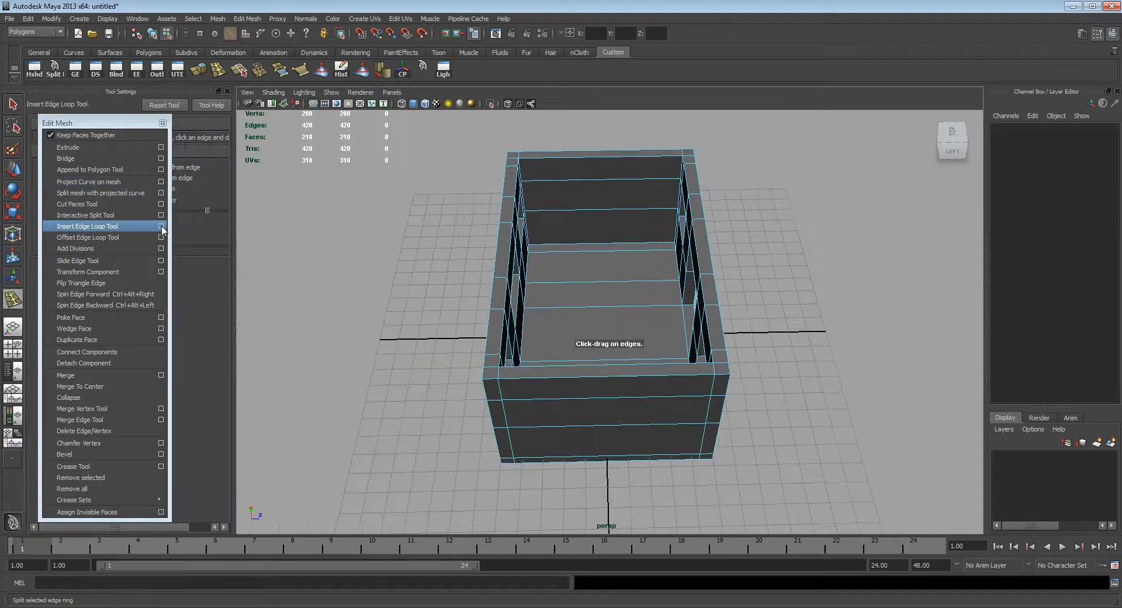
pyautogui.moveTo(134, 124); pyautogui.dragTo(344, 125)
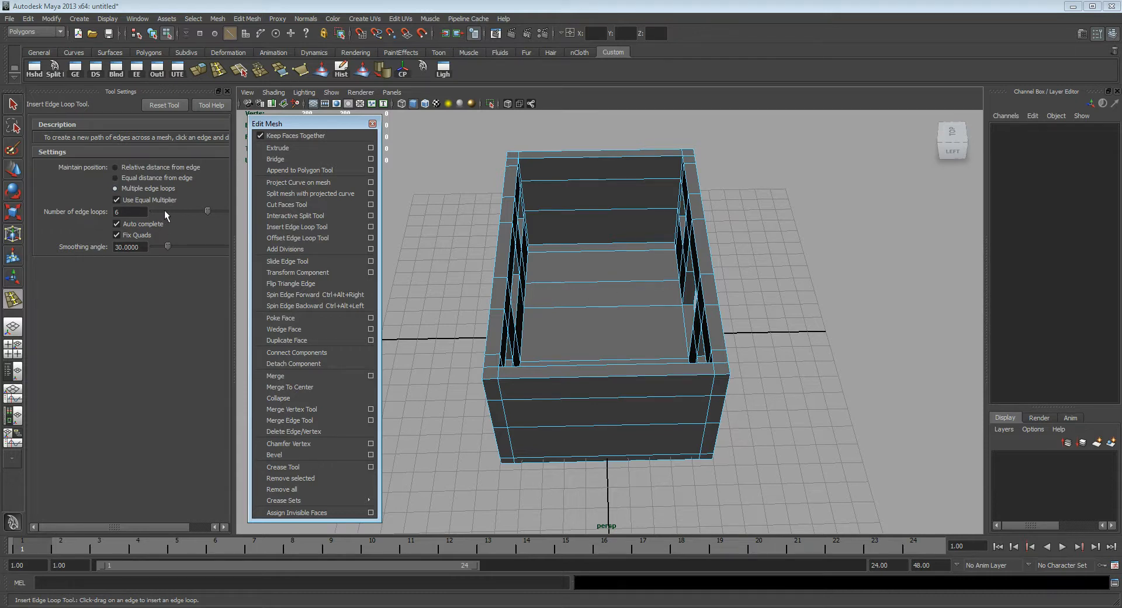
pyautogui.moveTo(164, 210); pyautogui.dragTo(162, 213)
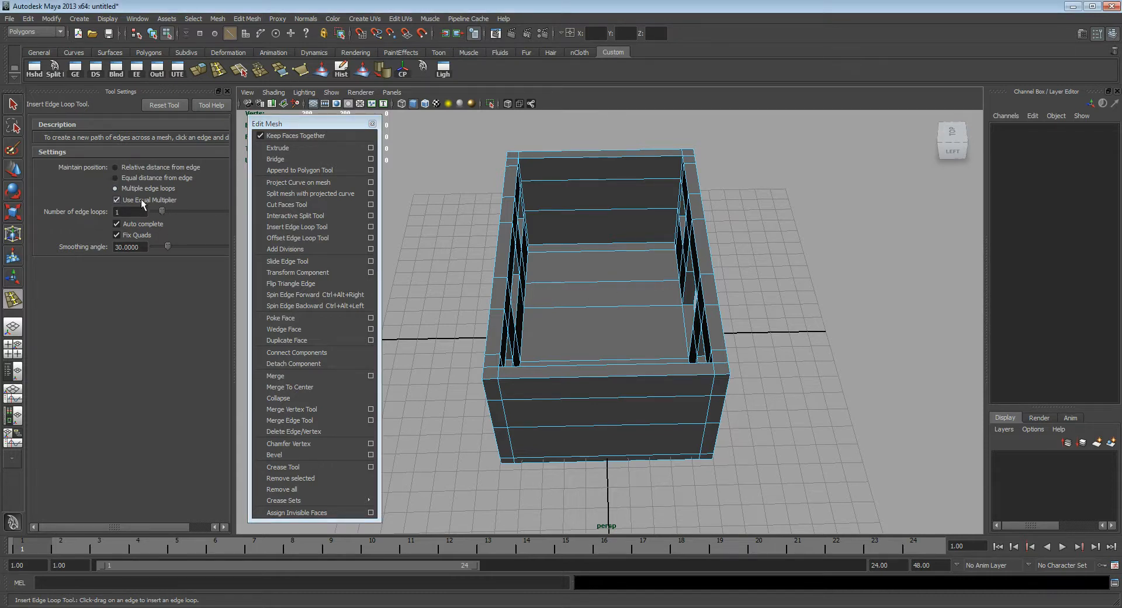
pyautogui.click(601, 307)
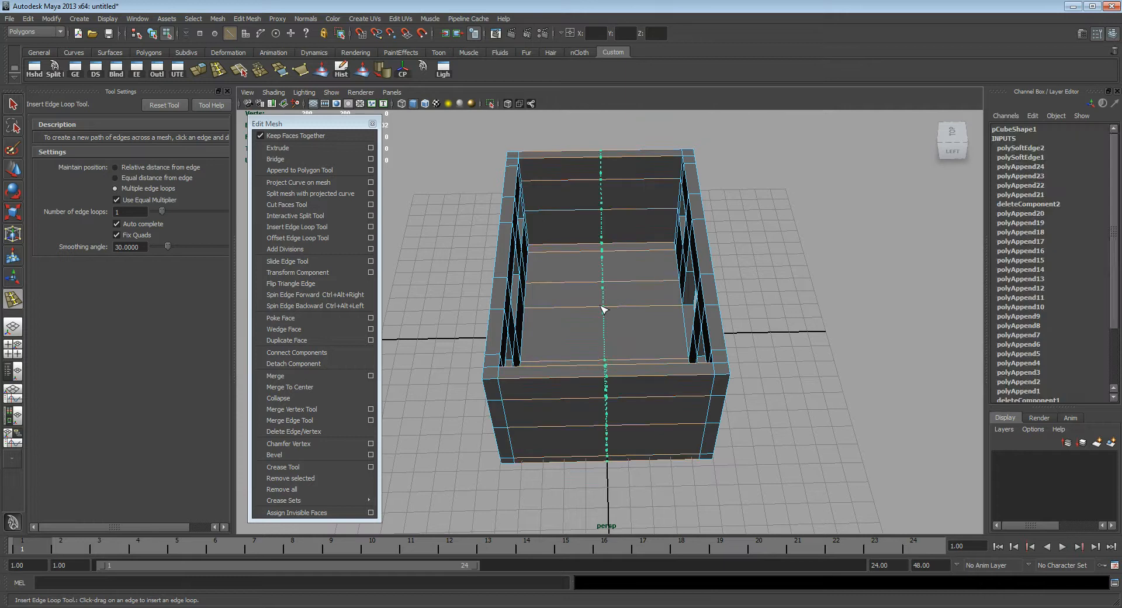
pyautogui.keyDown('alt'); pyautogui.moveTo(630, 337); pyautogui.dragTo(621, 344); pyautogui.keyUp('alt')
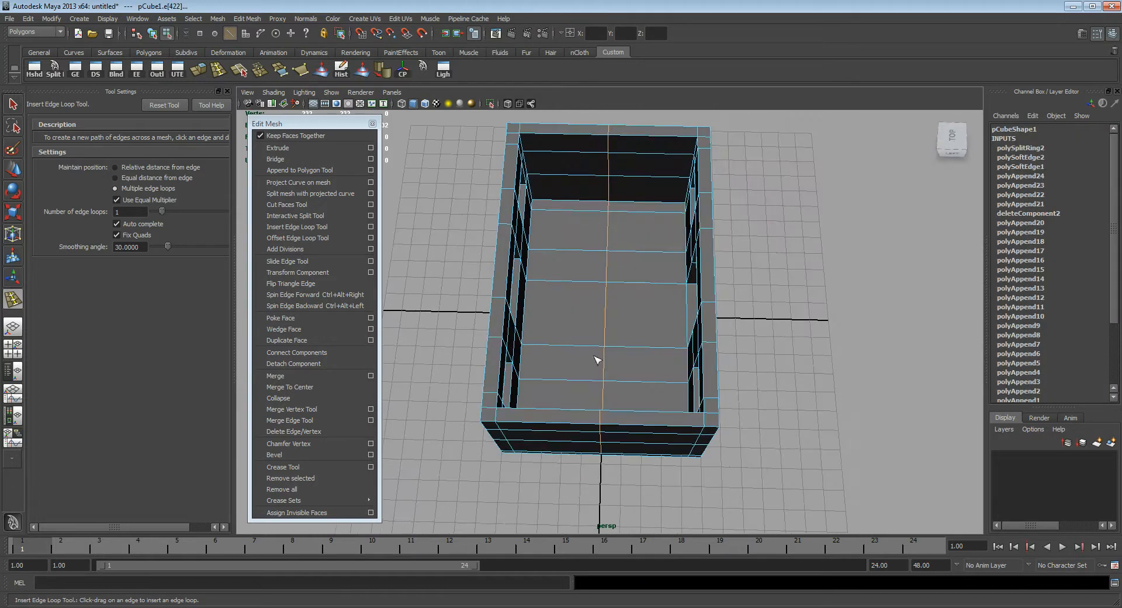
pyautogui.keyDown('alt'); pyautogui.moveTo(609, 243); pyautogui.dragTo(693, 177); pyautogui.keyUp('alt')
pyautogui.keyDown('alt'); pyautogui.moveTo(605, 344); pyautogui.dragTo(658, 293); pyautogui.keyUp('alt')
# Step: Switch to the Select tool in the side view, close the tool settings and move the floating Edit Mesh menu aside
pyautogui.press('q')
pyautogui.press('space')
pyautogui.keyDown('alt'); pyautogui.moveTo(598, 218); pyautogui.dragTo(596, 299, button='middle'); pyautogui.keyUp('alt')
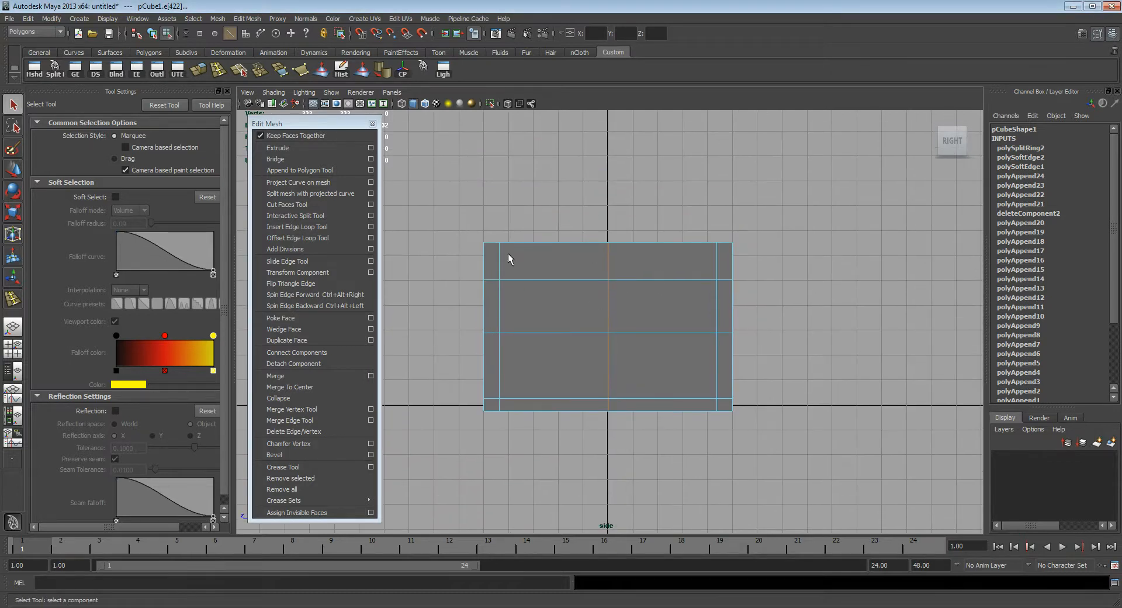
pyautogui.click(227, 91)
pyautogui.click(324, 124)
pyautogui.moveTo(324, 125); pyautogui.dragTo(118, 129)
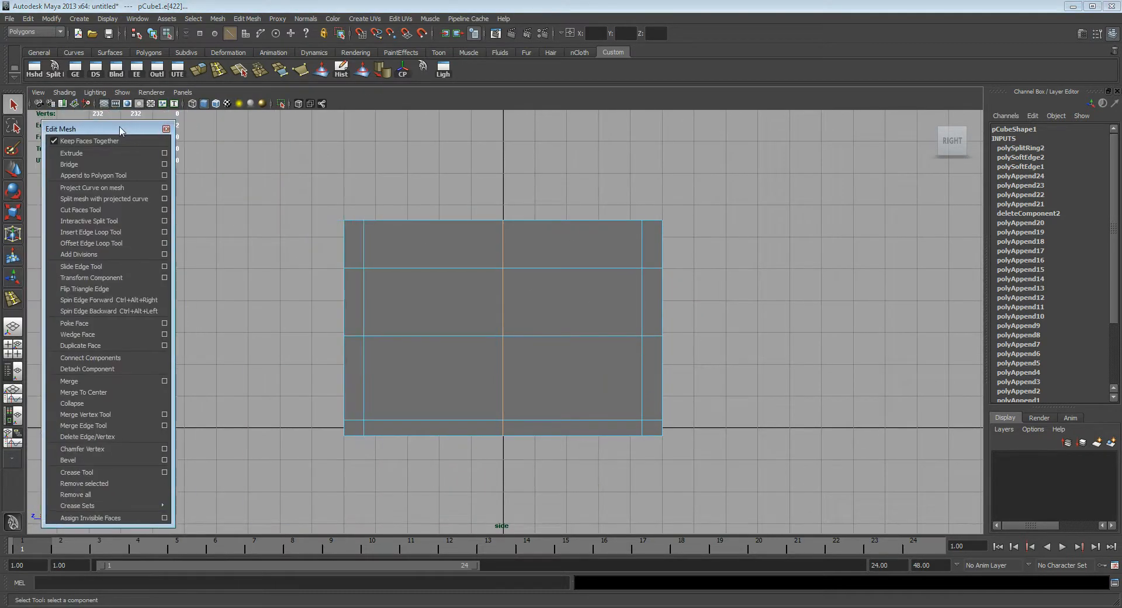
pyautogui.keyDown('alt'); pyautogui.moveTo(506, 230); pyautogui.dragTo(503, 254, button='middle'); pyautogui.keyUp('alt')
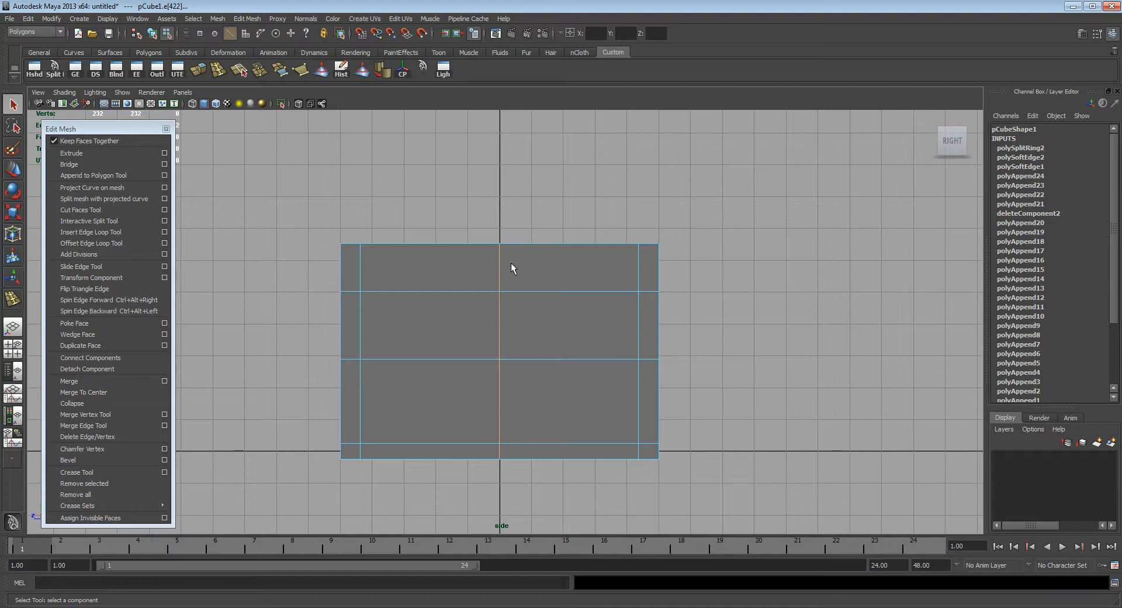
# Step: Select the top centre vertices of both end walls in vertex mode
pyautogui.press('F9')
pyautogui.press('4')
pyautogui.moveTo(468, 206); pyautogui.dragTo(514, 262)
pyautogui.press('5')
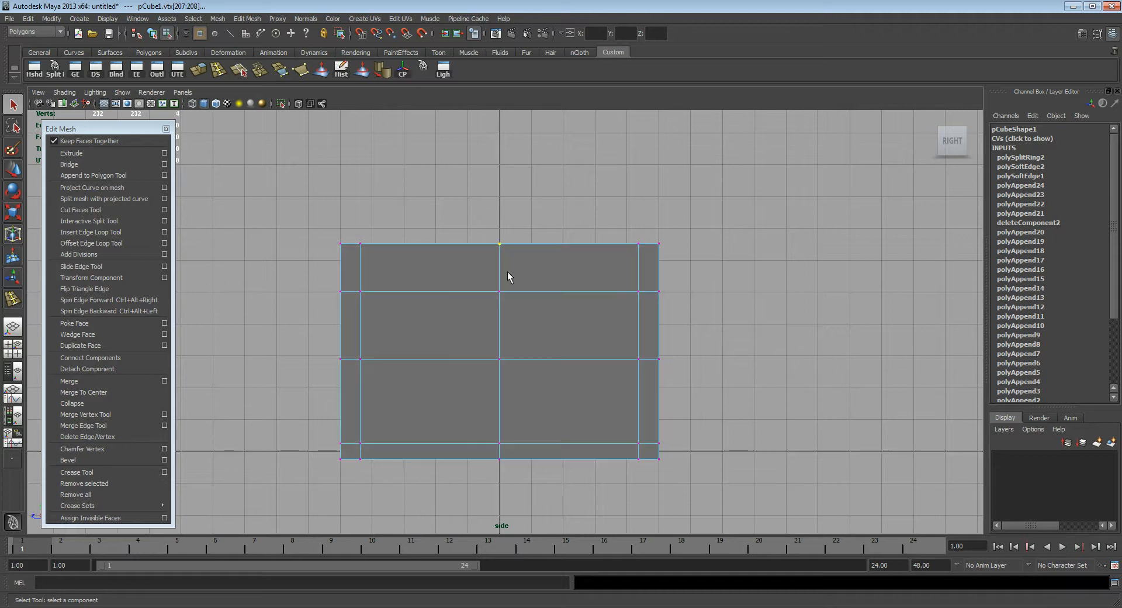
# Step: Move the selected centre vertices upward to form gable peaks on both end walls
pyautogui.keyDown('alt'); pyautogui.moveTo(505, 252); pyautogui.dragTo(474, 170); pyautogui.keyUp('alt')
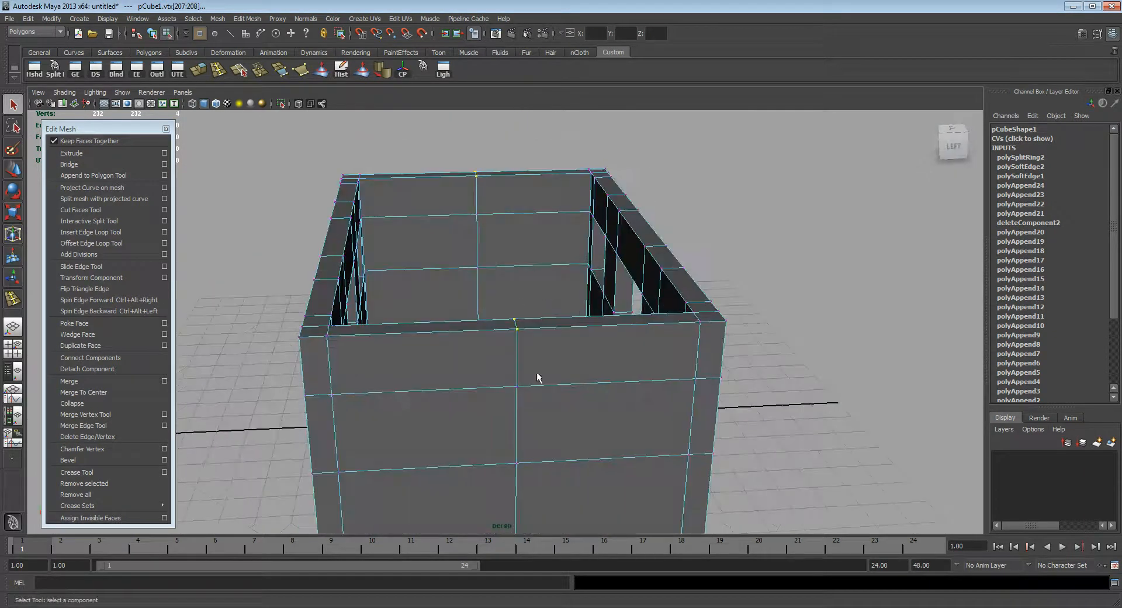
pyautogui.keyDown('alt'); pyautogui.moveTo(539, 378); pyautogui.dragTo(456, 346); pyautogui.keyUp('alt')
pyautogui.keyDown('alt'); pyautogui.moveTo(550, 180); pyautogui.dragTo(574, 356); pyautogui.keyUp('alt')
pyautogui.press('w')
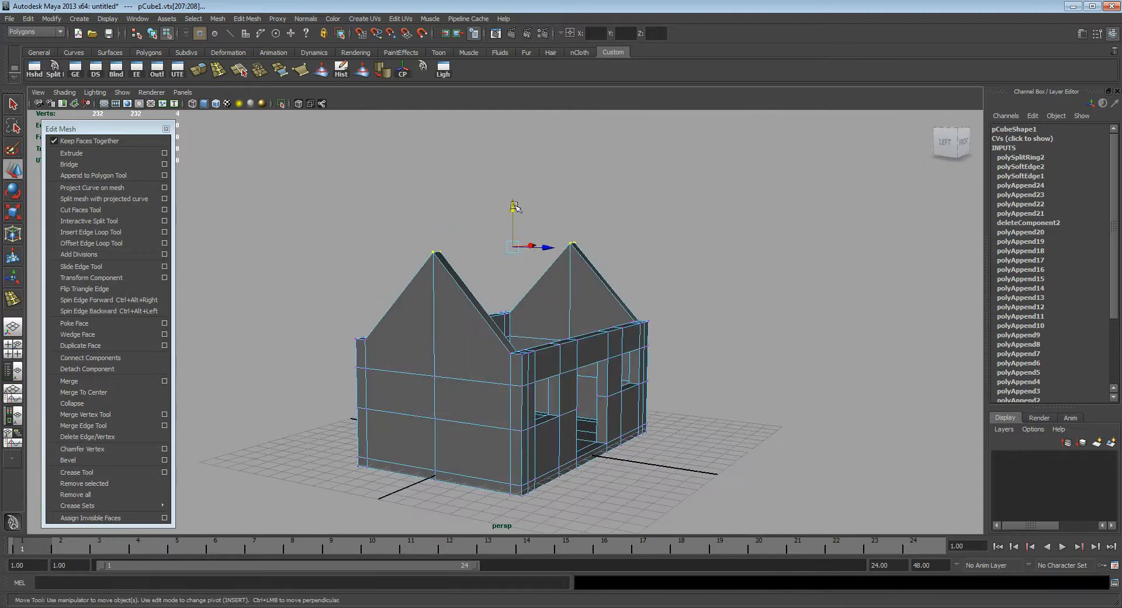
pyautogui.moveTo(513, 207); pyautogui.dragTo(439, 283)
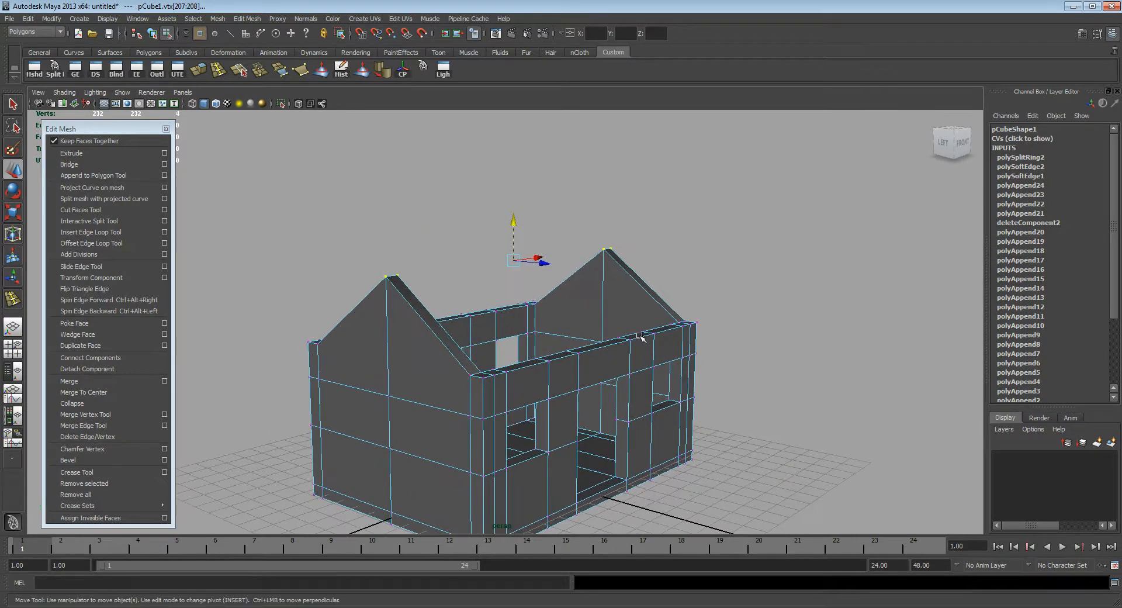
pyautogui.keyDown('alt'); pyautogui.moveTo(597, 377); pyautogui.dragTo(634, 349); pyautogui.keyUp('alt')
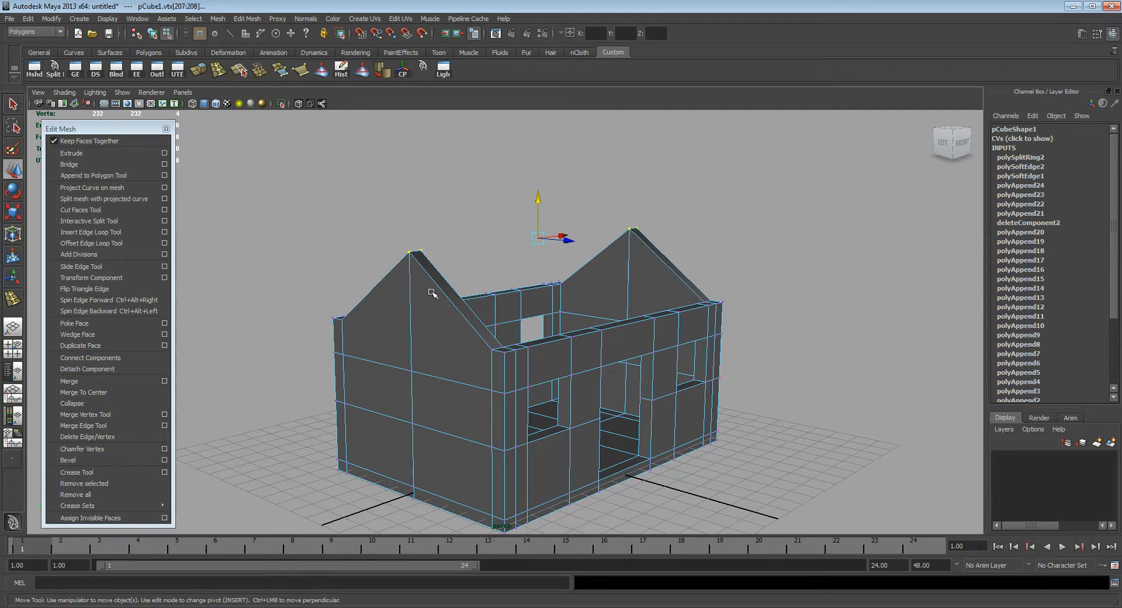
# Step: In face mode, select the front-facing sloped top faces of both gables
pyautogui.keyDown('alt'); pyautogui.moveTo(437, 292); pyautogui.dragTo(518, 343); pyautogui.keyUp('alt')
pyautogui.press('F11')
pyautogui.click(518, 345)
pyautogui.keyDown('alt'); pyautogui.moveTo(440, 316); pyautogui.dragTo(614, 335); pyautogui.keyUp('alt')
pyautogui.keyDown('shift'); pyautogui.click(354, 369); pyautogui.keyUp('shift')
pyautogui.keyDown('alt'); pyautogui.moveTo(333, 362); pyautogui.dragTo(428, 370); pyautogui.keyUp('alt')
pyautogui.keyDown('shift'); pyautogui.click(476, 430); pyautogui.keyUp('shift')
pyautogui.keyDown('alt'); pyautogui.moveTo(479, 426); pyautogui.dragTo(607, 327); pyautogui.keyUp('alt')
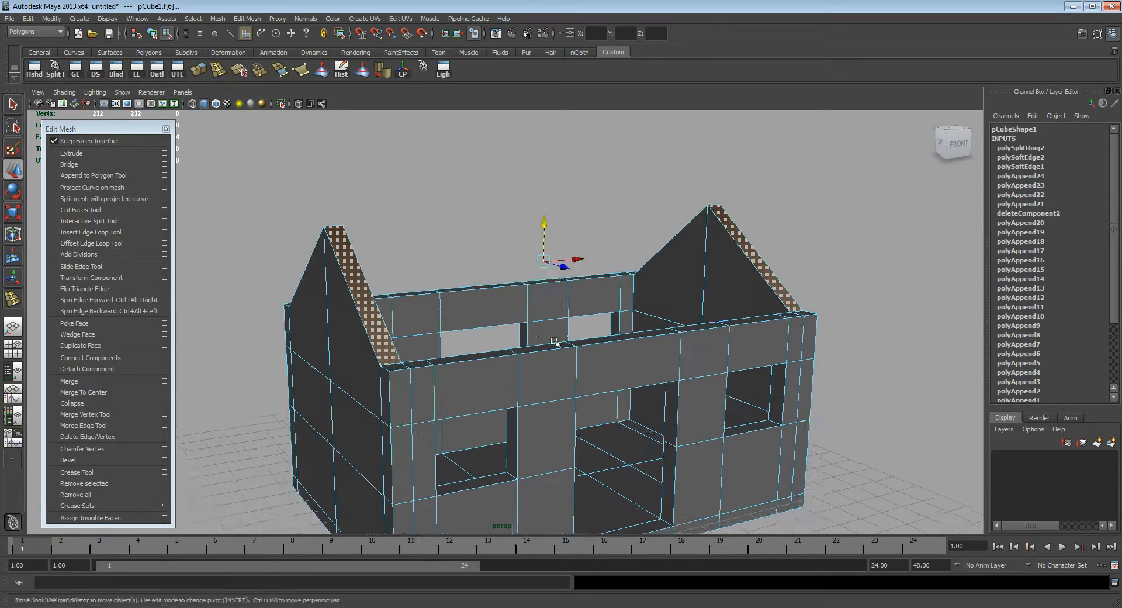
# Step: Extrude the selected gable-top faces and try to pull them out along their local direction, undoing the pull
pyautogui.click(102, 153)
pyautogui.keyDown('alt'); pyautogui.moveTo(483, 259); pyautogui.dragTo(531, 260); pyautogui.keyUp('alt')
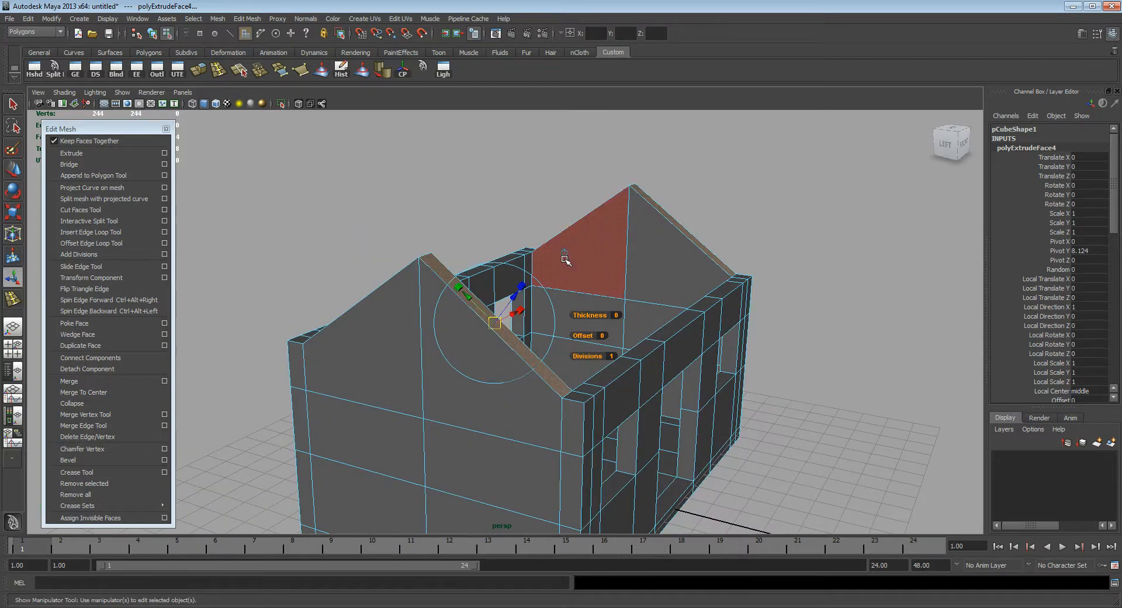
pyautogui.keyDown('alt'); pyautogui.moveTo(546, 251); pyautogui.dragTo(530, 270); pyautogui.keyUp('alt')
pyautogui.click(616, 194)
pyautogui.keyDown('alt'); pyautogui.moveTo(602, 217); pyautogui.dragTo(508, 297); pyautogui.keyUp('alt')
pyautogui.keyDown('alt'); pyautogui.moveTo(477, 339); pyautogui.dragTo(467, 307); pyautogui.keyUp('alt')
pyautogui.moveTo(533, 248); pyautogui.dragTo(569, 259)
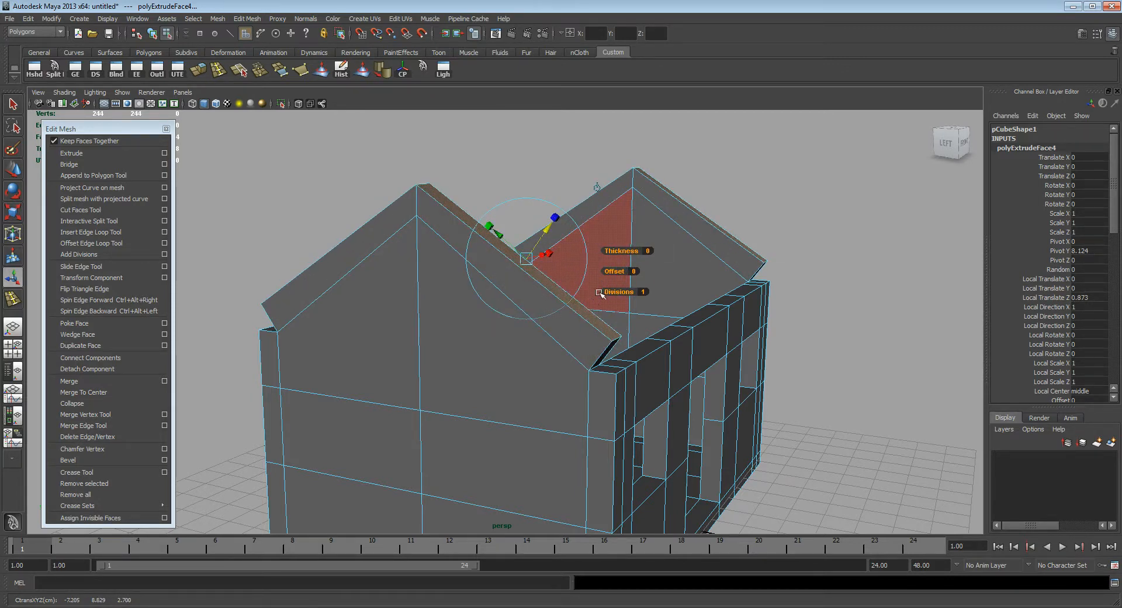
pyautogui.hotkey('ctrl', 'z')
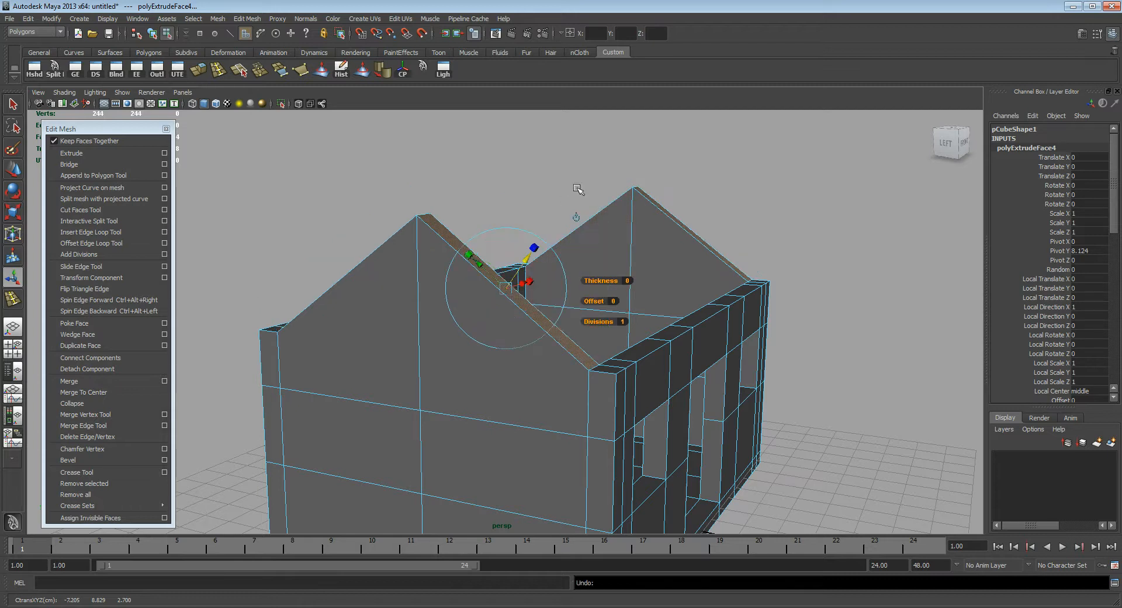
# Step: Switch the extrusion to world axes and try raising the gable-top faces straight up by about 0.669
pyautogui.click(577, 215)
pyautogui.moveTo(552, 210); pyautogui.dragTo(554, 192)
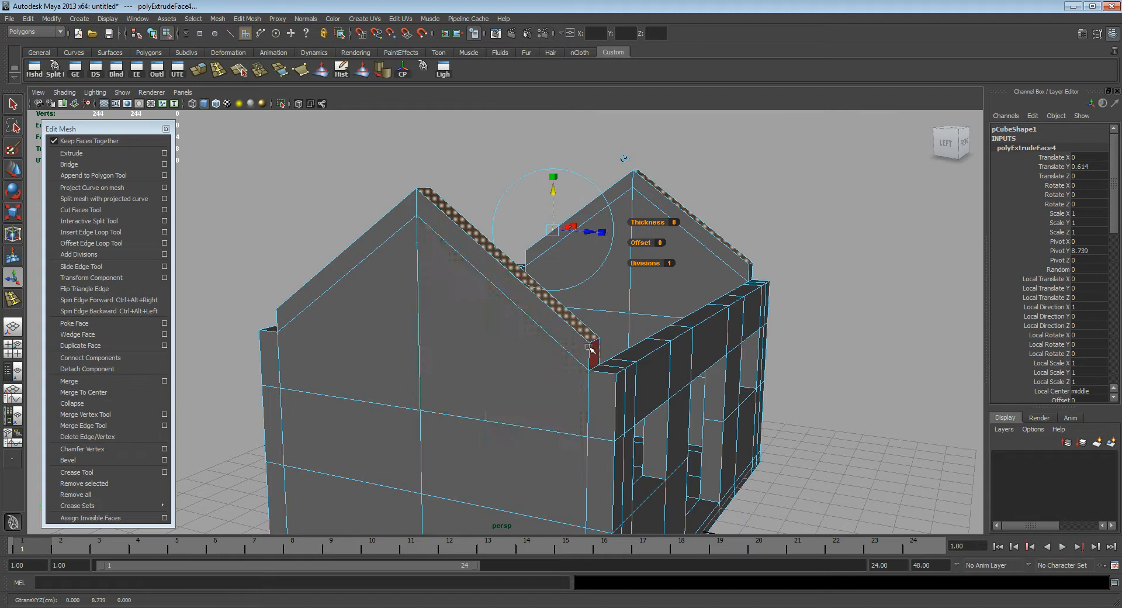
pyautogui.keyDown('alt'); pyautogui.moveTo(459, 323); pyautogui.dragTo(526, 262); pyautogui.keyUp('alt')
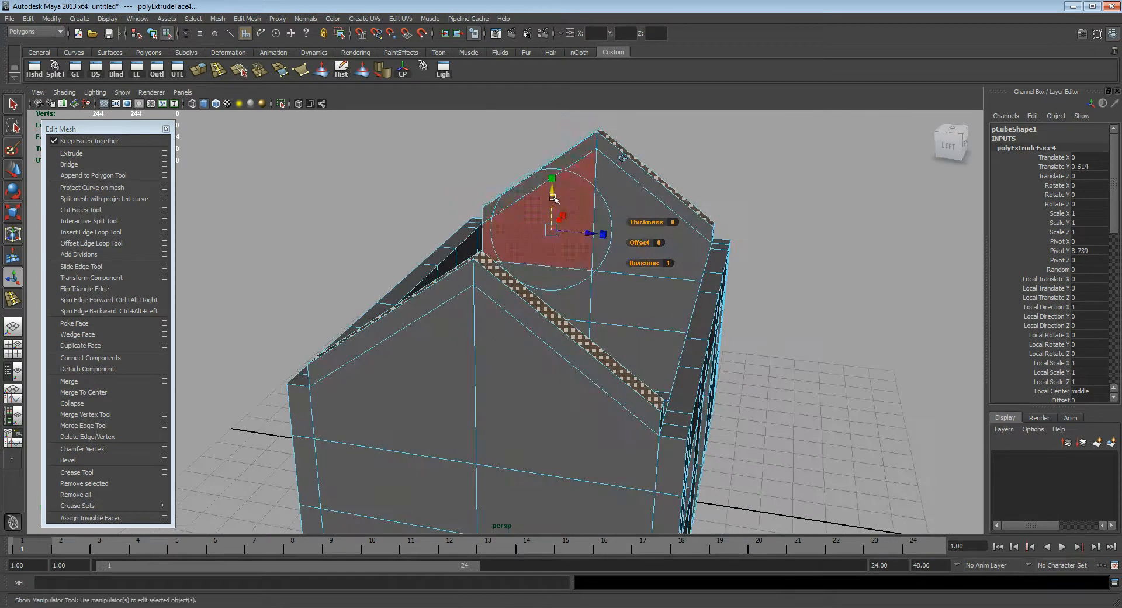
pyautogui.moveTo(554, 187); pyautogui.dragTo(553, 184)
# Step: Examine the step between the extruded gable tops and the adjoining long walls from several angles
pyautogui.keyDown('alt'); pyautogui.moveTo(552, 320); pyautogui.dragTo(597, 339); pyautogui.keyUp('alt')
pyautogui.scroll(3, 561, 348)
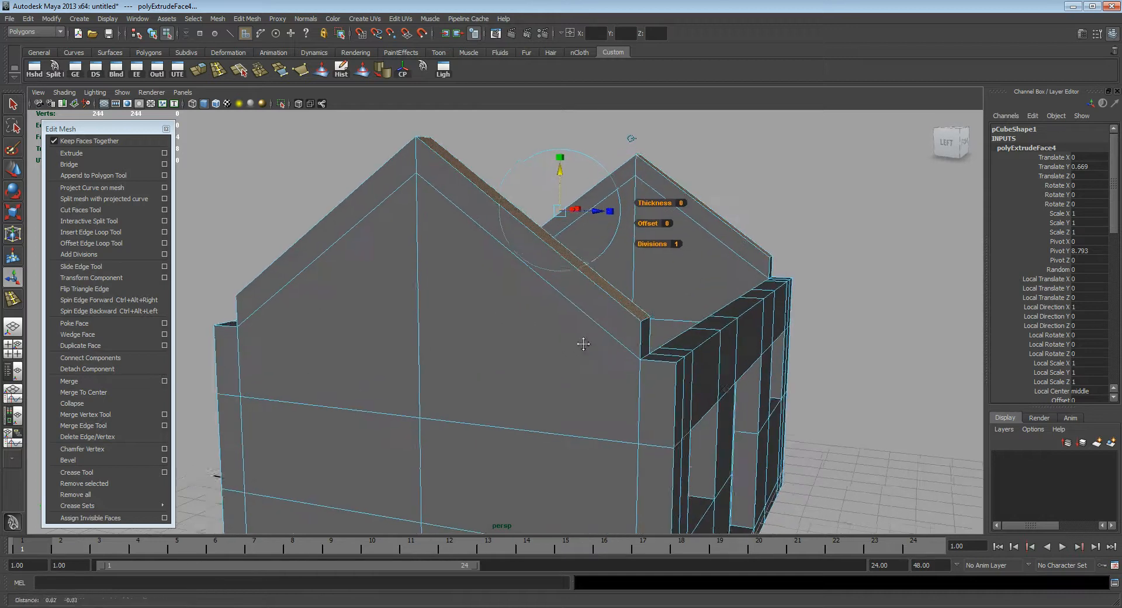
pyautogui.keyDown('alt'); pyautogui.moveTo(576, 303); pyautogui.dragTo(654, 340); pyautogui.keyUp('alt')
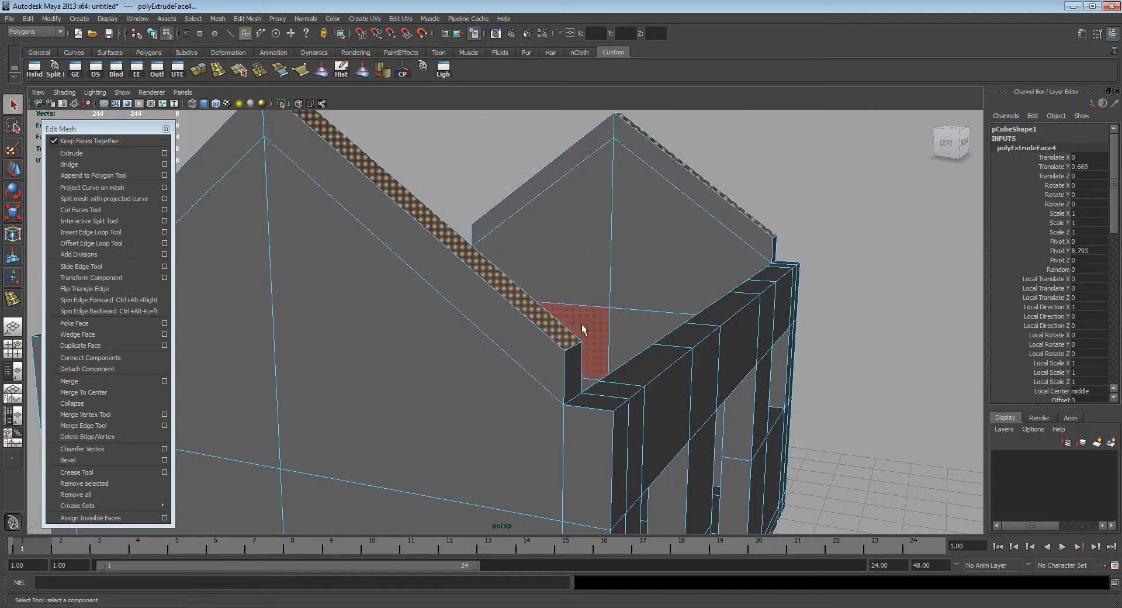
pyautogui.moveTo(579, 326)
pyautogui.keyDown('alt'); pyautogui.mouseDown()
pyautogui.moveTo(503, 338)
pyautogui.moveTo(515, 325)
pyautogui.moveTo(590, 321)
pyautogui.mouseUp(); pyautogui.keyUp('alt')
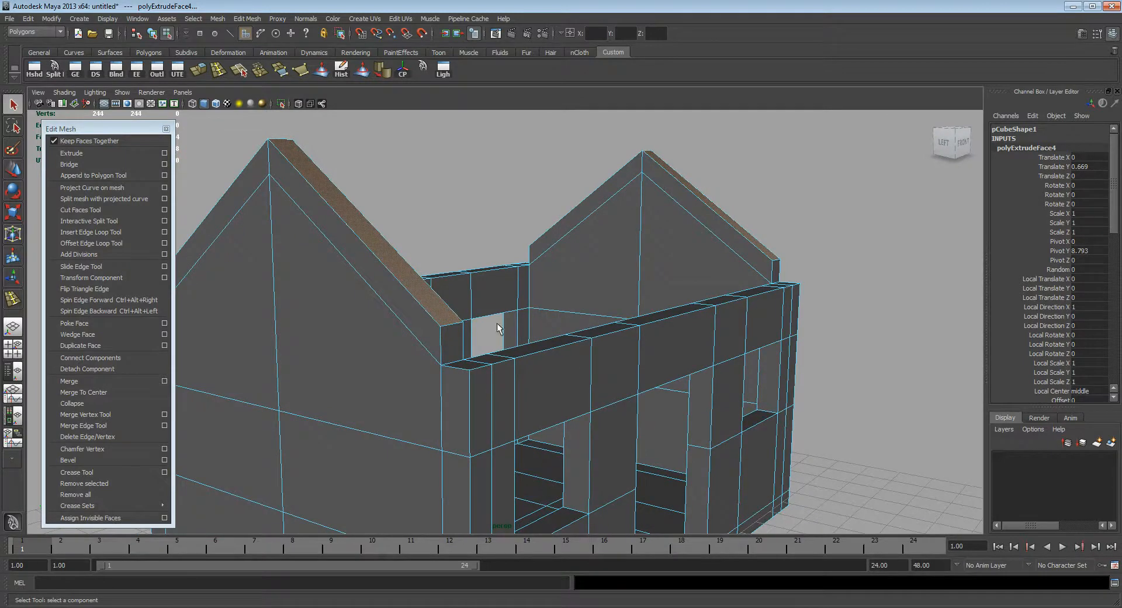
pyautogui.keyDown('alt'); pyautogui.moveTo(497, 323); pyautogui.dragTo(521, 319); pyautogui.keyUp('alt')
pyautogui.keyDown('alt'); pyautogui.moveTo(619, 340); pyautogui.dragTo(606, 347); pyautogui.keyUp('alt')
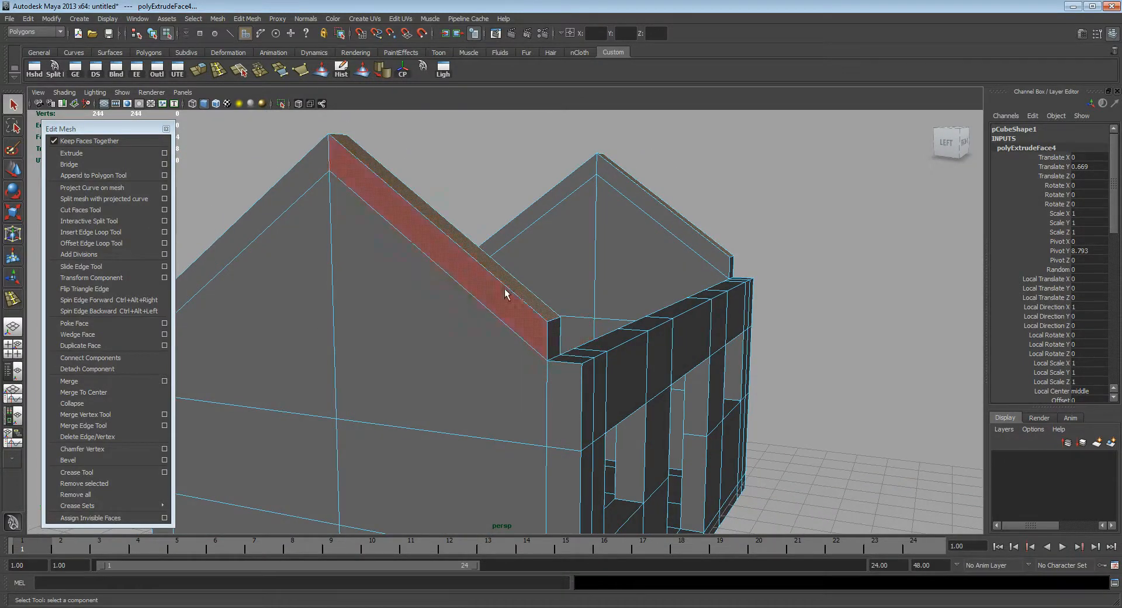
pyautogui.keyDown('alt'); pyautogui.moveTo(600, 199); pyautogui.dragTo(582, 284); pyautogui.keyUp('alt')
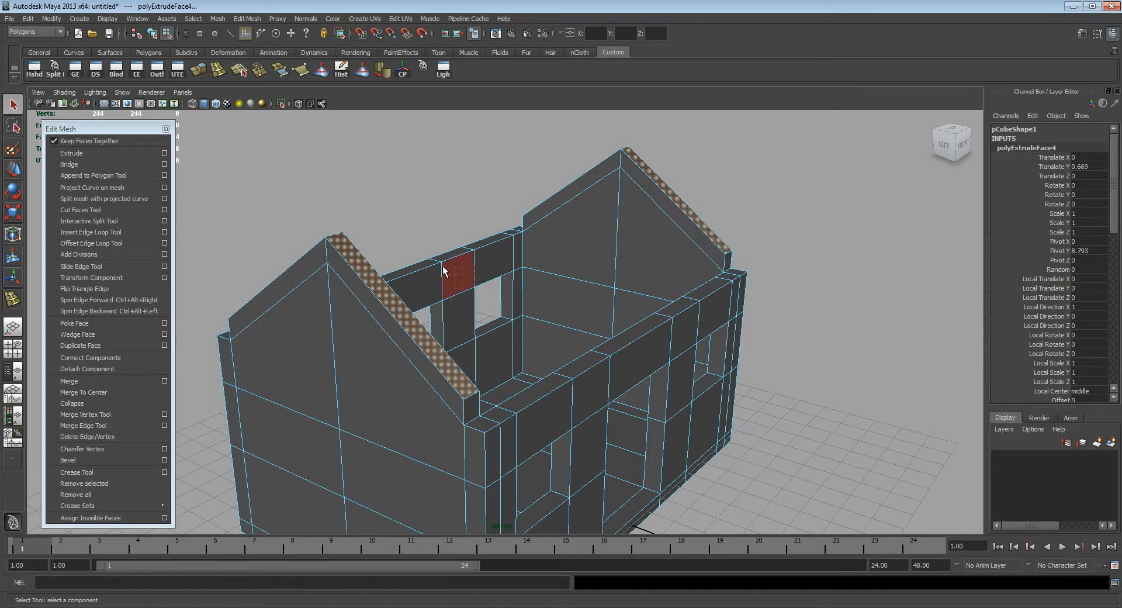
# Step: Undo the gable-top extrusion and the face selection made for it
pyautogui.hotkey('ctrl', 'z')
pyautogui.hotkey('ctrl', 'z')
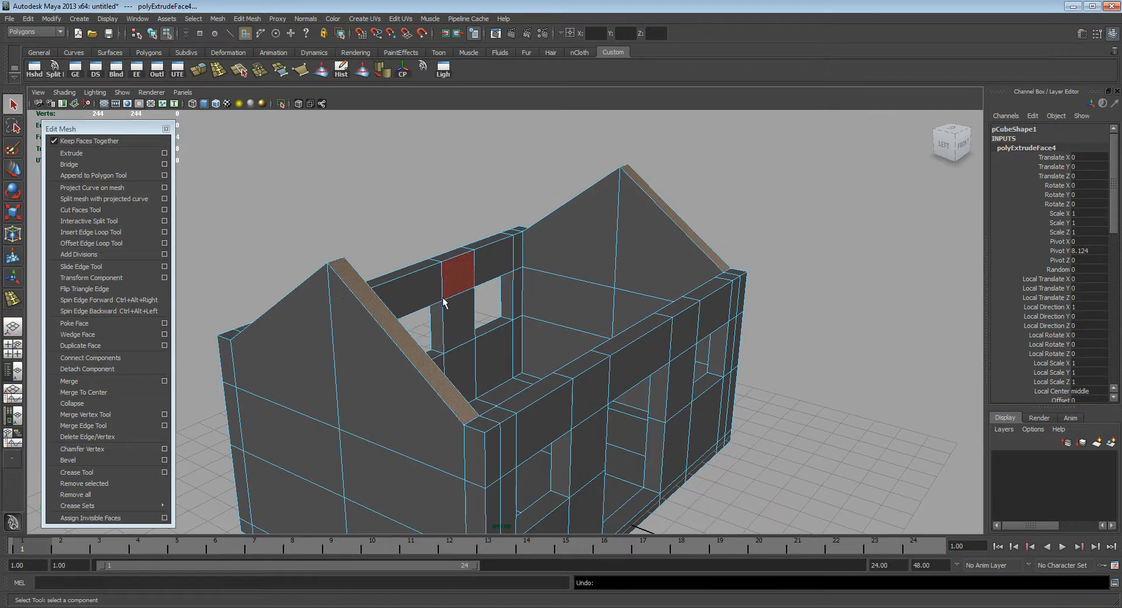
pyautogui.hotkey('ctrl', 'z')
pyautogui.hotkey('ctrl', 'z')
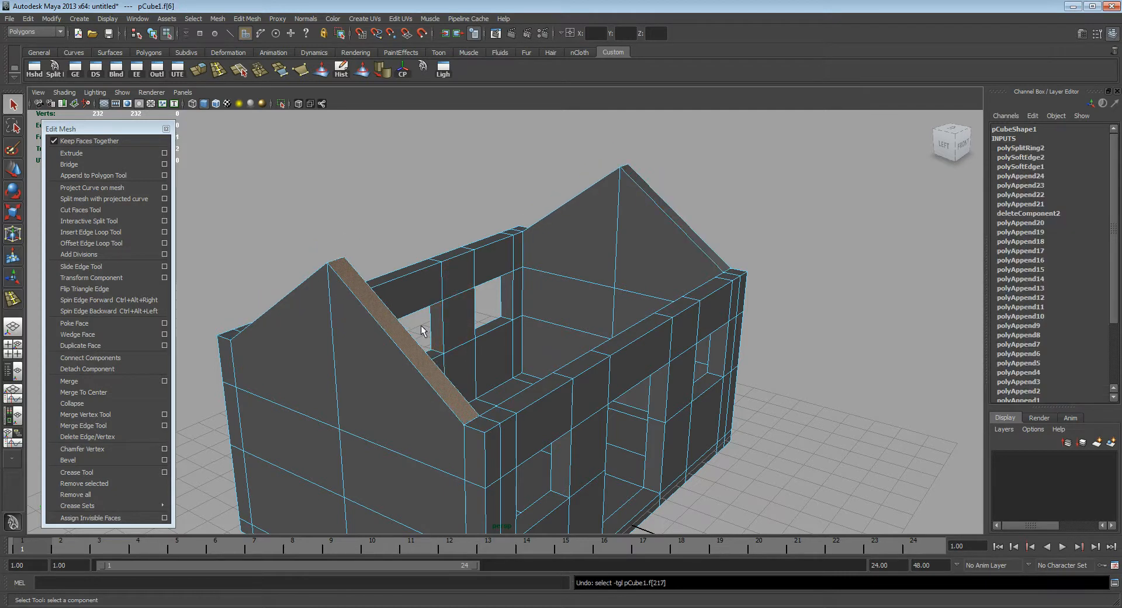
pyautogui.hotkey('ctrl', 'z')
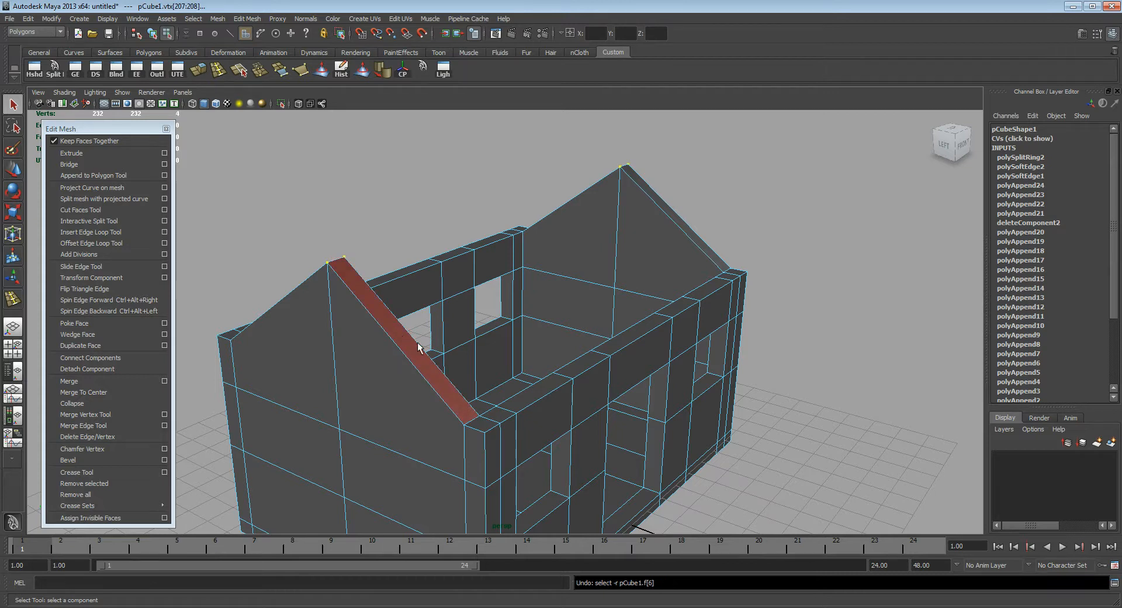
# Step: Select the top faces all around the house, covering both gable walls, the corners and both long walls
pyautogui.keyDown('alt'); pyautogui.moveTo(392, 329); pyautogui.dragTo(425, 383); pyautogui.keyUp('alt')
pyautogui.click(412, 360)
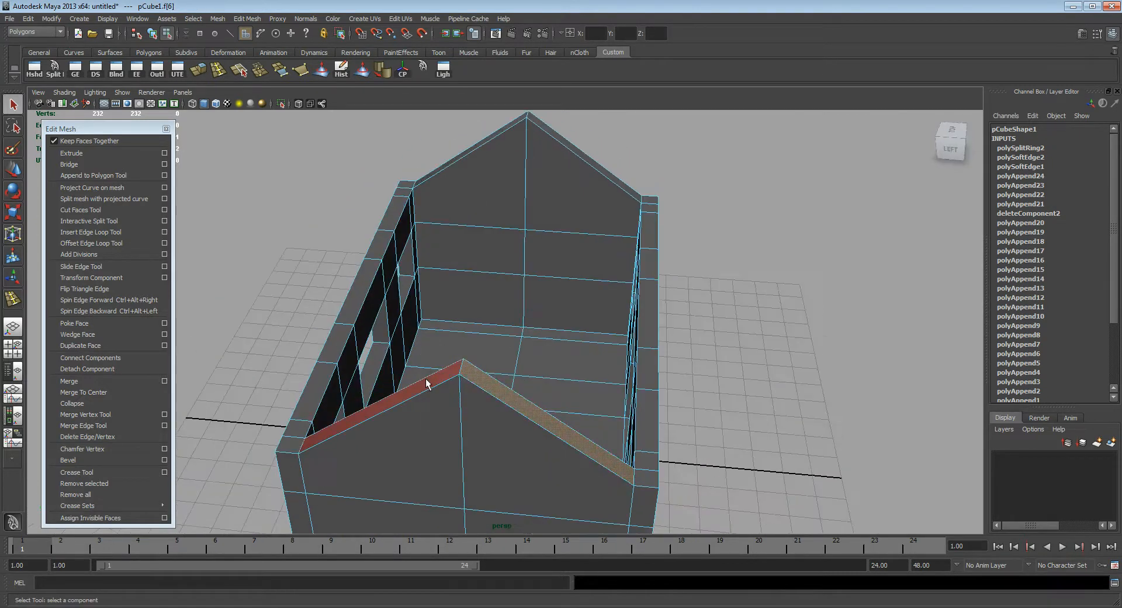
pyautogui.keyDown('shift'); pyautogui.doubleClick(410, 187); pyautogui.keyUp('shift')
pyautogui.keyDown('alt'); pyautogui.moveTo(411, 248); pyautogui.dragTo(524, 233); pyautogui.keyUp('alt')
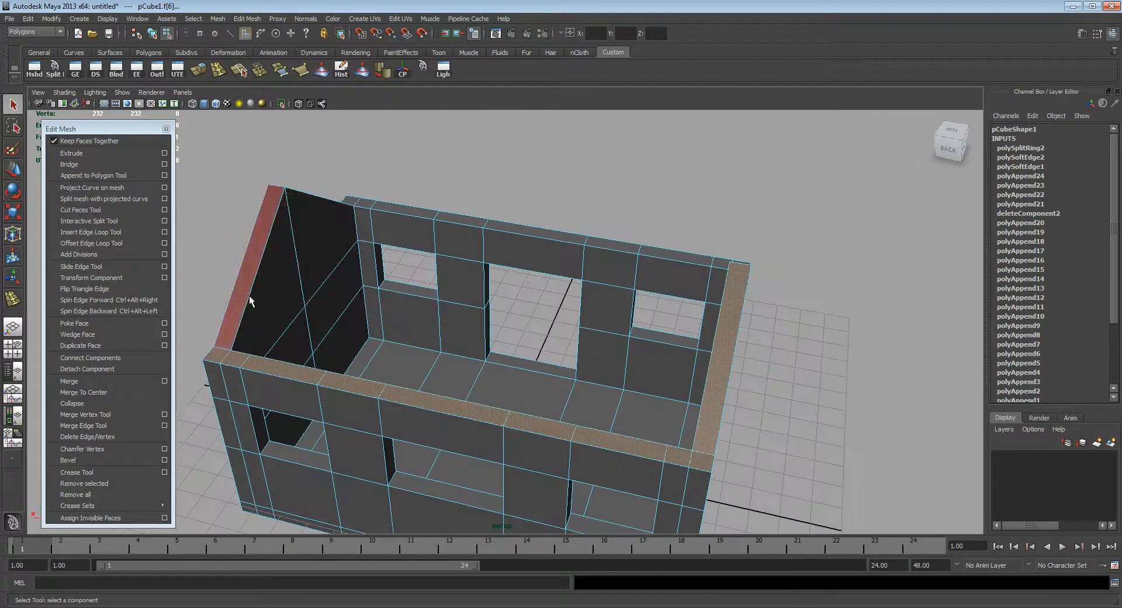
pyautogui.keyDown('shift'); pyautogui.click(249, 299); pyautogui.keyUp('shift')
pyautogui.keyDown('alt'); pyautogui.moveTo(313, 260); pyautogui.dragTo(322, 301); pyautogui.keyUp('alt')
pyautogui.keyDown('shift'); pyautogui.click(291, 171); pyautogui.keyUp('shift')
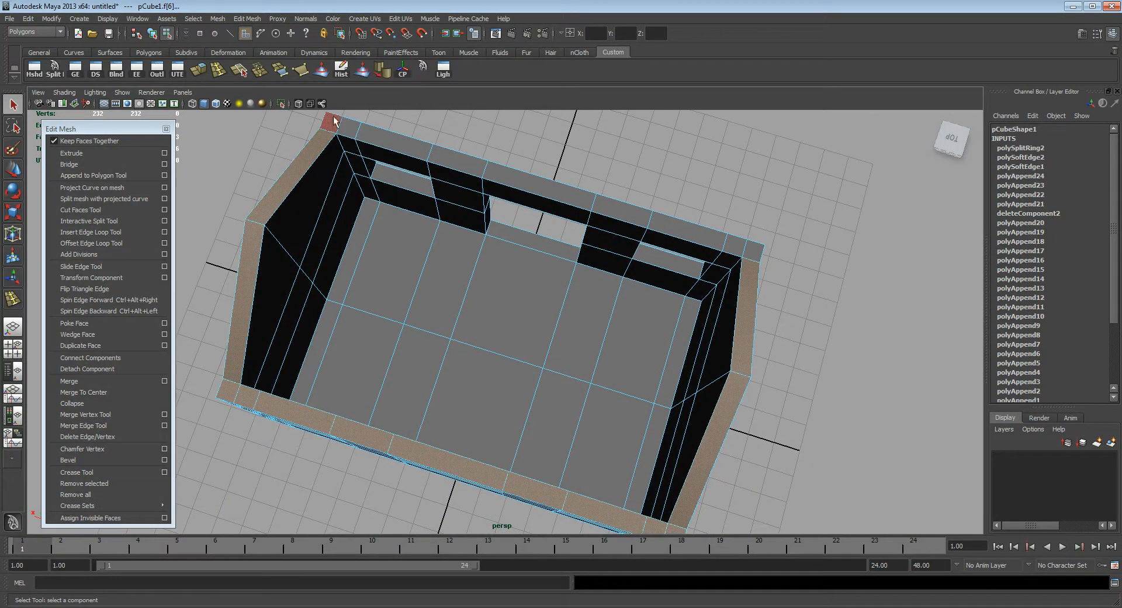
pyautogui.keyDown('shift'); pyautogui.click(753, 256); pyautogui.keyUp('shift')
# Step: Deselect the vertical wall faces below the wall tops in the front view, leaving only the top rim selected
pyautogui.keyDown('alt'); pyautogui.moveTo(817, 316); pyautogui.dragTo(294, 357); pyautogui.keyUp('alt')
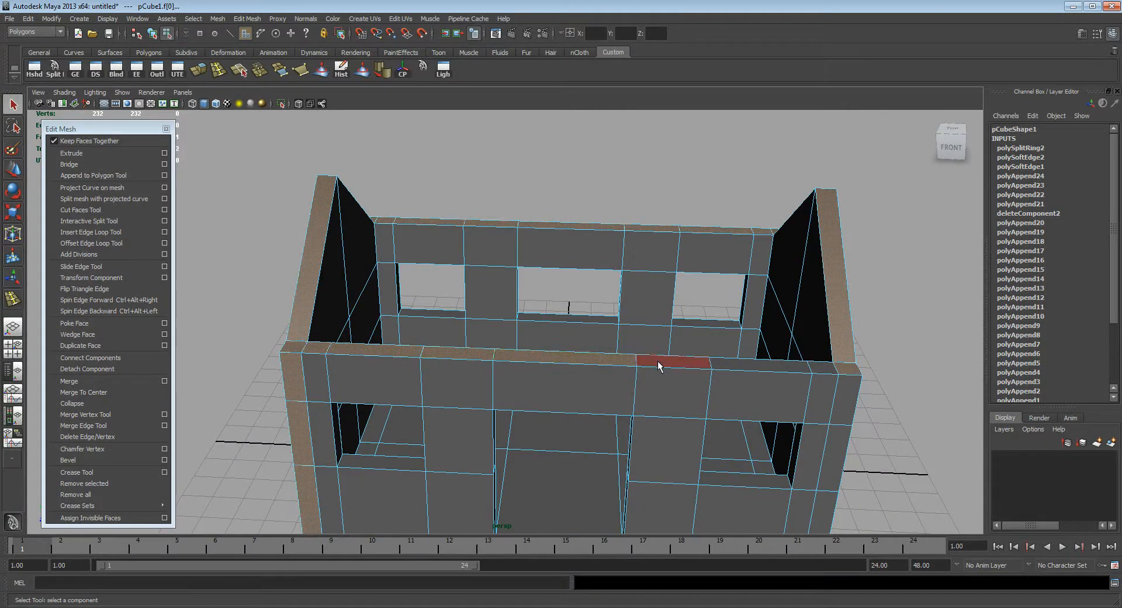
pyautogui.keyDown('alt'); pyautogui.moveTo(671, 371); pyautogui.dragTo(583, 335); pyautogui.keyUp('alt')
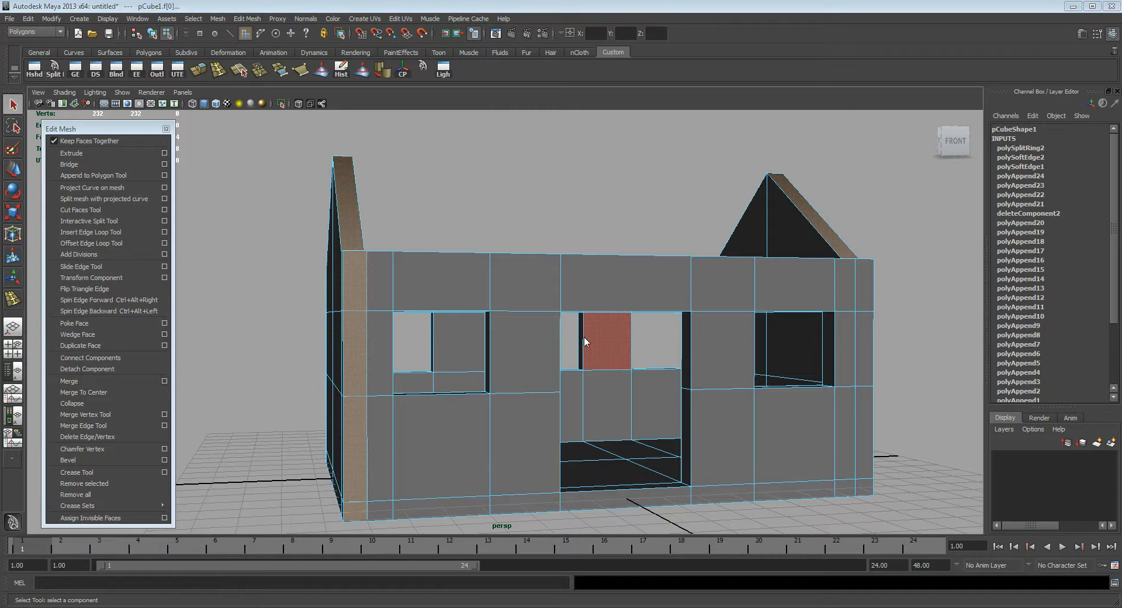
pyautogui.press('space')
pyautogui.keyDown('alt'); pyautogui.moveTo(584, 359); pyautogui.dragTo(748, 455, button='middle'); pyautogui.keyUp('alt')
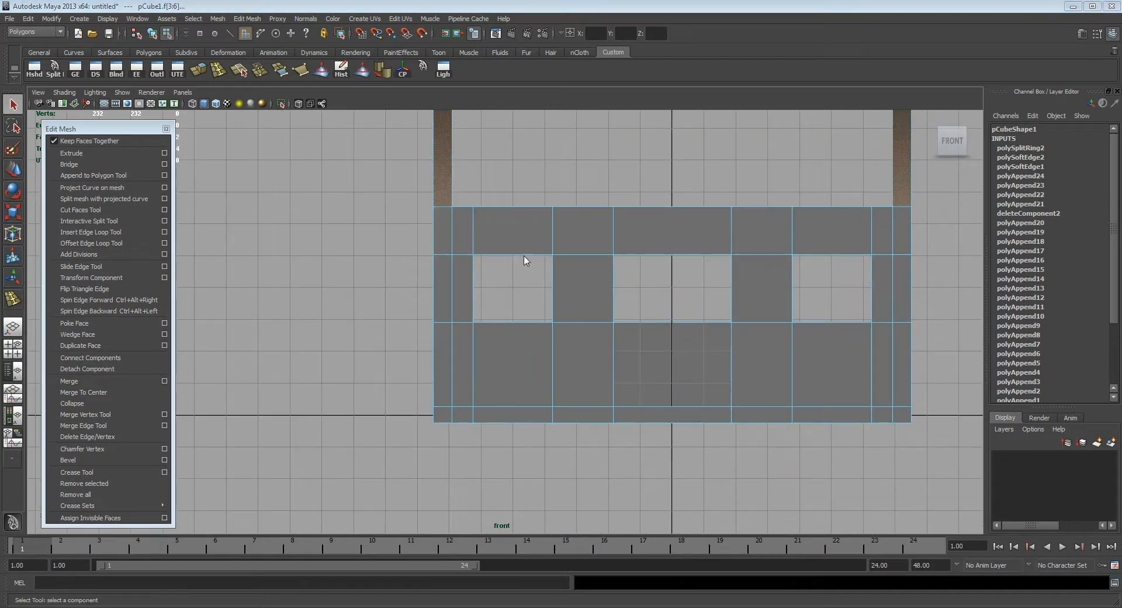
pyautogui.press('space')
pyautogui.keyDown('alt'); pyautogui.moveTo(496, 297); pyautogui.dragTo(396, 134); pyautogui.keyUp('alt')
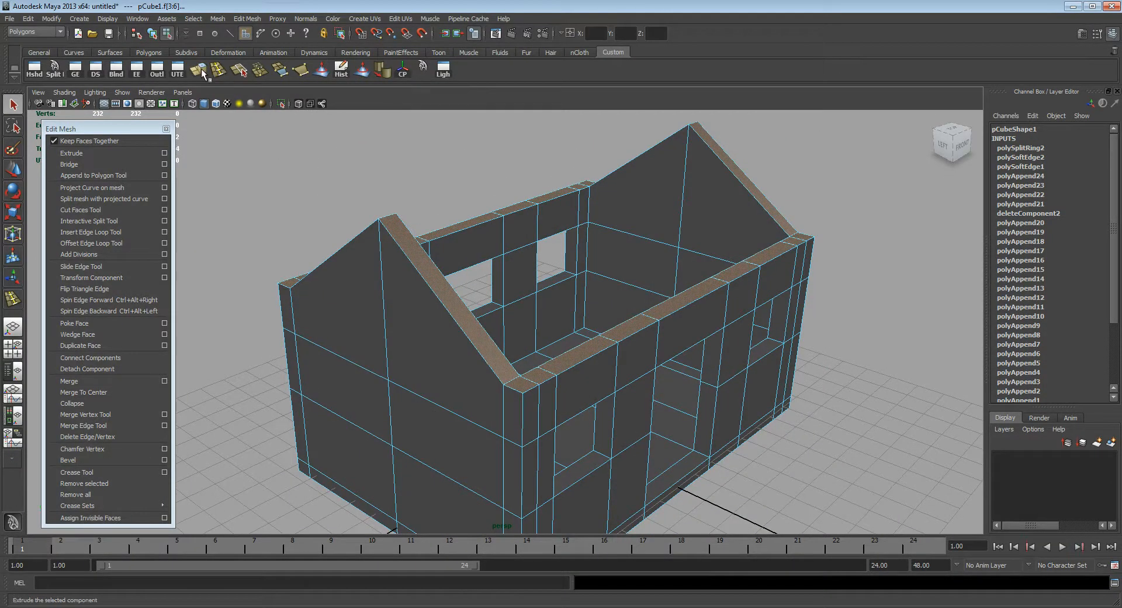
# Step: Extrude the selected wall-top faces straight up along the world Y axis by about 0.635
pyautogui.click(73, 153)
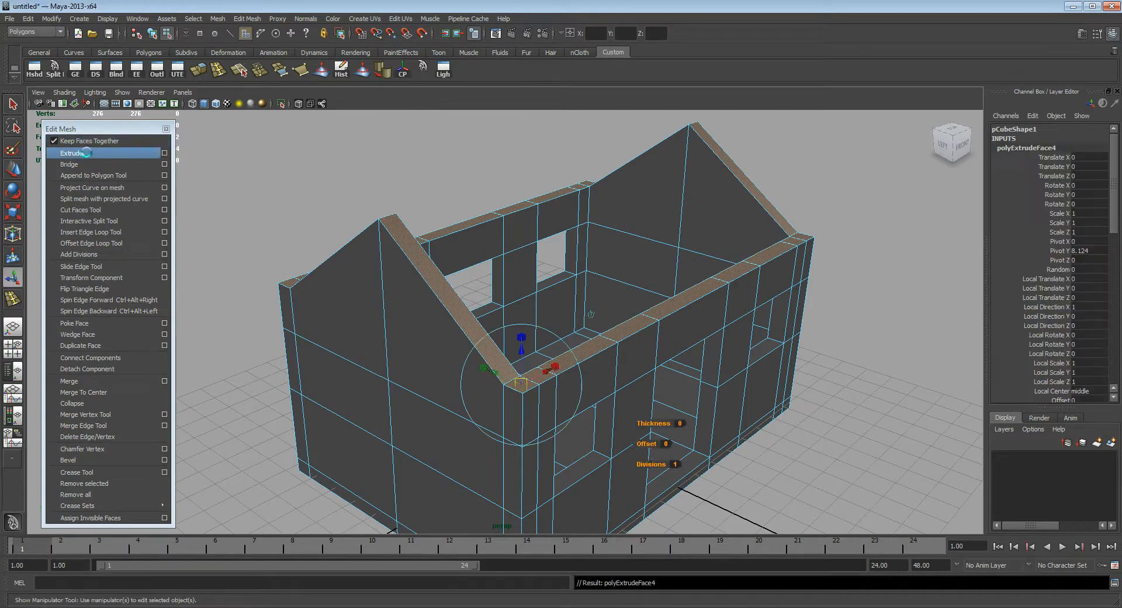
pyautogui.click(565, 305)
pyautogui.moveTo(568, 182); pyautogui.dragTo(593, 193)
pyautogui.moveTo(570, 153); pyautogui.dragTo(449, 179)
pyautogui.press('q')
pyautogui.keyDown('alt'); pyautogui.moveTo(485, 301); pyautogui.dragTo(454, 302); pyautogui.keyUp('alt')
pyautogui.keyDown('alt'); pyautogui.moveTo(454, 303); pyautogui.dragTo(494, 280, button='right'); pyautogui.keyUp('alt')
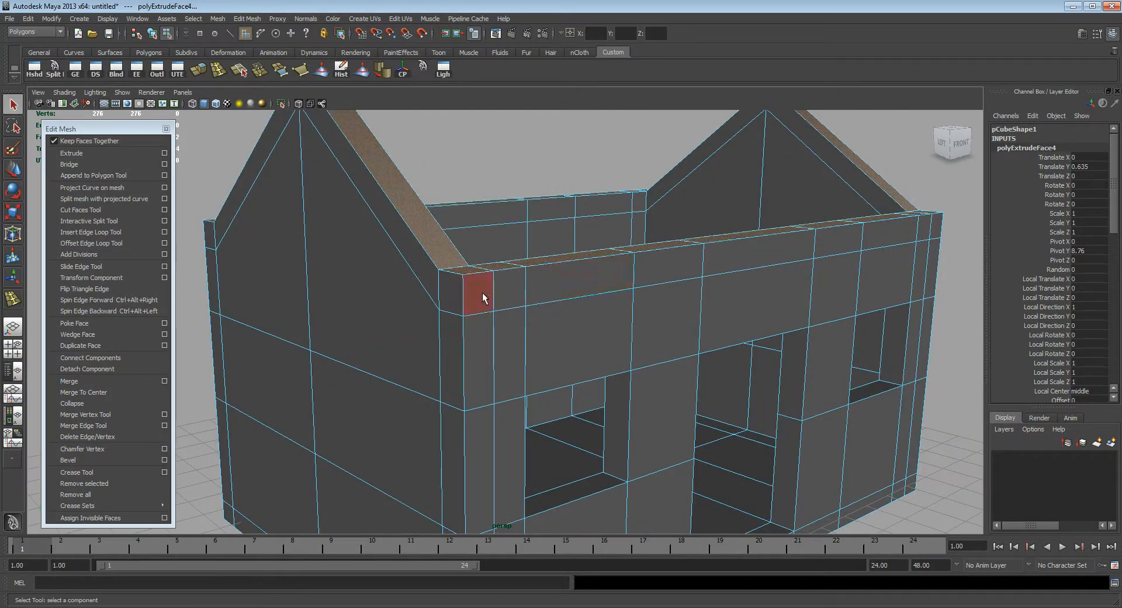
# Step: In edge mode, select the outer top edges along the full length of the front and back walls
pyautogui.press('F10')
pyautogui.click(477, 273)
pyautogui.keyDown('alt'); pyautogui.moveTo(596, 277); pyautogui.dragTo(453, 316, button='middle'); pyautogui.keyUp('alt')
pyautogui.keyDown('alt'); pyautogui.moveTo(473, 282); pyautogui.dragTo(596, 328); pyautogui.keyUp('alt')
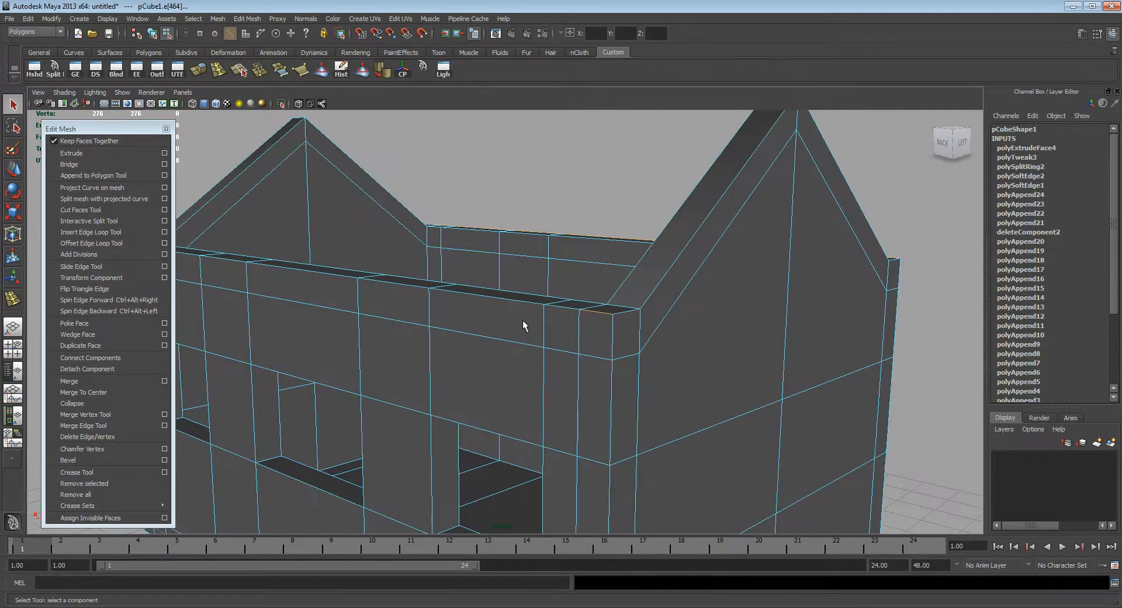
pyautogui.keyDown('alt'); pyautogui.moveTo(522, 321); pyautogui.dragTo(626, 325, button='middle'); pyautogui.keyUp('alt')
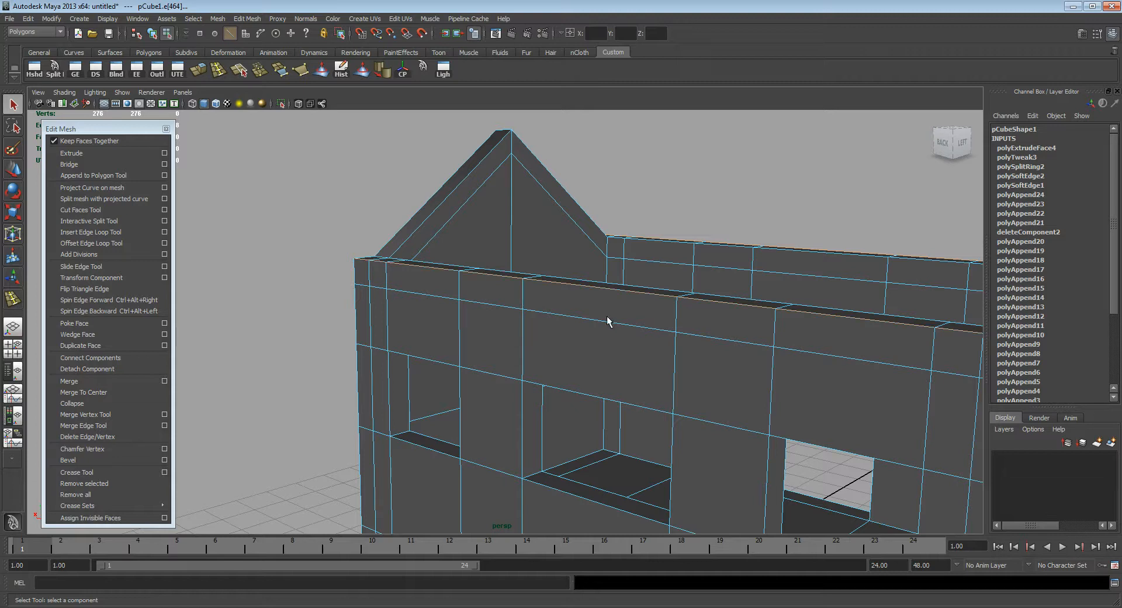
pyautogui.keyDown('alt'); pyautogui.moveTo(607, 321); pyautogui.dragTo(473, 308); pyautogui.keyUp('alt')
pyautogui.scroll(-3, 458, 290)
pyautogui.keyDown('alt'); pyautogui.moveTo(457, 290); pyautogui.dragTo(624, 321, button='middle'); pyautogui.keyUp('alt')
pyautogui.scroll(-3, 624, 321)
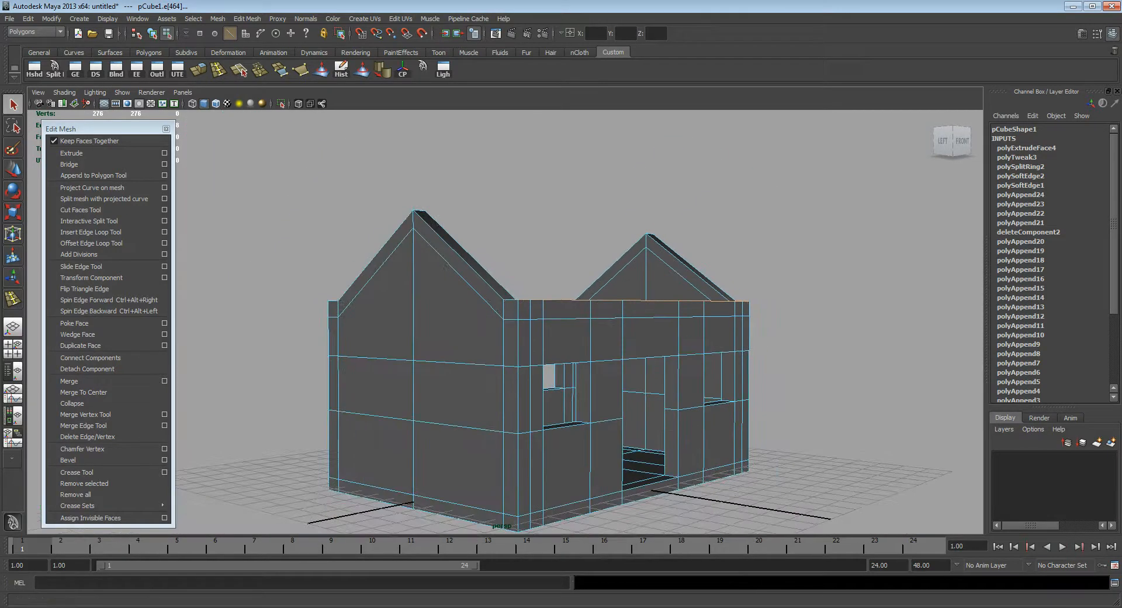
# Step: Switch to Photoshop to check the roof shape in the house sketch, and return to the Maya model
pyautogui.hotkey('alt', 'Tab')
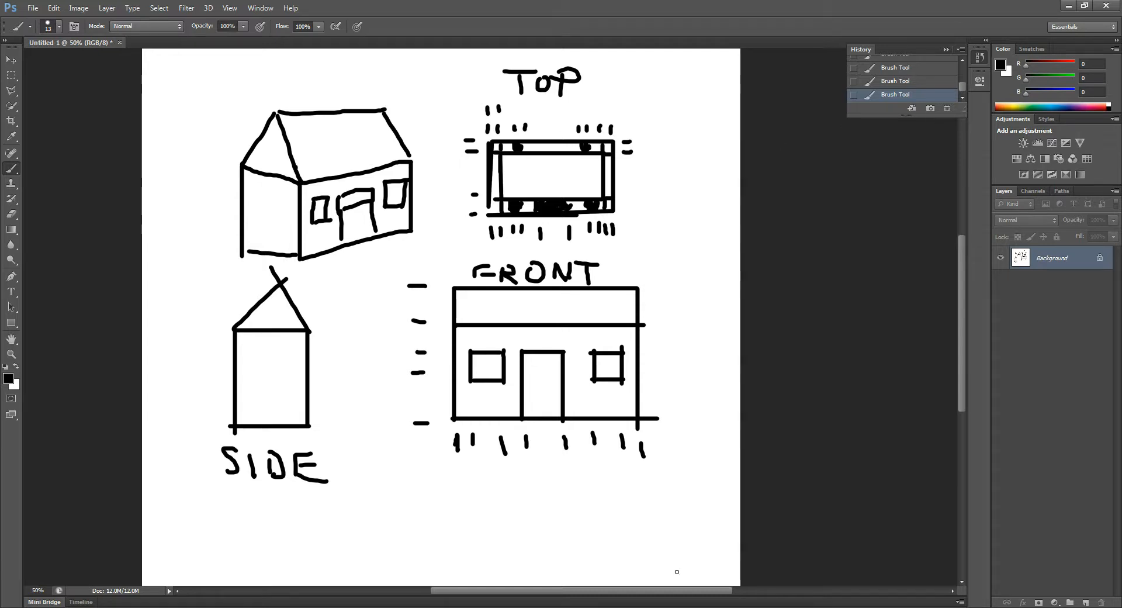
pyautogui.hotkey('alt', 'Tab')
pyautogui.keyDown('alt'); pyautogui.moveTo(560, 355); pyautogui.dragTo(532, 374); pyautogui.keyUp('alt')
pyautogui.keyDown('alt'); pyautogui.moveTo(532, 374); pyautogui.dragTo(579, 353, button='right'); pyautogui.keyUp('alt')
# Step: Move the selected outer edges of the long walls down, lining them up with the gable slope in the side view
pyautogui.press('w')
pyautogui.moveTo(587, 268); pyautogui.dragTo(759, 324)
pyautogui.keyDown('alt'); pyautogui.moveTo(799, 342); pyautogui.dragTo(712, 338, button='middle'); pyautogui.keyUp('alt')
pyautogui.keyDown('alt'); pyautogui.moveTo(712, 338); pyautogui.dragTo(734, 349); pyautogui.keyUp('alt')
pyautogui.press('space')
pyautogui.scroll(3, 624, 325)
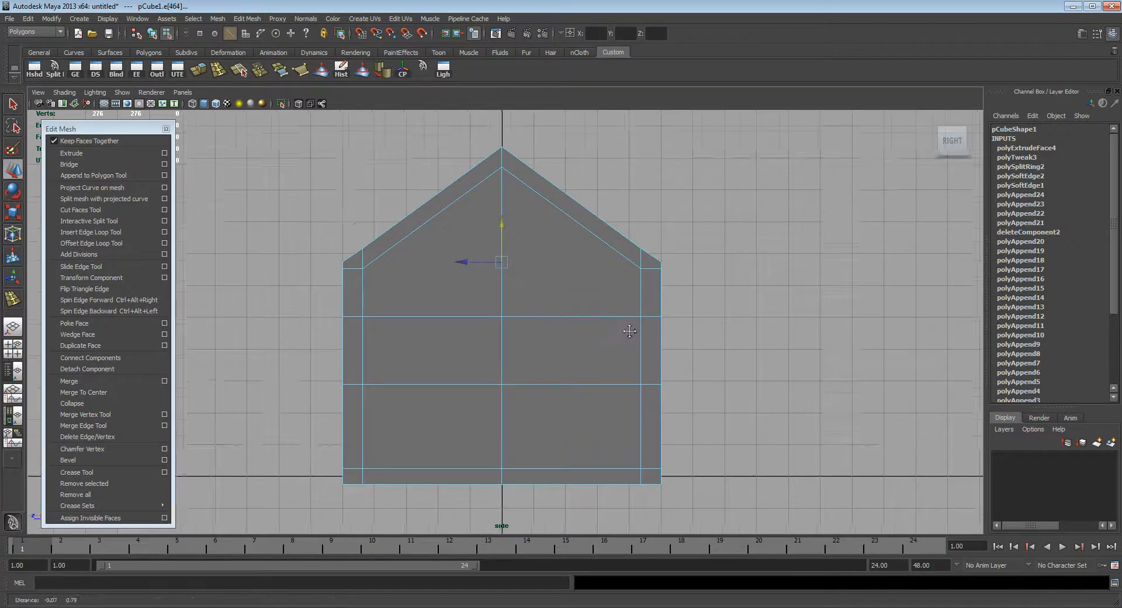
pyautogui.moveTo(507, 210); pyautogui.dragTo(506, 210)
pyautogui.keyDown('alt'); pyautogui.moveTo(553, 185); pyautogui.dragTo(602, 221, button='middle'); pyautogui.keyUp('alt')
pyautogui.keyDown('alt'); pyautogui.moveTo(636, 275); pyautogui.dragTo(608, 319); pyautogui.keyUp('alt')
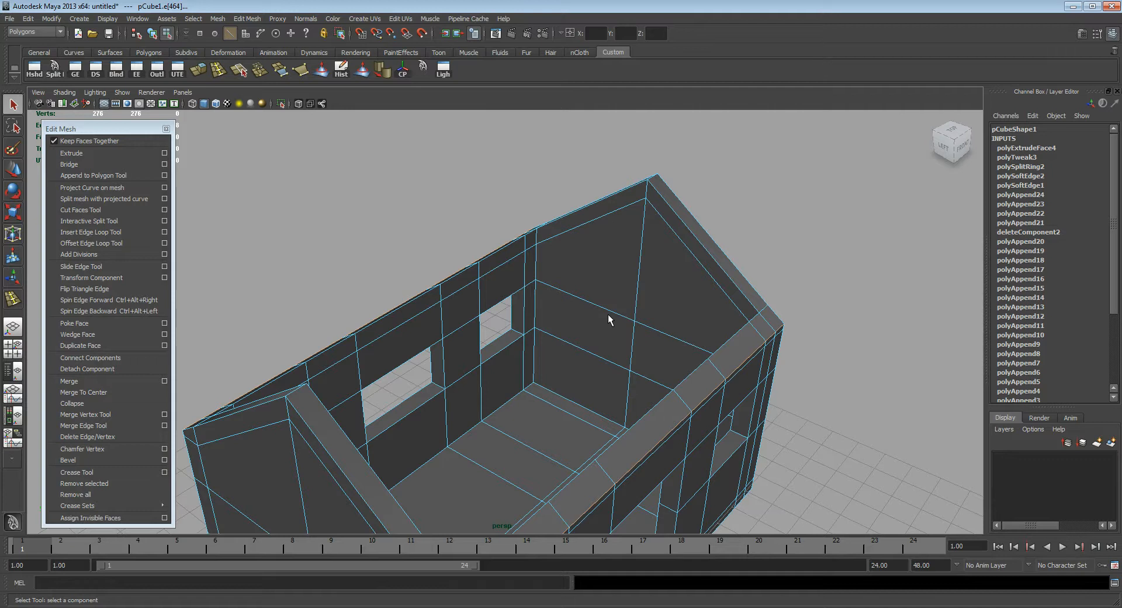
# Step: In face mode, select the inner strip faces along the top of the back wall
pyautogui.keyDown('alt'); pyautogui.moveTo(531, 298); pyautogui.dragTo(303, 278); pyautogui.keyUp('alt')
pyautogui.click(577, 249)
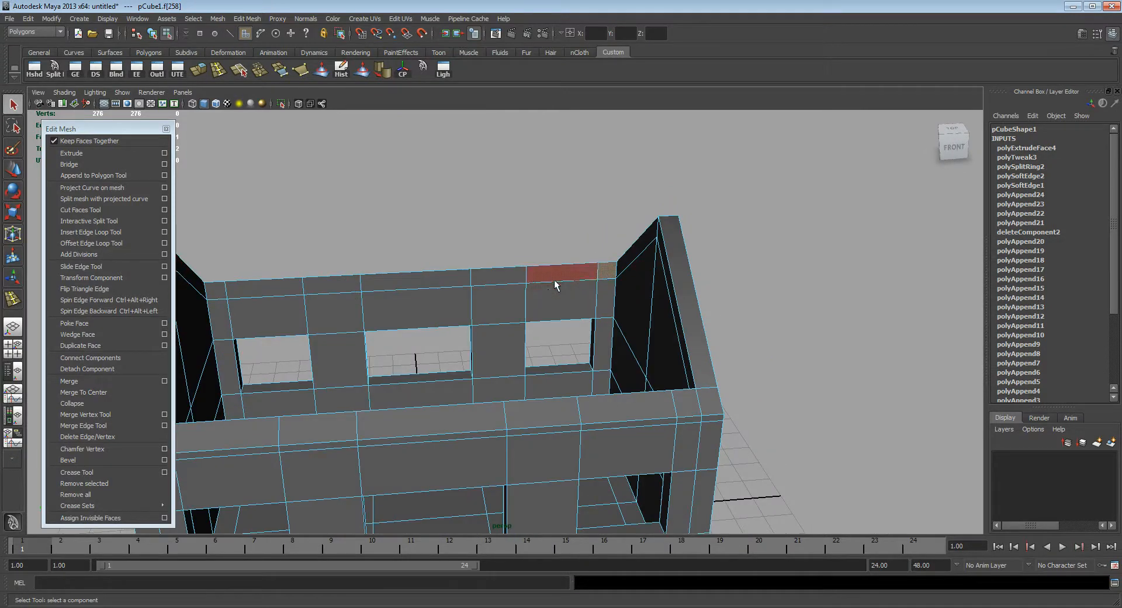
pyautogui.keyDown('shift'); pyautogui.click(511, 281); pyautogui.keyUp('shift')
pyautogui.keyDown('shift'); pyautogui.click(450, 282); pyautogui.keyUp('shift')
pyautogui.keyDown('shift'); pyautogui.click(335, 283); pyautogui.keyUp('shift')
pyautogui.keyDown('shift'); pyautogui.click(280, 284); pyautogui.keyUp('shift')
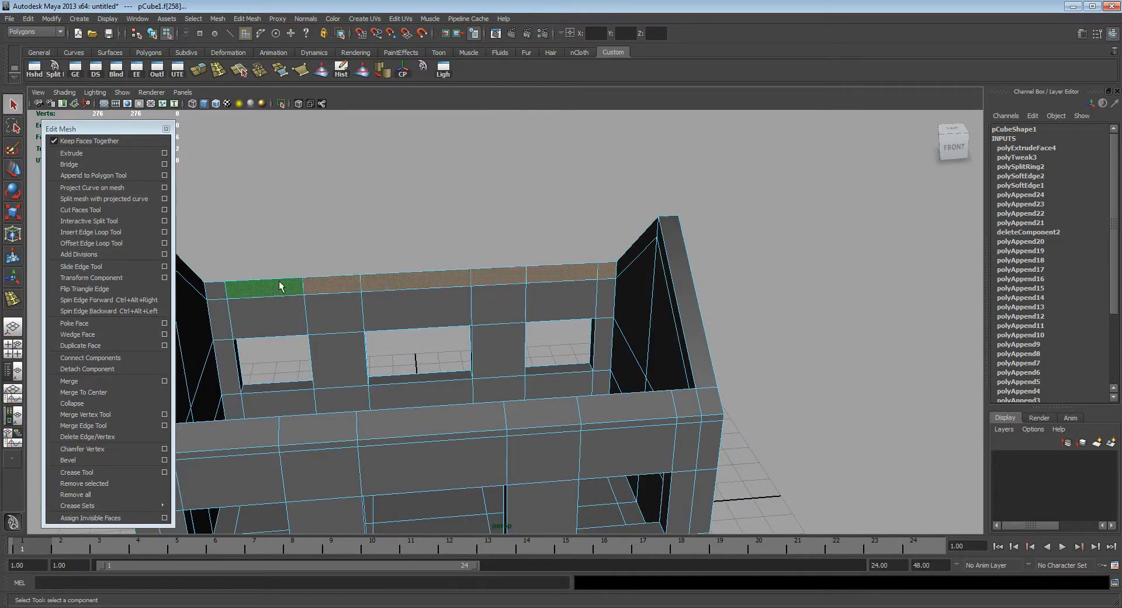
# Step: Select the remaining inner strip faces along the tops of the long walls and delete the selected strips
pyautogui.keyDown('alt'); pyautogui.moveTo(280, 297); pyautogui.dragTo(400, 304, button='middle'); pyautogui.keyUp('alt')
pyautogui.click(386, 295)
pyautogui.keyDown('alt'); pyautogui.moveTo(514, 334); pyautogui.dragTo(485, 313); pyautogui.keyUp('alt')
pyautogui.click(478, 247)
pyautogui.keyDown('shift'); pyautogui.click(502, 248); pyautogui.keyUp('shift')
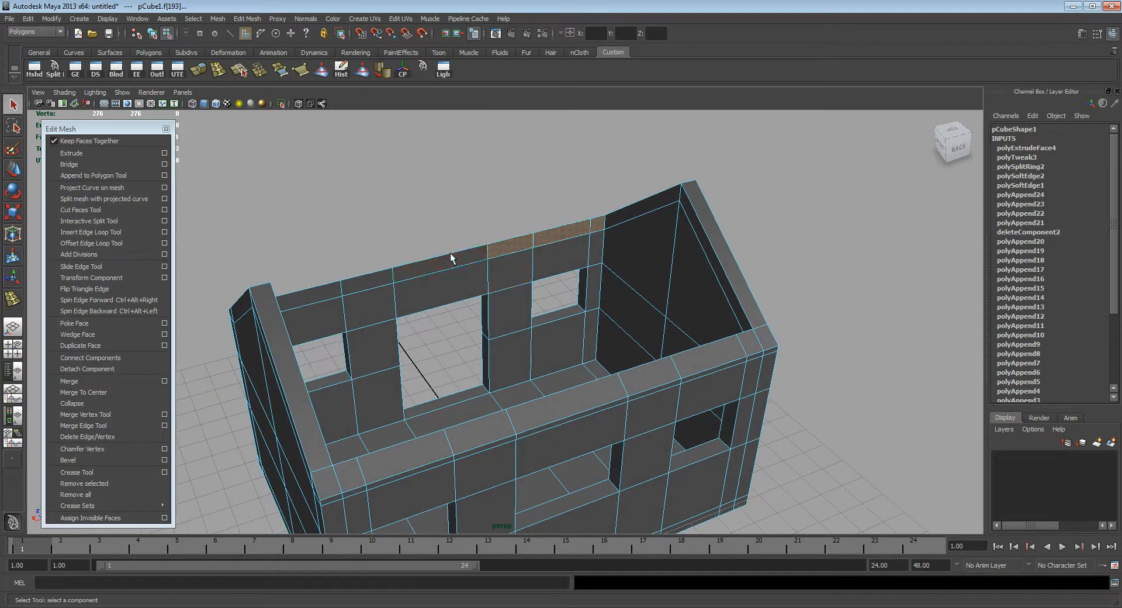
pyautogui.keyDown('shift'); pyautogui.click(423, 263); pyautogui.keyUp('shift')
pyautogui.keyDown('shift'); pyautogui.click(363, 277); pyautogui.keyUp('shift')
pyautogui.keyDown('alt'); pyautogui.moveTo(520, 332); pyautogui.dragTo(556, 349); pyautogui.keyUp('alt')
pyautogui.keyDown('alt'); pyautogui.moveTo(383, 295); pyautogui.dragTo(431, 368); pyautogui.keyUp('alt')
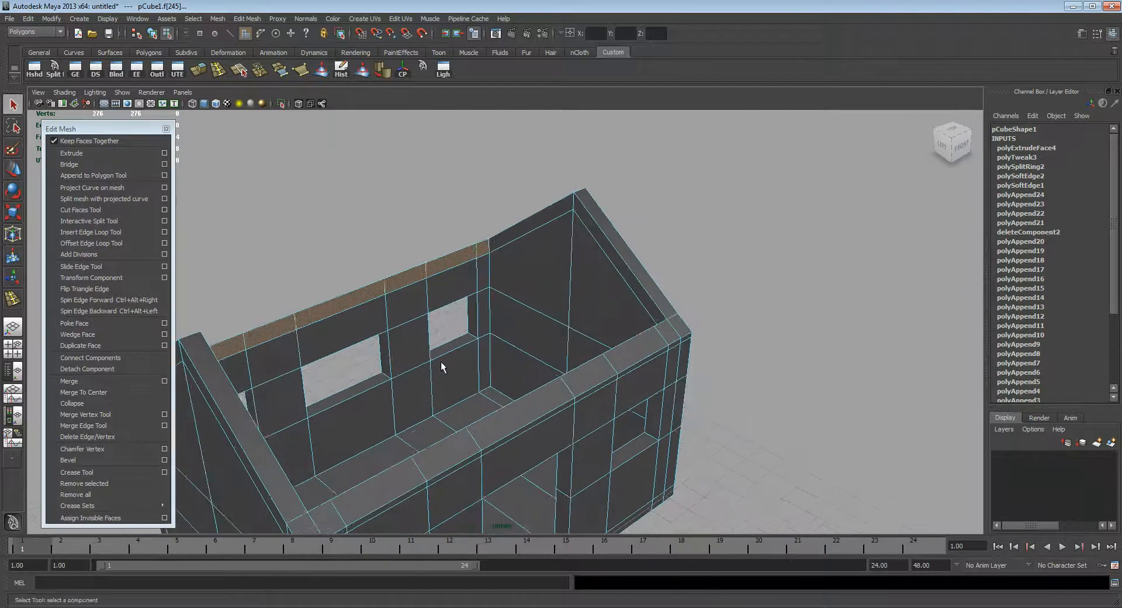
pyautogui.keyDown('alt'); pyautogui.moveTo(430, 368); pyautogui.dragTo(569, 331, button='middle'); pyautogui.keyUp('alt')
pyautogui.keyDown('alt'); pyautogui.moveTo(569, 331); pyautogui.dragTo(500, 356); pyautogui.keyUp('alt')
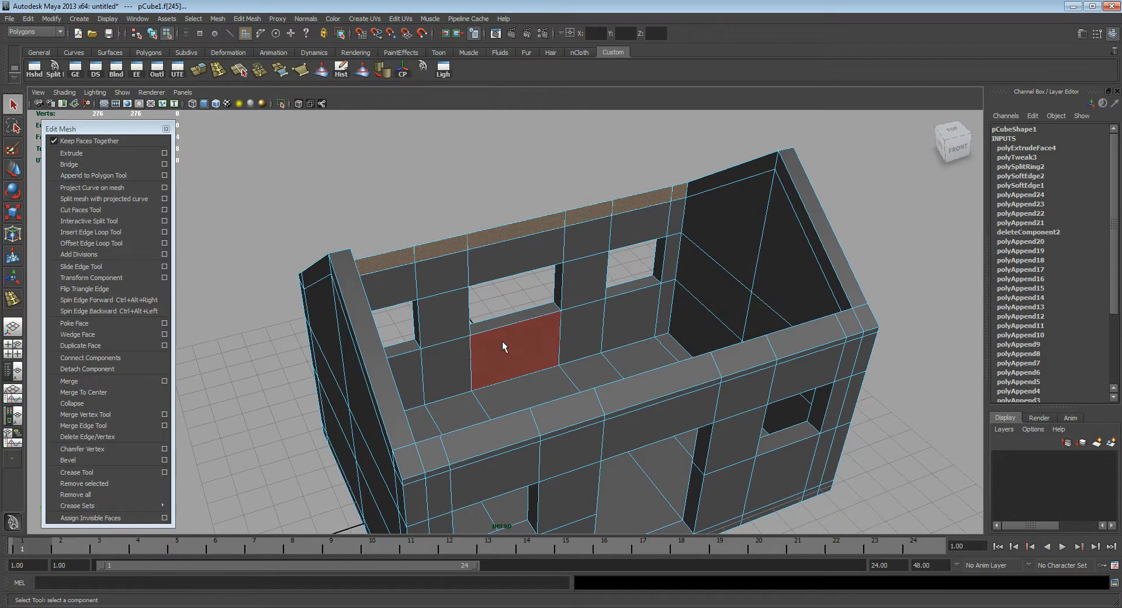
pyautogui.press('Delete')
# Step: Select the inner strip faces along the sloping top of one gable wall and delete them
pyautogui.keyDown('alt'); pyautogui.moveTo(609, 277); pyautogui.dragTo(435, 159); pyautogui.keyUp('alt')
pyautogui.click(438, 155)
pyautogui.keyDown('alt'); pyautogui.moveTo(618, 141); pyautogui.dragTo(584, 183); pyautogui.keyUp('alt')
pyautogui.click(471, 154)
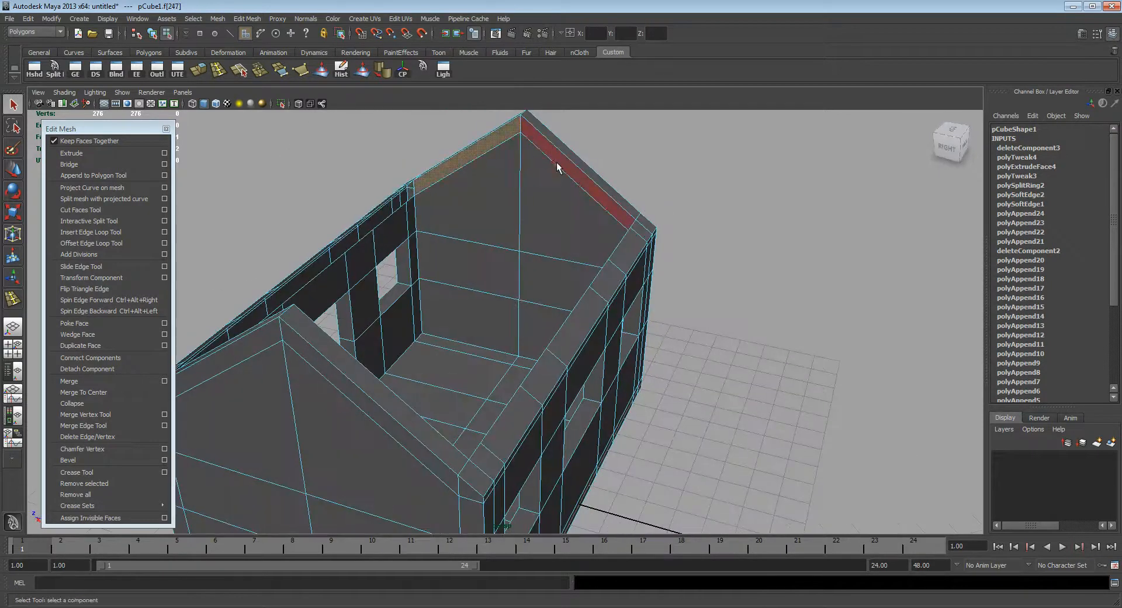
pyautogui.keyDown('shift'); pyautogui.click(558, 163); pyautogui.keyUp('shift')
pyautogui.keyDown('alt'); pyautogui.moveTo(582, 210); pyautogui.dragTo(592, 226, button='middle'); pyautogui.keyUp('alt')
pyautogui.keyDown('alt'); pyautogui.moveTo(624, 250); pyautogui.dragTo(401, 226); pyautogui.keyUp('alt')
pyautogui.scroll(3, 404, 239)
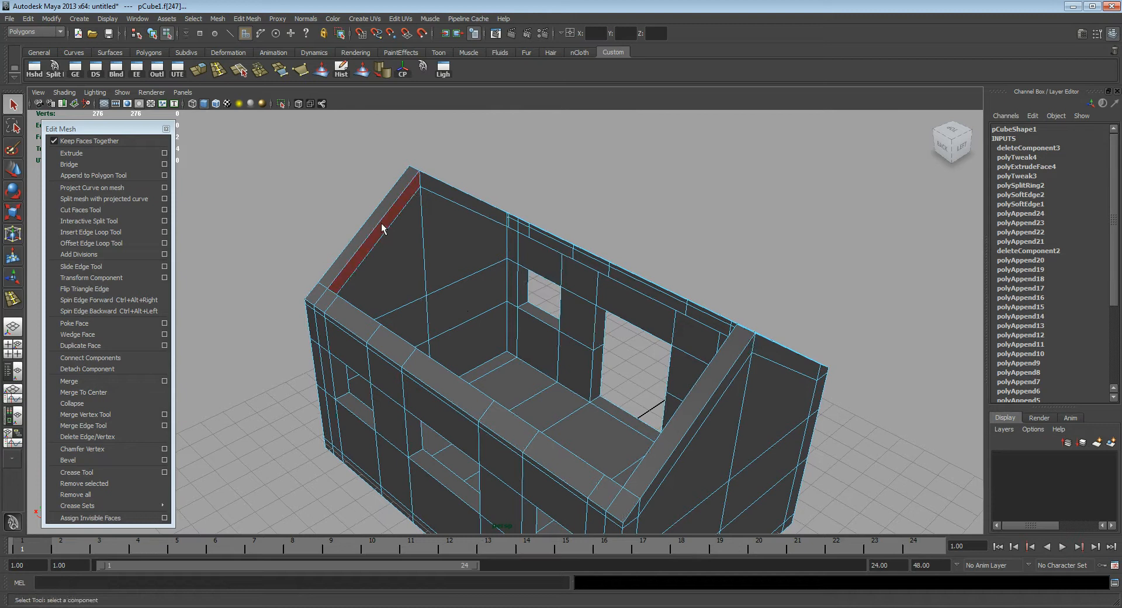
pyautogui.click(383, 228)
pyautogui.keyDown('shift'); pyautogui.click(448, 196); pyautogui.keyUp('shift')
pyautogui.press('Delete')
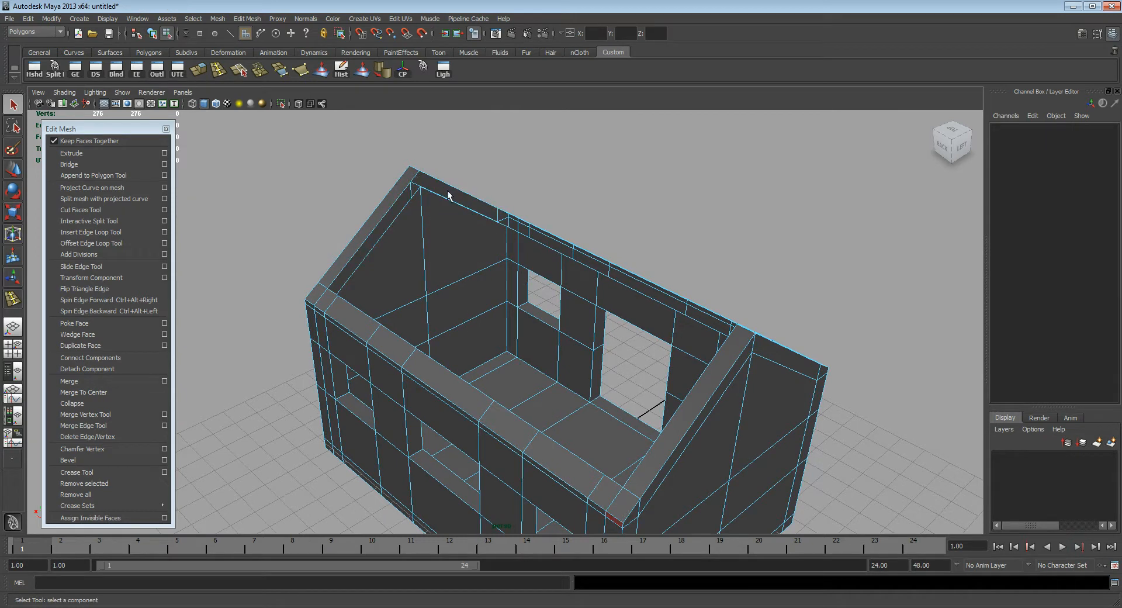
# Step: Select the two inner strip faces beneath the slopes of the opposite gable wall and delete them
pyautogui.keyDown('alt'); pyautogui.moveTo(581, 281); pyautogui.dragTo(689, 276); pyautogui.keyUp('alt')
pyautogui.click(691, 263)
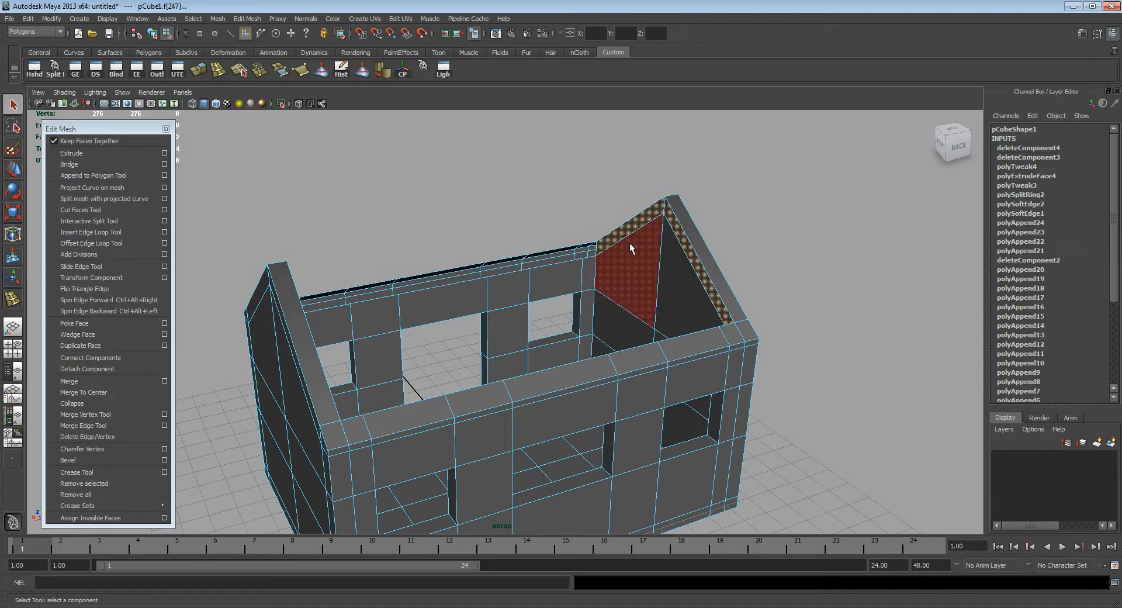
pyautogui.keyDown('alt'); pyautogui.moveTo(629, 243); pyautogui.dragTo(751, 255); pyautogui.keyUp('alt')
pyautogui.keyDown('alt'); pyautogui.moveTo(430, 262); pyautogui.dragTo(465, 230, button='right'); pyautogui.keyUp('alt')
pyautogui.keyDown('alt'); pyautogui.moveTo(465, 230); pyautogui.dragTo(482, 291, button='middle'); pyautogui.keyUp('alt')
pyautogui.keyDown('alt'); pyautogui.moveTo(357, 253); pyautogui.dragTo(625, 292, button='right'); pyautogui.keyUp('alt')
pyautogui.keyDown('alt'); pyautogui.moveTo(471, 248); pyautogui.dragTo(473, 263, button='middle'); pyautogui.keyUp('alt')
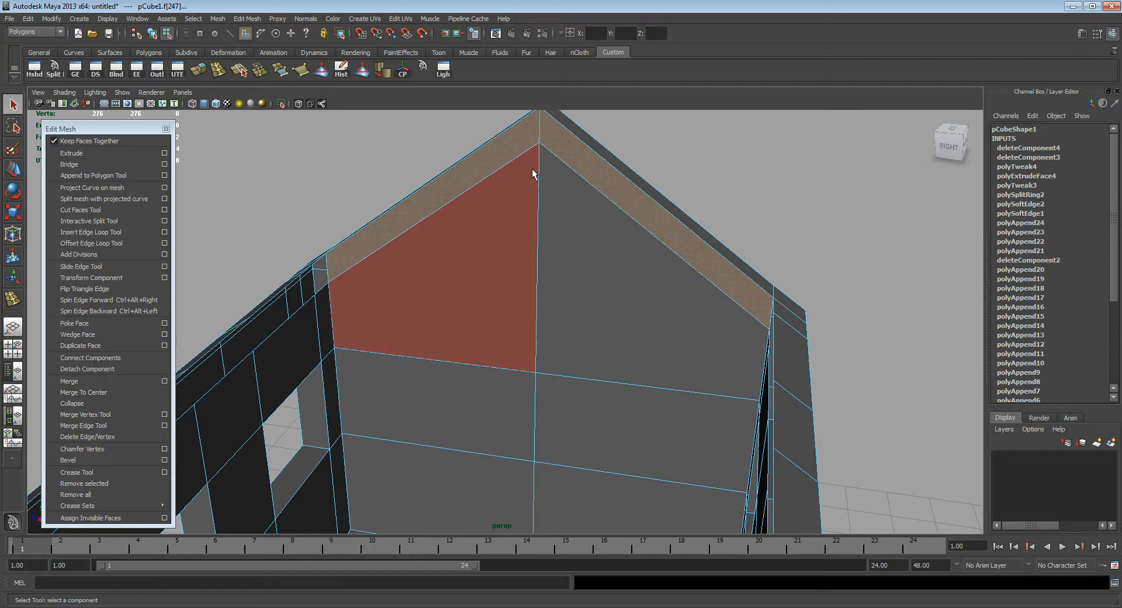
pyautogui.keyDown('alt'); pyautogui.moveTo(560, 190); pyautogui.dragTo(567, 220, button='middle'); pyautogui.keyUp('alt')
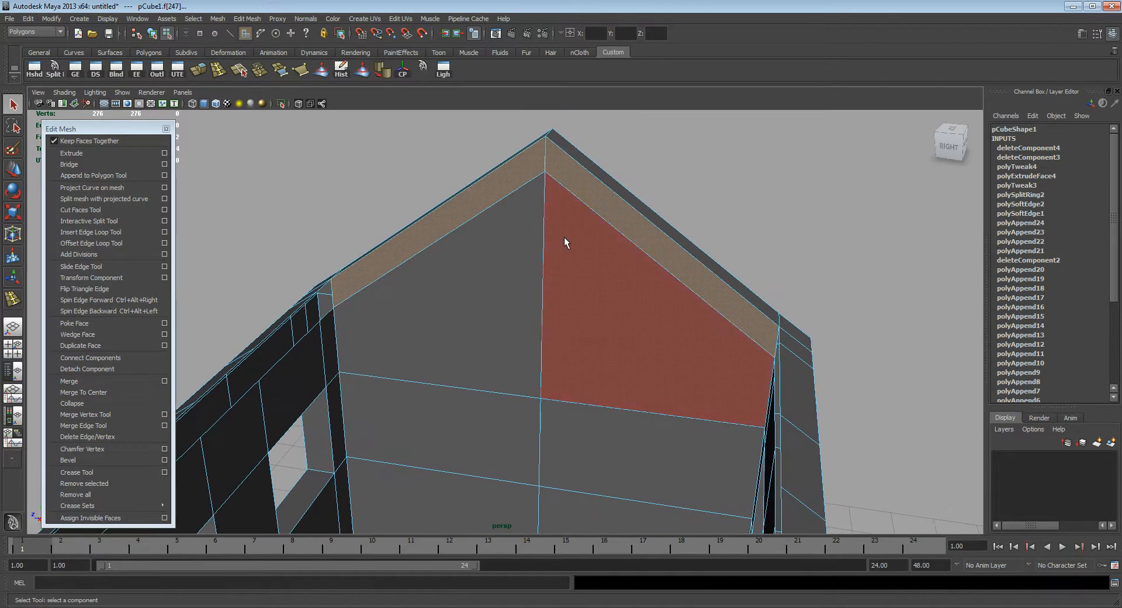
pyautogui.press('Delete')
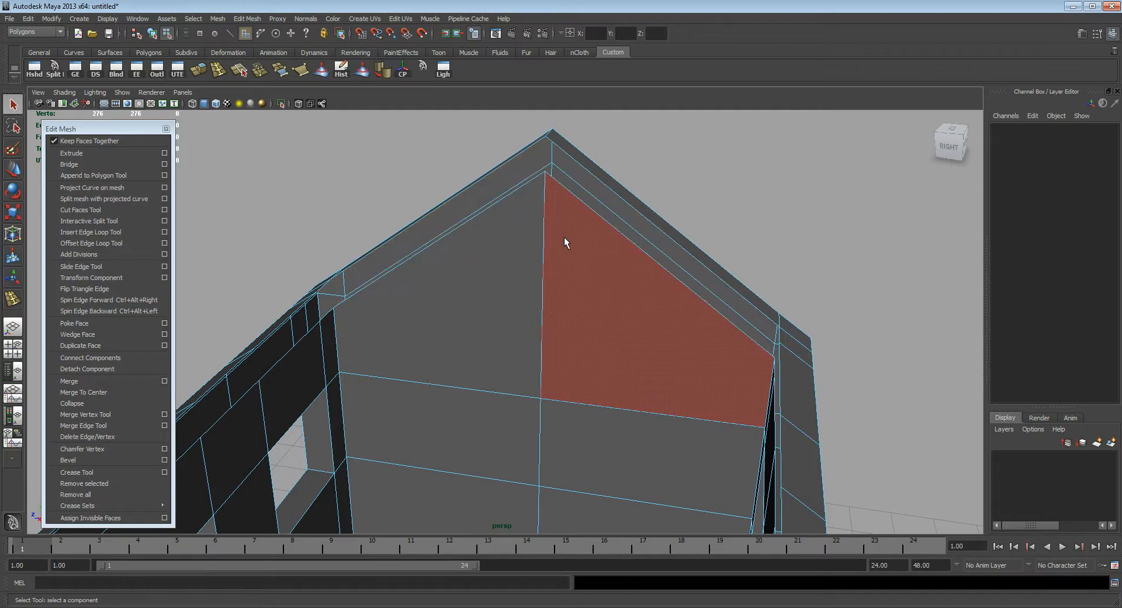
# Step: In edge mode, select the upper and lower open border edges along both slopes of the gable
pyautogui.keyDown('alt'); pyautogui.moveTo(395, 270); pyautogui.dragTo(407, 313, button='middle'); pyautogui.keyUp('alt')
pyautogui.keyDown('alt'); pyautogui.moveTo(408, 313); pyautogui.dragTo(395, 280); pyautogui.keyUp('alt')
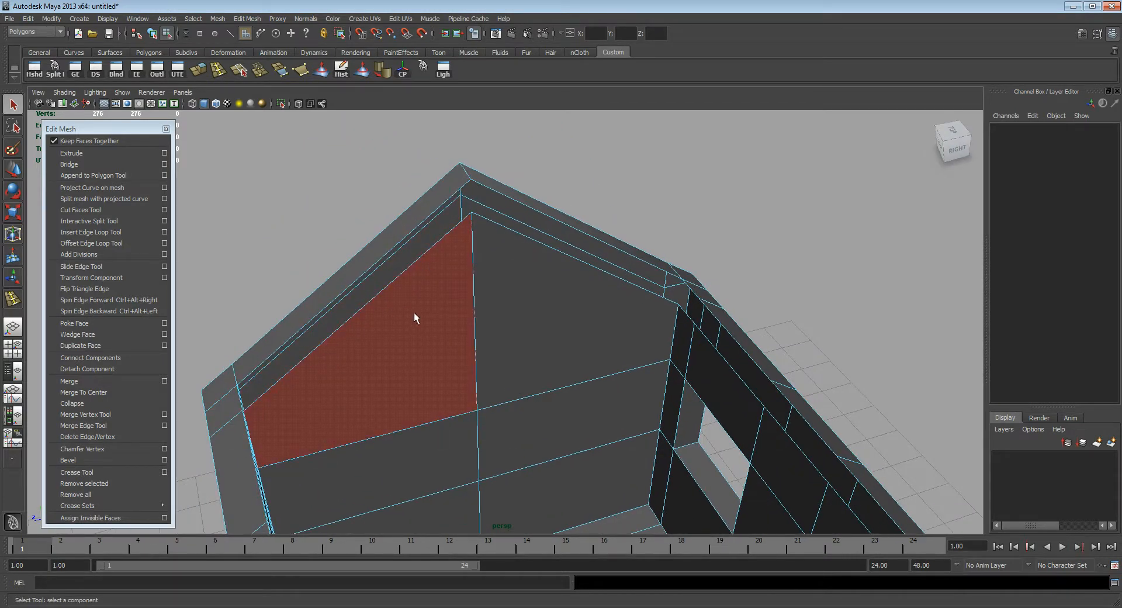
pyautogui.press('F10')
pyautogui.click(385, 253)
pyautogui.doubleClick(418, 259)
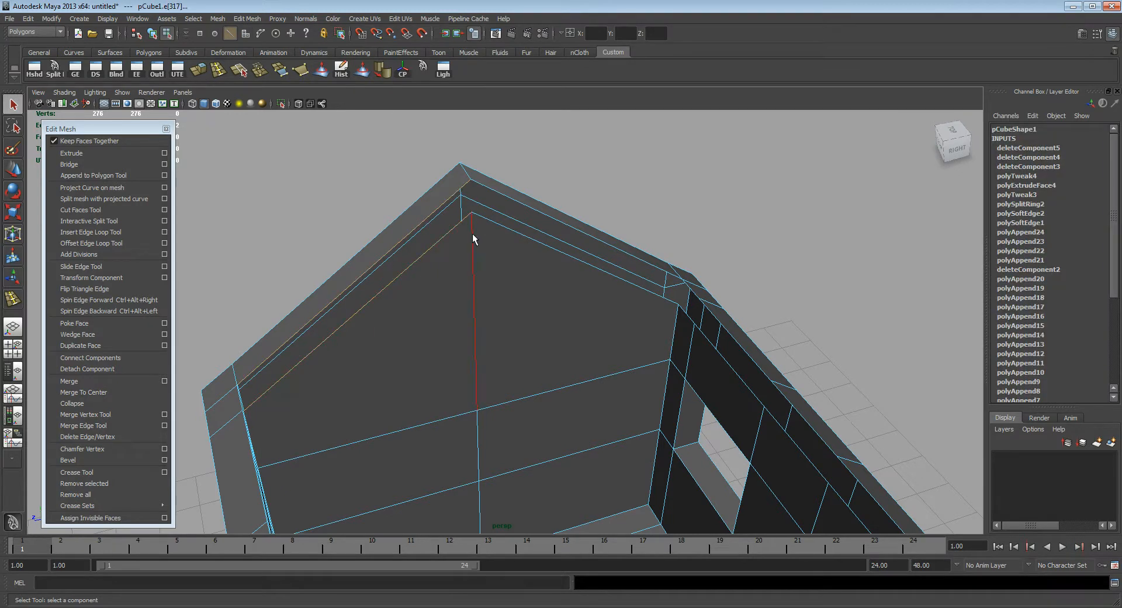
pyautogui.keyDown('alt'); pyautogui.moveTo(507, 199); pyautogui.dragTo(645, 350); pyautogui.keyUp('alt')
pyautogui.keyDown('alt'); pyautogui.moveTo(719, 367); pyautogui.dragTo(636, 300); pyautogui.keyUp('alt')
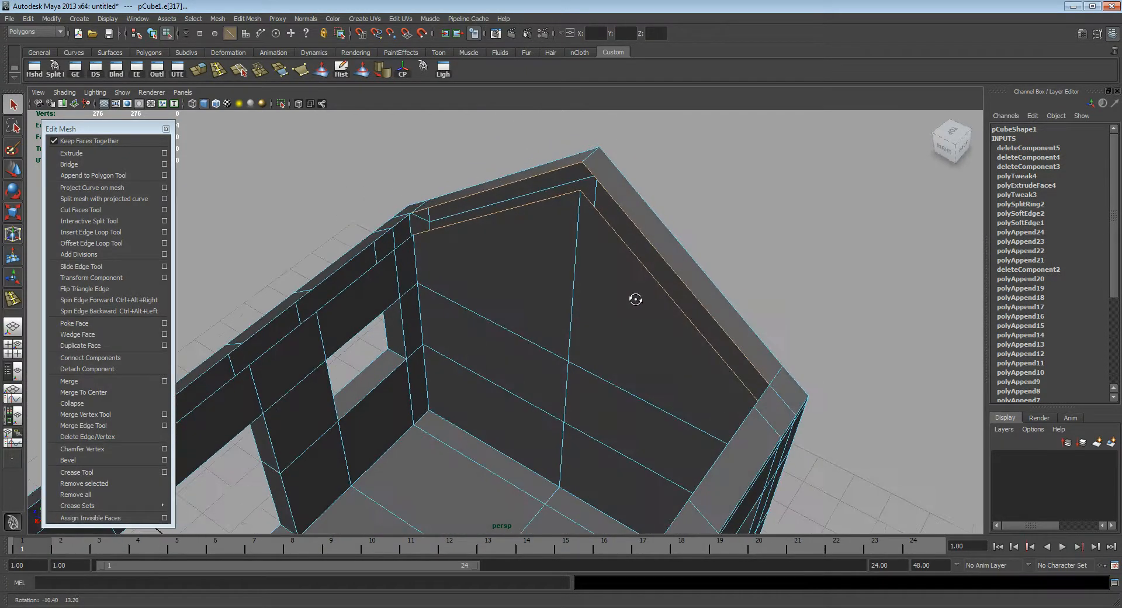
# Step: Extrude the selected gable edges 0.66 units along world X, toward the opposite gable
pyautogui.click(108, 154)
pyautogui.click(562, 142)
pyautogui.moveTo(564, 263); pyautogui.dragTo(534, 247)
pyautogui.keyDown('alt'); pyautogui.moveTo(543, 259); pyautogui.dragTo(537, 284); pyautogui.keyUp('alt')
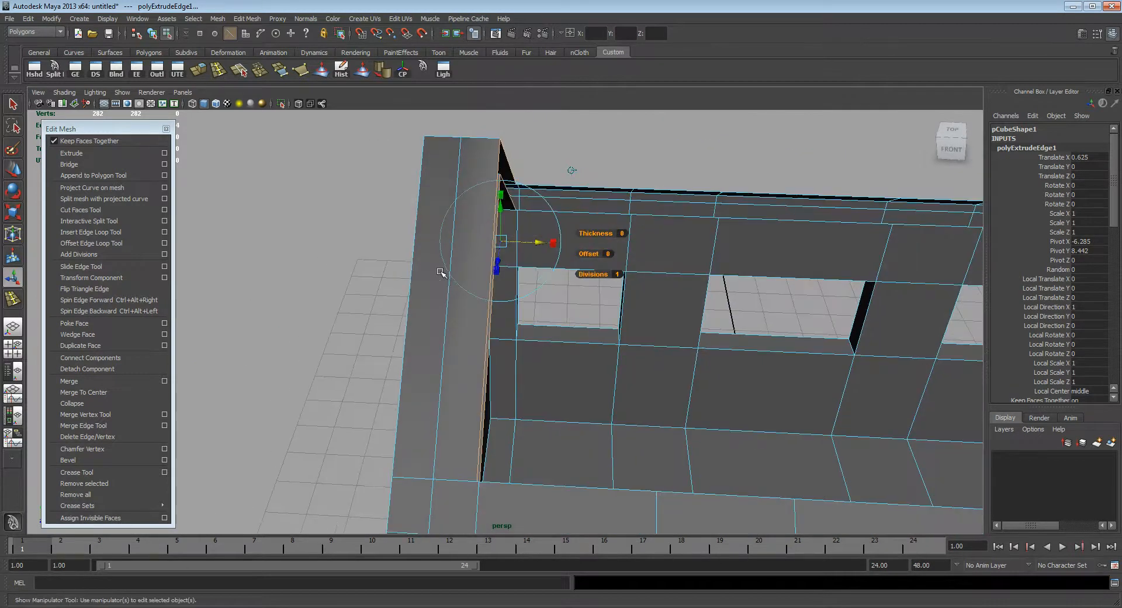
pyautogui.scroll(1, 462, 275)
pyautogui.moveTo(531, 232); pyautogui.dragTo(533, 232)
pyautogui.keyDown('alt'); pyautogui.moveTo(658, 368); pyautogui.dragTo(555, 340); pyautogui.keyUp('alt')
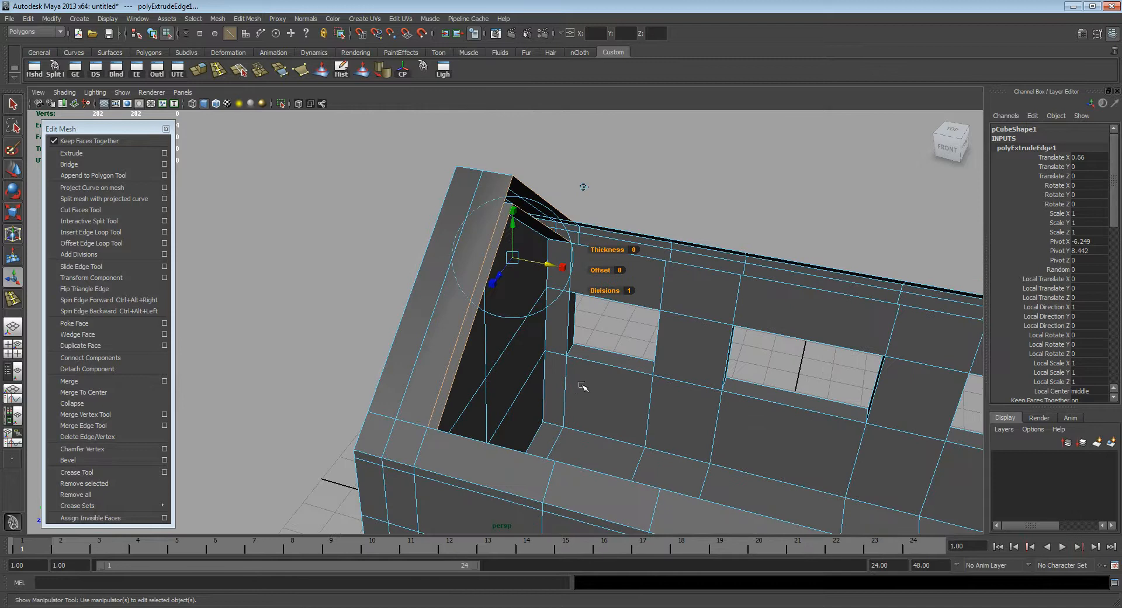
pyautogui.keyDown('alt'); pyautogui.moveTo(594, 367); pyautogui.dragTo(570, 368, button='middle'); pyautogui.keyUp('alt')
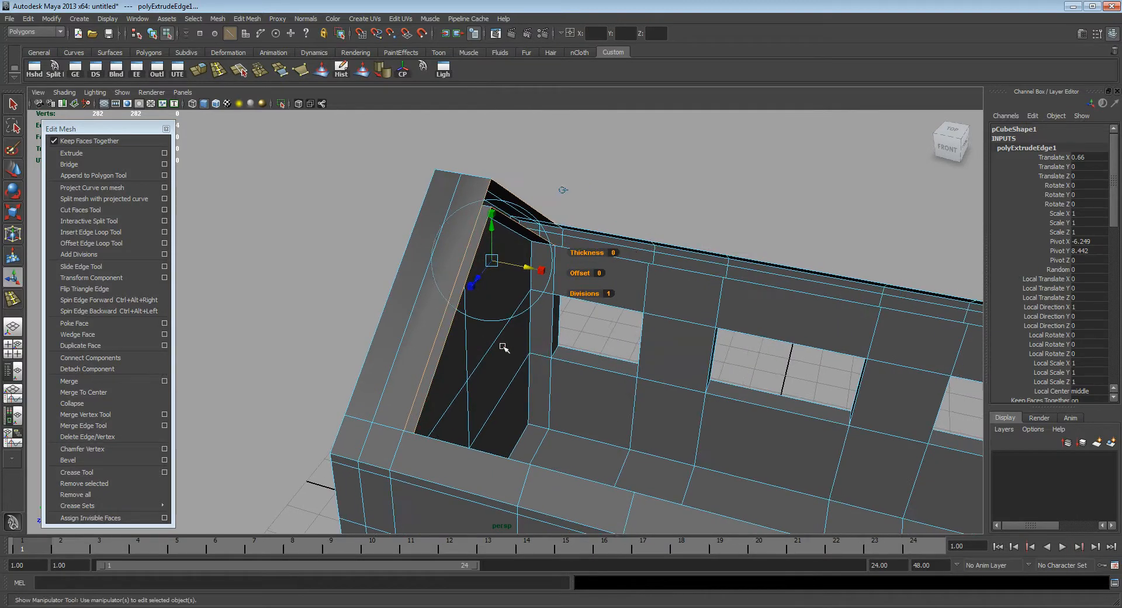
# Step: Extrude the roof's open edges again by 2.516 units along X to extend both slopes
pyautogui.keyDown('alt'); pyautogui.moveTo(571, 388); pyautogui.dragTo(545, 393, button='middle'); pyautogui.keyUp('alt')
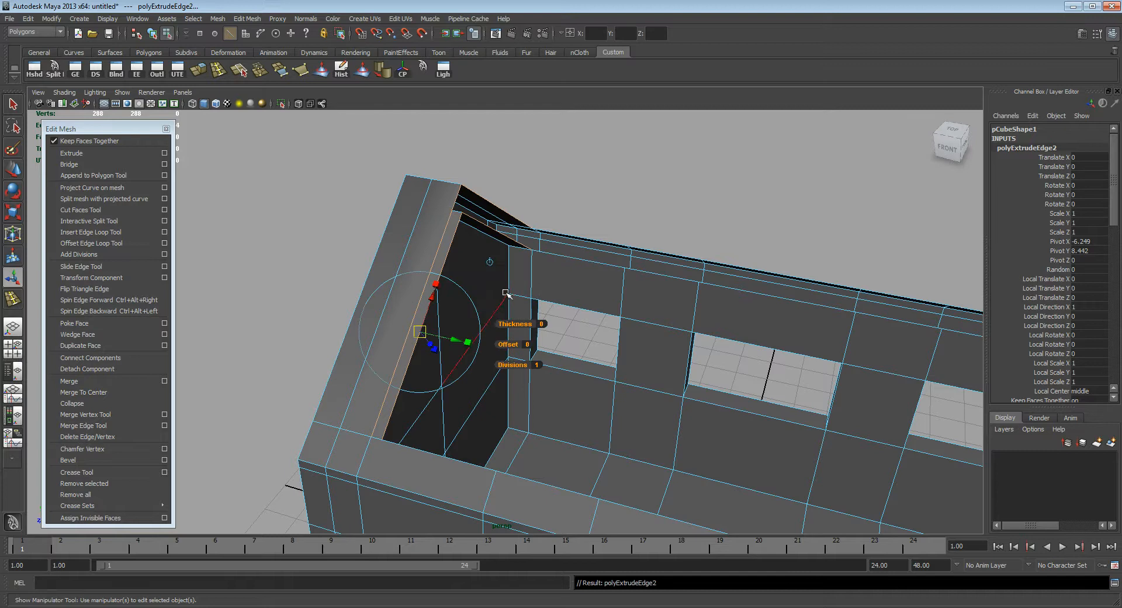
pyautogui.hotkey('ctrl', 'e')
pyautogui.moveTo(492, 270); pyautogui.dragTo(601, 328)
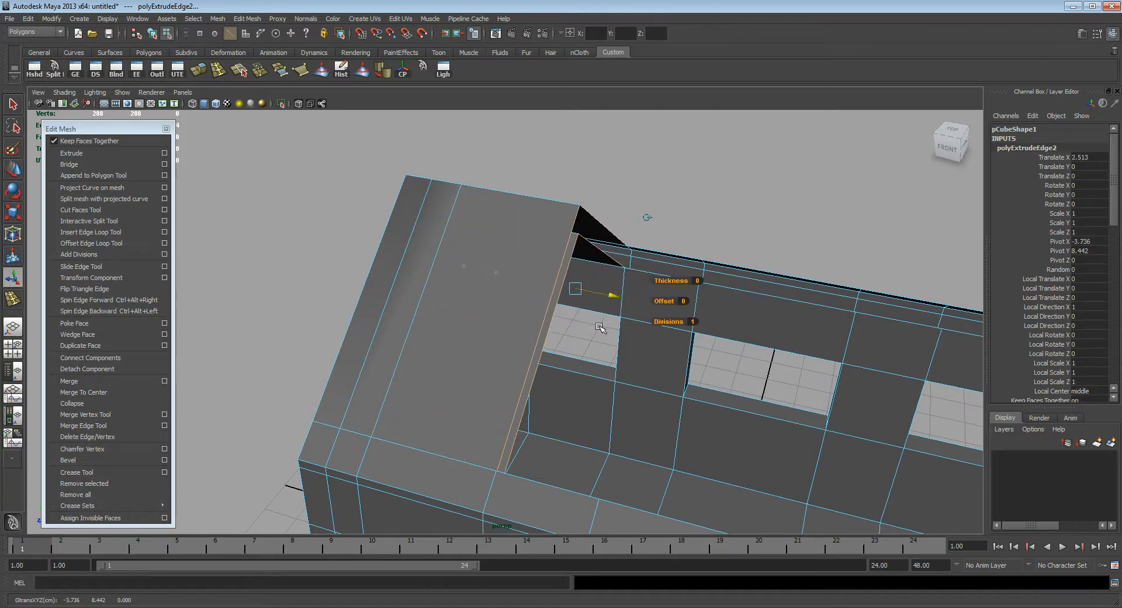
pyautogui.keyDown('alt'); pyautogui.moveTo(591, 365); pyautogui.dragTo(506, 333); pyautogui.keyUp('alt')
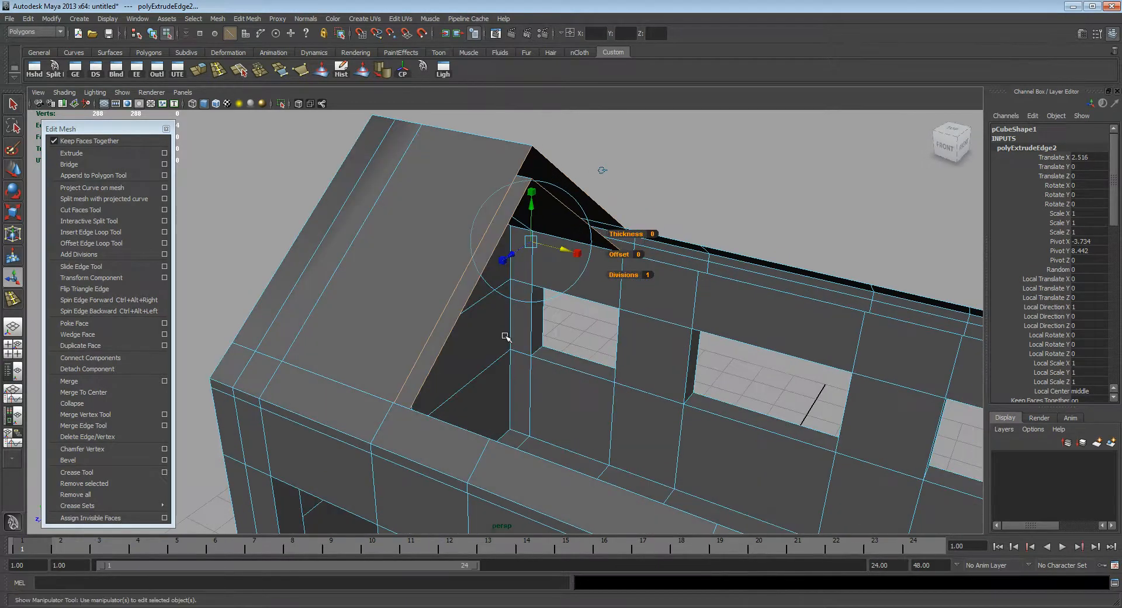
# Step: Extrude a third roof segment from the open edges, 1.897 units along X
pyautogui.click(91, 156)
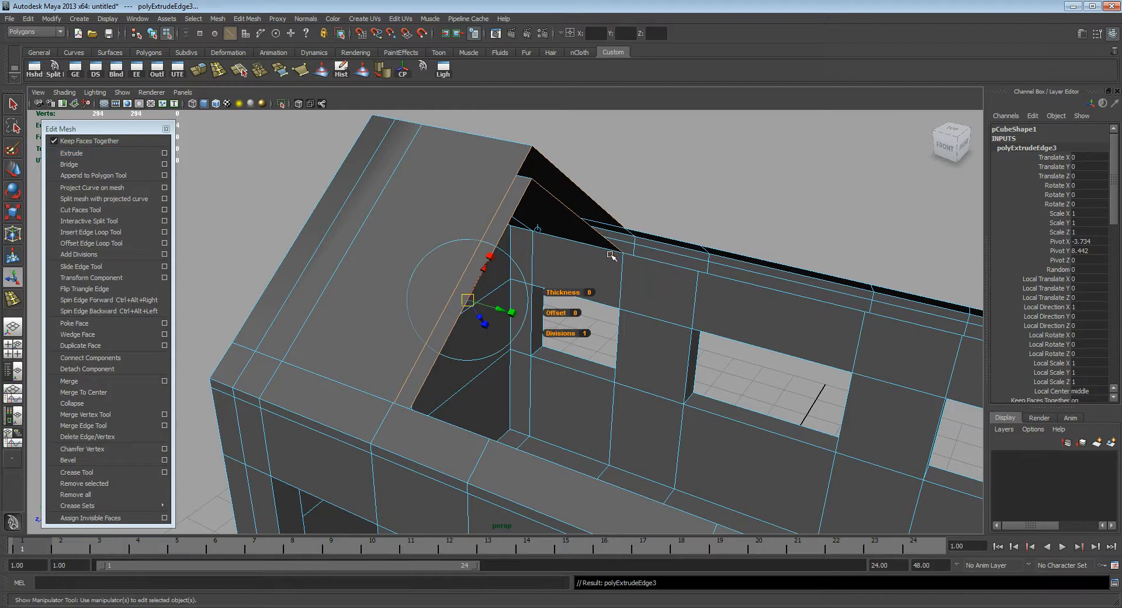
pyautogui.moveTo(560, 250); pyautogui.dragTo(602, 344)
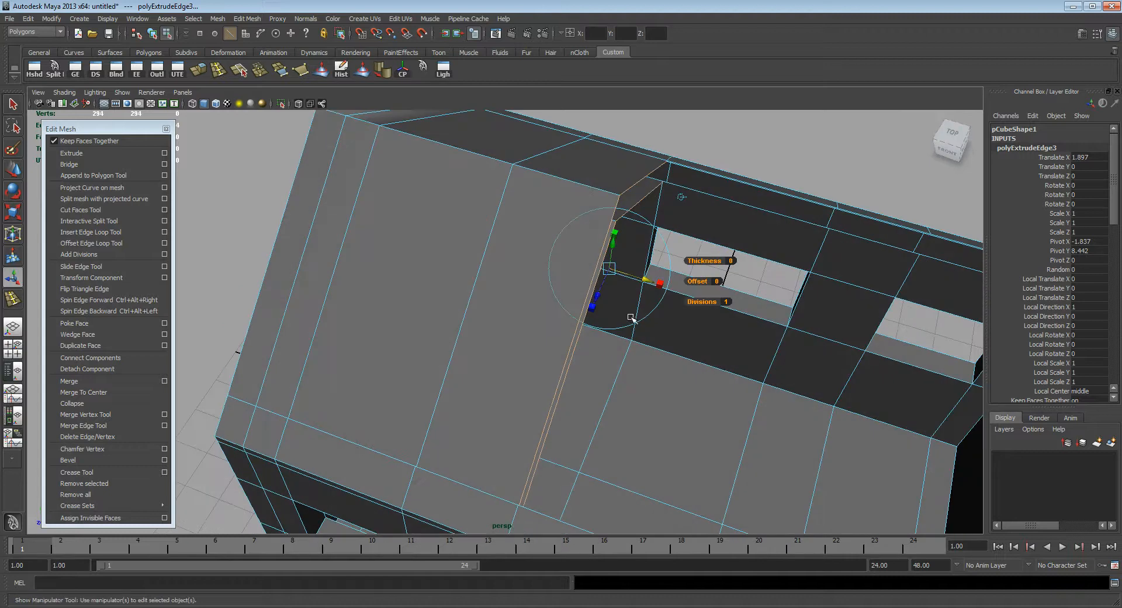
pyautogui.moveTo(643, 280); pyautogui.dragTo(656, 343)
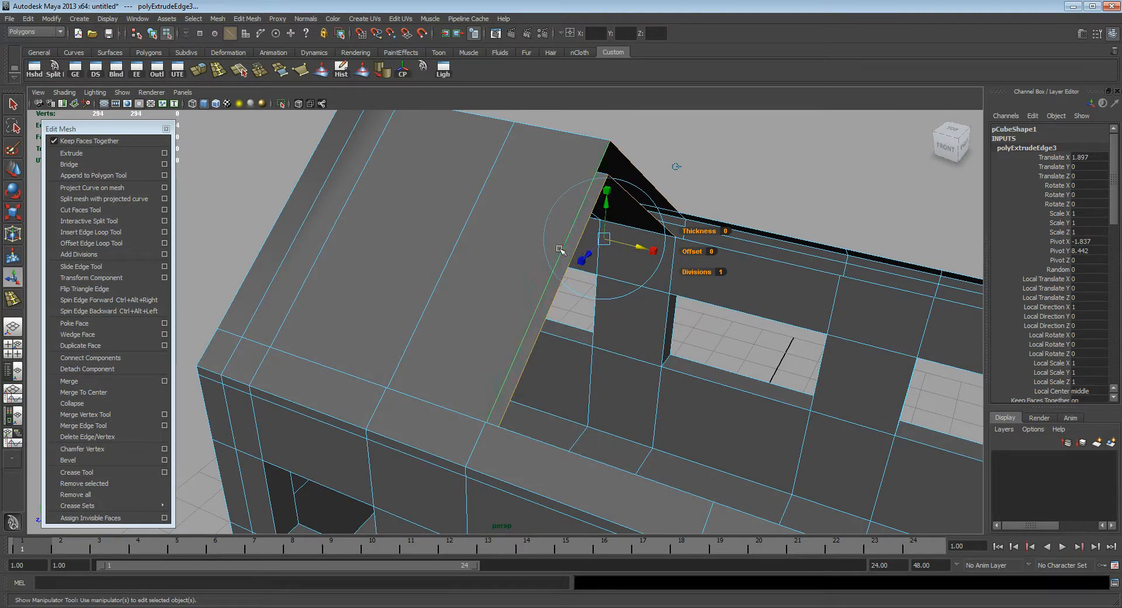
pyautogui.keyDown('alt'); pyautogui.moveTo(660, 316); pyautogui.dragTo(602, 300, button='middle'); pyautogui.keyUp('alt')
pyautogui.keyDown('alt'); pyautogui.moveTo(613, 302); pyautogui.dragTo(571, 306); pyautogui.keyUp('alt')
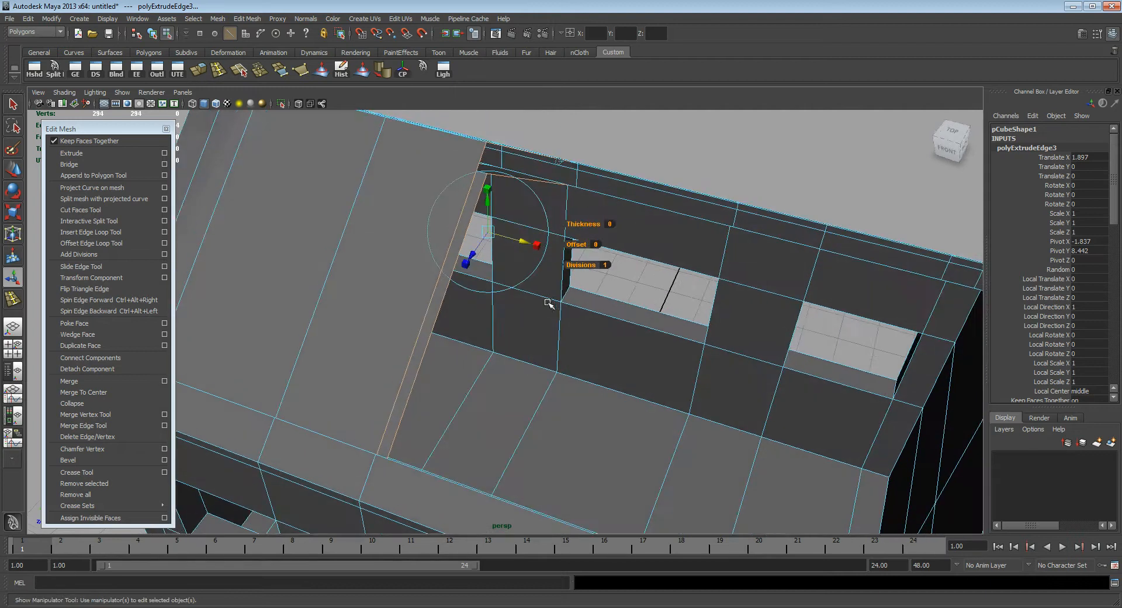
# Step: Extrude a fourth roof segment from the open edges, 1.775 units along X
pyautogui.click(60, 152)
pyautogui.moveTo(520, 242); pyautogui.dragTo(615, 269)
pyautogui.keyDown('alt'); pyautogui.moveTo(636, 326); pyautogui.dragTo(584, 239, button='middle'); pyautogui.keyUp('alt')
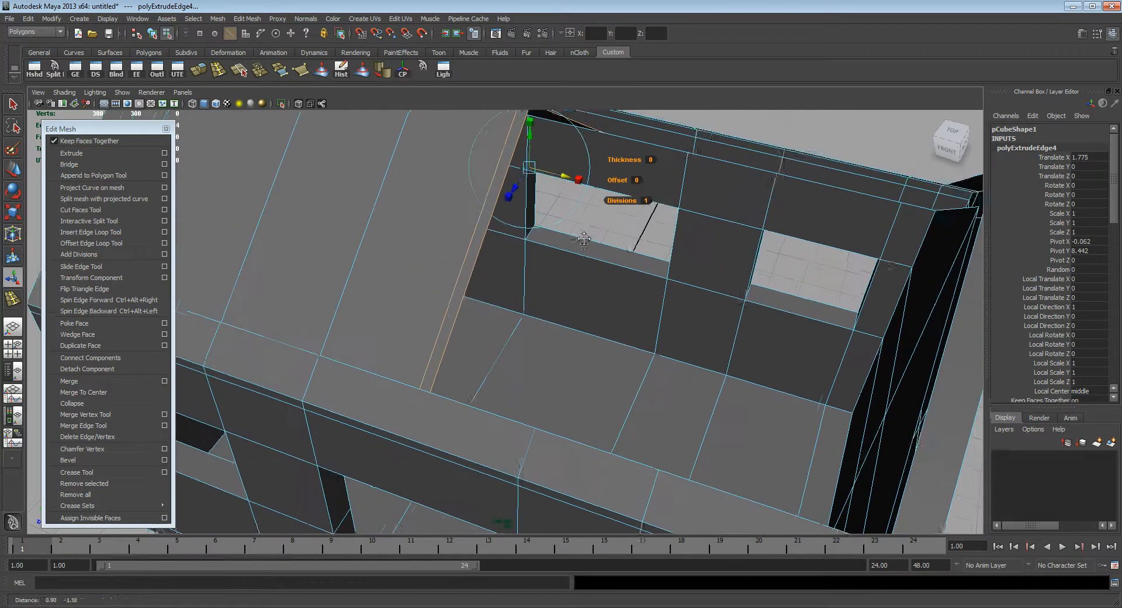
pyautogui.scroll(-3, 575, 282)
pyautogui.keyDown('alt'); pyautogui.moveTo(575, 283); pyautogui.dragTo(642, 321); pyautogui.keyUp('alt')
pyautogui.keyDown('alt'); pyautogui.moveTo(696, 273); pyautogui.dragTo(591, 345); pyautogui.keyUp('alt')
# Step: Extrude two more roof segments toward the far gable, moving the last one 2.493 units along X
pyautogui.press('g')
pyautogui.click(535, 194)
pyautogui.moveTo(533, 194); pyautogui.dragTo(610, 247)
pyautogui.keyDown('alt'); pyautogui.moveTo(646, 331); pyautogui.dragTo(609, 362, button='middle'); pyautogui.keyUp('alt')
pyautogui.press('g')
pyautogui.moveTo(581, 255); pyautogui.dragTo(691, 318, button='middle')
pyautogui.keyDown('alt'); pyautogui.moveTo(649, 404); pyautogui.dragTo(600, 353, button='middle'); pyautogui.keyUp('alt')
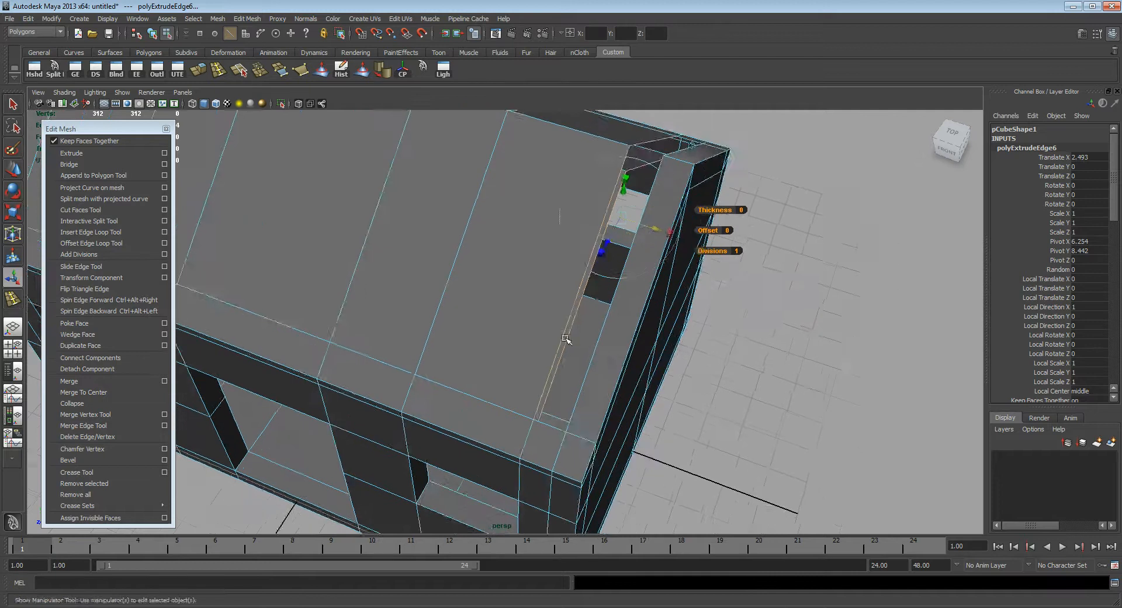
# Step: Examine the gap before the far gable and the corner where the extruded roof edge meets the long wall's top
pyautogui.keyDown('alt'); pyautogui.moveTo(600, 353); pyautogui.dragTo(607, 325); pyautogui.keyUp('alt')
pyautogui.keyDown('alt'); pyautogui.moveTo(565, 300); pyautogui.dragTo(575, 321, button='middle'); pyautogui.keyUp('alt')
pyautogui.keyDown('alt'); pyautogui.moveTo(575, 320); pyautogui.dragTo(518, 306, button='right'); pyautogui.keyUp('alt')
pyautogui.keyDown('alt'); pyautogui.moveTo(518, 305); pyautogui.dragTo(491, 313); pyautogui.keyUp('alt')
pyautogui.keyDown('alt'); pyautogui.moveTo(546, 348); pyautogui.dragTo(419, 338); pyautogui.keyUp('alt')
pyautogui.press('q')
pyautogui.keyDown('alt'); pyautogui.moveTo(418, 337); pyautogui.dragTo(646, 403, button='right'); pyautogui.keyUp('alt')
pyautogui.keyDown('alt'); pyautogui.moveTo(647, 403); pyautogui.dragTo(458, 367); pyautogui.keyUp('alt')
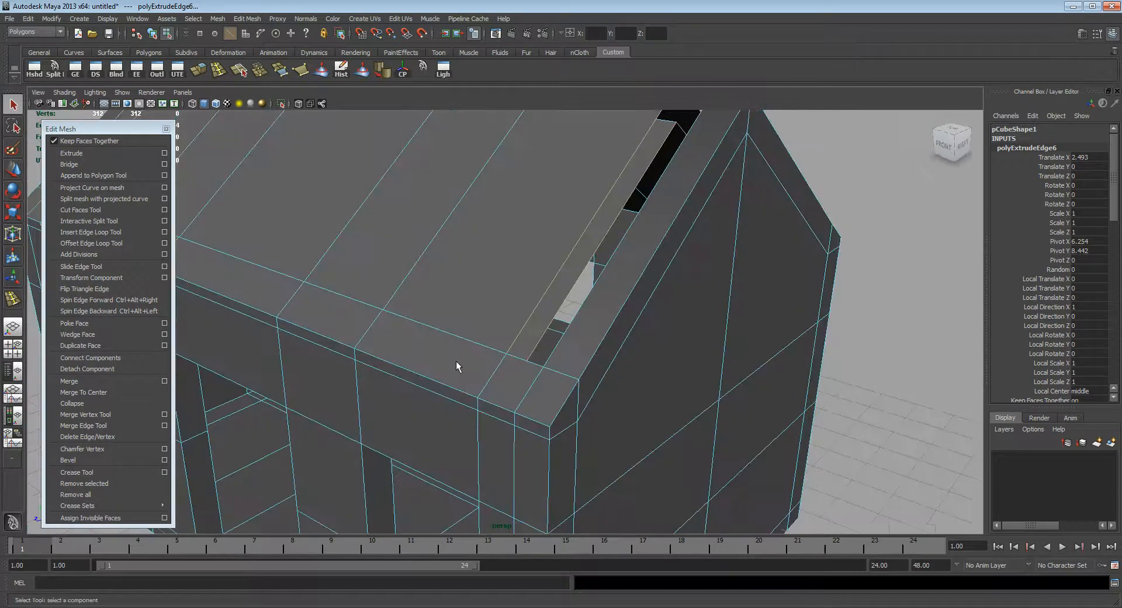
pyautogui.keyDown('alt'); pyautogui.moveTo(458, 367); pyautogui.dragTo(521, 377, button='right'); pyautogui.keyUp('alt')
pyautogui.click(508, 361)
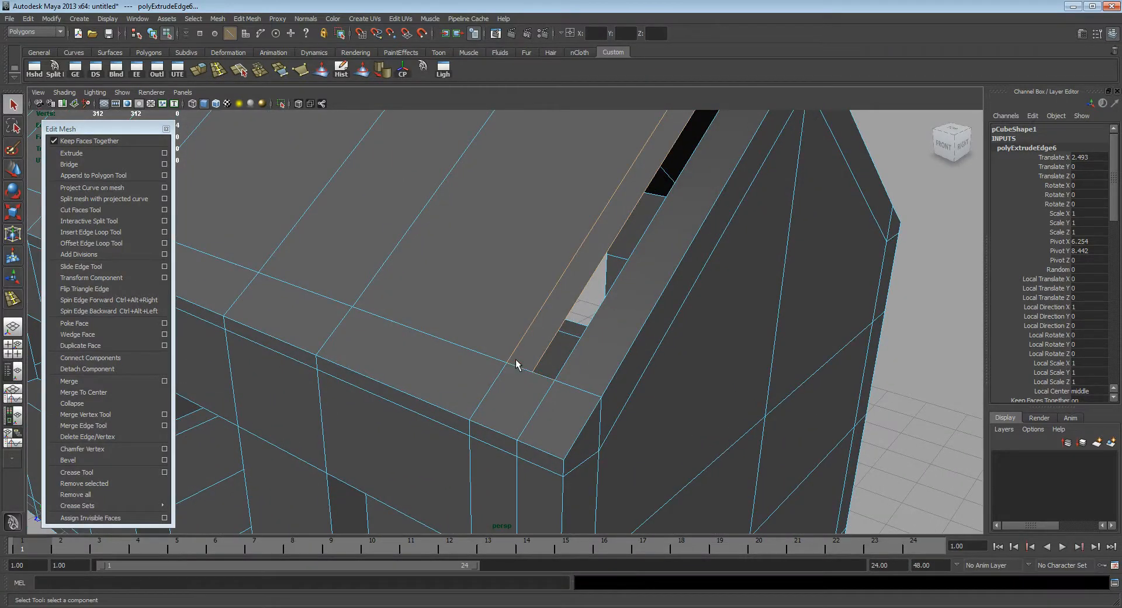
pyautogui.keyDown('alt'); pyautogui.moveTo(494, 369); pyautogui.dragTo(518, 368); pyautogui.keyUp('alt')
pyautogui.keyDown('alt'); pyautogui.moveTo(518, 368); pyautogui.dragTo(712, 393, button='right'); pyautogui.keyUp('alt')
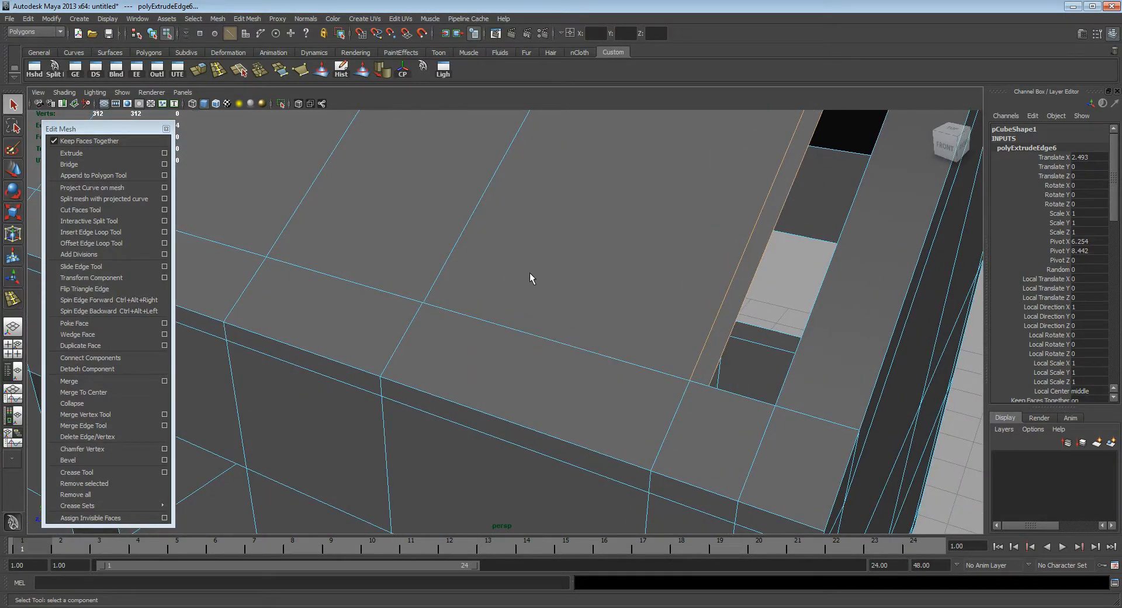
pyautogui.keyDown('alt'); pyautogui.moveTo(632, 329); pyautogui.dragTo(489, 273, button='right'); pyautogui.keyUp('alt')
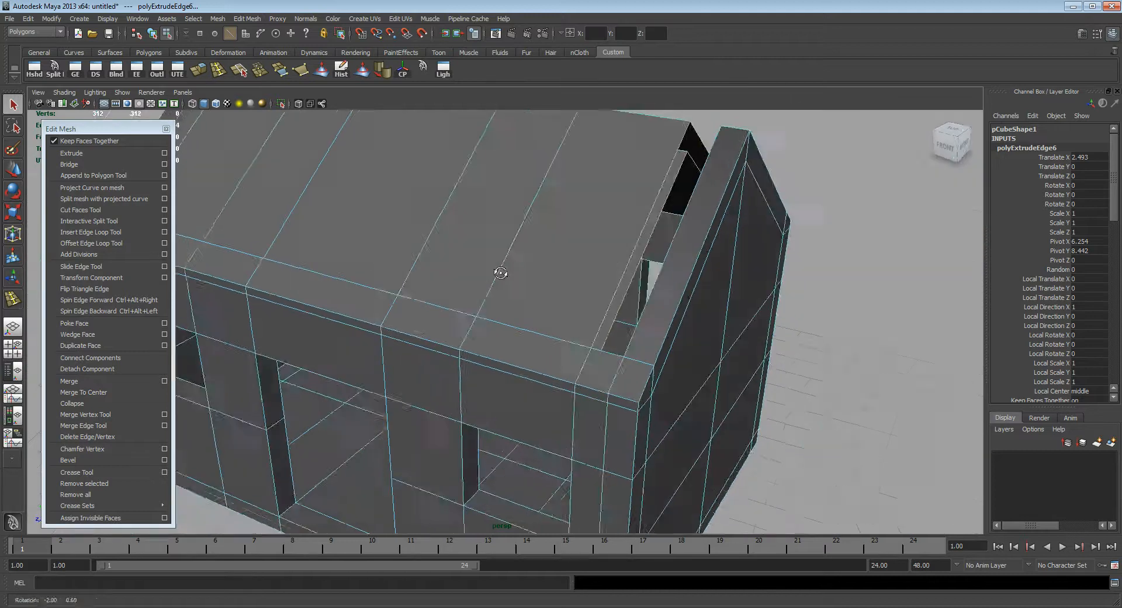
pyautogui.keyDown('alt'); pyautogui.moveTo(489, 273); pyautogui.dragTo(535, 267); pyautogui.keyUp('alt')
pyautogui.moveTo(669, 301)
pyautogui.keyDown('alt'); pyautogui.mouseDown()
pyautogui.moveTo(528, 288)
pyautogui.moveTo(694, 313)
pyautogui.moveTo(565, 315)
pyautogui.mouseUp(); pyautogui.keyUp('alt')
pyautogui.keyDown('alt'); pyautogui.moveTo(565, 316); pyautogui.dragTo(648, 328, button='right'); pyautogui.keyUp('alt')
# Step: Try moving the vertex where the roof edge meets the long wall's top, and undo the move
pyautogui.press('4')
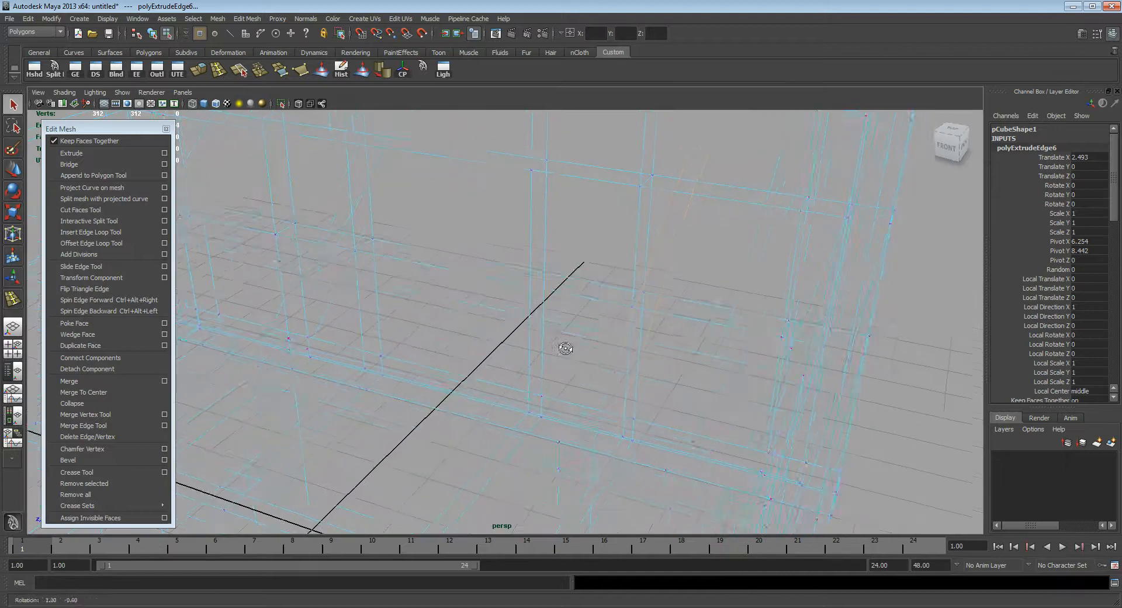
pyautogui.press('5')
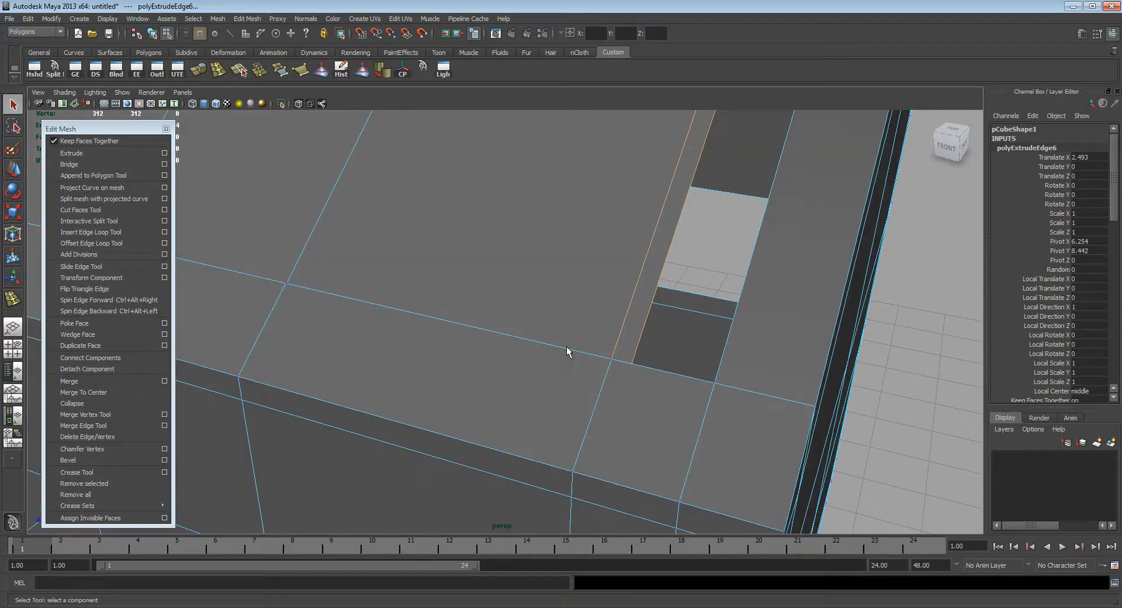
pyautogui.click(611, 360)
pyautogui.keyDown('alt'); pyautogui.moveTo(611, 363); pyautogui.dragTo(562, 411, button='middle'); pyautogui.keyUp('alt')
pyautogui.press('w')
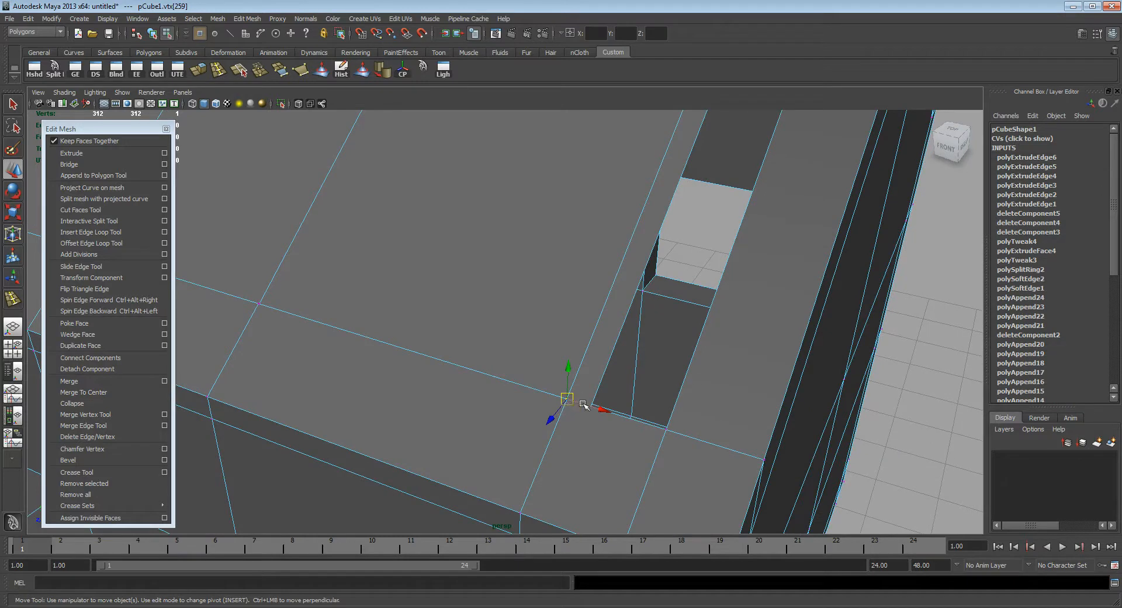
pyautogui.moveTo(569, 399); pyautogui.dragTo(509, 463)
pyautogui.keyDown('alt'); pyautogui.moveTo(543, 428); pyautogui.dragTo(522, 419); pyautogui.keyUp('alt')
pyautogui.hotkey('ctrl', 'z')
# Step: Select the overlapping vertices where the roof edge meets the long wall, merge them with a threshold of 0.01, and reselect the merged point
pyautogui.press('q')
pyautogui.keyDown('alt'); pyautogui.moveTo(421, 350); pyautogui.dragTo(424, 349); pyautogui.keyUp('alt')
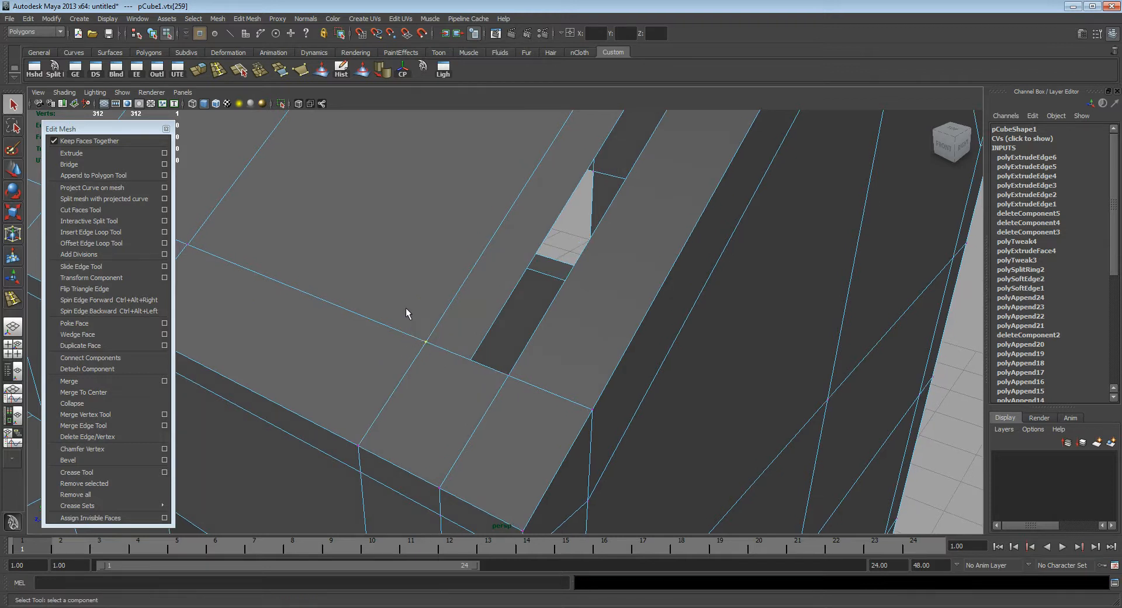
pyautogui.moveTo(370, 220); pyautogui.dragTo(440, 363)
pyautogui.moveTo(389, 311); pyautogui.dragTo(430, 361)
pyautogui.click(165, 382)
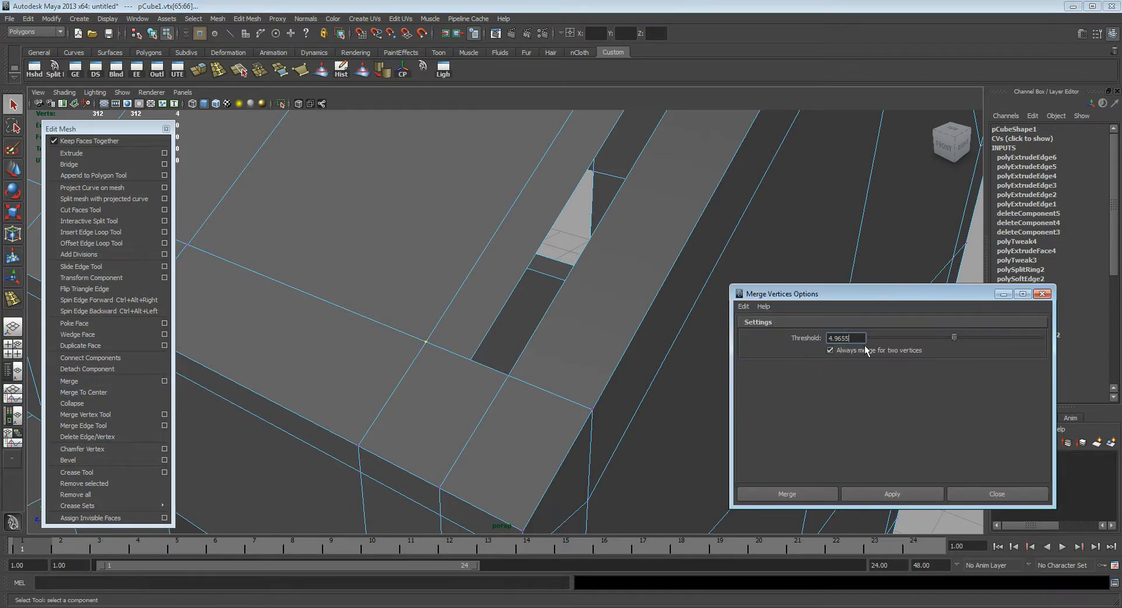
pyautogui.moveTo(857, 338); pyautogui.dragTo(781, 334)
pyautogui.write('0.01')
pyautogui.press('Return')
pyautogui.click(910, 495)
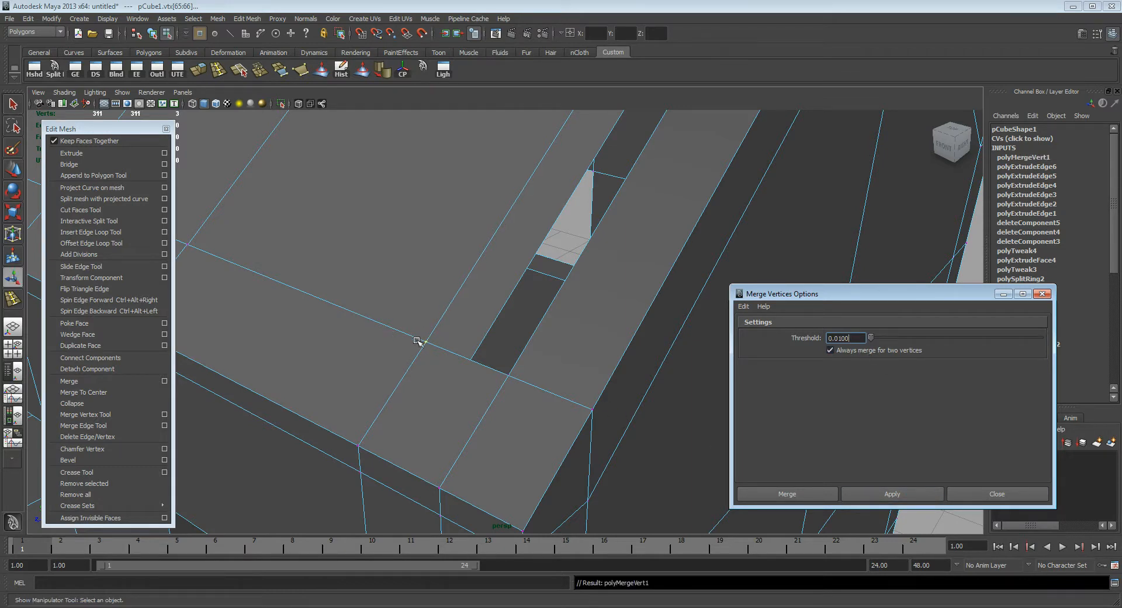
pyautogui.click(571, 241)
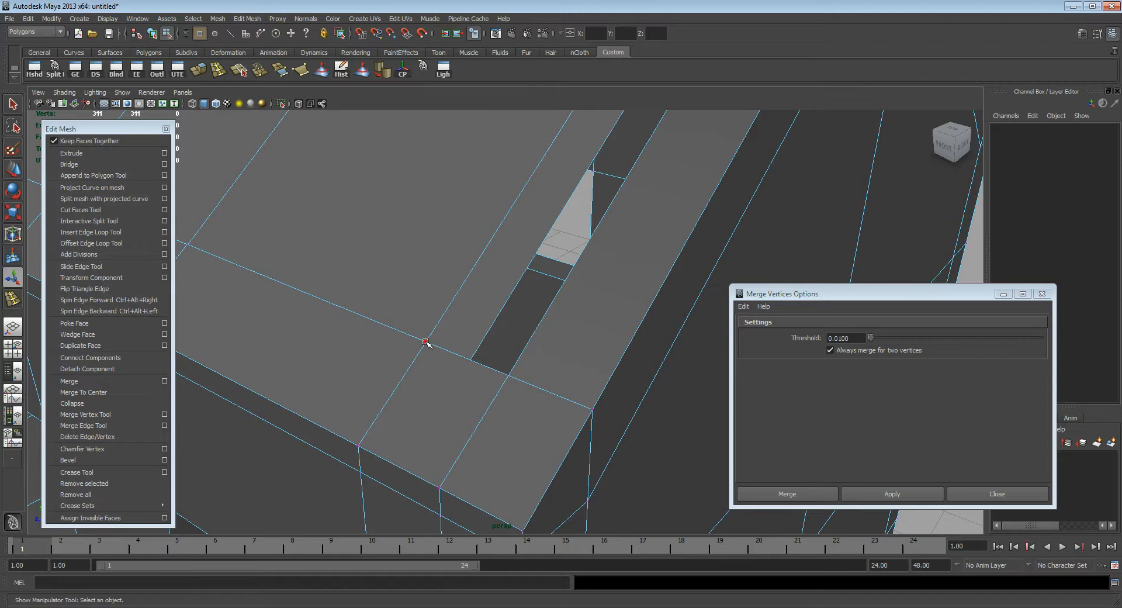
pyautogui.click(425, 342)
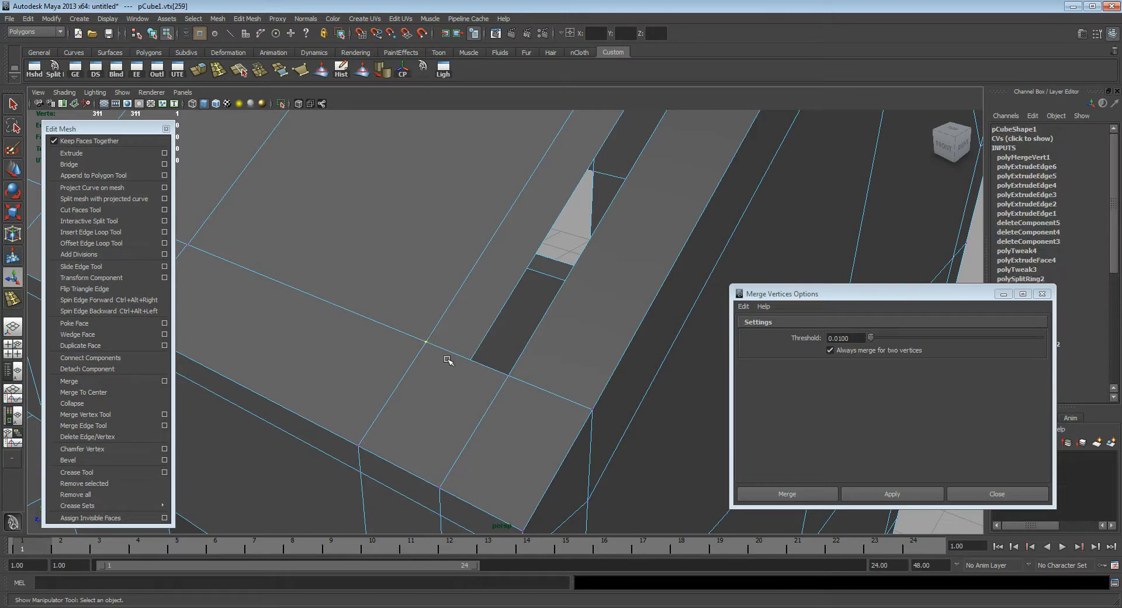
# Step: Try moving the merged vertex and another roof-edge vertex above the long wall, and undo both moves
pyautogui.press('w')
pyautogui.moveTo(427, 342); pyautogui.dragTo(501, 373)
pyautogui.hotkey('ctrl', 'z')
pyautogui.click(485, 457)
pyautogui.moveTo(487, 457); pyautogui.dragTo(492, 393)
pyautogui.hotkey('ctrl', 'z')
# Step: Select all the roof vertices from the top of the front wall up to the ridge
pyautogui.keyDown('alt'); pyautogui.moveTo(594, 414); pyautogui.dragTo(521, 365, button='right'); pyautogui.keyUp('alt')
pyautogui.keyDown('alt'); pyautogui.moveTo(522, 365); pyautogui.dragTo(550, 335); pyautogui.keyUp('alt')
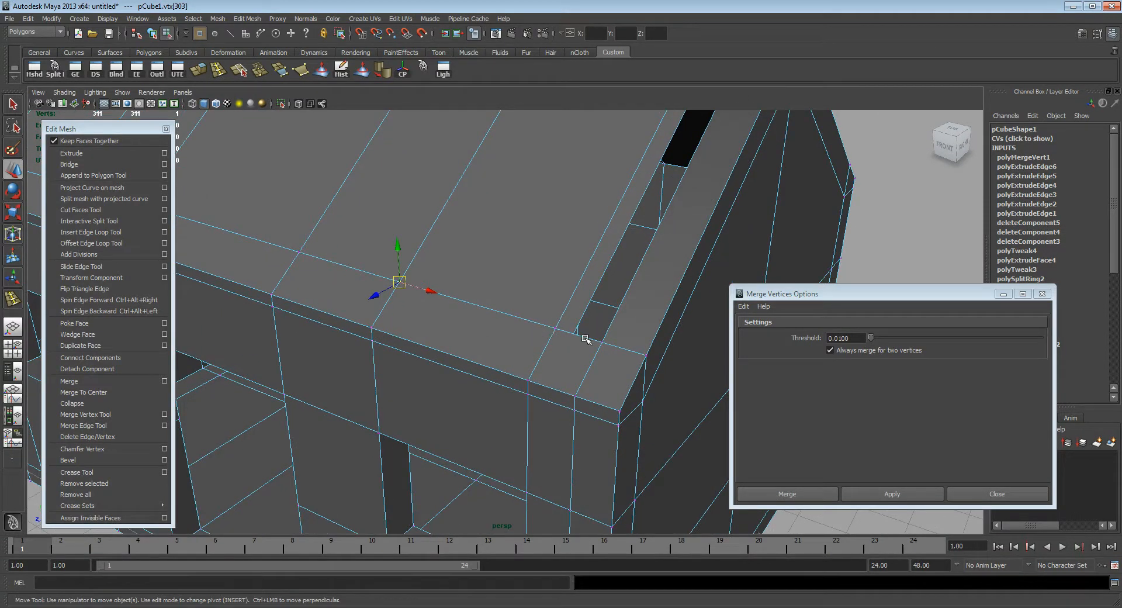
pyautogui.keyDown('alt'); pyautogui.moveTo(585, 339); pyautogui.dragTo(380, 248, button='right'); pyautogui.keyUp('alt')
pyautogui.keyDown('alt'); pyautogui.moveTo(381, 248); pyautogui.dragTo(424, 234); pyautogui.keyUp('alt')
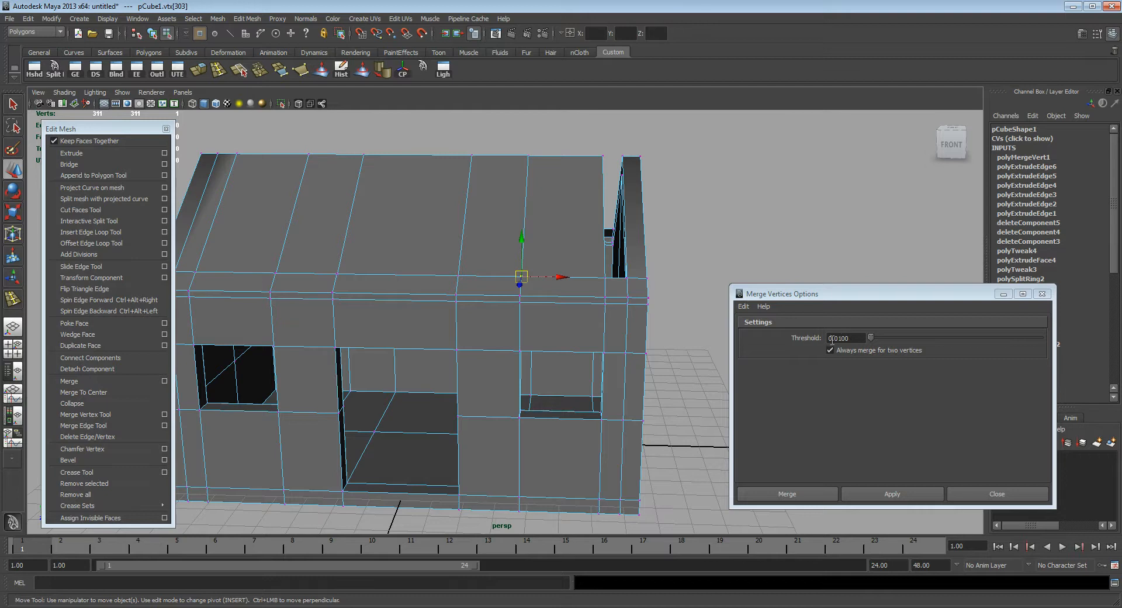
pyautogui.keyDown('alt'); pyautogui.moveTo(601, 292); pyautogui.dragTo(462, 249, button='right'); pyautogui.keyUp('alt')
pyautogui.keyDown('alt'); pyautogui.moveTo(456, 259); pyautogui.dragTo(373, 228); pyautogui.keyUp('alt')
pyautogui.moveTo(234, 153); pyautogui.dragTo(706, 281)
pyautogui.keyDown('alt'); pyautogui.moveTo(590, 316); pyautogui.dragTo(494, 343); pyautogui.keyUp('alt')
pyautogui.keyDown('alt'); pyautogui.moveTo(497, 344); pyautogui.dragTo(609, 331, button='right'); pyautogui.keyUp('alt')
pyautogui.keyDown('alt'); pyautogui.moveTo(609, 331); pyautogui.dragTo(606, 355, button='middle'); pyautogui.keyUp('alt')
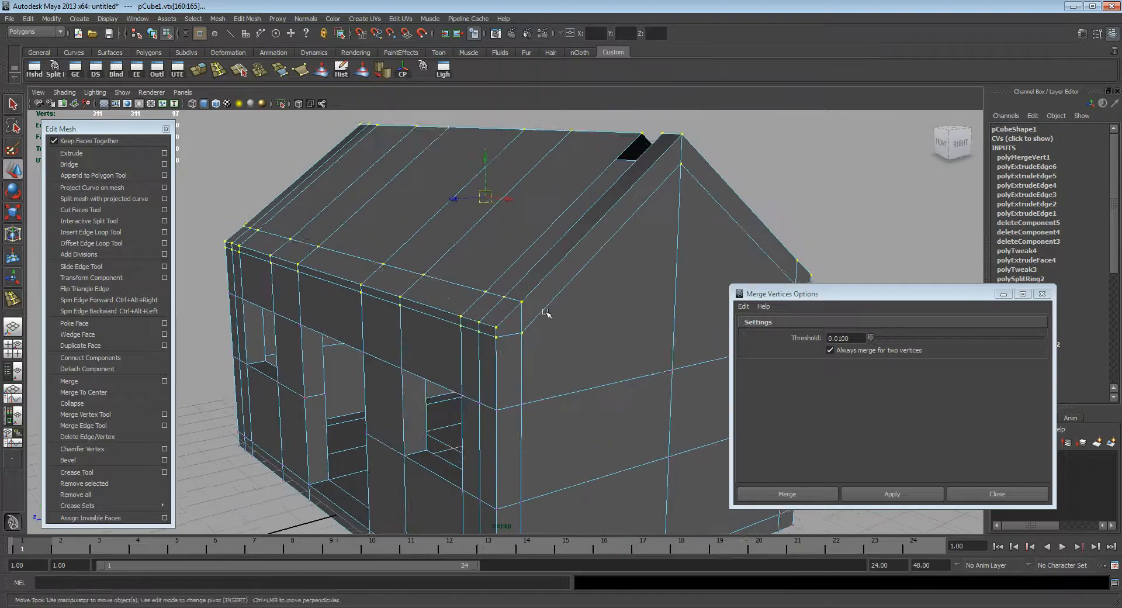
pyautogui.keyDown('alt'); pyautogui.moveTo(606, 356); pyautogui.dragTo(642, 321, button='right'); pyautogui.keyUp('alt')
# Step: Try merging the selected roof vertices with a threshold of 10, and undo the merge
pyautogui.click(953, 338)
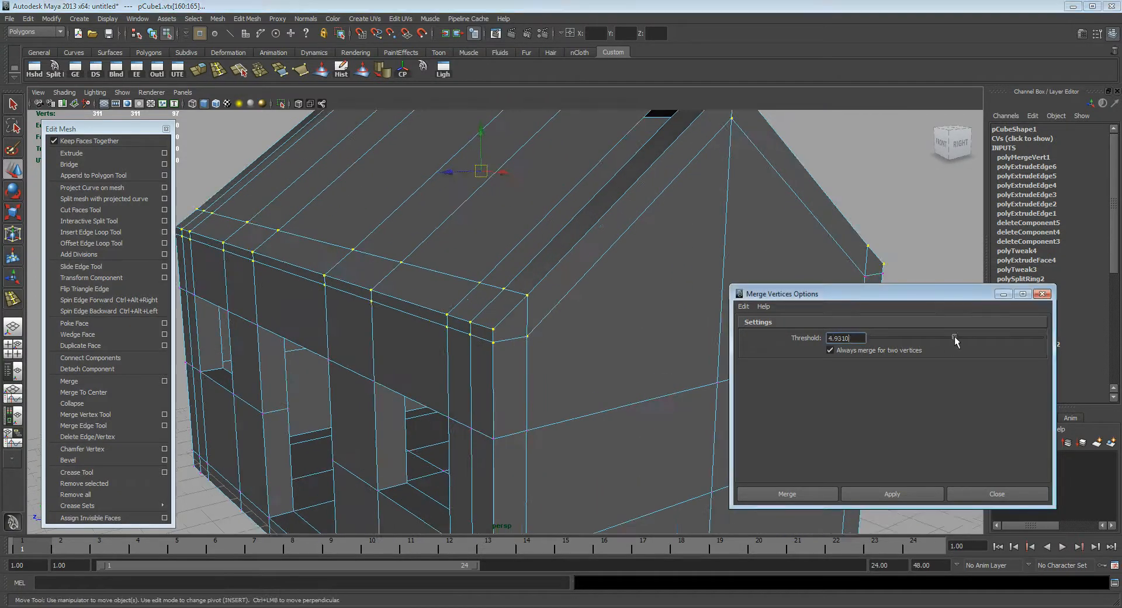
pyautogui.click(875, 499)
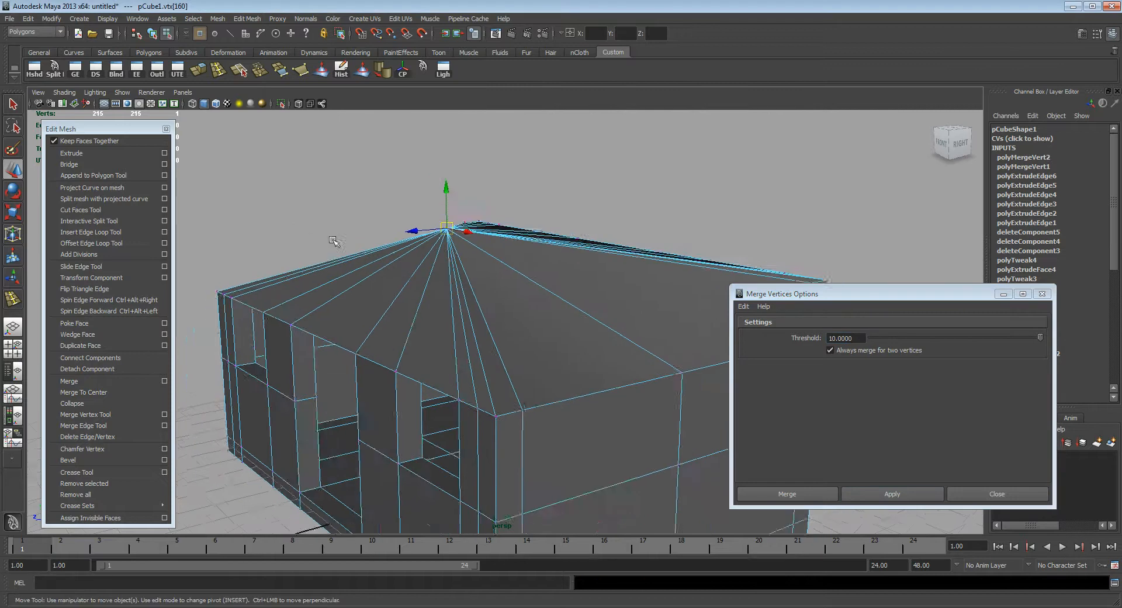
pyautogui.keyDown('alt'); pyautogui.moveTo(351, 237); pyautogui.dragTo(361, 262); pyautogui.keyUp('alt')
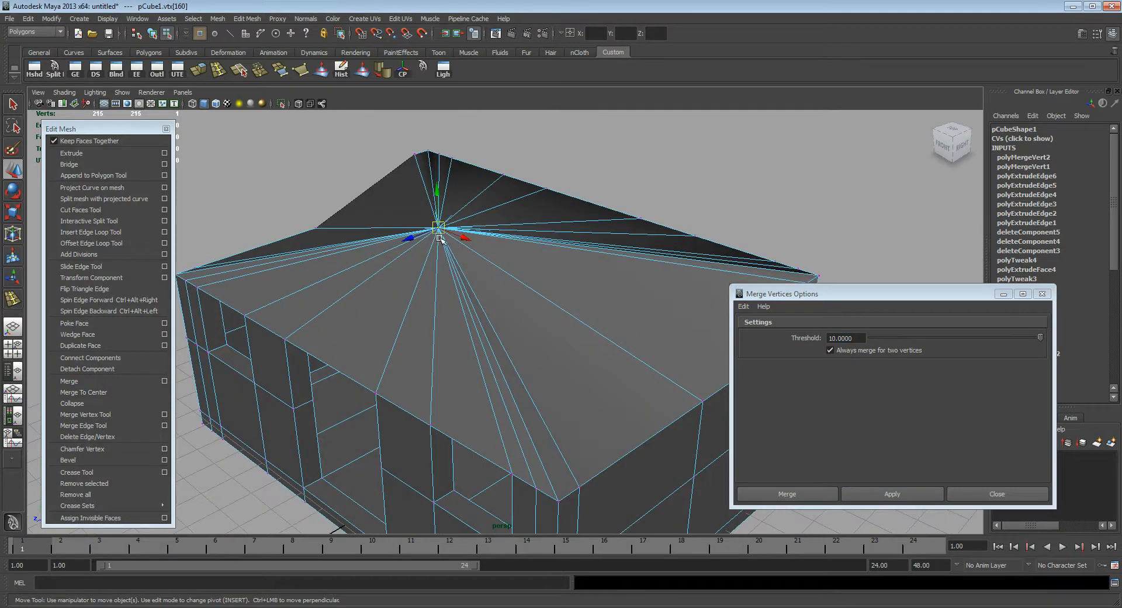
pyautogui.hotkey('ctrl', 'z')
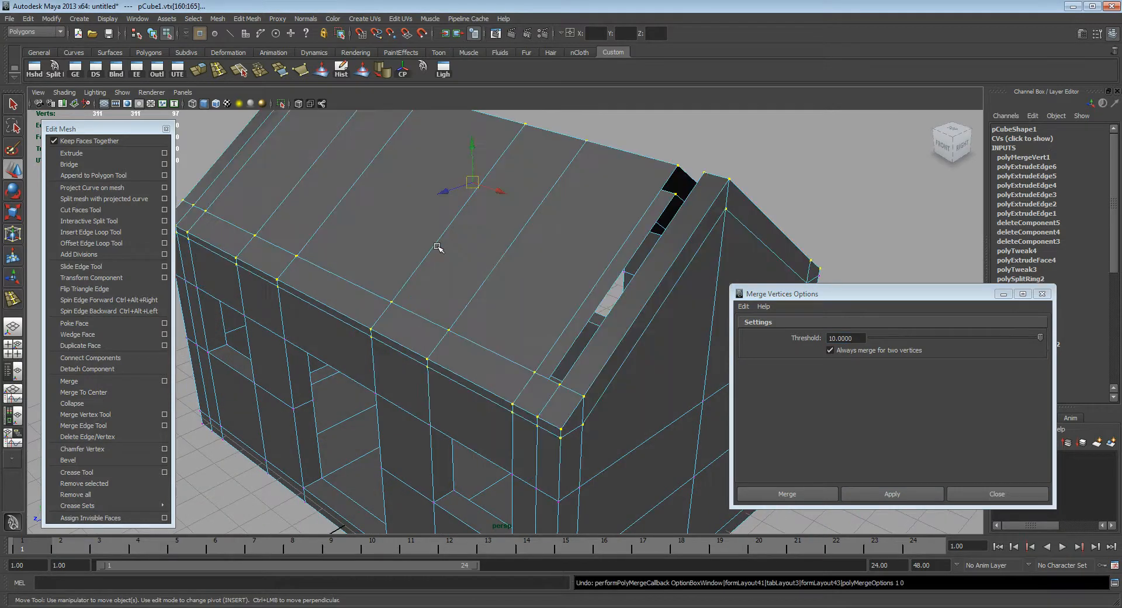
# Step: Reset the merge settings to a threshold of 0.01 and merge the selected roof vertices
pyautogui.click(751, 310)
pyautogui.click(758, 336)
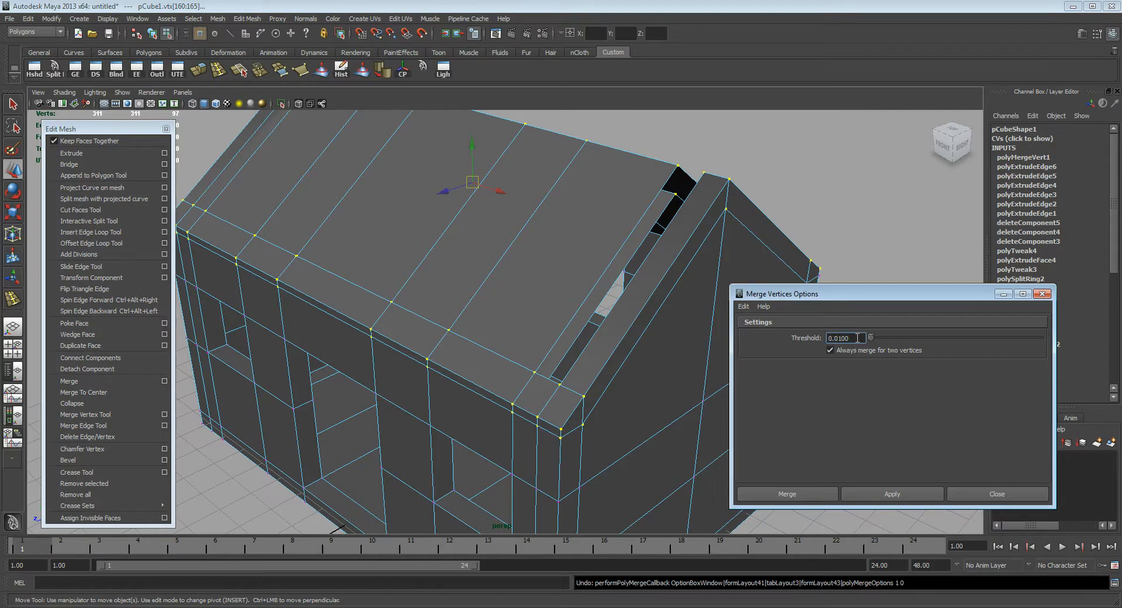
pyautogui.click(898, 494)
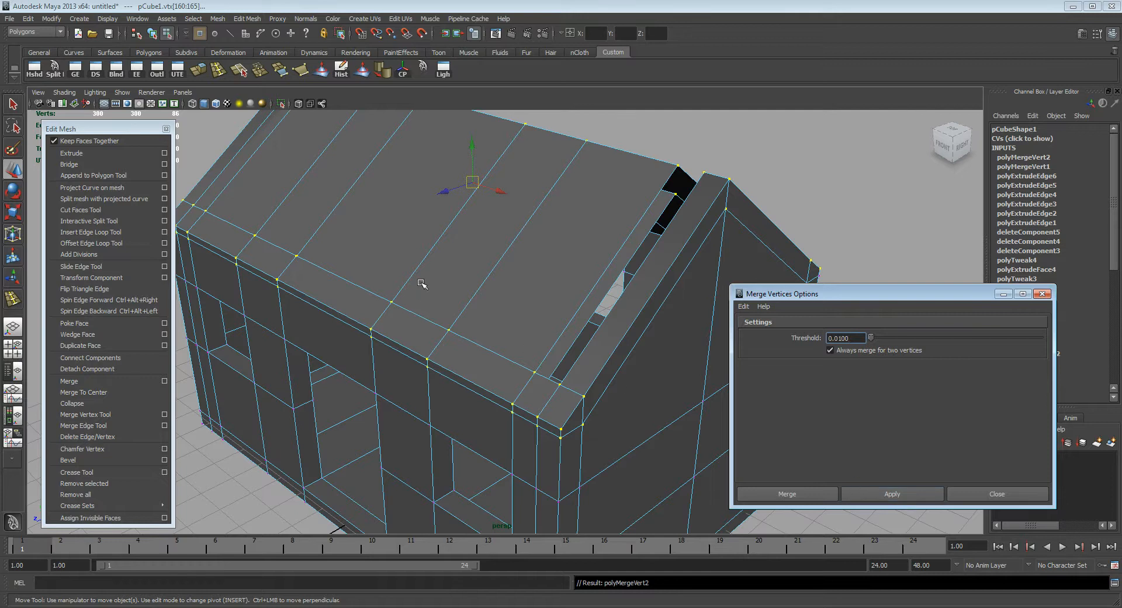
# Step: Try moving a merged vertex on the lower edge of the front roof slope, and undo the move
pyautogui.keyDown('alt'); pyautogui.moveTo(350, 292); pyautogui.dragTo(373, 273, button='middle'); pyautogui.keyUp('alt')
pyautogui.keyDown('alt'); pyautogui.moveTo(373, 274); pyautogui.dragTo(555, 312, button='right'); pyautogui.keyUp('alt')
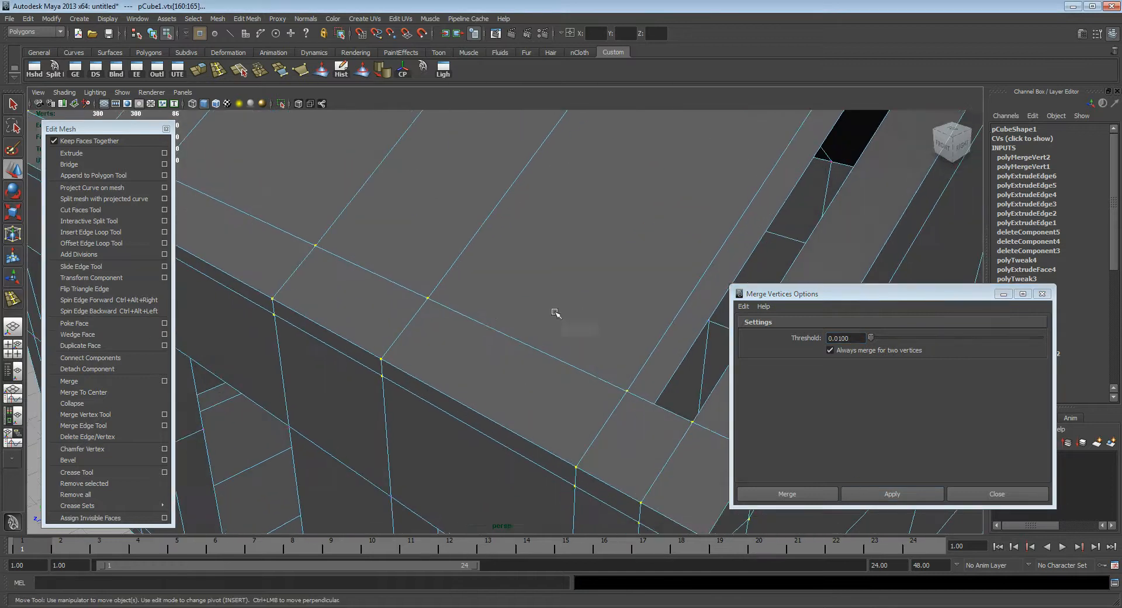
pyautogui.click(428, 297)
pyautogui.keyDown('alt'); pyautogui.moveTo(398, 283); pyautogui.dragTo(503, 312, button='middle'); pyautogui.keyUp('alt')
pyautogui.keyDown('alt'); pyautogui.moveTo(503, 311); pyautogui.dragTo(290, 232, button='right'); pyautogui.keyUp('alt')
pyautogui.click(202, 152)
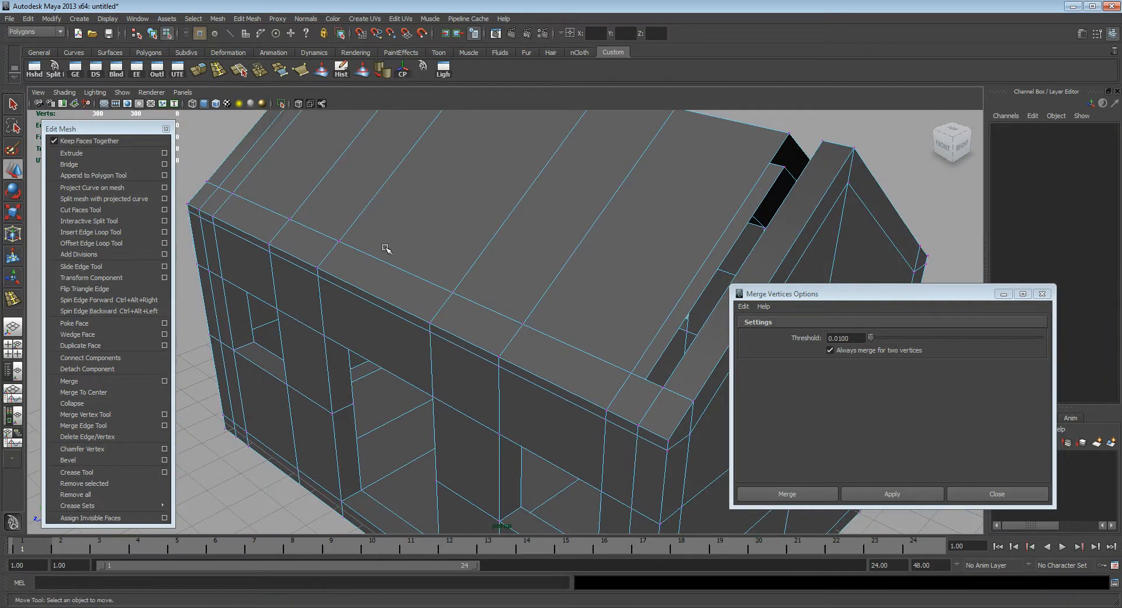
pyautogui.click(522, 323)
pyautogui.moveTo(522, 332); pyautogui.dragTo(537, 301)
pyautogui.moveTo(533, 304); pyautogui.dragTo(523, 308)
pyautogui.hotkey('ctrl', 'z')
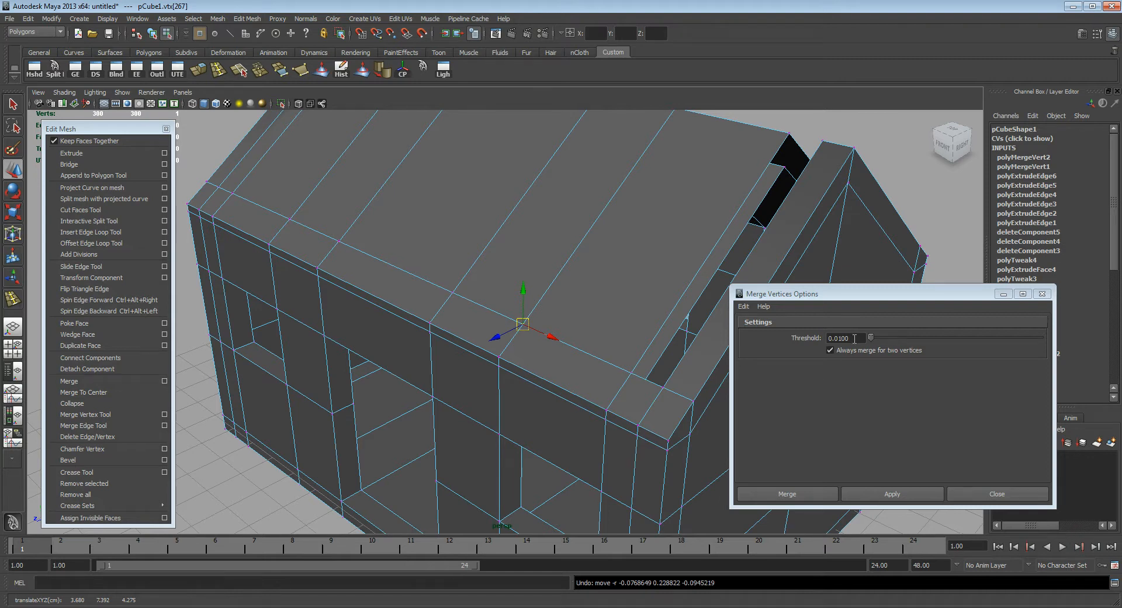
# Step: Leave vertex editing and select the whole house mesh in object mode
pyautogui.keyDown('alt'); pyautogui.moveTo(613, 298); pyautogui.dragTo(528, 240); pyautogui.keyUp('alt')
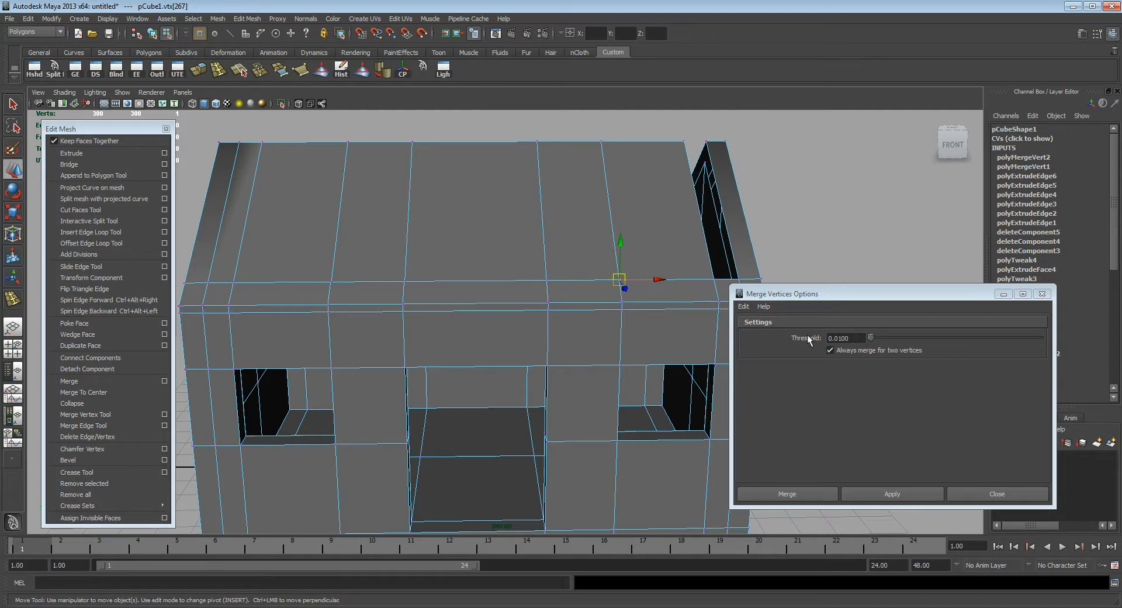
pyautogui.keyDown('alt'); pyautogui.moveTo(632, 201); pyautogui.dragTo(572, 228, button='middle'); pyautogui.keyUp('alt')
pyautogui.keyDown('alt'); pyautogui.moveTo(617, 246); pyautogui.dragTo(591, 260); pyautogui.keyUp('alt')
pyautogui.keyDown('alt'); pyautogui.moveTo(591, 260); pyautogui.dragTo(488, 248, button='right'); pyautogui.keyUp('alt')
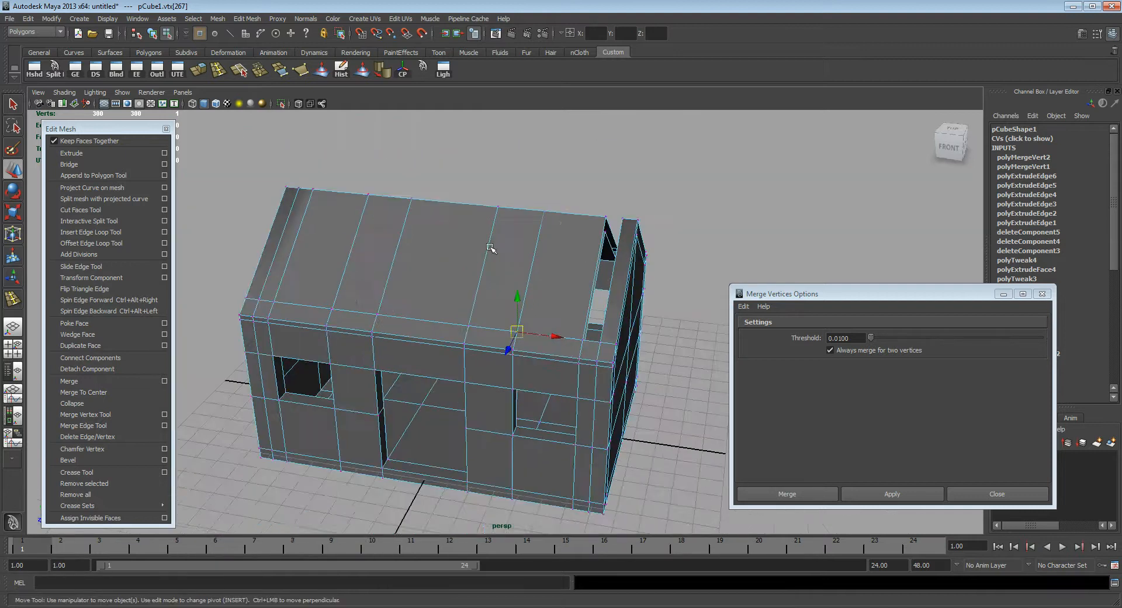
pyautogui.keyDown('alt'); pyautogui.moveTo(560, 269); pyautogui.dragTo(478, 260, button='middle'); pyautogui.keyUp('alt')
pyautogui.keyDown('alt'); pyautogui.moveTo(381, 271); pyautogui.dragTo(565, 315, button='right'); pyautogui.keyUp('alt')
pyautogui.keyDown('alt'); pyautogui.moveTo(566, 314); pyautogui.dragTo(467, 269); pyautogui.keyUp('alt')
pyautogui.press('q')
pyautogui.press('F8')
pyautogui.click(447, 276)
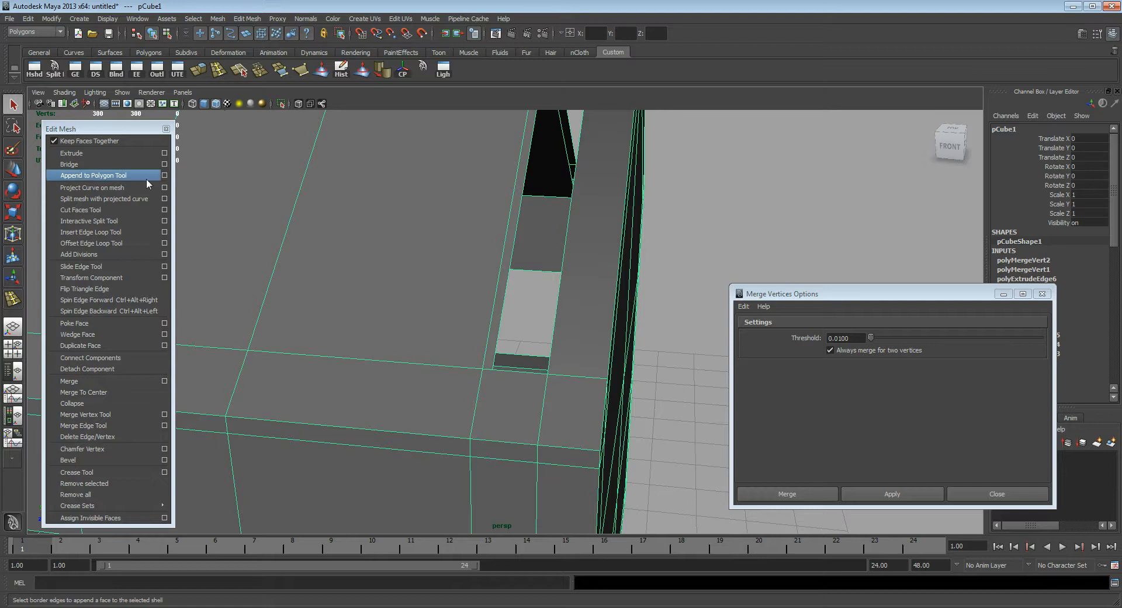
# Step: Close the inner gap between the front roof slope and the gable with the Append to Polygon Tool
pyautogui.click(88, 180)
pyautogui.keyDown('alt'); pyautogui.moveTo(519, 299); pyautogui.dragTo(483, 300); pyautogui.keyUp('alt')
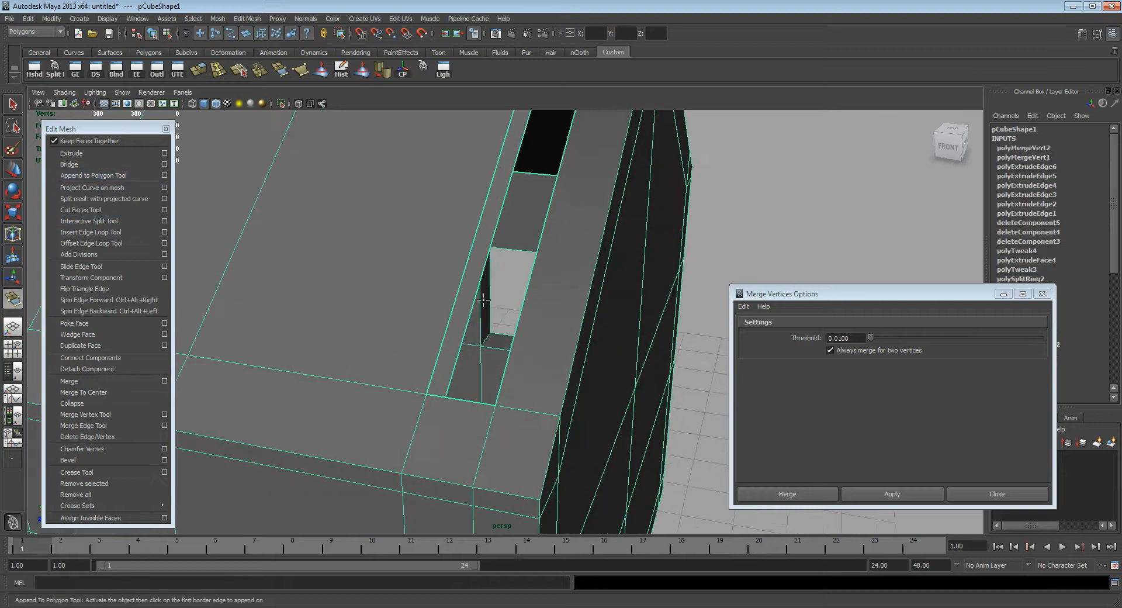
pyautogui.click(484, 265)
pyautogui.keyDown('alt'); pyautogui.moveTo(484, 265); pyautogui.dragTo(620, 268); pyautogui.keyUp('alt')
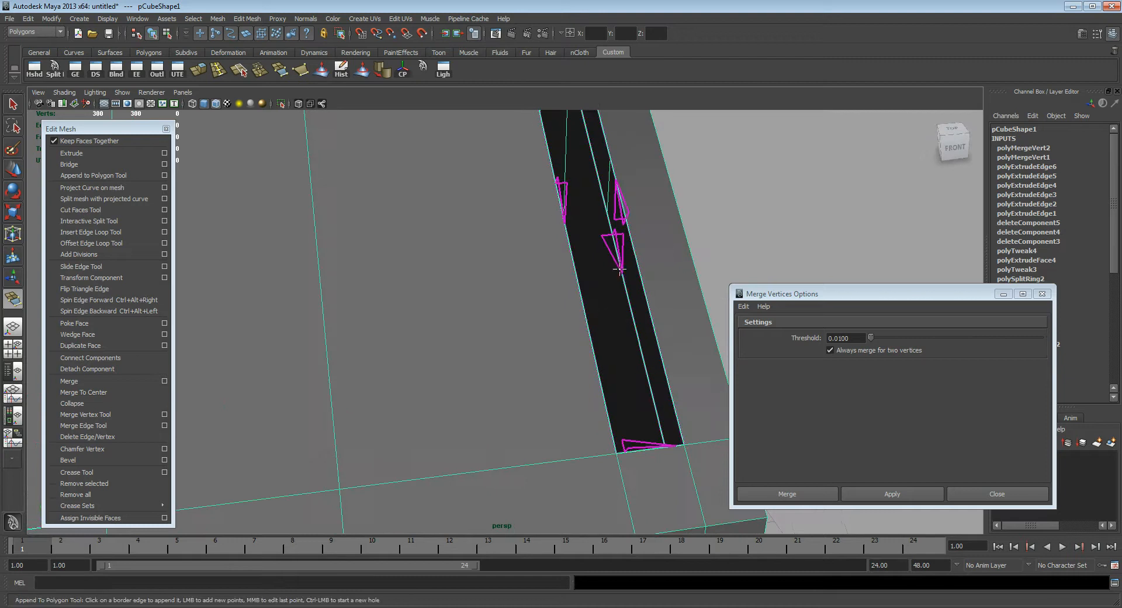
pyautogui.click(620, 269)
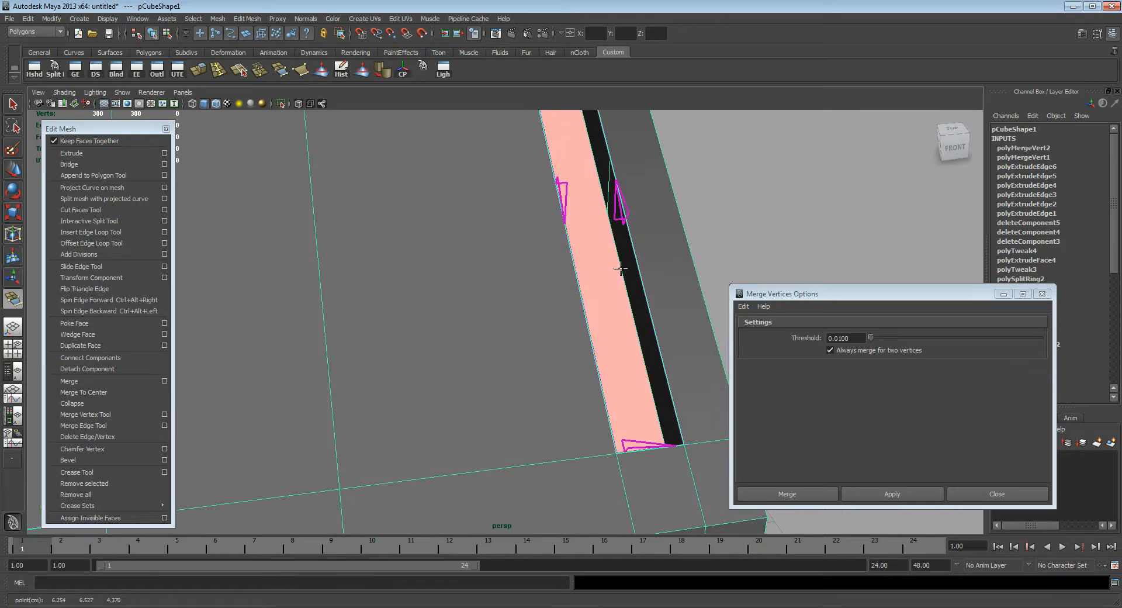
pyautogui.press('Return')
# Step: Append a polygon across the inner gap between the rear roof slope and the gable
pyautogui.keyDown('alt'); pyautogui.moveTo(621, 275); pyautogui.dragTo(610, 312); pyautogui.keyUp('alt')
pyautogui.press('y')
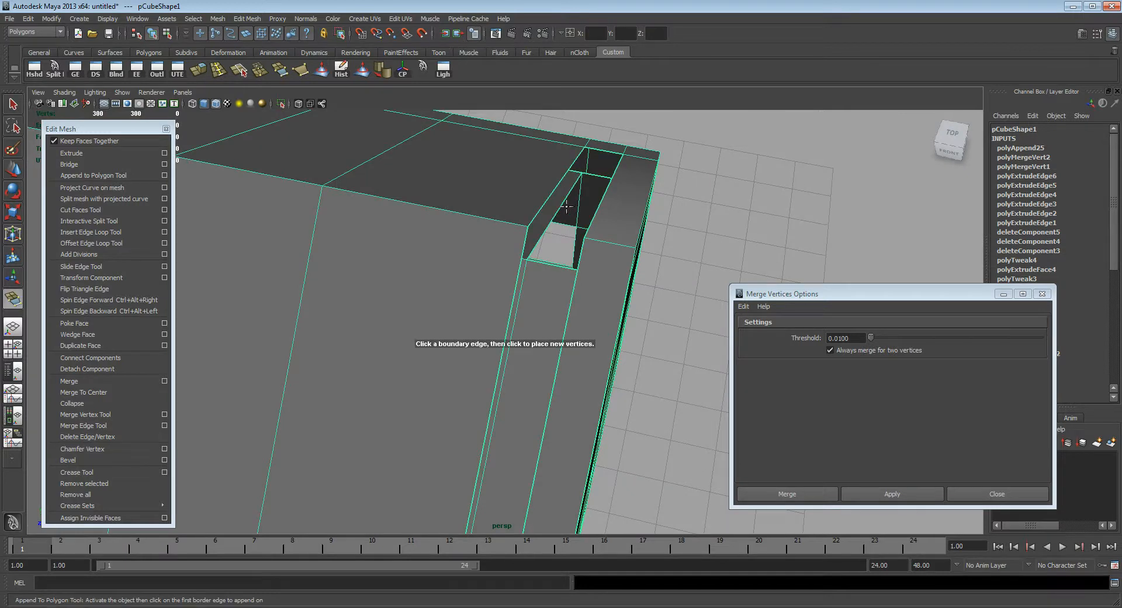
pyautogui.click(563, 207)
pyautogui.keyDown('alt'); pyautogui.moveTo(563, 207); pyautogui.dragTo(556, 276); pyautogui.keyUp('alt')
pyautogui.click(540, 201)
pyautogui.press('Return')
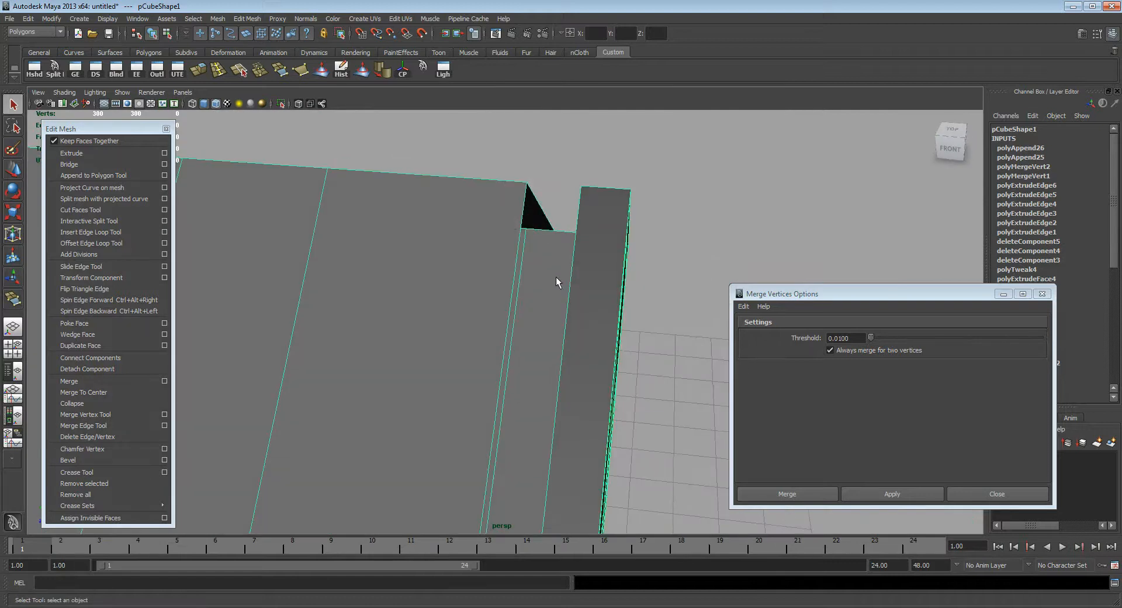
# Step: Append a polygon across the outer gap between the front roof slope and the gable
pyautogui.press('y')
pyautogui.click(508, 311)
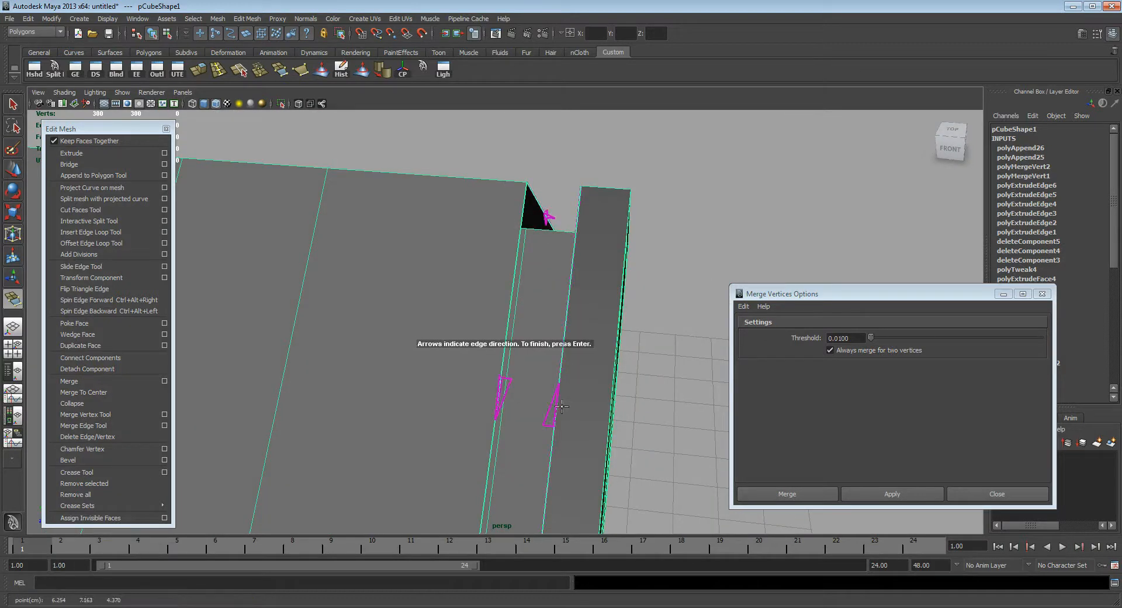
pyautogui.click(556, 406)
pyautogui.press('Return')
# Step: Append a polygon across the outer gap between the rear roof slope and the gable
pyautogui.keyDown('alt'); pyautogui.moveTo(608, 296); pyautogui.dragTo(435, 318); pyautogui.keyUp('alt')
pyautogui.keyDown('alt'); pyautogui.moveTo(551, 366); pyautogui.dragTo(504, 331); pyautogui.keyUp('alt')
pyautogui.press('y')
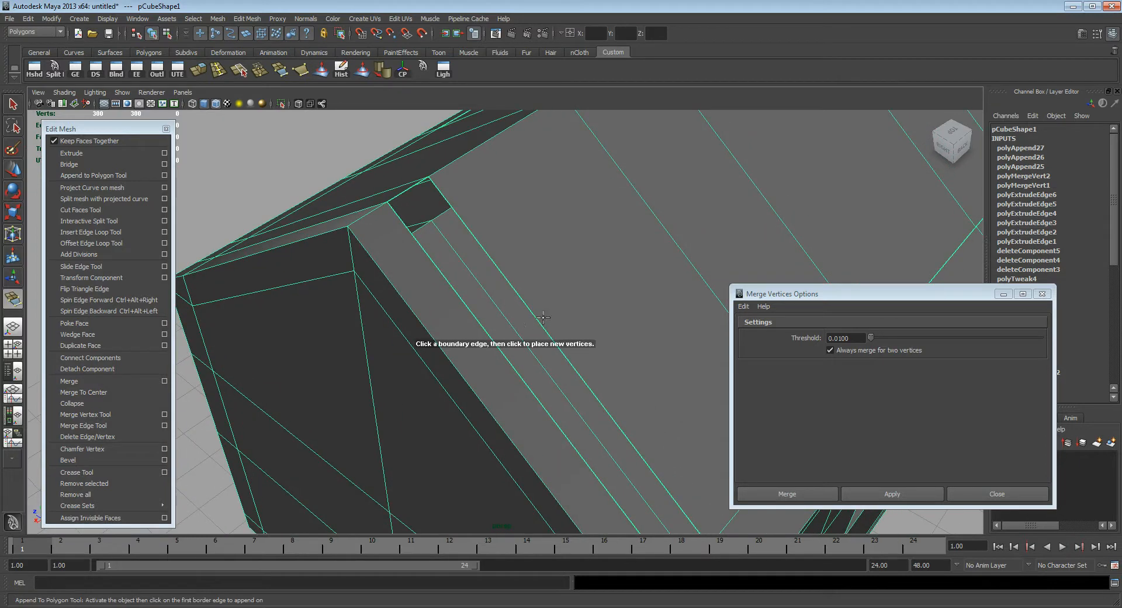
pyautogui.click(534, 314)
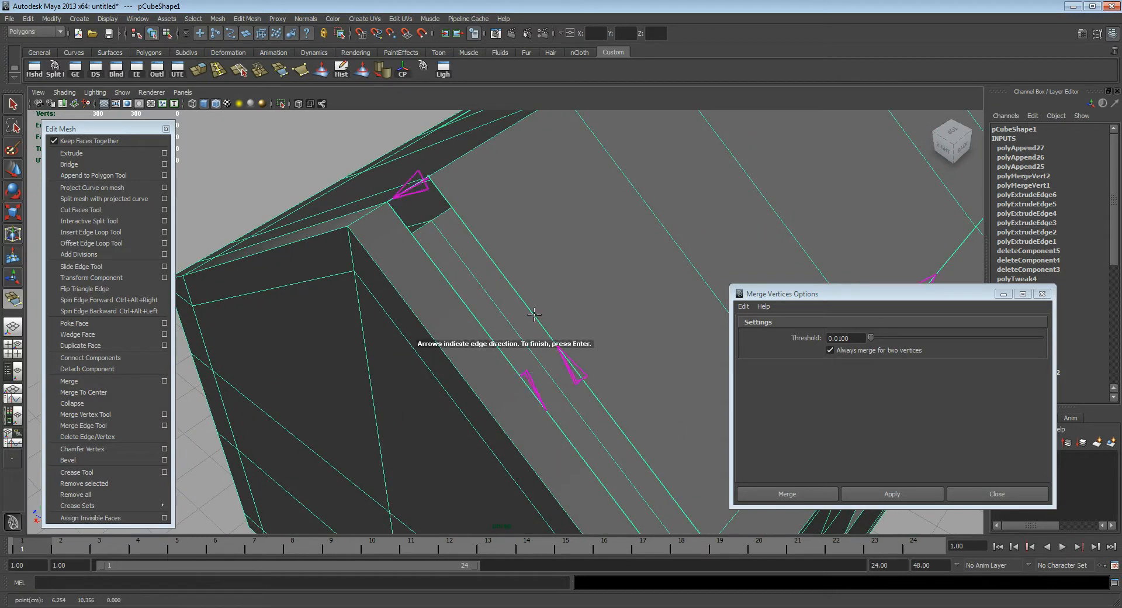
pyautogui.click(528, 386)
pyautogui.press('Return')
pyautogui.keyDown('alt'); pyautogui.moveTo(529, 389); pyautogui.dragTo(679, 264); pyautogui.keyUp('alt')
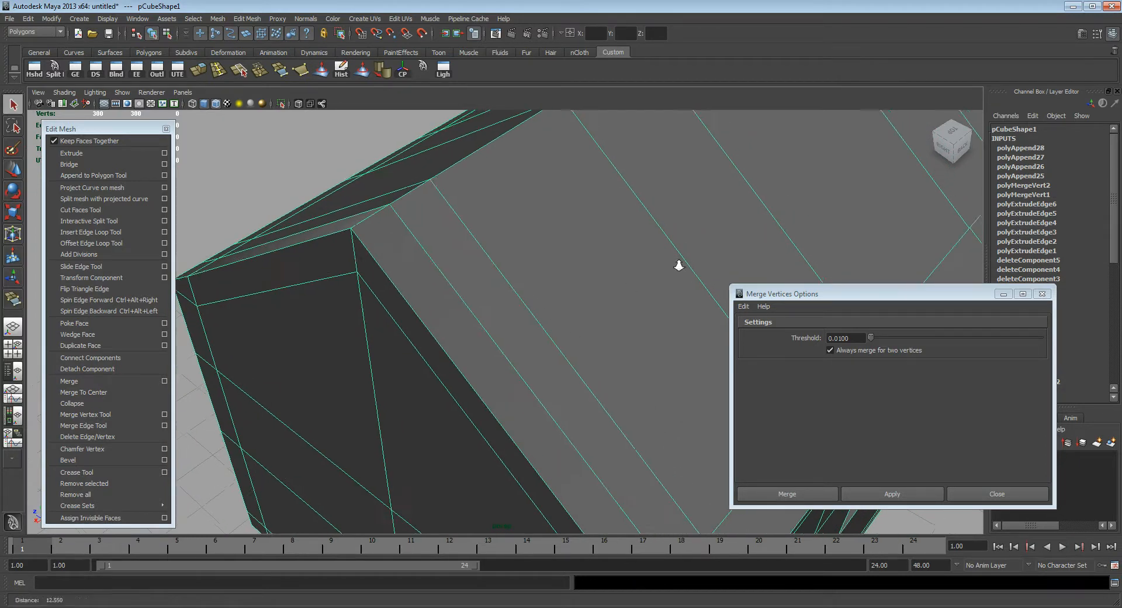
# Step: Close the merge options, select the house and harden all its edges
pyautogui.keyDown('alt'); pyautogui.moveTo(679, 265); pyautogui.dragTo(506, 278, button='right'); pyautogui.keyUp('alt')
pyautogui.keyDown('alt'); pyautogui.moveTo(506, 278); pyautogui.dragTo(447, 347); pyautogui.keyUp('alt')
pyautogui.keyDown('alt'); pyautogui.moveTo(448, 348); pyautogui.dragTo(686, 207, button='middle'); pyautogui.keyUp('alt')
pyautogui.keyDown('alt'); pyautogui.moveTo(527, 163); pyautogui.dragTo(637, 184); pyautogui.keyUp('alt')
pyautogui.keyDown('alt'); pyautogui.moveTo(410, 180); pyautogui.dragTo(402, 234, button='middle'); pyautogui.keyUp('alt')
pyautogui.keyDown('alt'); pyautogui.moveTo(475, 227); pyautogui.dragTo(475, 254, button='middle'); pyautogui.keyUp('alt')
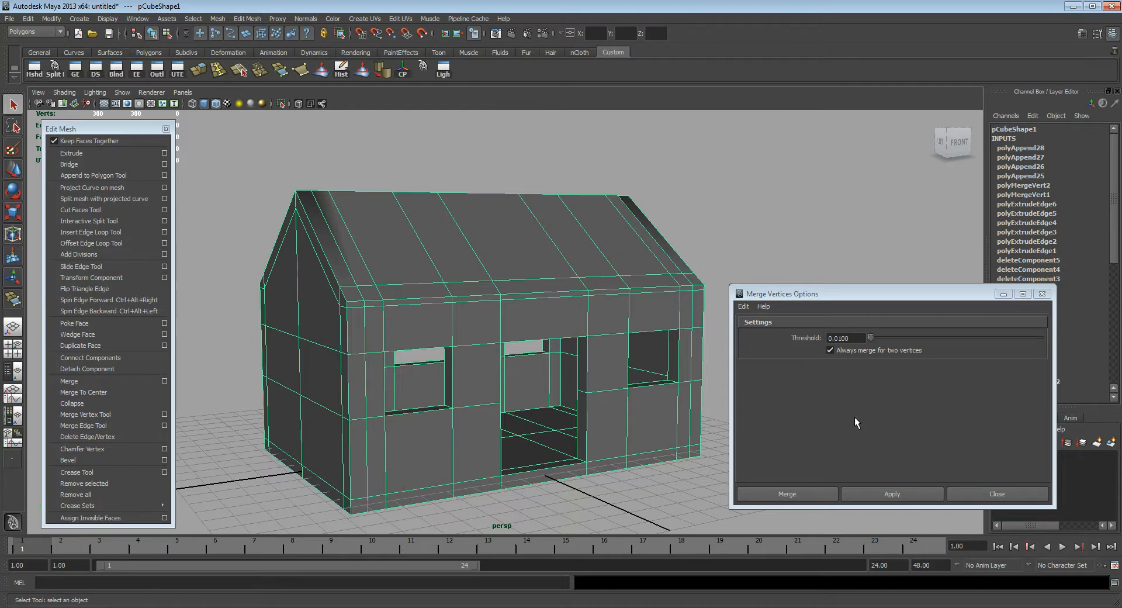
pyautogui.click(997, 494)
pyautogui.click(559, 255)
pyautogui.scroll(2, 557, 266)
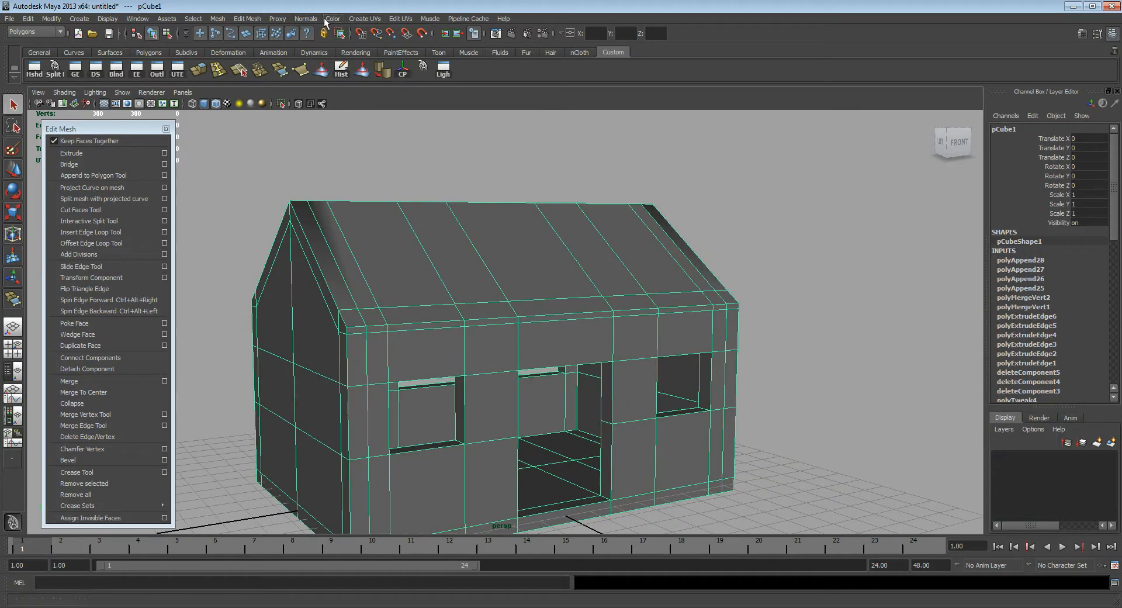
pyautogui.click(306, 19)
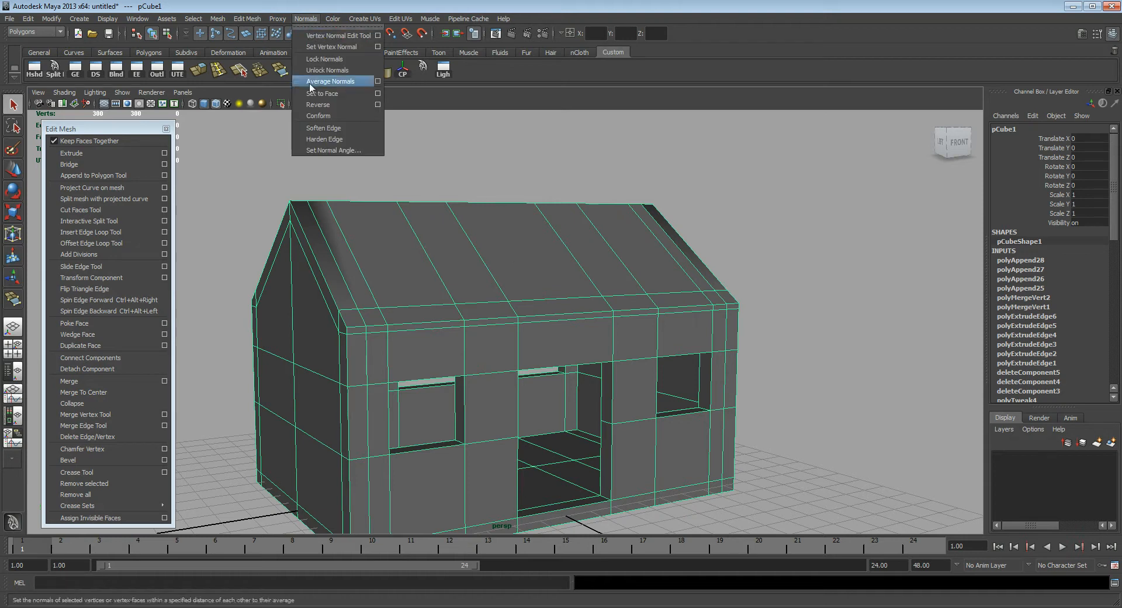
pyautogui.click(325, 139)
# Step: Reselect the house mesh and bring up the choices for deleting all items by type
pyautogui.click(792, 293)
pyautogui.keyDown('alt'); pyautogui.moveTo(792, 292); pyautogui.dragTo(591, 281); pyautogui.keyUp('alt')
pyautogui.click(595, 268)
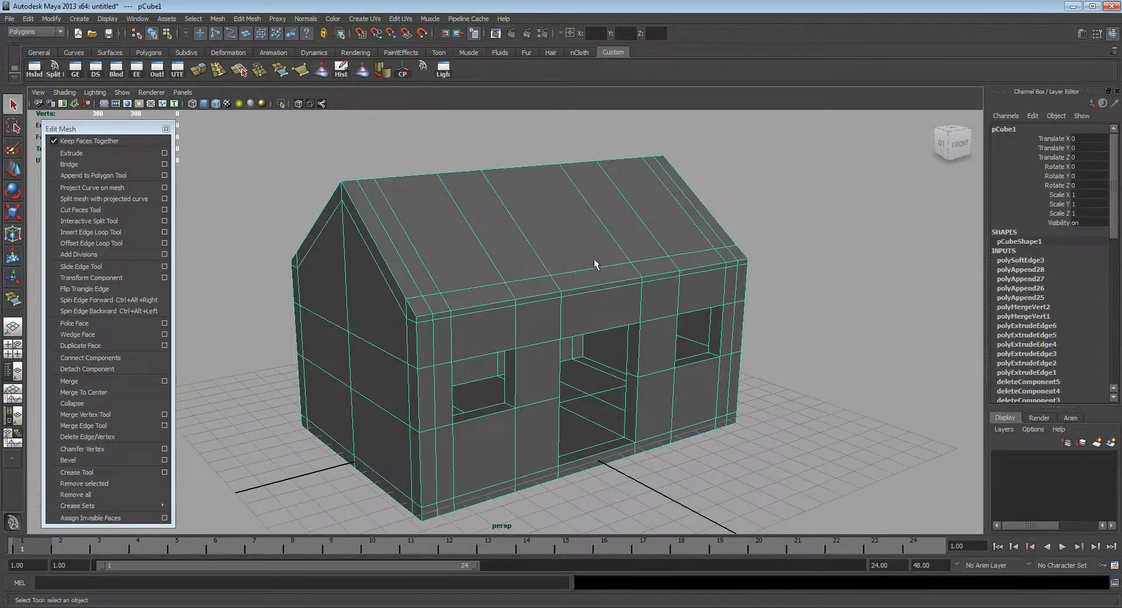
pyautogui.click(28, 18)
pyautogui.moveTo(67, 151)
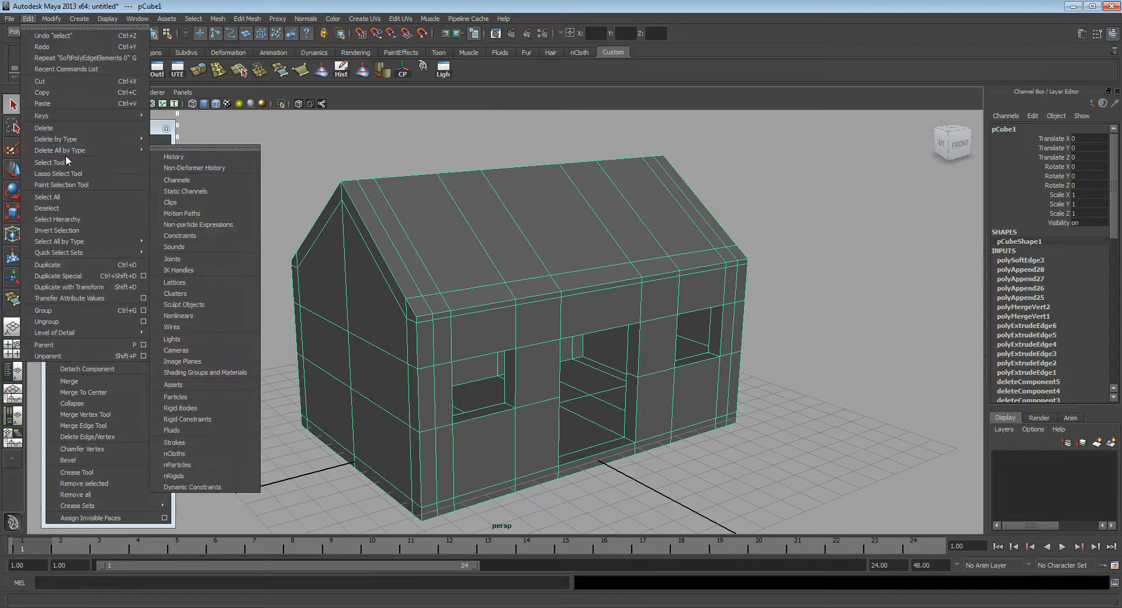
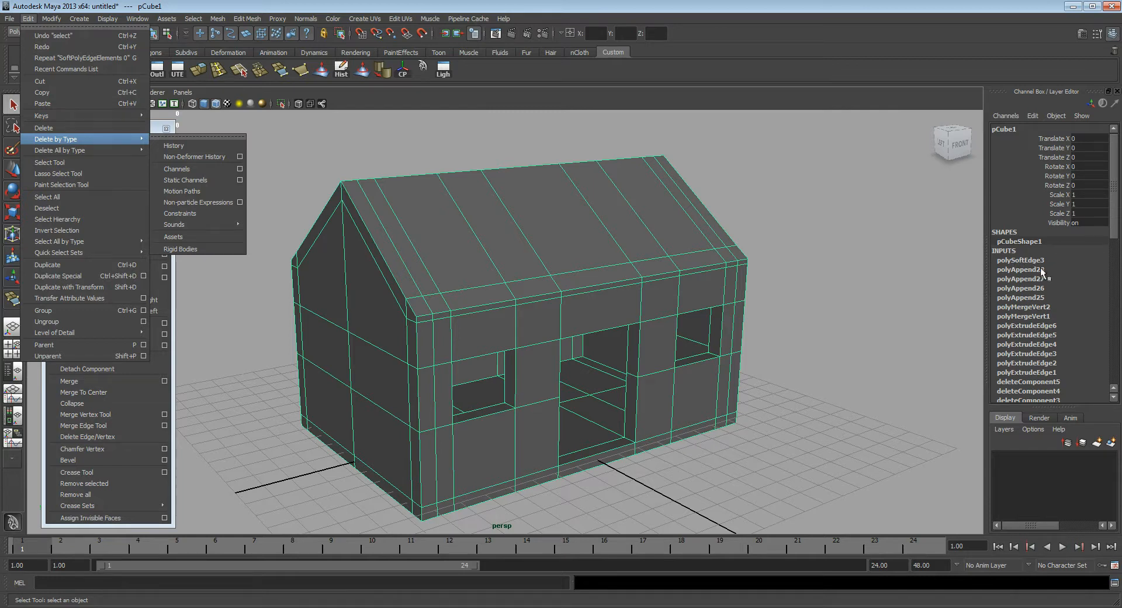
# Step: Review the house's construction history and delete all history in the scene
pyautogui.moveTo(1114, 240); pyautogui.dragTo(1117, 386)
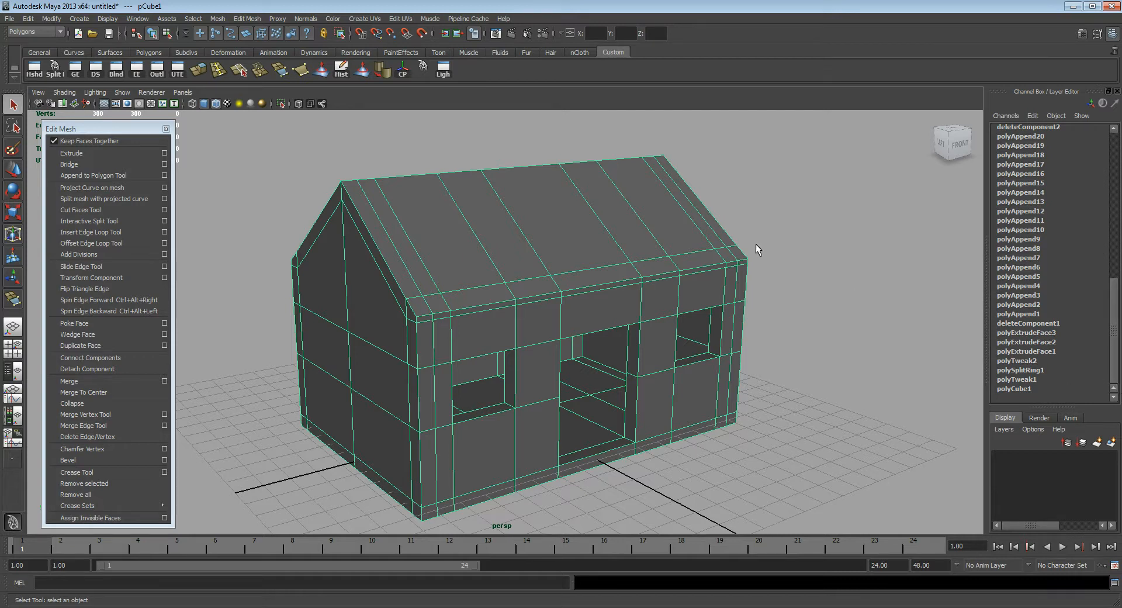
pyautogui.click(28, 19)
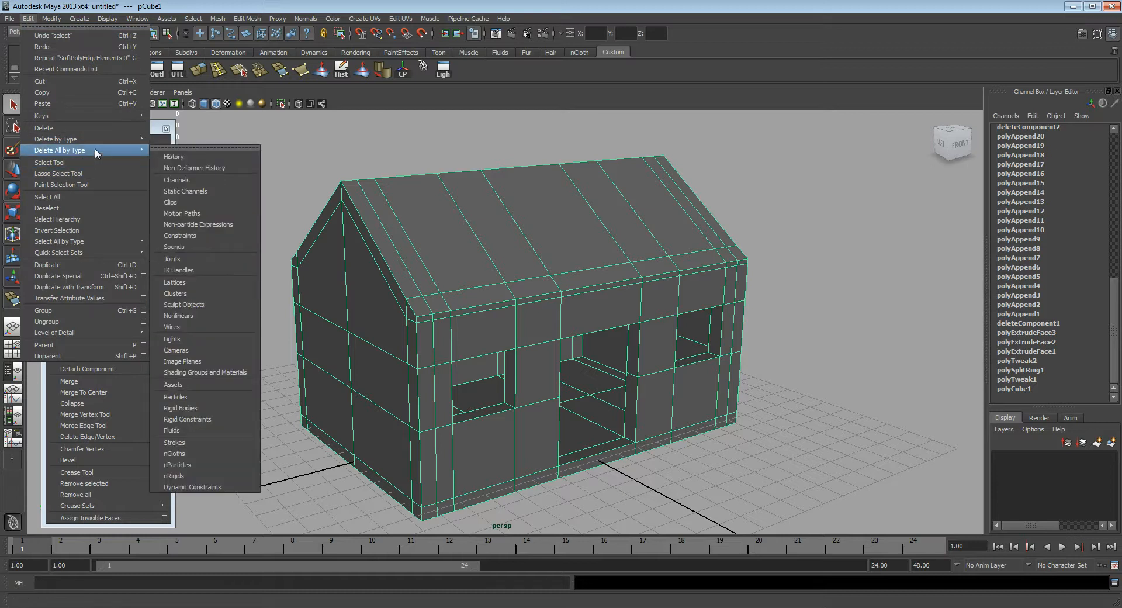
pyautogui.click(174, 155)
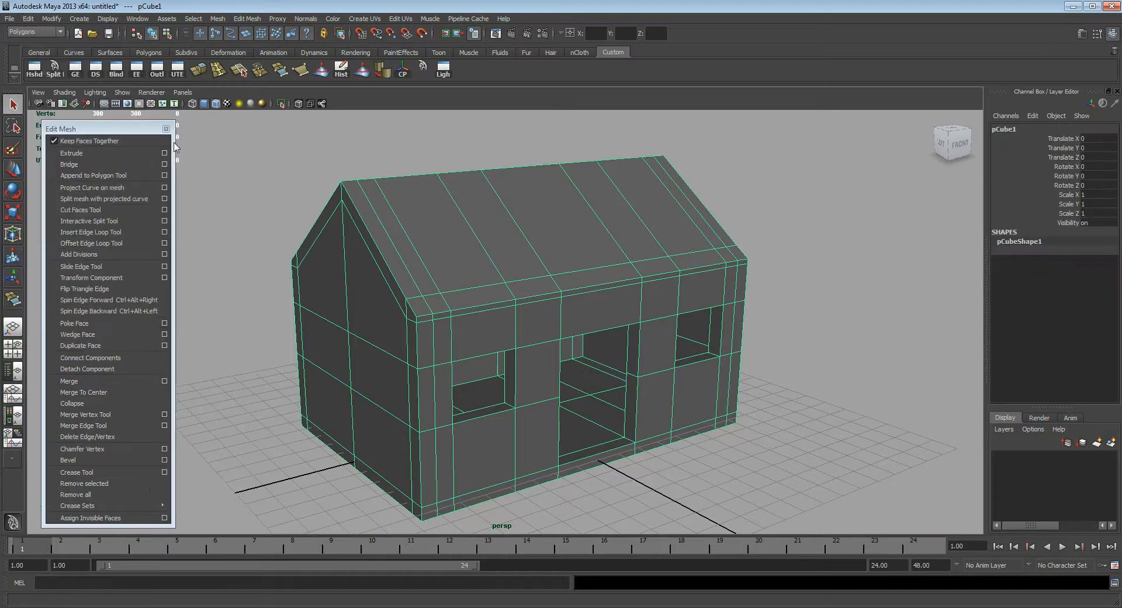
# Step: Rename the cube object to House
pyautogui.keyDown('alt'); pyautogui.moveTo(633, 210); pyautogui.dragTo(656, 189, button='middle'); pyautogui.keyUp('alt')
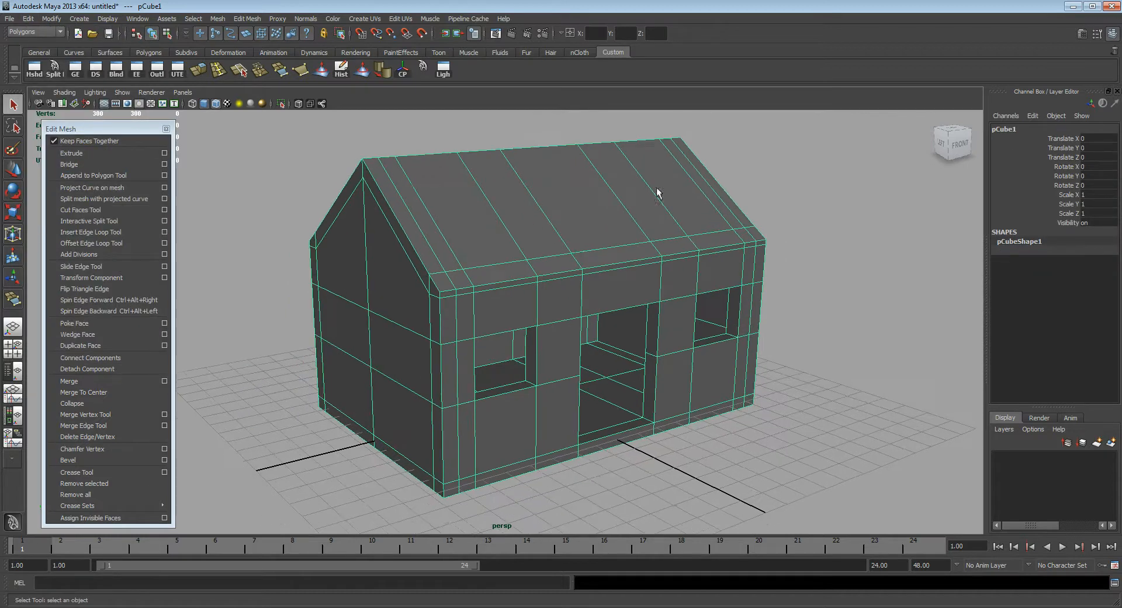
pyautogui.doubleClick(1005, 130)
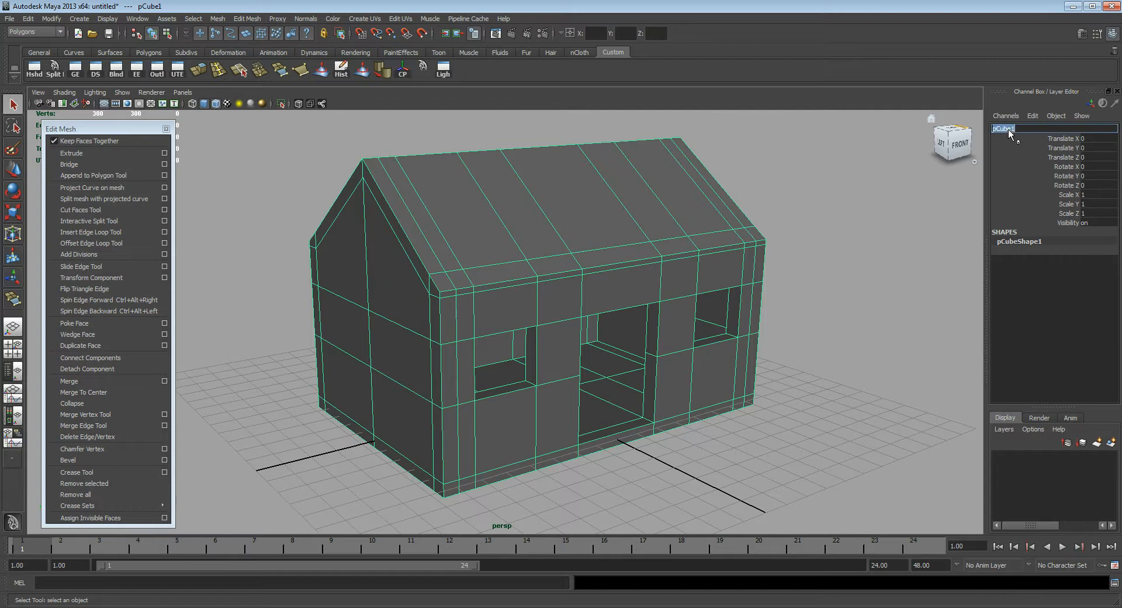
pyautogui.write('House')
pyautogui.press('Return')
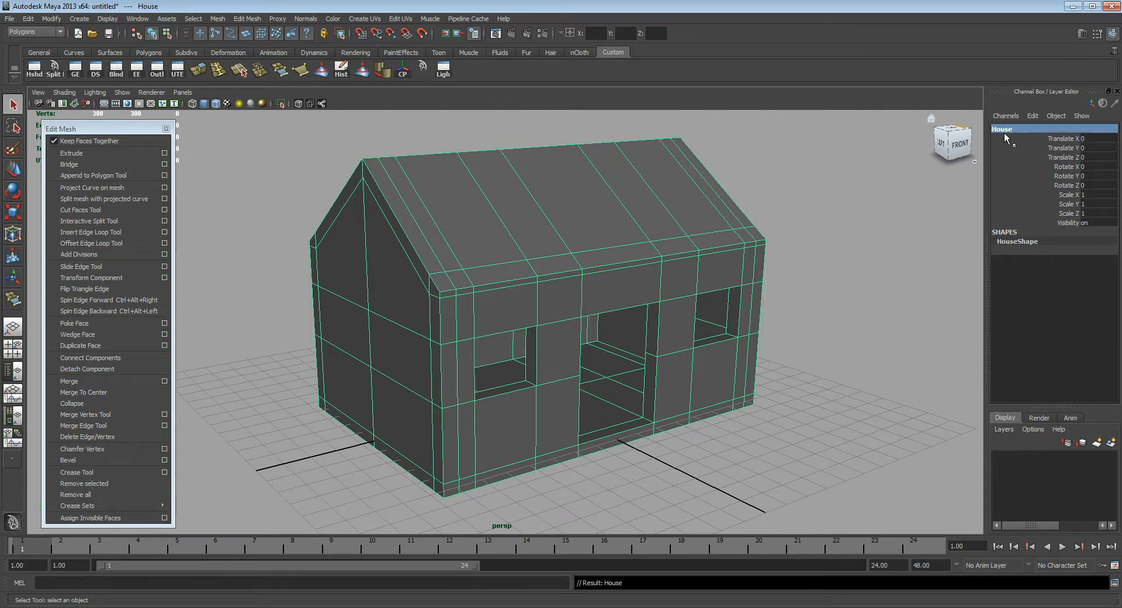
# Step: Deselect the house and examine its shading from several angles without the wireframe overlay, restoring the overlay
pyautogui.keyDown('alt'); pyautogui.moveTo(616, 221); pyautogui.dragTo(594, 223, button='middle'); pyautogui.keyUp('alt')
pyautogui.keyDown('alt'); pyautogui.moveTo(685, 232); pyautogui.dragTo(634, 219); pyautogui.keyUp('alt')
pyautogui.click(843, 300)
pyautogui.keyDown('alt'); pyautogui.moveTo(666, 316); pyautogui.dragTo(731, 317); pyautogui.keyUp('alt')
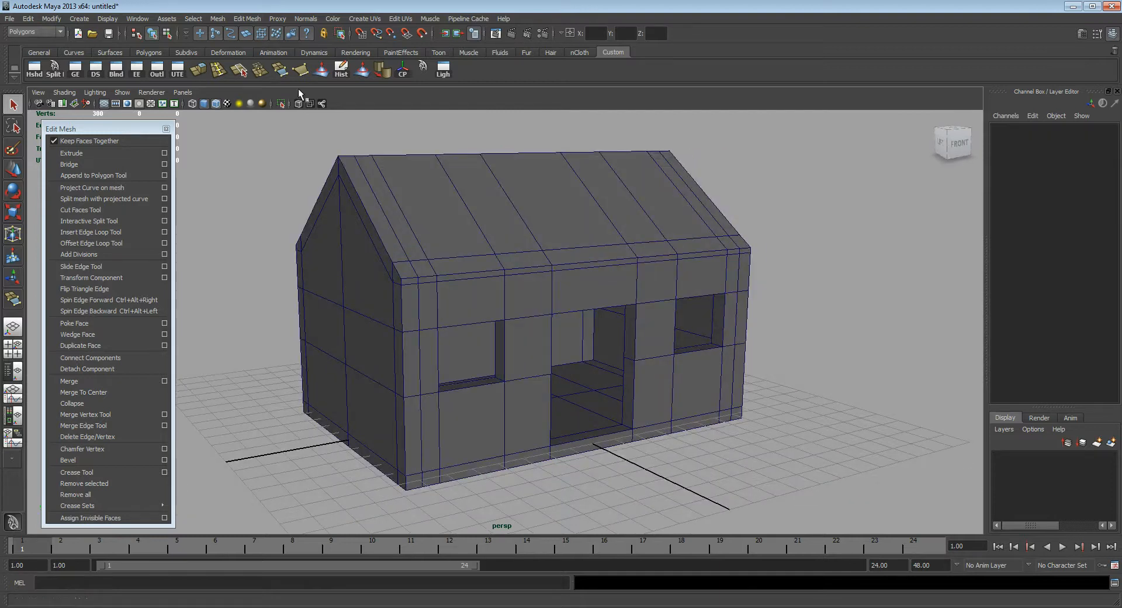
pyautogui.click(216, 103)
pyautogui.keyDown('alt'); pyautogui.moveTo(706, 323); pyautogui.dragTo(696, 305); pyautogui.keyUp('alt')
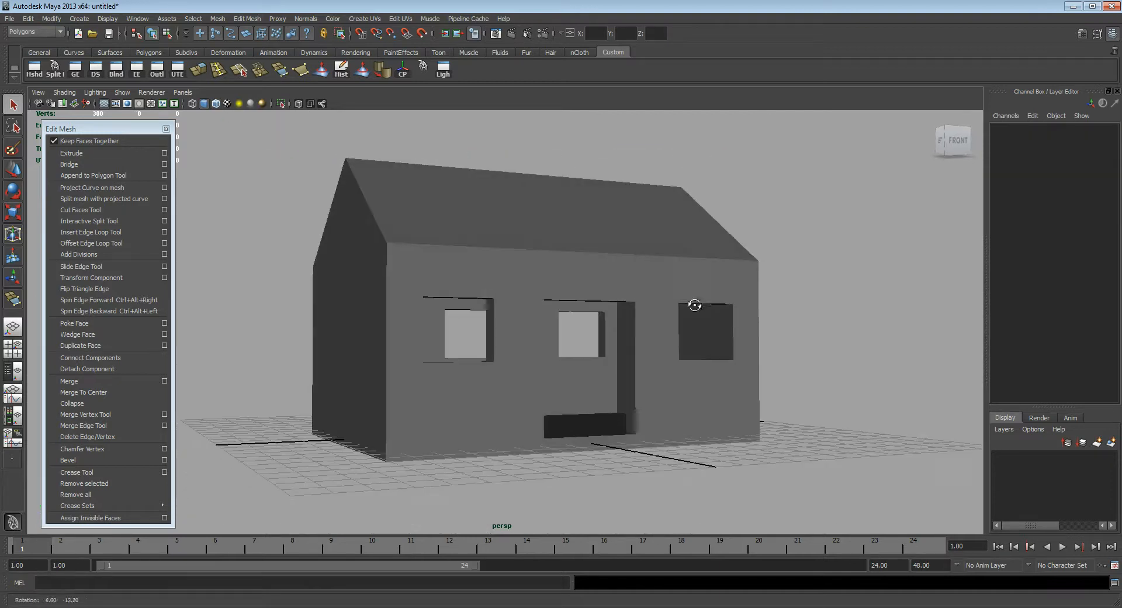
pyautogui.click(203, 104)
pyautogui.moveTo(496, 271)
pyautogui.keyDown('alt'); pyautogui.mouseDown()
pyautogui.moveTo(571, 325)
pyautogui.moveTo(666, 328)
pyautogui.mouseUp(); pyautogui.keyUp('alt')
pyautogui.scroll(2, 506, 285)
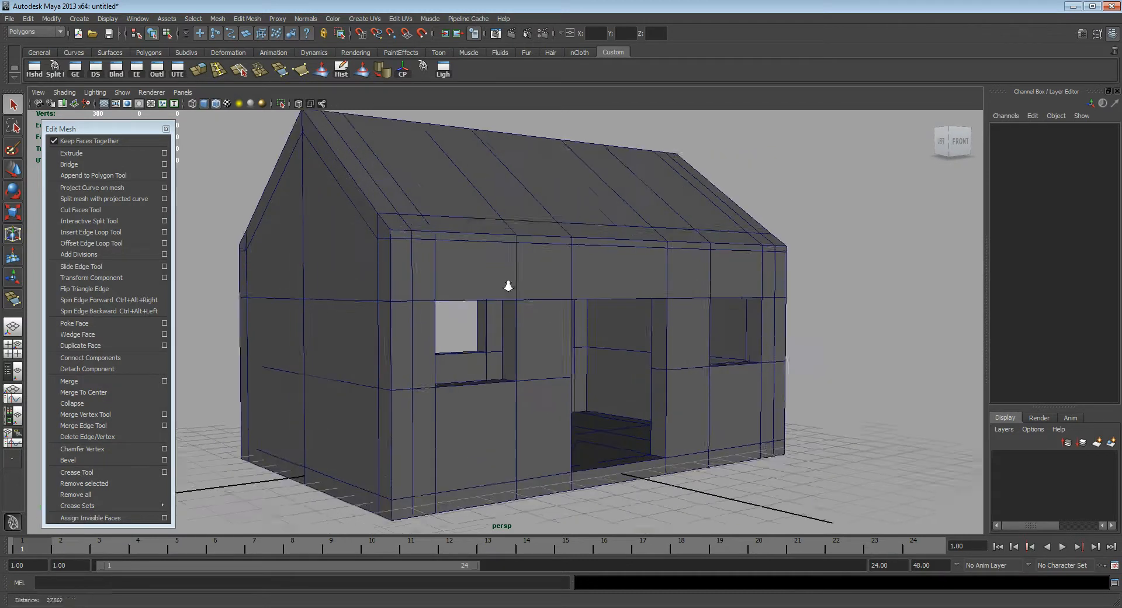
pyautogui.keyDown('alt'); pyautogui.moveTo(503, 263); pyautogui.dragTo(519, 273, button='middle'); pyautogui.keyUp('alt')
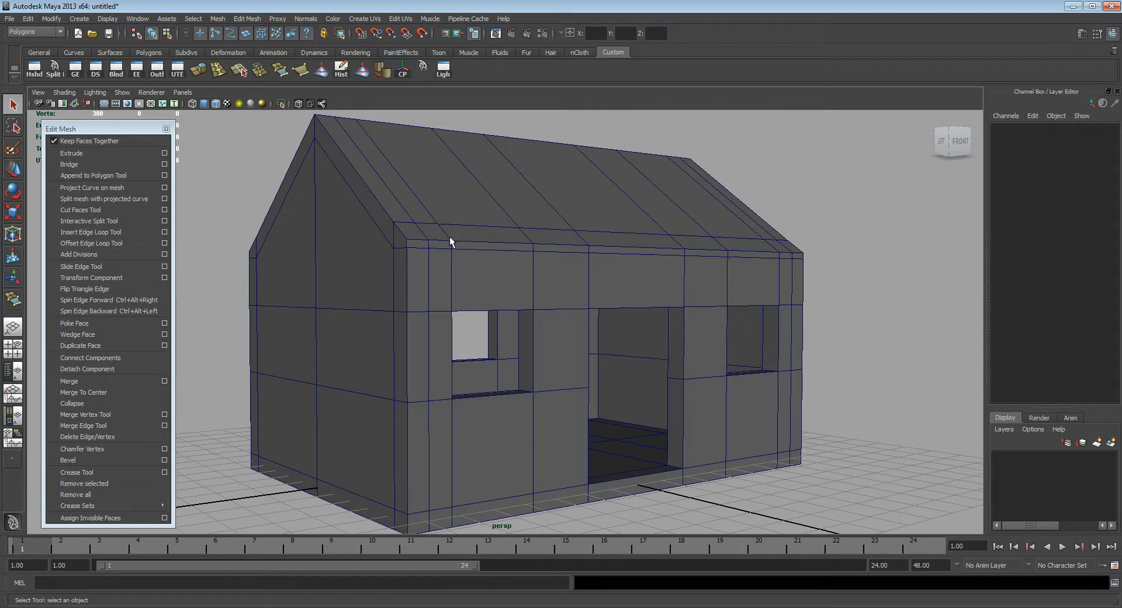
# Step: Select the narrow strip of faces along the front eave of the house
pyautogui.moveTo(450, 235); pyautogui.dragTo(451, 253, button='right')
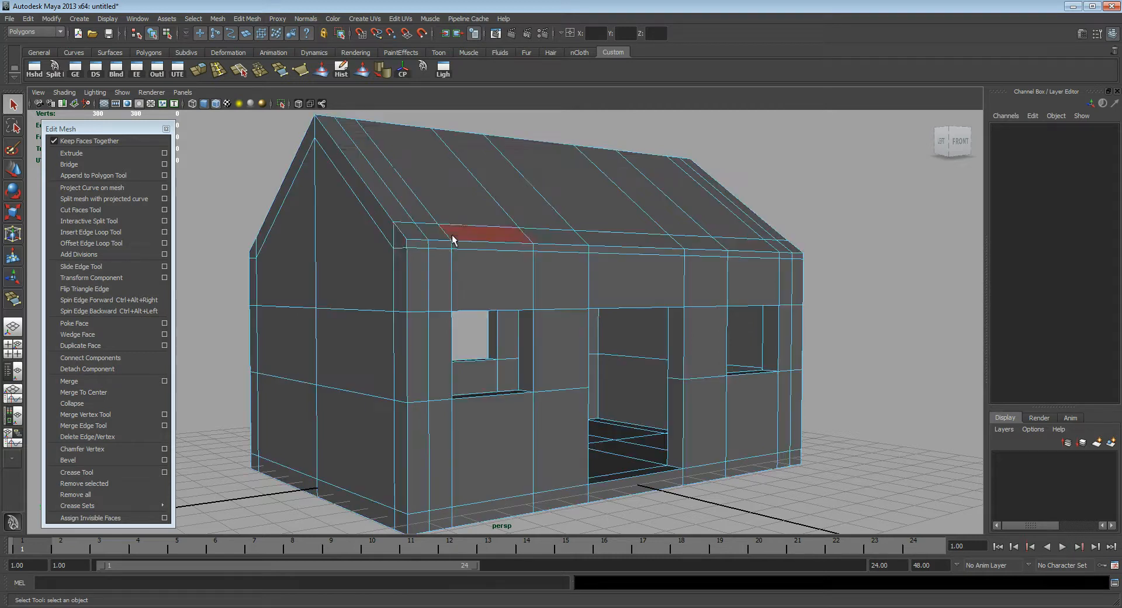
pyautogui.click(408, 246)
pyautogui.keyDown('shift'); pyautogui.doubleClick(798, 258); pyautogui.keyUp('shift')
# Step: Add the narrow faces along the rear eave to the selection, undoing the mistaken loop pick
pyautogui.keyDown('alt'); pyautogui.moveTo(587, 293); pyautogui.dragTo(824, 304); pyautogui.keyUp('alt')
pyautogui.keyDown('alt'); pyautogui.moveTo(824, 304); pyautogui.dragTo(655, 279, button='right'); pyautogui.keyUp('alt')
pyautogui.keyDown('shift'); pyautogui.doubleClick(703, 283); pyautogui.keyUp('shift')
pyautogui.hotkey('ctrl', 'z')
pyautogui.keyDown('shift'); pyautogui.click(419, 316); pyautogui.keyUp('shift')
pyautogui.keyDown('shift'); pyautogui.click(448, 314); pyautogui.keyUp('shift')
pyautogui.keyDown('shift'); pyautogui.click(504, 307); pyautogui.keyUp('shift')
pyautogui.keyDown('shift'); pyautogui.click(543, 309); pyautogui.keyUp('shift')
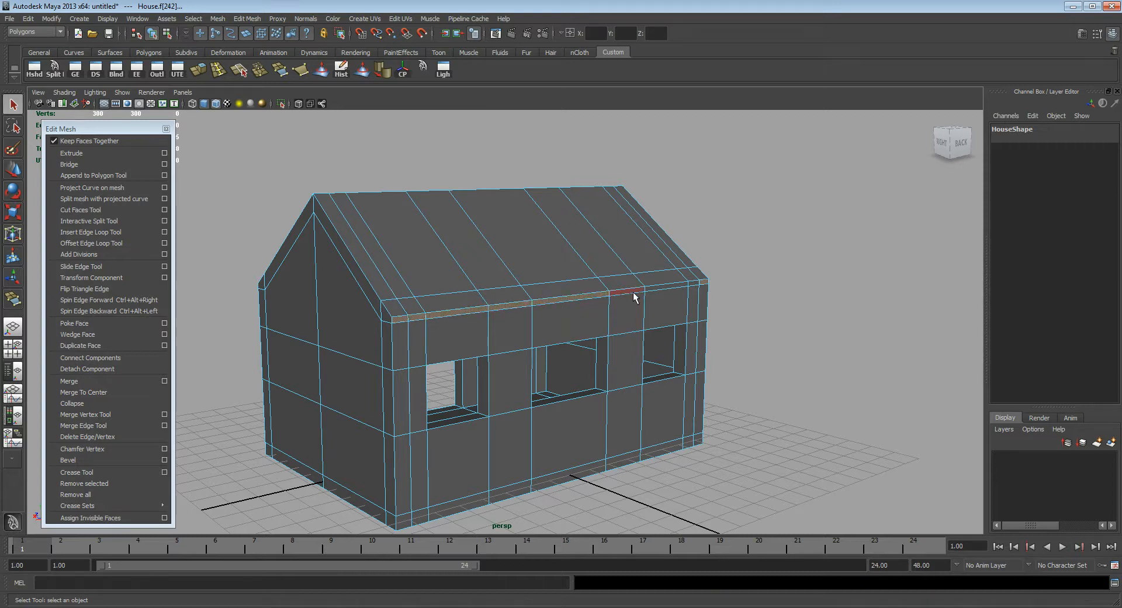
pyautogui.keyDown('shift'); pyautogui.click(635, 297); pyautogui.keyUp('shift')
pyautogui.keyDown('shift'); pyautogui.click(651, 295); pyautogui.keyUp('shift')
# Step: Extrude the front and rear eave faces with local translate Y -0.188 and Z 0.258 to form roof overhangs
pyautogui.keyDown('alt'); pyautogui.moveTo(477, 306); pyautogui.dragTo(649, 305); pyautogui.keyUp('alt')
pyautogui.keyDown('alt'); pyautogui.moveTo(463, 306); pyautogui.dragTo(556, 305, button='right'); pyautogui.keyUp('alt')
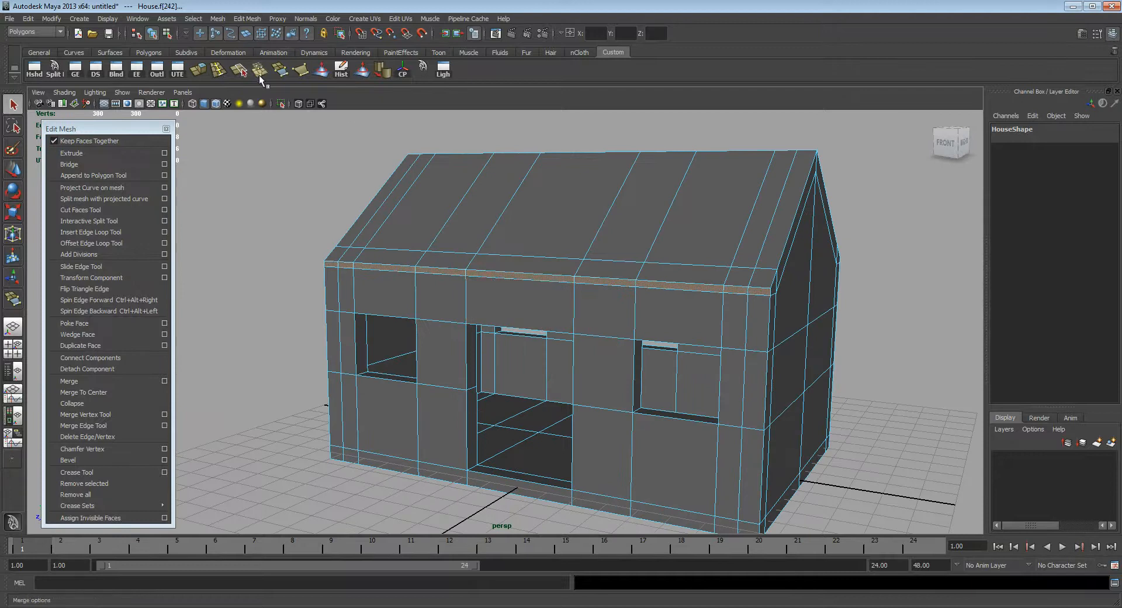
pyautogui.click(198, 70)
pyautogui.keyDown('alt'); pyautogui.moveTo(509, 272); pyautogui.dragTo(443, 273); pyautogui.keyUp('alt')
pyautogui.keyDown('alt'); pyautogui.moveTo(443, 273); pyautogui.dragTo(460, 272, button='right'); pyautogui.keyUp('alt')
pyautogui.click(403, 181)
pyautogui.keyDown('alt'); pyautogui.moveTo(553, 285); pyautogui.dragTo(549, 289); pyautogui.keyUp('alt')
pyautogui.click(671, 190)
pyautogui.moveTo(307, 249); pyautogui.dragTo(297, 250)
pyautogui.moveTo(329, 209); pyautogui.dragTo(329, 215)
pyautogui.keyDown('alt'); pyautogui.moveTo(587, 295); pyautogui.dragTo(535, 259); pyautogui.keyUp('alt')
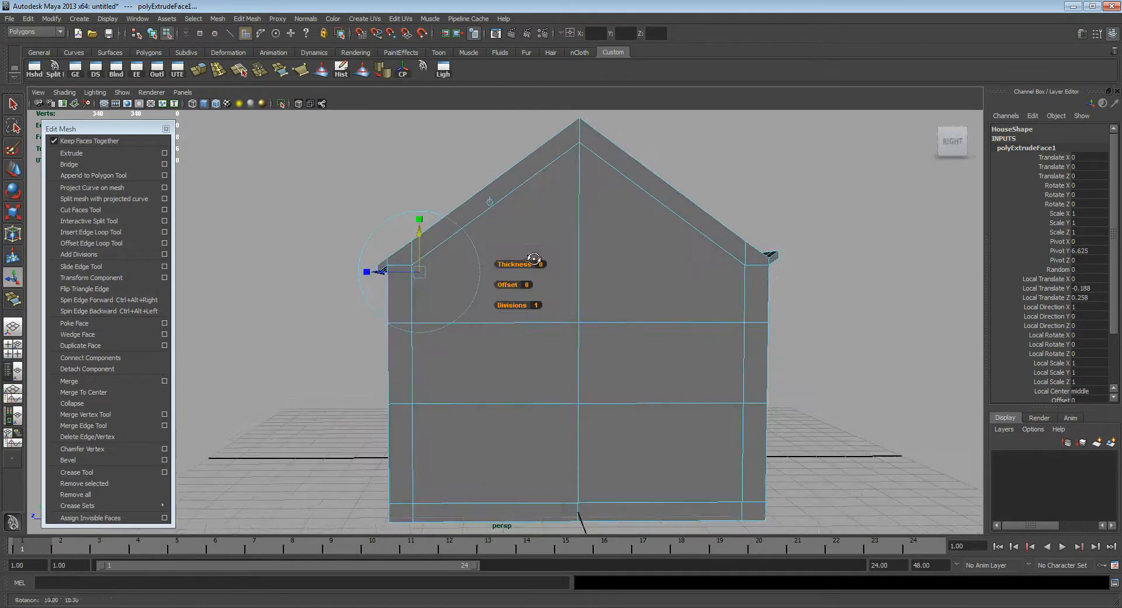
# Step: Select the end of the rear roof overhang and move it in the side view to follow the roof slope
pyautogui.keyDown('alt'); pyautogui.moveTo(771, 258); pyautogui.dragTo(311, 188); pyautogui.keyUp('alt')
pyautogui.press('q')
pyautogui.keyDown('alt'); pyautogui.moveTo(484, 329); pyautogui.dragTo(716, 250); pyautogui.keyUp('alt')
pyautogui.press('w')
pyautogui.press('space')
pyautogui.keyDown('alt'); pyautogui.moveTo(651, 284); pyautogui.dragTo(678, 258, button='middle'); pyautogui.keyUp('alt')
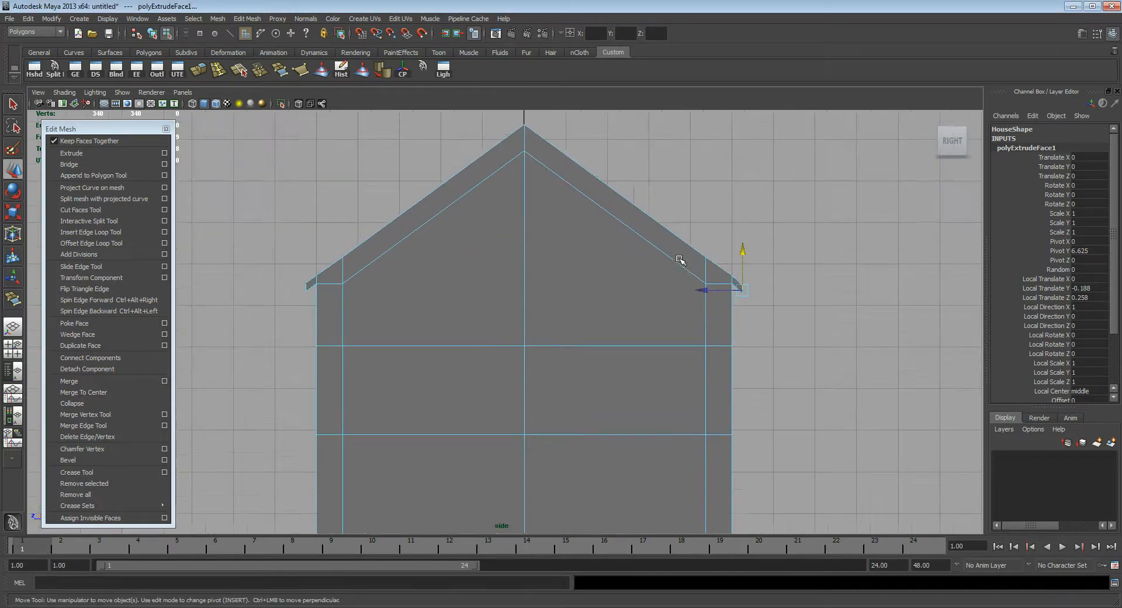
pyautogui.moveTo(743, 250); pyautogui.dragTo(723, 239)
# Step: Deselect the mesh and examine the roof overhangs from several angles in the perspective view
pyautogui.press('space')
pyautogui.keyDown('alt'); pyautogui.moveTo(576, 270); pyautogui.dragTo(528, 353); pyautogui.keyUp('alt')
pyautogui.click(778, 309)
pyautogui.scroll(-5, 514, 295)
pyautogui.scroll(5, 641, 295)
pyautogui.keyDown('alt'); pyautogui.moveTo(603, 405); pyautogui.dragTo(568, 294); pyautogui.keyUp('alt')
pyautogui.moveTo(541, 234); pyautogui.dragTo(577, 223, button='right')
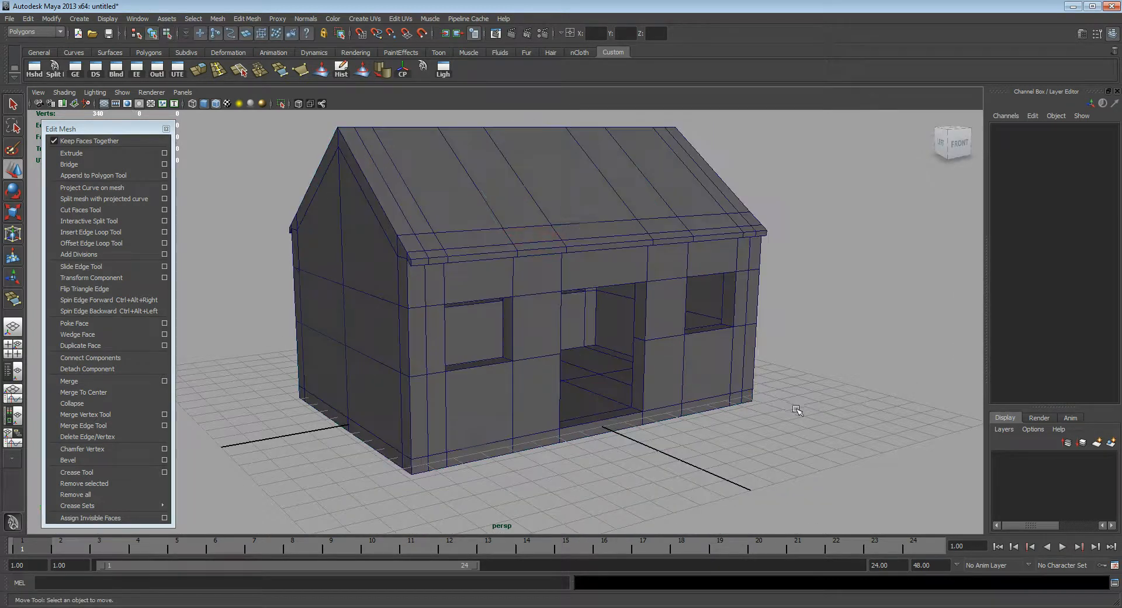
pyautogui.keyDown('alt'); pyautogui.moveTo(799, 410); pyautogui.dragTo(784, 395); pyautogui.keyUp('alt')
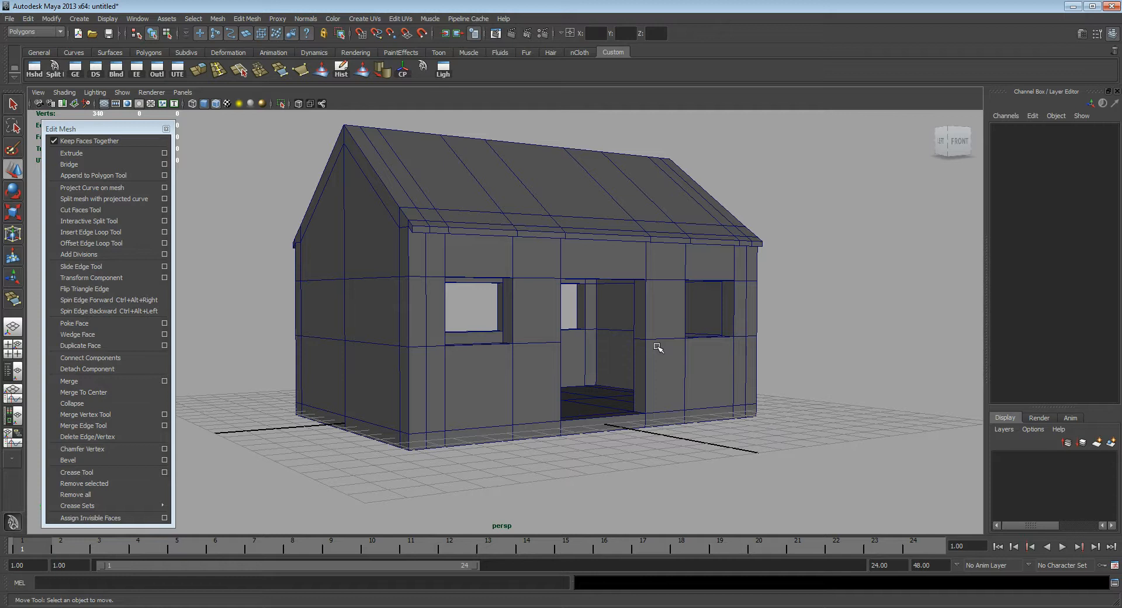
pyautogui.keyDown('alt'); pyautogui.moveTo(625, 353); pyautogui.dragTo(566, 378); pyautogui.keyUp('alt')
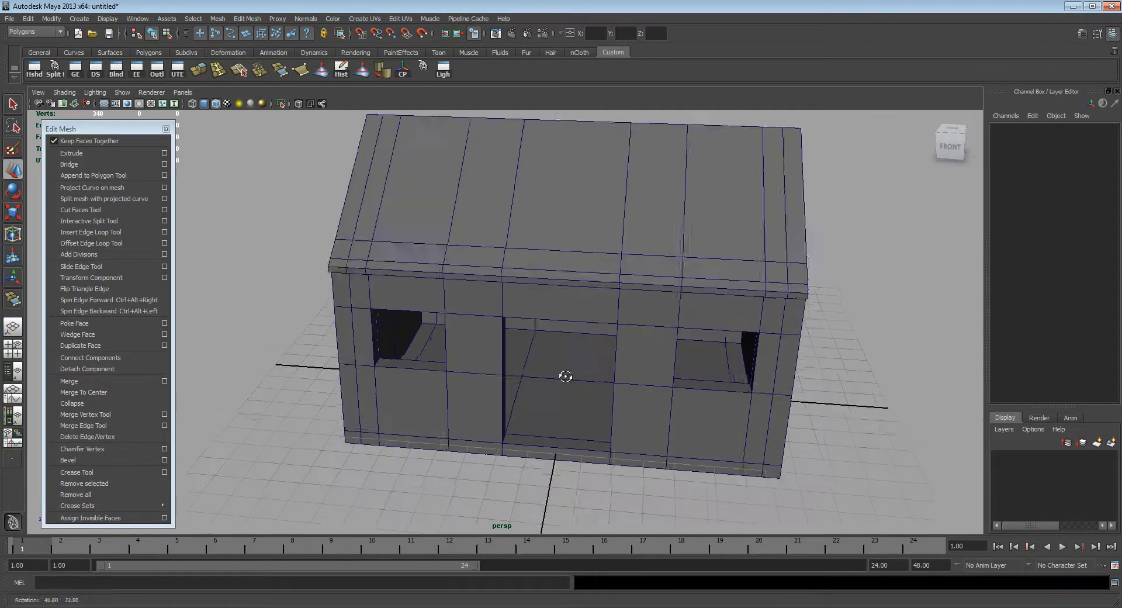
# Step: Create a thin polygon cube across the doorway, about 3.88 wide, 0.34 high and 0.43 deep
pyautogui.press('space')
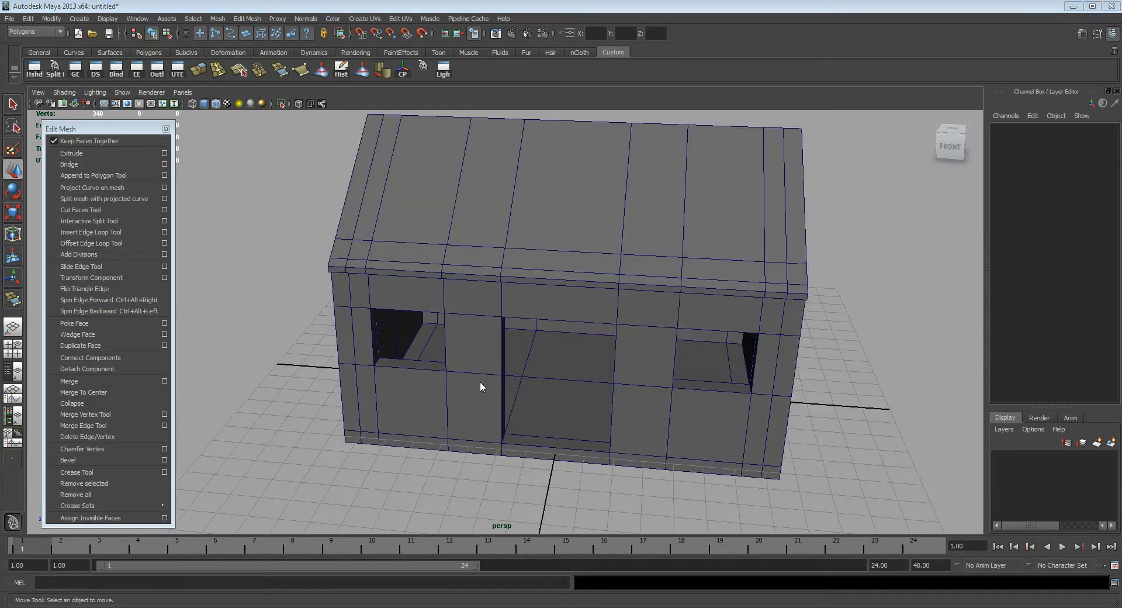
pyautogui.click(468, 384)
pyautogui.moveTo(506, 164)
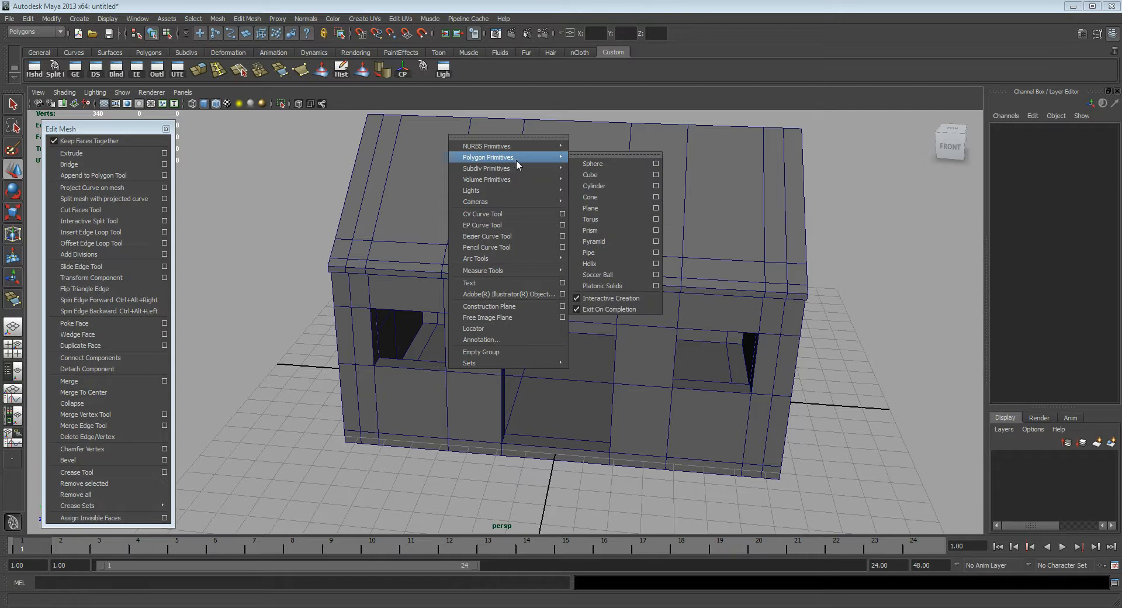
pyautogui.click(593, 174)
pyautogui.keyDown('alt'); pyautogui.moveTo(633, 387); pyautogui.dragTo(589, 370); pyautogui.keyUp('alt')
pyautogui.moveTo(507, 404); pyautogui.dragTo(618, 397)
# Step: Zero the cube's translation and move it to the top of the doorway at about Y 4.875, Z 4.724
pyautogui.moveTo(1101, 139); pyautogui.dragTo(1099, 158)
pyautogui.write('0')
pyautogui.press('Return')
pyautogui.moveTo(566, 336); pyautogui.dragTo(555, 394)
pyautogui.moveTo(559, 349); pyautogui.dragTo(560, 210)
pyautogui.keyDown('alt'); pyautogui.moveTo(573, 289); pyautogui.dragTo(586, 271); pyautogui.keyUp('alt')
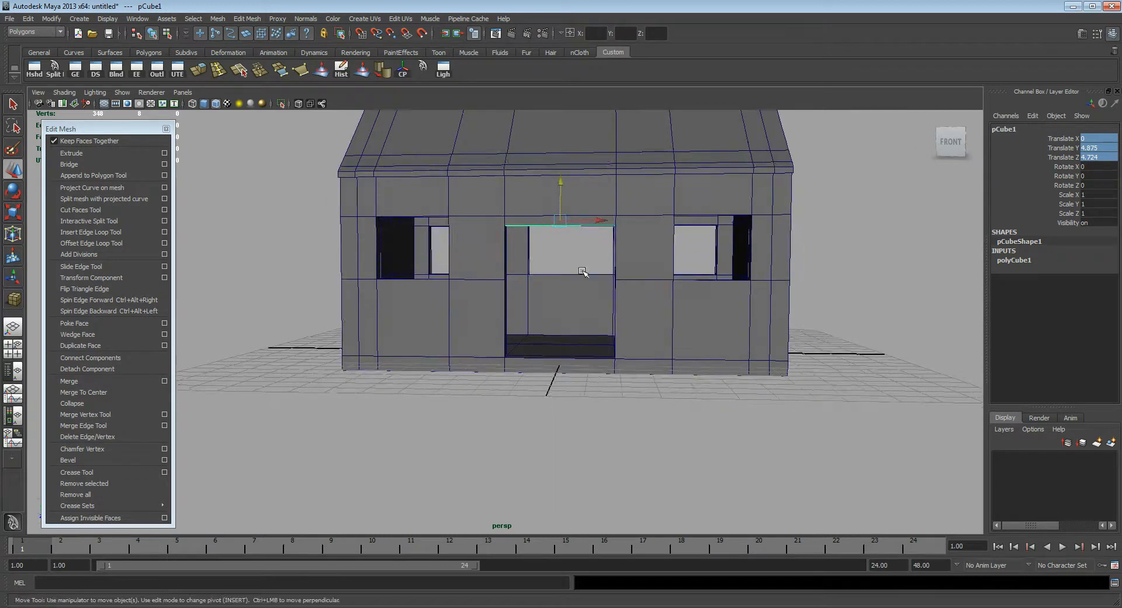
# Step: Set the door frame cube's Subdivisions Width to 3
pyautogui.press('f')
pyautogui.keyDown('alt'); pyautogui.moveTo(498, 276); pyautogui.dragTo(608, 276); pyautogui.keyUp('alt')
pyautogui.keyDown('alt'); pyautogui.moveTo(608, 275); pyautogui.dragTo(524, 300, button='right'); pyautogui.keyUp('alt')
pyautogui.keyDown('alt'); pyautogui.moveTo(524, 300); pyautogui.dragTo(849, 318); pyautogui.keyUp('alt')
pyautogui.click(1021, 261)
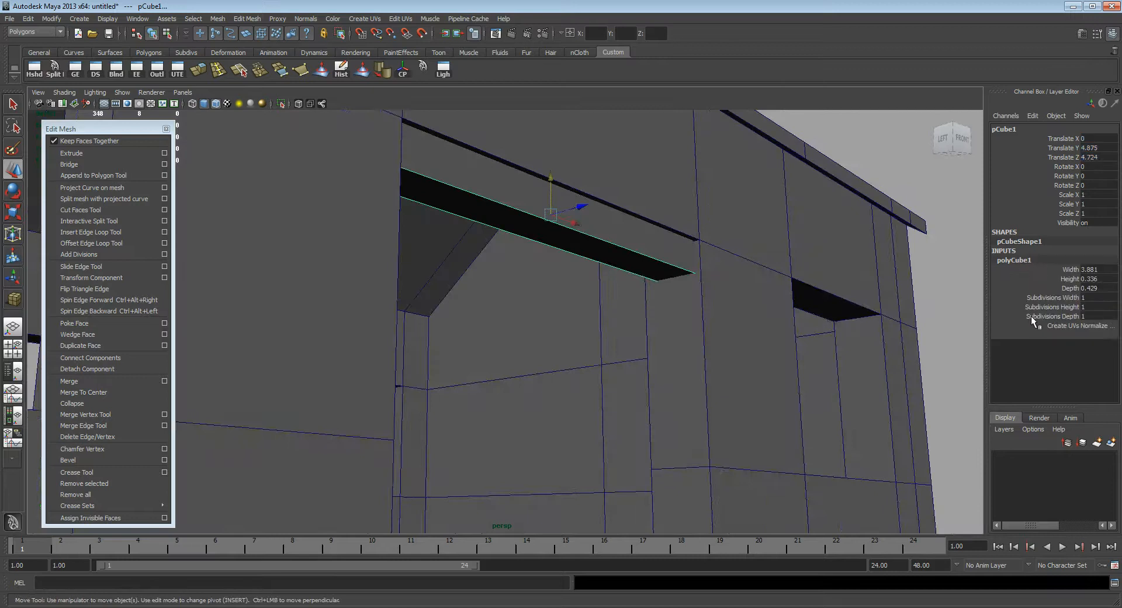
pyautogui.click(1062, 297)
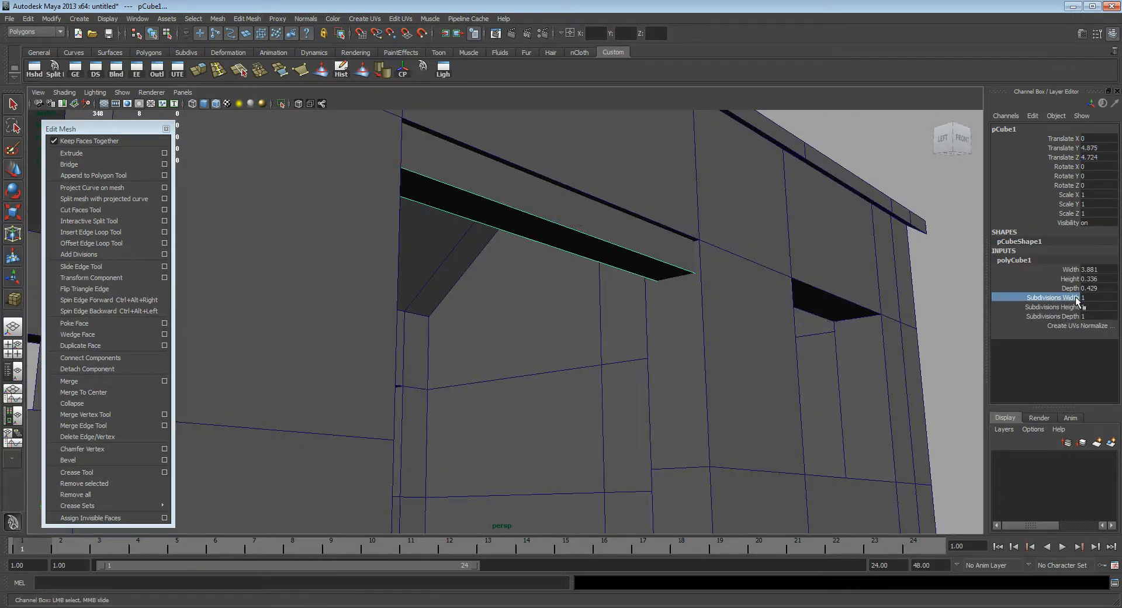
pyautogui.click(1092, 297)
pyautogui.write('3')
pyautogui.press('Return')
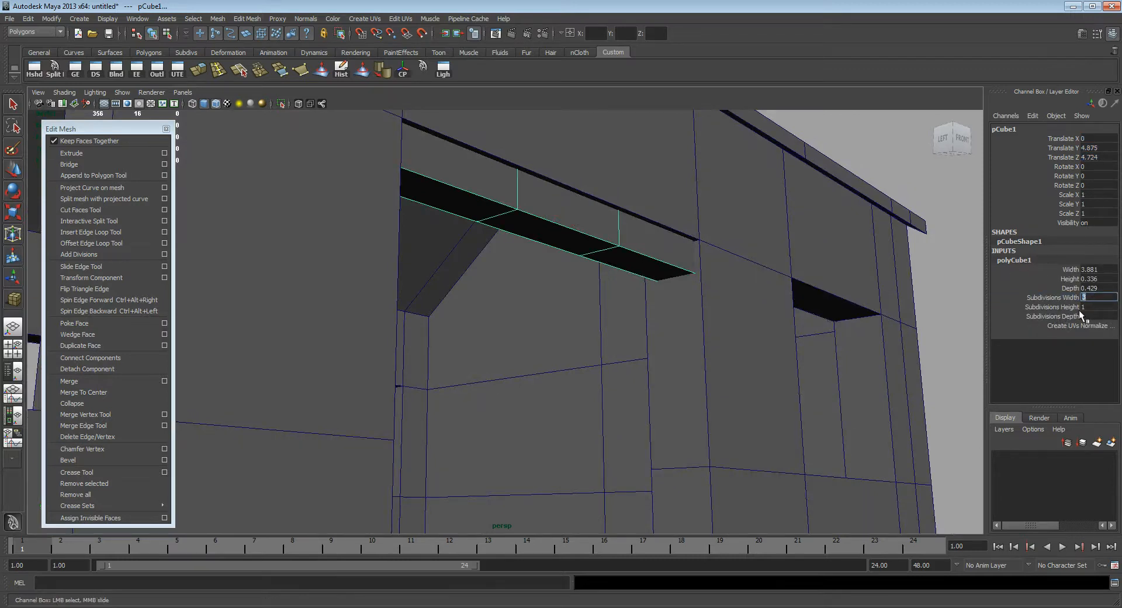
# Step: Select the frame bar's inner vertices and scale them apart until they sit near both ends
pyautogui.keyDown('alt'); pyautogui.moveTo(541, 314); pyautogui.dragTo(550, 231); pyautogui.keyUp('alt')
pyautogui.press('w')
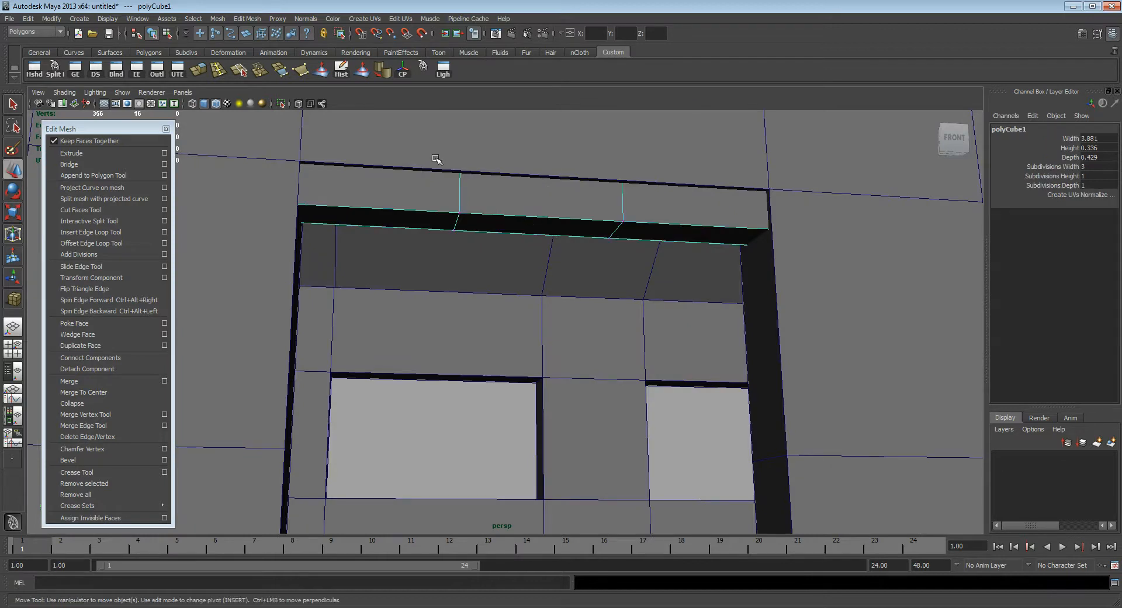
pyautogui.moveTo(648, 302); pyautogui.dragTo(383, 142)
pyautogui.keyDown('alt'); pyautogui.moveTo(625, 221); pyautogui.dragTo(596, 232); pyautogui.keyUp('alt')
pyautogui.press('r')
pyautogui.moveTo(472, 206); pyautogui.dragTo(404, 205)
pyautogui.keyDown('alt'); pyautogui.moveTo(457, 281); pyautogui.dragTo(467, 263); pyautogui.keyUp('alt')
pyautogui.moveTo(478, 205); pyautogui.dragTo(463, 209)
pyautogui.press('q')
# Step: Extrude the two end faces on the bar's underside down to the doorway floor, Translate Y about -4.548
pyautogui.moveTo(426, 196); pyautogui.dragTo(422, 216, button='right')
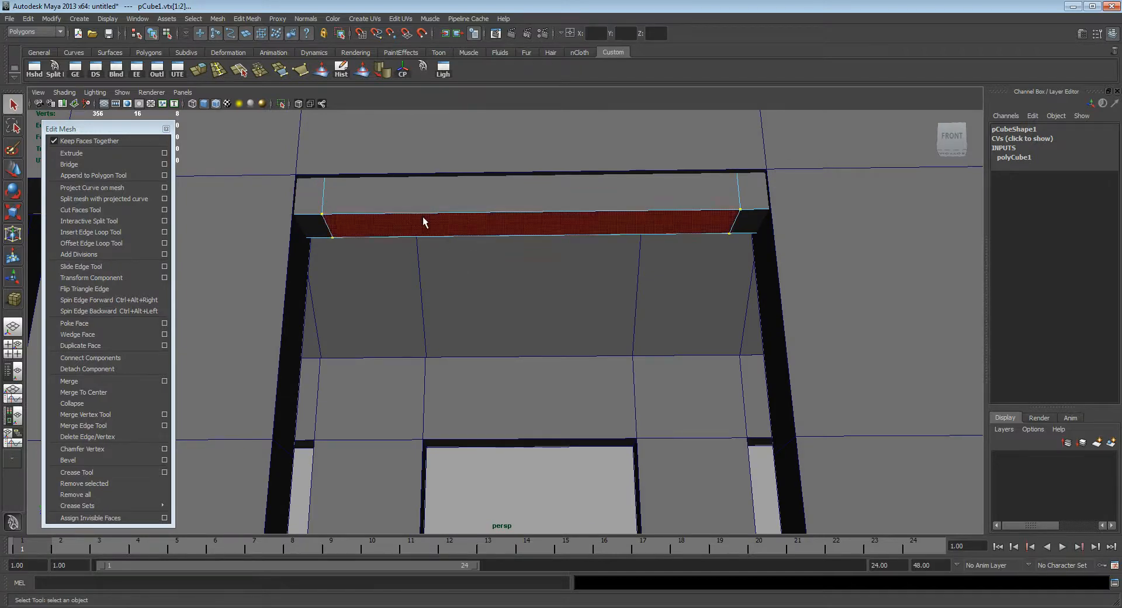
pyautogui.click(316, 226)
pyautogui.keyDown('shift'); pyautogui.click(746, 223); pyautogui.keyUp('shift')
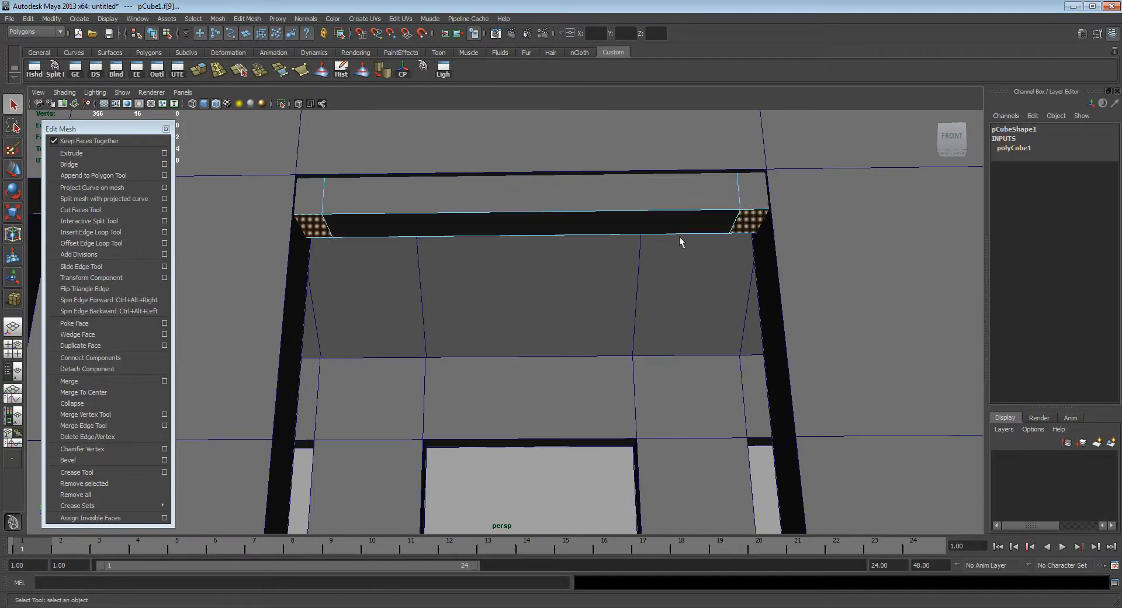
pyautogui.click(82, 152)
pyautogui.keyDown('alt'); pyautogui.moveTo(395, 167); pyautogui.dragTo(561, 449); pyautogui.keyUp('alt')
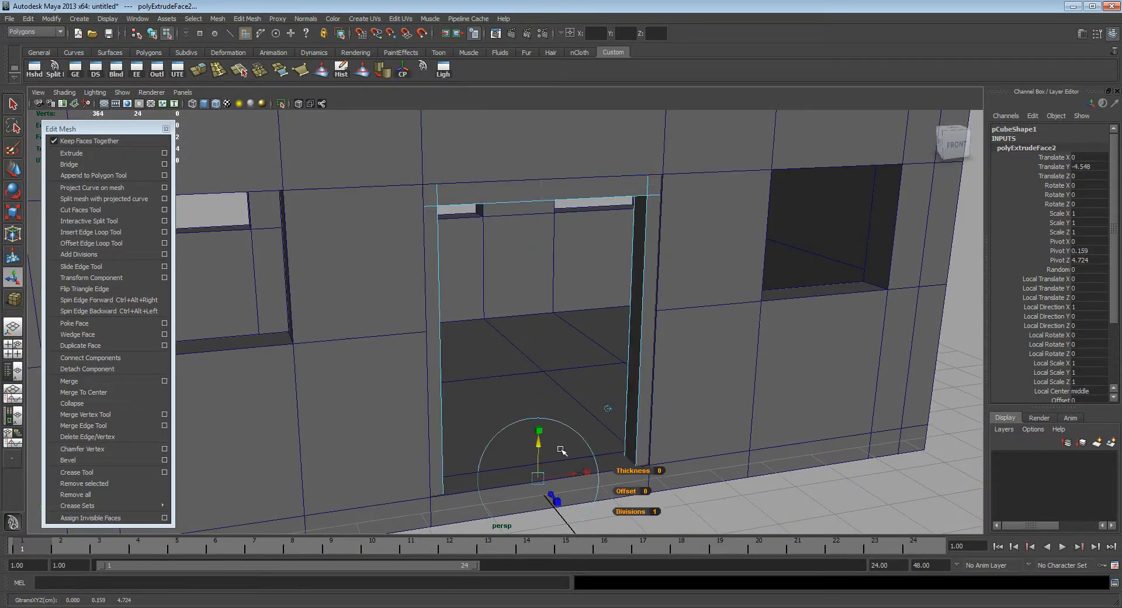
pyautogui.keyDown('alt'); pyautogui.moveTo(577, 356); pyautogui.dragTo(572, 325); pyautogui.keyUp('alt')
pyautogui.press('q')
pyautogui.press('F8')
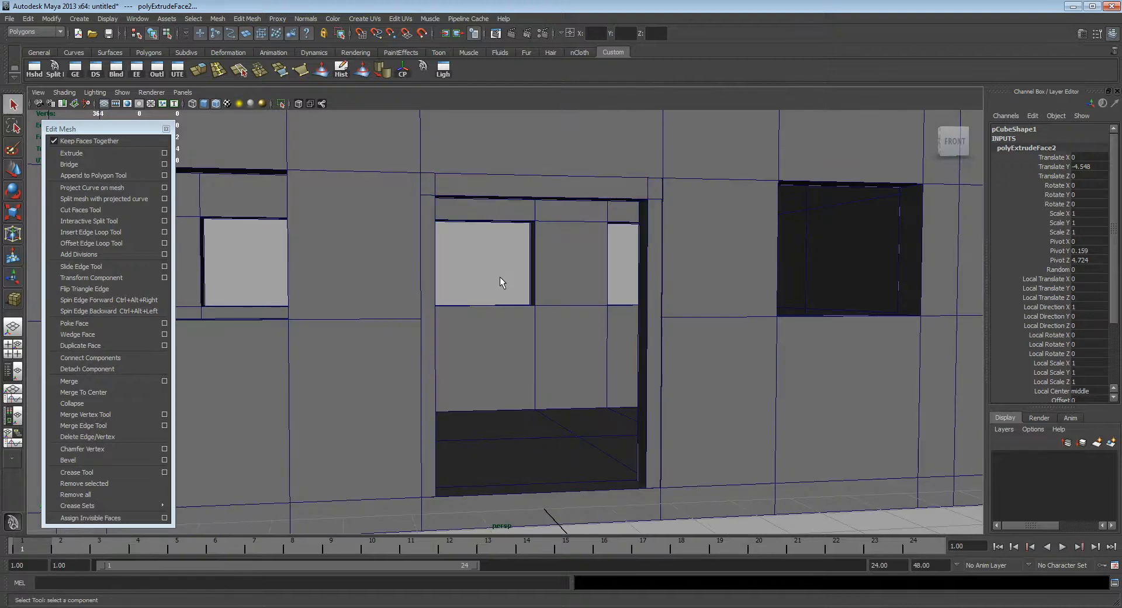
pyautogui.click(500, 276)
# Step: Create a polygon cube in the front view that fills the door frame opening as the door
pyautogui.moveTo(491, 274)
pyautogui.keyDown('alt'); pyautogui.mouseDown()
pyautogui.moveTo(556, 253)
pyautogui.moveTo(508, 275)
pyautogui.moveTo(401, 260)
pyautogui.moveTo(450, 303)
pyautogui.moveTo(479, 260)
pyautogui.moveTo(482, 290)
pyautogui.mouseUp(); pyautogui.keyUp('alt')
pyautogui.press('space')
pyautogui.keyDown('alt'); pyautogui.moveTo(702, 312); pyautogui.dragTo(618, 376, button='middle'); pyautogui.keyUp('alt')
pyautogui.scroll(-1, 618, 377)
pyautogui.press('space')
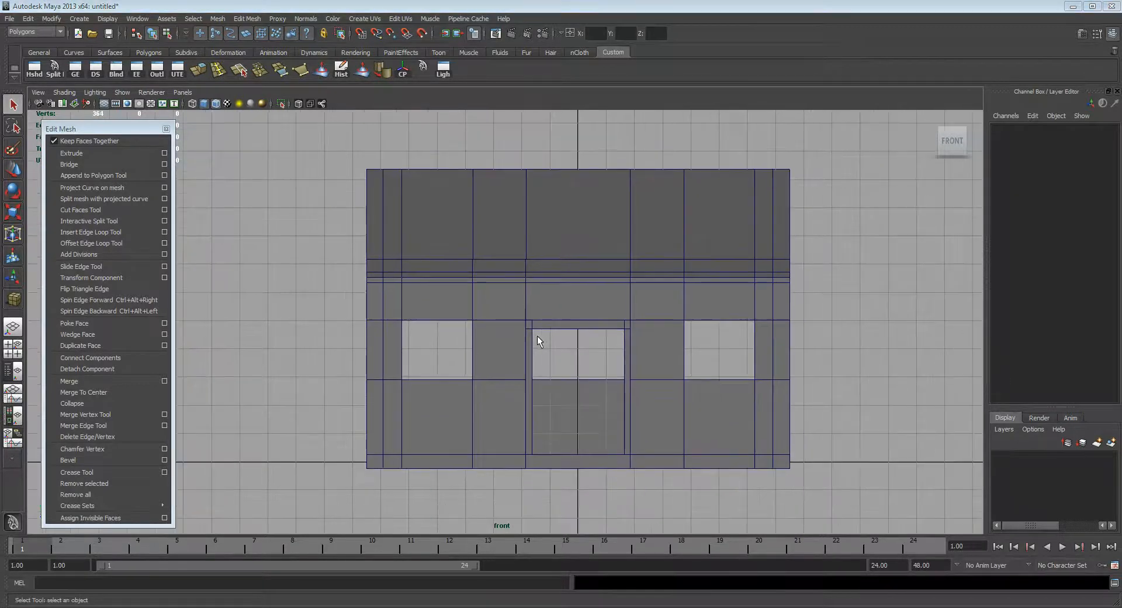
pyautogui.click(453, 296)
pyautogui.moveTo(479, 324)
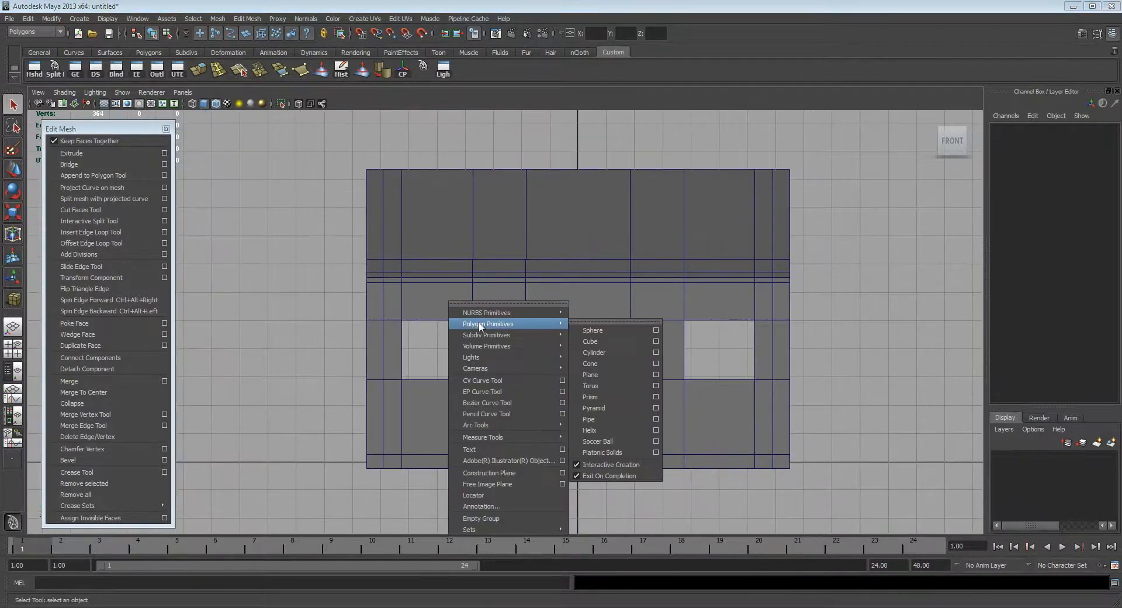
pyautogui.click(590, 341)
pyautogui.moveTo(532, 329); pyautogui.dragTo(548, 361)
# Step: Move the door cube into its frame at about X 0.032, Y 2.475, Z 4.817
pyautogui.press('space')
pyautogui.press('w')
pyautogui.moveTo(511, 272); pyautogui.dragTo(553, 350)
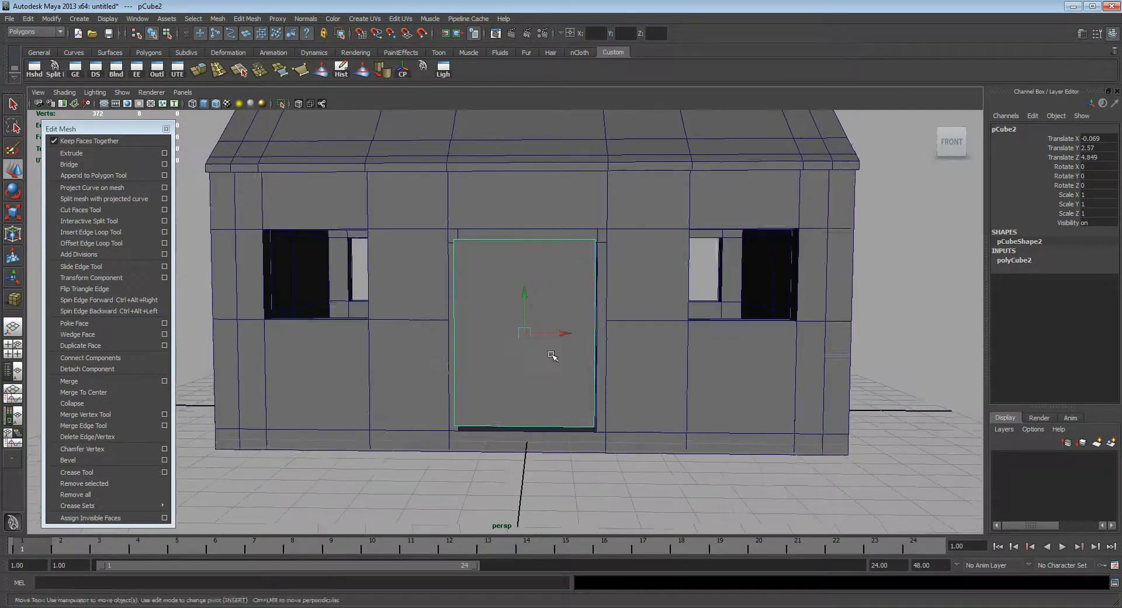
pyautogui.keyDown('alt'); pyautogui.moveTo(552, 350); pyautogui.dragTo(610, 365, button='right'); pyautogui.keyUp('alt')
pyautogui.keyDown('alt'); pyautogui.moveTo(609, 365); pyautogui.dragTo(602, 370, button='middle'); pyautogui.keyUp('alt')
pyautogui.moveTo(562, 343); pyautogui.dragTo(569, 342)
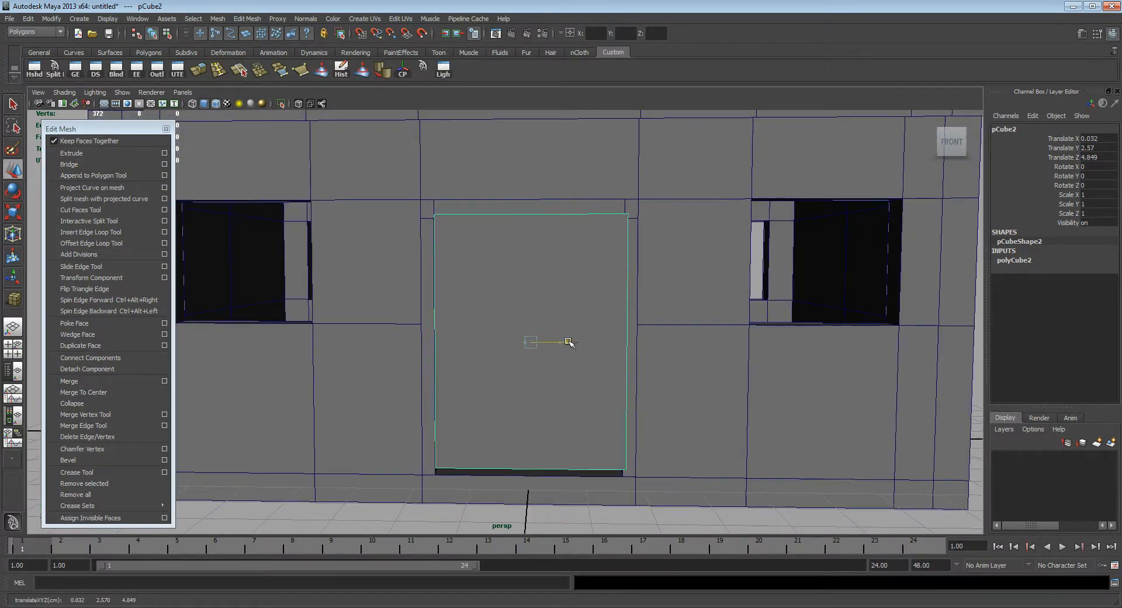
pyautogui.keyDown('alt'); pyautogui.moveTo(529, 374); pyautogui.dragTo(597, 386); pyautogui.keyUp('alt')
pyautogui.moveTo(561, 343); pyautogui.dragTo(559, 343)
pyautogui.moveTo(532, 299); pyautogui.dragTo(546, 367)
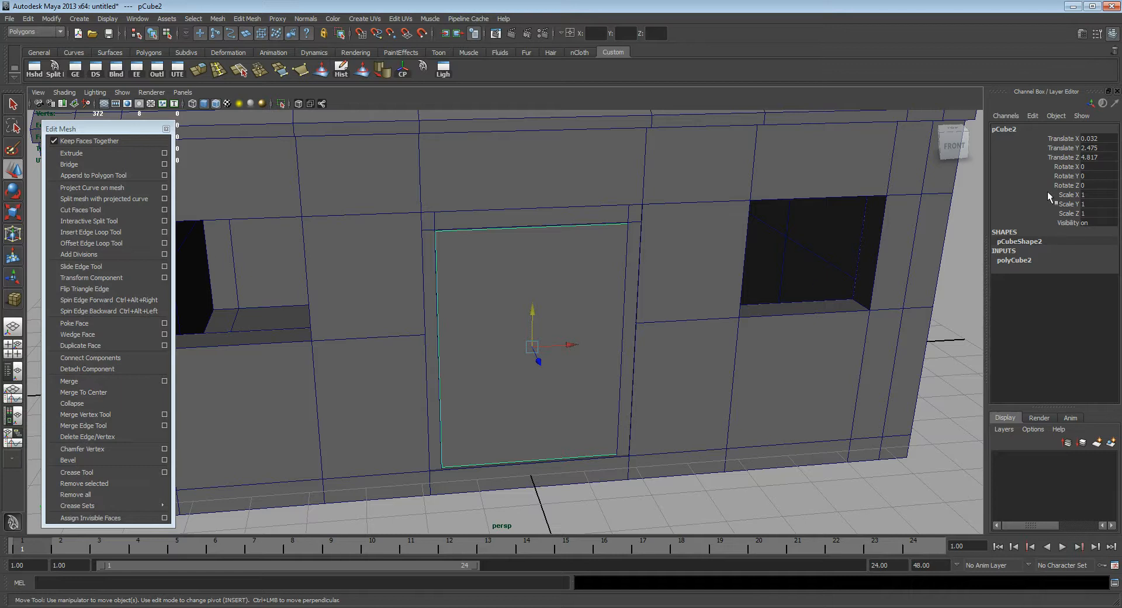
# Step: Try to rotate the door cube about its central pivot, and undo the rotation
pyautogui.press('e')
pyautogui.moveTo(564, 367); pyautogui.dragTo(561, 390)
pyautogui.hotkey('ctrl', 'z')
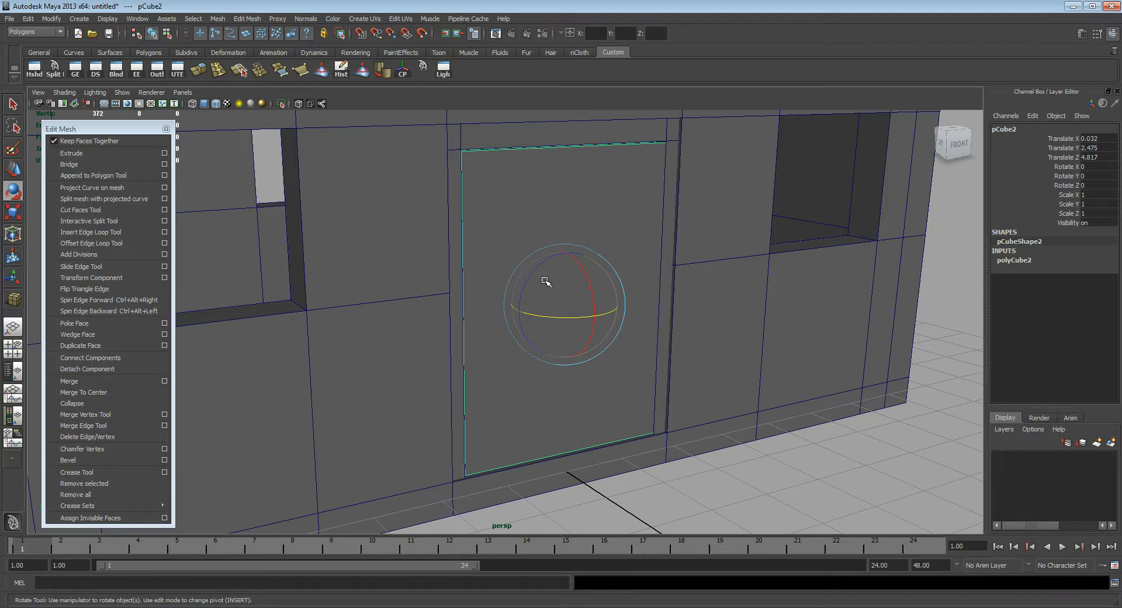
# Step: Move the door cube's pivot to the front lower-left corner of the door, snapping it to the corner vertex
pyautogui.press('1')
pyautogui.press('Insert')
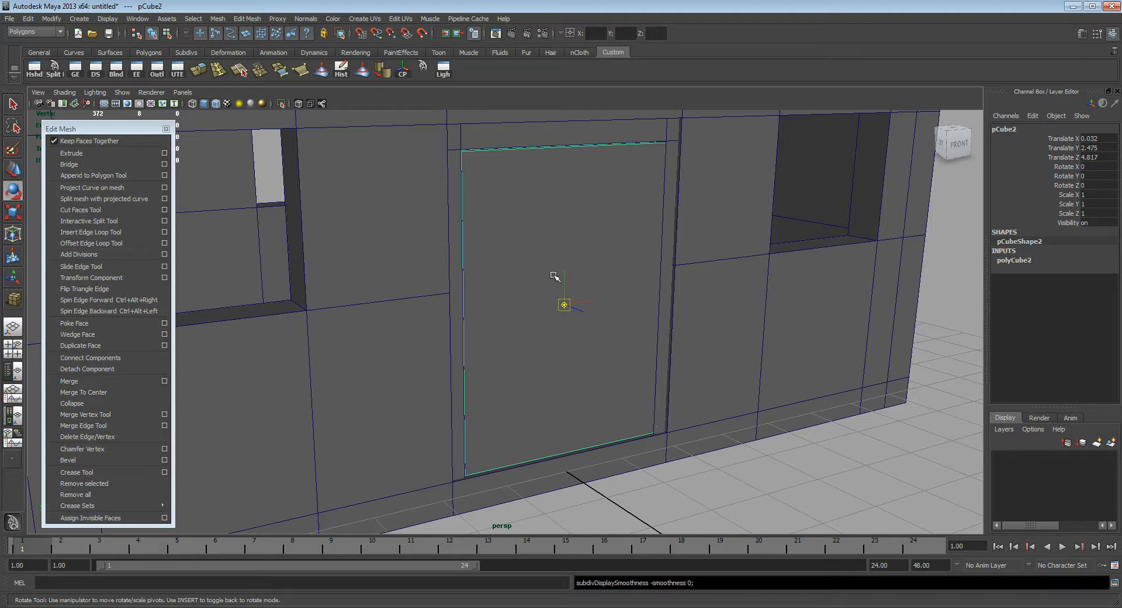
pyautogui.keyDown('alt'); pyautogui.moveTo(541, 319); pyautogui.dragTo(547, 310, button='middle'); pyautogui.keyUp('alt')
pyautogui.keyDown('alt'); pyautogui.moveTo(547, 310); pyautogui.dragTo(504, 316); pyautogui.keyUp('alt')
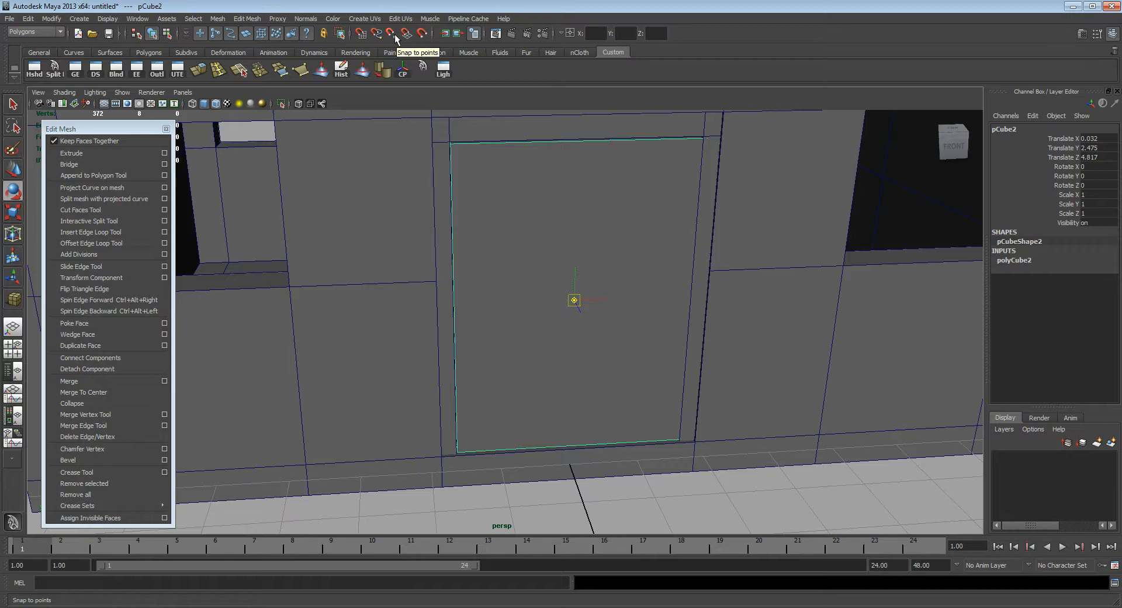
pyautogui.press('v')
pyautogui.moveTo(574, 300); pyautogui.dragTo(458, 452)
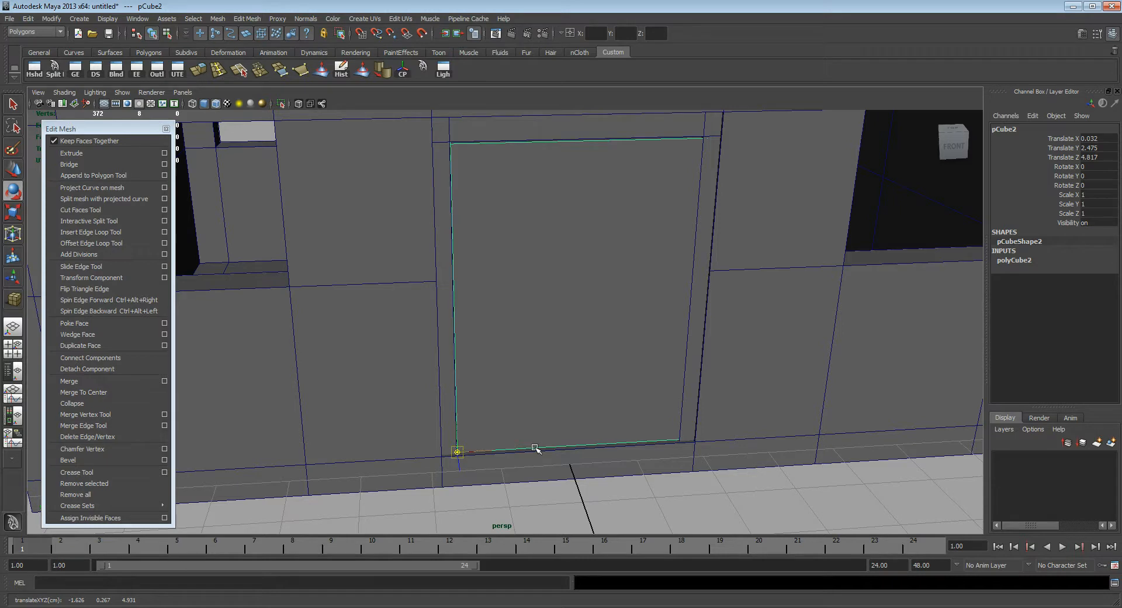
pyautogui.press('Insert')
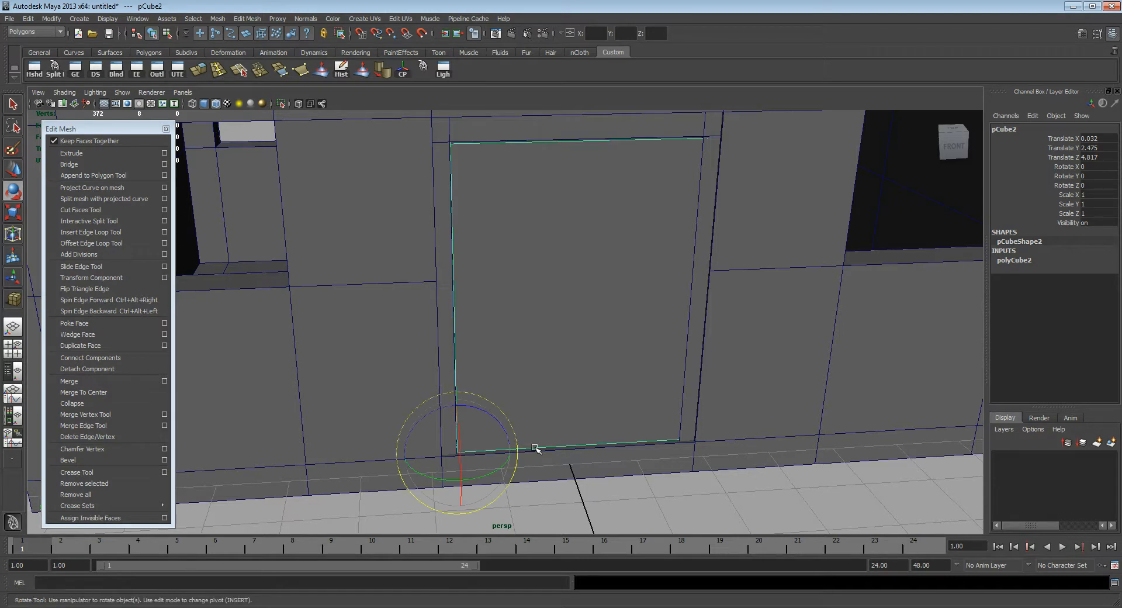
# Step: Swing the door open around its corner pivot to about -53 degrees in Rotate Y, and undo the rotation
pyautogui.moveTo(475, 479); pyautogui.dragTo(433, 482)
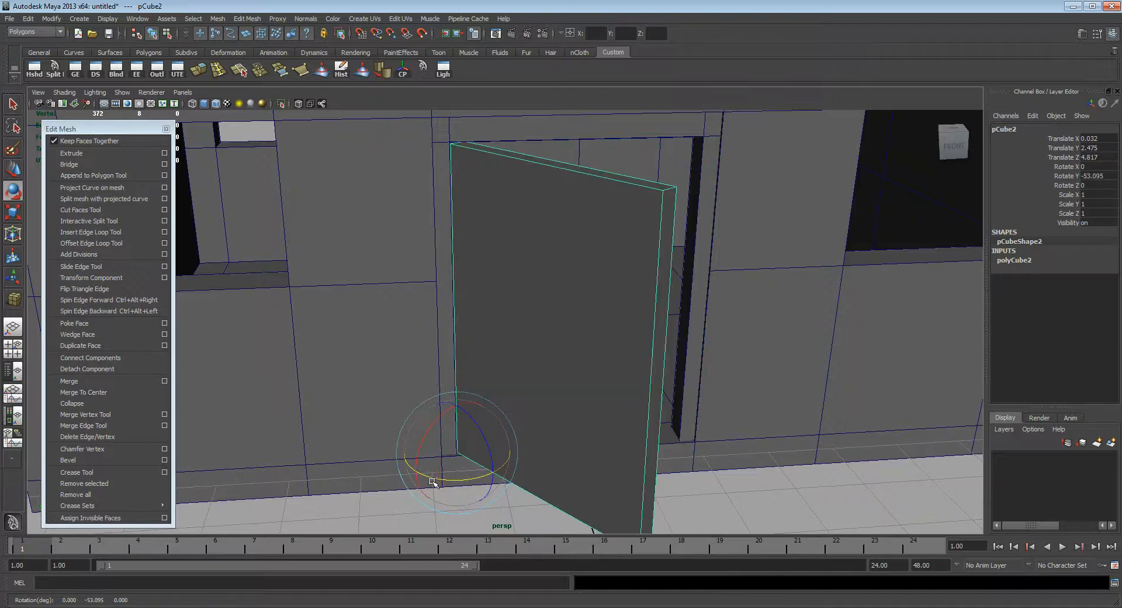
pyautogui.hotkey('ctrl', 'z')
# Step: Deselect the door and examine the whole house with its roof, windows and closed door from several angles
pyautogui.keyDown('alt'); pyautogui.moveTo(538, 310); pyautogui.dragTo(682, 304); pyautogui.keyUp('alt')
pyautogui.keyDown('alt'); pyautogui.moveTo(681, 304); pyautogui.dragTo(468, 258, button='right'); pyautogui.keyUp('alt')
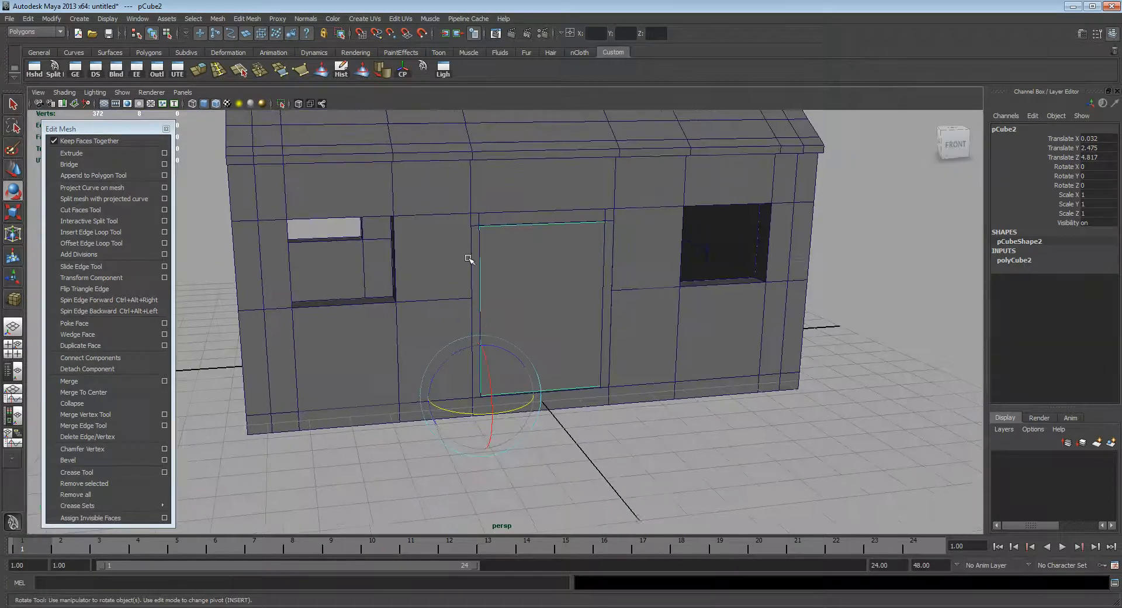
pyautogui.keyDown('alt'); pyautogui.moveTo(468, 258); pyautogui.dragTo(495, 322, button='middle'); pyautogui.keyUp('alt')
pyautogui.keyDown('alt'); pyautogui.moveTo(495, 322); pyautogui.dragTo(600, 308); pyautogui.keyUp('alt')
pyautogui.keyDown('alt'); pyautogui.moveTo(599, 308); pyautogui.dragTo(544, 317, button='right'); pyautogui.keyUp('alt')
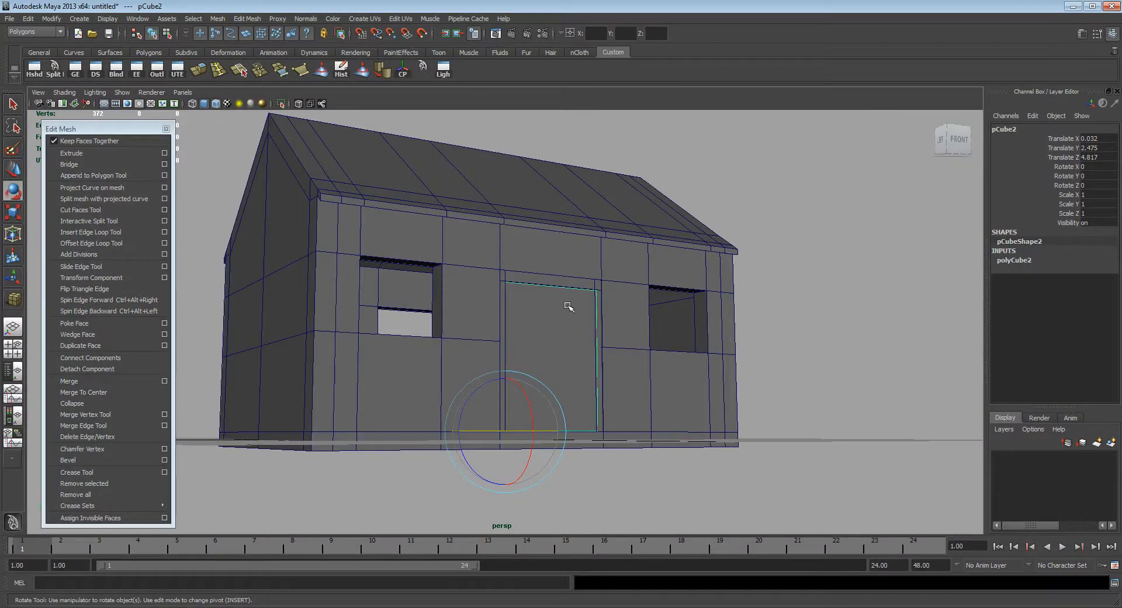
pyautogui.click(822, 342)
pyautogui.keyDown('alt'); pyautogui.moveTo(633, 311); pyautogui.dragTo(596, 349); pyautogui.keyUp('alt')
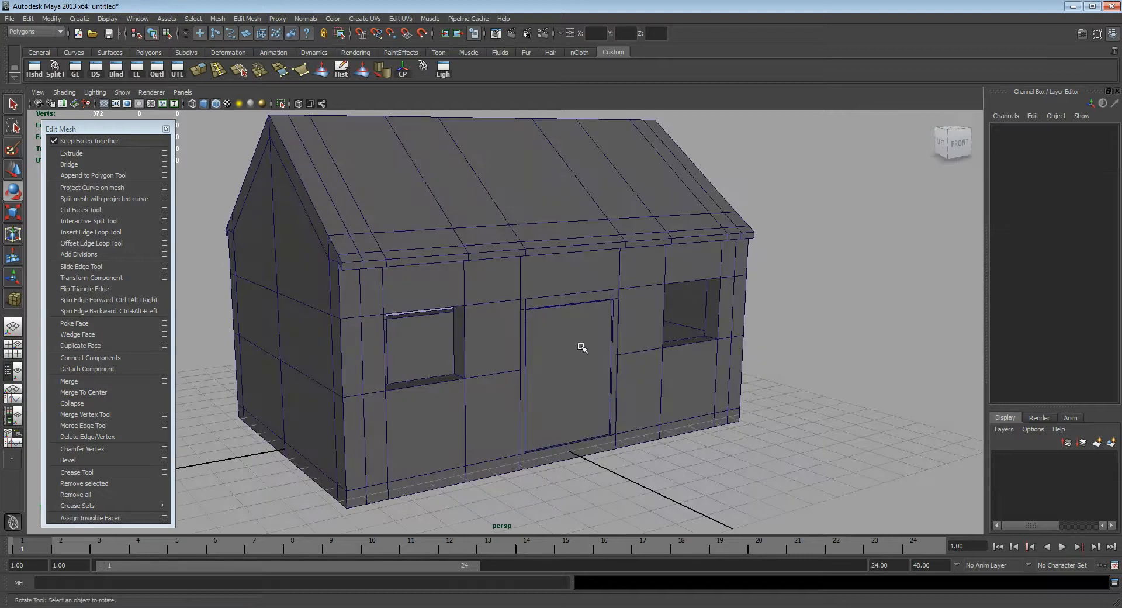
pyautogui.keyDown('alt'); pyautogui.moveTo(568, 313); pyautogui.dragTo(590, 321); pyautogui.keyUp('alt')
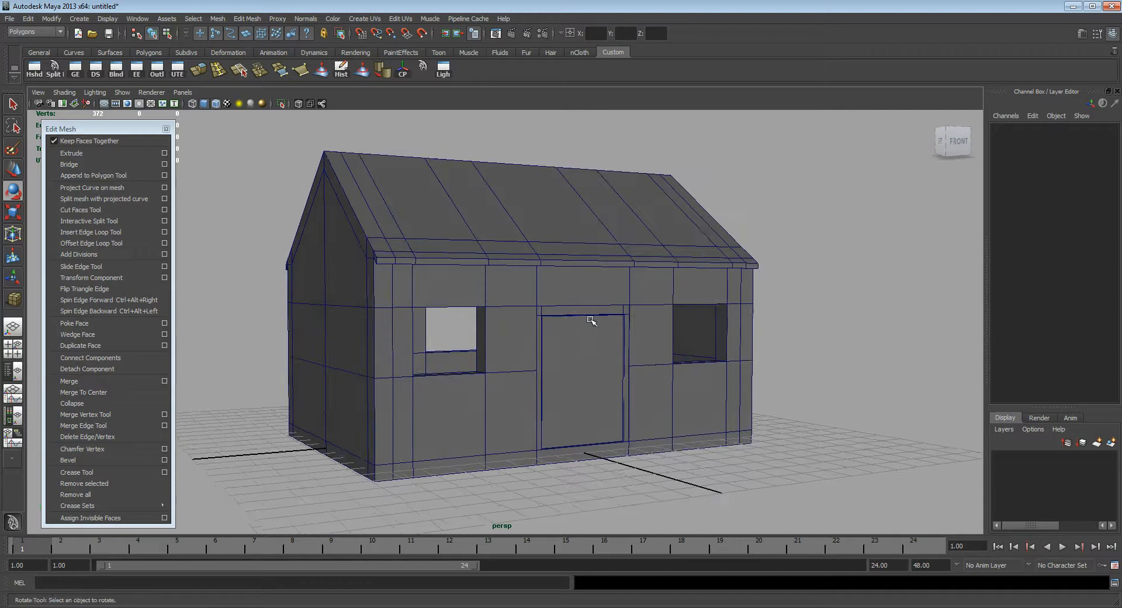